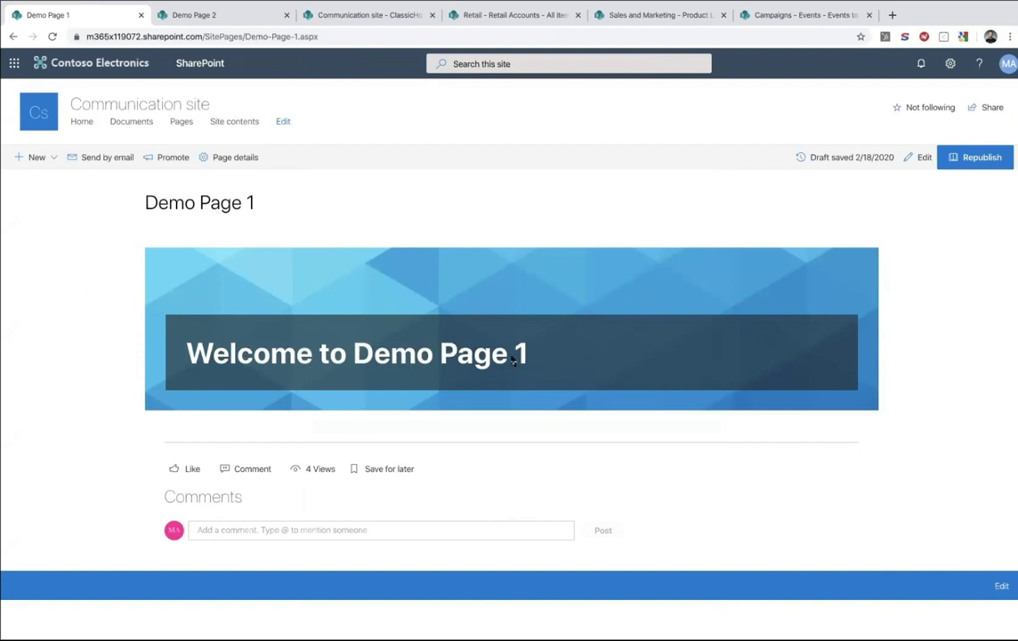
Briefly select the banner title, then put Demo Page 1 into edit mode
left_click_drag(537, 357, 145, 352)
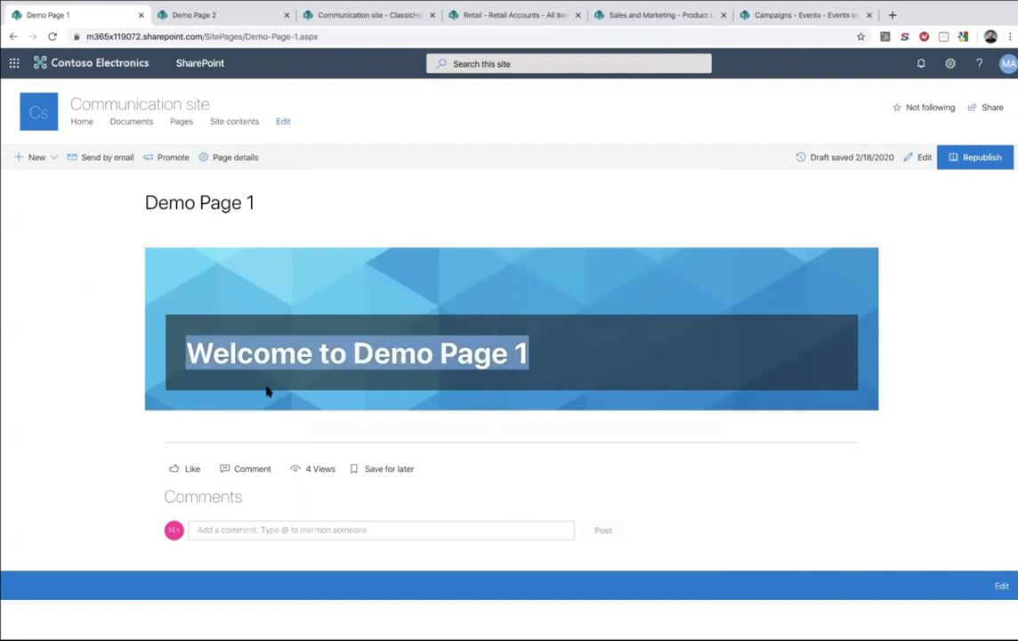
left_click(844, 282)
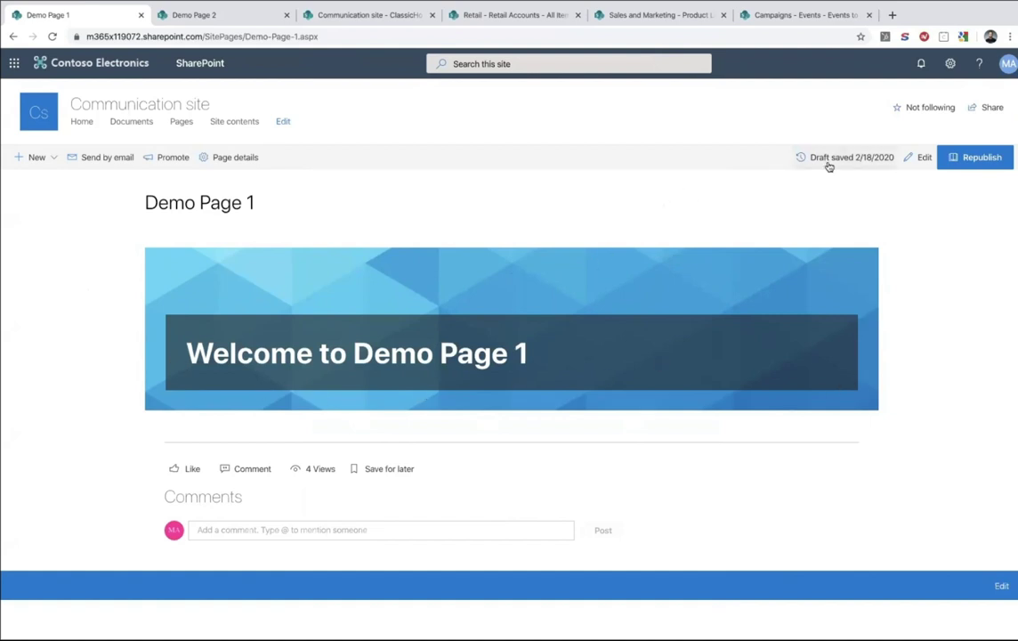
left_click(922, 157)
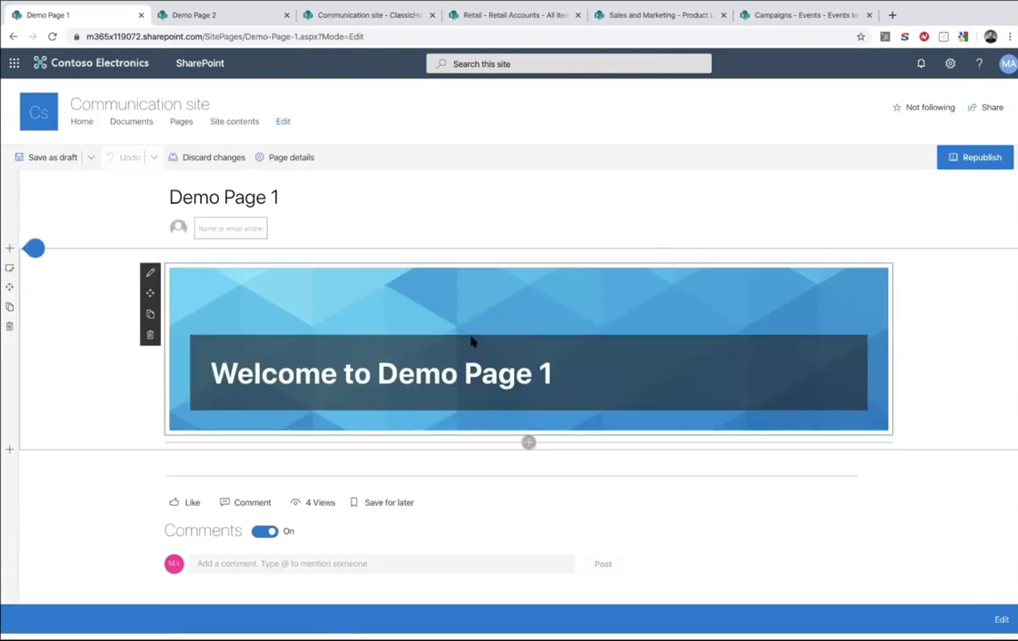
Open the Welcome banner in ShortPoint and review its section's 200 height and background image
left_click(148, 275)
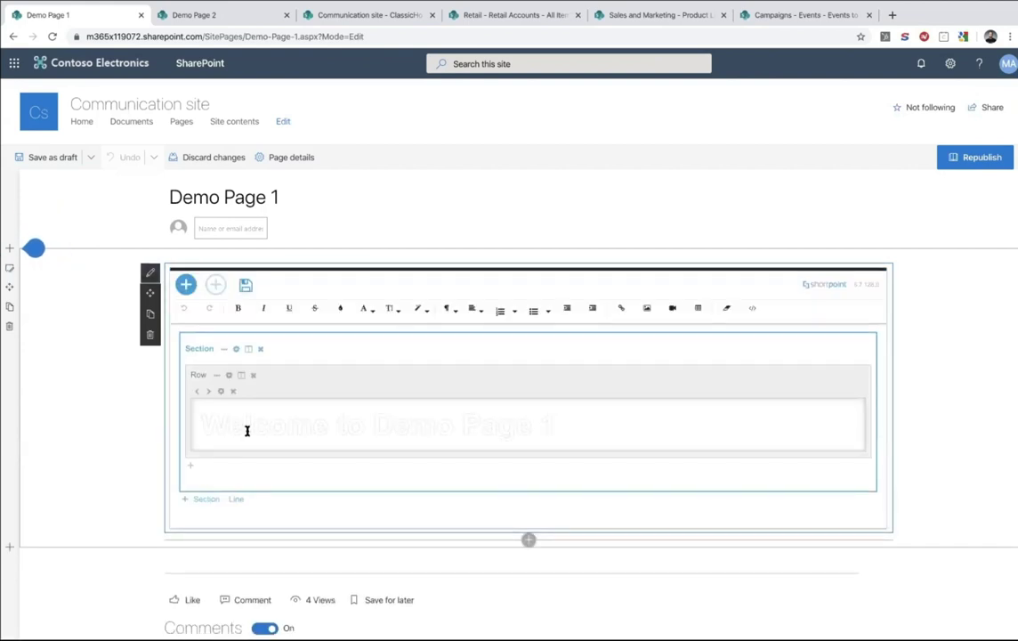
left_click(236, 352)
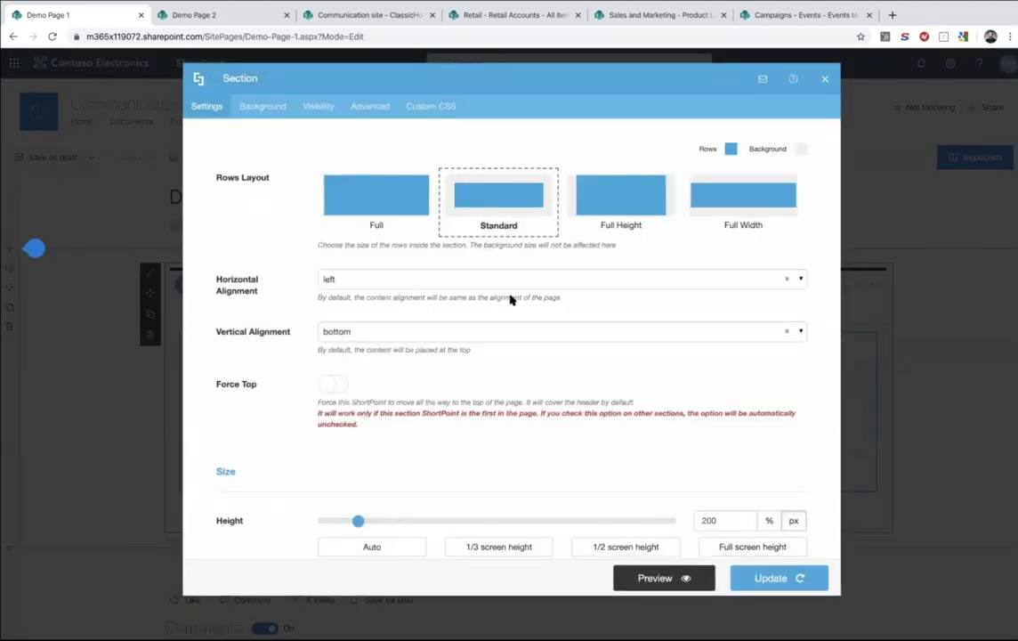
scroll(512, 301, "down", 1)
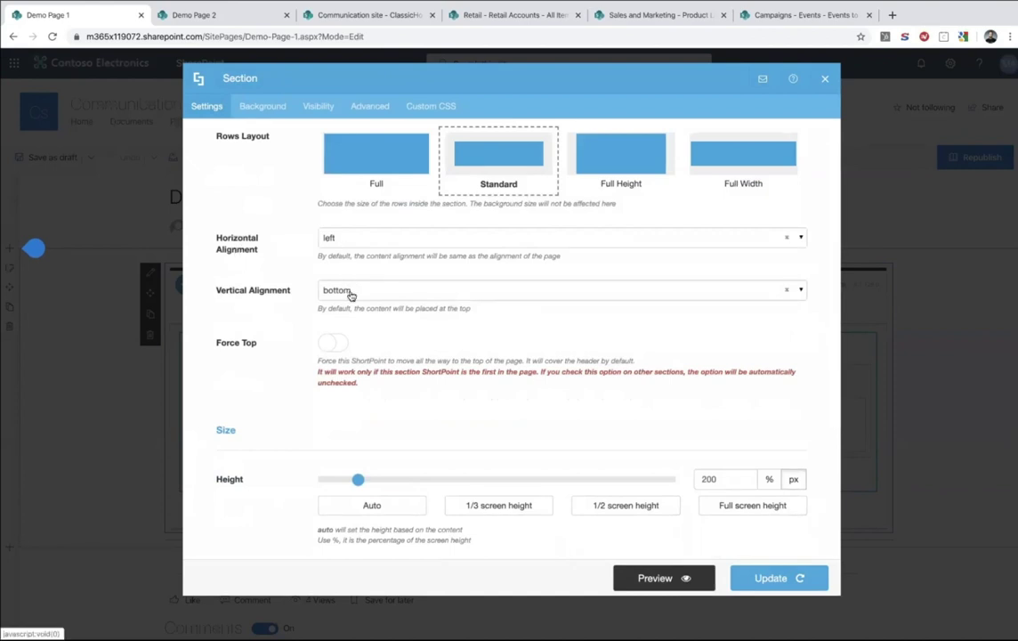
scroll(338, 374, "down", 2)
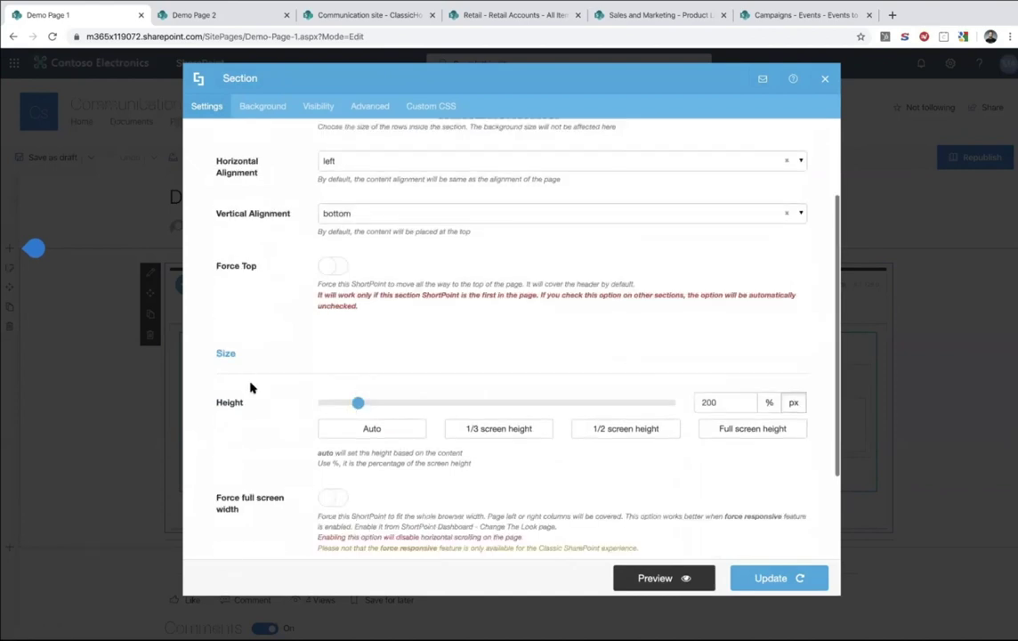
left_click_drag(707, 403, 739, 411)
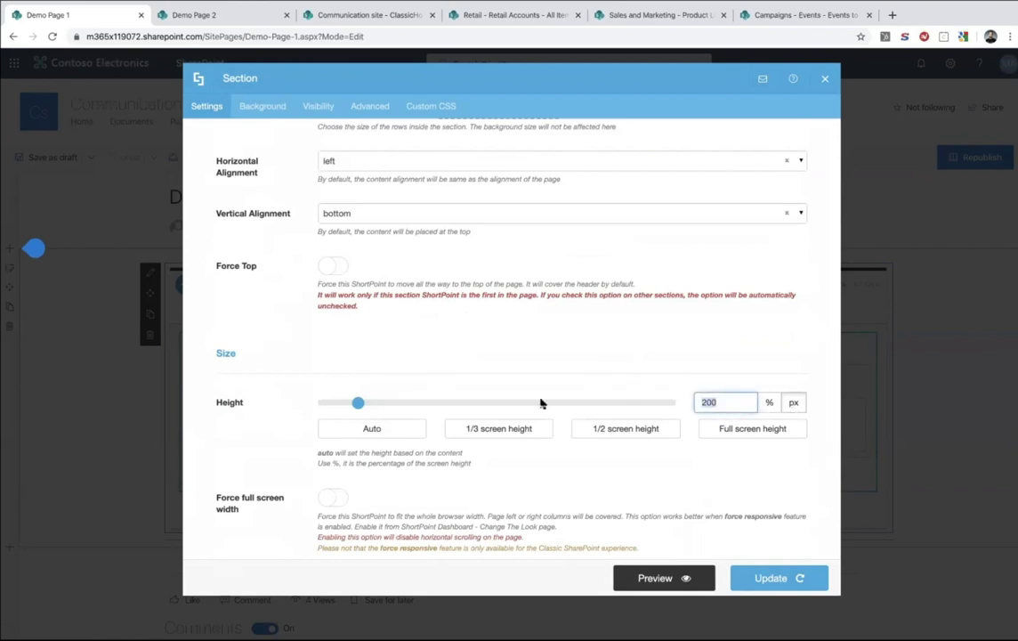
scroll(498, 400, "down", 2)
scroll(501, 424, "up", 5)
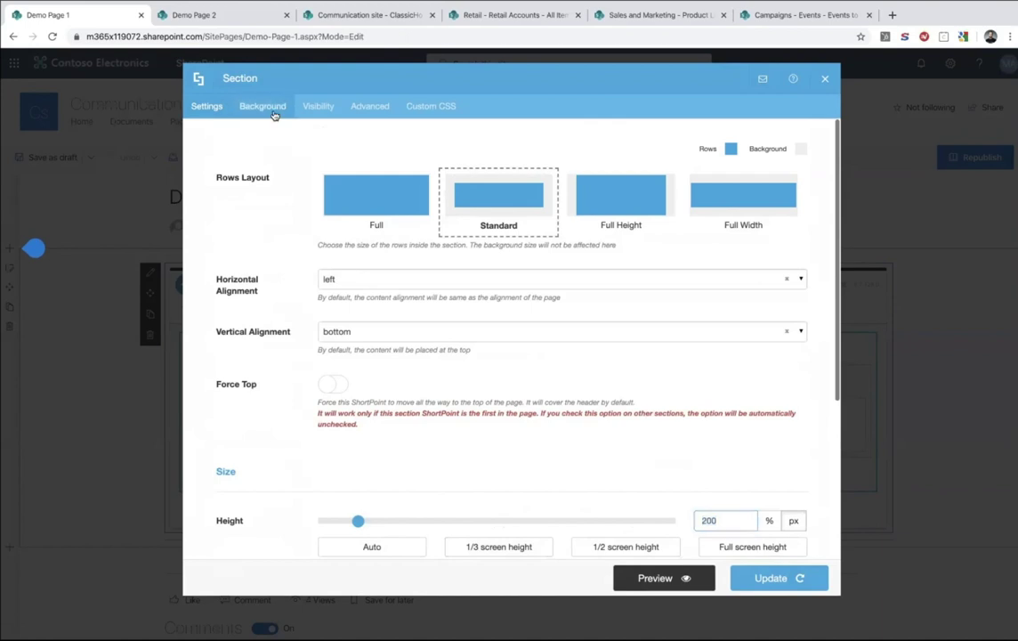
left_click(250, 107)
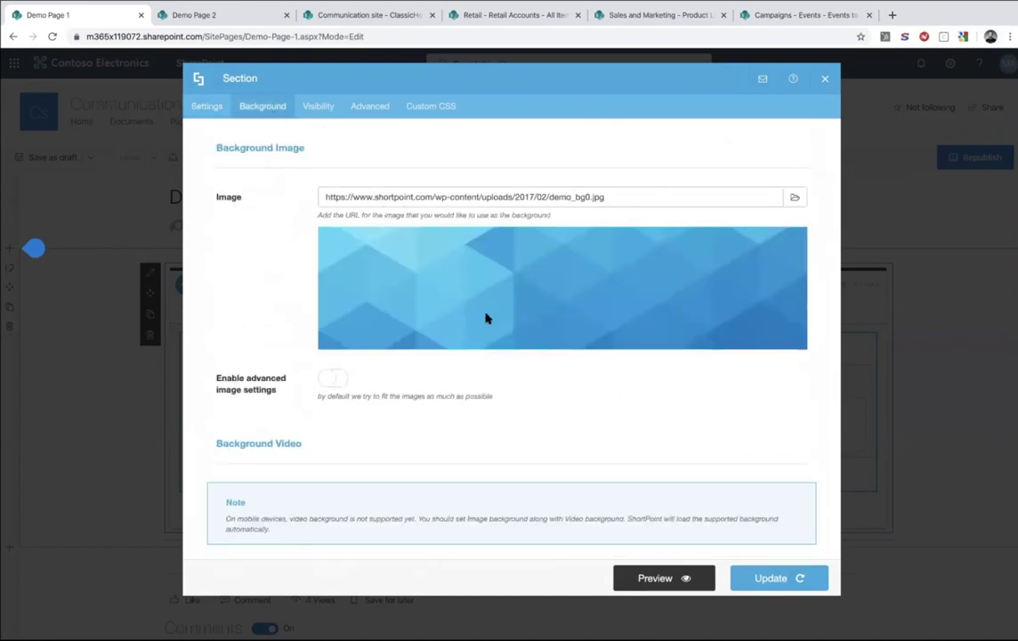
left_click(827, 81)
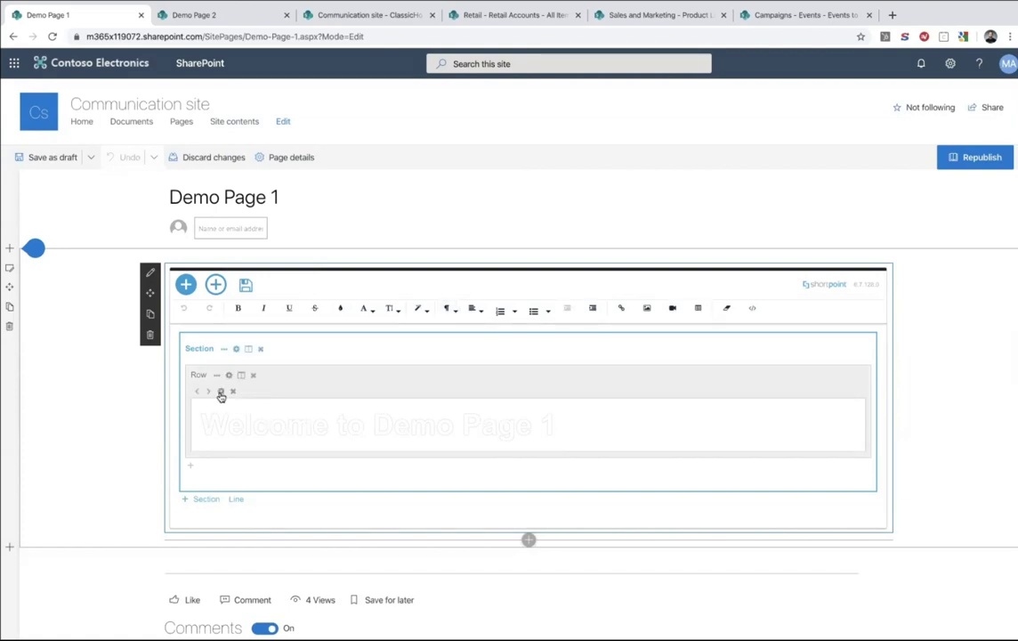
left_click(221, 393)
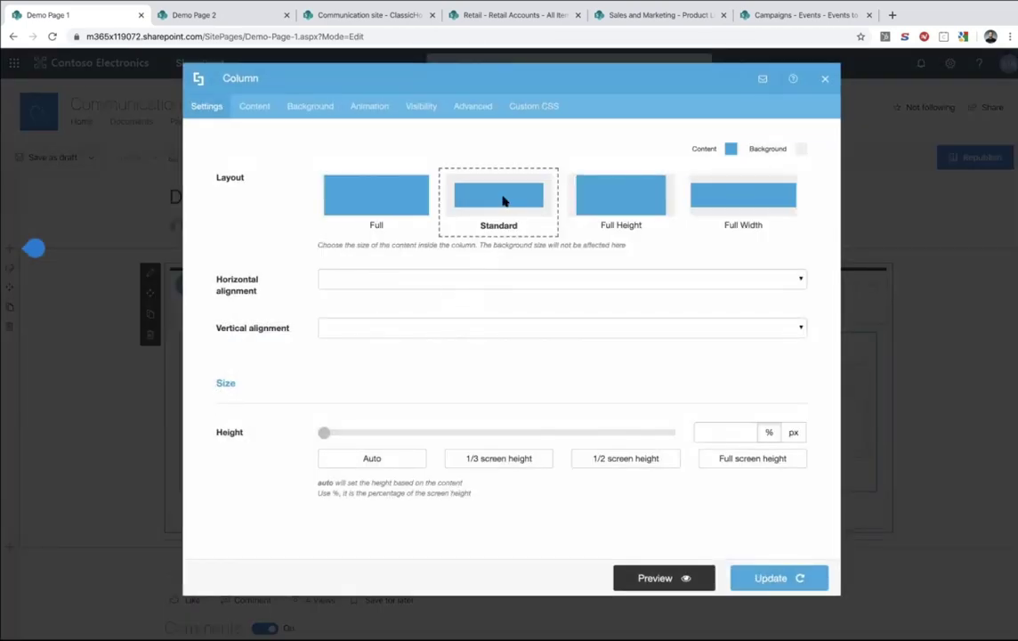
left_click(308, 106)
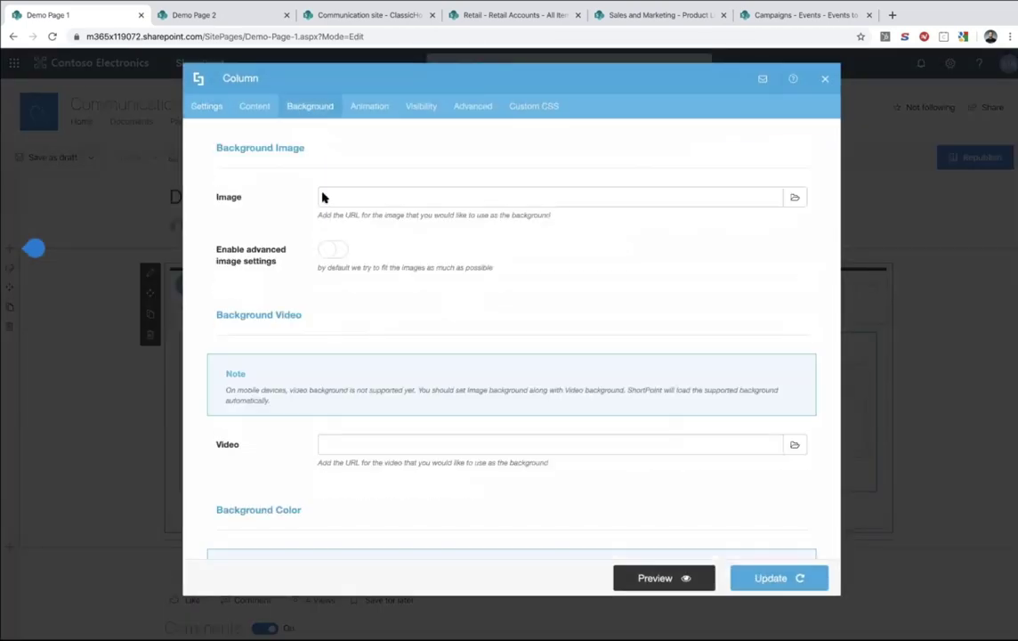
scroll(326, 303, "down", 4)
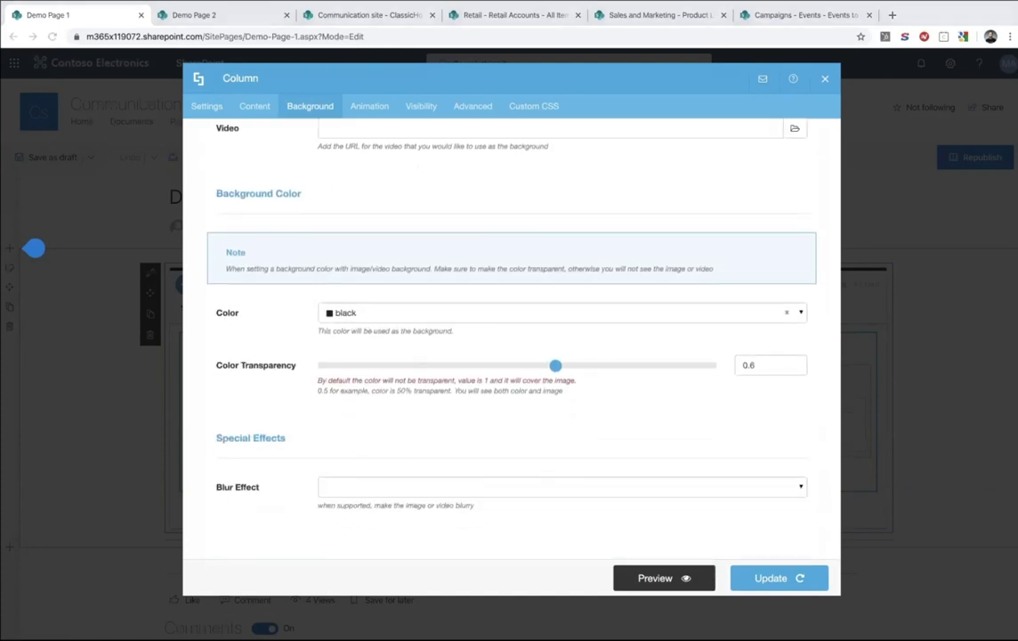
left_click(669, 578)
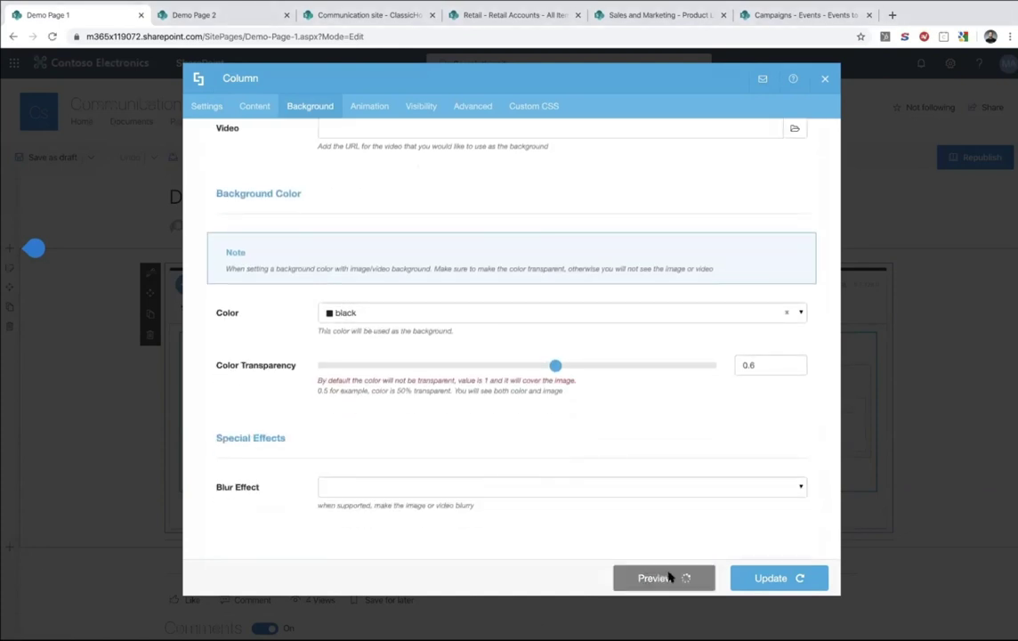
left_click(828, 105)
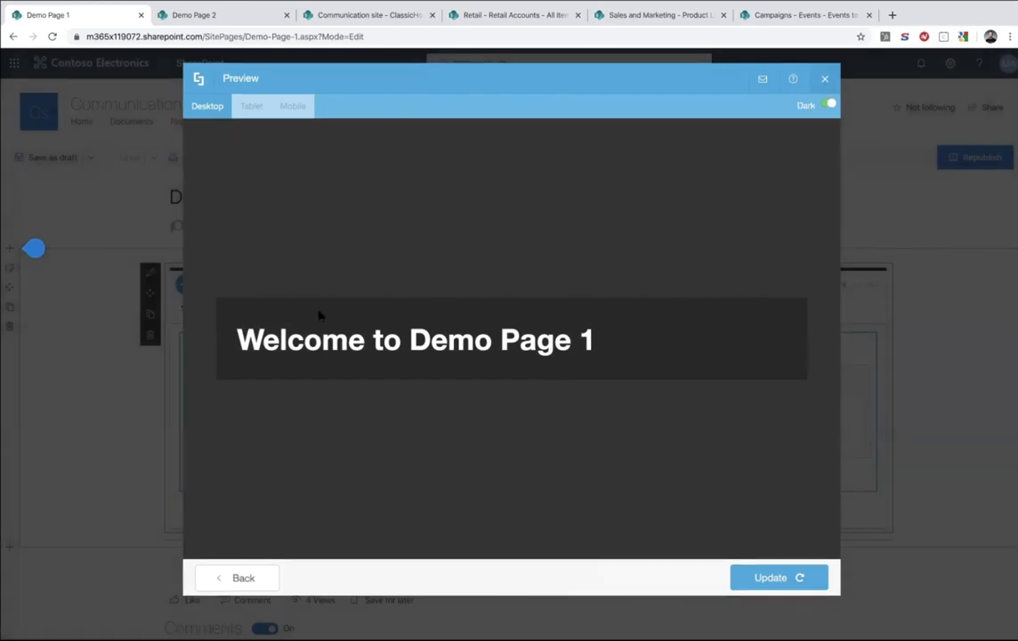
key("Escape")
mouse_move(198, 424)
left_mouse_down()
mouse_move(552, 424)
mouse_move(359, 416)
mouse_move(198, 424)
left_mouse_up()
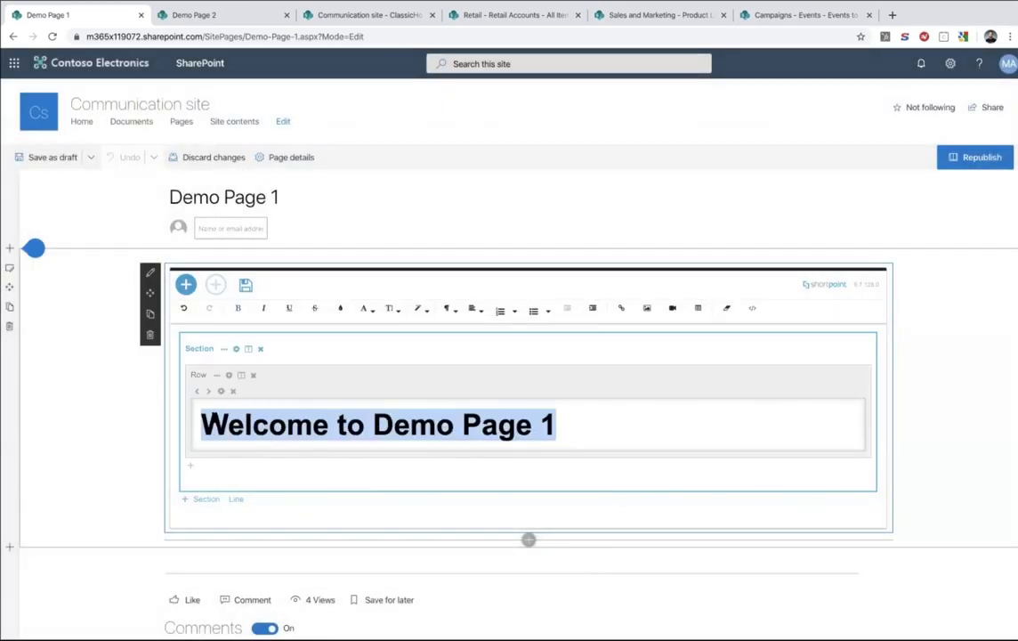
Preview the banner section, republish Demo Page 1, and move to Demo Page 2
left_click(236, 349)
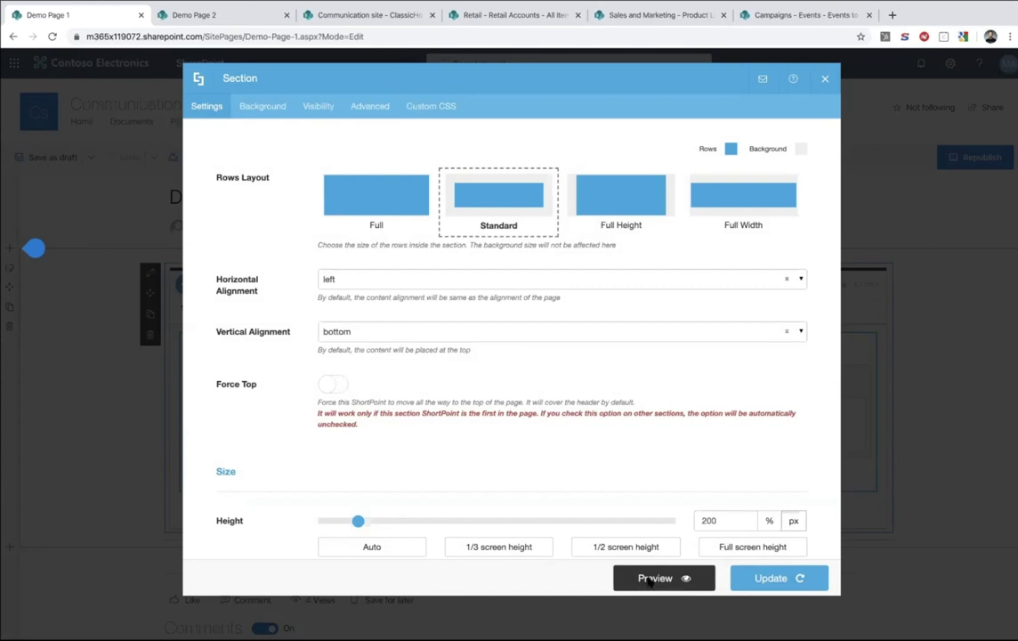
left_click(653, 578)
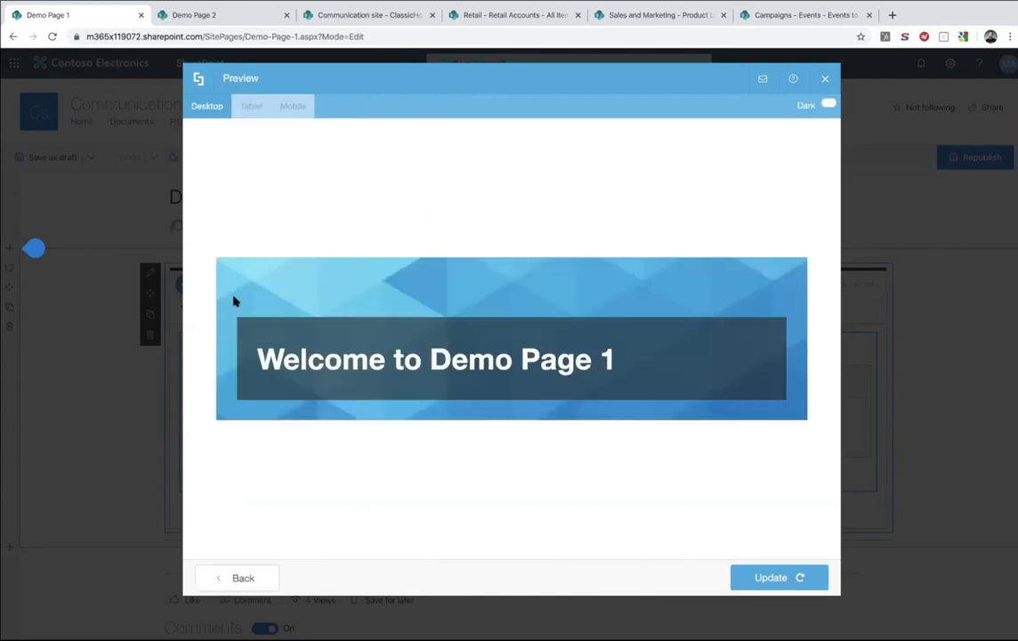
left_click(823, 79)
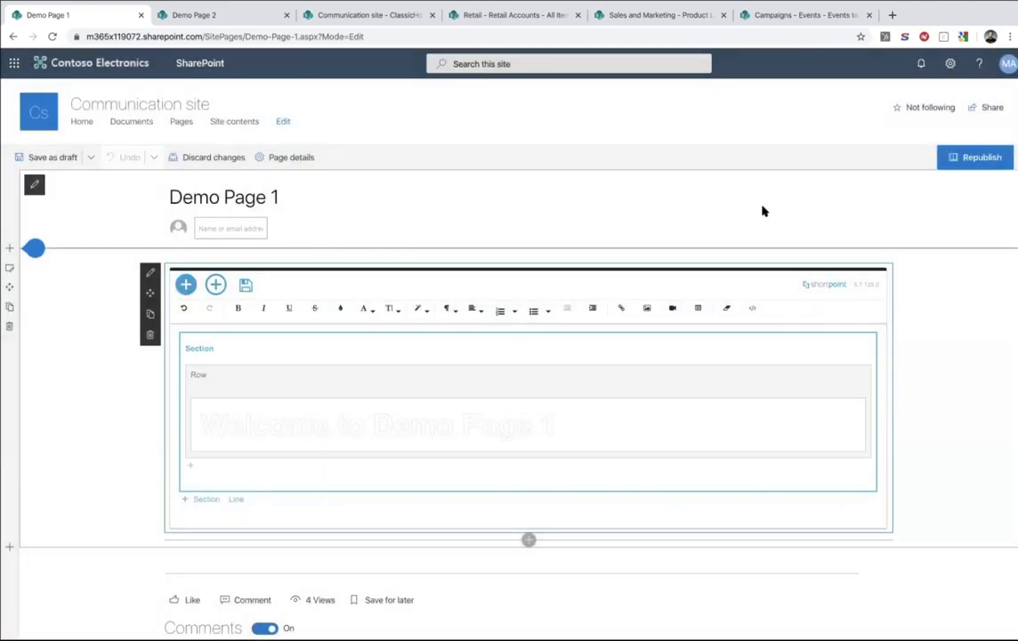
left_click(972, 158)
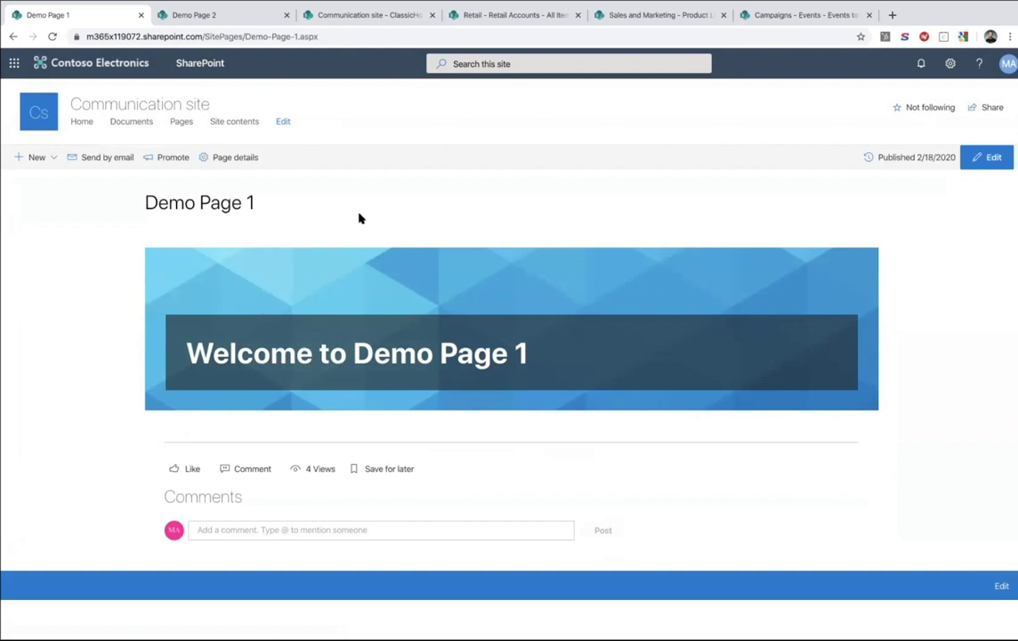
left_click(213, 18)
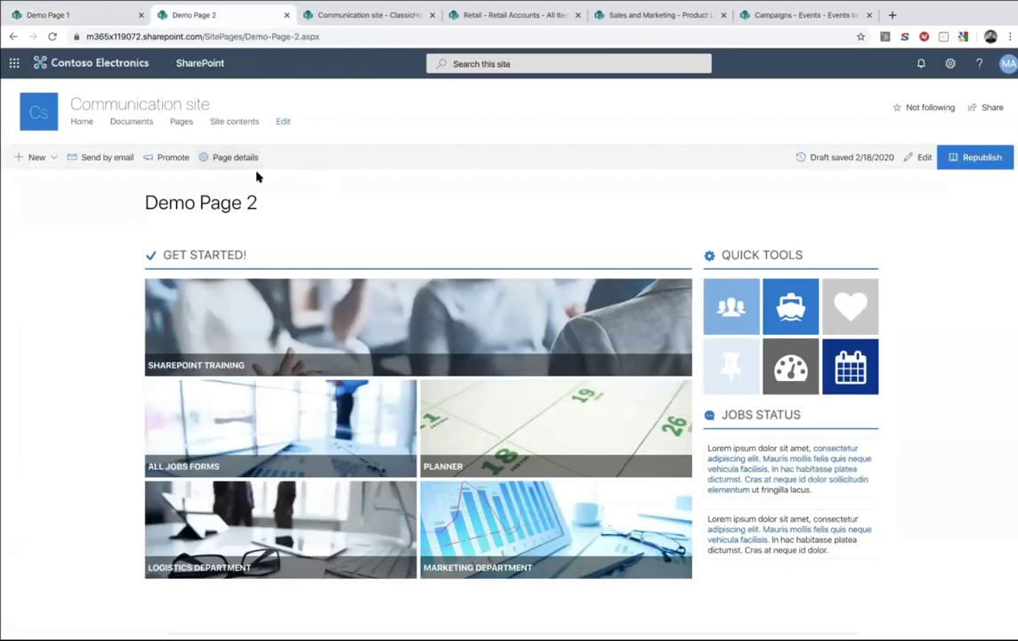
Go to ClassicHome, back to Demo Page 1, then return to the ClassicHome page
left_click(370, 14)
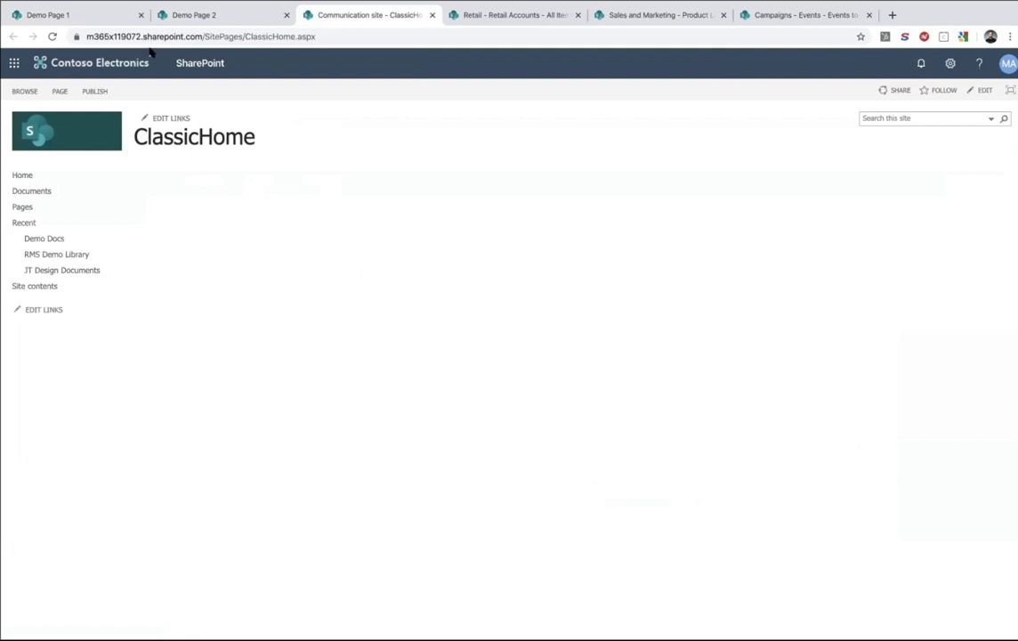
left_click(123, 16)
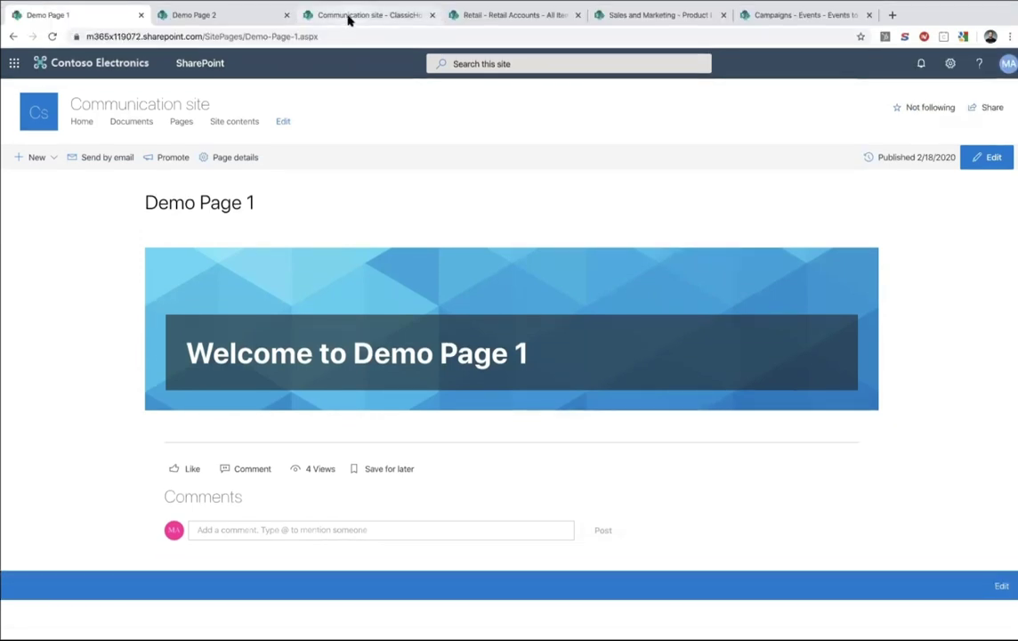
left_click(349, 20)
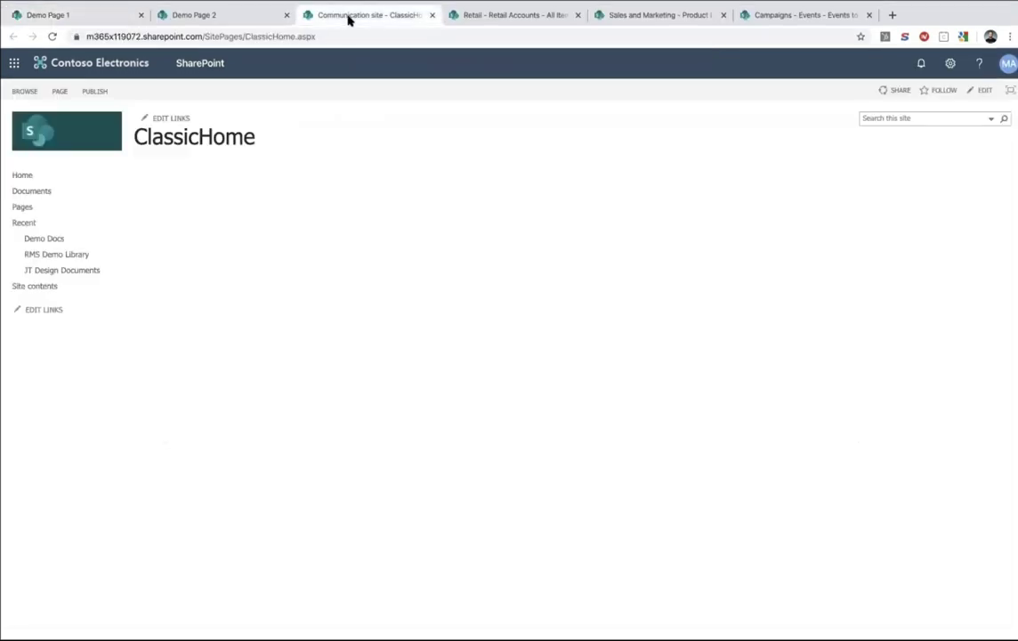
Start editing ClassicHome and insert a ShortPoint Section into its content area
left_click(989, 95)
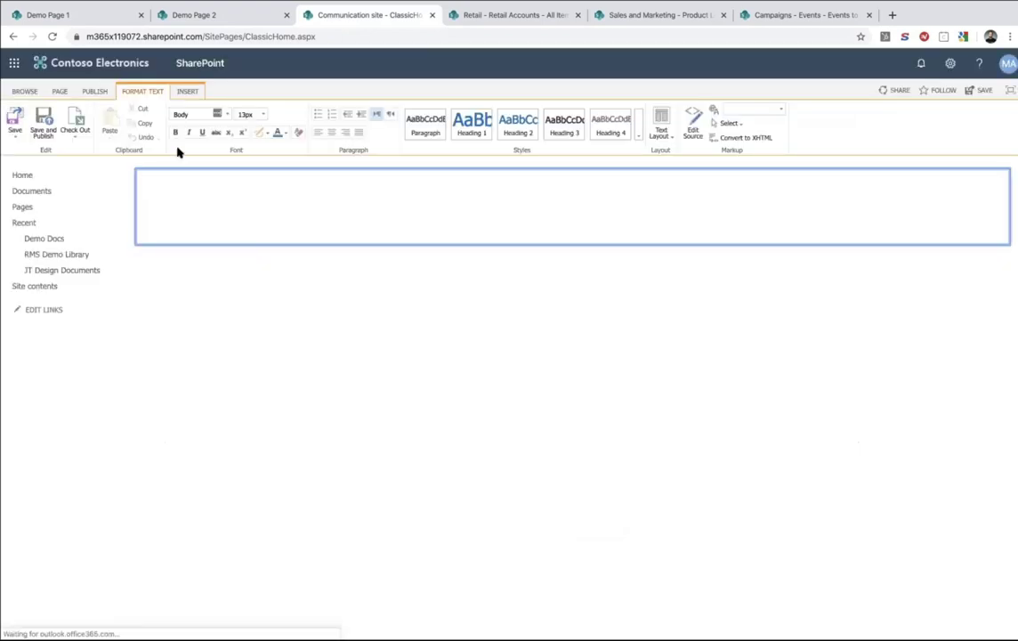
left_click(187, 91)
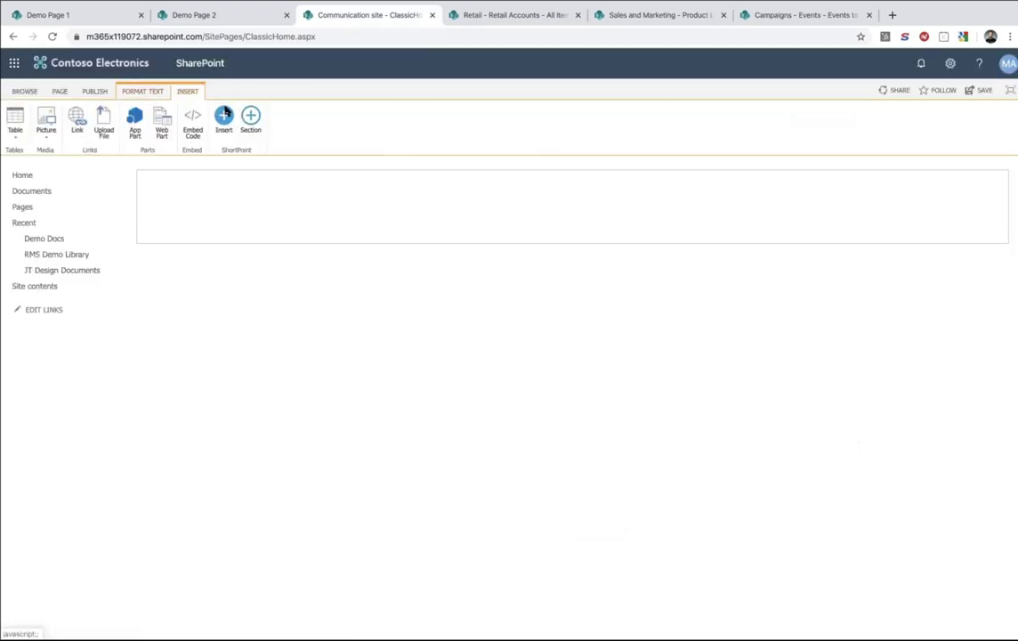
left_click(250, 116)
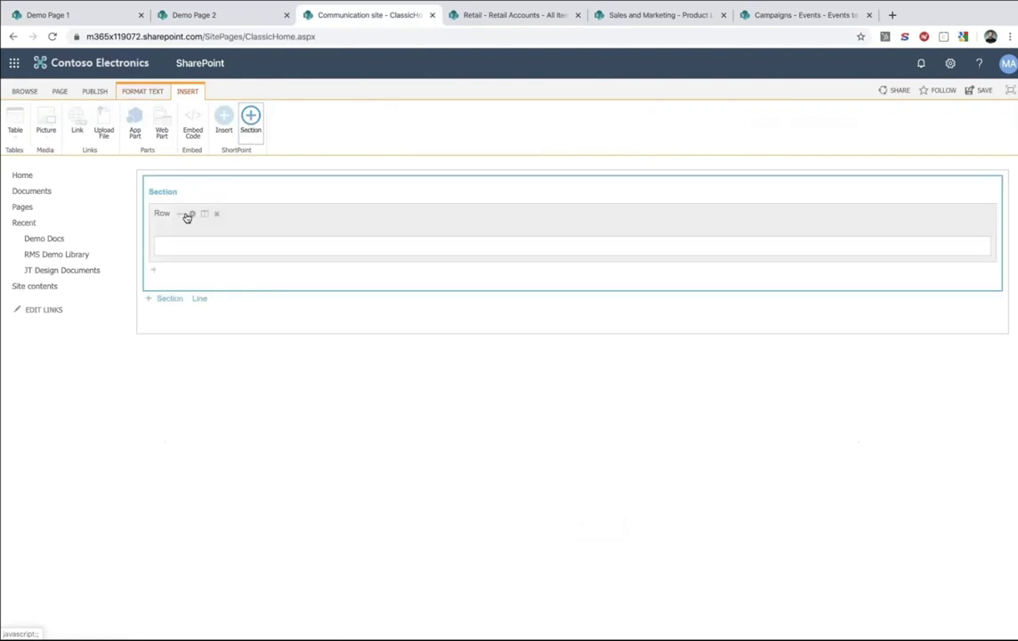
Inspect the new row's column settings, then delete the section to leave the area empty
mouse_move(199, 195)
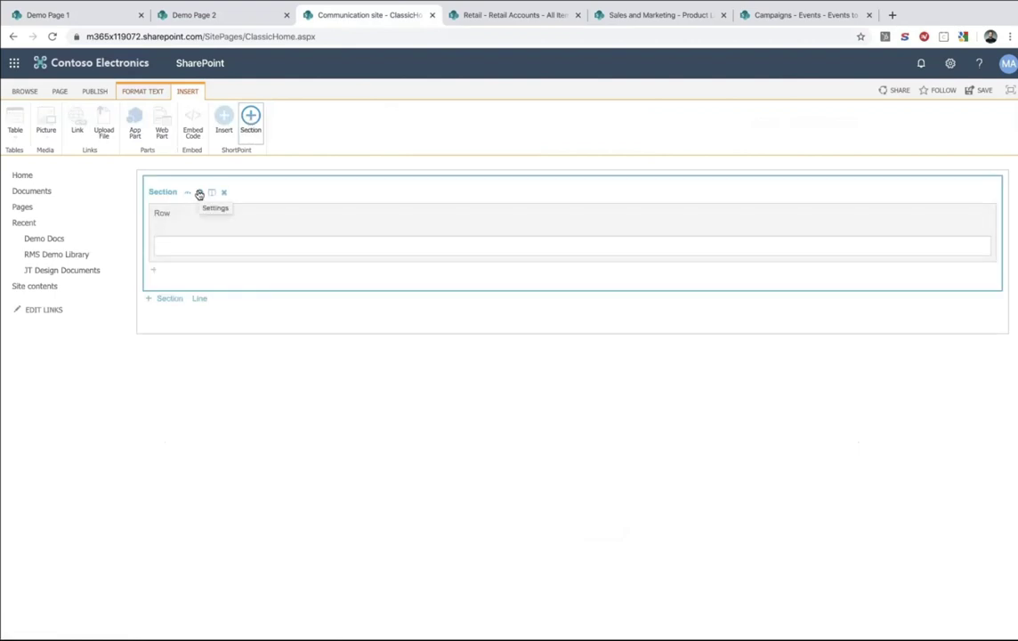
left_click(186, 231)
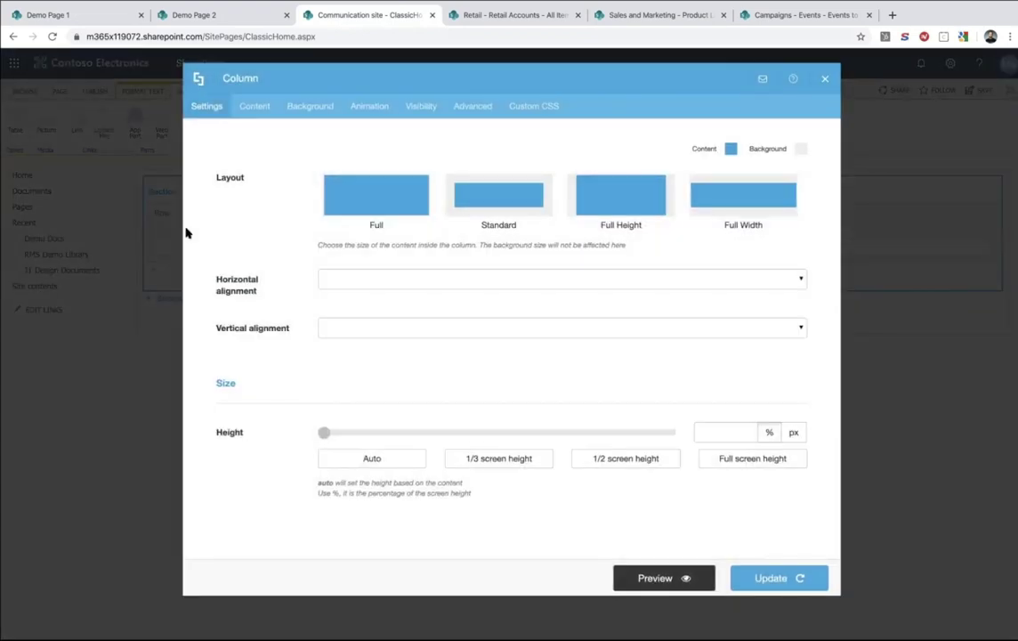
left_click(825, 79)
left_click(224, 193)
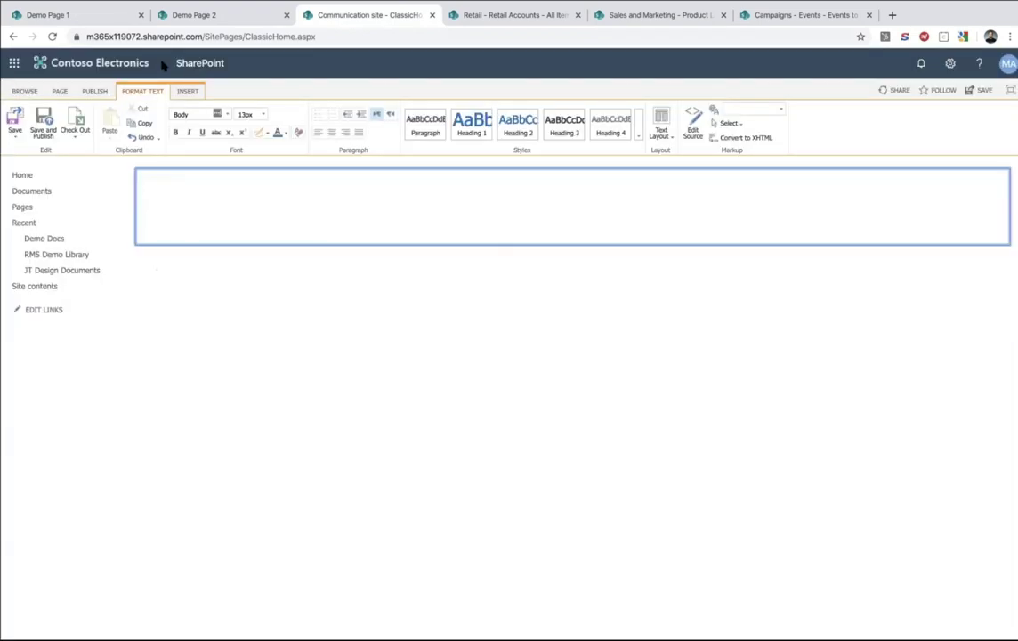
left_click(104, 18)
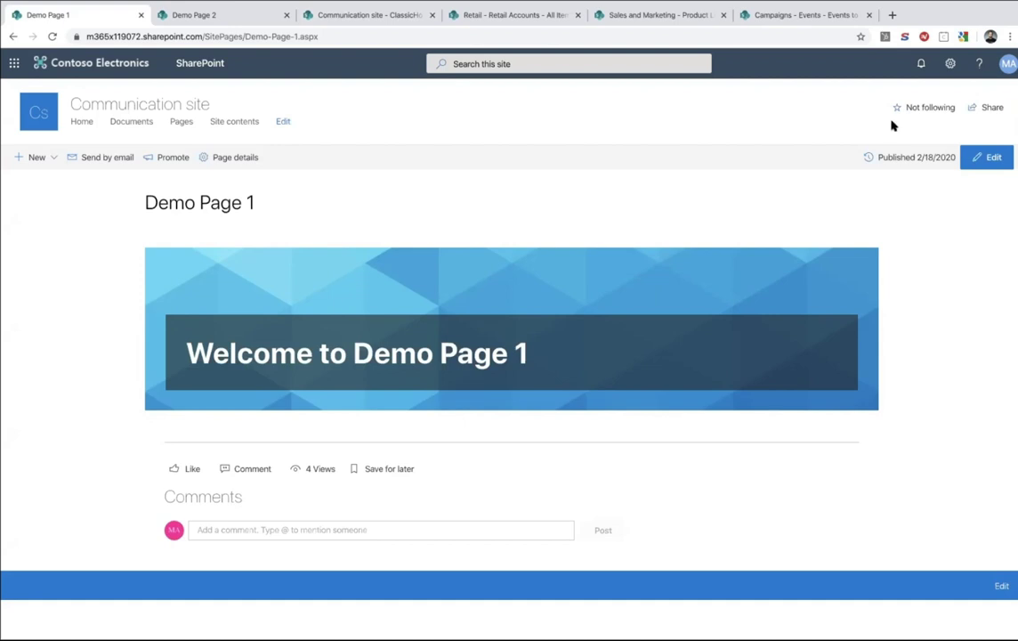
Open the site settings panel on Demo Page 1
left_click(950, 63)
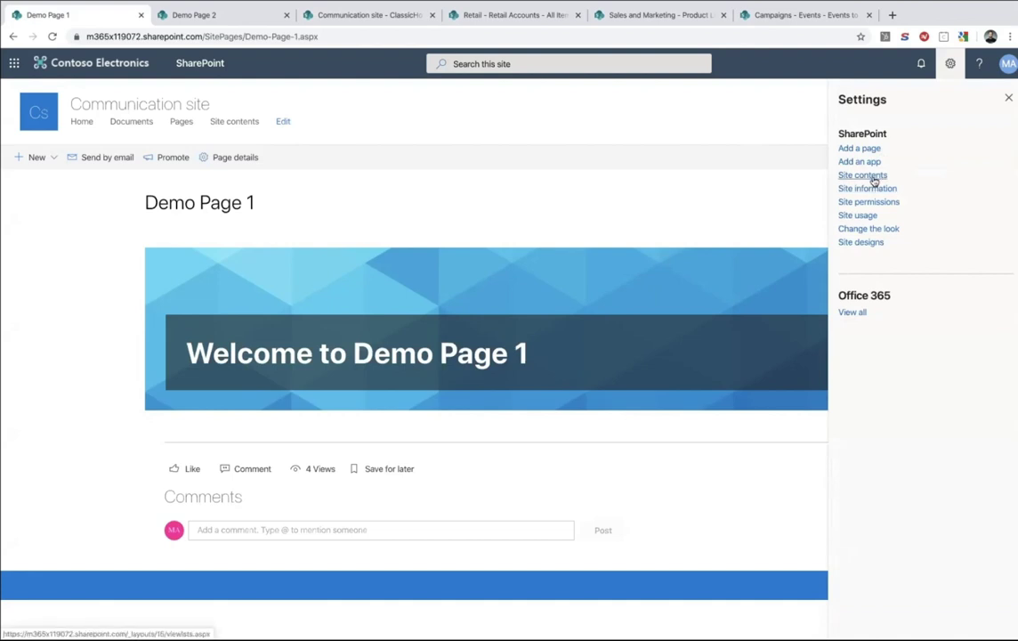
Reach the ShortPoint Generator through Site contents in a new tab and the ShortPoint Dashboard
middle_click(874, 181)
left_click(189, 18)
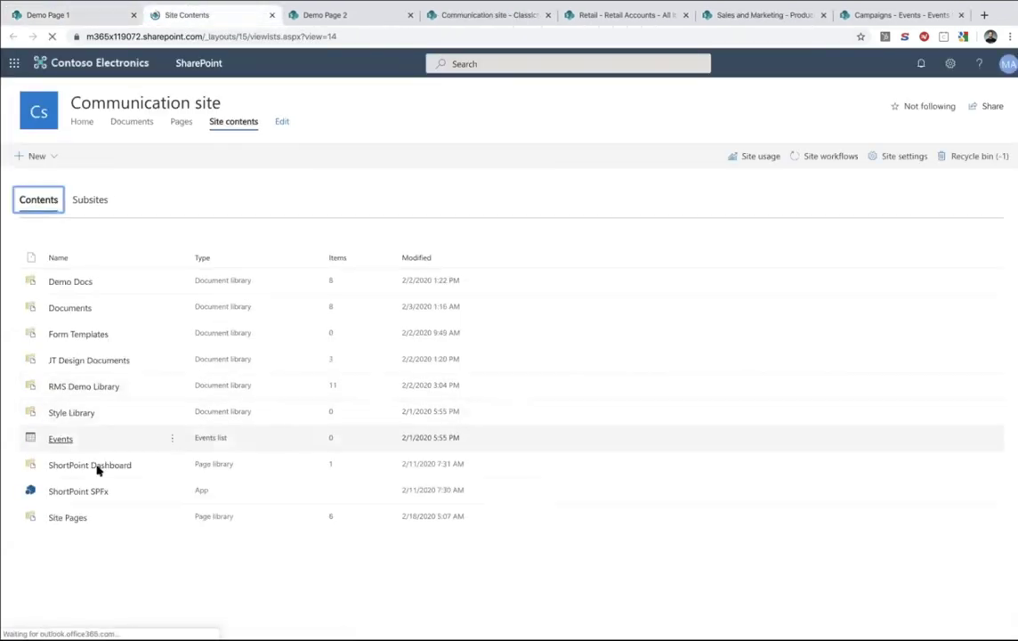
left_click(83, 467)
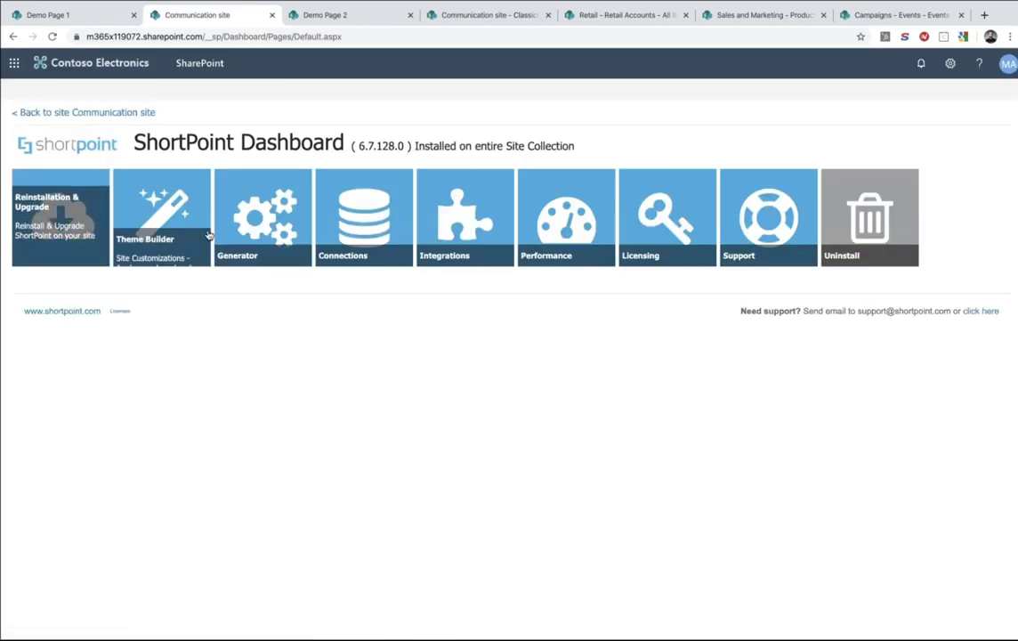
left_click(250, 223)
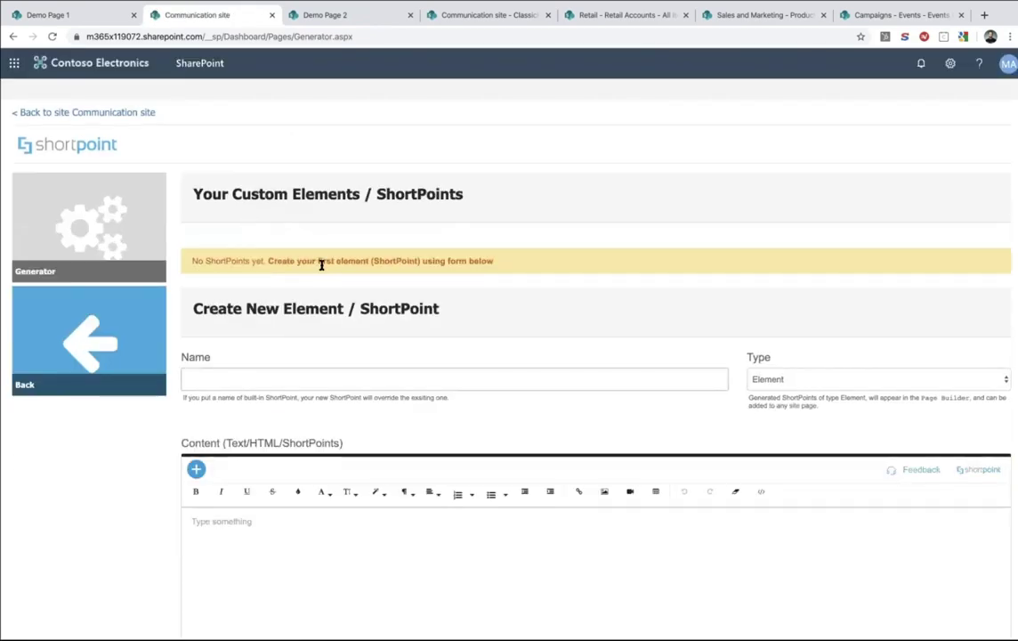
Place the caret in the new element's Name field, then in its Content area
scroll(427, 384, "down", 2)
left_click(211, 205)
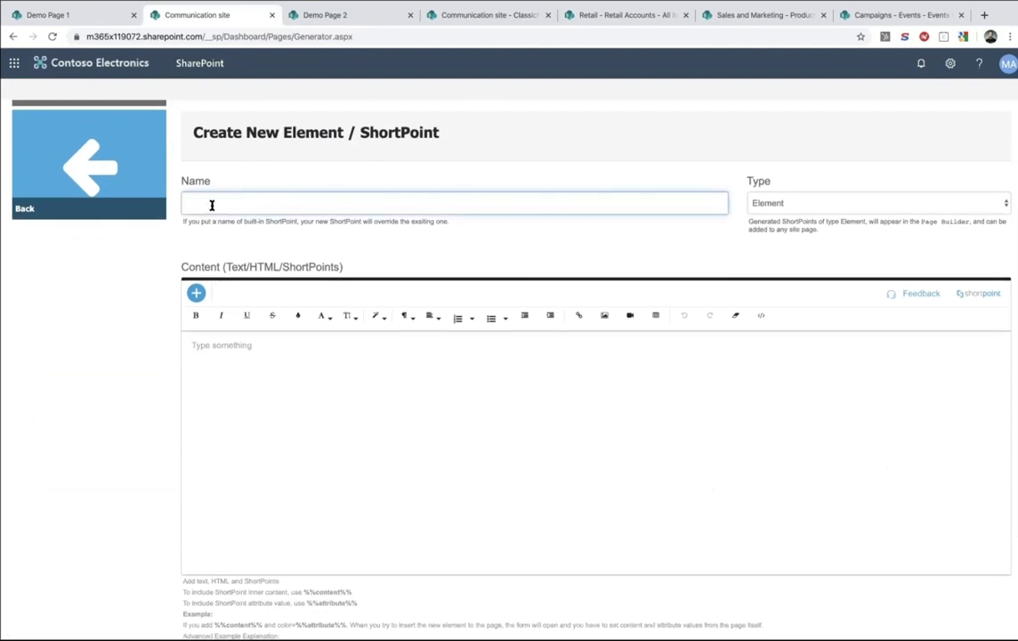
scroll(268, 411, "down", 2)
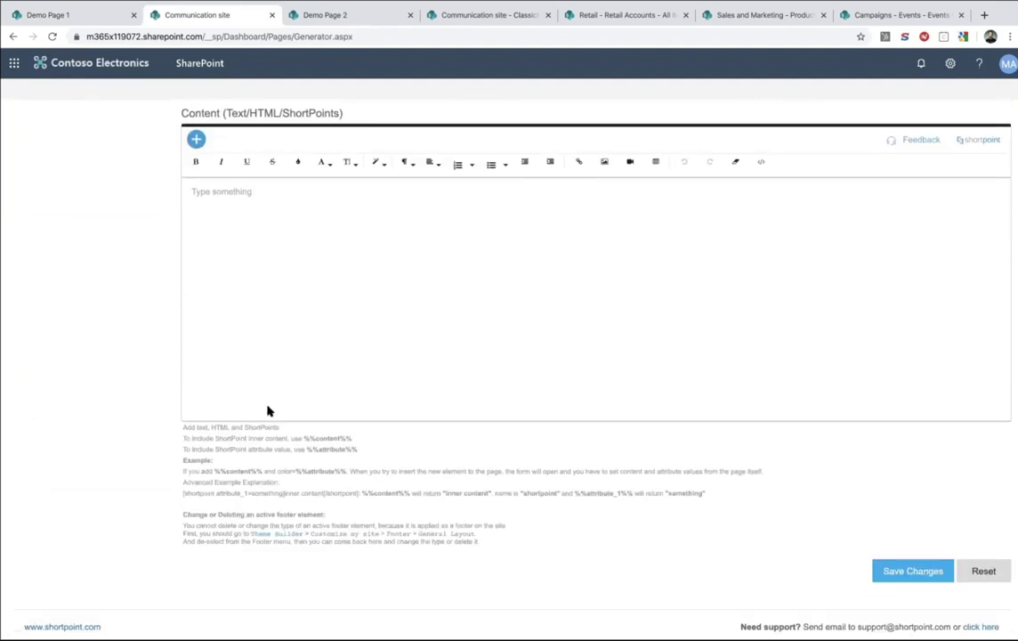
left_click(200, 186)
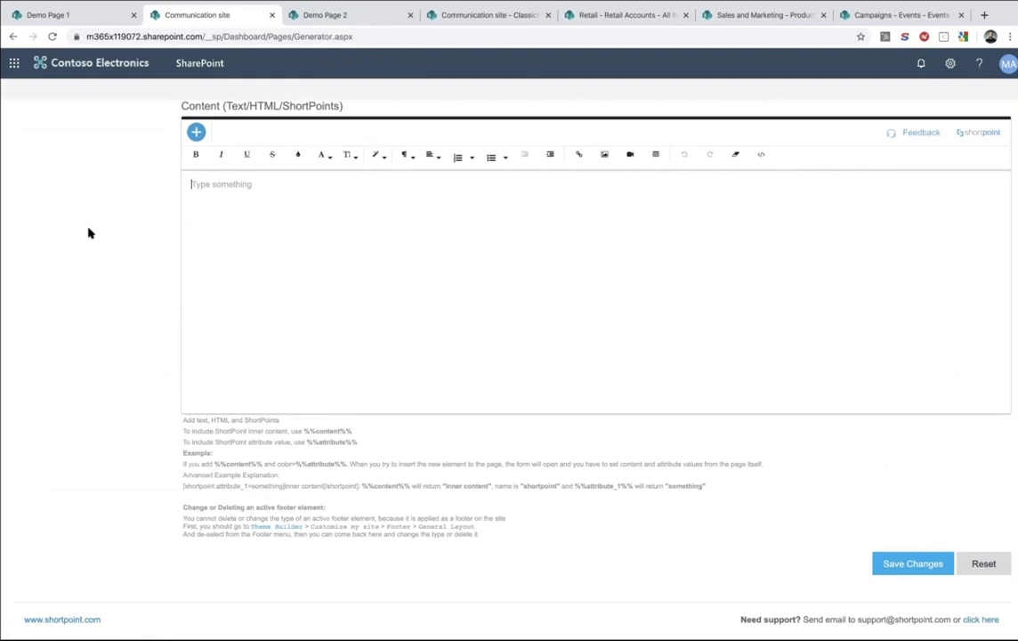
Browse ShortPoint elements and toggle code view unchanged, then return to Demo Page 1 and close settings
left_click(196, 132)
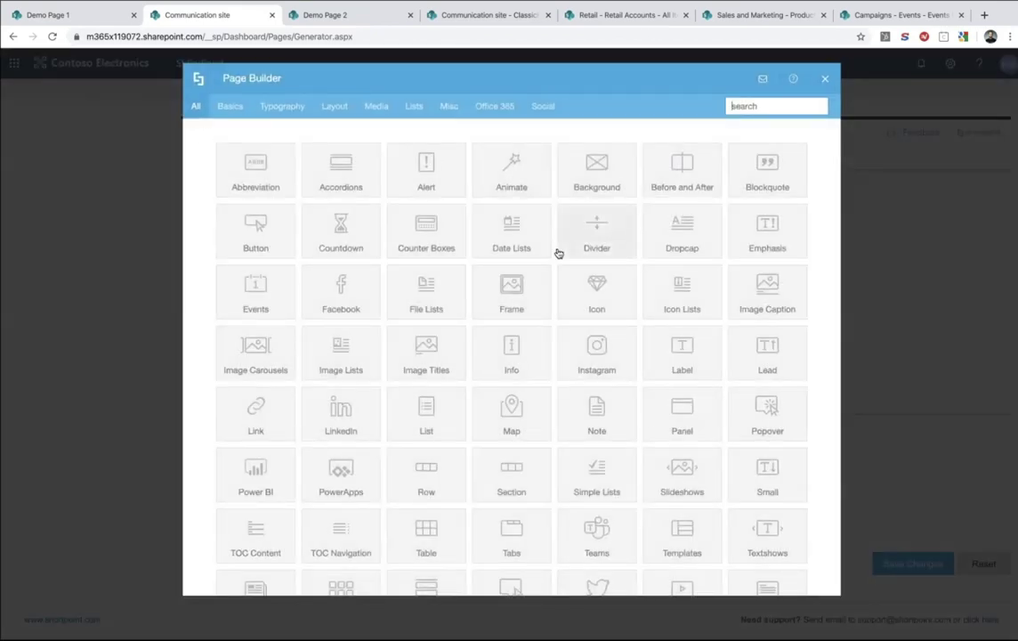
scroll(558, 254, "down", 3)
scroll(557, 252, "up", 3)
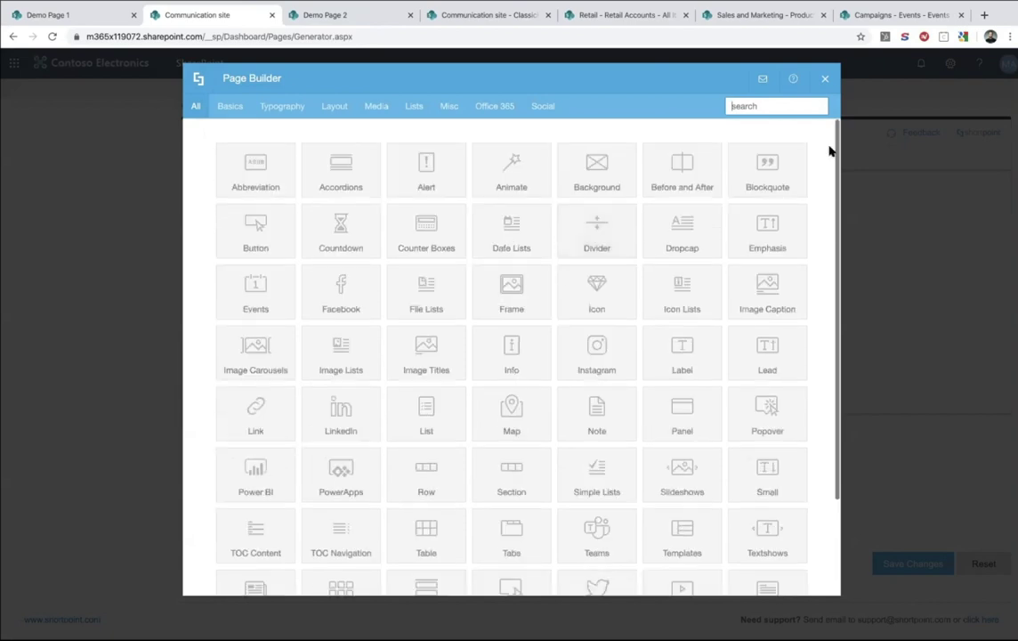
left_click(825, 81)
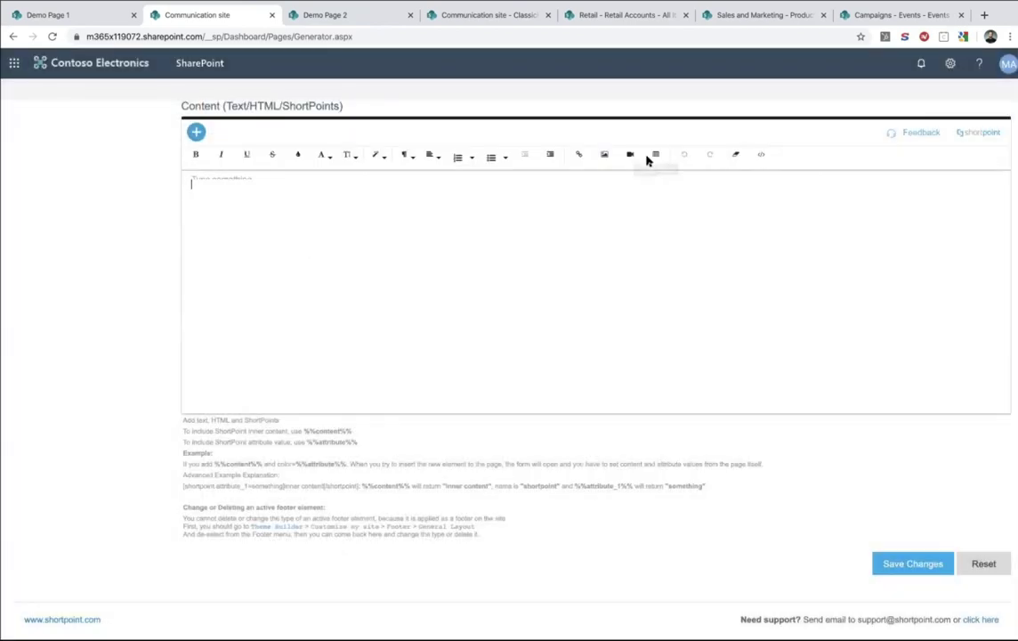
left_click(760, 156)
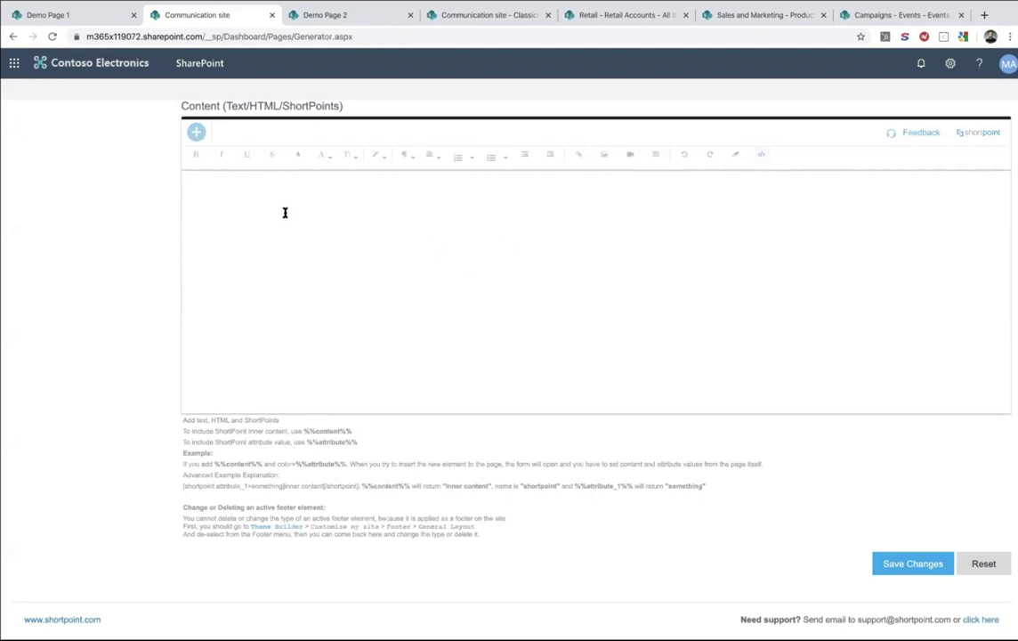
left_click(758, 159)
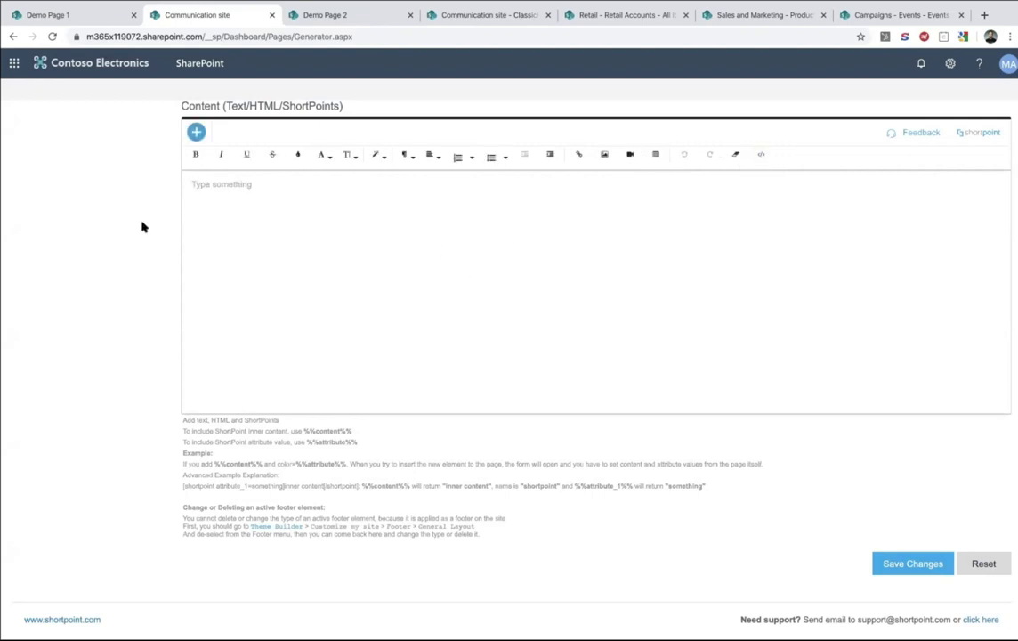
left_click(62, 15)
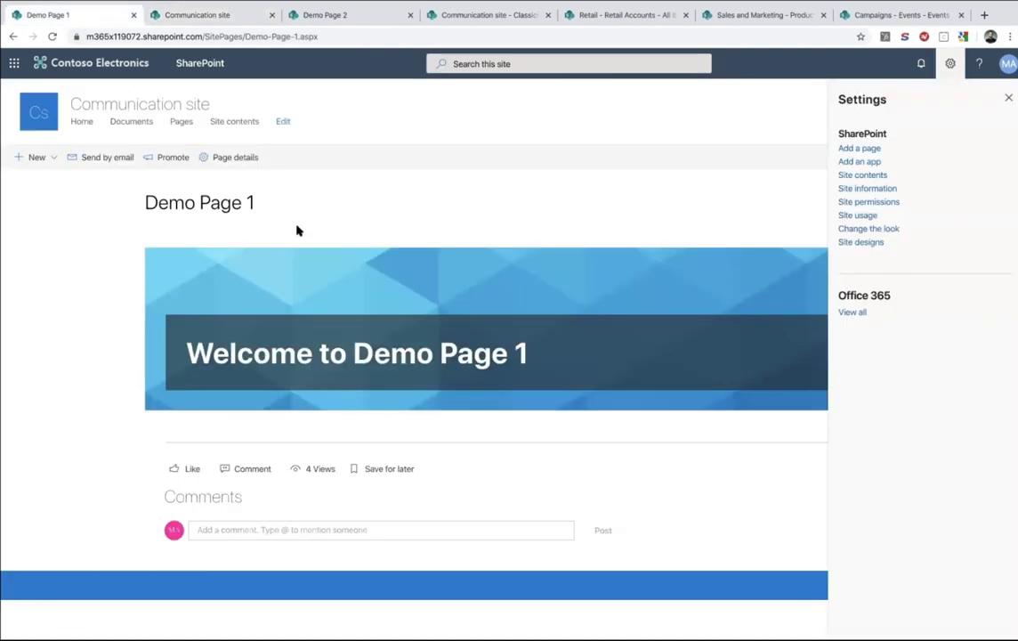
left_click(1008, 97)
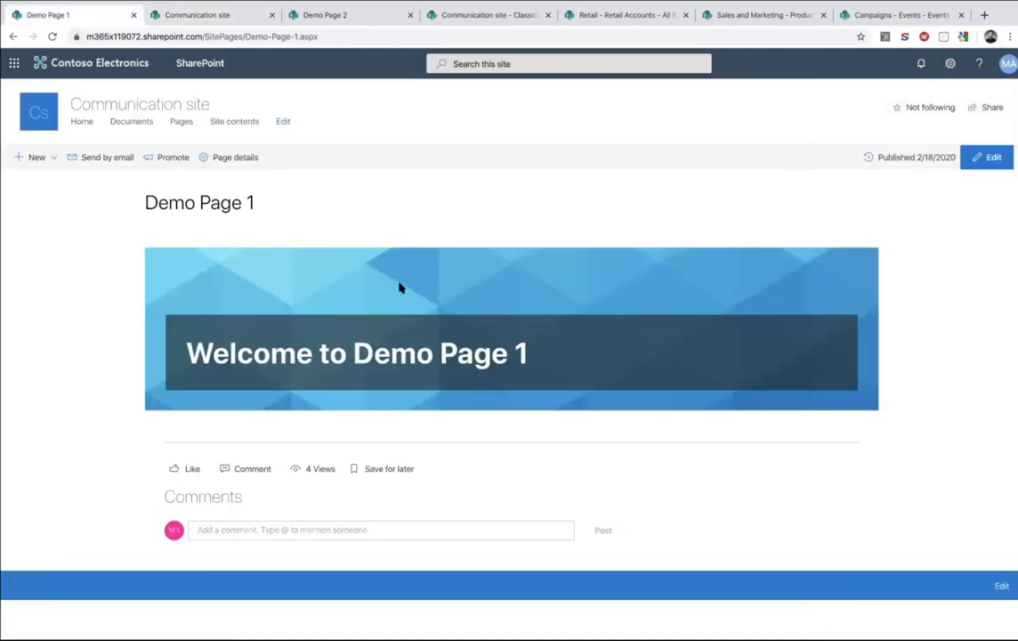
Copy Demo Page 1's Welcome banner section and bring up paste options in the Generator's content area
left_click(992, 158)
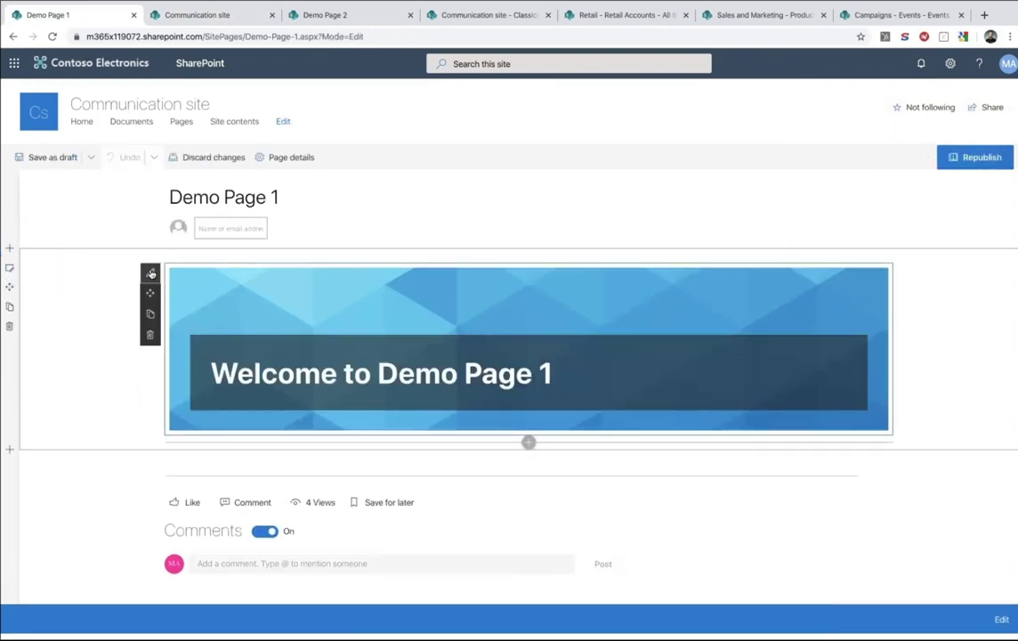
left_click(151, 273)
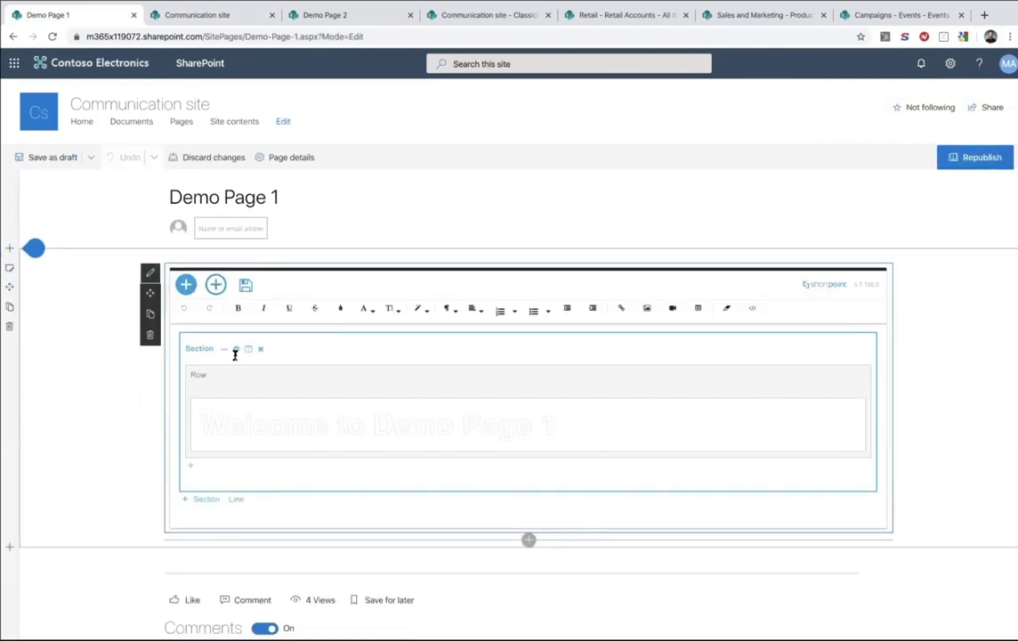
left_click(227, 354)
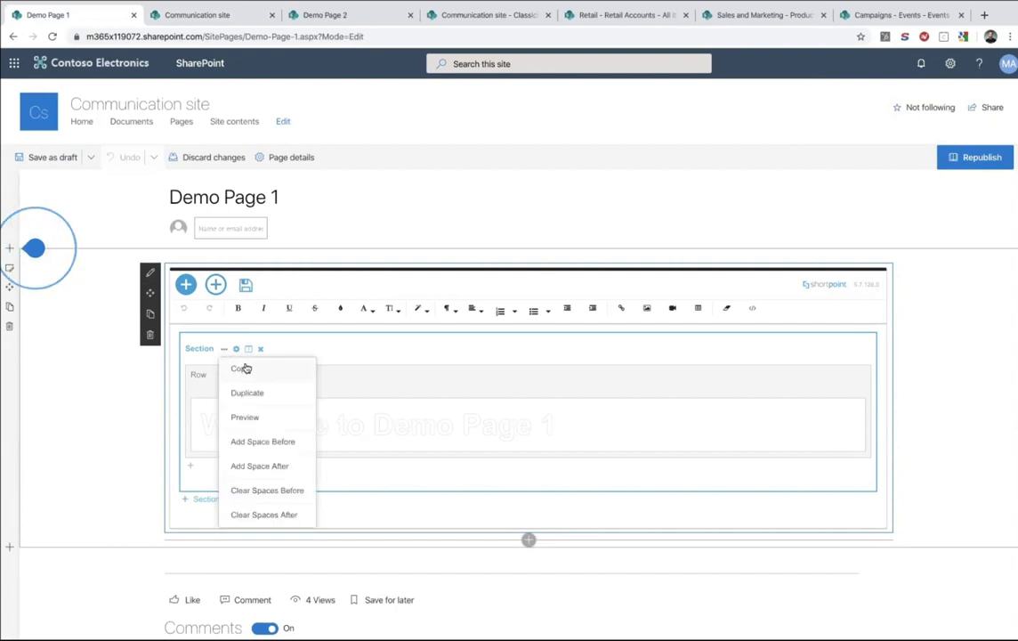
left_click(246, 366)
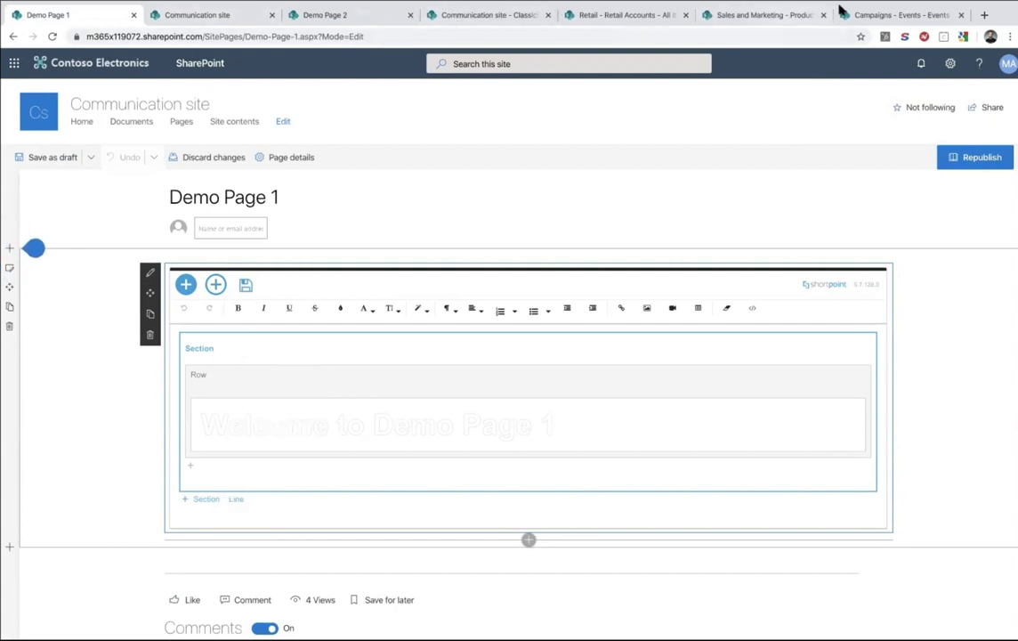
left_click(210, 19)
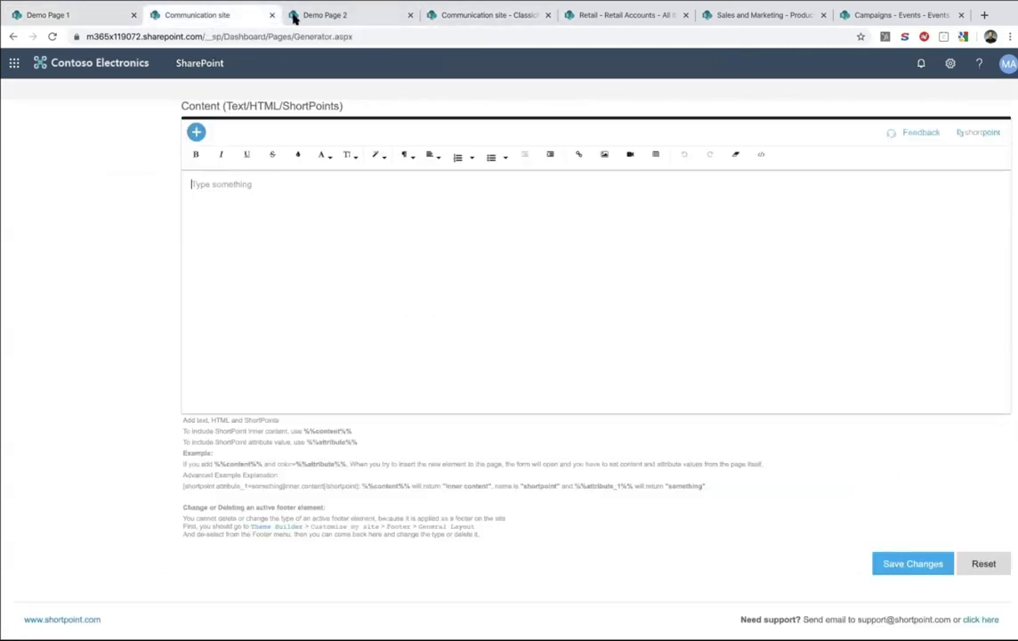
right_click(258, 188)
Paste the Welcome banner section into the element content, check its background settings, and begin naming it
left_click(294, 267)
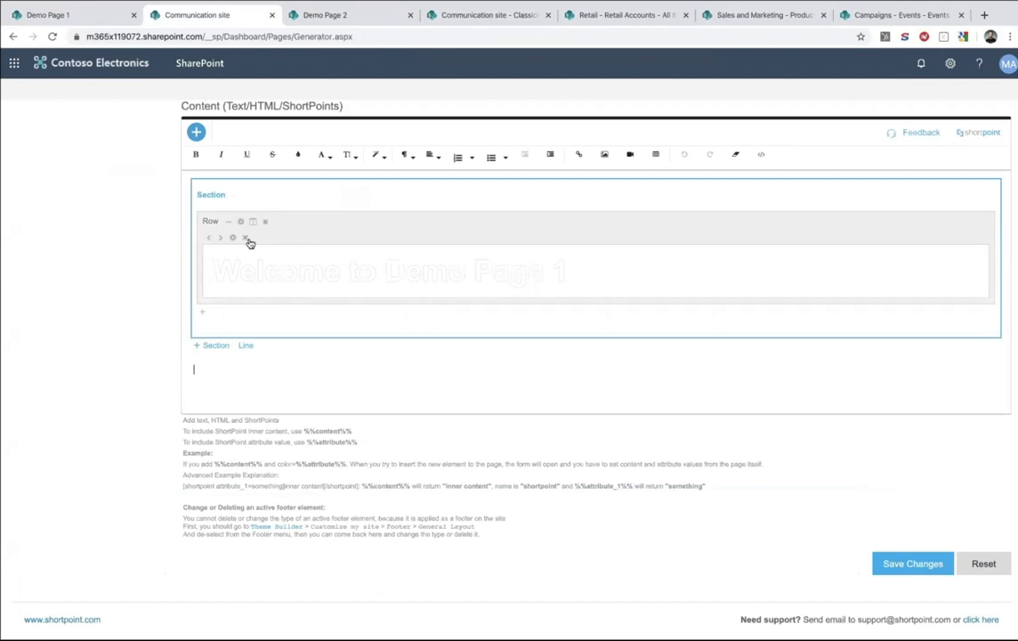
triple_click(227, 272)
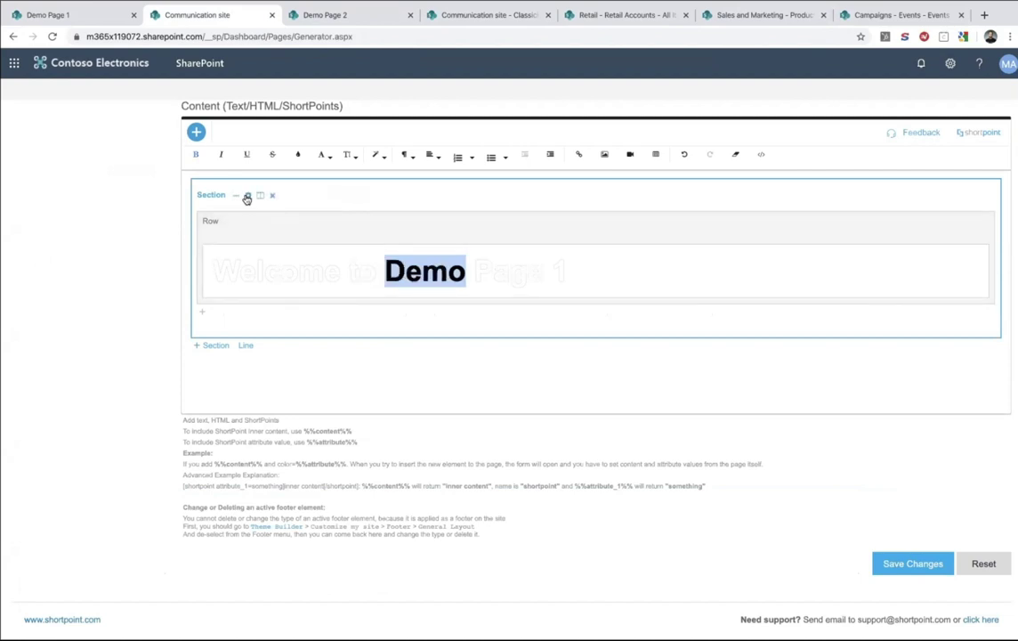
left_click(247, 195)
left_click(263, 108)
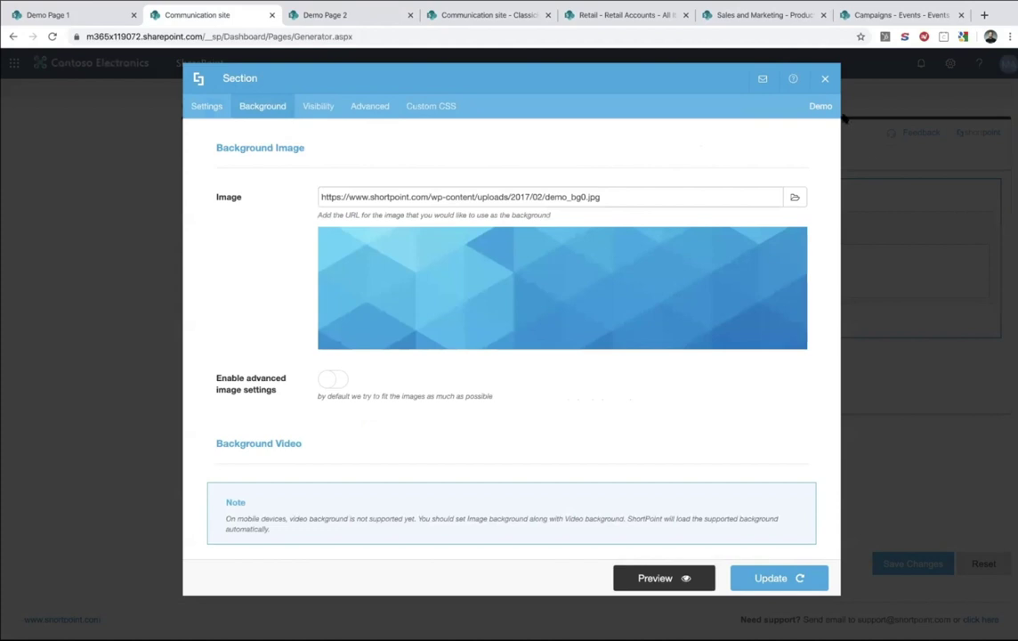
left_click(825, 78)
scroll(411, 354, "up", 2)
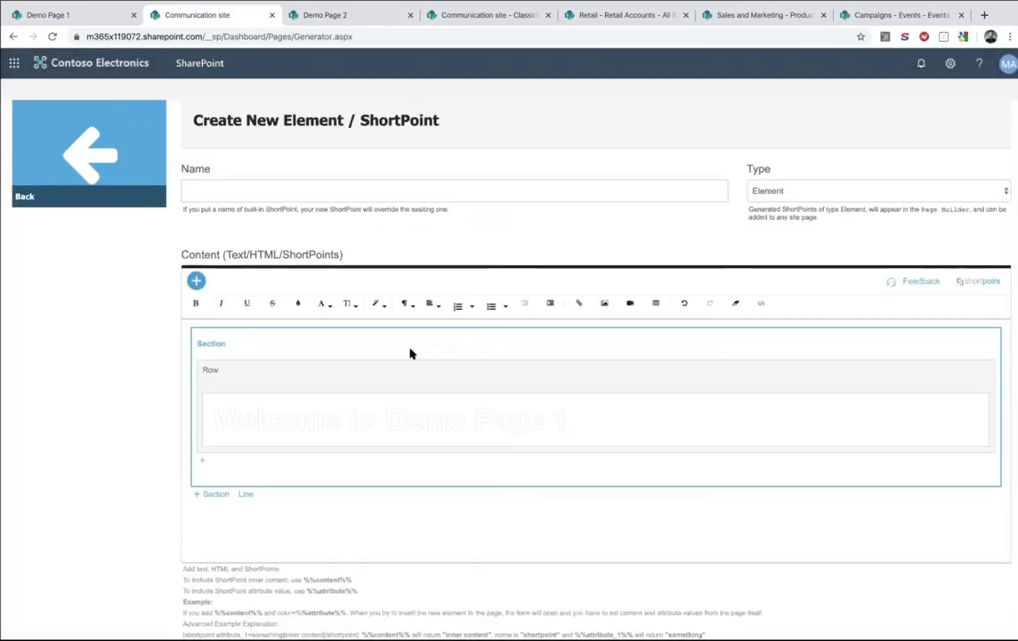
left_click(258, 192)
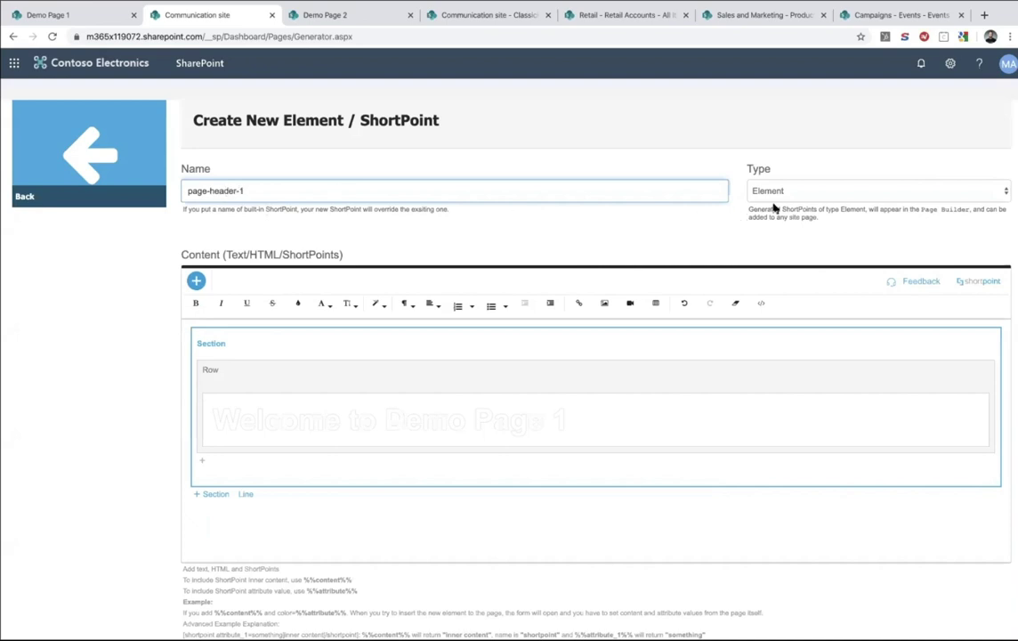
Name the custom element page-header-1, keep its type as Element, and save it
left_click(779, 192)
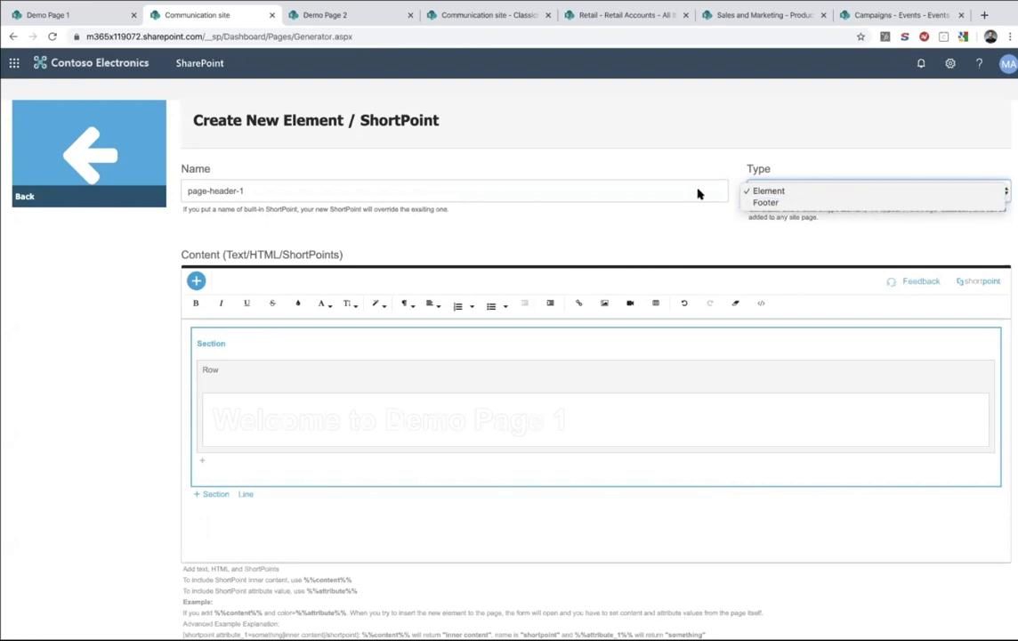
left_click(752, 193)
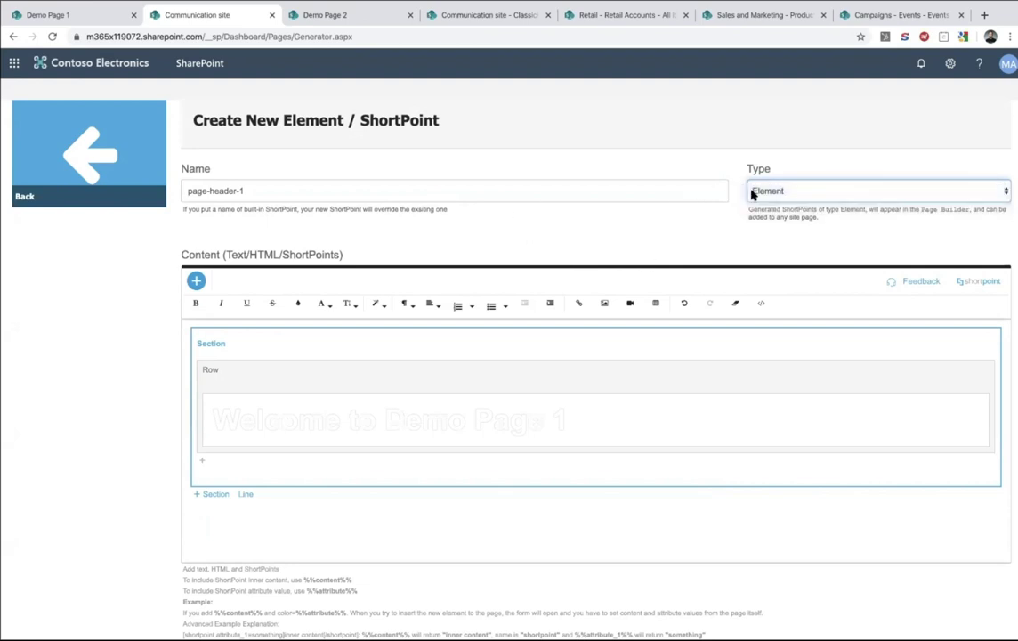
triple_click(496, 422)
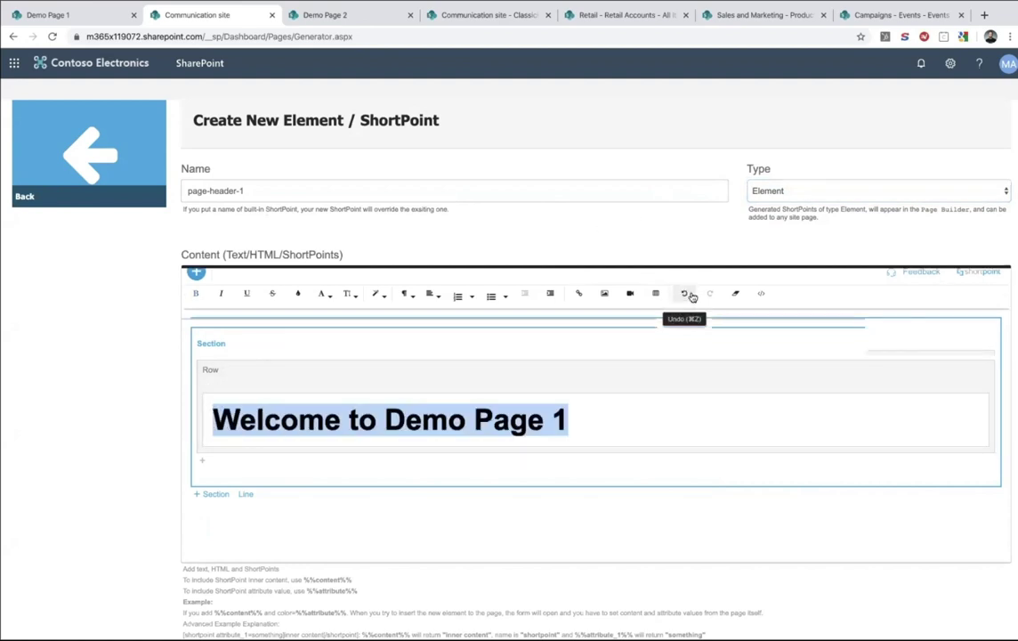
scroll(685, 298, "down", 3)
left_click(927, 571)
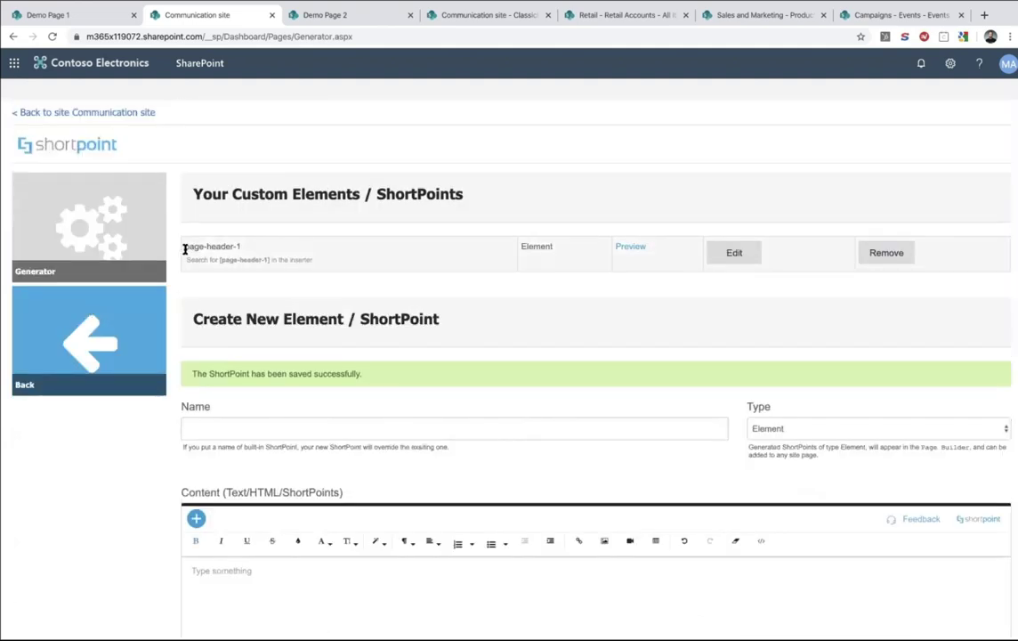
Preview the saved page-header-1 element, then go back to Demo Page 1
left_click(630, 248)
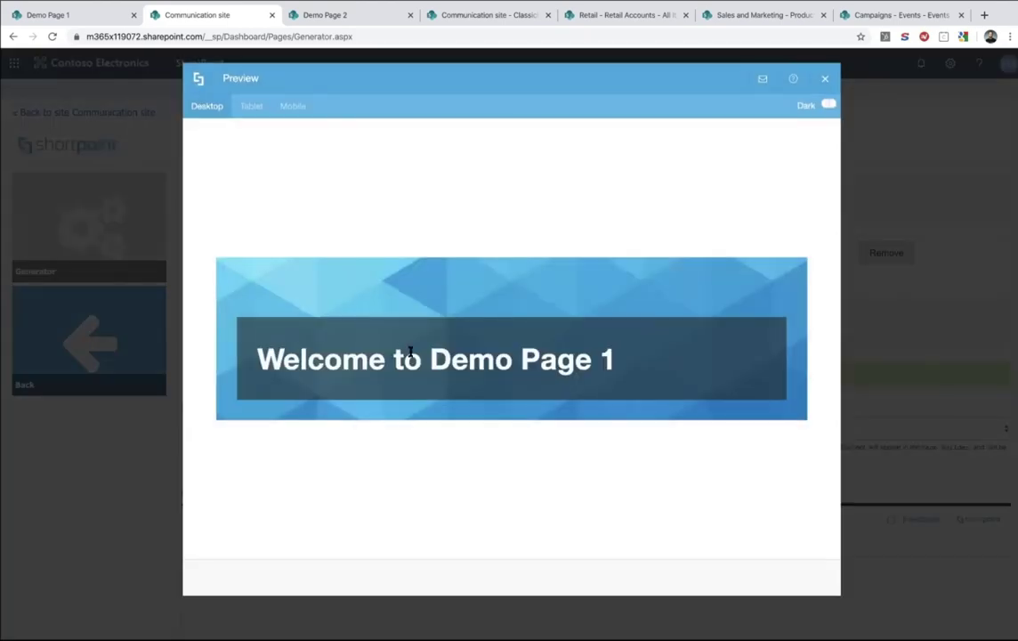
left_click(825, 79)
left_click(82, 14)
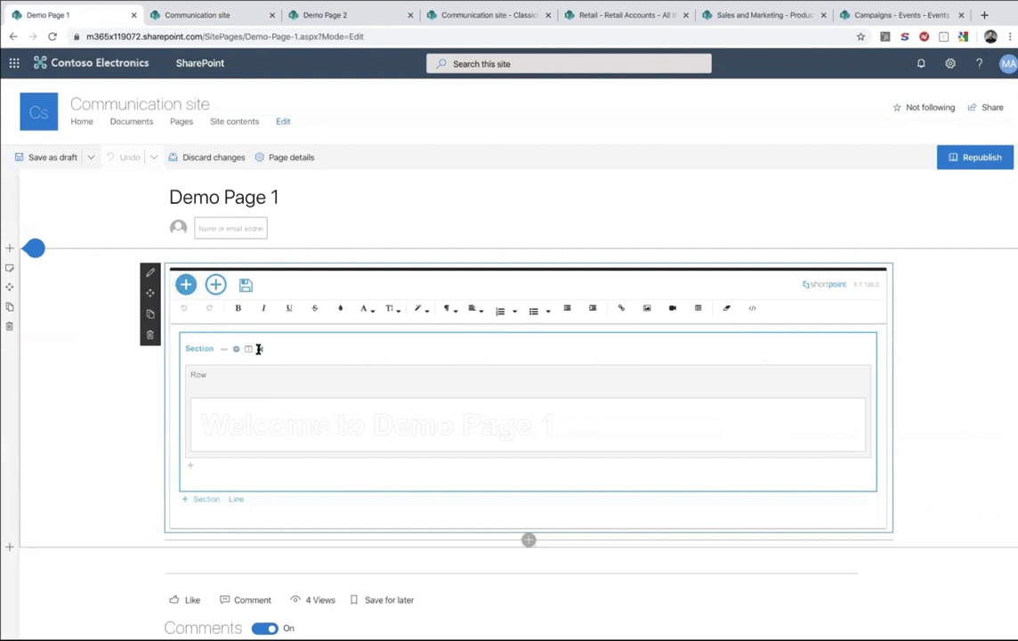
Delete Demo Page 1's banner section, save as draft, and put the page in edit mode
left_click(258, 349)
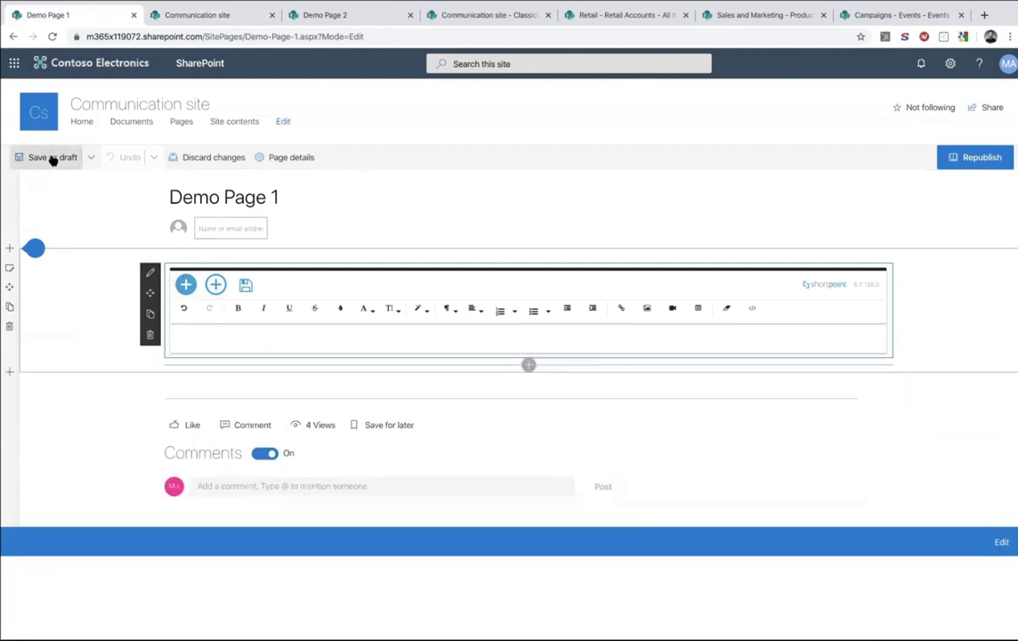
left_click(53, 158)
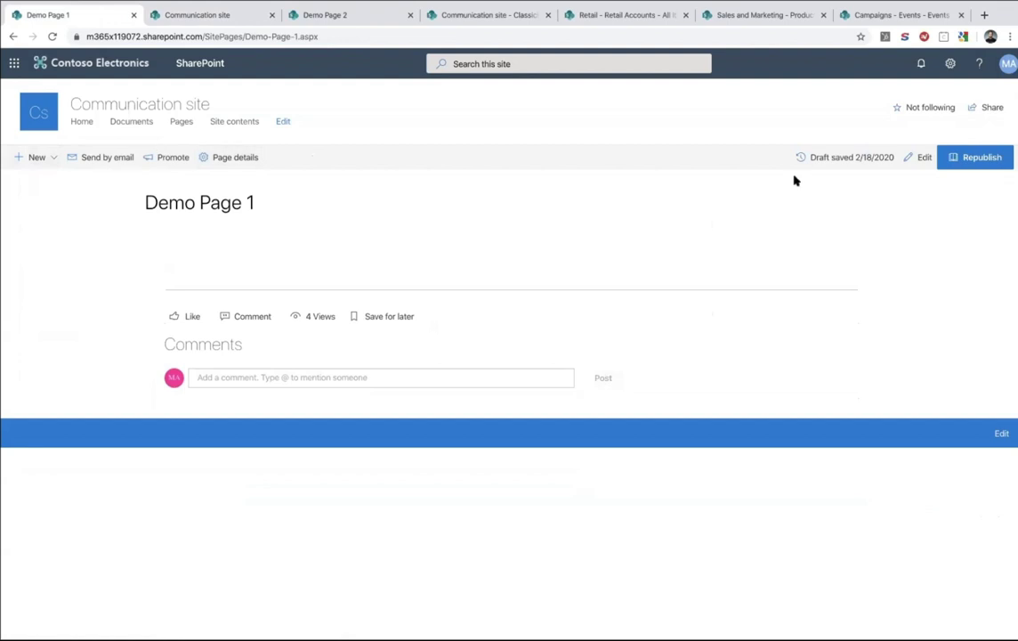
left_click(921, 158)
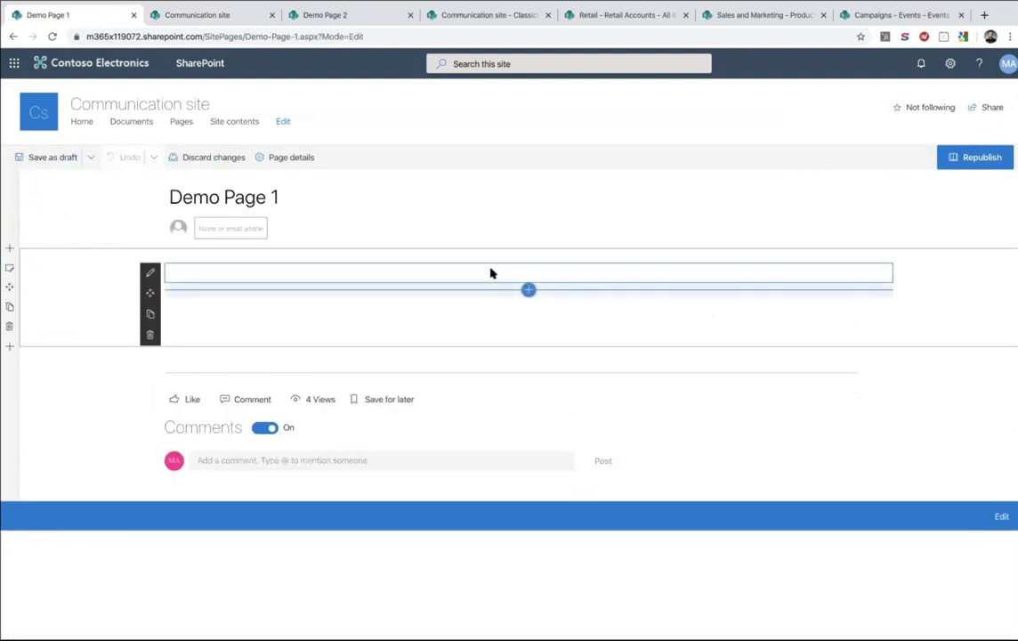
In the empty section, open the ShortPoint library and pick the custom page-header-1 element
left_click(149, 274)
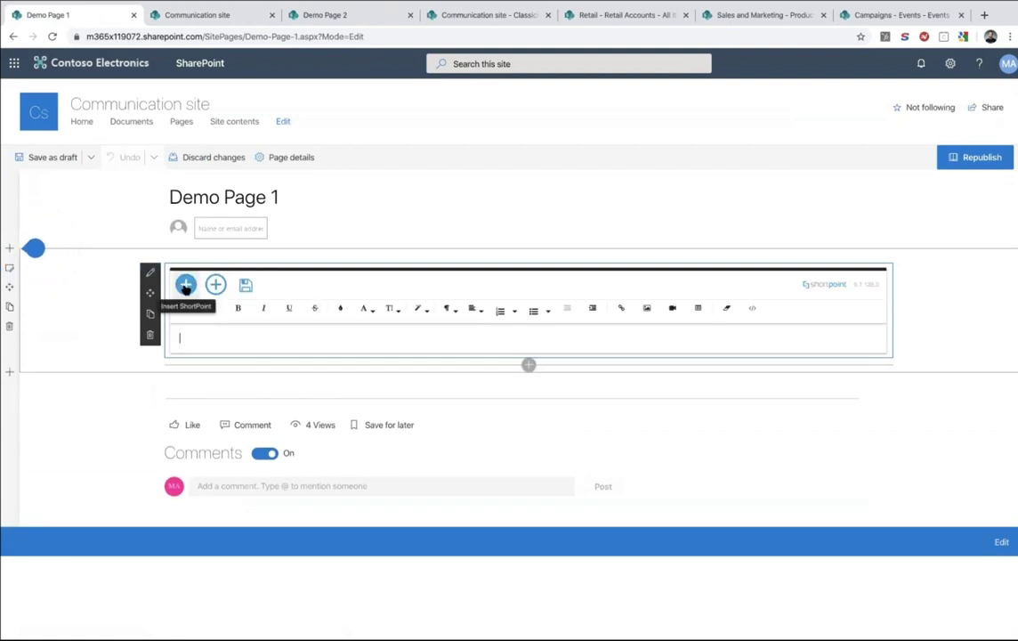
left_click(185, 286)
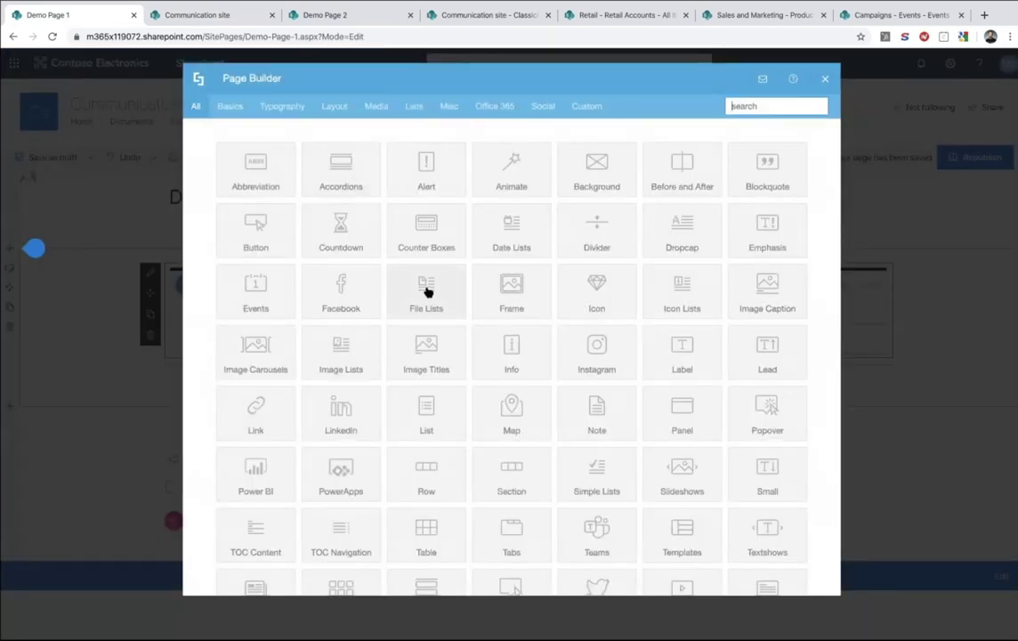
scroll(427, 291, "down", 3)
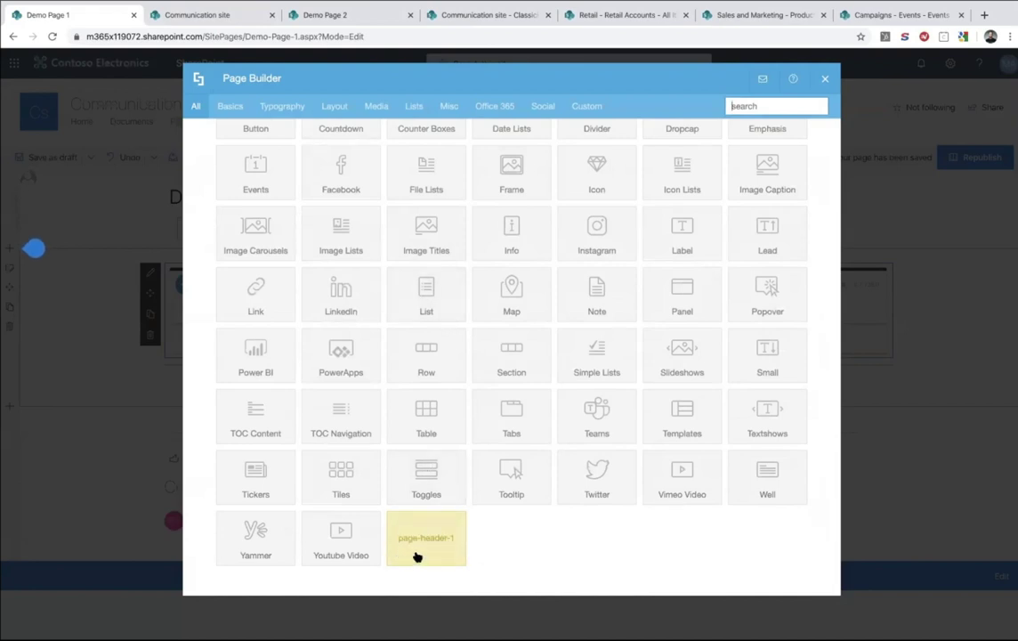
left_click(587, 106)
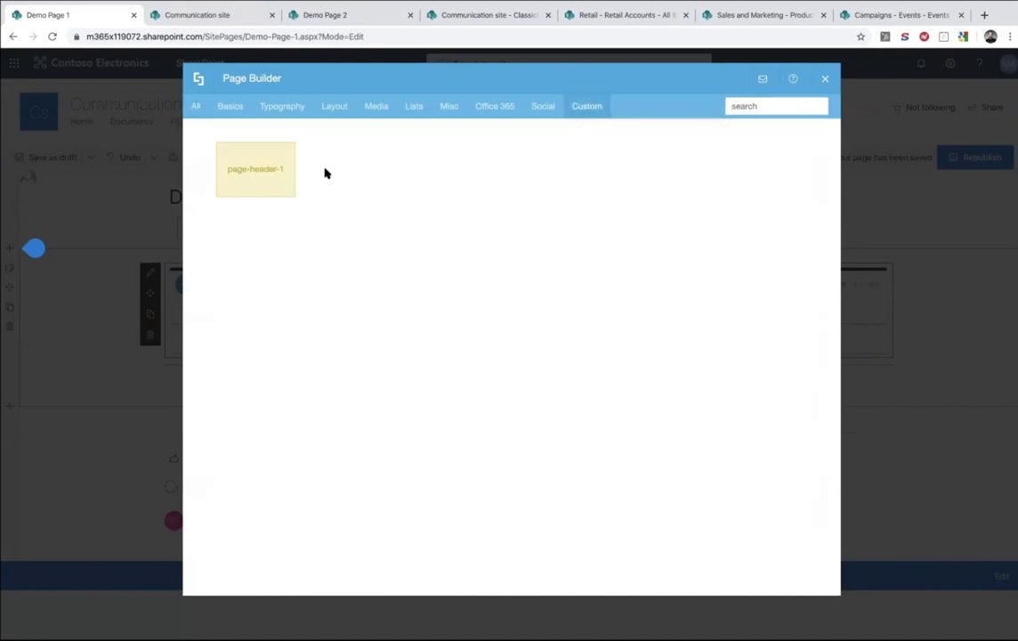
left_click(266, 171)
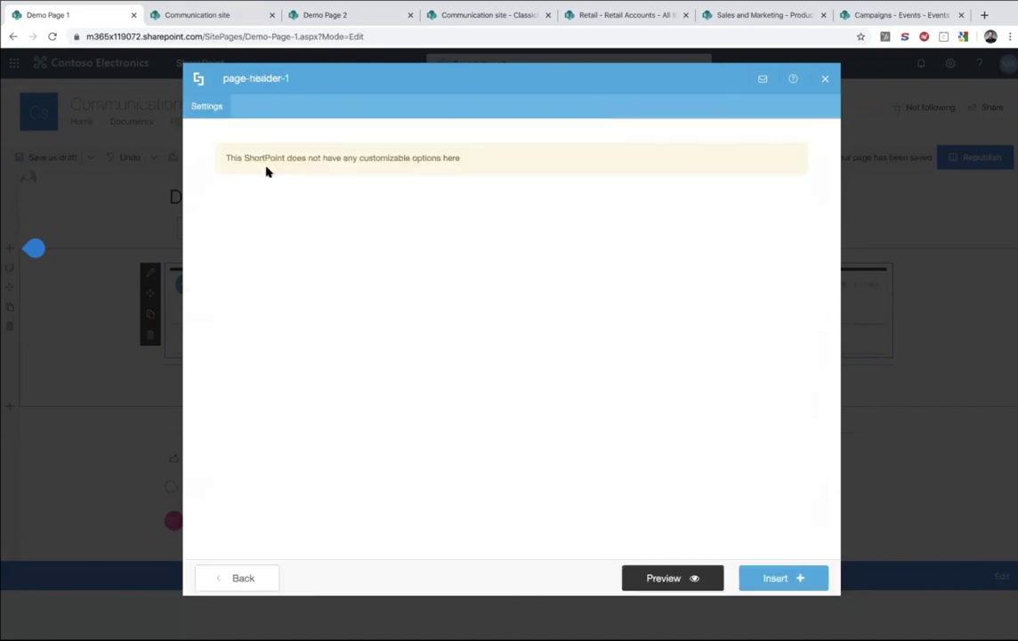
Preview and insert the page-header-1 banner, then save Demo Page 1 as a draft
left_click(680, 578)
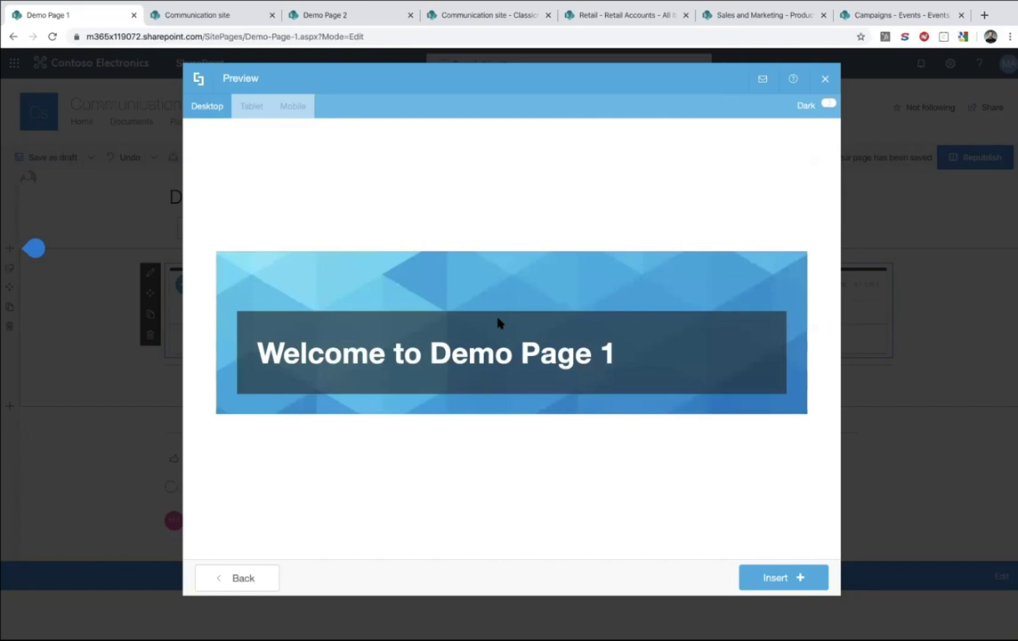
left_click(768, 577)
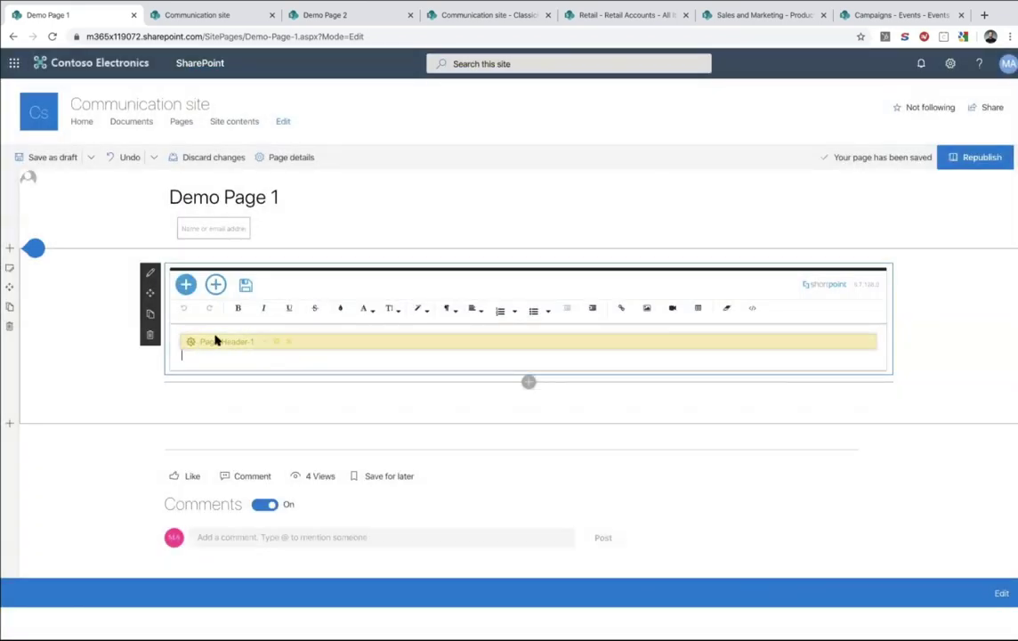
left_click(46, 159)
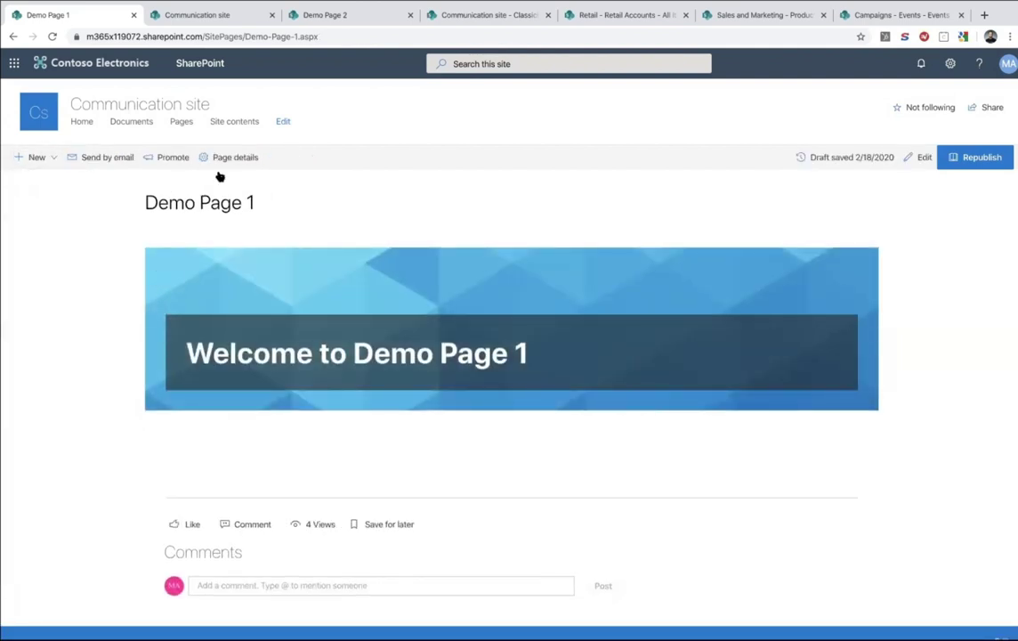
left_click(188, 12)
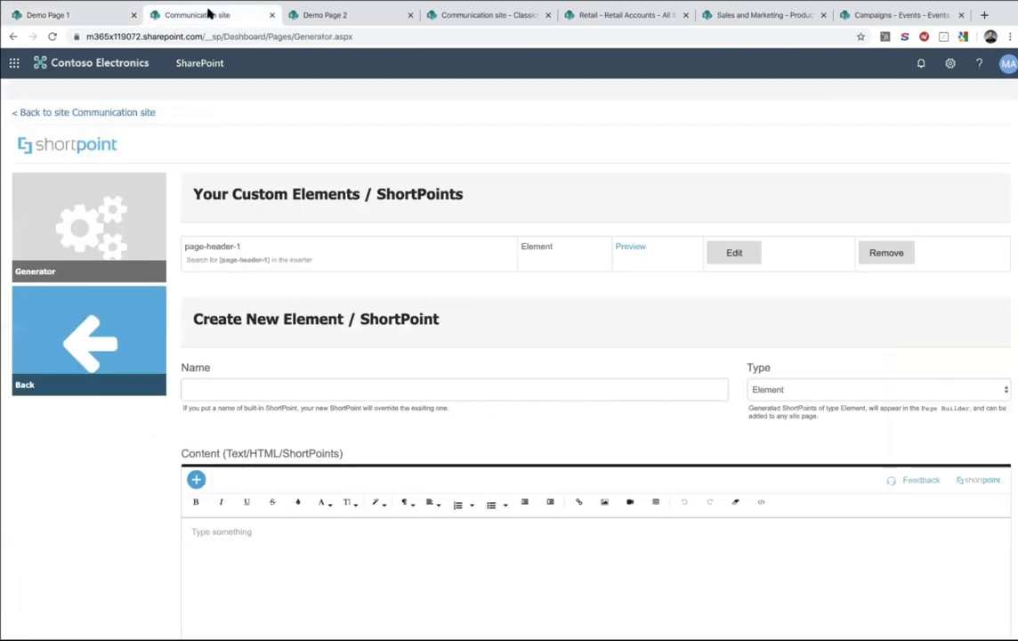
Edit Demo Page 2's ShortPoint web part and add space before its Section
left_click(313, 15)
left_click_drag(313, 15, 158, 16)
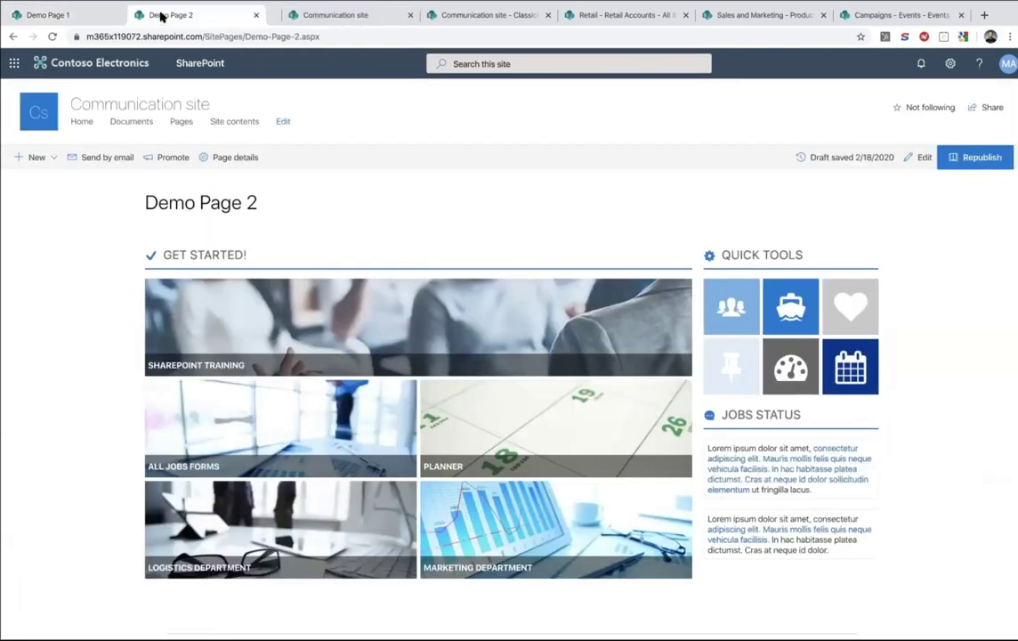
left_click(923, 157)
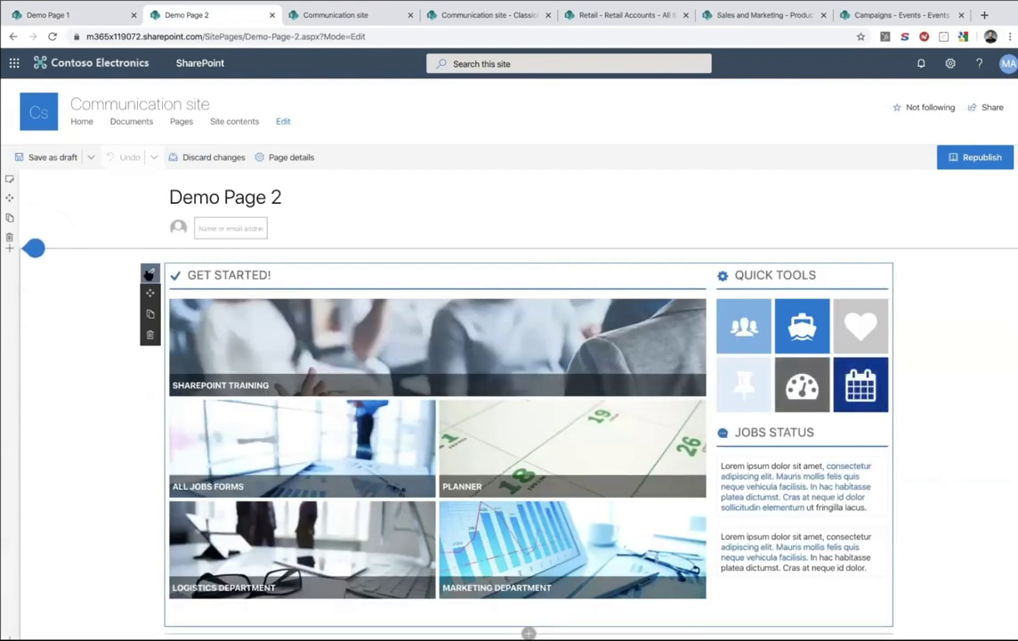
left_click(150, 273)
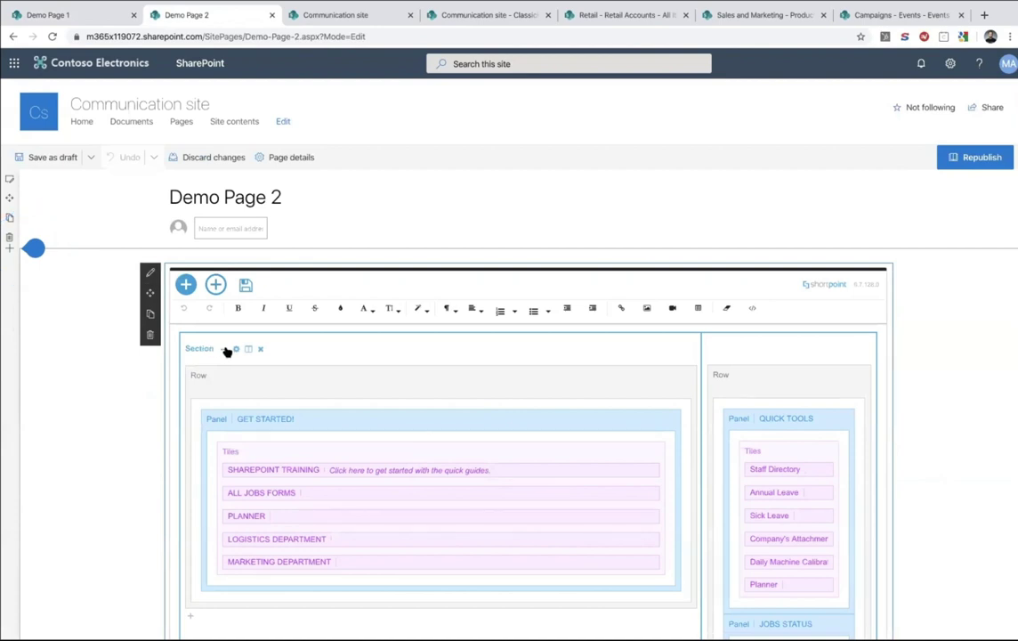
left_click(225, 348)
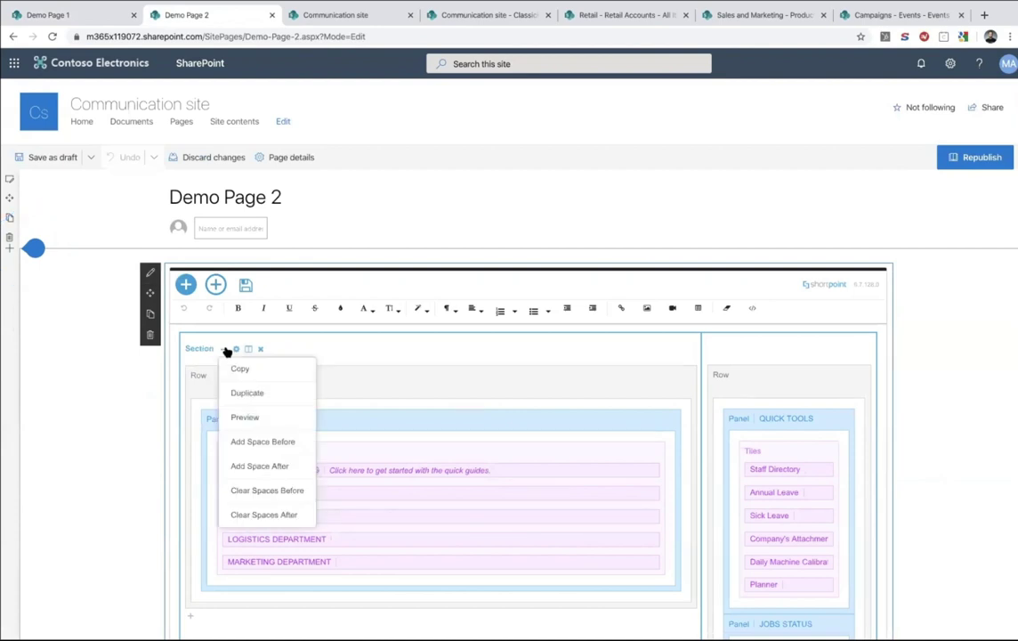
left_click(276, 442)
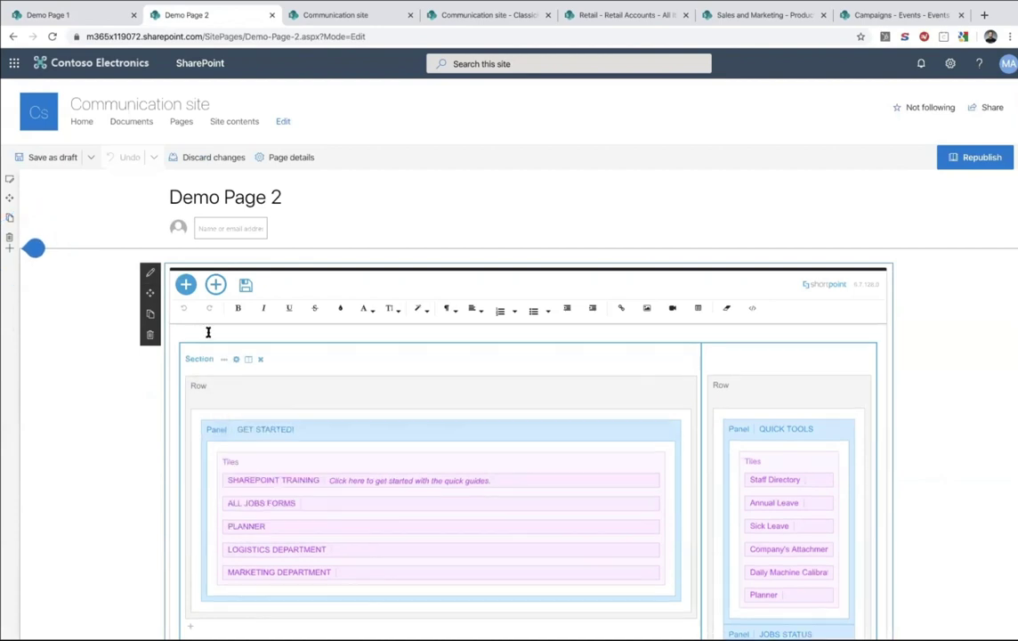
Close the element library and reload Demo Page 2, confirming and dismissing the intro dialog
left_click(182, 285)
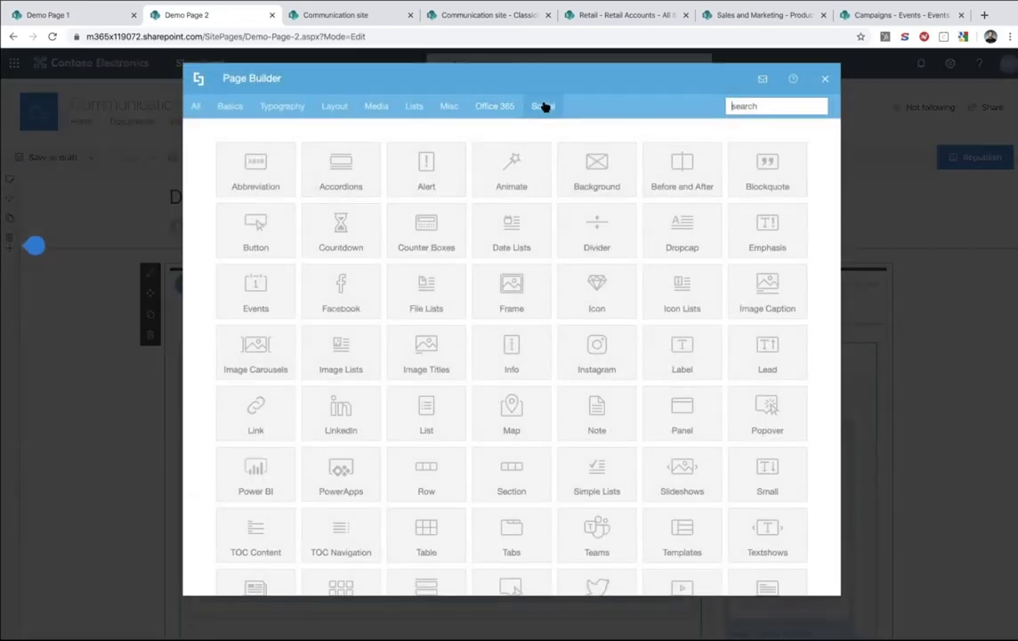
key("Escape")
left_click(322, 37)
key("Return")
left_click(605, 212)
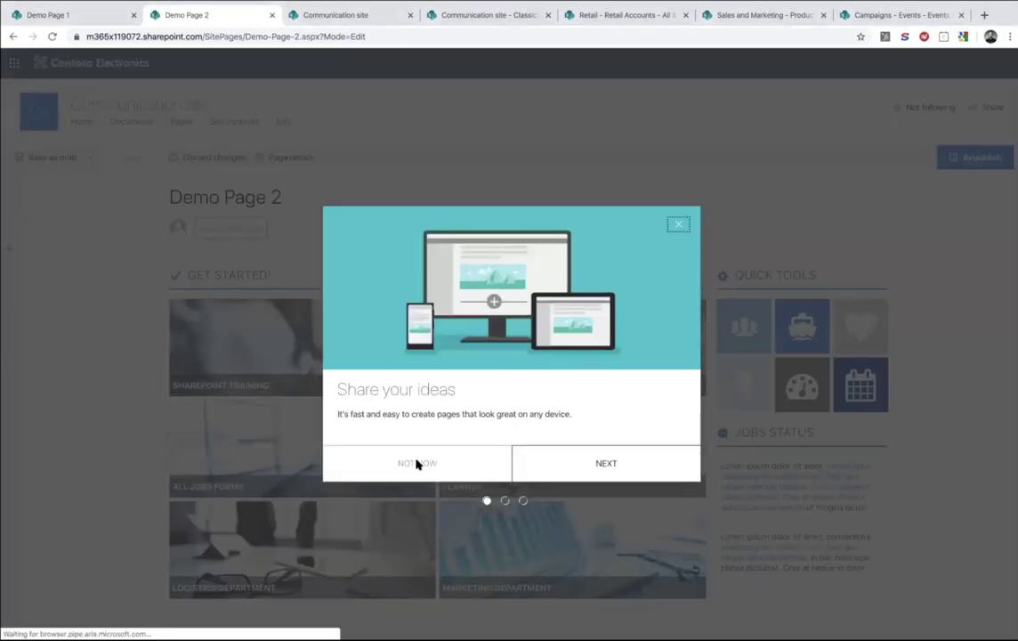
left_click(417, 463)
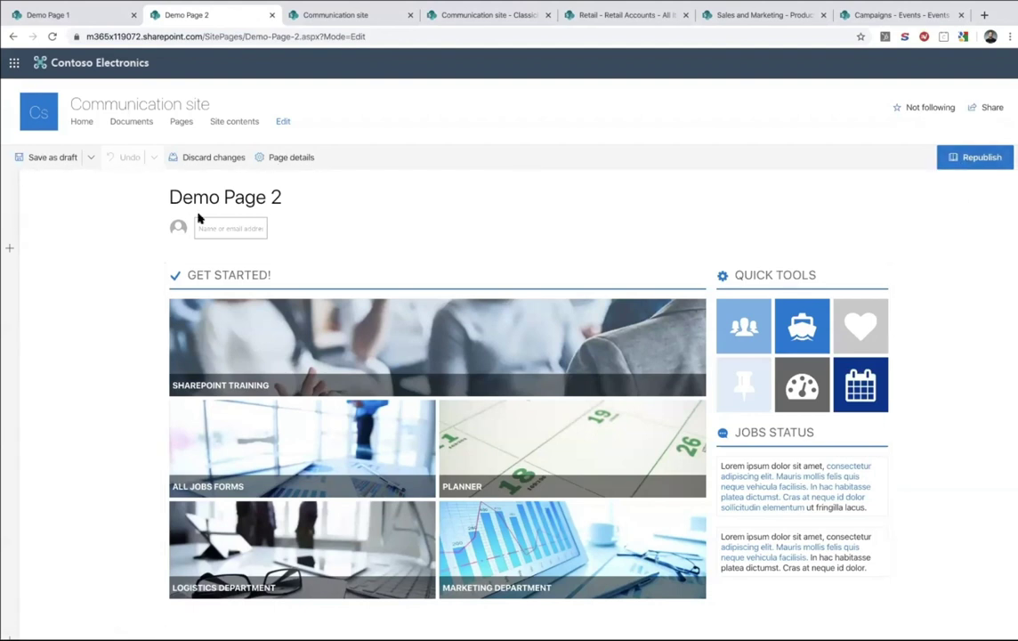
Reopen the Get Started web part in ShortPoint and add space before the Section
left_click(222, 270)
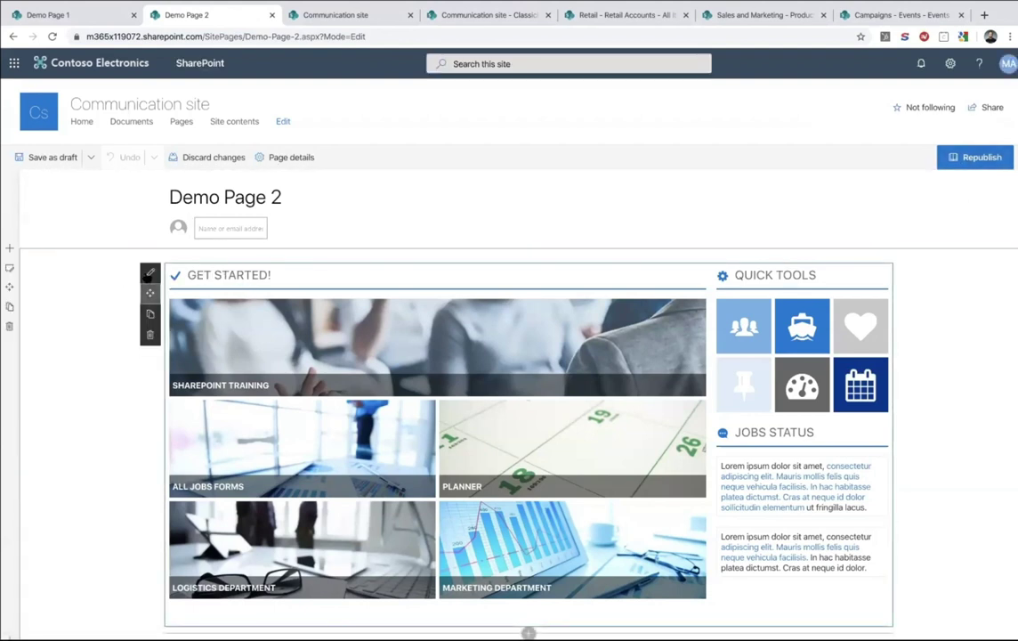
left_click(149, 273)
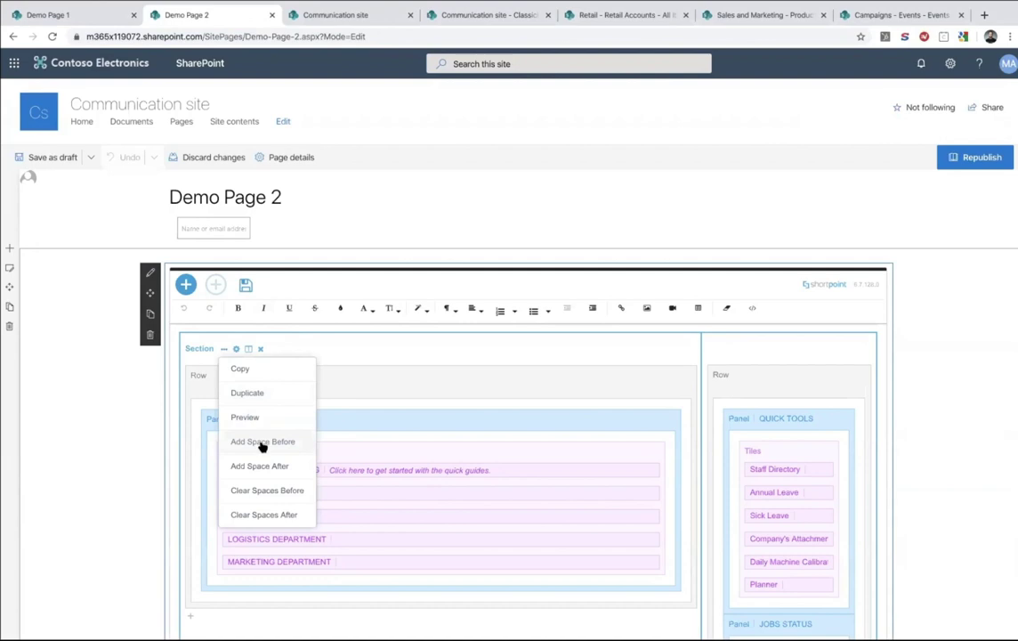
left_click(260, 441)
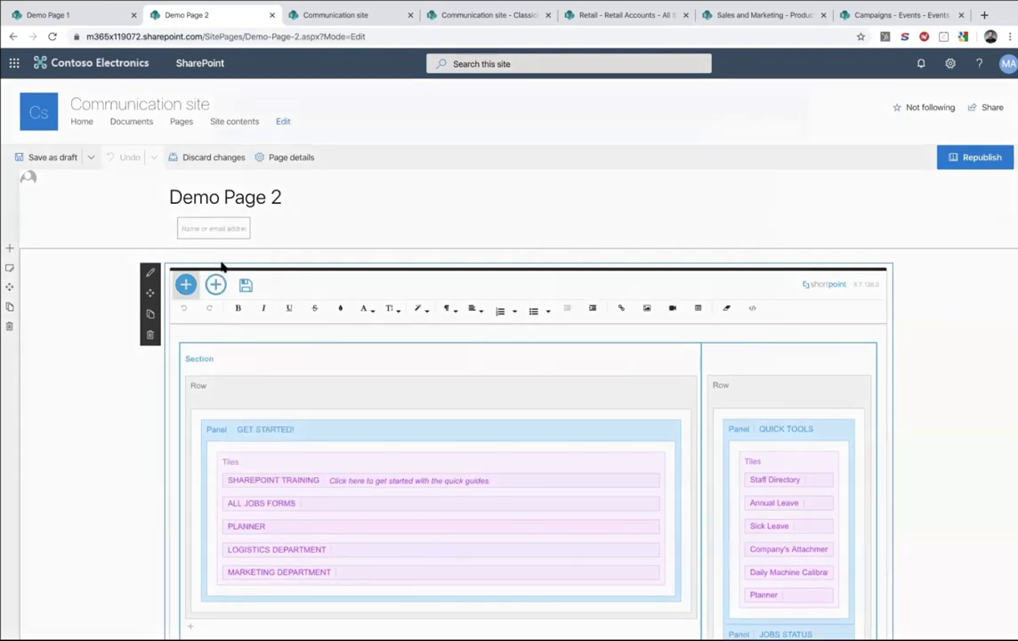
Insert the custom page-header-1 banner there and republish Demo Page 2
left_click(186, 284)
left_click(591, 108)
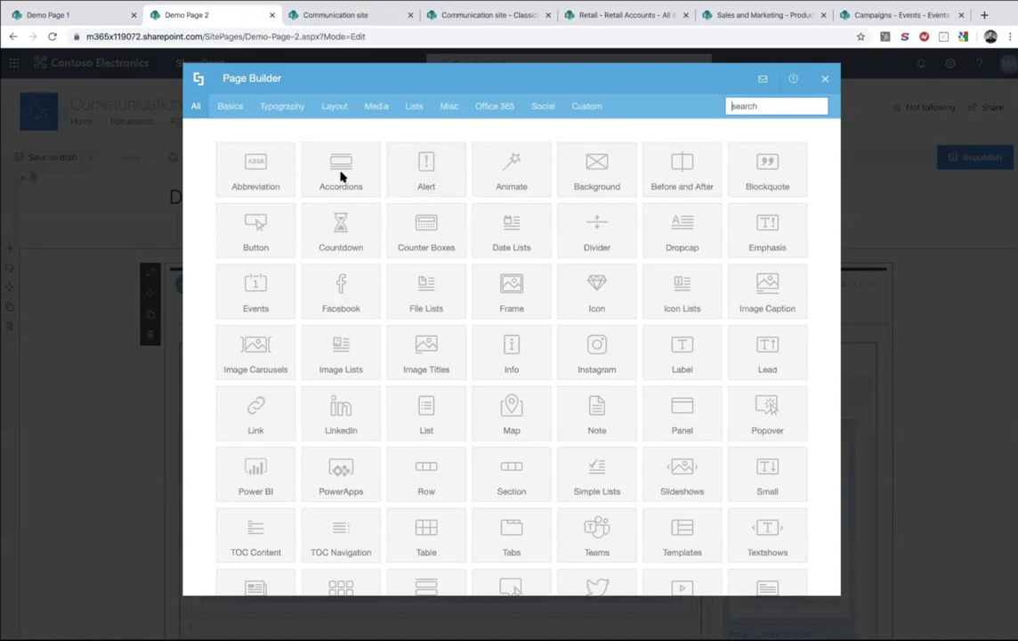
left_click(284, 165)
left_click(775, 578)
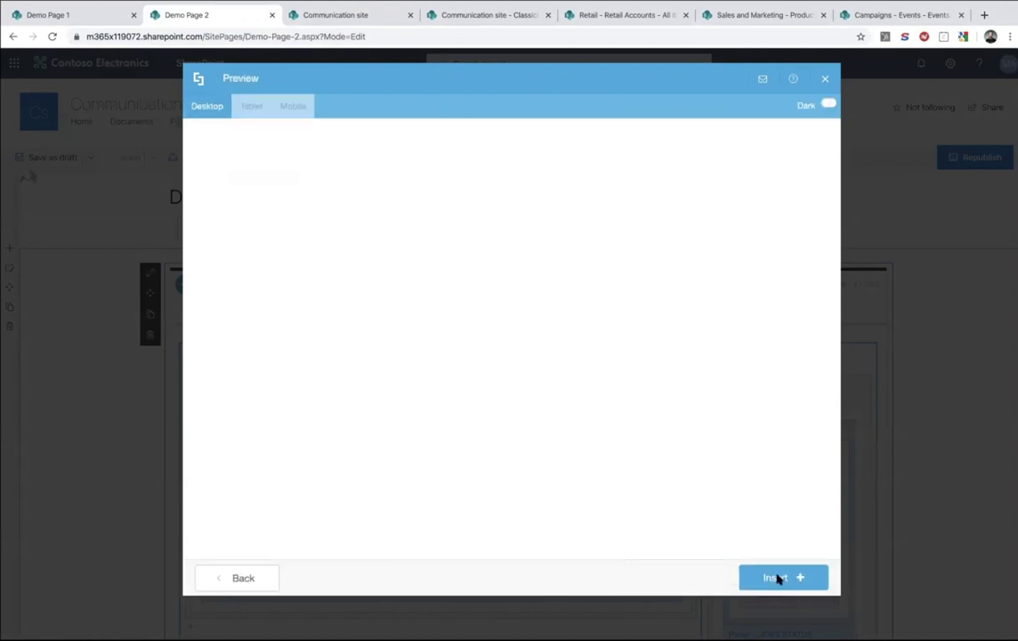
left_click(780, 578)
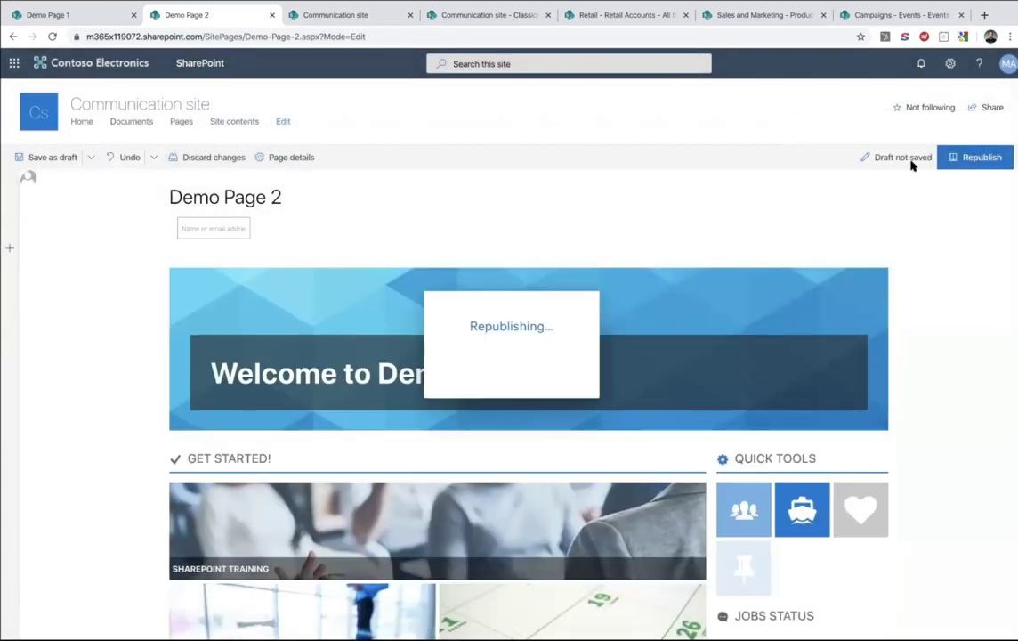
left_click(979, 157)
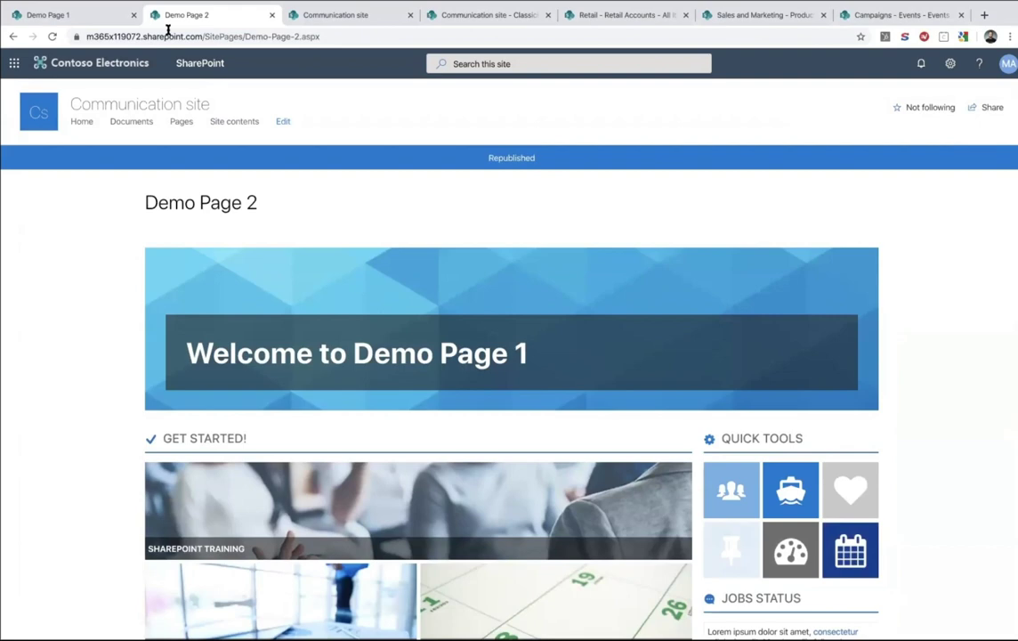
left_click(95, 18)
left_click(169, 14)
left_click(105, 19)
left_click(191, 13)
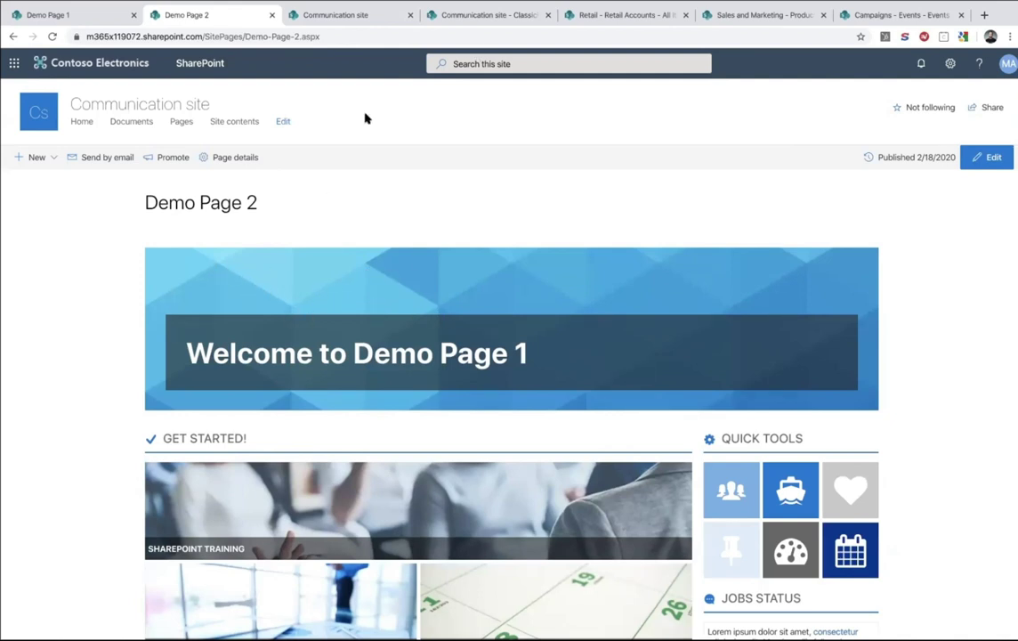
left_click(359, 18)
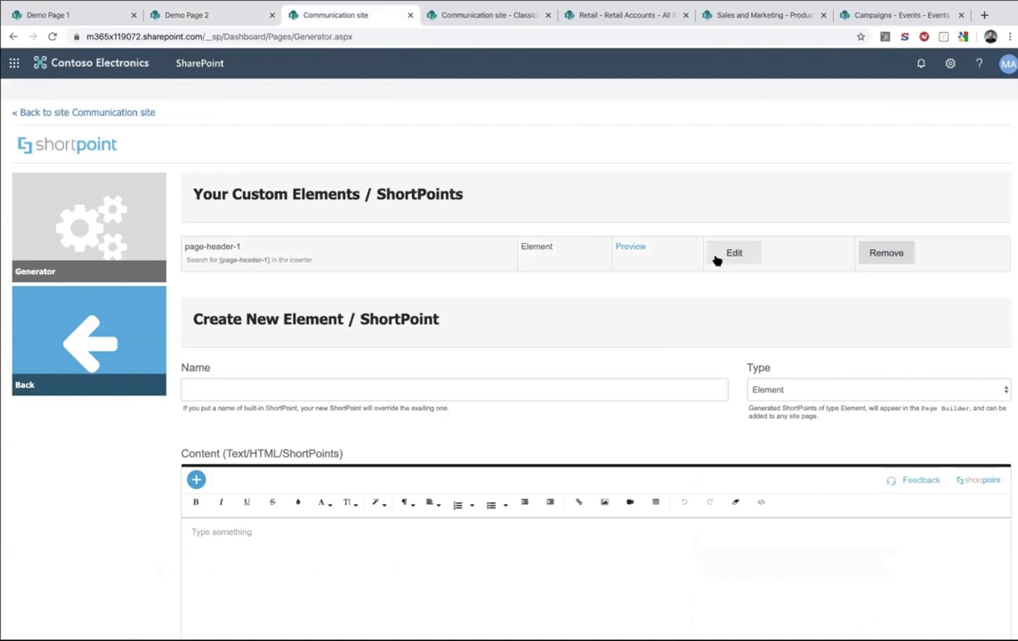
left_click(192, 22)
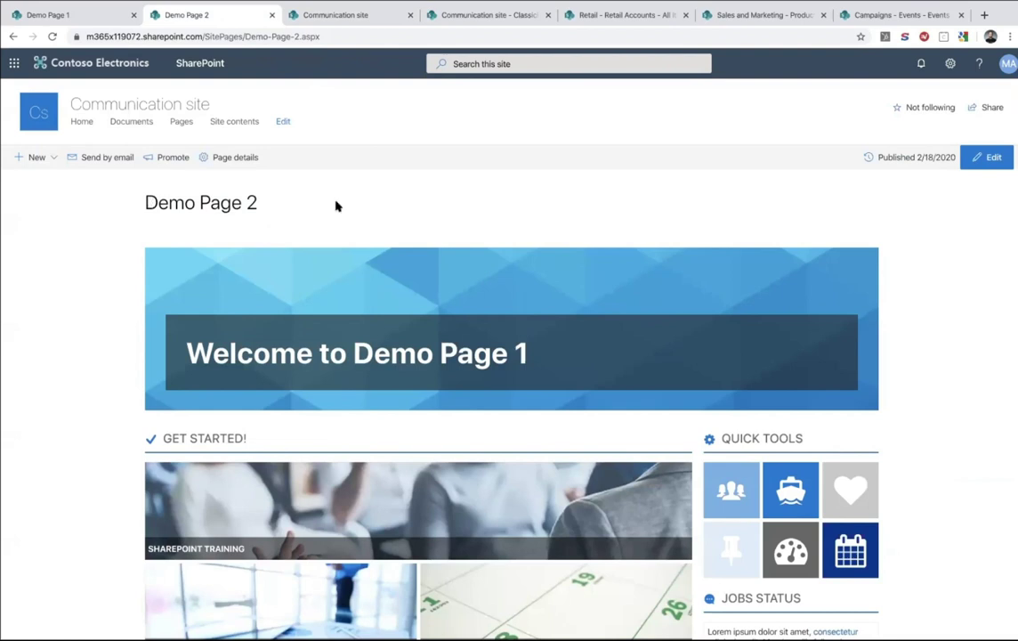
triple_click(234, 348)
double_click(357, 350)
triple_click(481, 354)
left_click(500, 355)
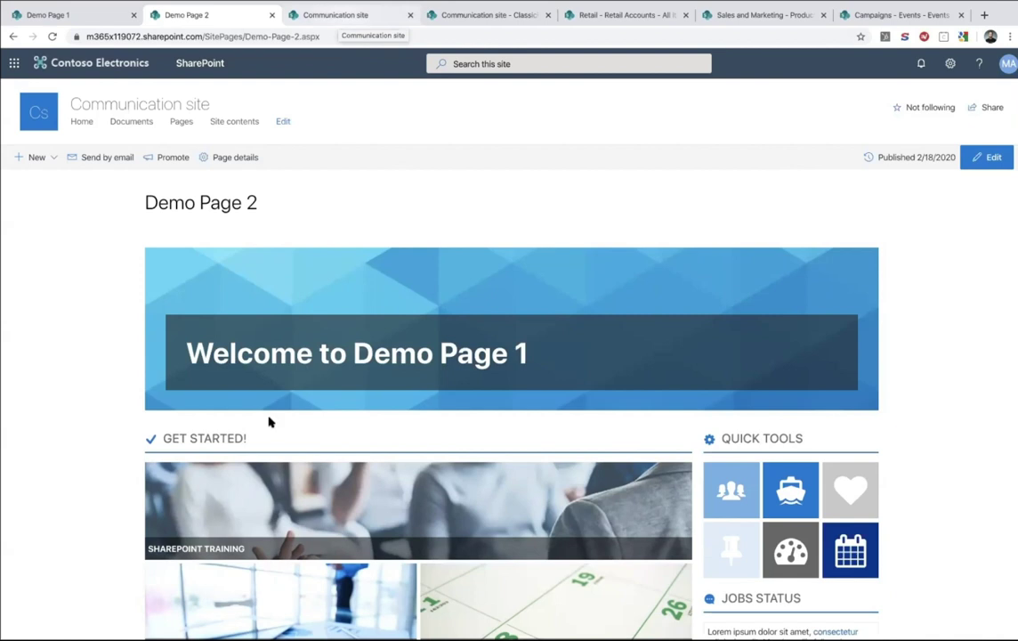
left_click_drag(184, 353, 562, 351)
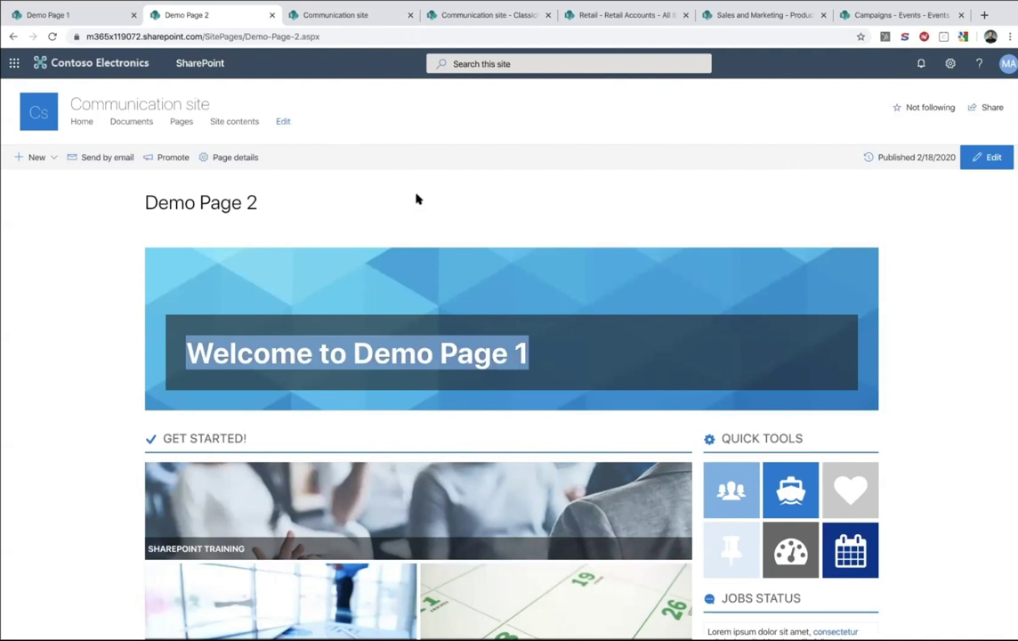
left_click(340, 19)
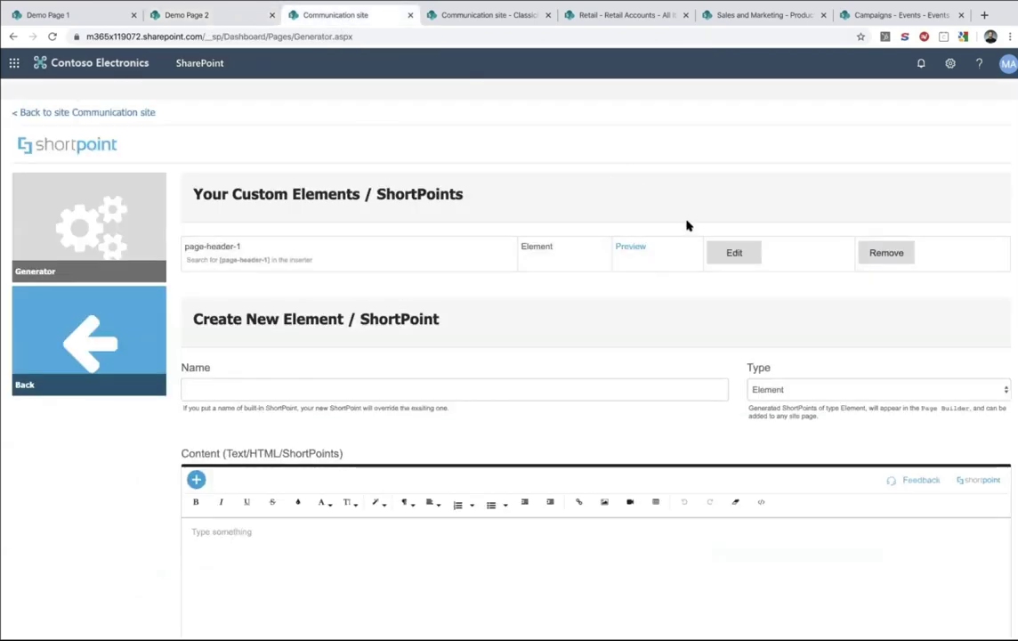
Open page-header-1 for editing and delete 'Demo Page 1' from its heading
left_click(721, 257)
scroll(666, 364, "down", 4)
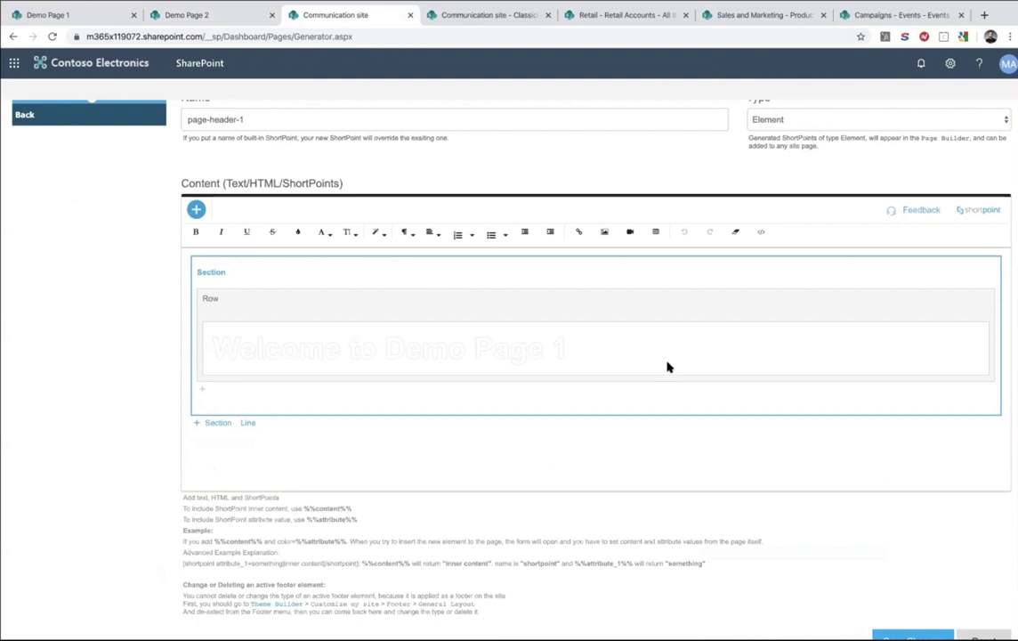
left_click_drag(569, 297, 388, 296)
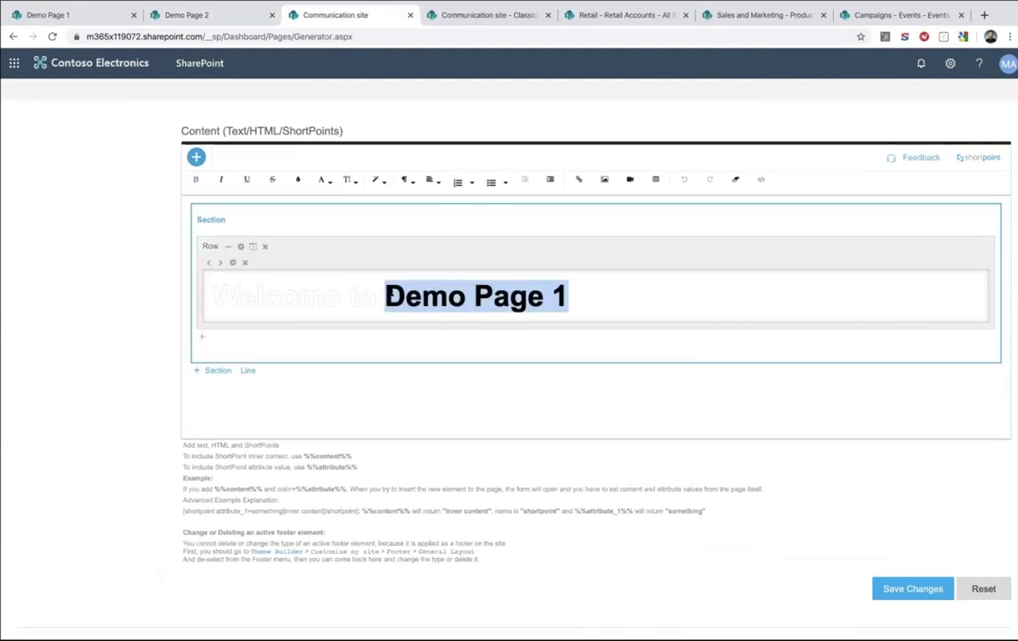
left_click(390, 295)
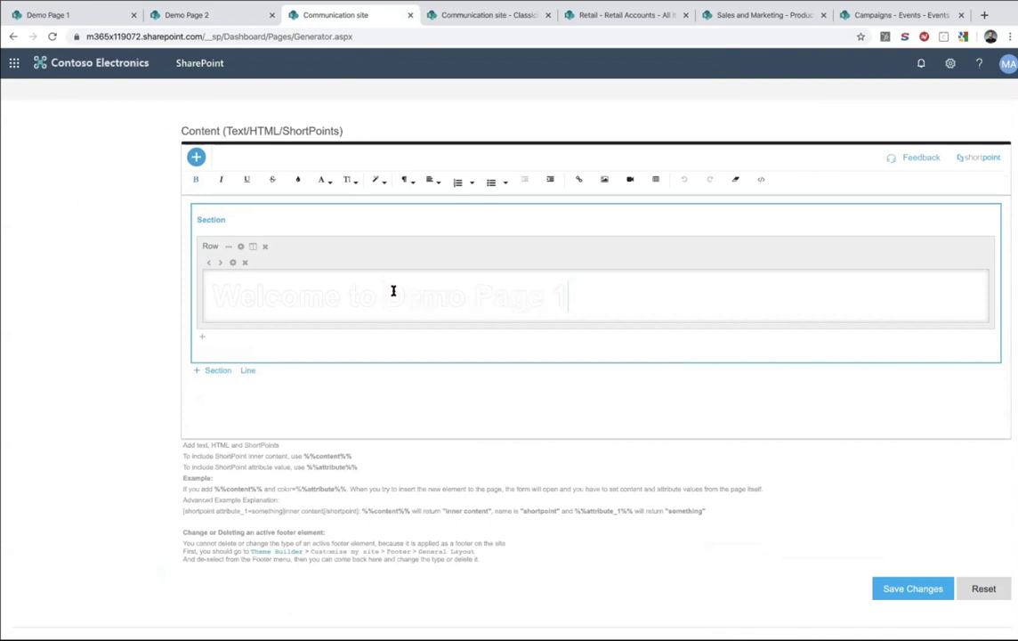
left_click_drag(387, 291, 579, 291)
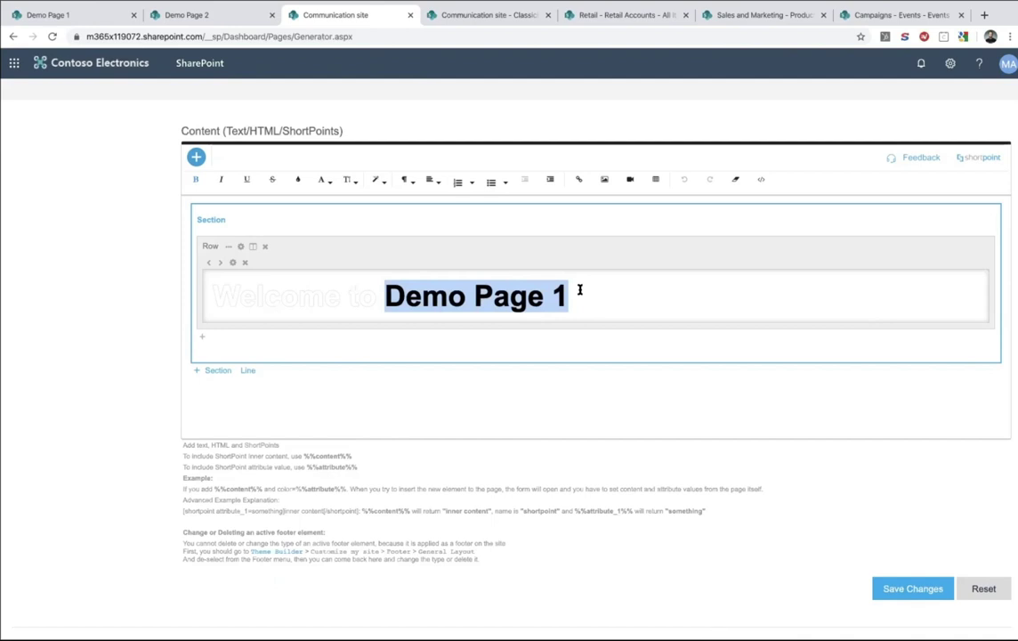
key("BackSpace")
Type the %%page_title%% placeholder in its place and save the element
type("%%")
key("shift+Left")
key("shift+Left")
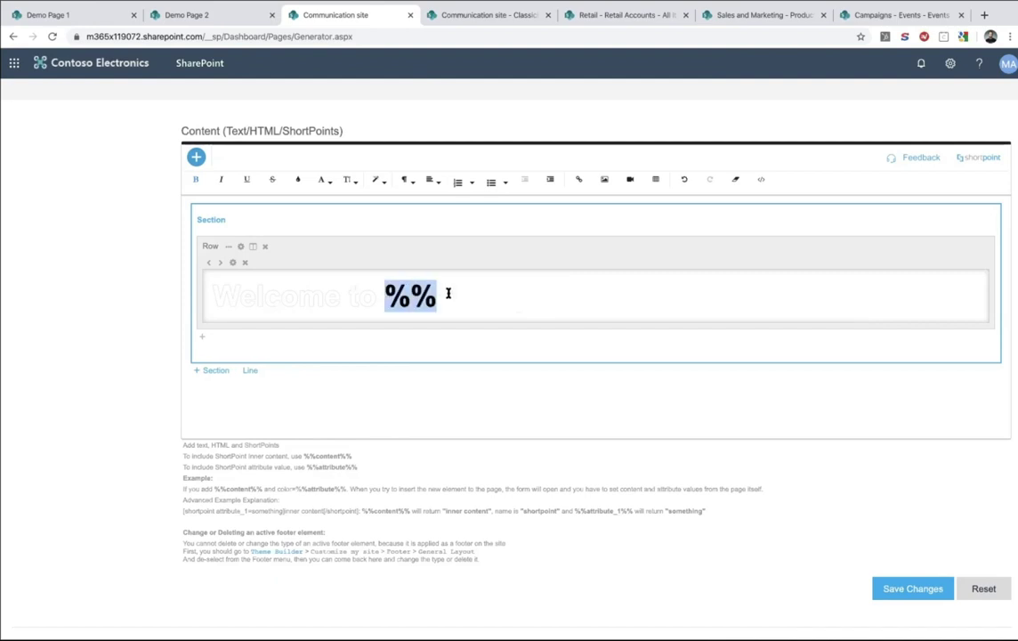
left_click(447, 293)
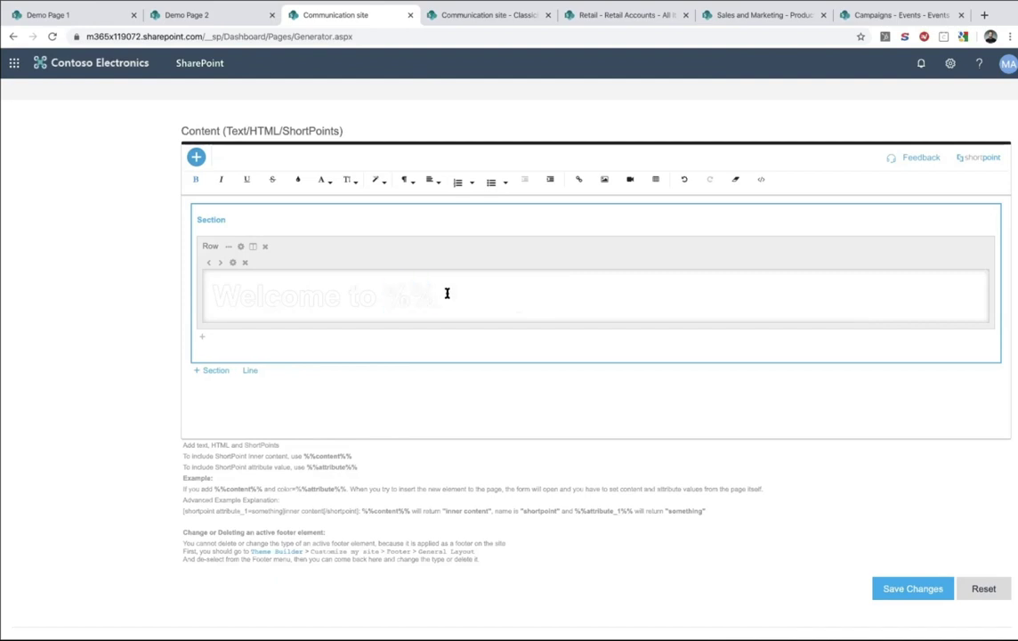
type("page_title%%")
left_click_drag(625, 297, 384, 297)
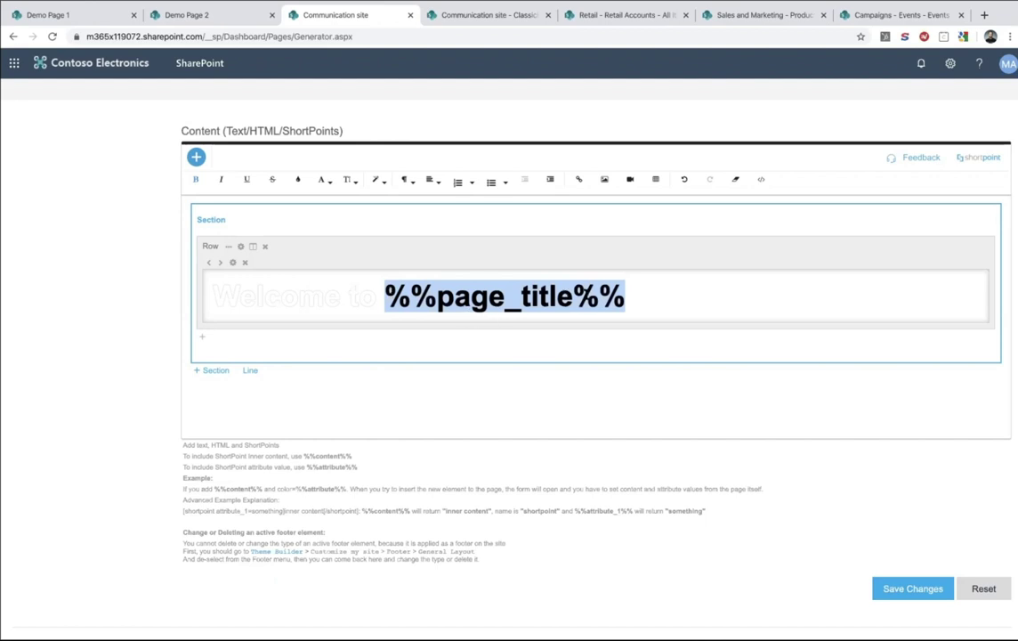
left_click(920, 588)
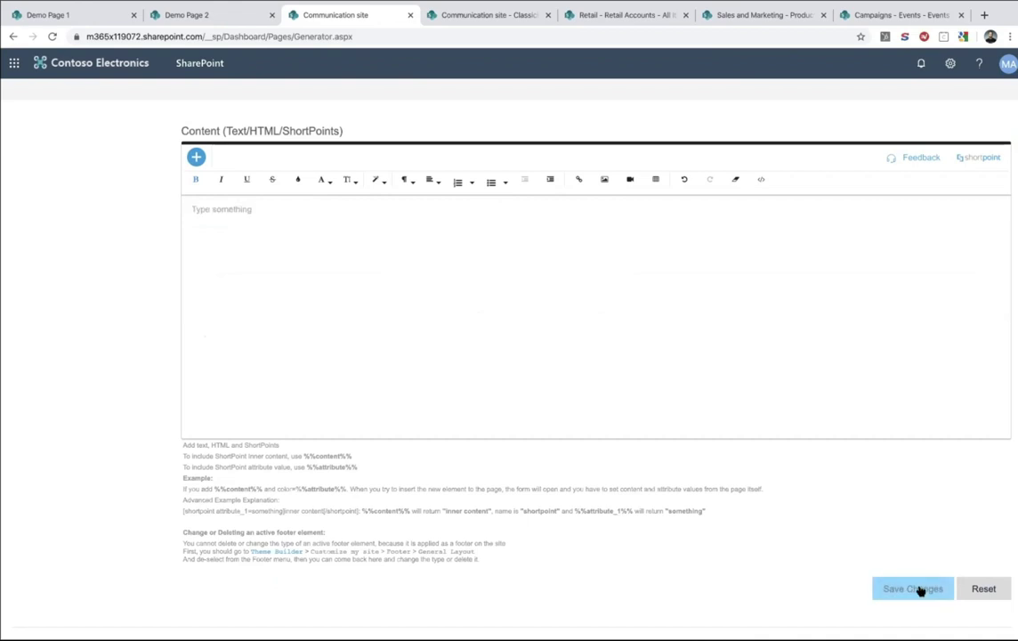
On Demo Page 2, edit the banner web part and open page-header-1's settings
left_click(210, 22)
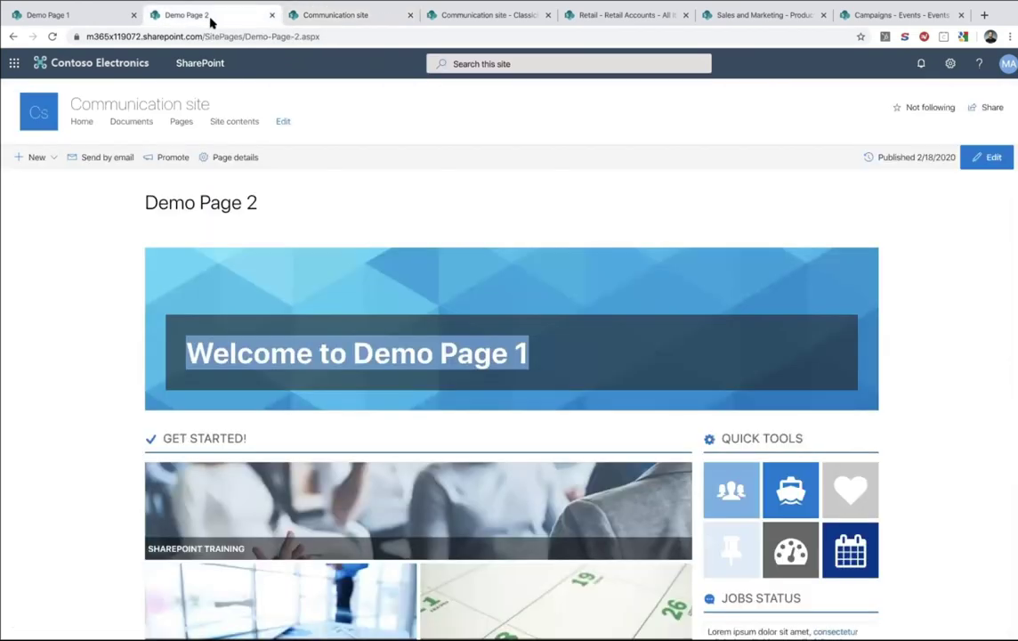
left_click(993, 158)
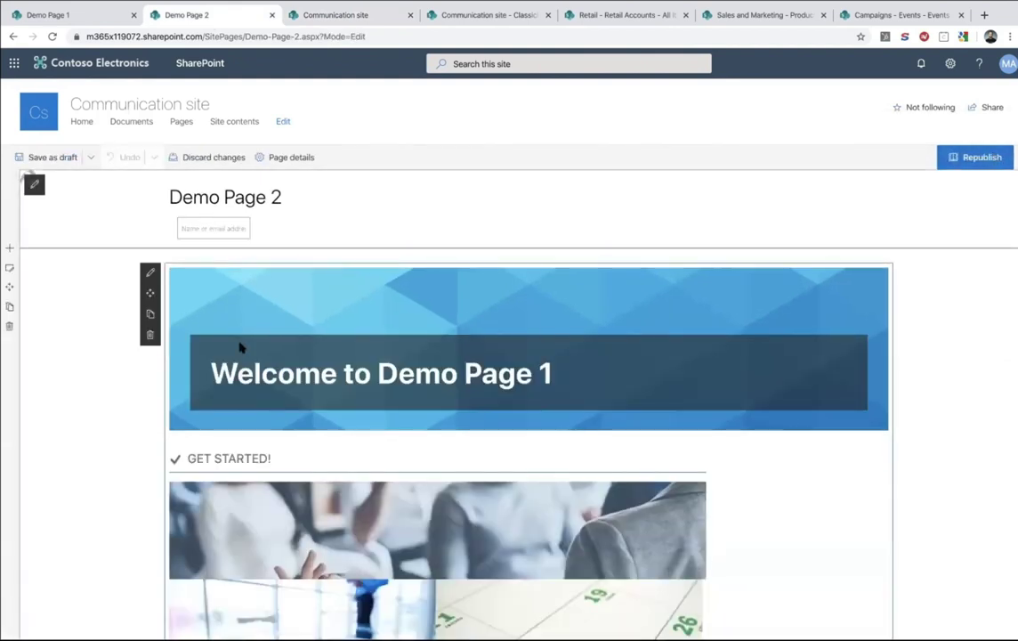
left_click(149, 274)
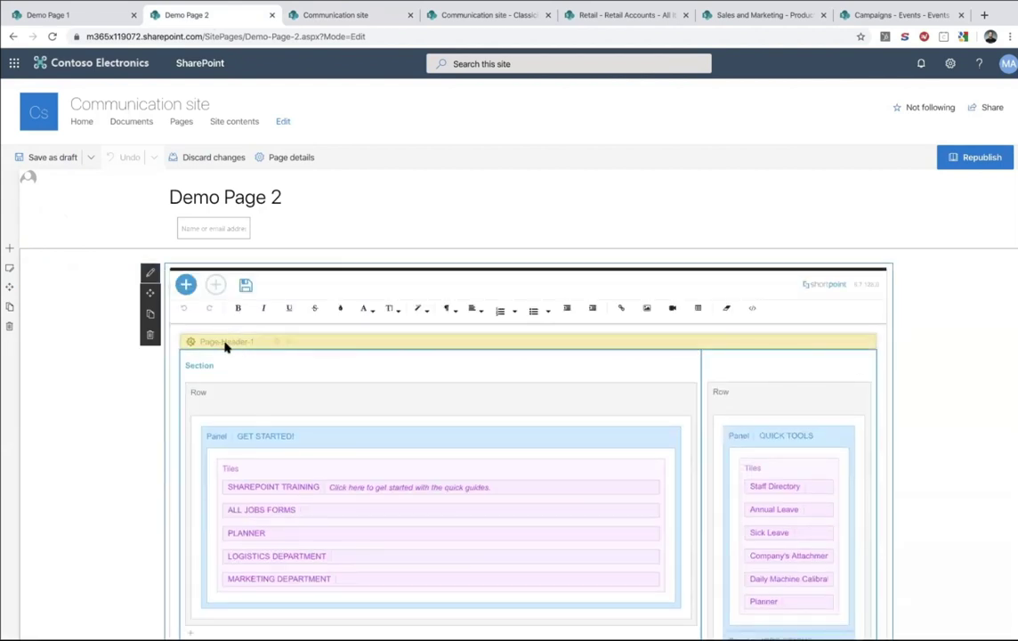
left_click(275, 345)
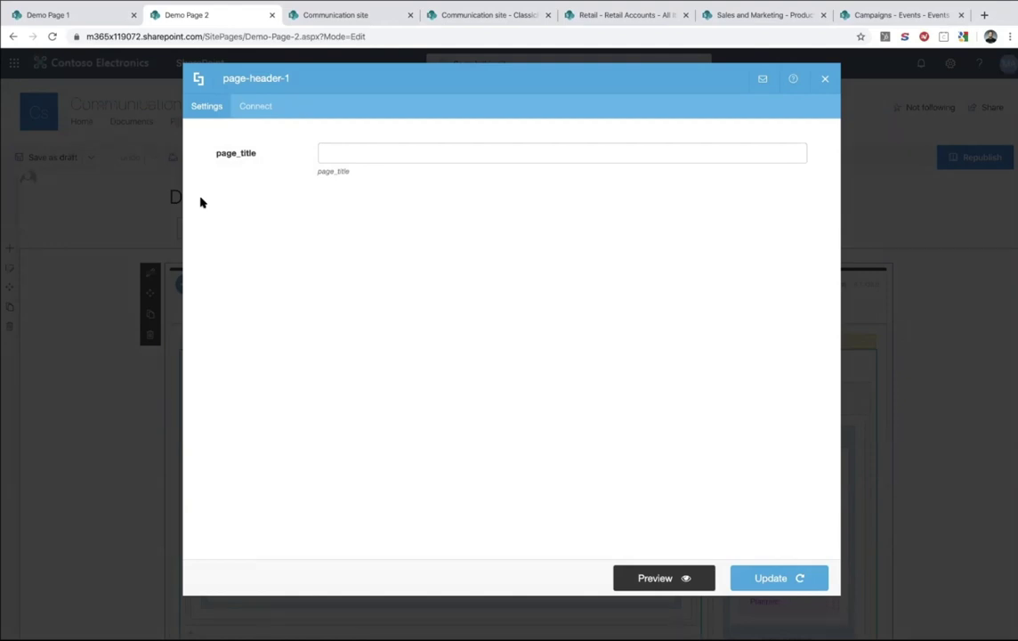
Set page_title to 'Demo Page 2' and preview the banner
double_click(226, 155)
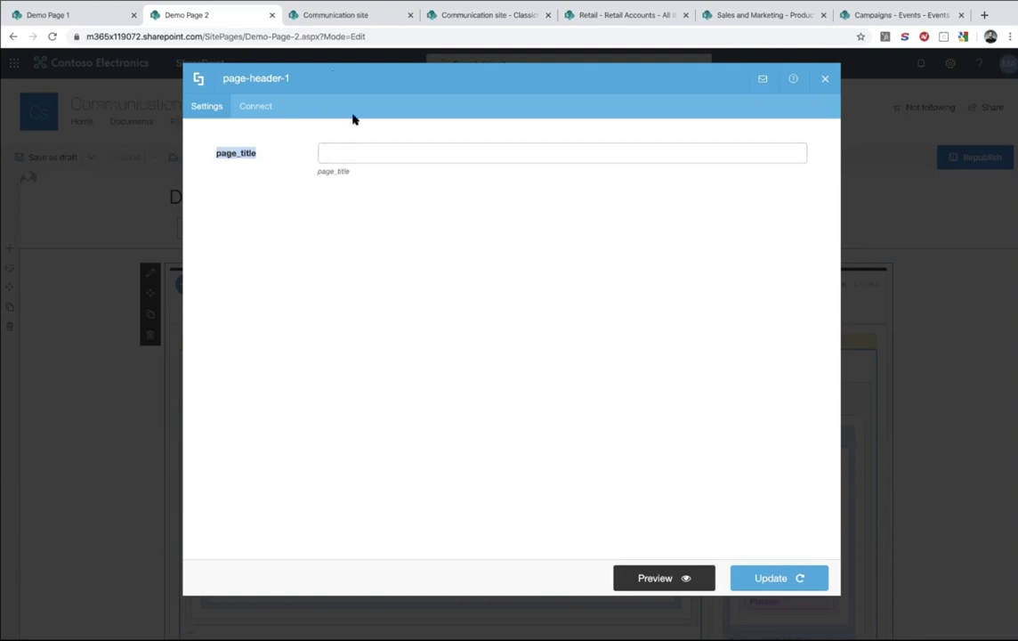
left_click(359, 157)
type("Demop")
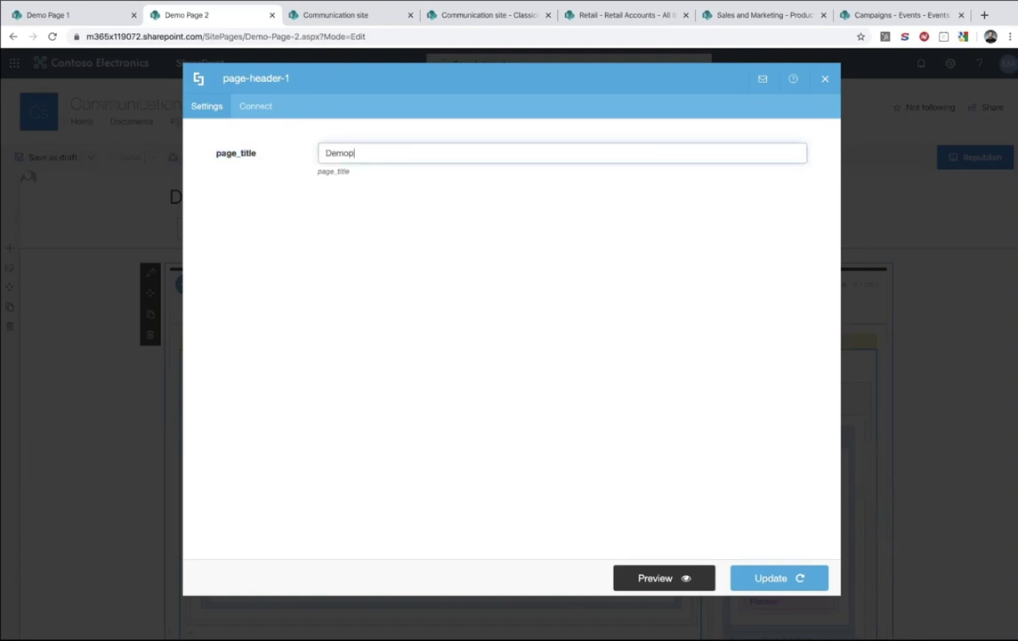
key("BackSpace")
type("Page")
key("BackSpace")
key("BackSpace")
type("ge 2")
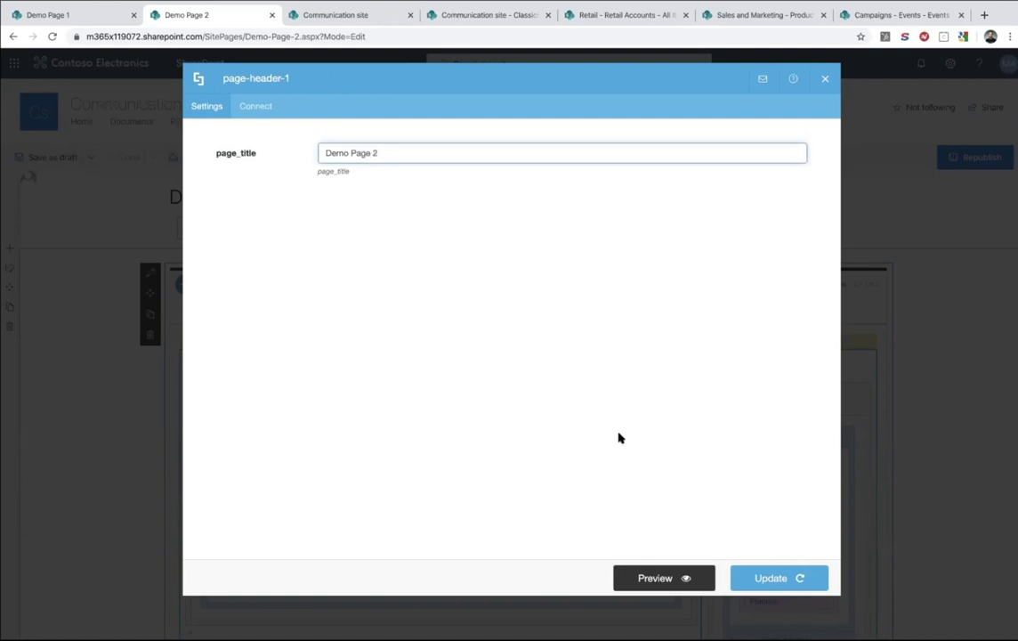
left_click(650, 580)
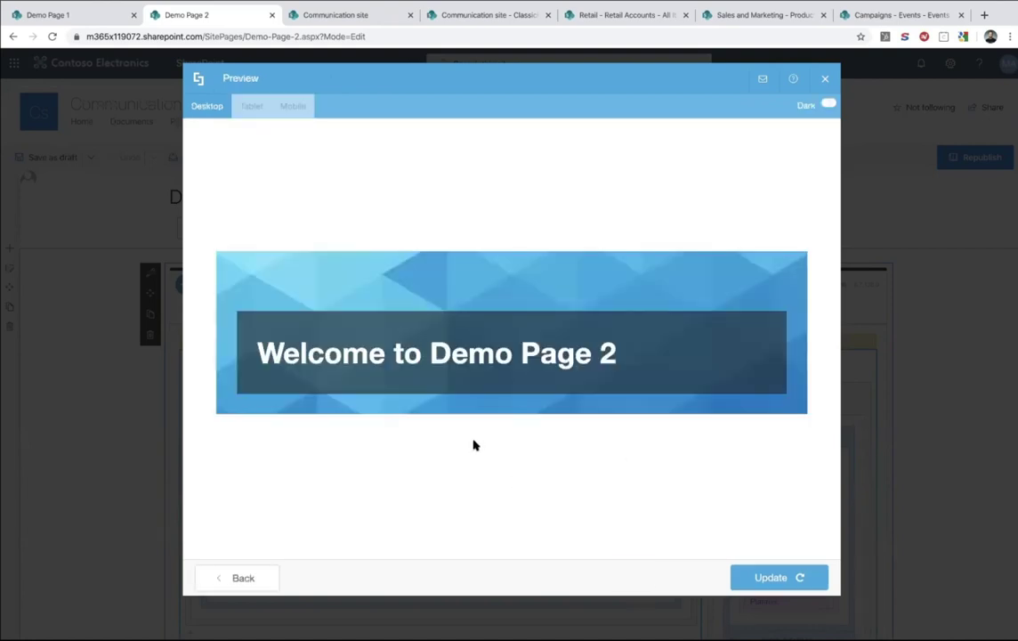
left_click(262, 576)
Change page_title to 'HR Site', preview, and update the banner
triple_click(411, 154)
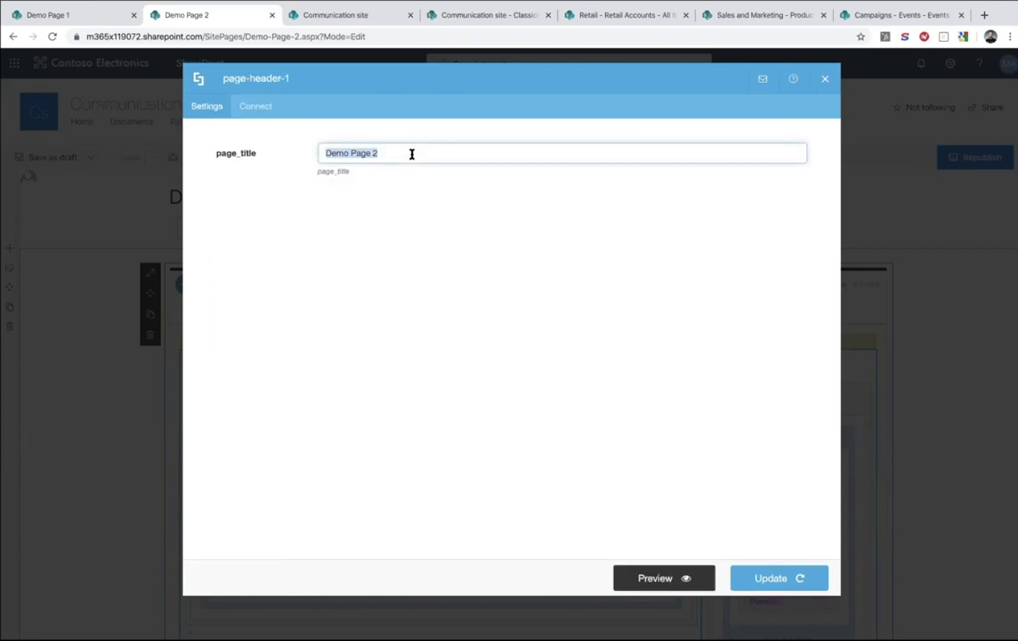
type("I")
type("HR ")
type("Site")
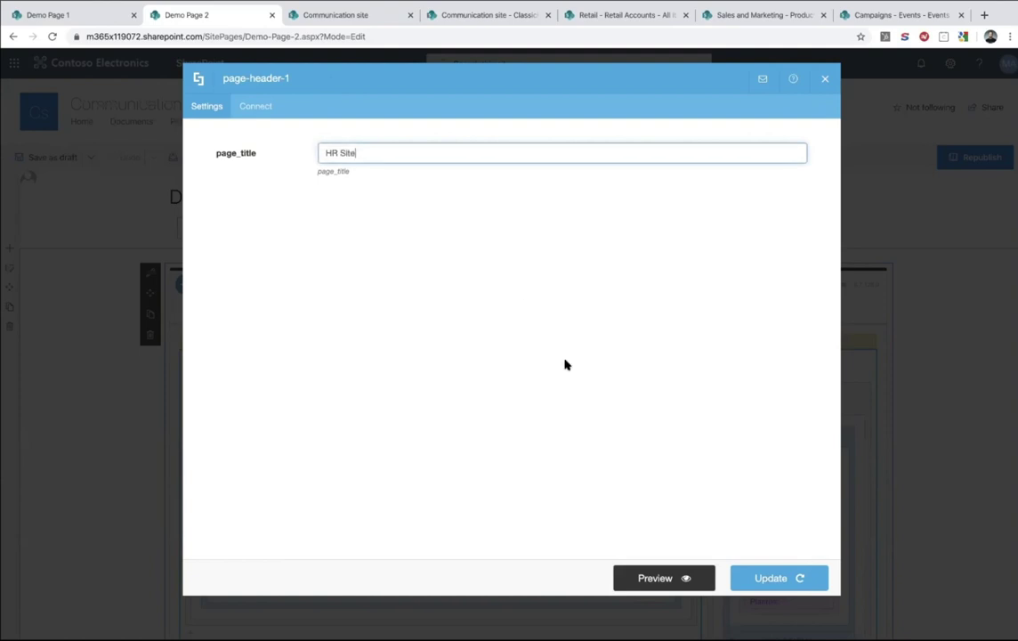
left_click(655, 579)
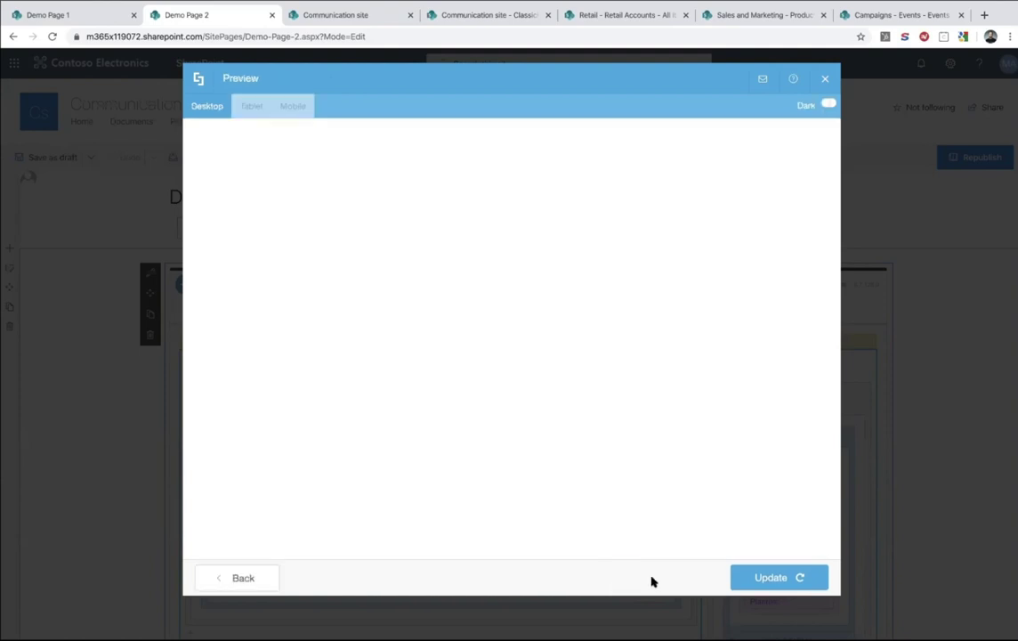
left_click(779, 578)
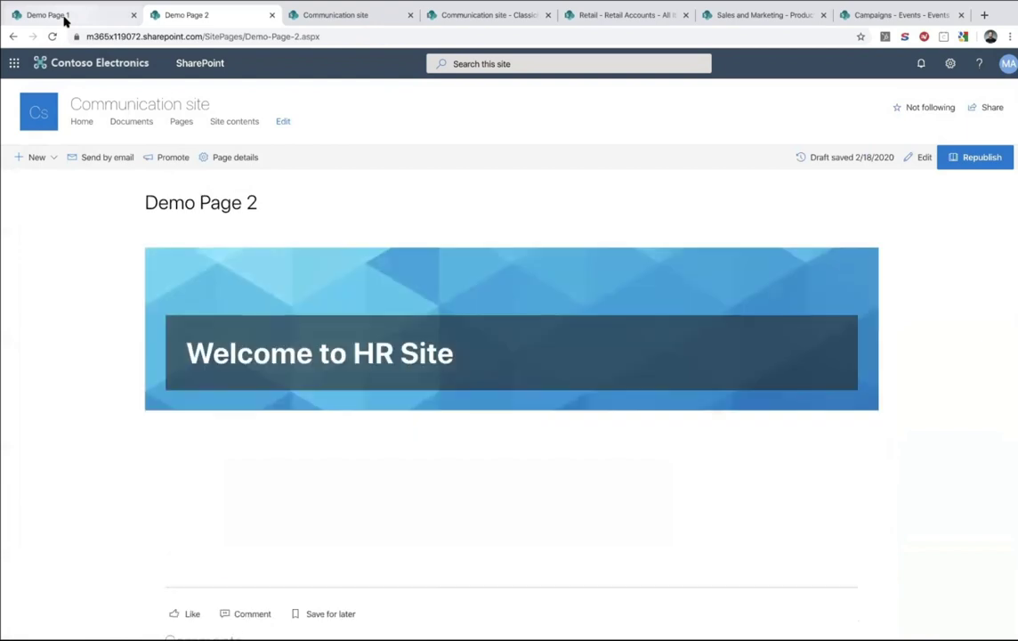
Put Demo Page 1 into edit mode and reload it, dismissing the leave-page warning
left_click(63, 16)
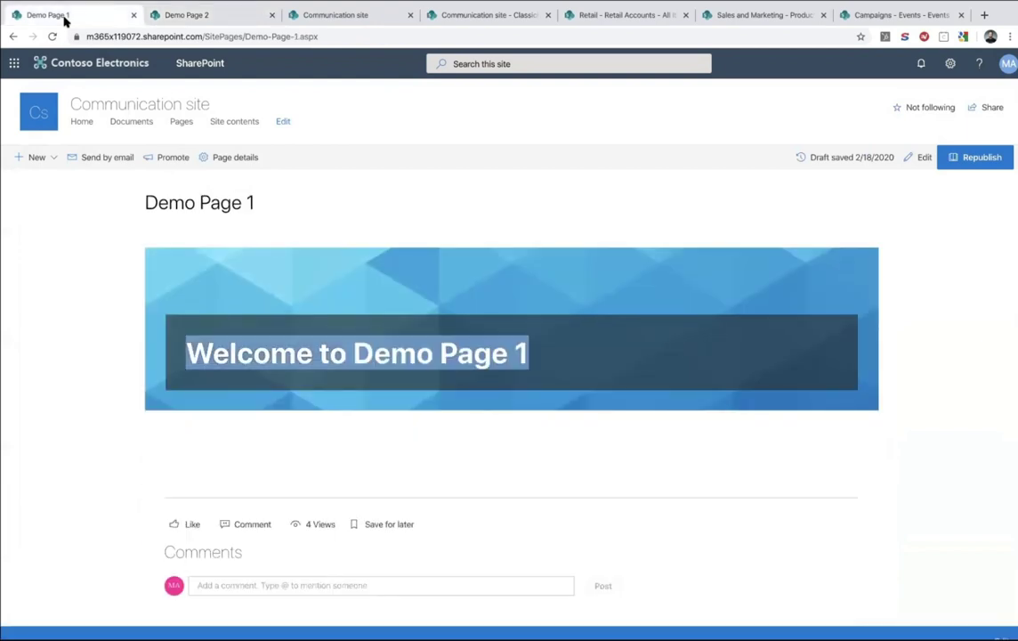
left_click(401, 332)
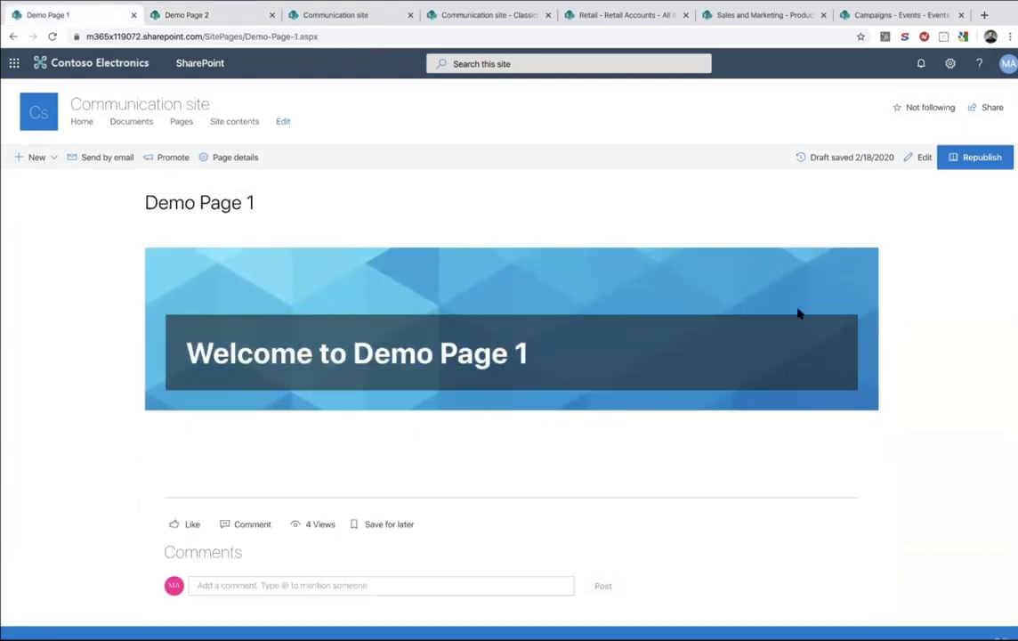
left_click(922, 157)
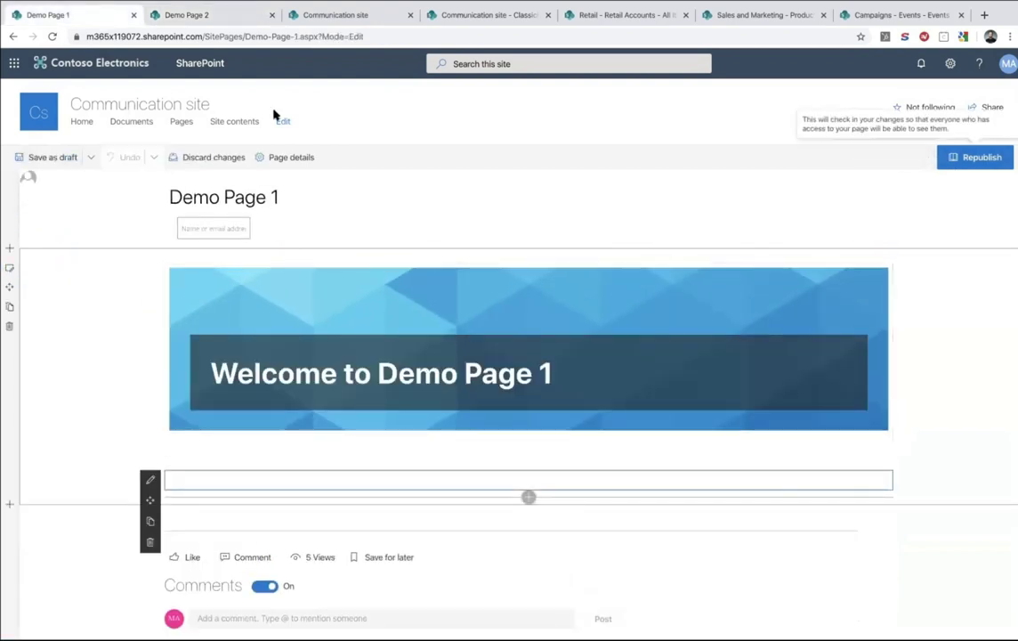
left_click(223, 38)
key("Return")
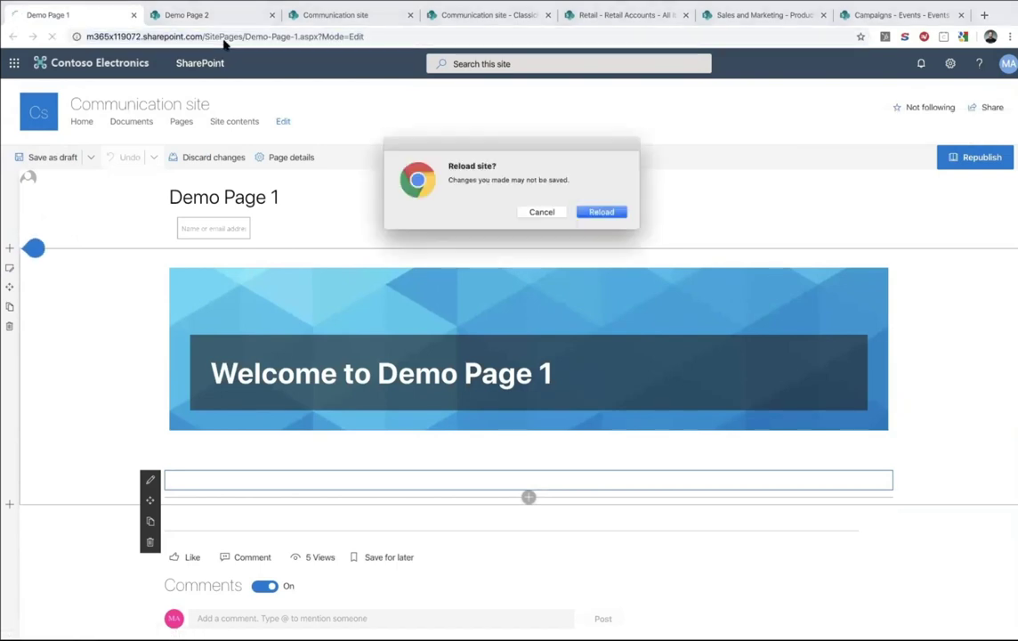
left_click(591, 212)
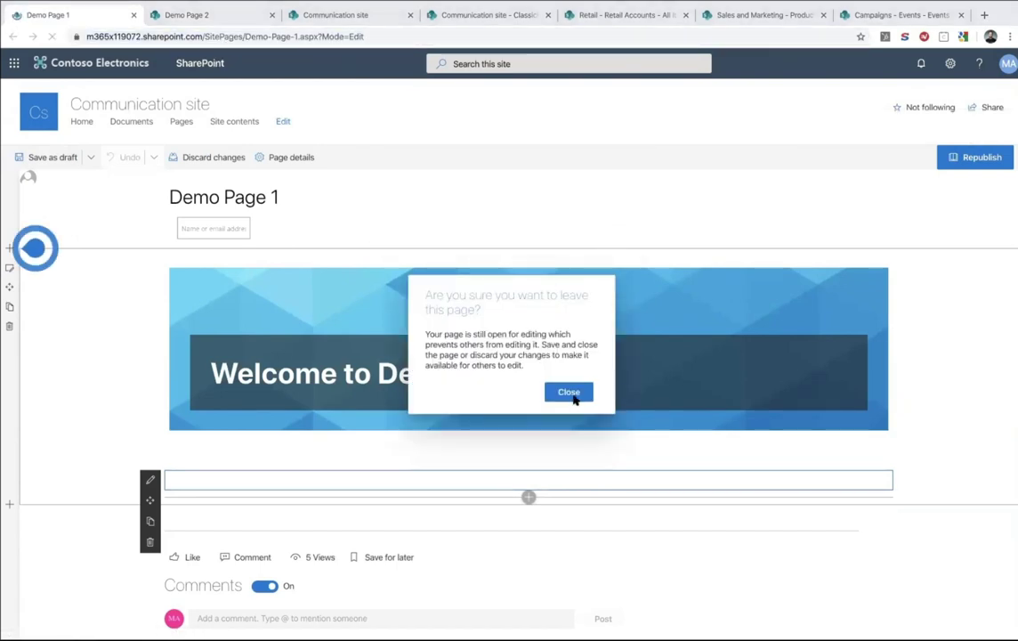
left_click(570, 394)
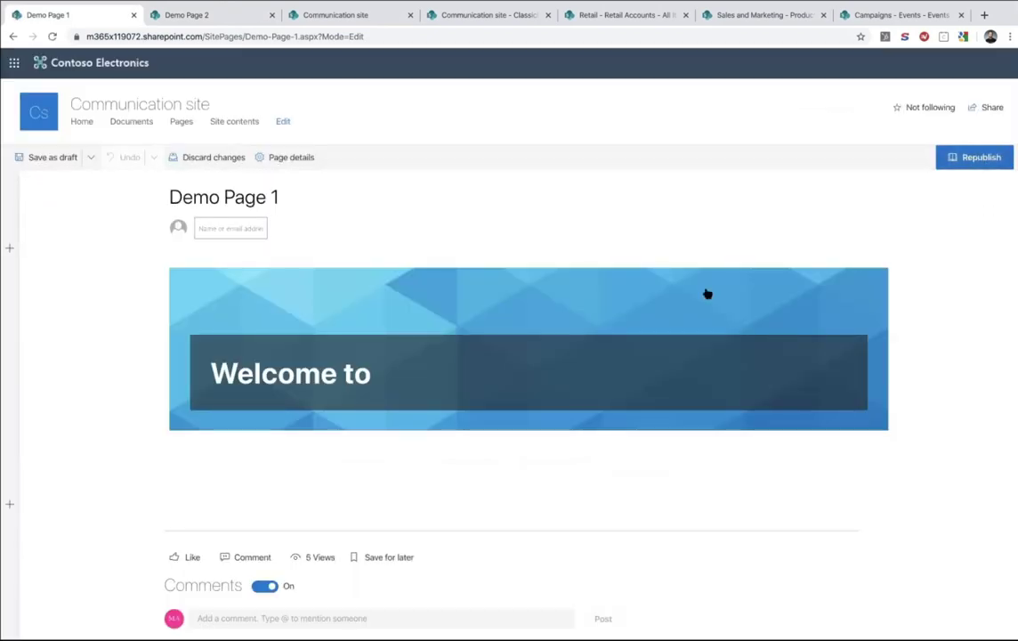
Open the banner web part in ShortPoint and delete its Page-Header-1 row
left_click(196, 280)
left_click(150, 274)
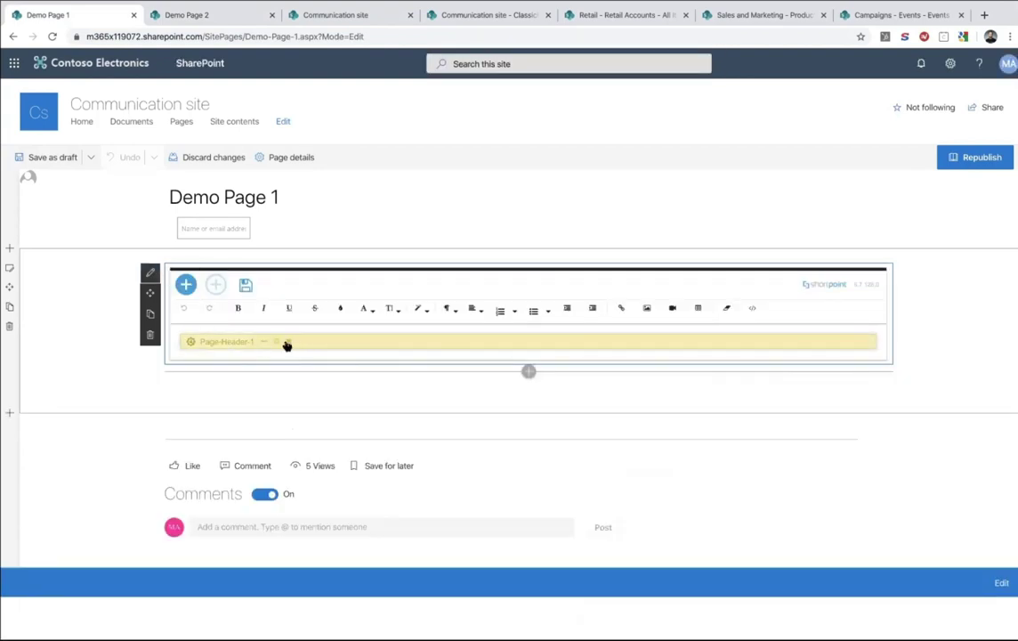
left_click(287, 343)
Find page-header-1 by searching 'page', set title 'ShortPoint Demo Site', insert, and republish
left_click(187, 287)
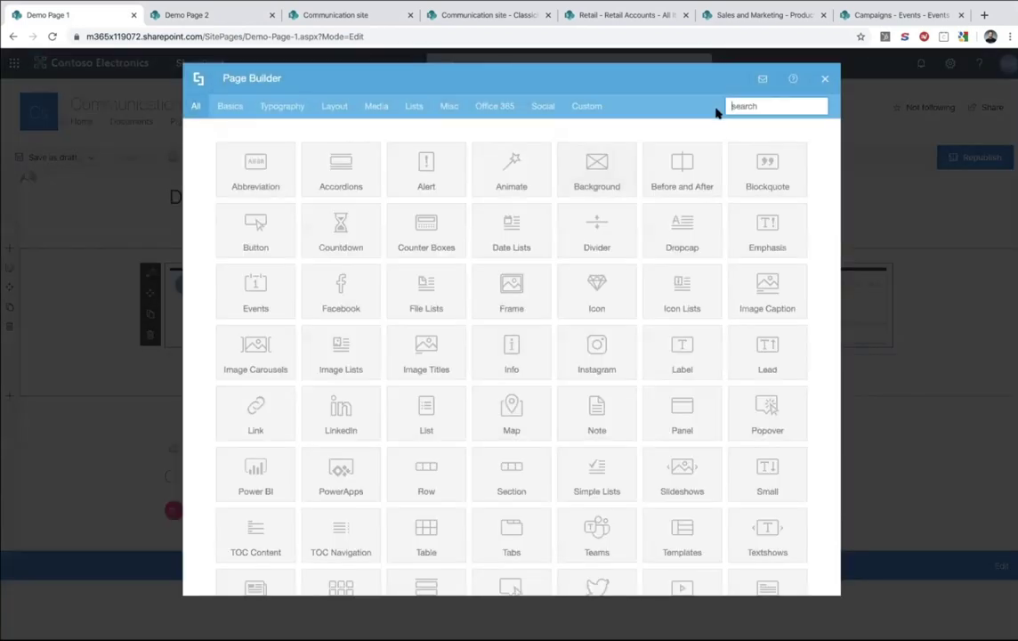
left_click(731, 106)
type("p")
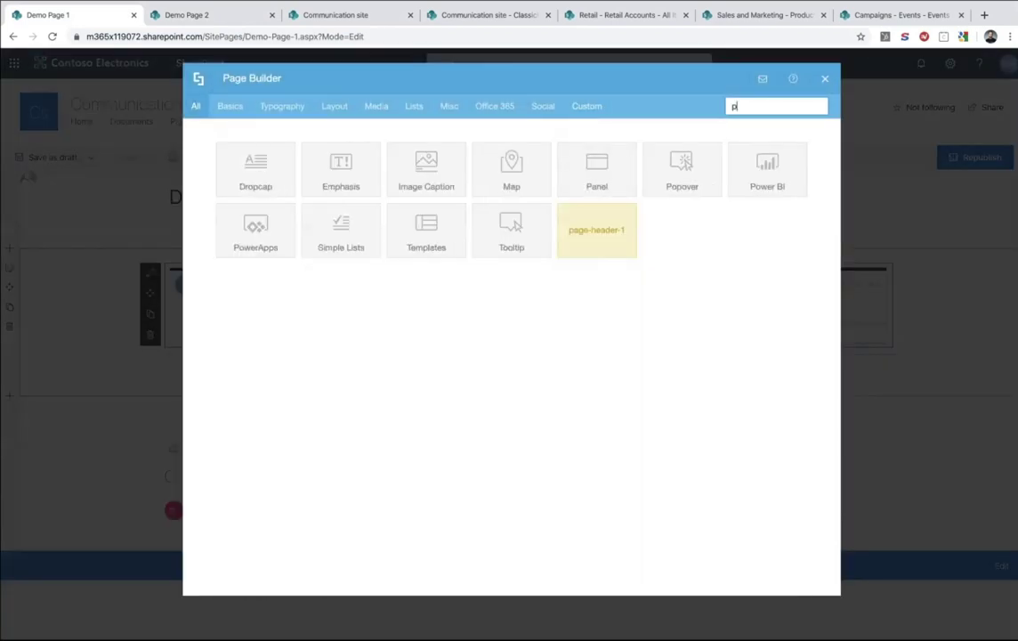
type("age")
left_click(263, 168)
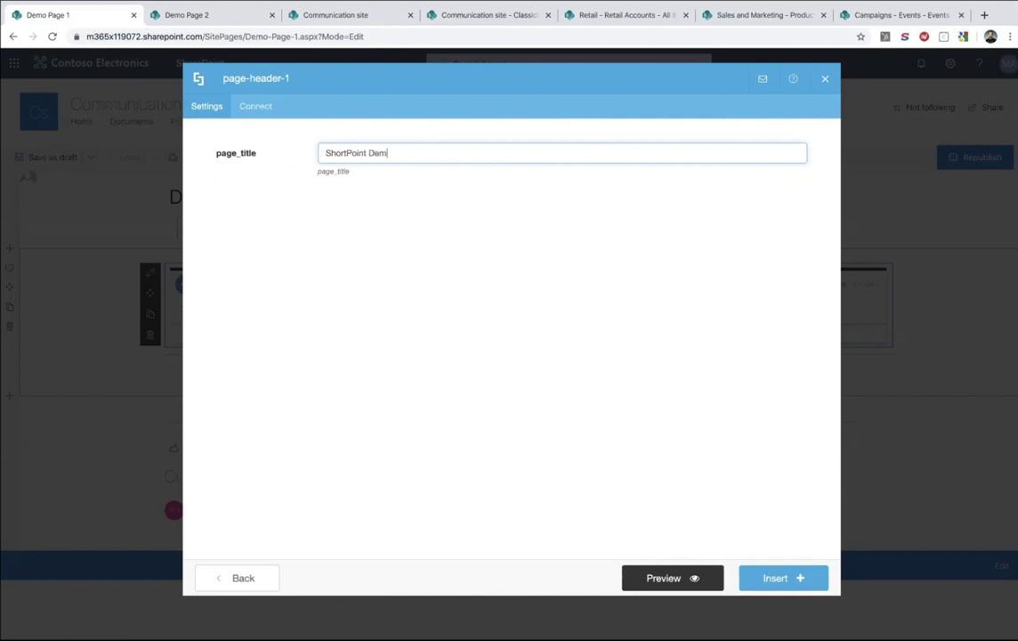
left_click(664, 578)
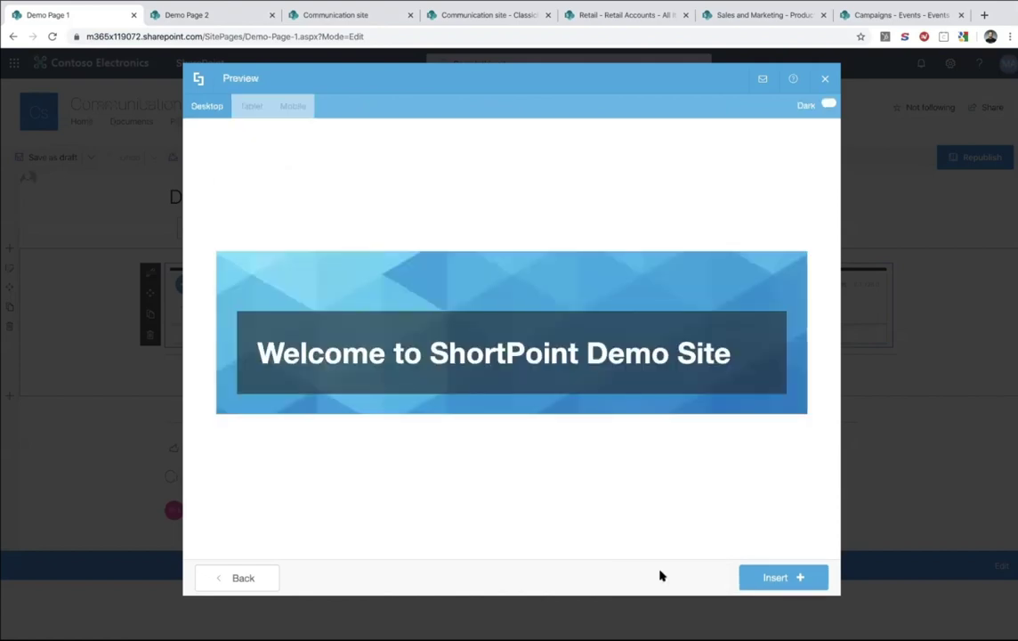
left_click(794, 579)
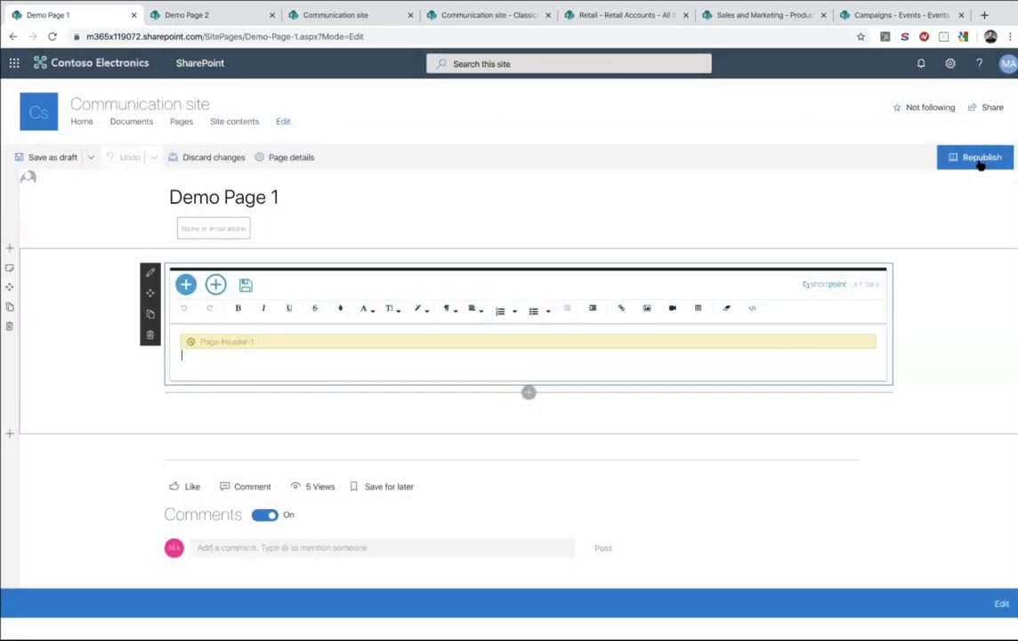
left_click(979, 160)
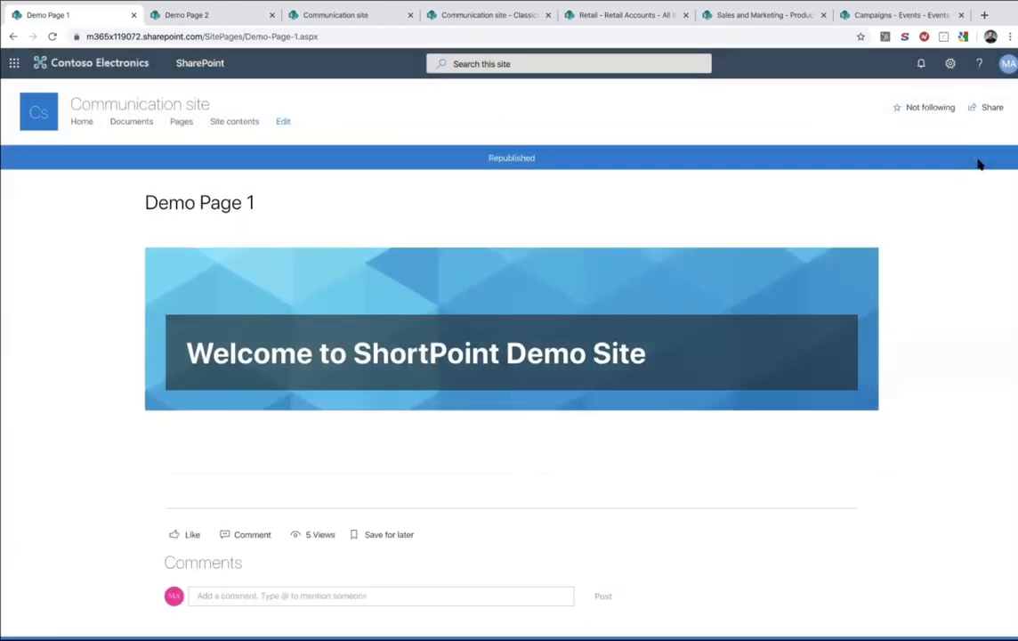
Reload the classic ClassicHome page, discarding the unsaved edit, and put it into edit mode
left_click(314, 16)
left_click_drag(469, 15, 347, 15)
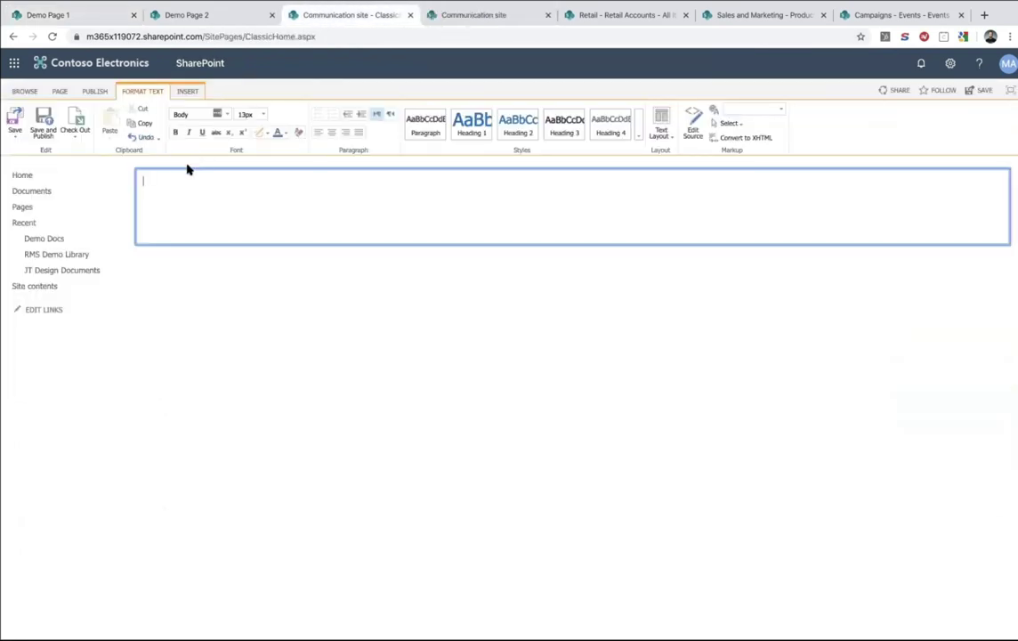
left_click(214, 36)
key("Return")
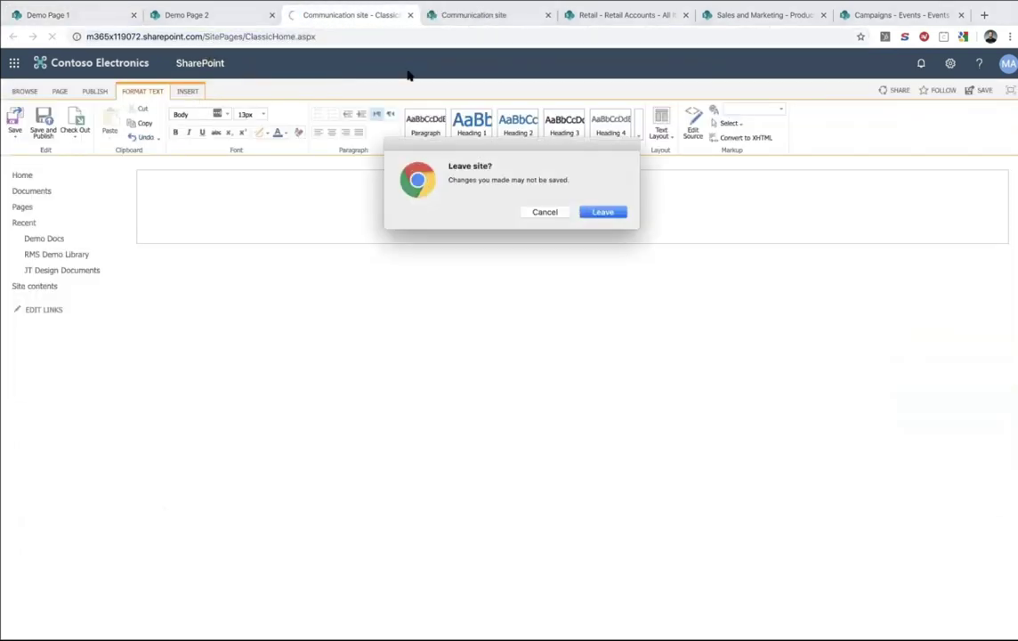
left_click(617, 215)
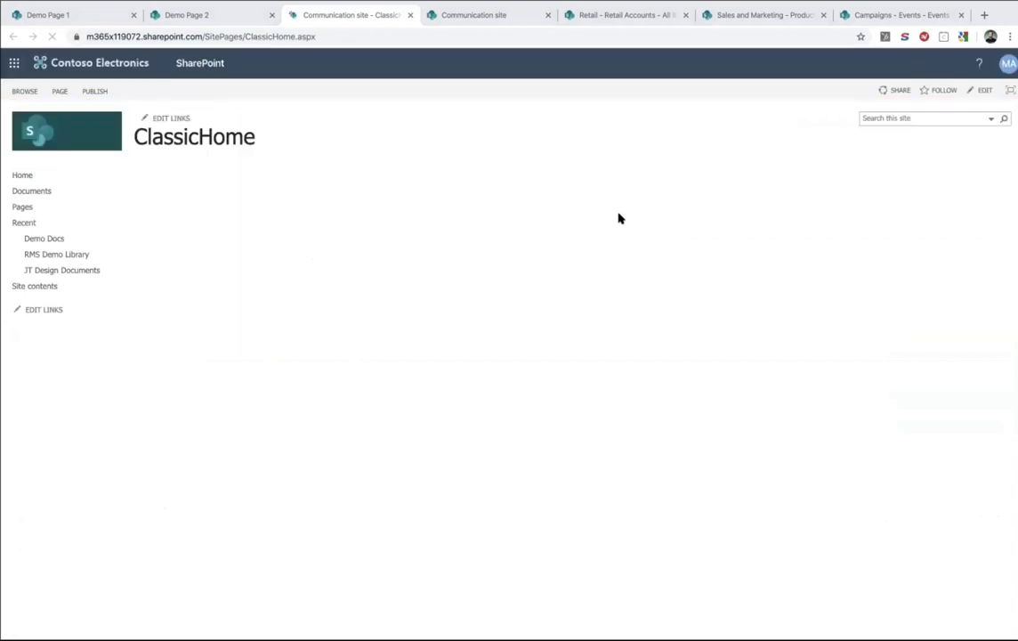
left_click(59, 92)
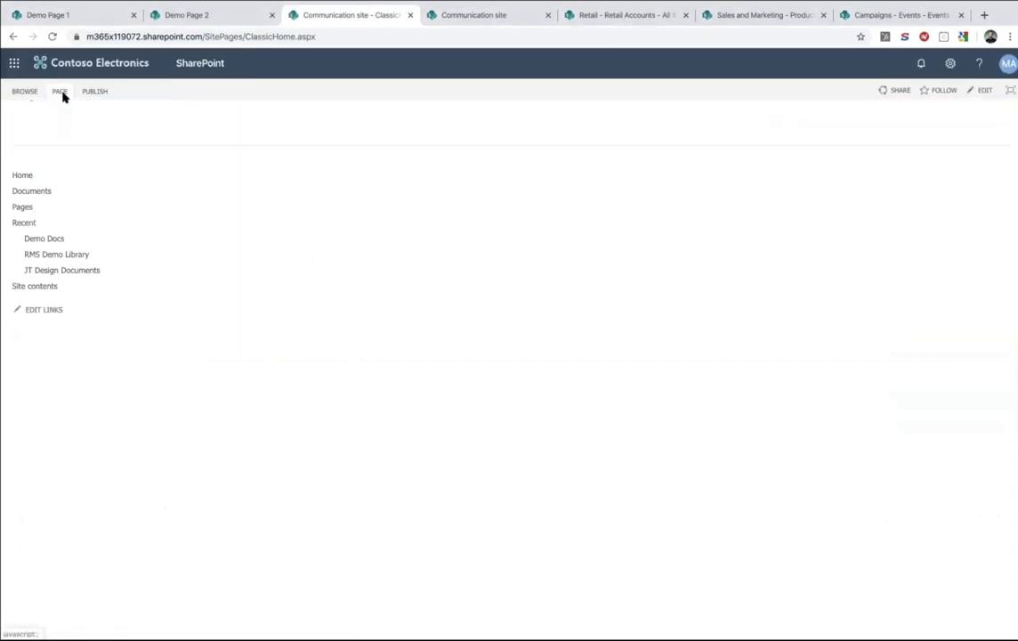
left_click(15, 121)
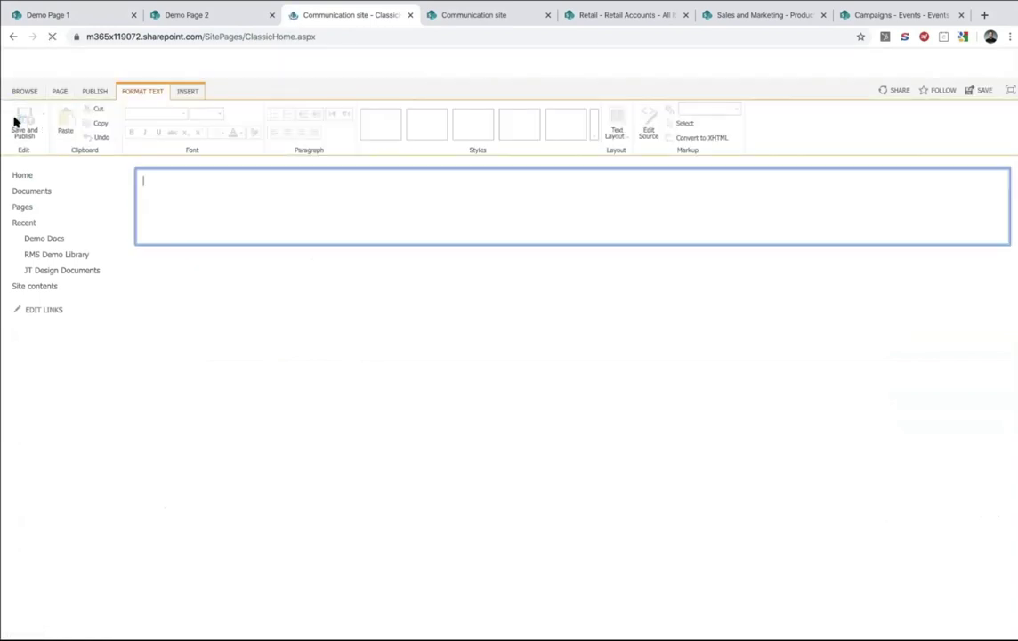
Insert the custom page-header-1 banner 'Welcome to Classic SharePoint Site' and save the page
left_click(188, 92)
left_click(223, 116)
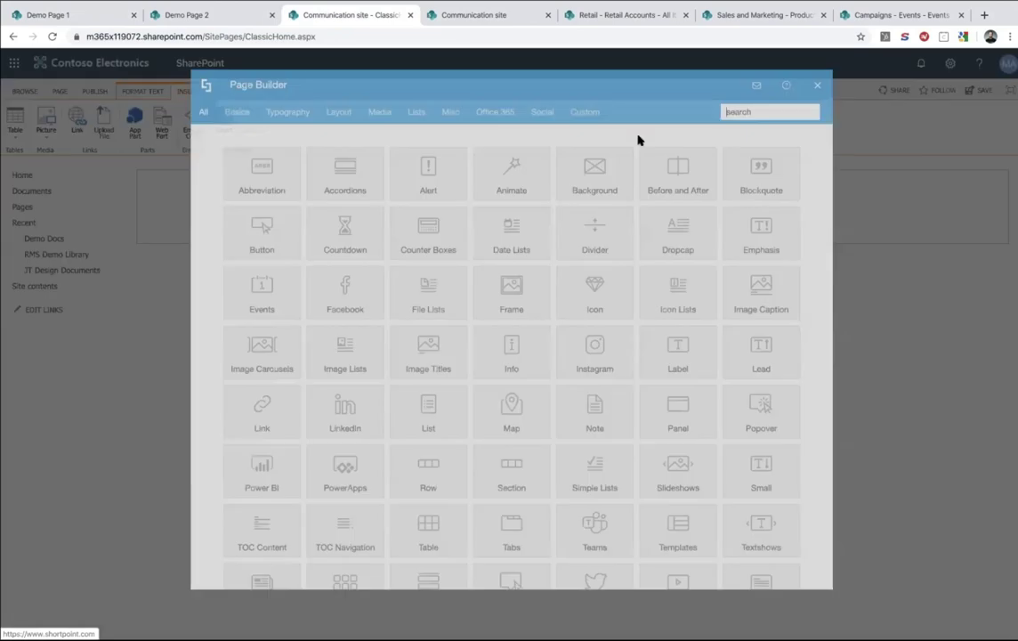
left_click(588, 107)
left_click(256, 178)
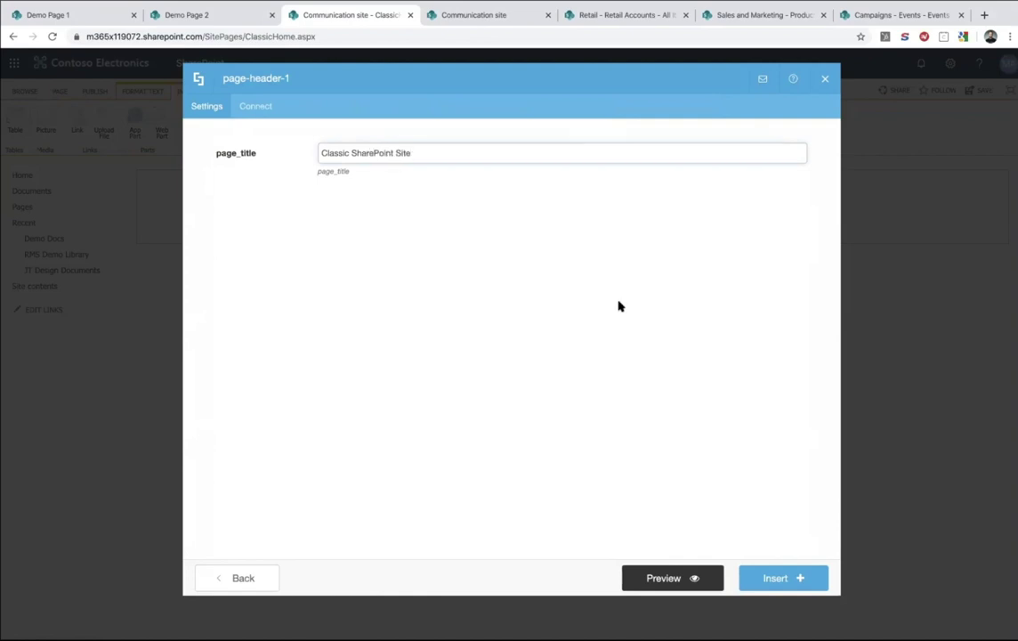
left_click(660, 578)
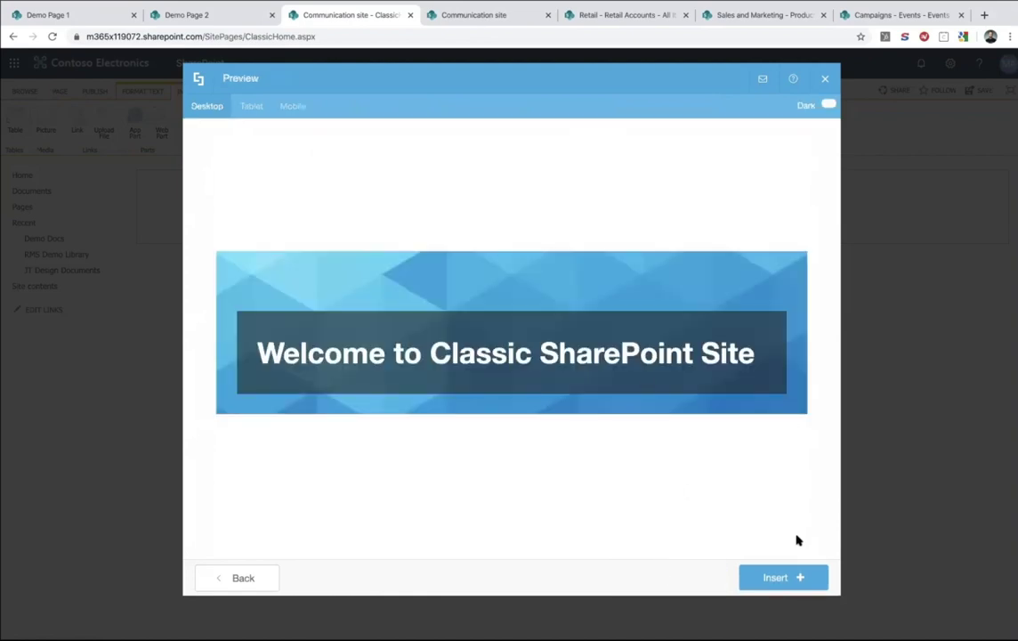
left_click(796, 577)
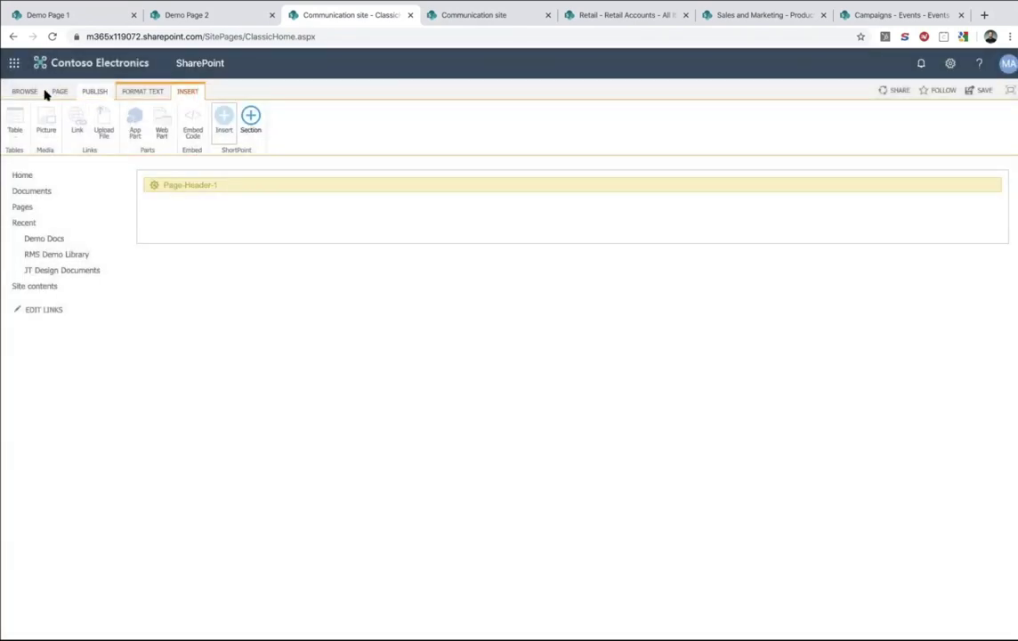
left_click(55, 92)
left_click(15, 118)
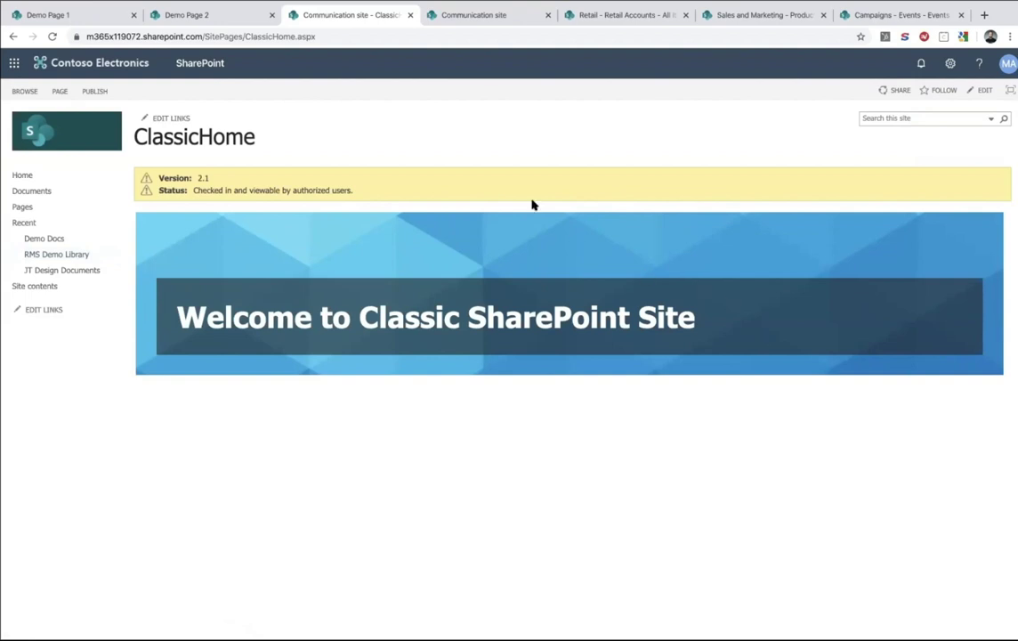
In page-header-1, clear the column's black background colour and 0.6 colour transparency
left_click(448, 13)
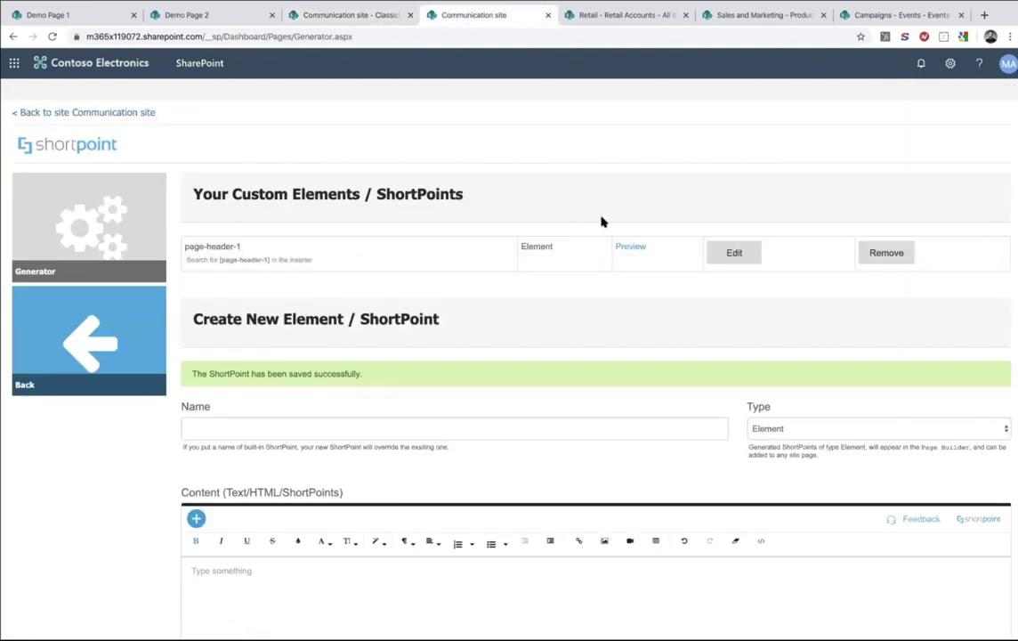
left_click(732, 257)
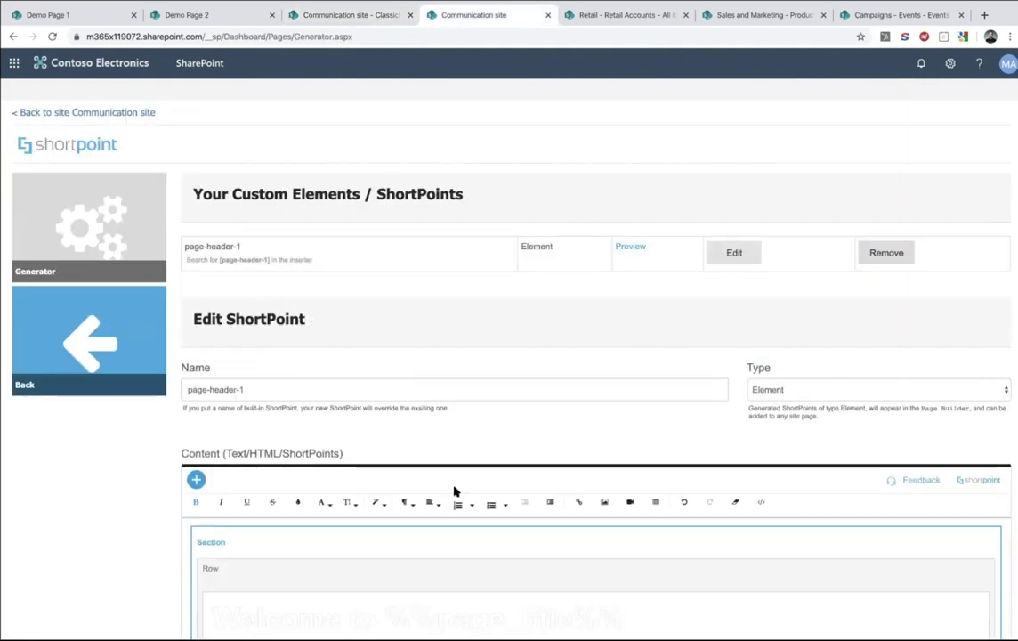
scroll(454, 491, "down", 3)
mouse_move(227, 302)
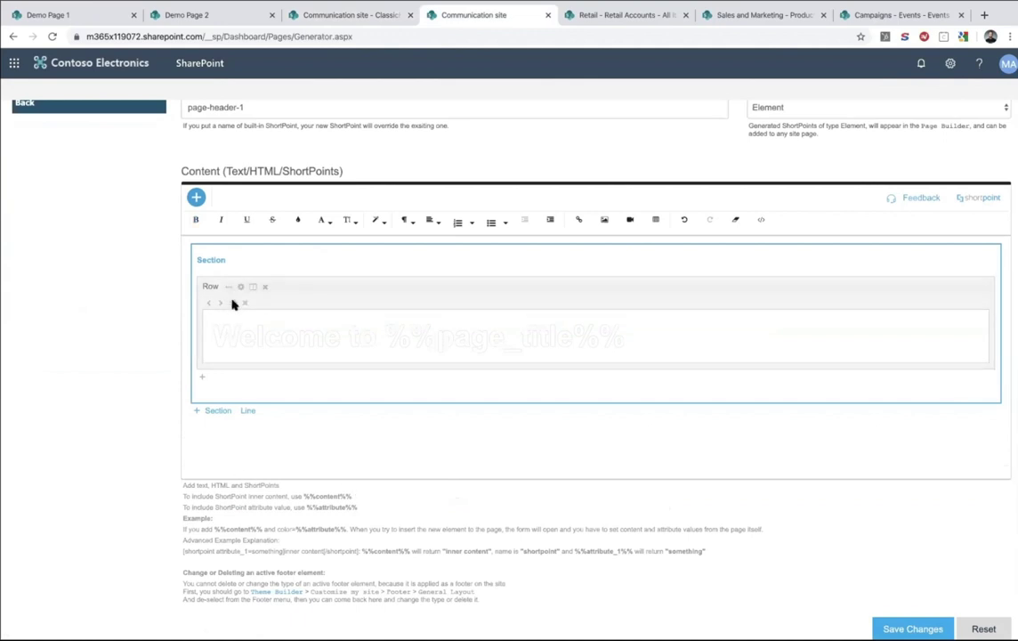
left_click(233, 304)
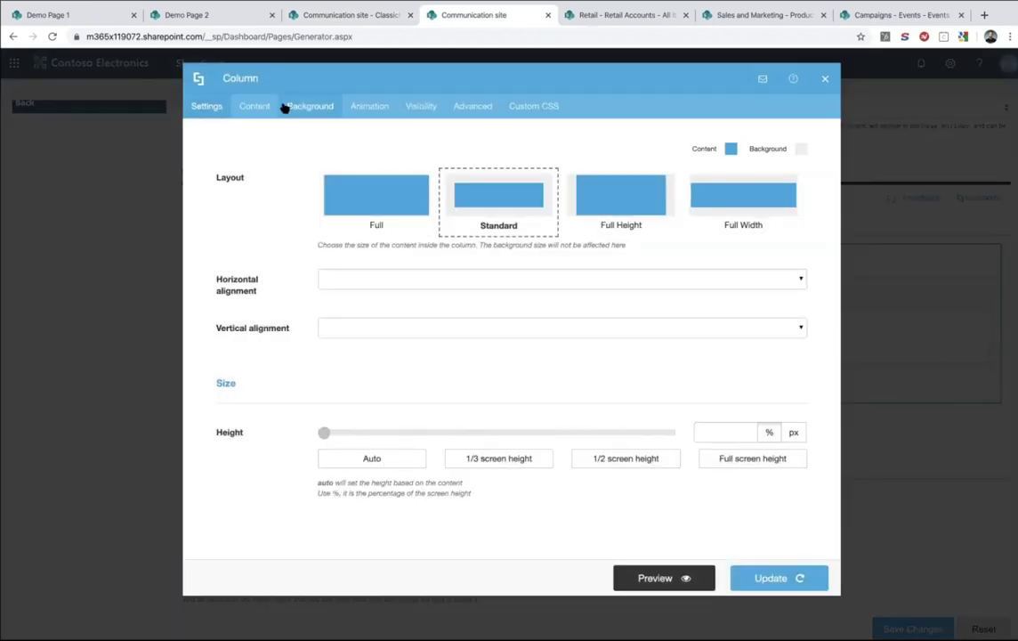
left_click(319, 108)
scroll(356, 217, "down", 5)
left_click(787, 315)
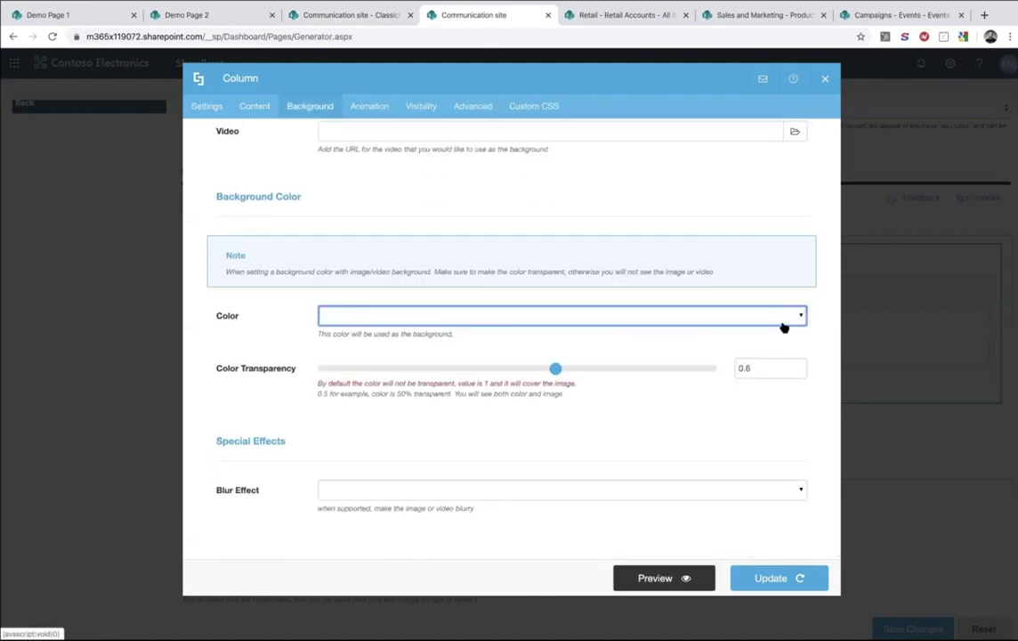
left_click(763, 367)
key("BackSpace")
key("BackSpace")
key("BackSpace")
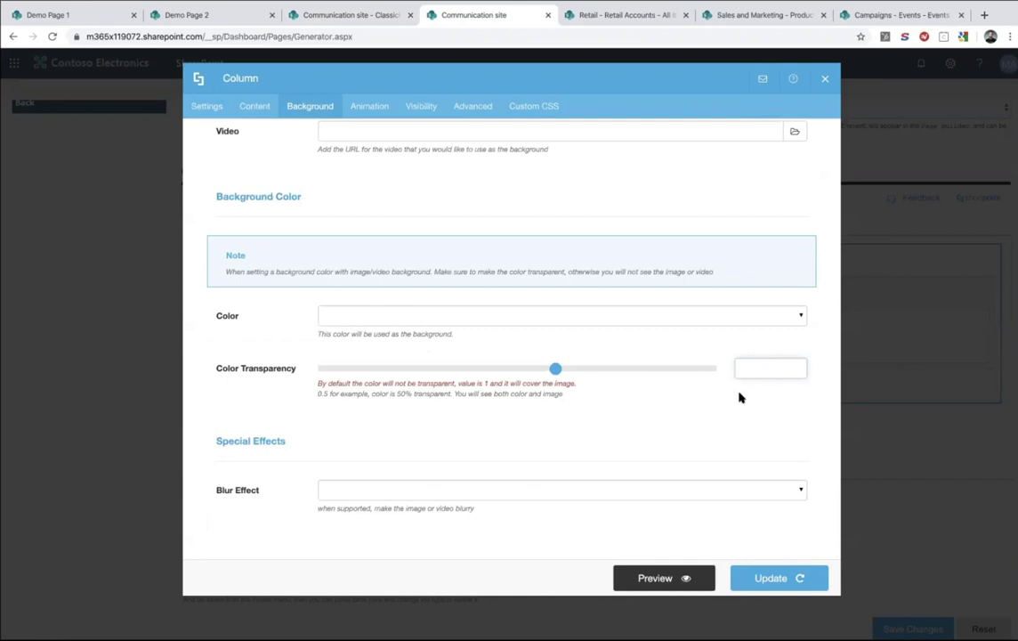
left_click(763, 580)
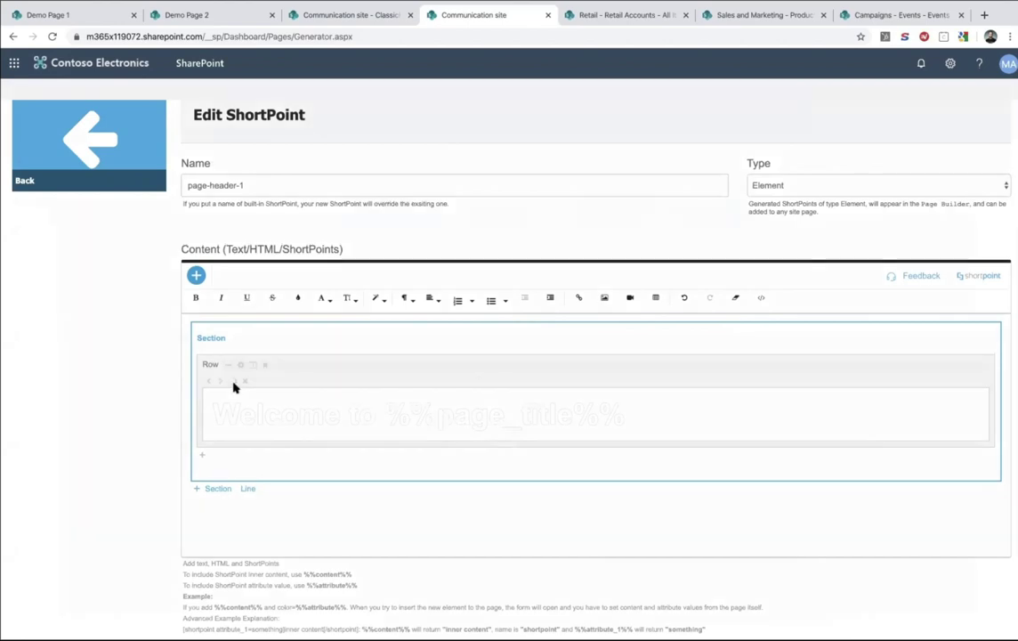
Recheck the column settings, save the page-header-1 element and preview the saved header
left_click(233, 382)
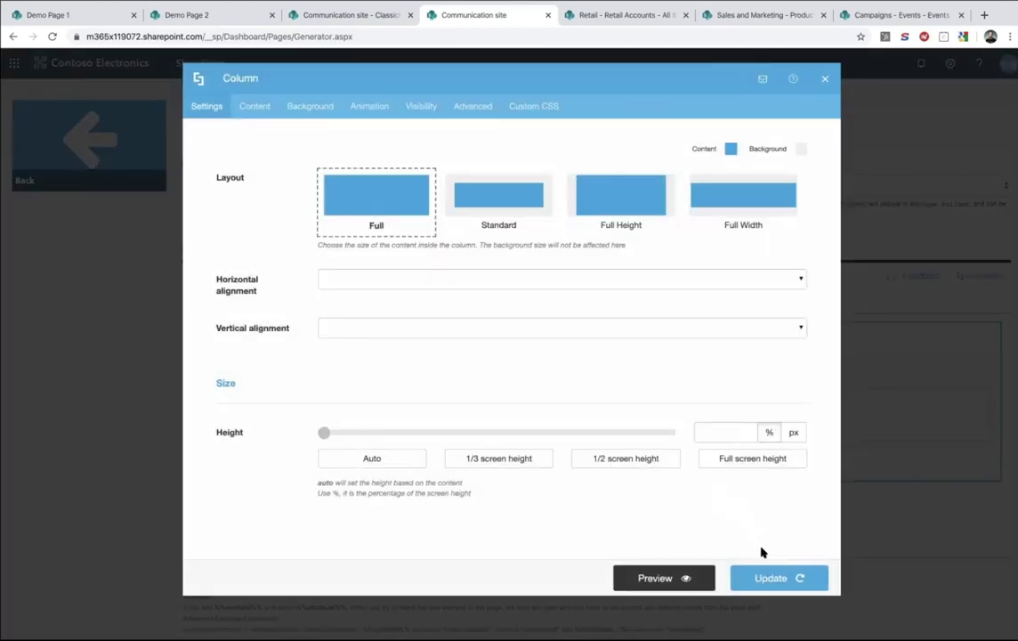
left_click(768, 577)
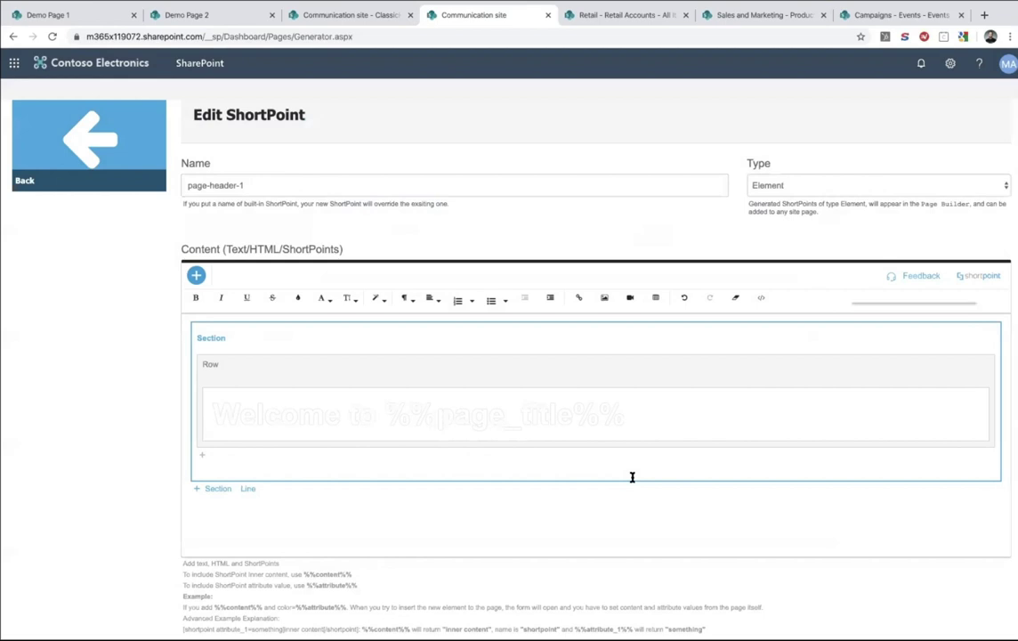
scroll(632, 475, "down", 2)
left_click(906, 568)
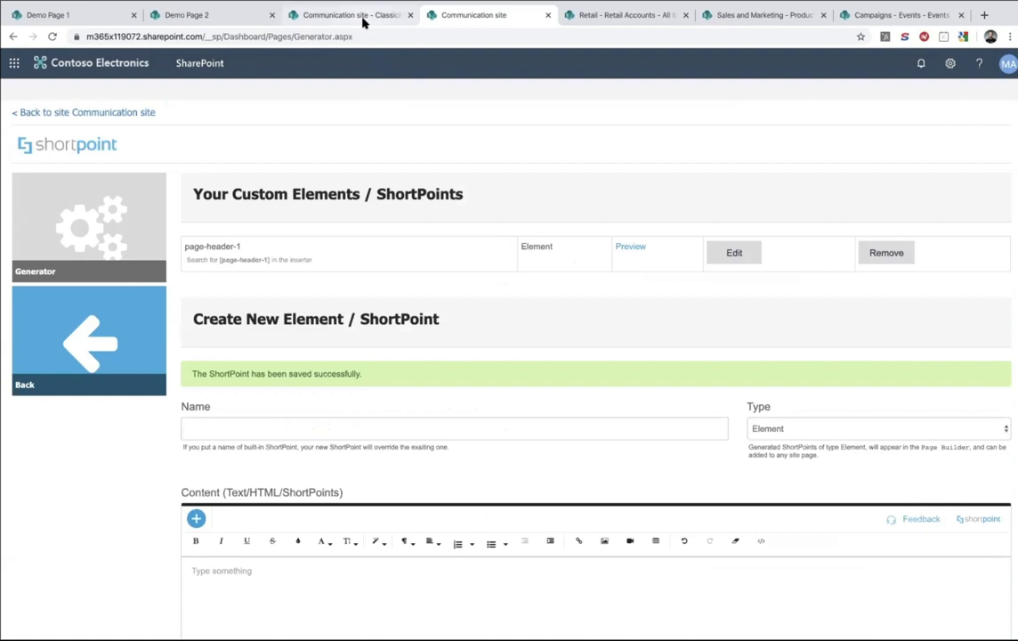
left_click(631, 247)
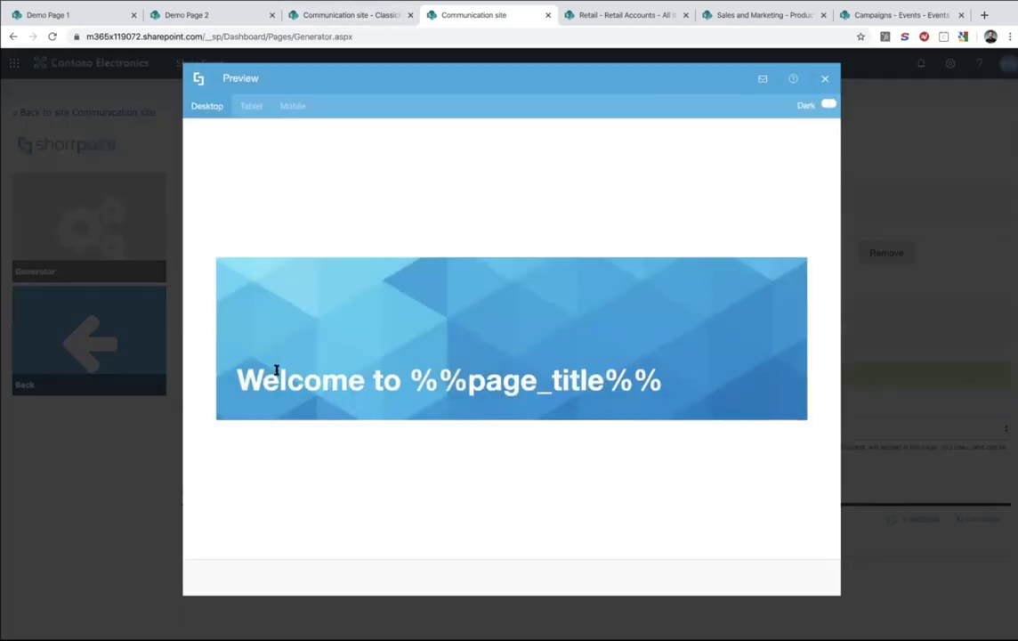
left_click_drag(235, 380, 728, 379)
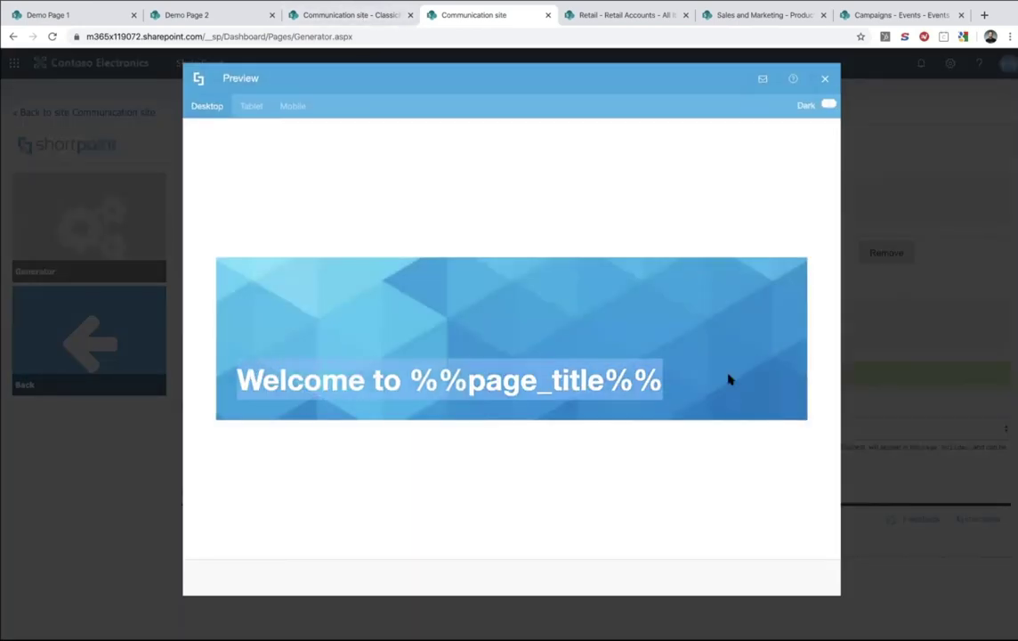
left_click(824, 78)
key("ctrl+shift+Tab")
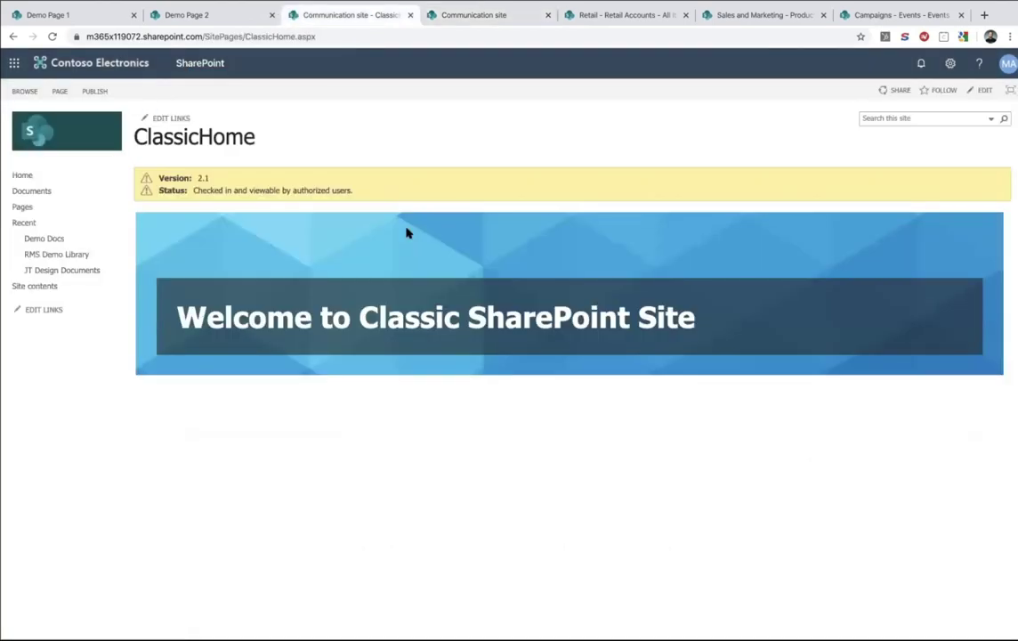
Reload ClassicHome and Demo Page 2 to check their updated headers, then view Demo Page 1
left_click(53, 36)
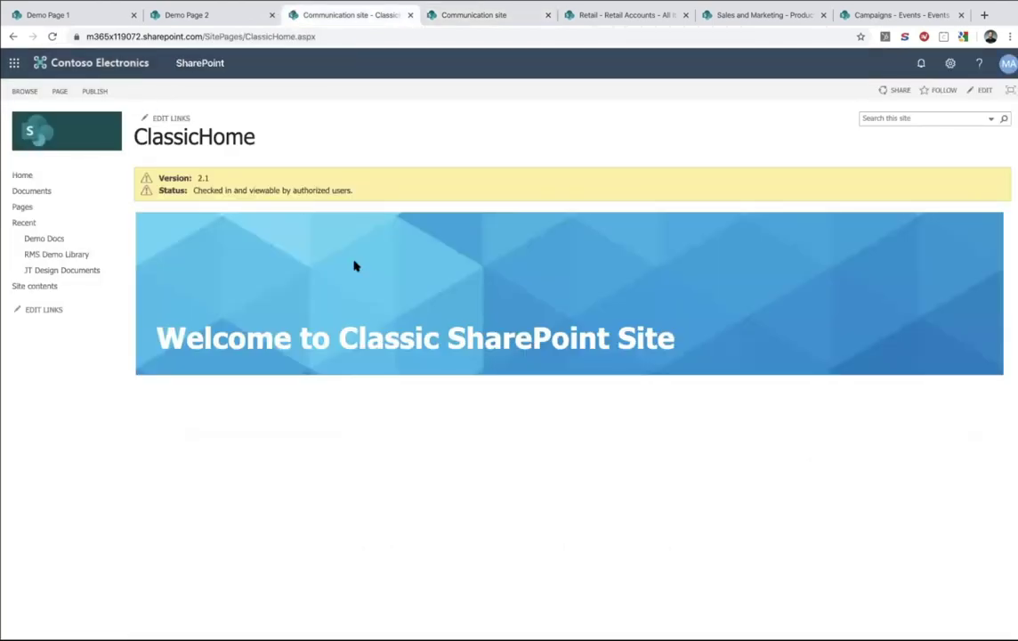
left_click(224, 15)
left_click(53, 38)
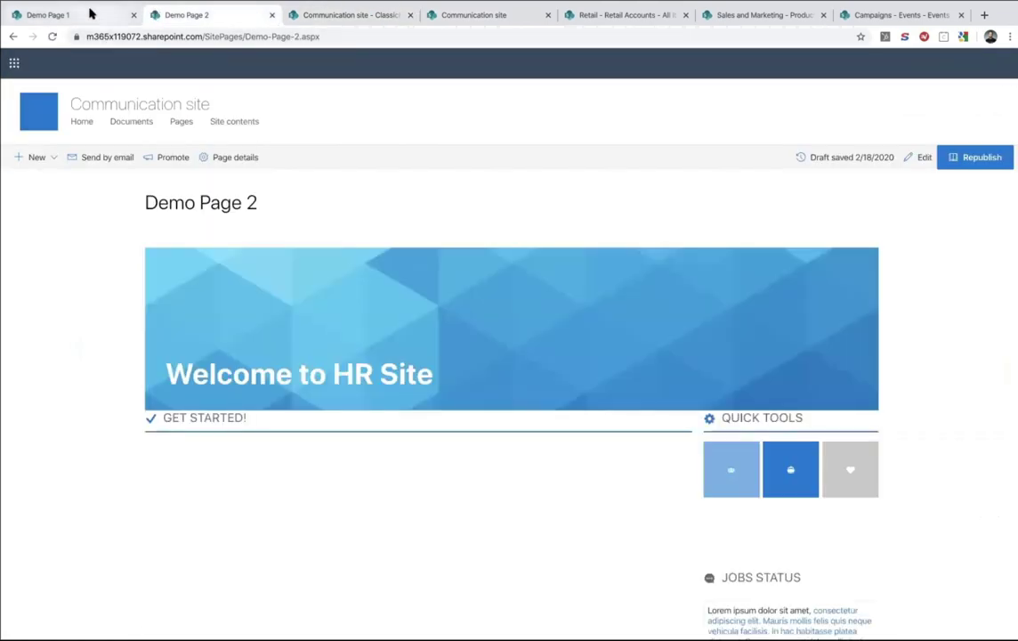
left_click(86, 16)
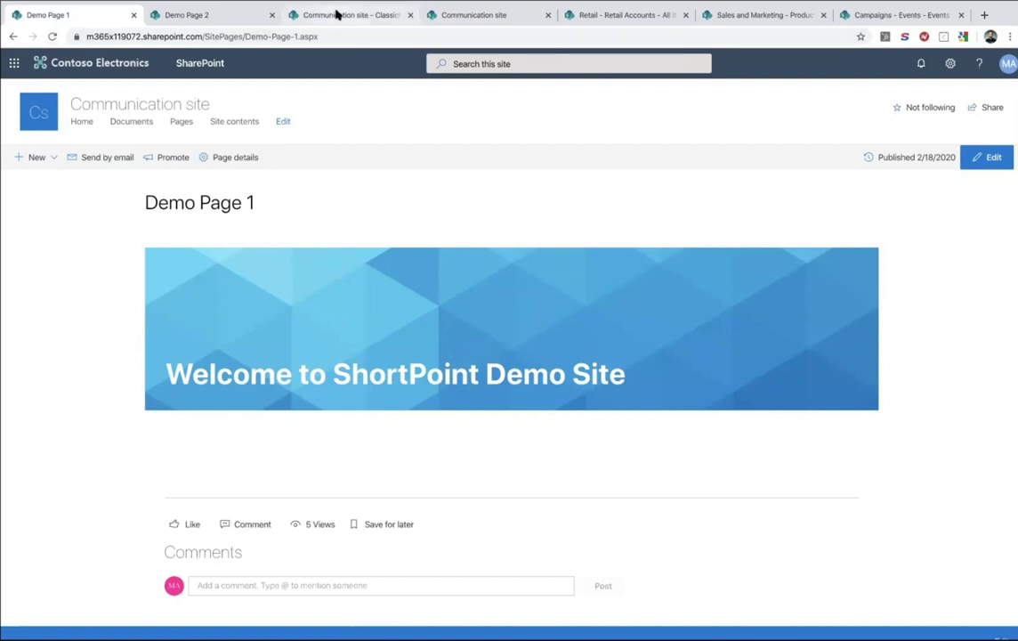
Move through the open tabs to the Retail Accounts list
left_click(336, 14)
left_click(472, 16)
left_click(614, 18)
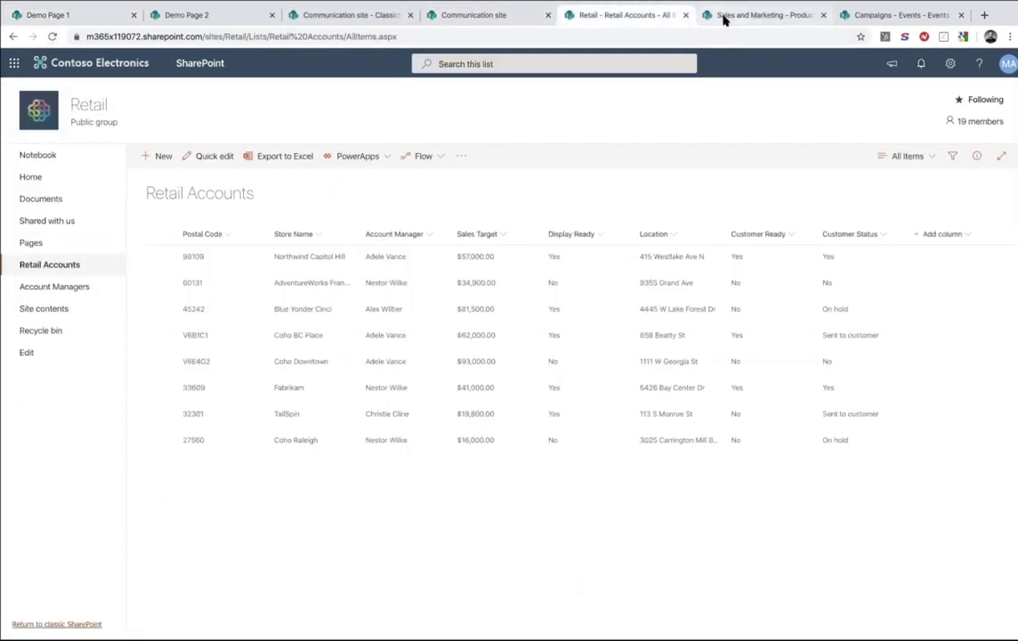
Go to demos.shortpoint.com in a new tab and open the Together demo page
left_click(725, 14)
left_click(968, 16)
left_click(984, 16)
type("demos.shortpoint.com")
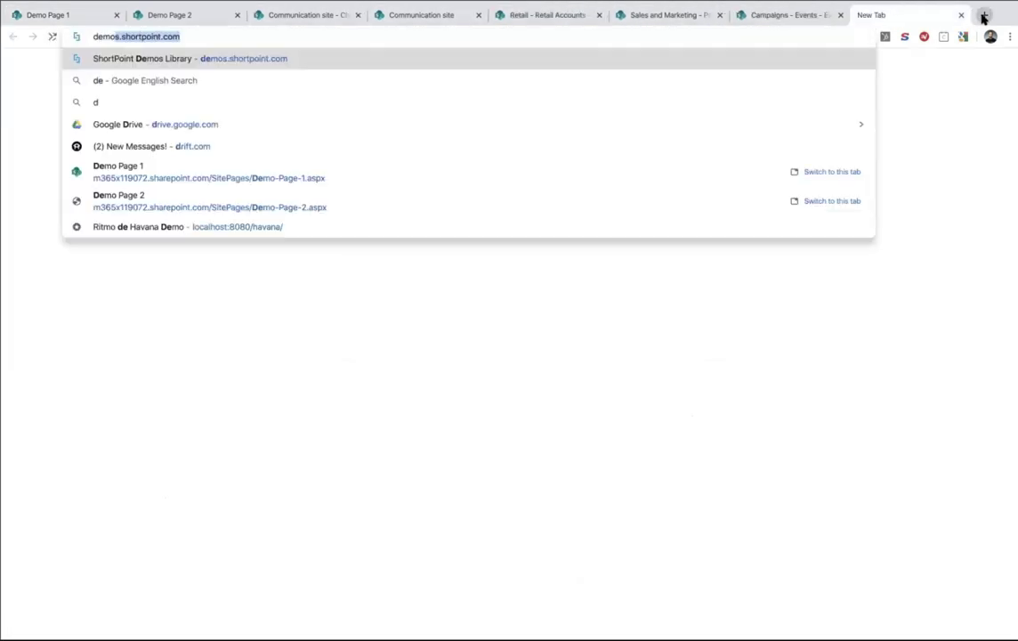
key("Return")
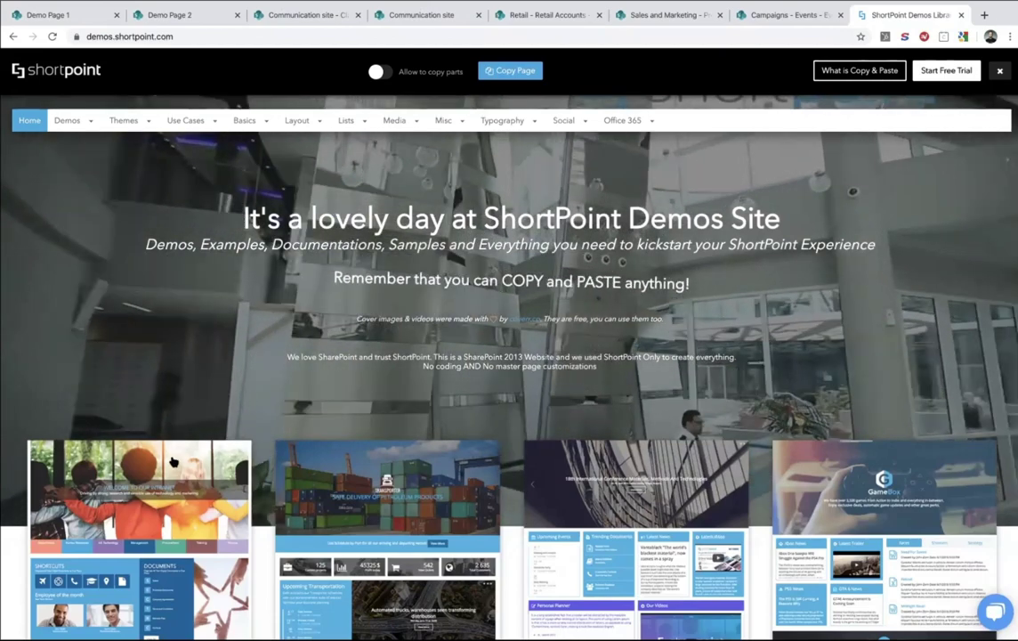
scroll(134, 409, "down", 3)
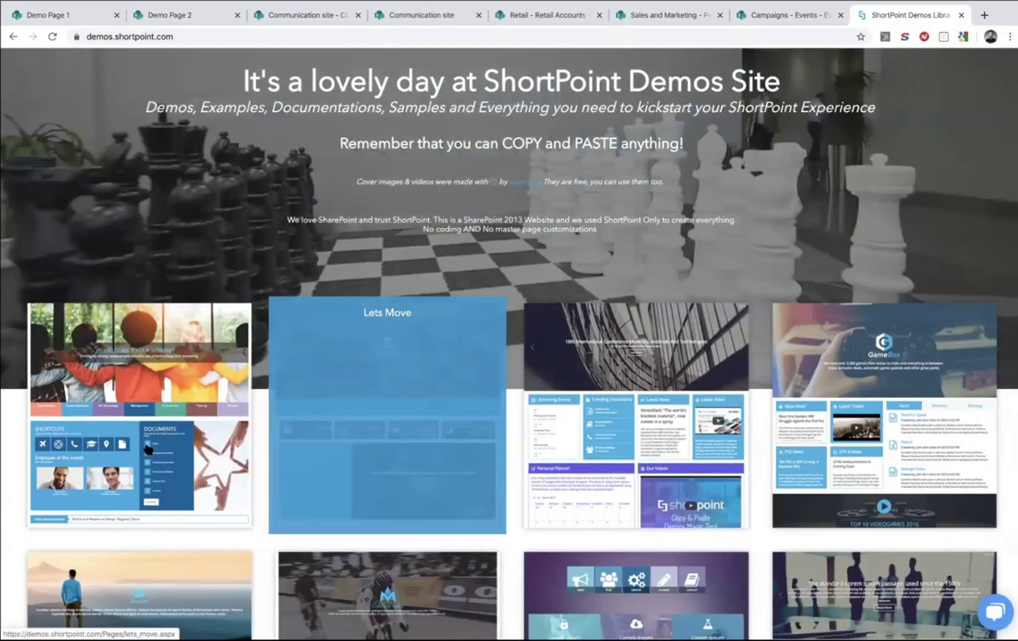
left_click(148, 450)
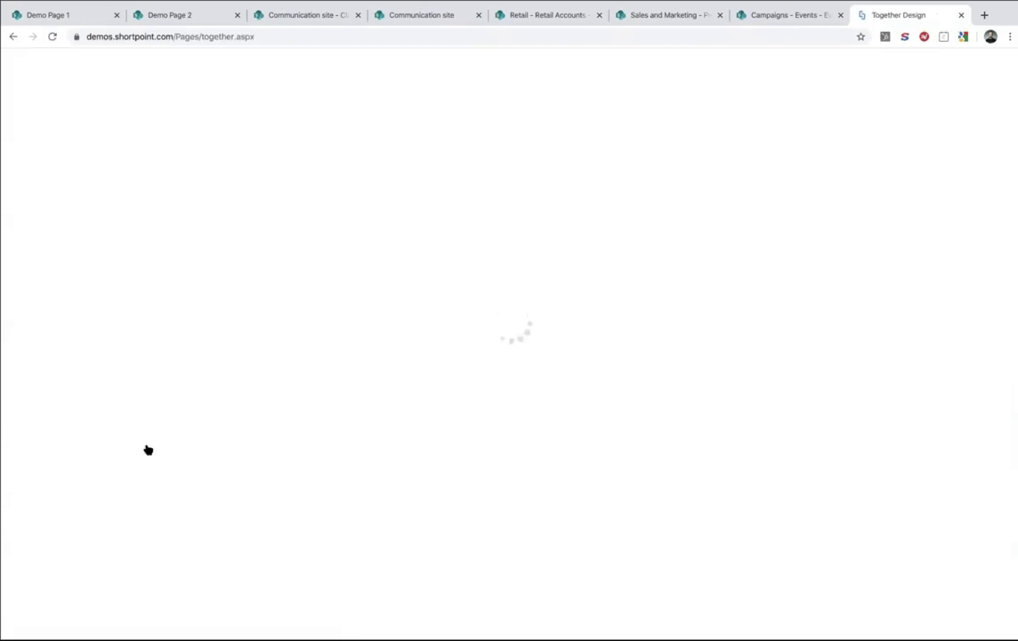
Copy the Together page's Shortcuts and Documents section and return to Demo Page 1
scroll(260, 457, "down", 3)
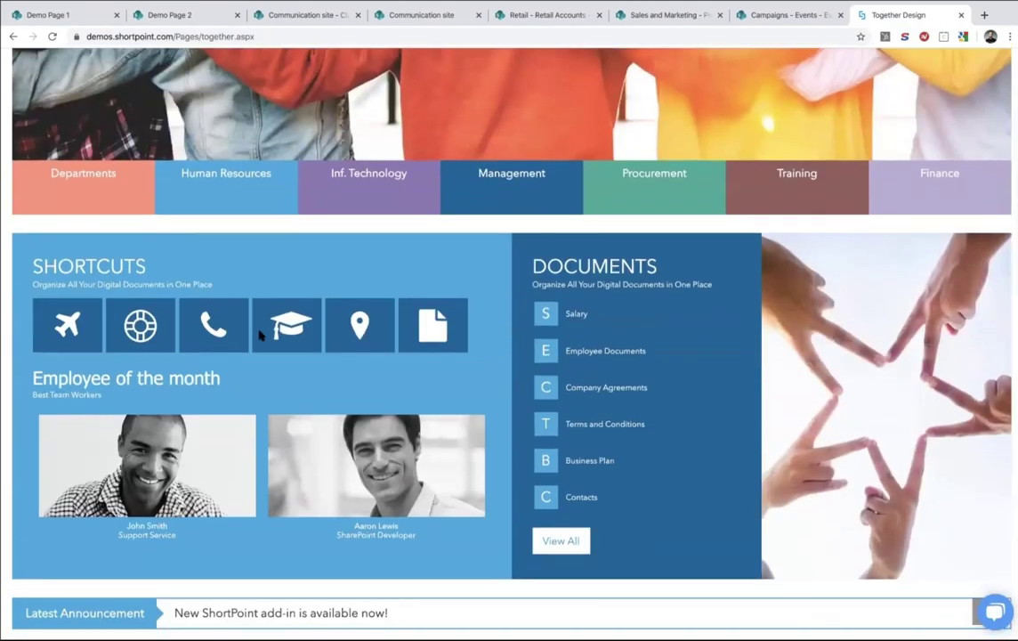
left_click_drag(257, 334, 405, 343)
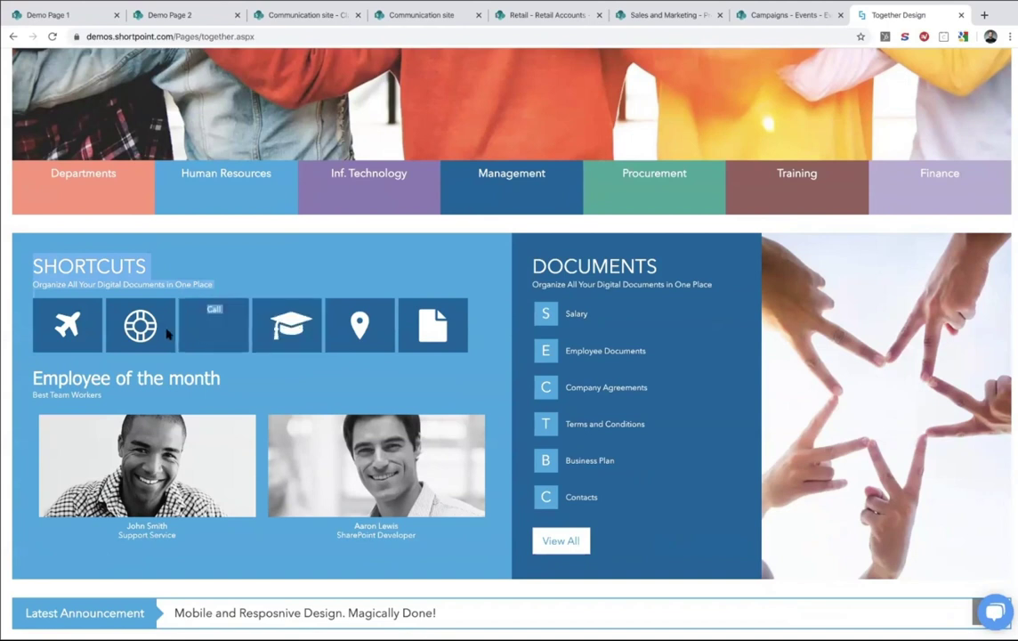
left_click(94, 284)
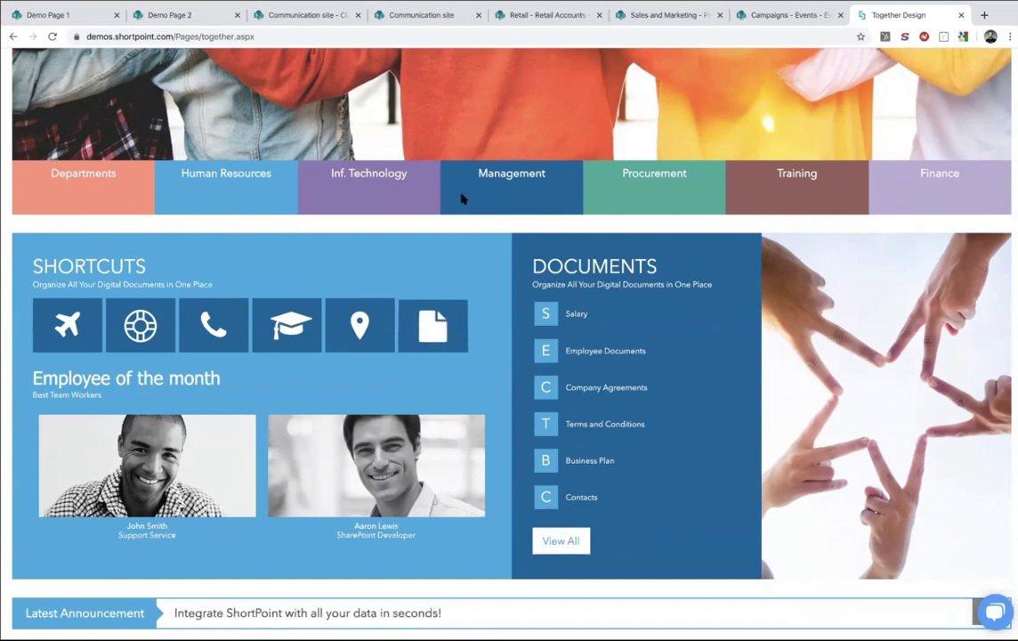
scroll(461, 198, "up", 1)
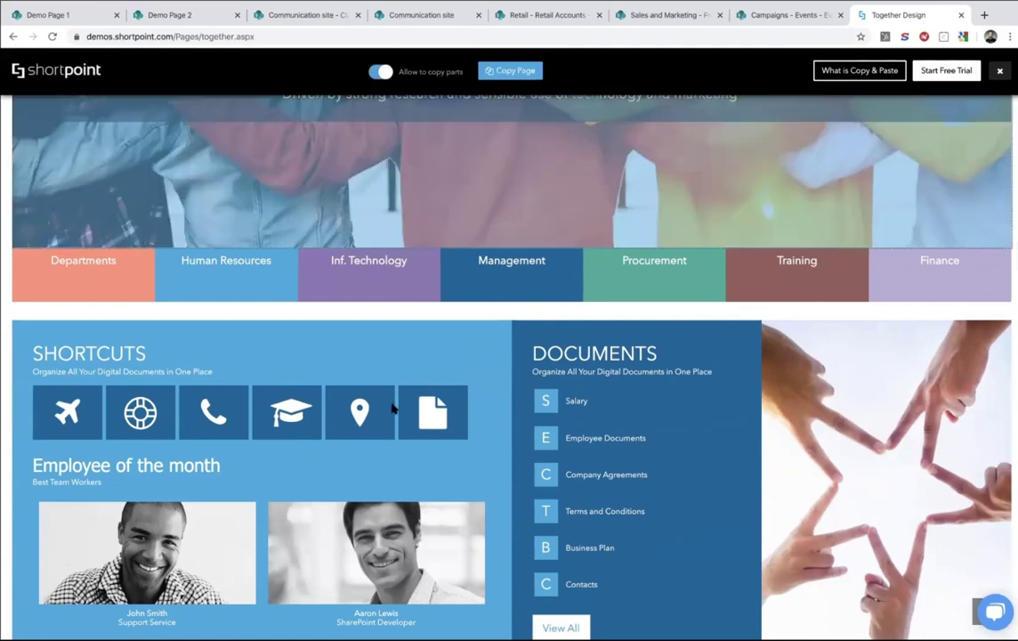
mouse_move(512, 499)
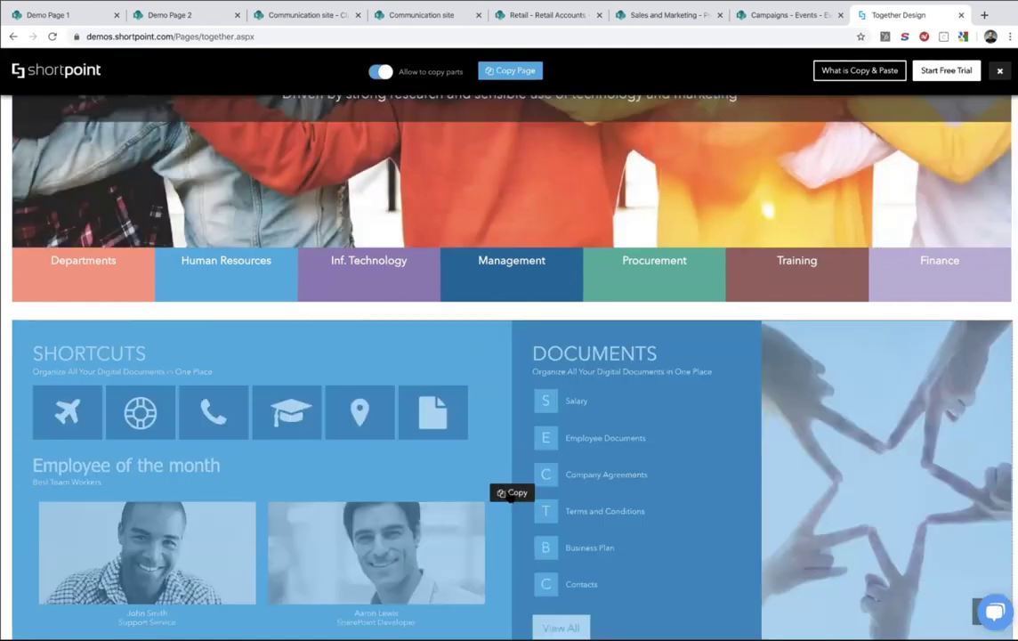
left_click(513, 493)
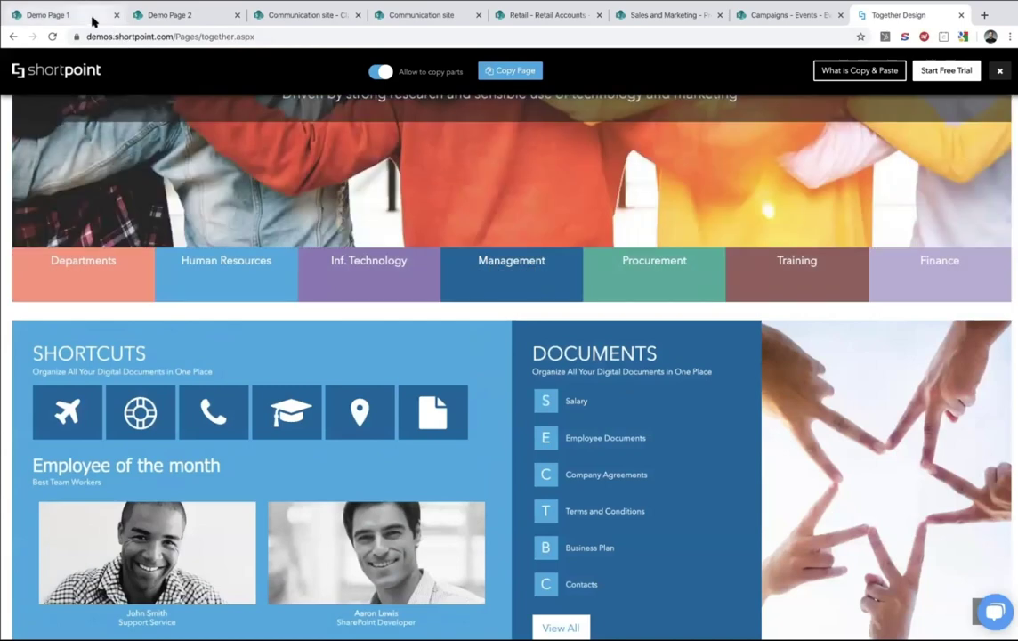
left_click(93, 19)
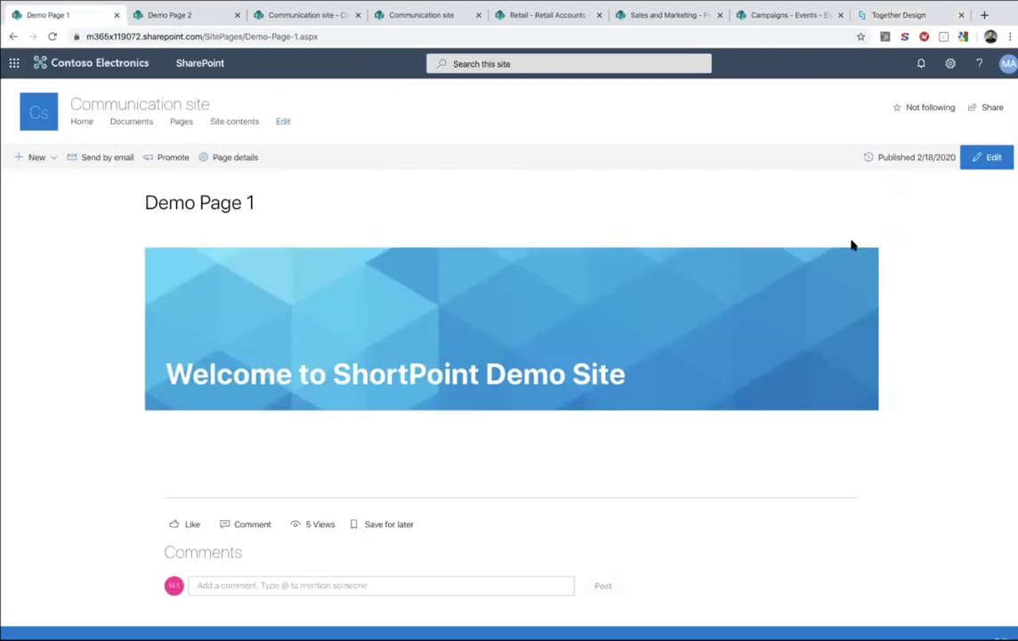
Paste the copied Shortcuts and Documents section on a new line below Page-Header on Demo Page 1
left_click(987, 157)
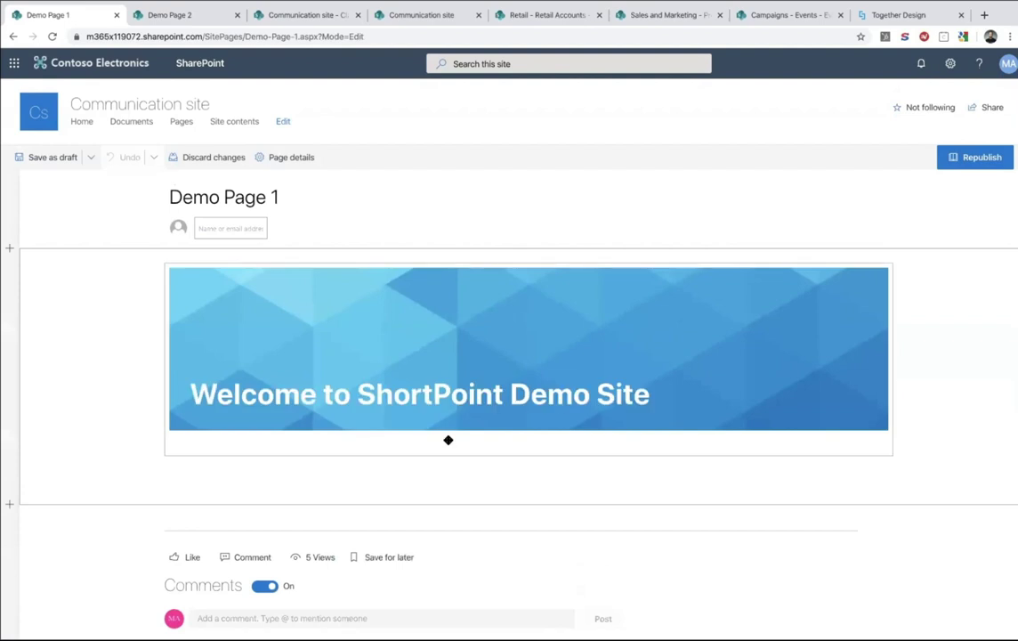
mouse_move(489, 448)
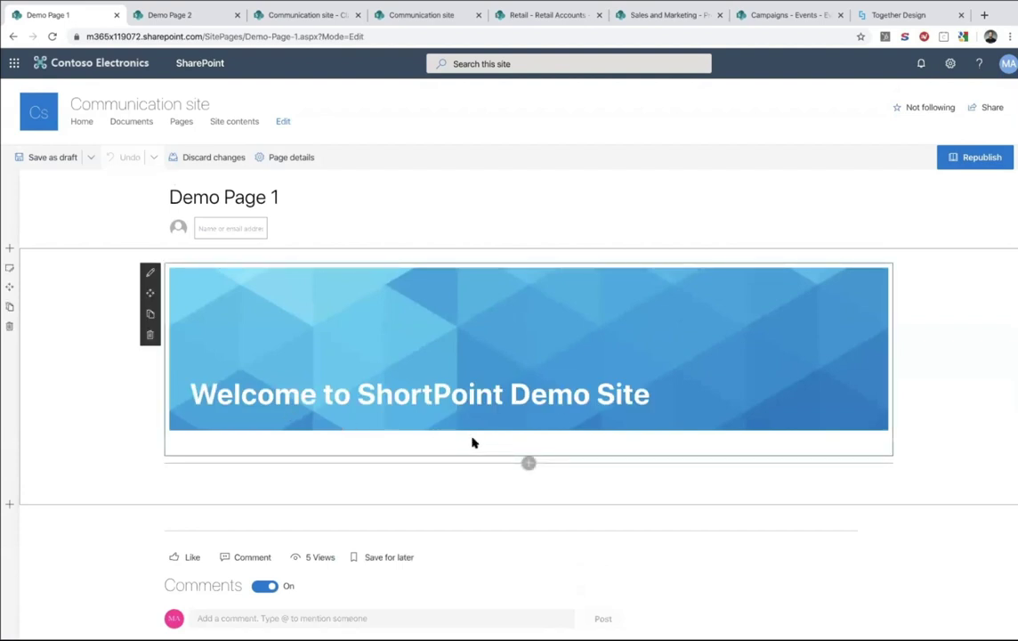
left_click(150, 273)
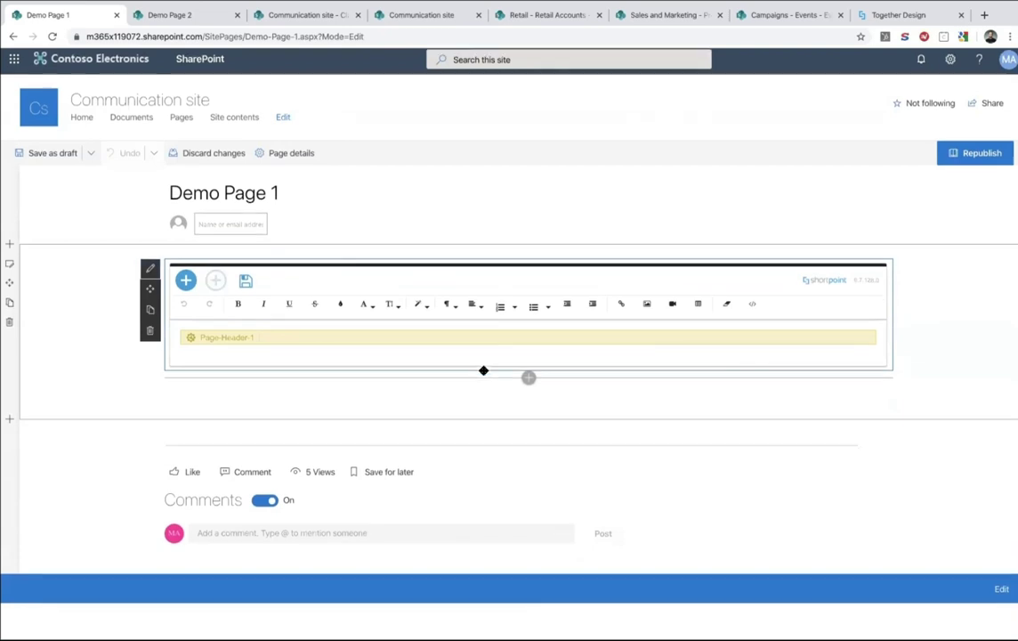
left_click(423, 357)
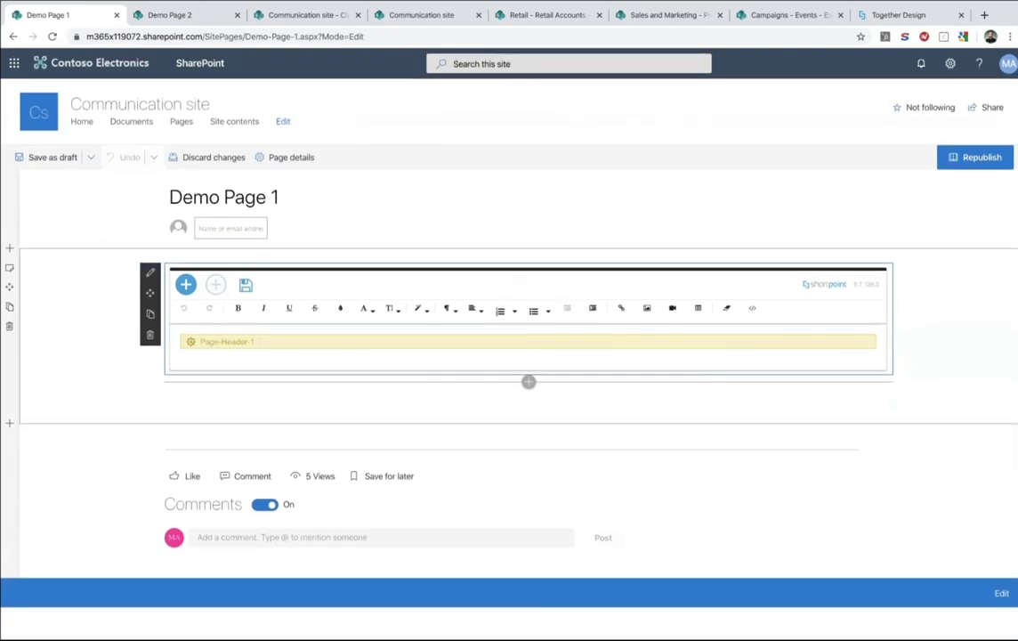
key("Return")
key("Return")
right_click(232, 377)
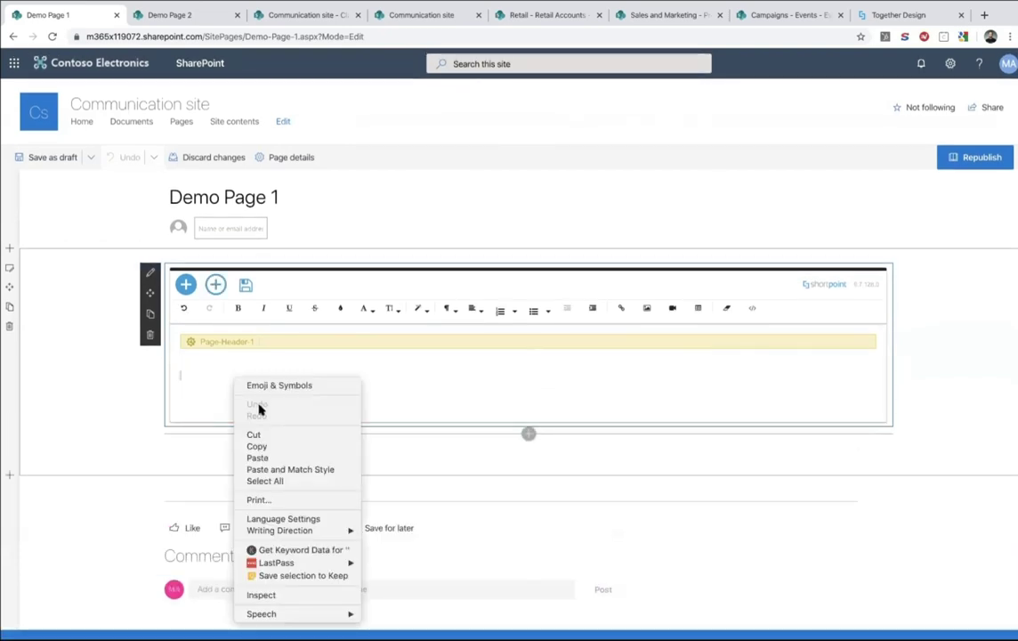
left_click(284, 459)
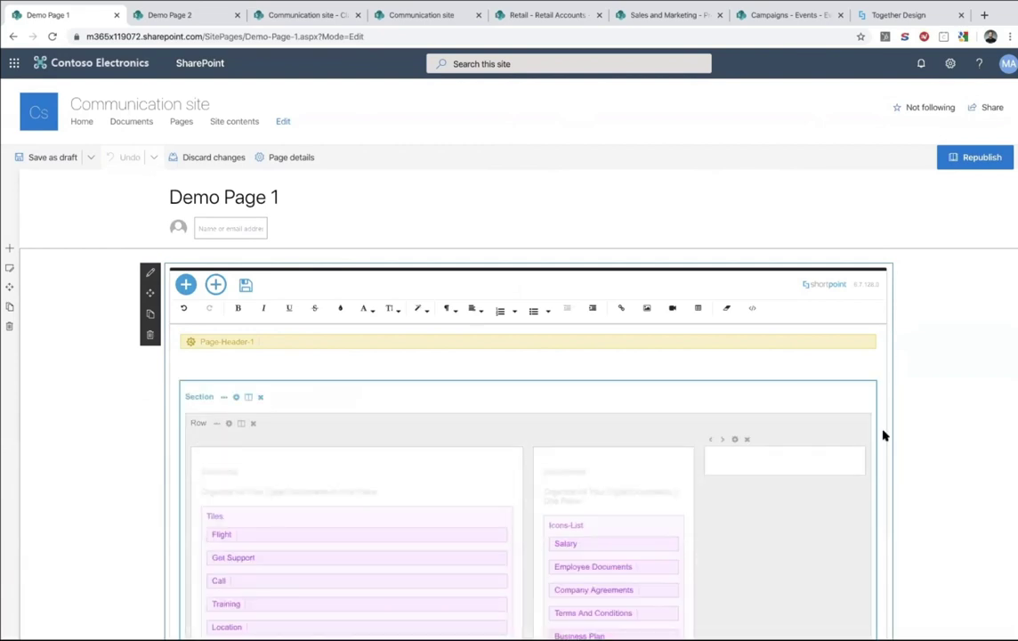
Preview the six-item Tiles block on its own, then copy it
scroll(882, 432, "down", 3)
scroll(884, 435, "up", 2)
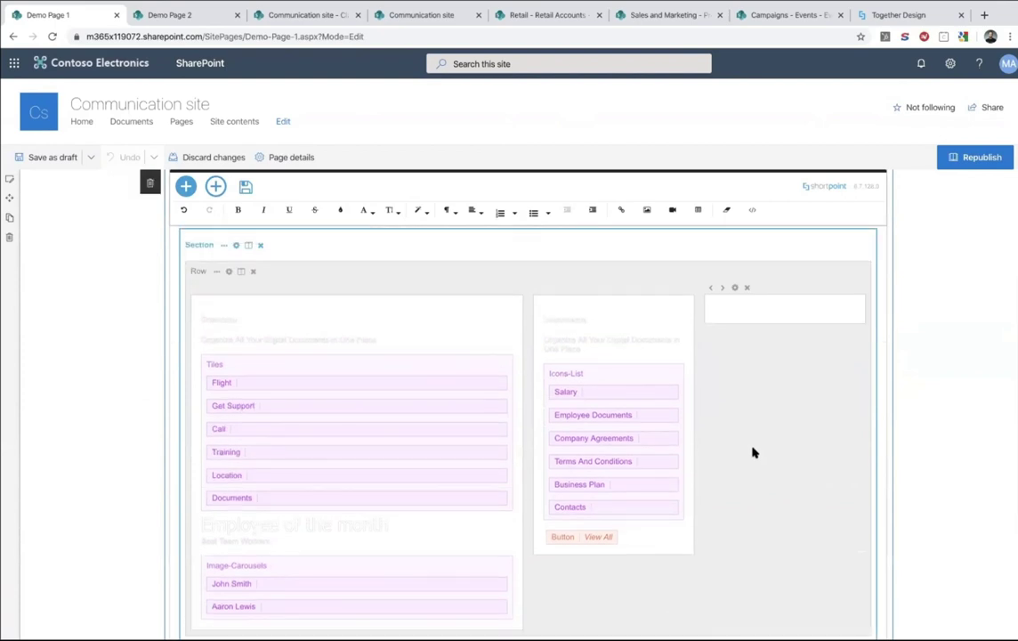
left_click_drag(200, 317, 259, 359)
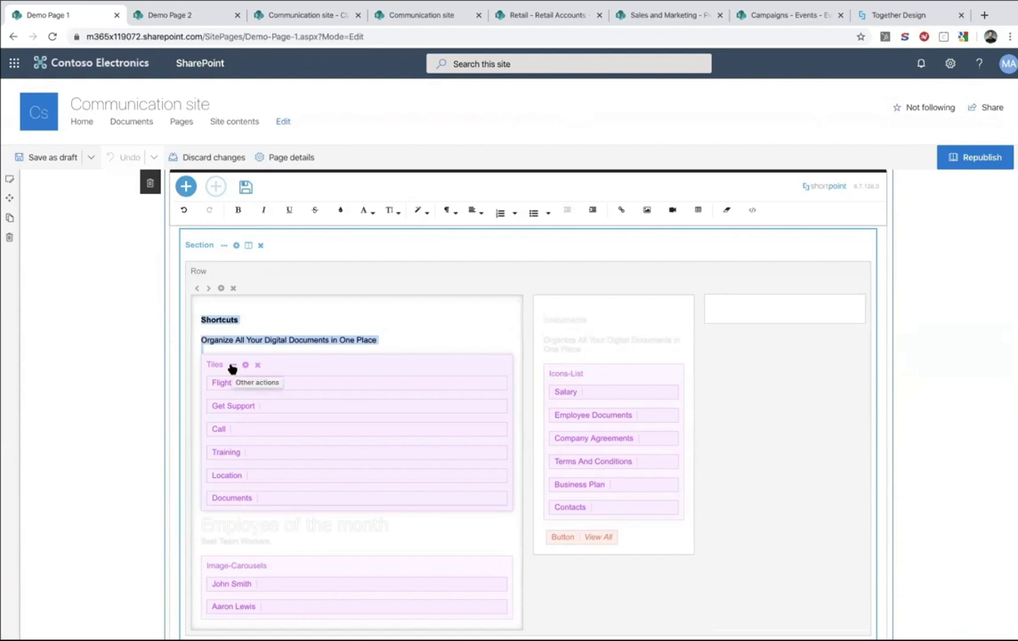
left_click(233, 365)
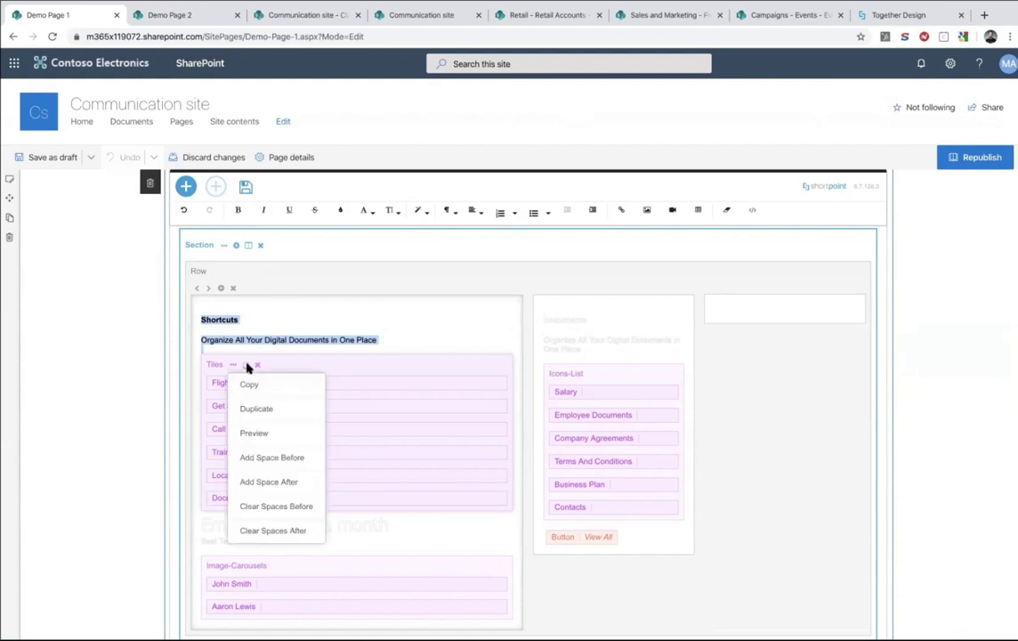
left_click(248, 365)
left_click(654, 577)
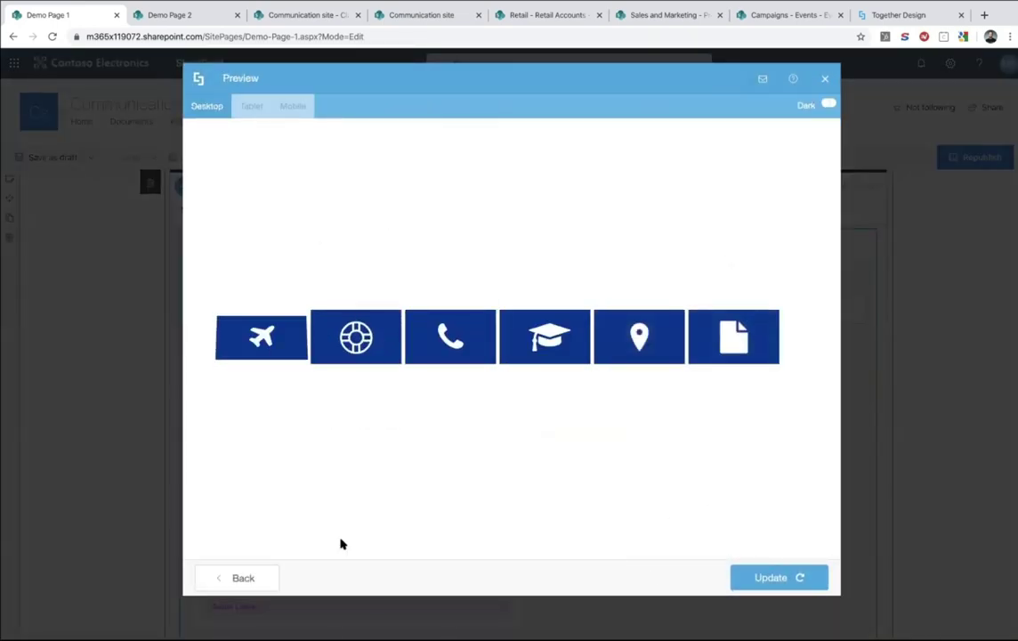
left_click(826, 79)
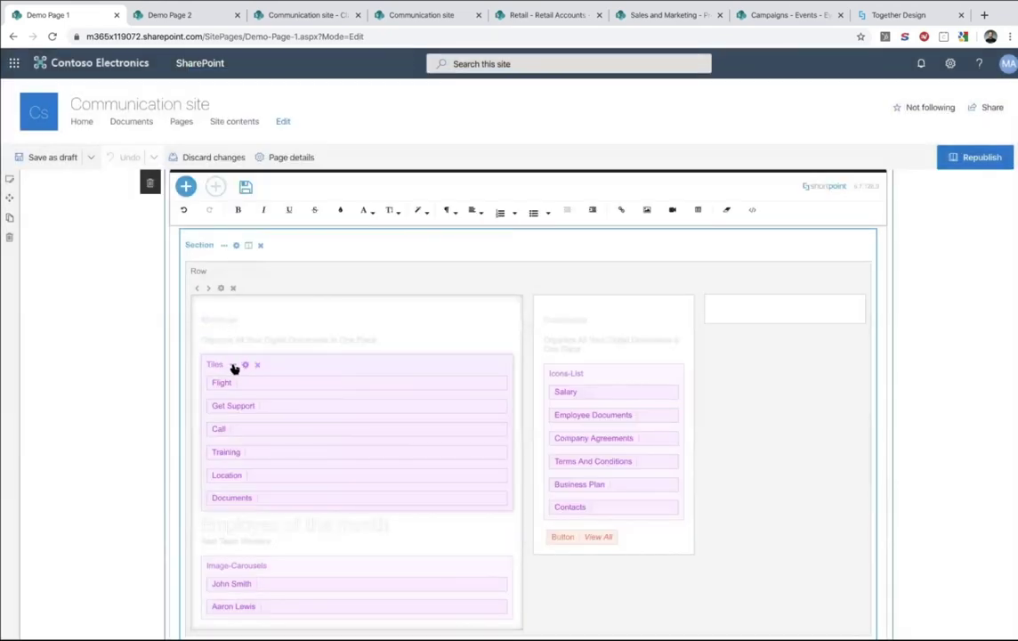
left_click(234, 365)
left_click(250, 383)
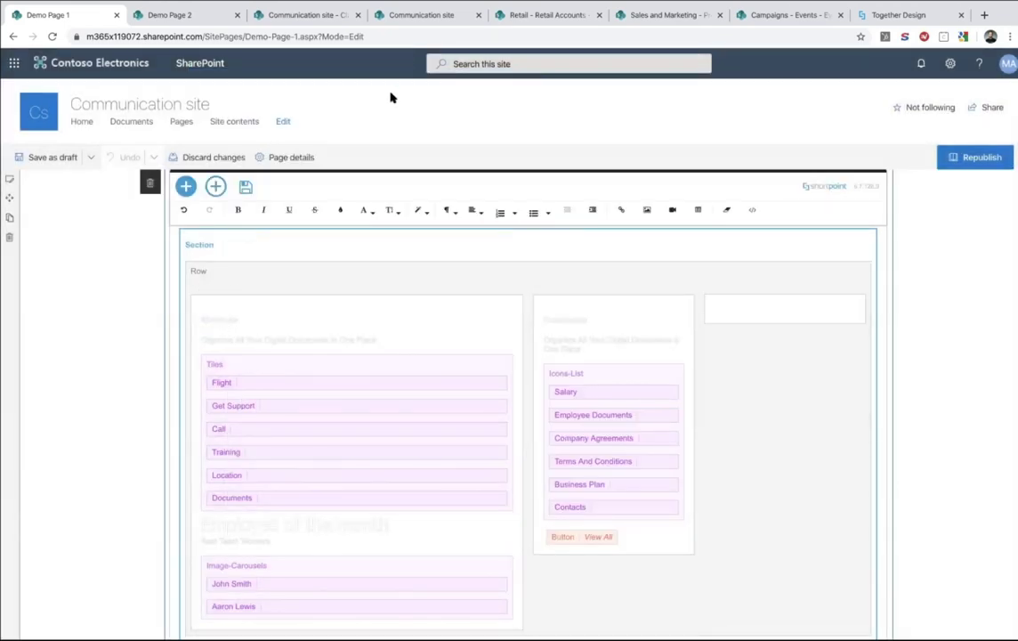
left_click(416, 15)
Name the new element 'shortcuts' and enter a SHORTCUTS heading with the copied Tiles beneath it
left_click(315, 431)
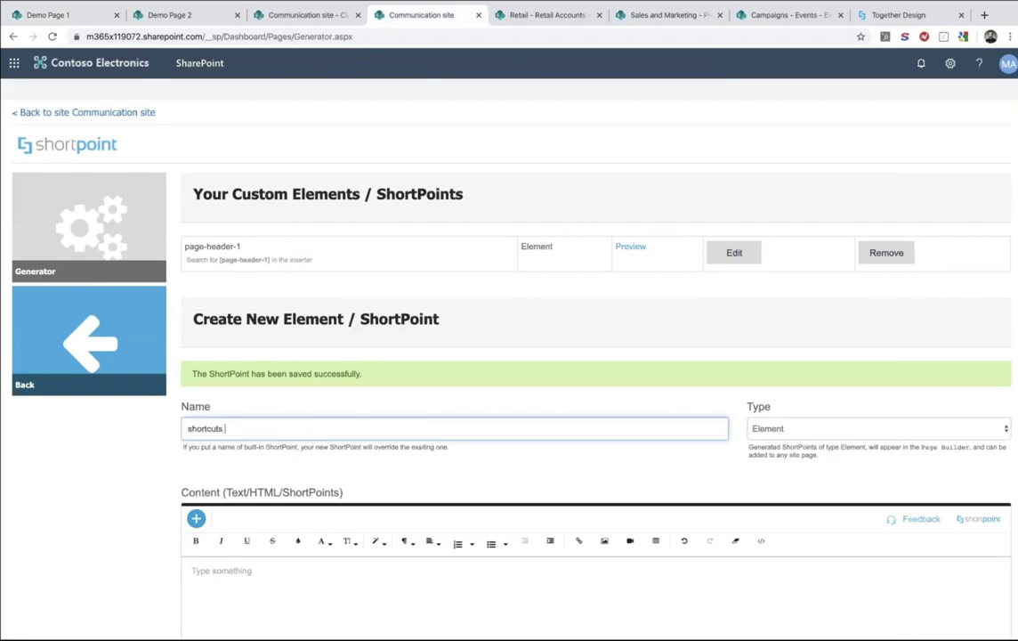
type("shortcuts")
scroll(427, 441, "down", 3)
left_click(263, 418)
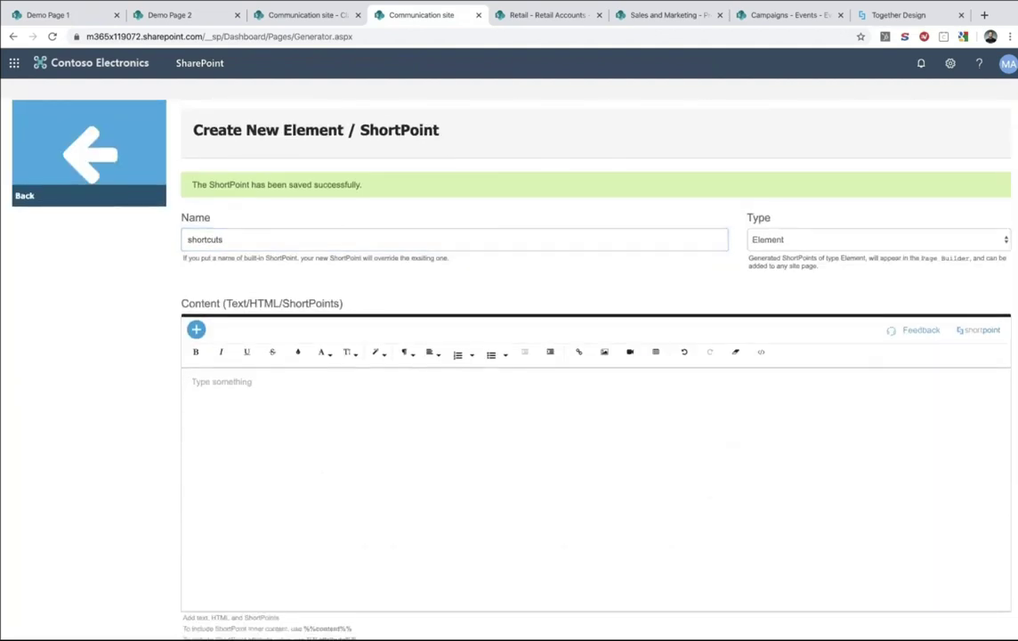
type("SHORTCUTS")
right_click(222, 400)
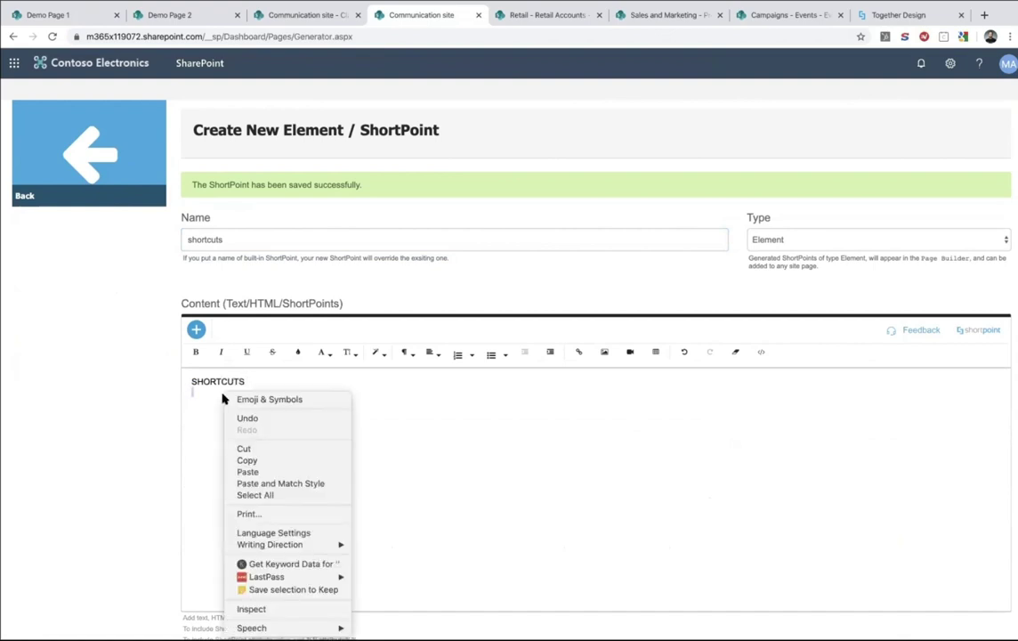
left_click(257, 470)
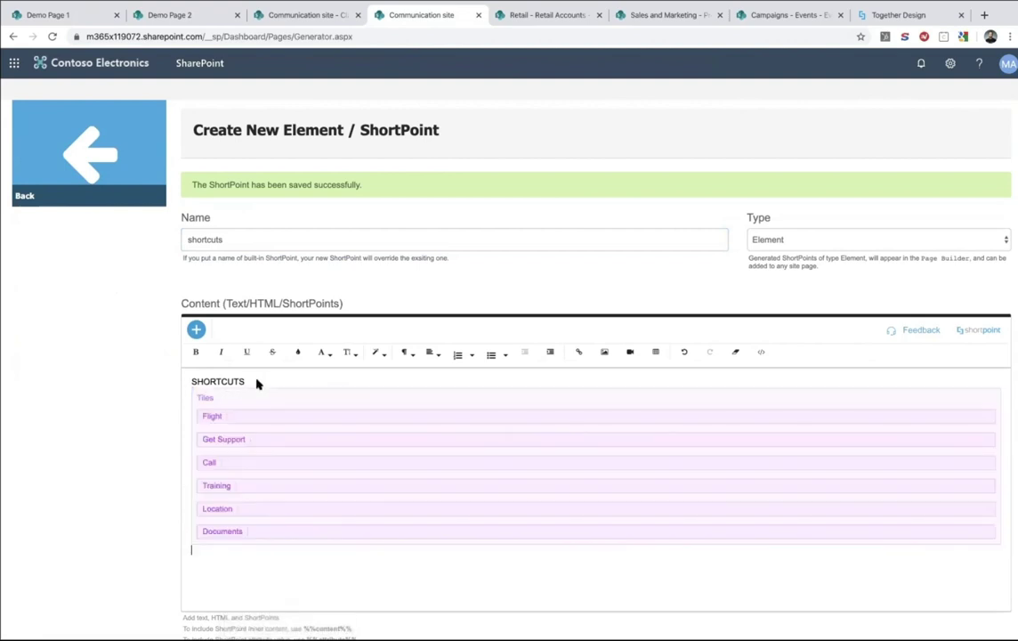
key("Return")
Make SHORTCUTS a Heading 1, save the shortcuts element, and preview it
left_click_drag(254, 386, 193, 383)
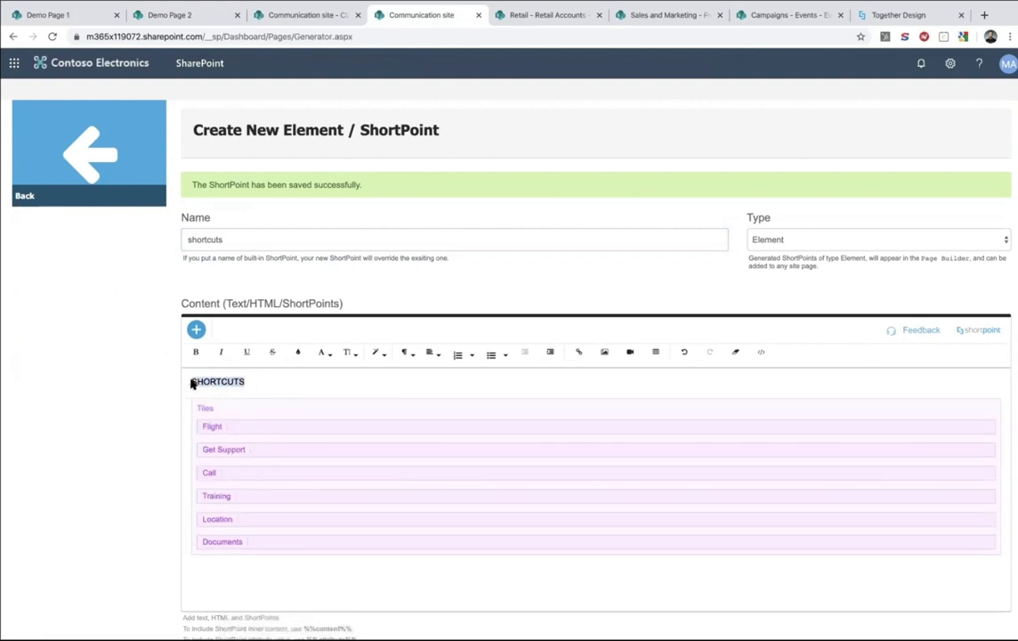
left_click(324, 353)
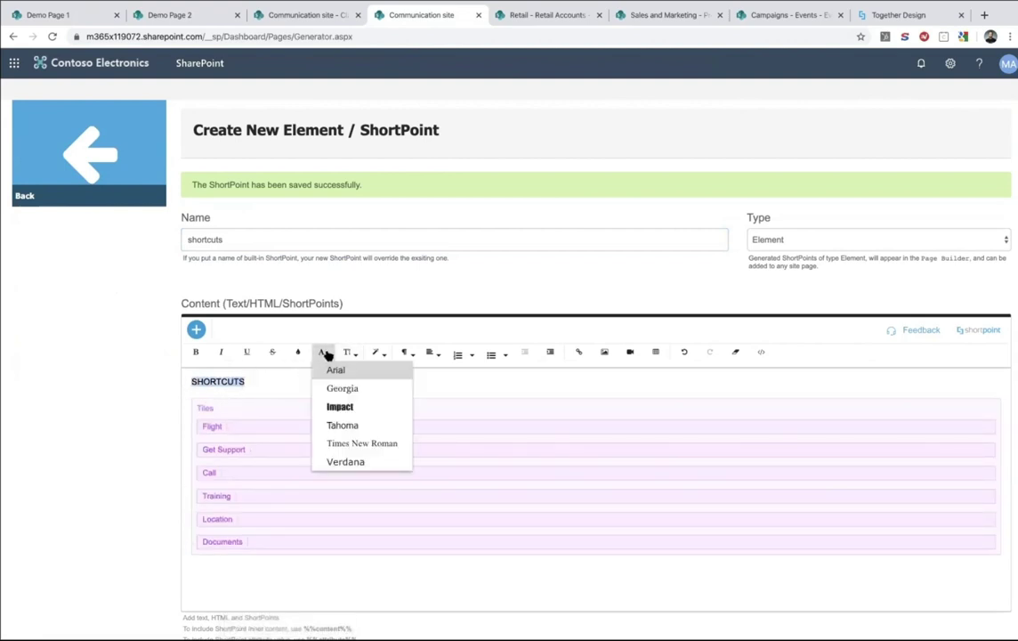
left_click(351, 354)
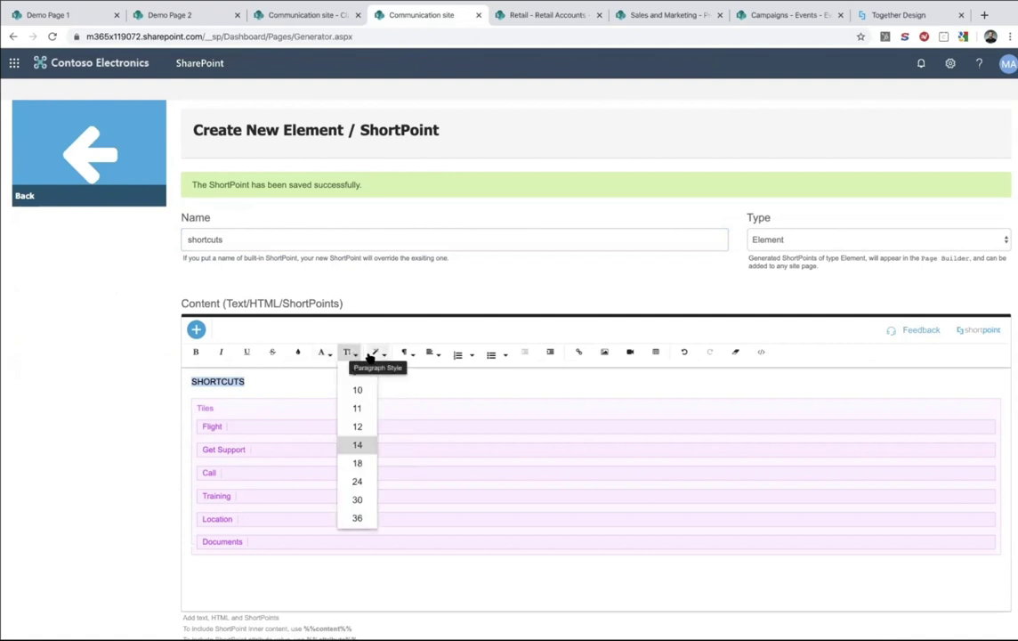
left_click(378, 356)
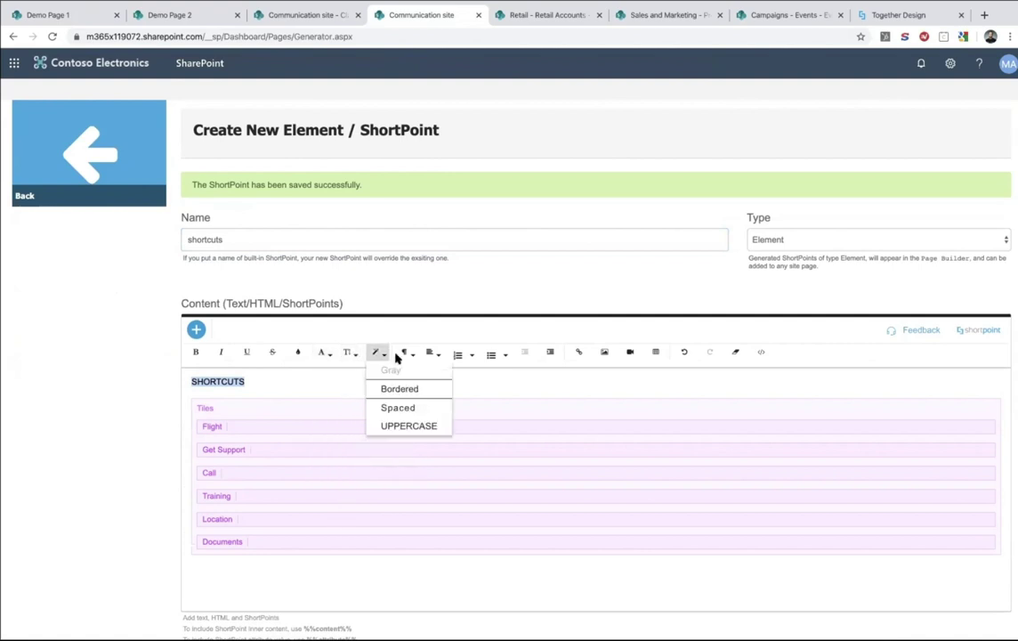
left_click(405, 354)
left_click(429, 402)
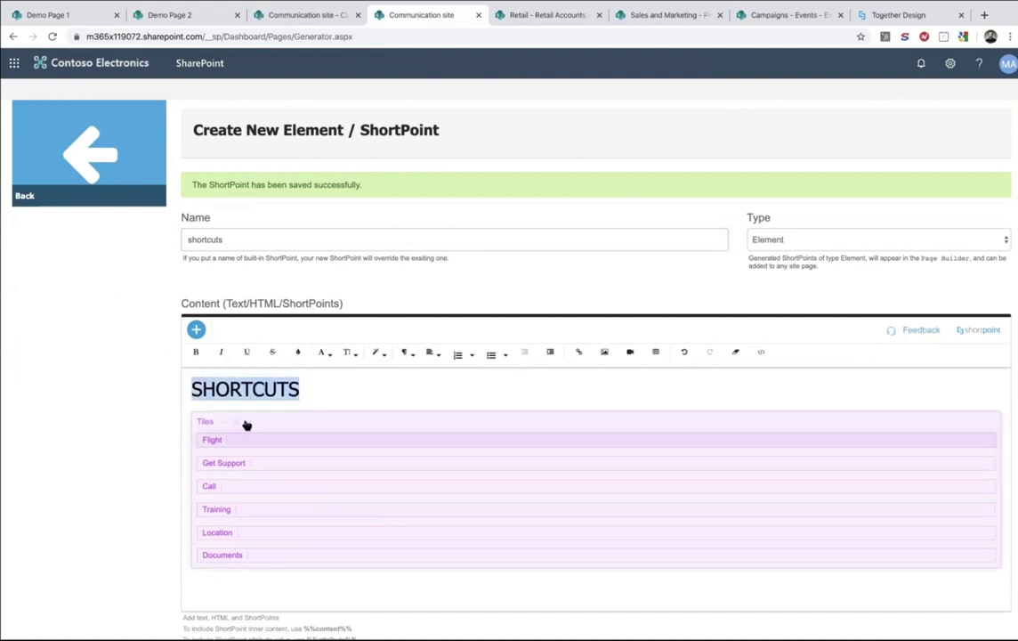
scroll(524, 435, "down", 2)
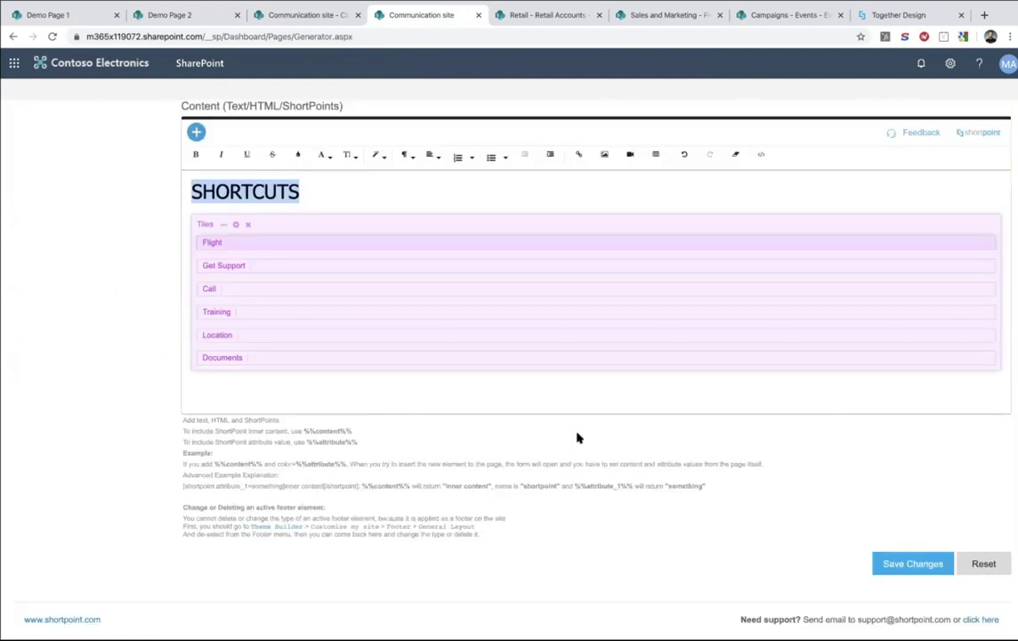
left_click(919, 564)
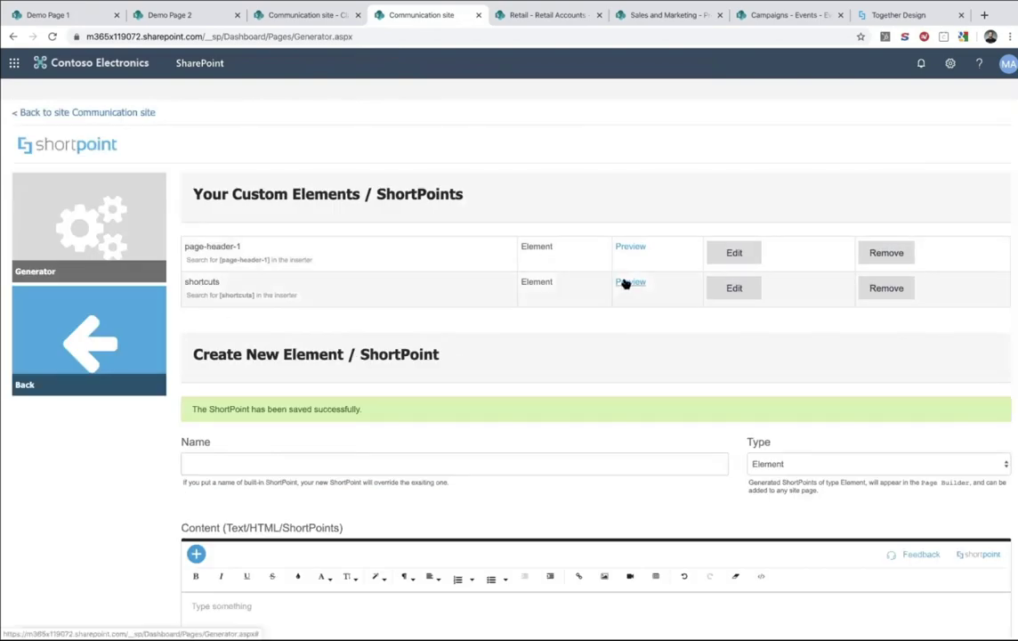
left_click(626, 283)
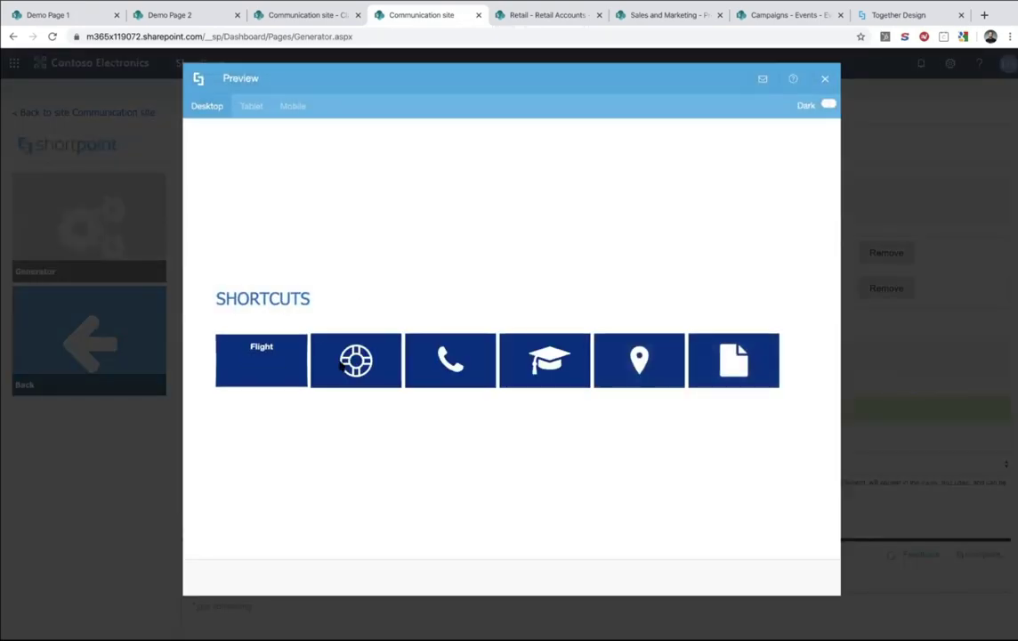
left_click(824, 80)
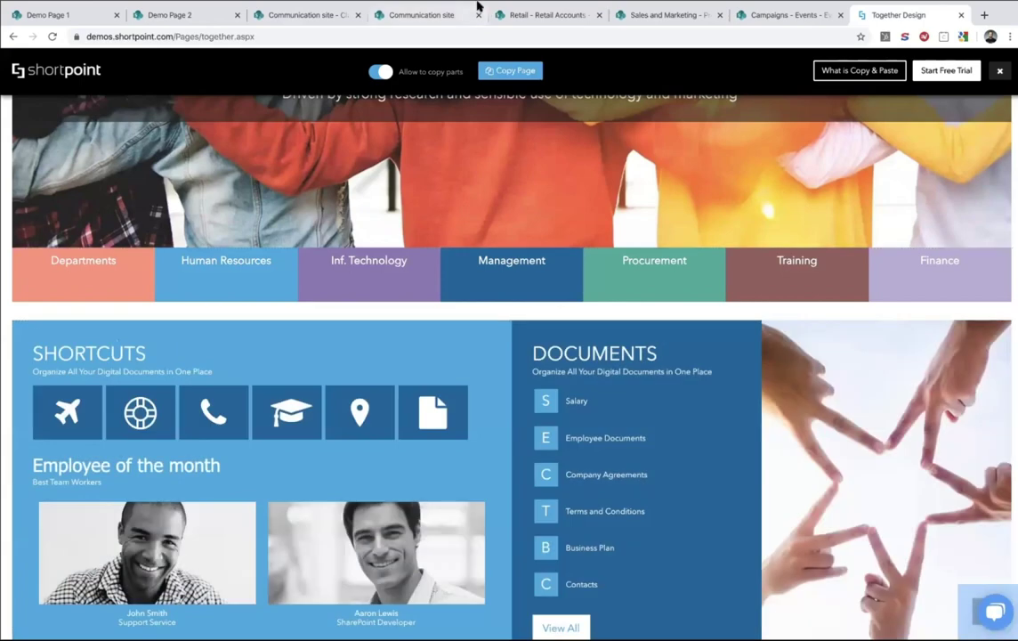
Paste the 'Organize All Your Digital Documents in One Place' tagline under SHORTCUTS in the shortcuts element
left_click(380, 71)
left_click_drag(33, 371, 197, 368)
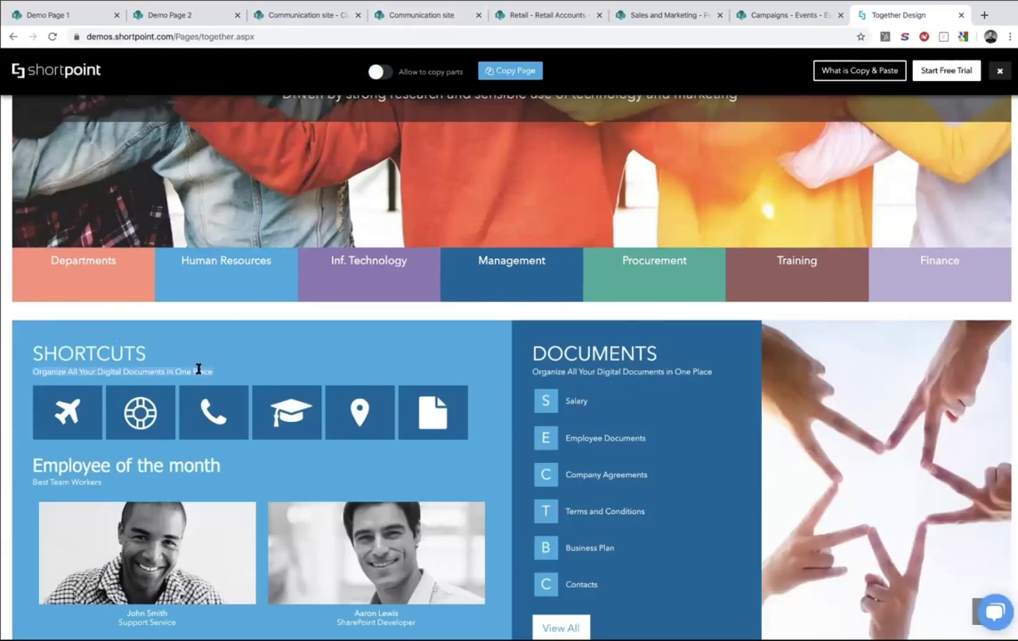
left_click(436, 16)
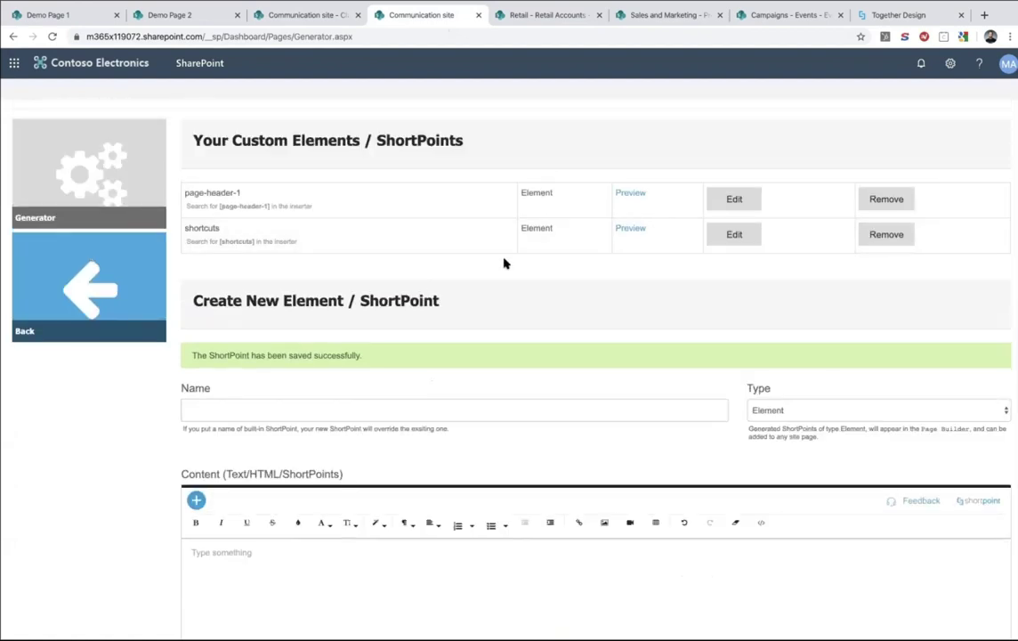
left_click(730, 234)
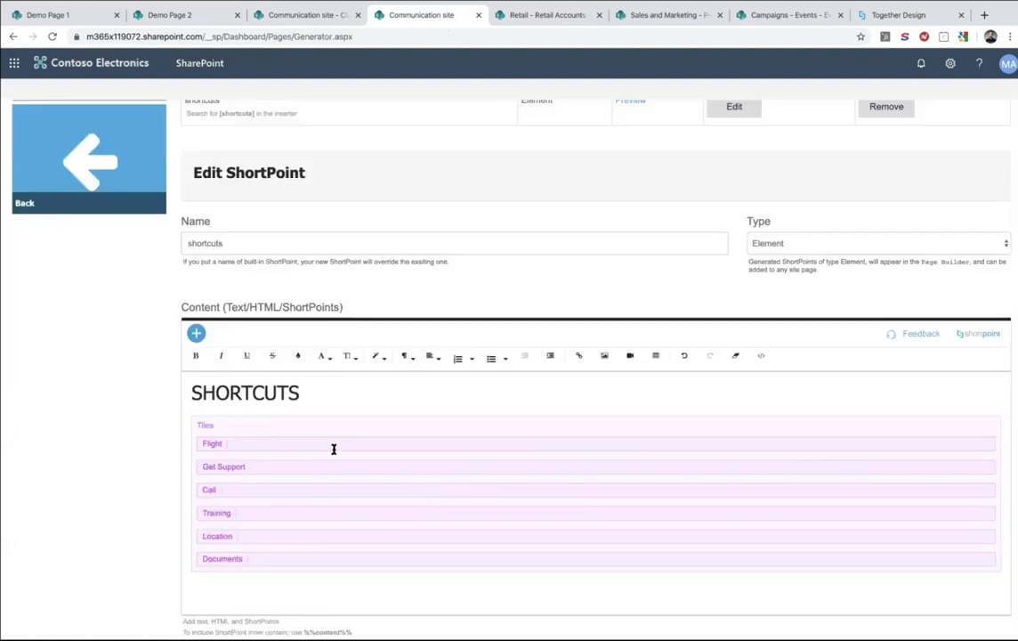
key("Return")
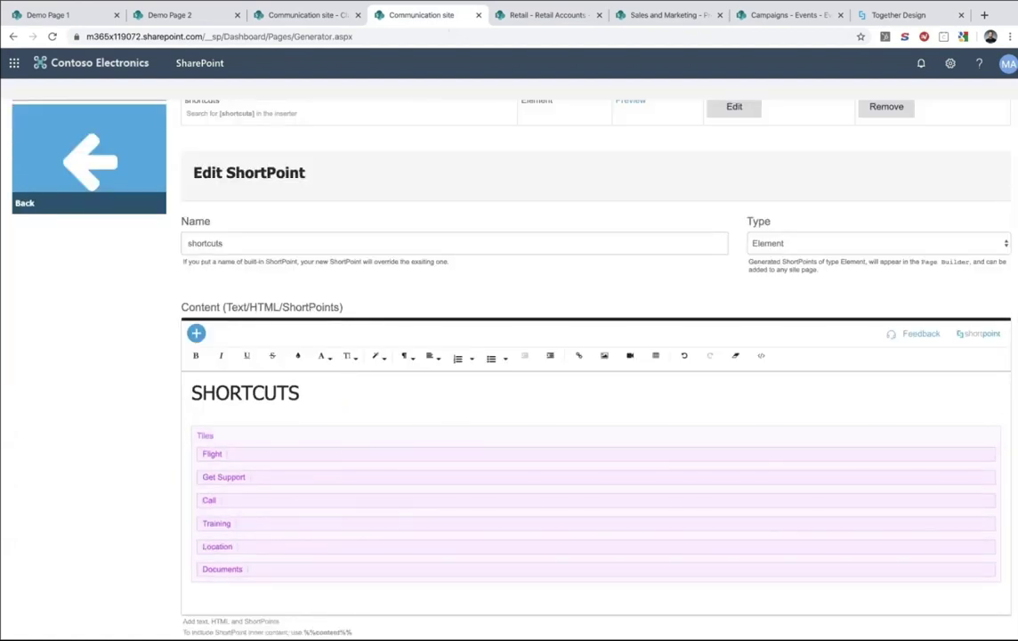
key("ctrl+v")
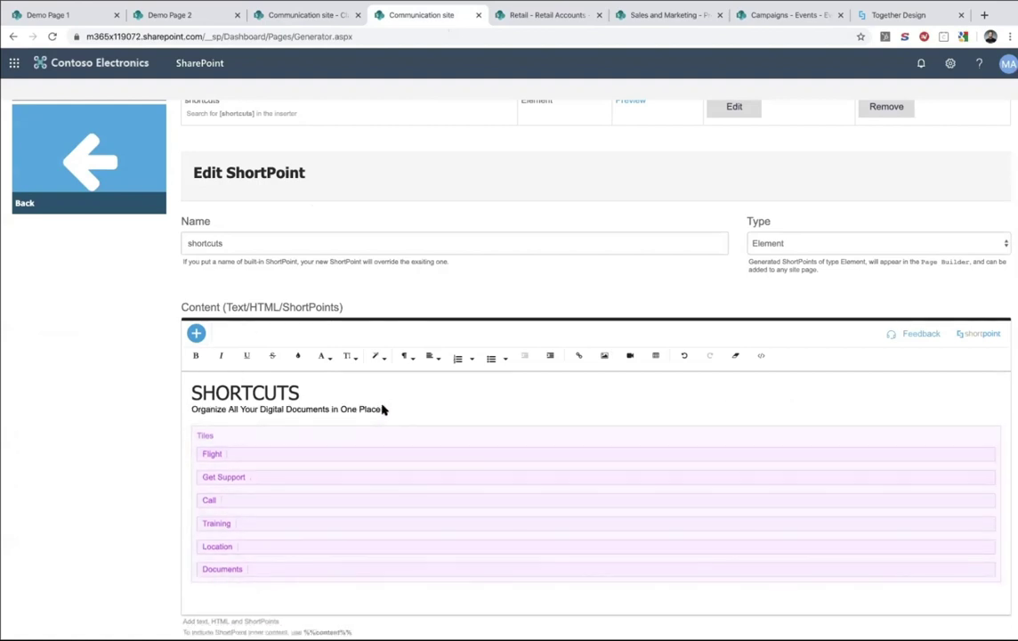
Make the tagline a Heading 3, save the shortcuts element, and preview it
left_click_drag(383, 409, 185, 409)
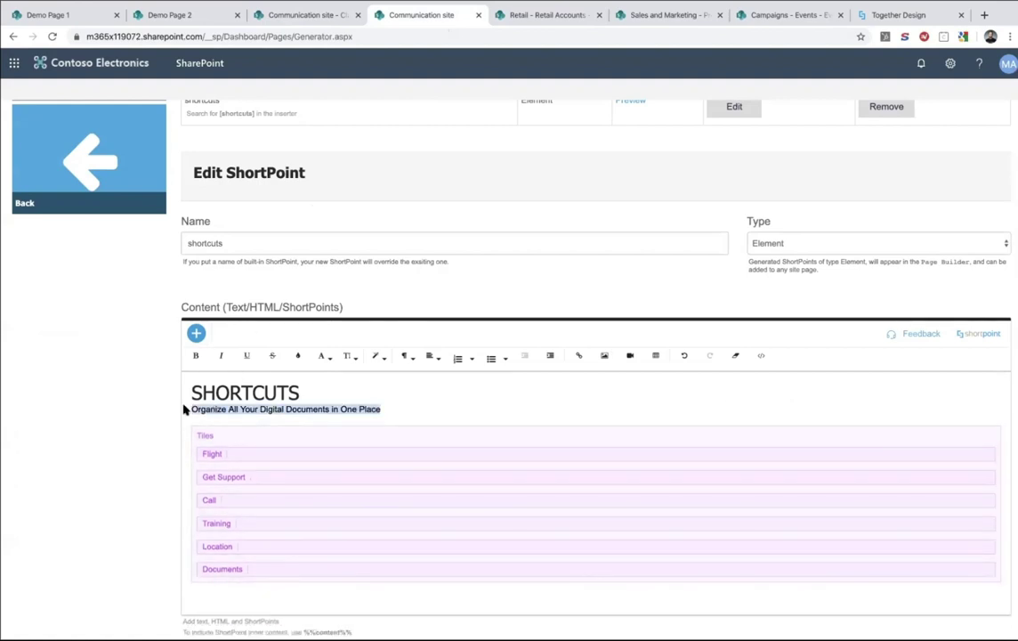
left_click(408, 357)
left_click(416, 461)
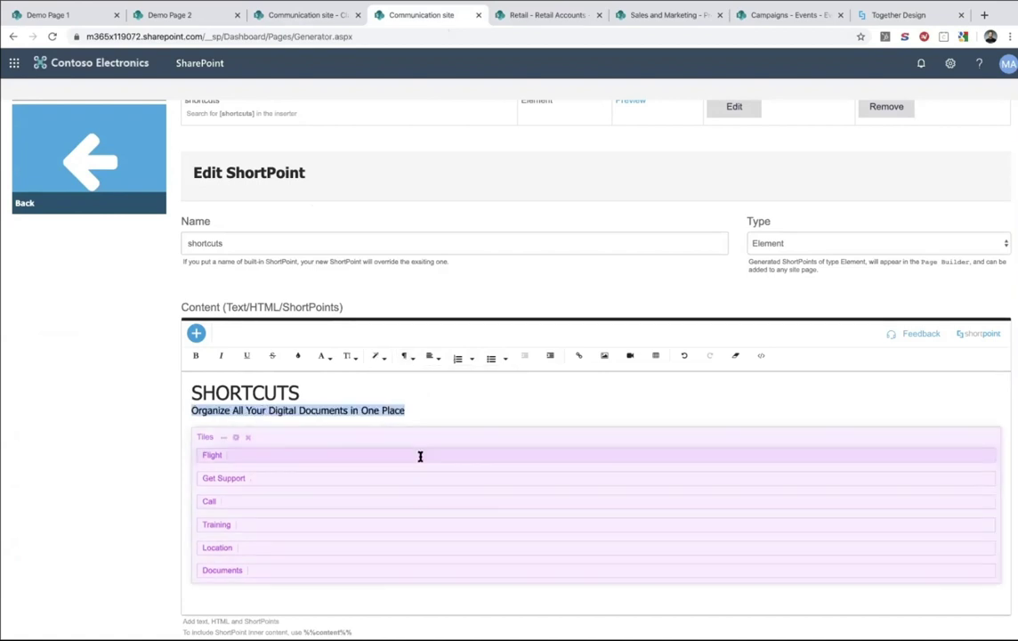
left_click(432, 411)
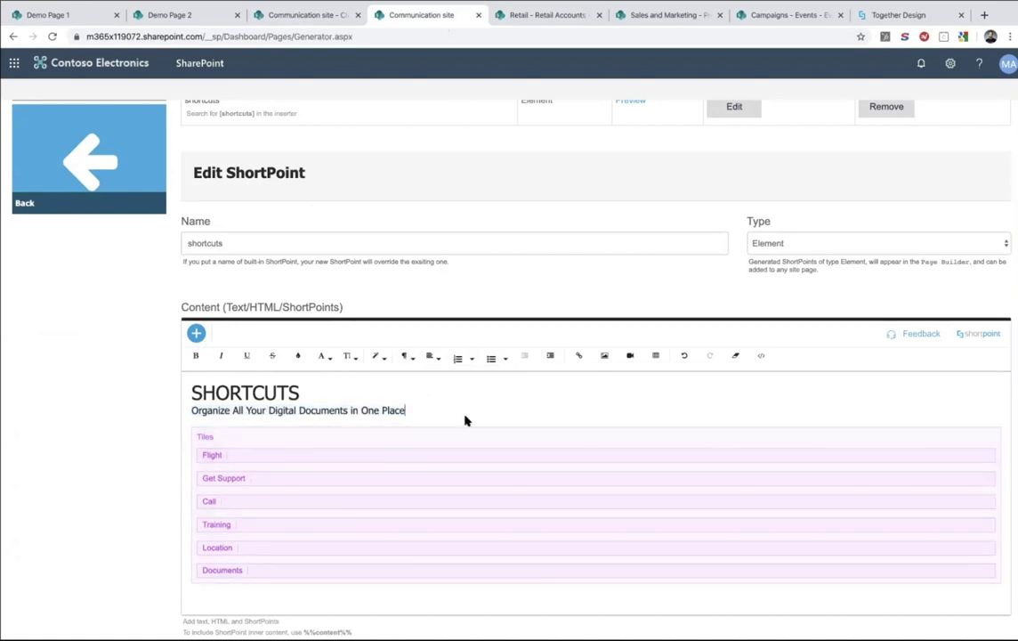
scroll(464, 421, "down", 5)
left_click(903, 566)
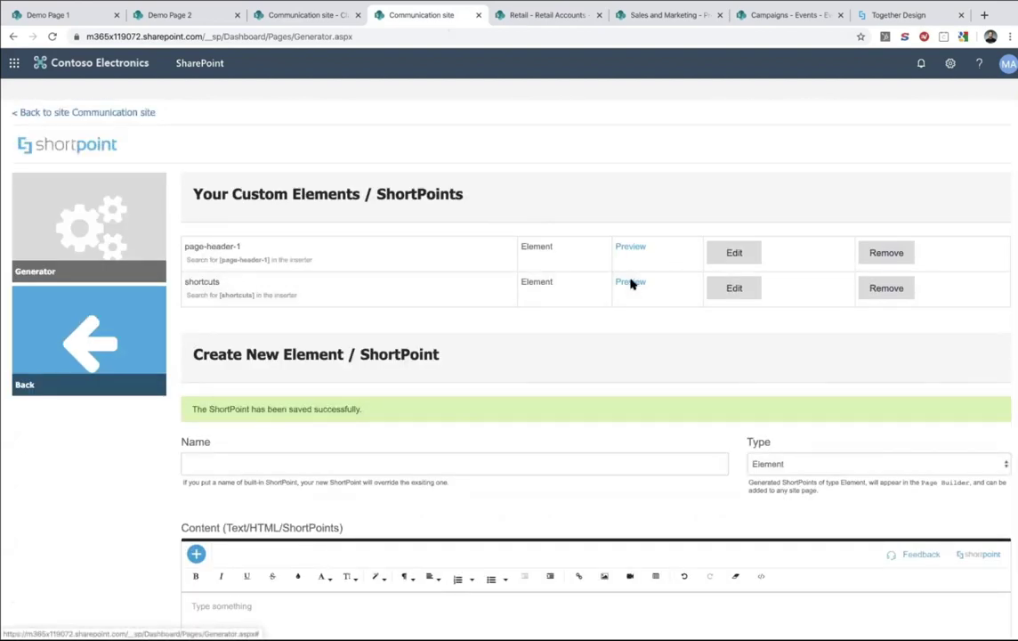
left_click(630, 283)
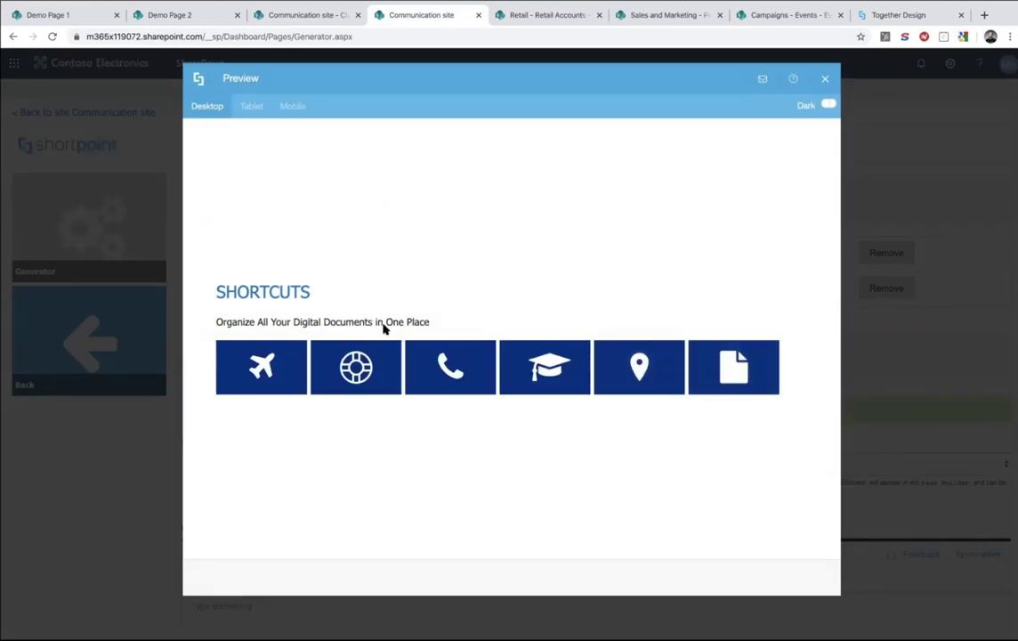
left_click(825, 79)
Edit ClassicHome and place the insertion point below the Page-Header-1 banner
left_click(306, 17)
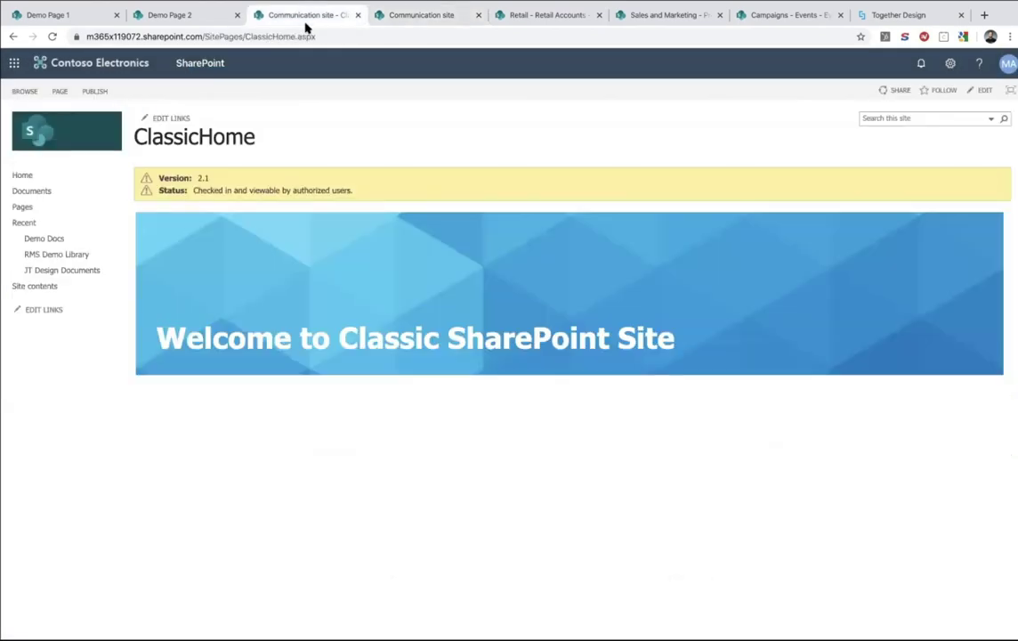
left_click(985, 90)
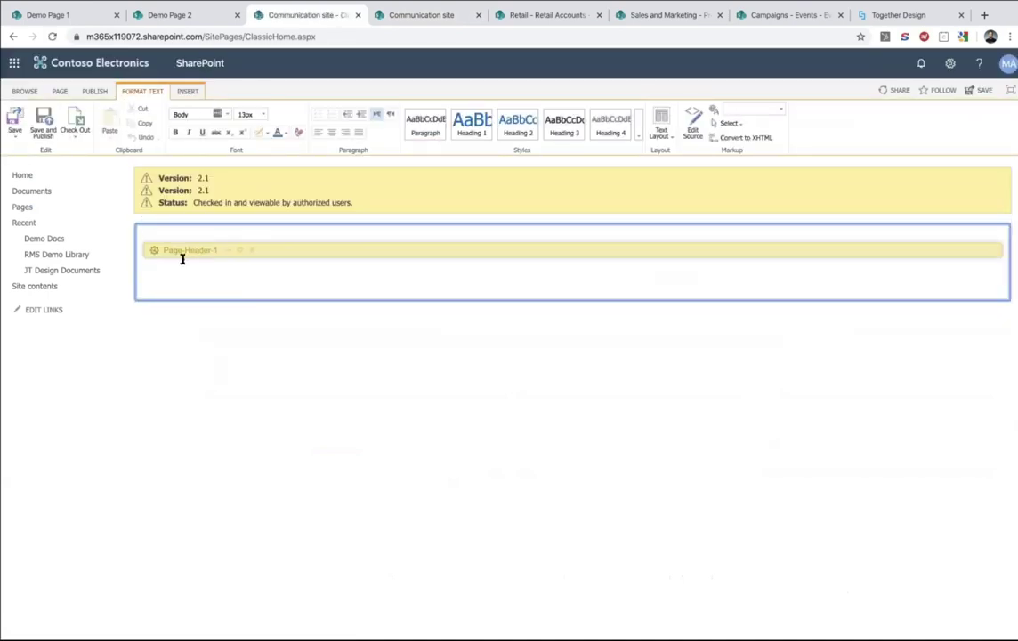
left_click(227, 251)
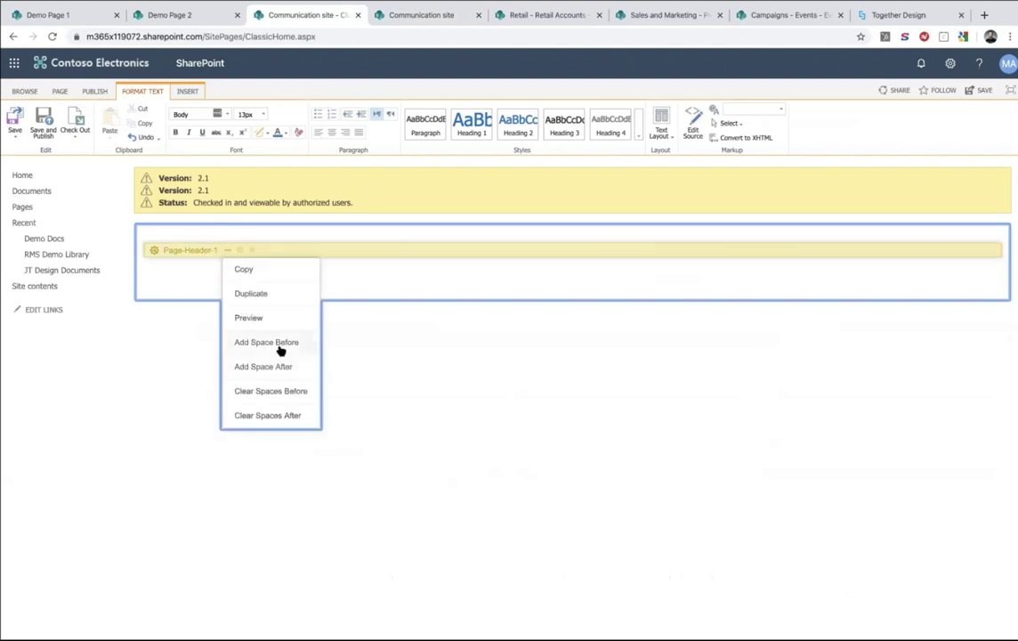
left_click(282, 367)
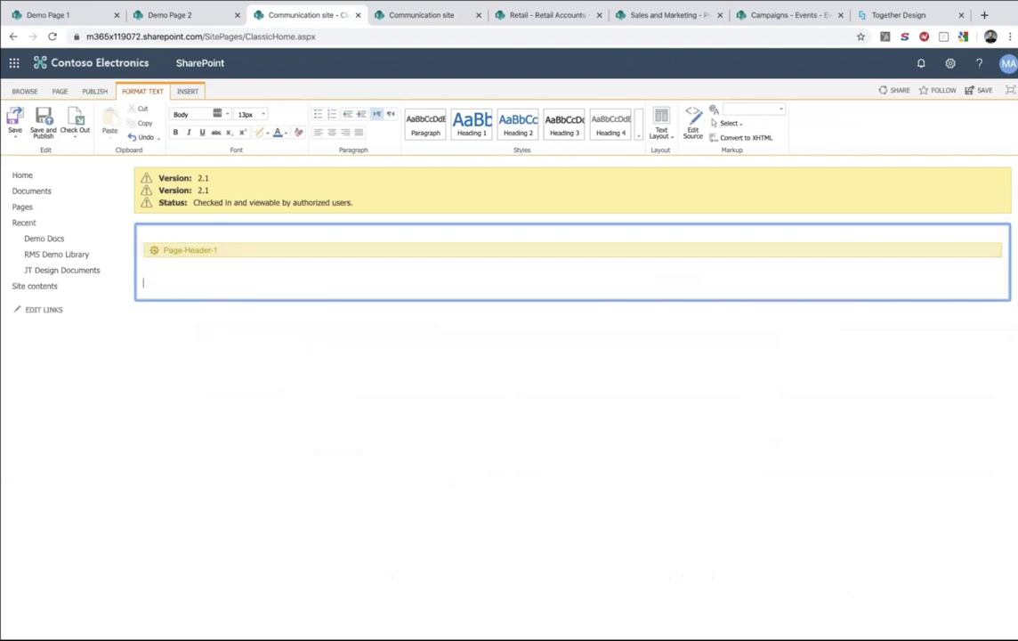
left_click(160, 270)
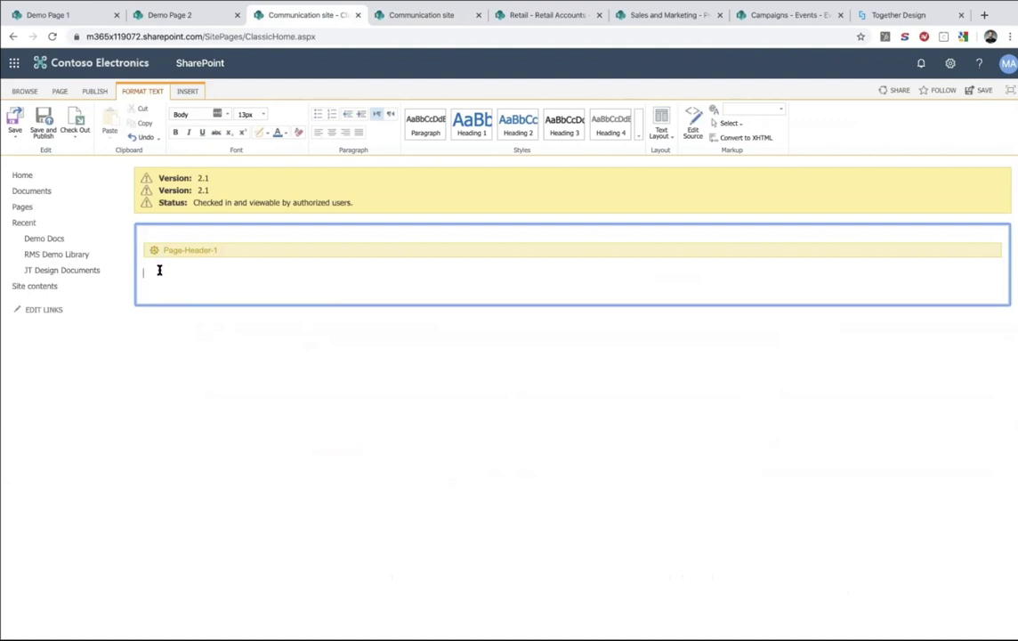
Insert the custom shortcuts element, save ClassicHome, and start editing Demo Page 2
left_click(188, 92)
left_click(226, 126)
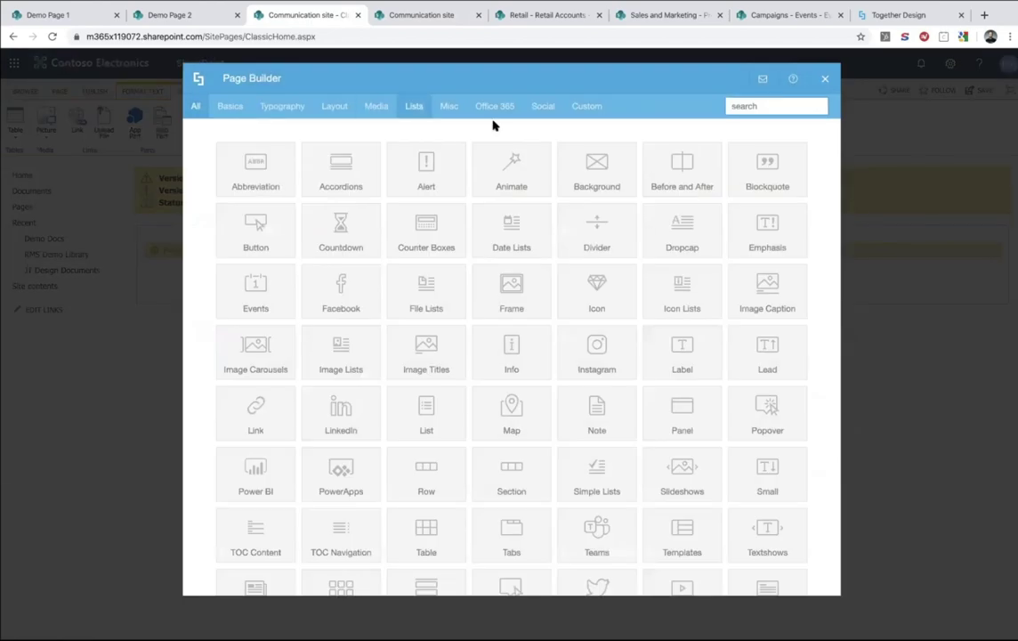
left_click(586, 105)
left_click(363, 180)
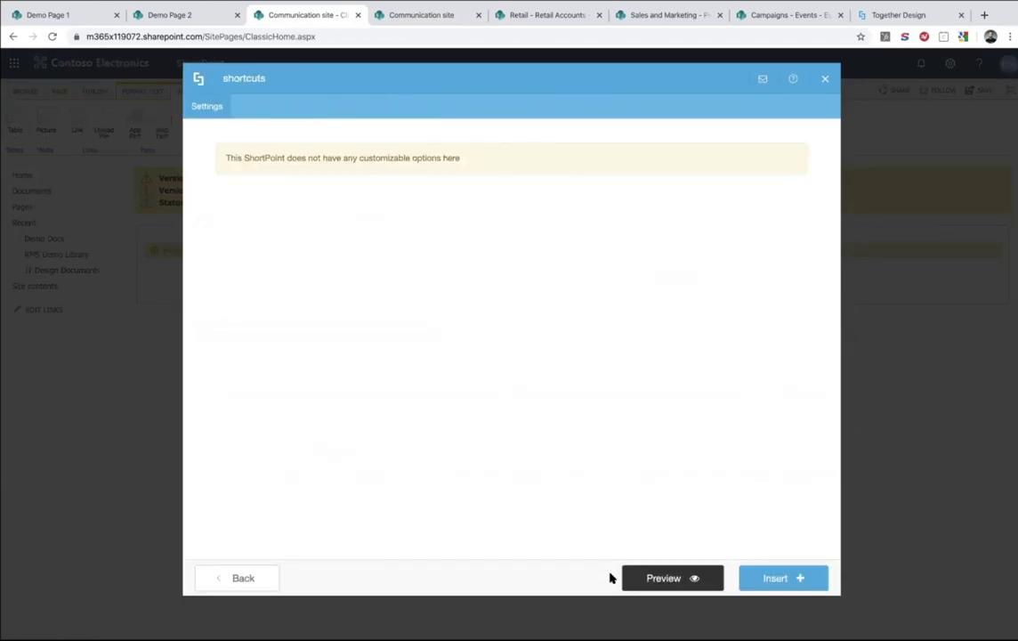
left_click(650, 583)
left_click(791, 577)
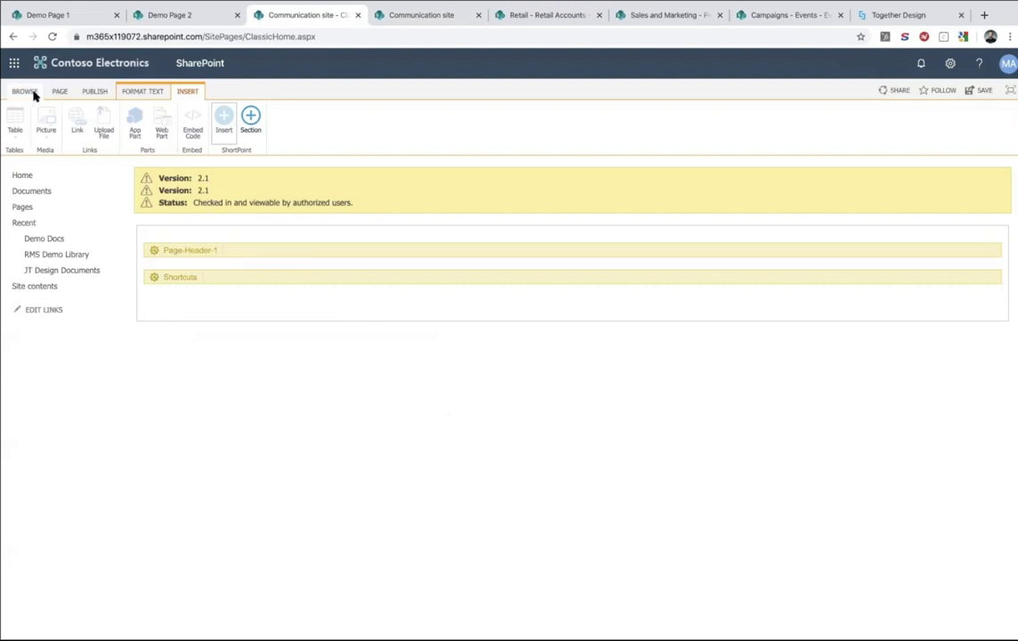
left_click(59, 91)
left_click(14, 119)
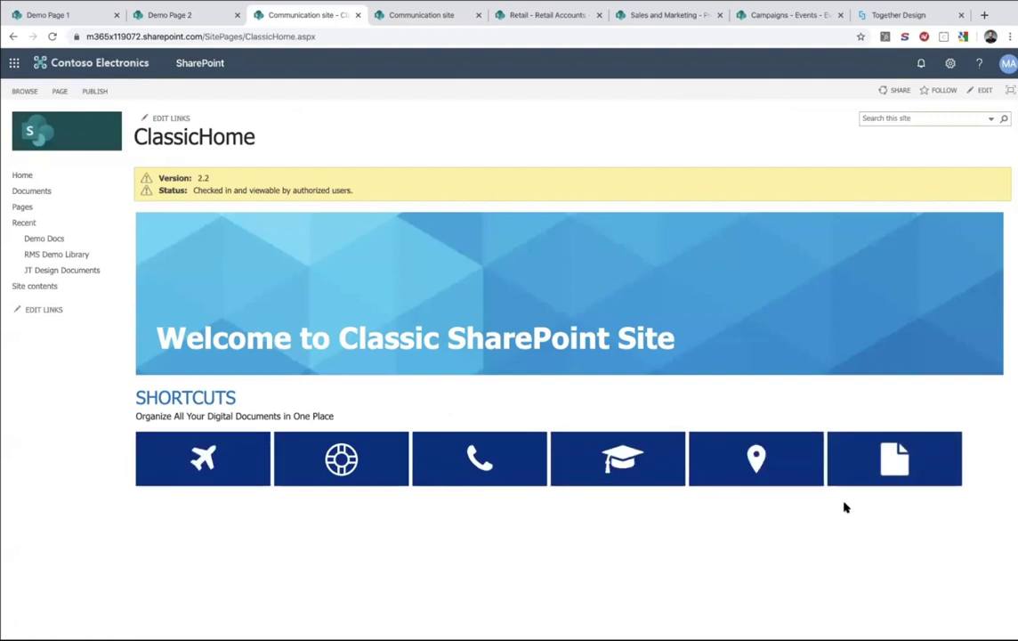
left_click(201, 16)
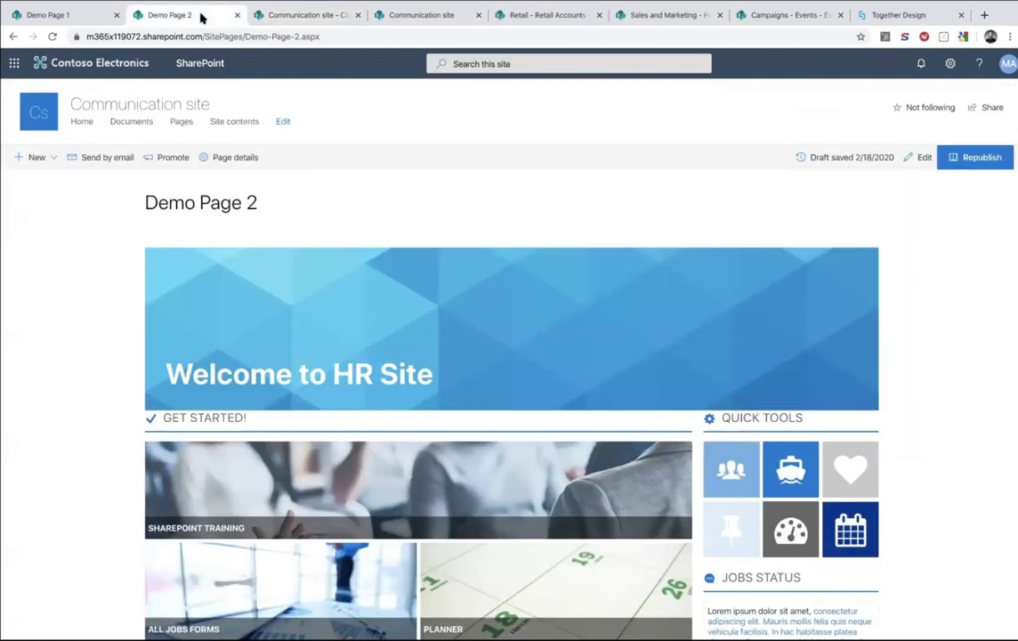
left_click(924, 158)
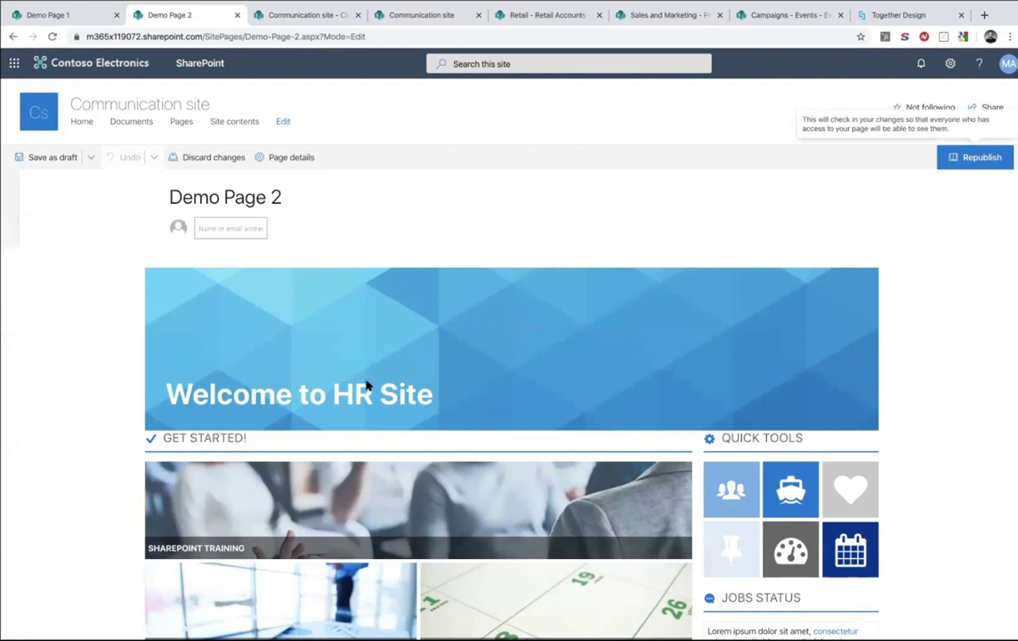
Insert the custom shortcuts element below the 'Welcome to HR Site' header and save Demo Page 2 as a draft
left_click(393, 402)
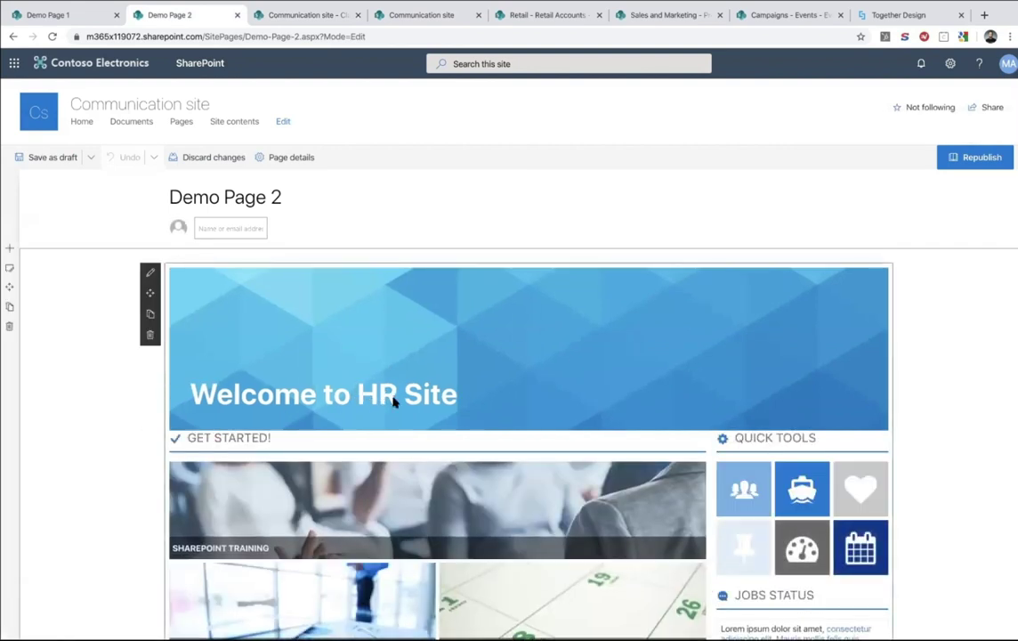
left_click(150, 272)
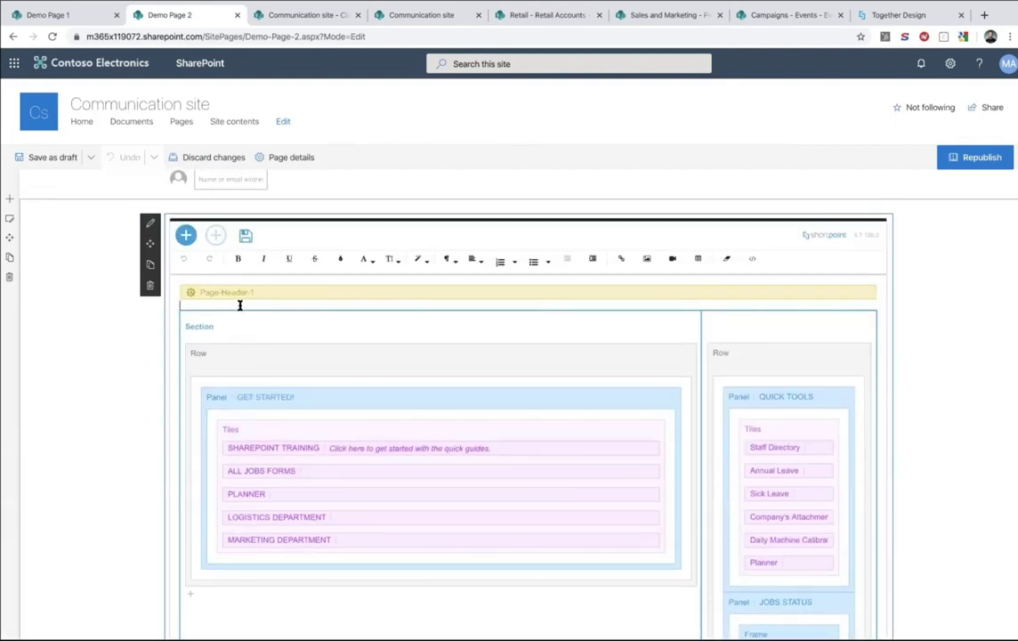
left_click(186, 235)
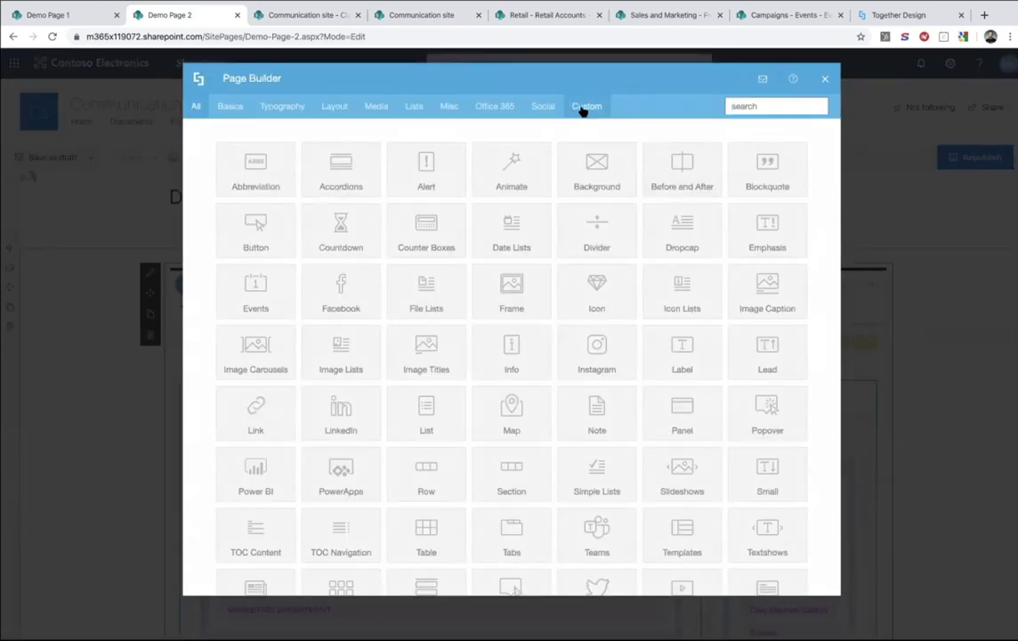
left_click(584, 107)
left_click(357, 180)
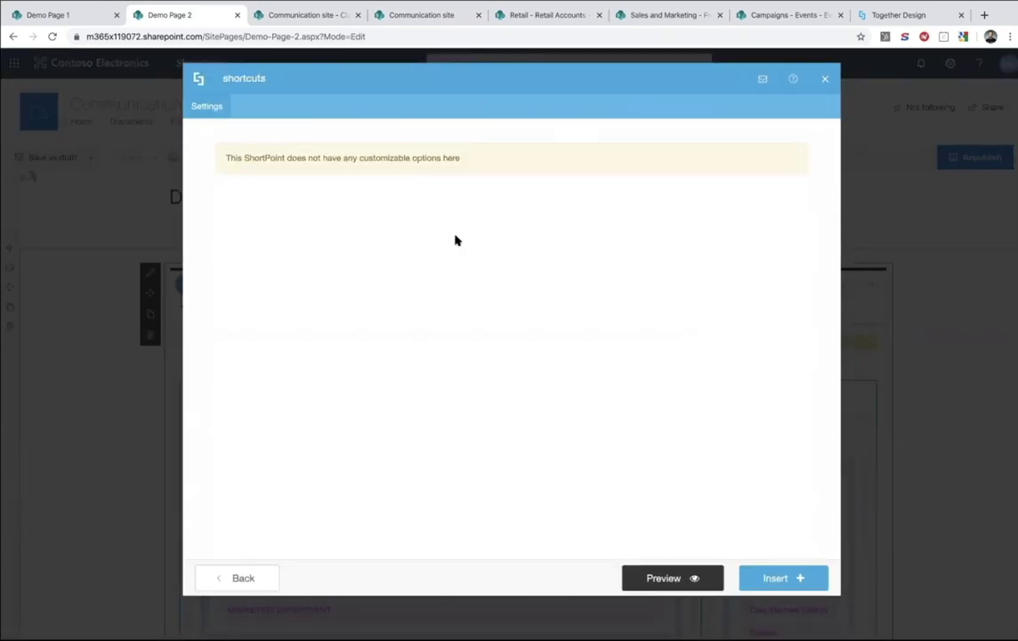
left_click(757, 580)
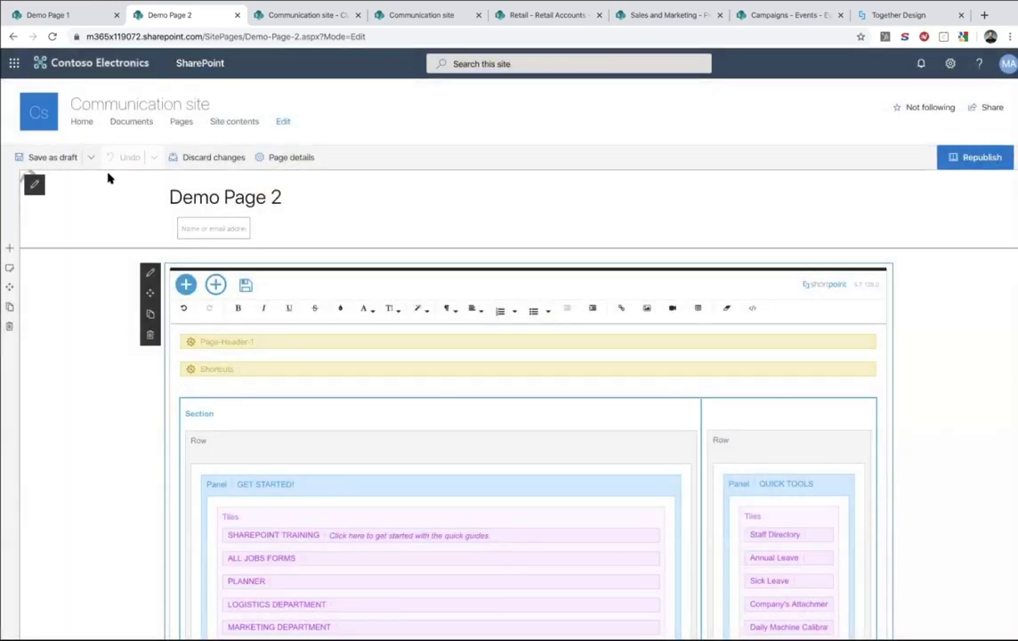
left_click(53, 157)
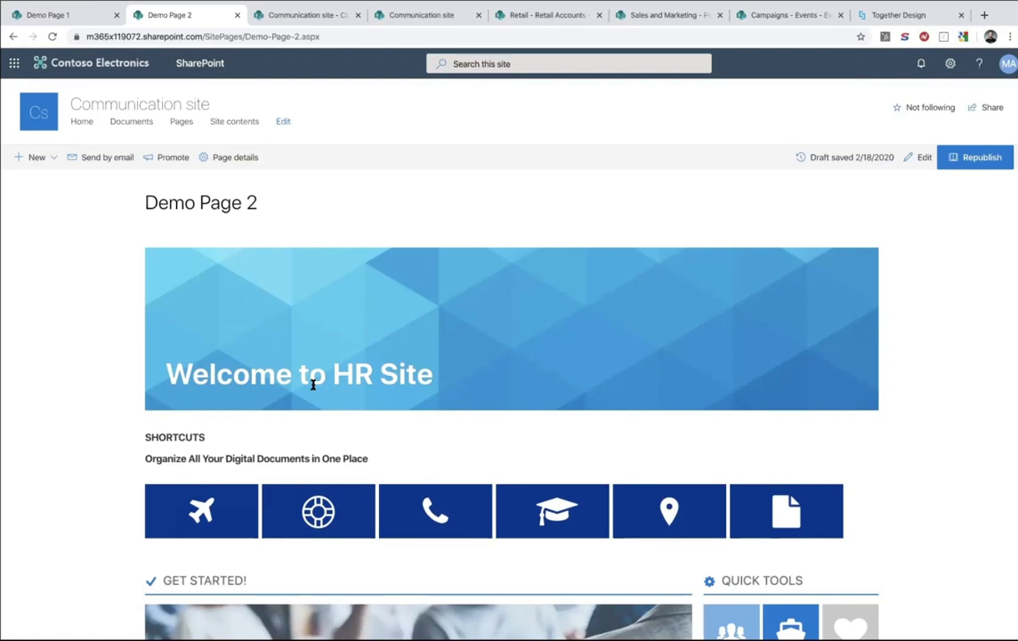
scroll(314, 382, "down", 5)
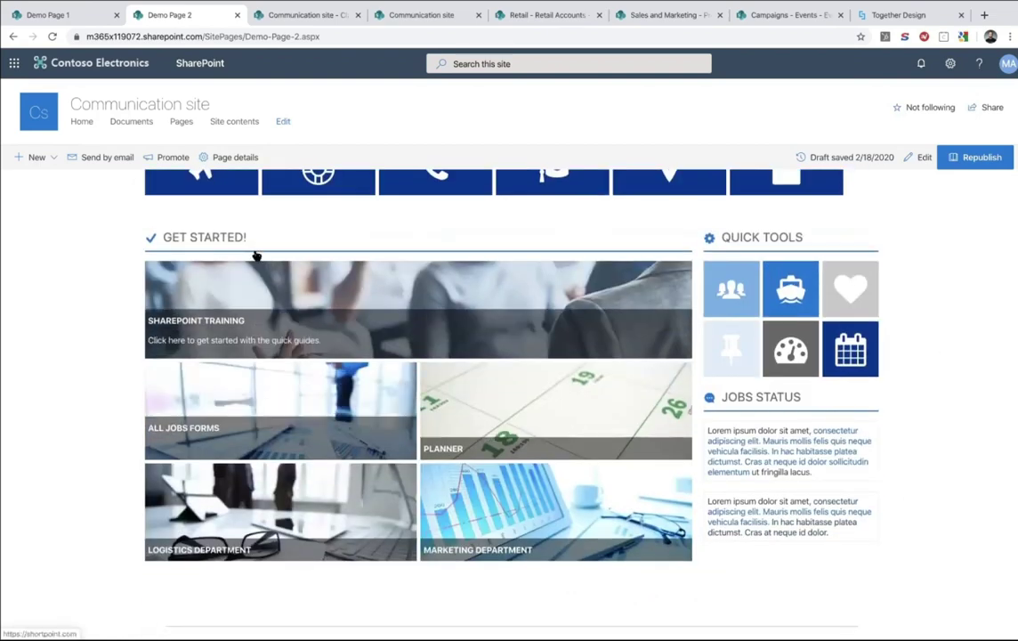
scroll(900, 465, "down", 1)
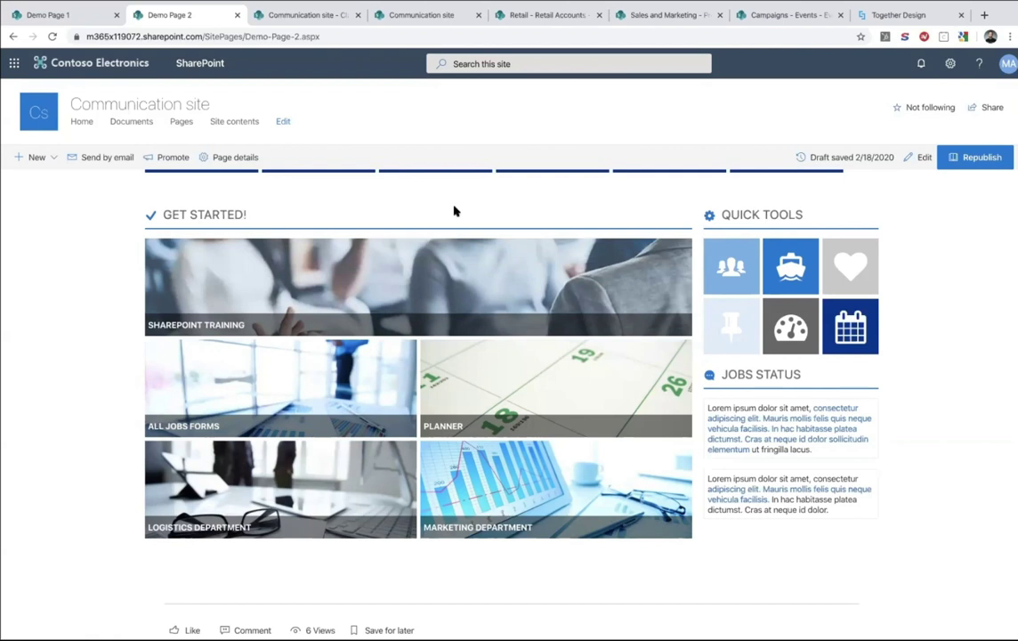
triple_click(177, 208)
left_click(141, 216)
triple_click(733, 213)
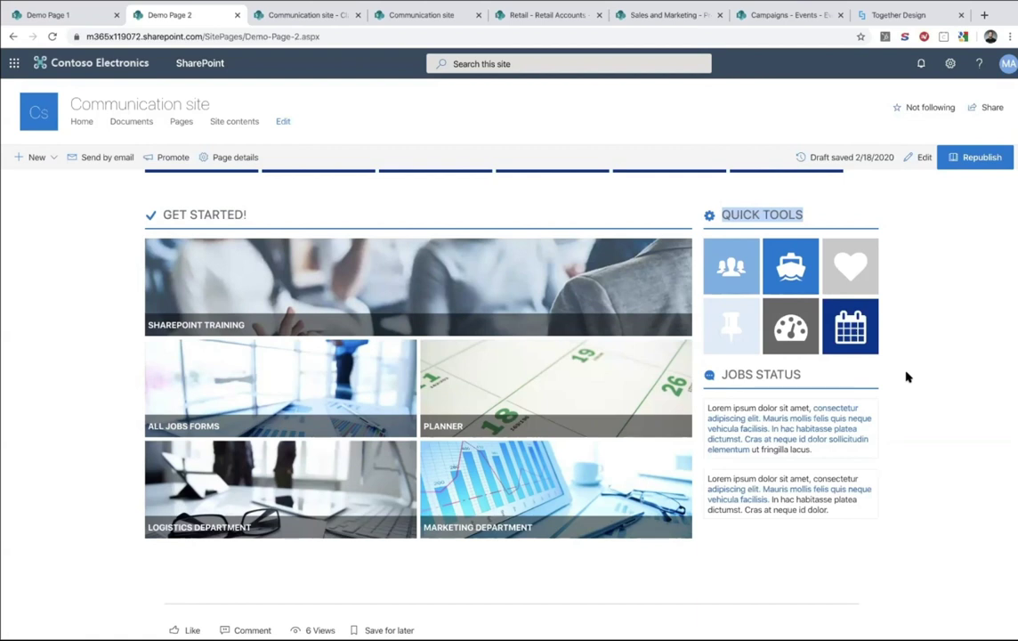
left_click(712, 214)
left_click(913, 158)
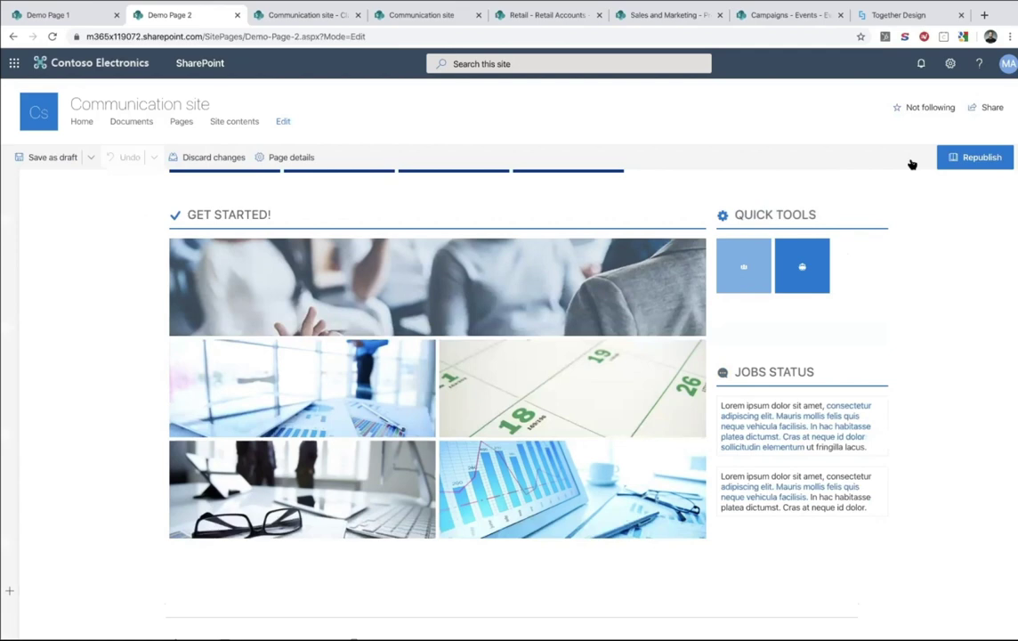
scroll(261, 289, "up", 3)
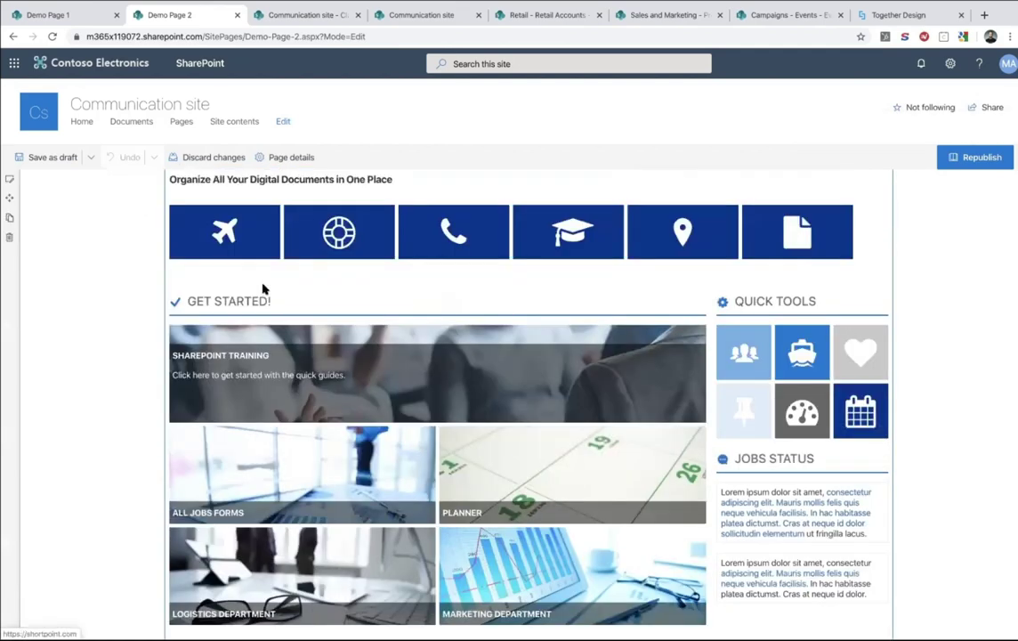
scroll(205, 259, "up", 1)
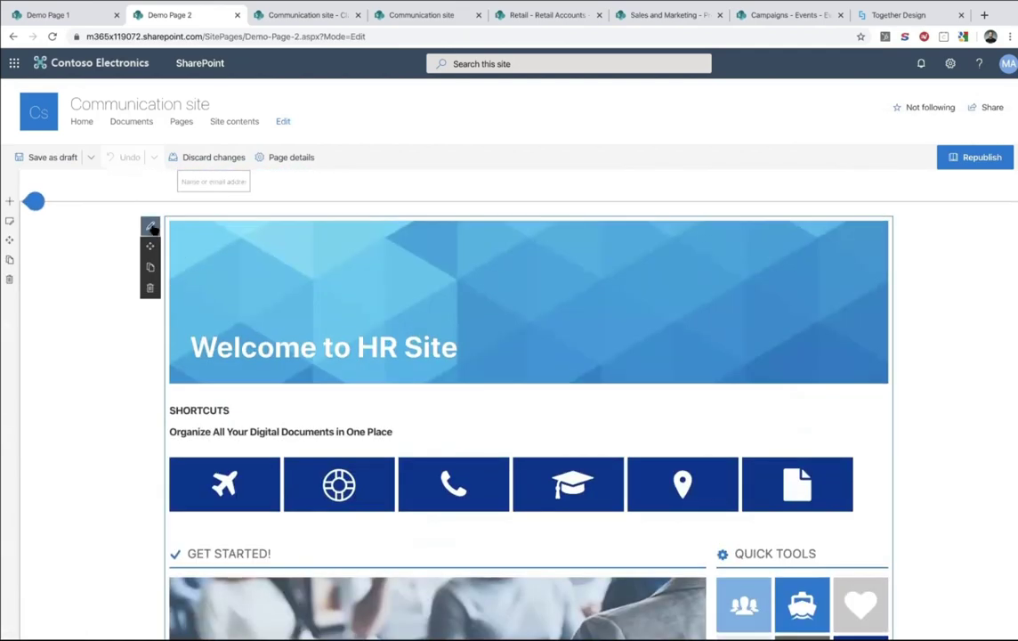
left_click(150, 226)
scroll(318, 409, "down", 3)
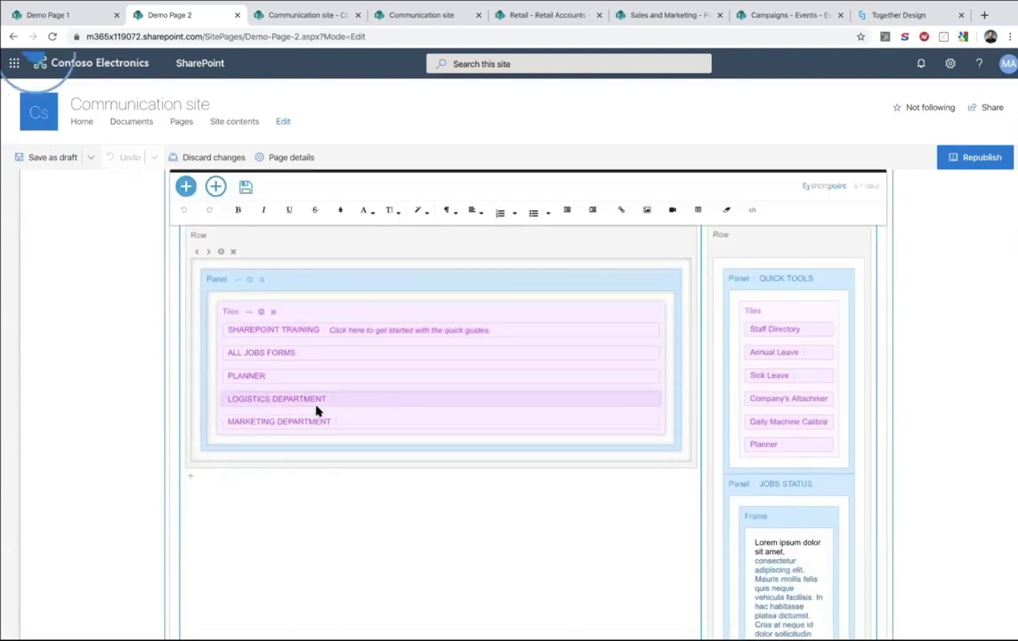
scroll(318, 410, "up", 1)
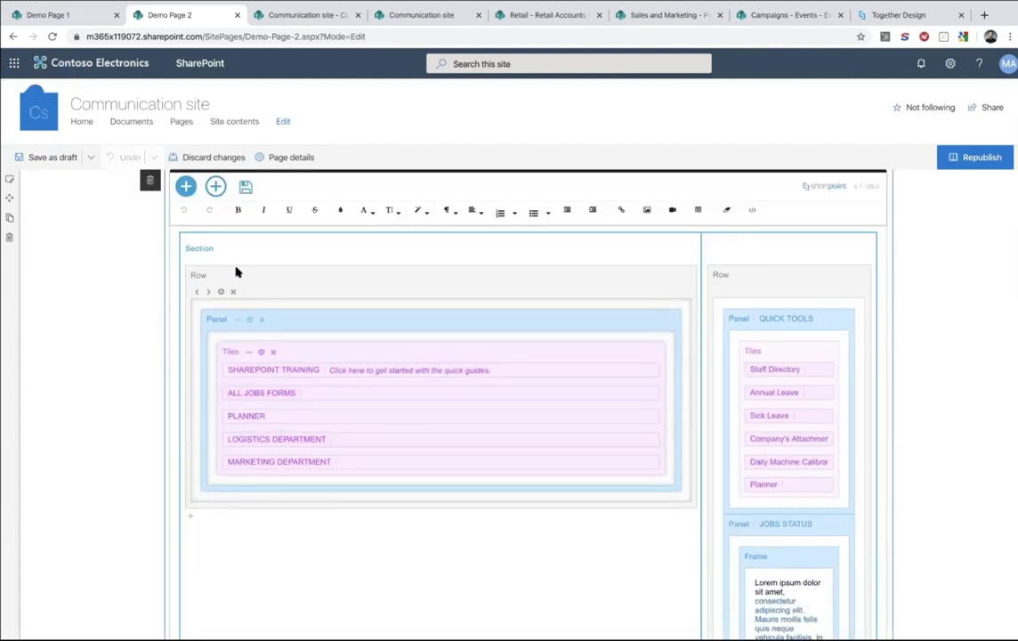
left_click(225, 249)
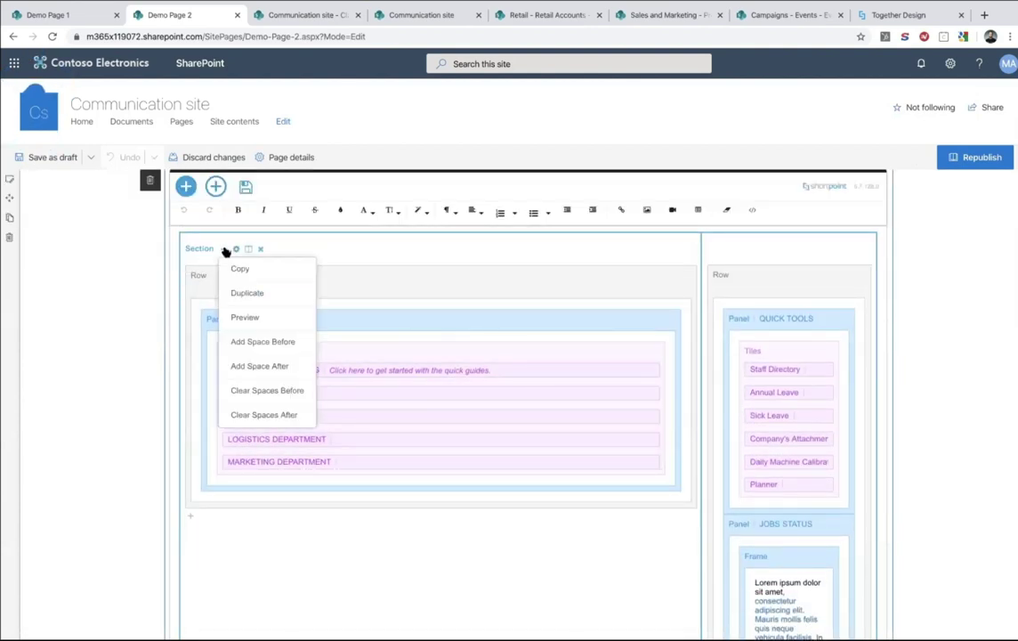
left_click(243, 317)
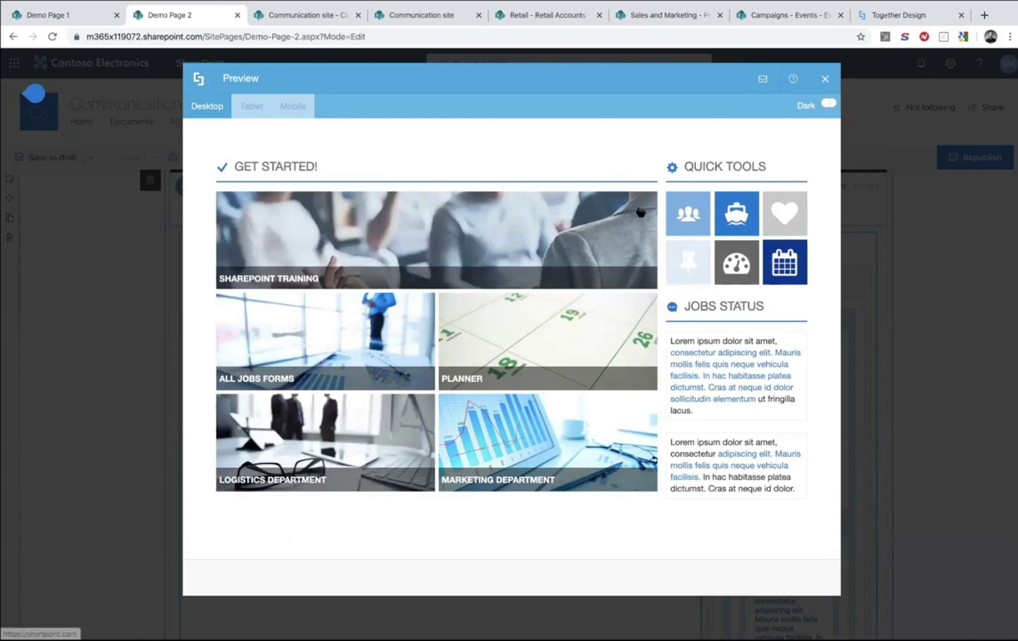
key("Escape")
mouse_move(228, 323)
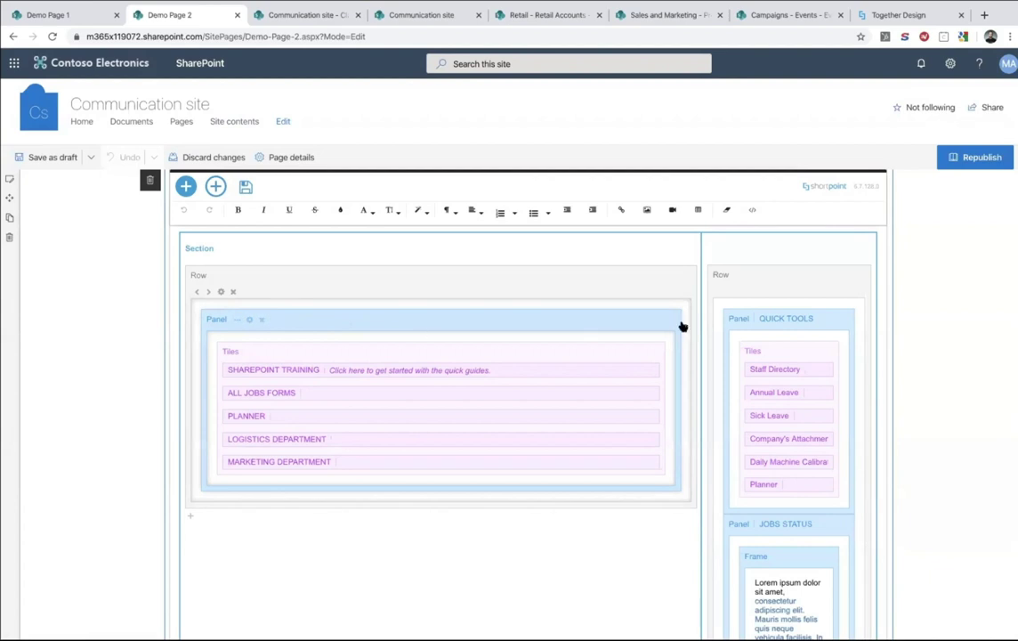
scroll(761, 316, "down", 1)
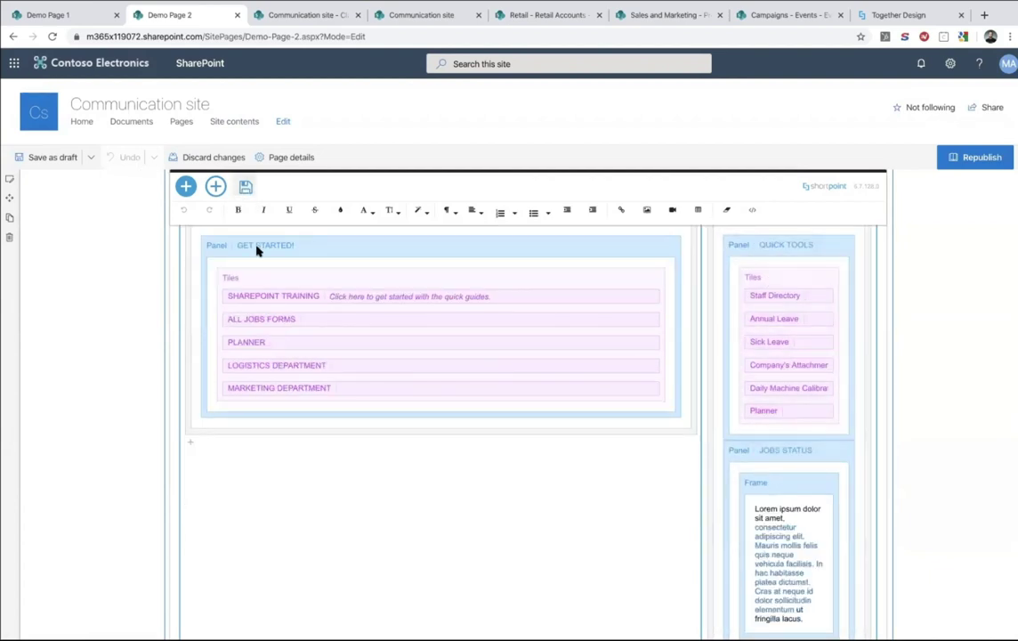
Add a space before the GET STARTED Tiles block, typing test text and an extra blank line
scroll(267, 334, "up", 1)
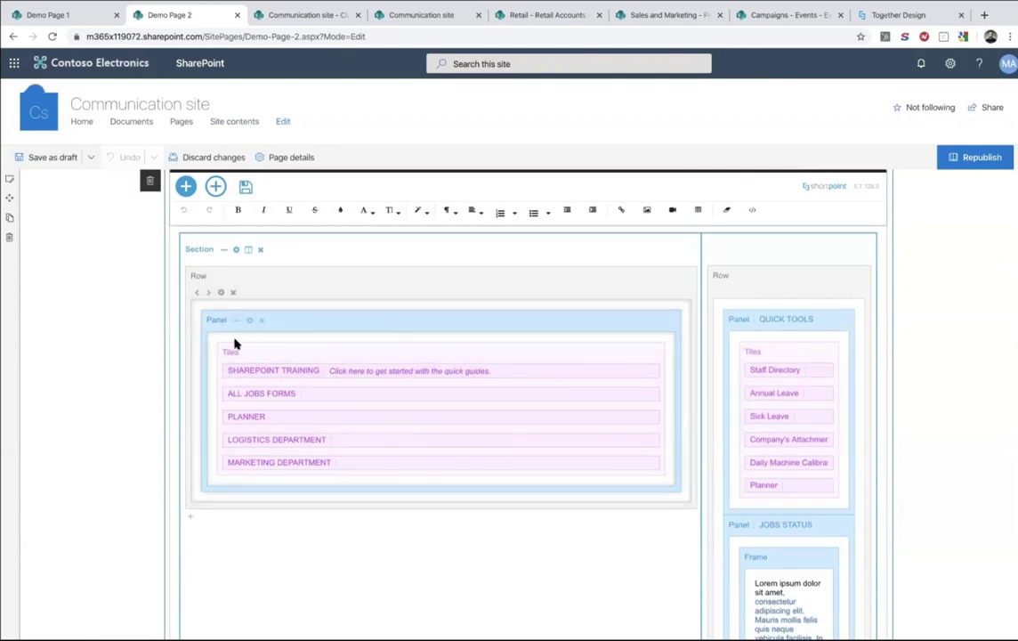
left_click(249, 353)
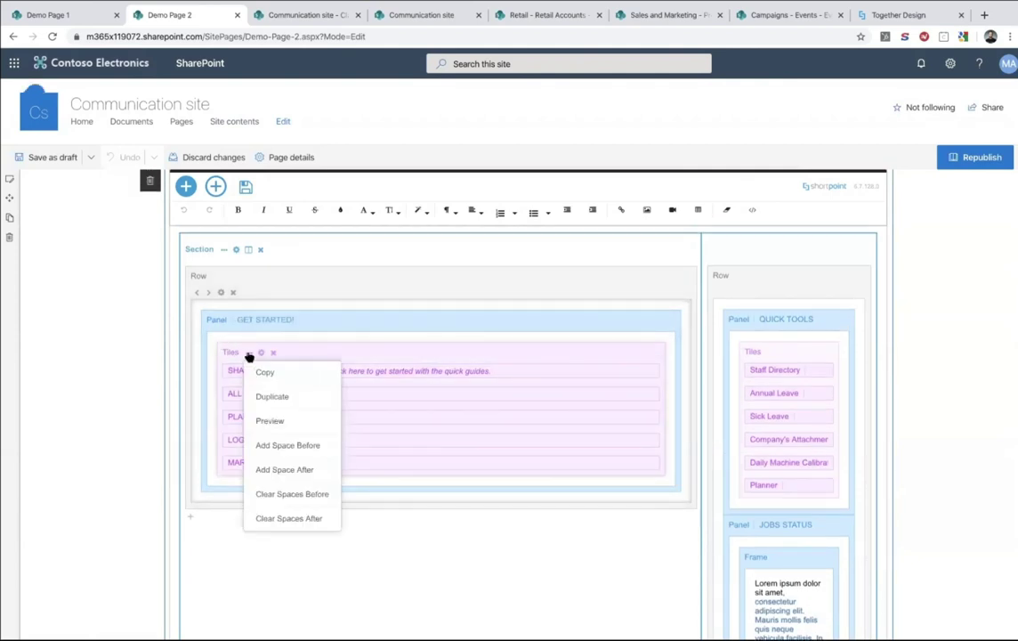
left_click(284, 446)
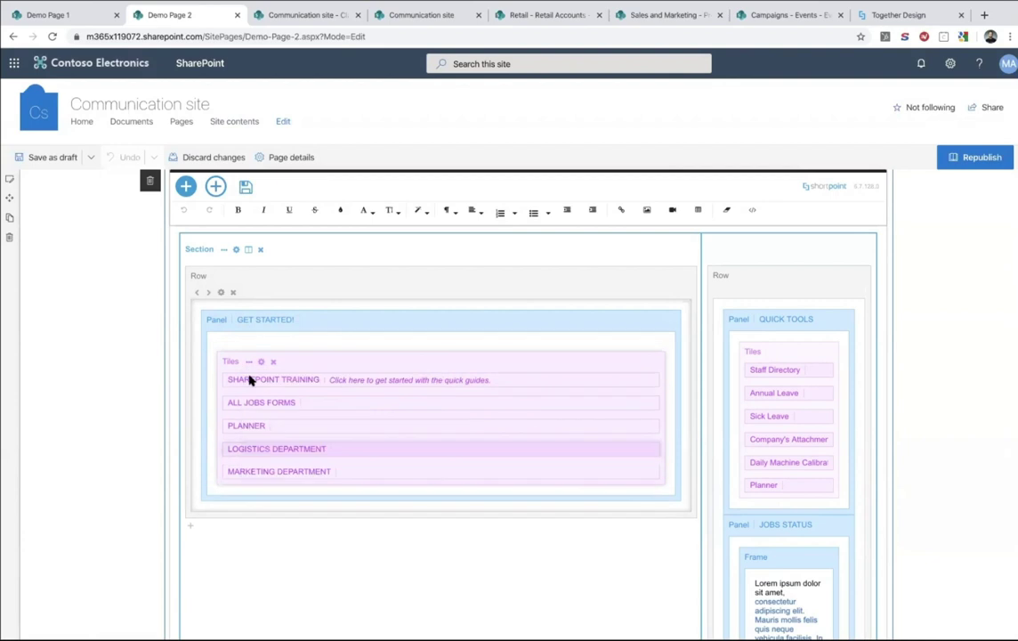
type("jhkgjhkdjfhgkjdfhg")
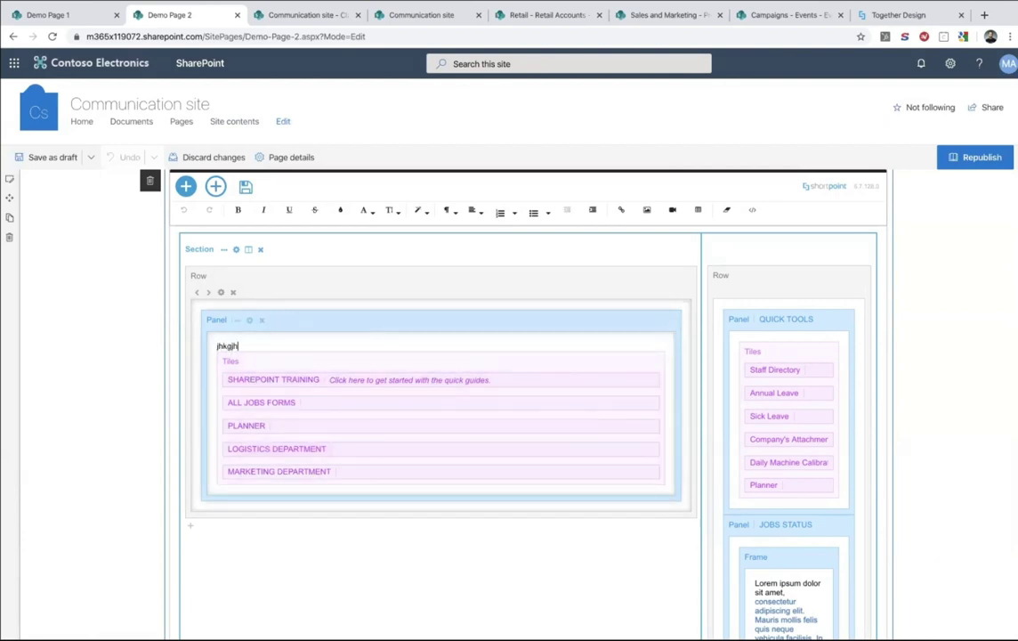
left_click(245, 337)
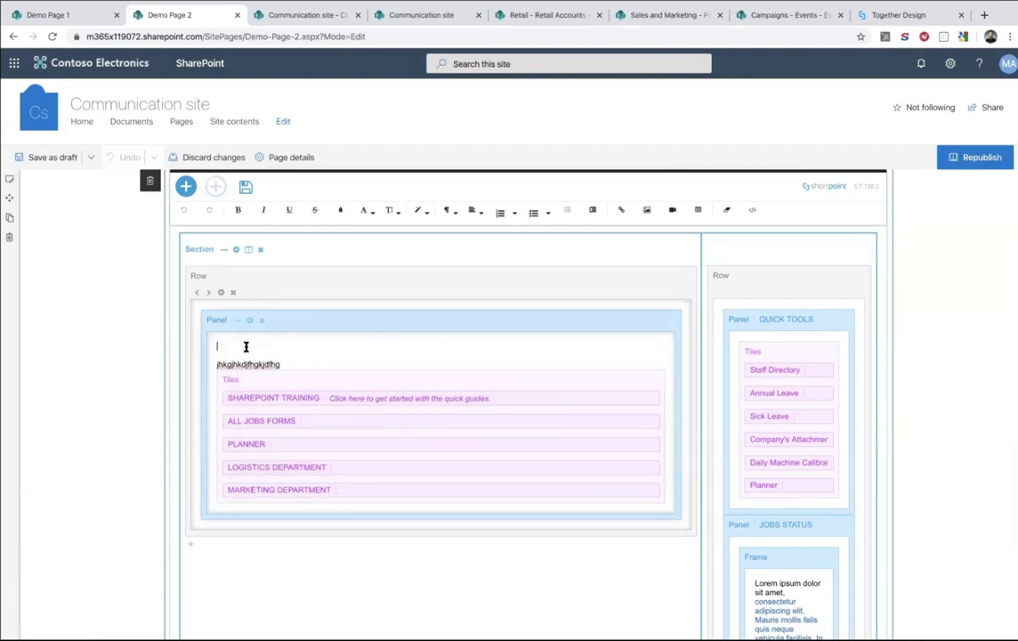
Close the Insert ShortPoint library unused, then delete the test text above the Tiles
left_click(185, 188)
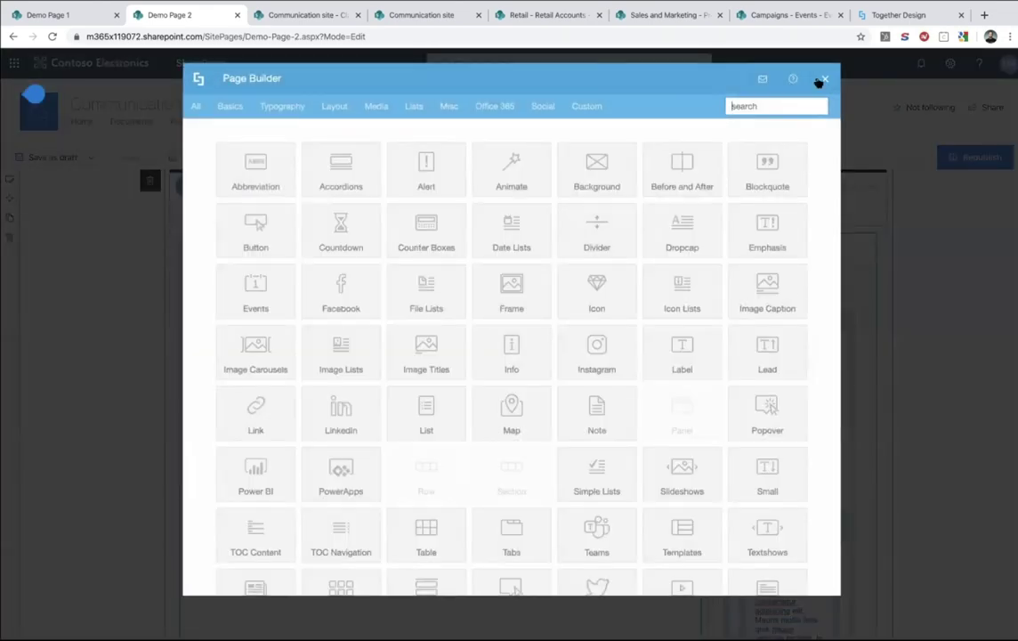
left_click(819, 81)
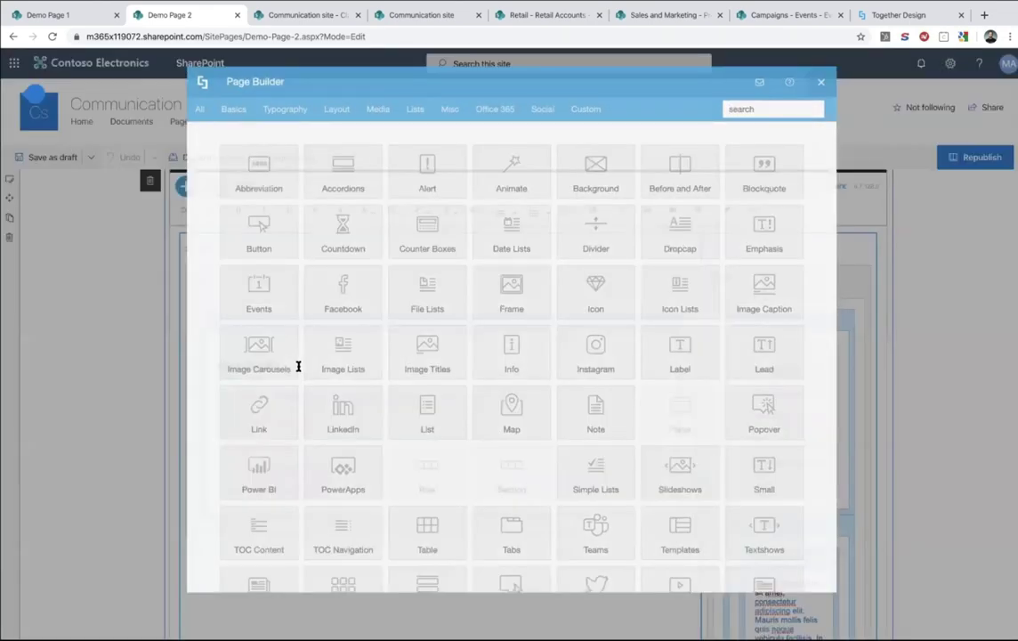
left_click_drag(294, 365, 214, 364)
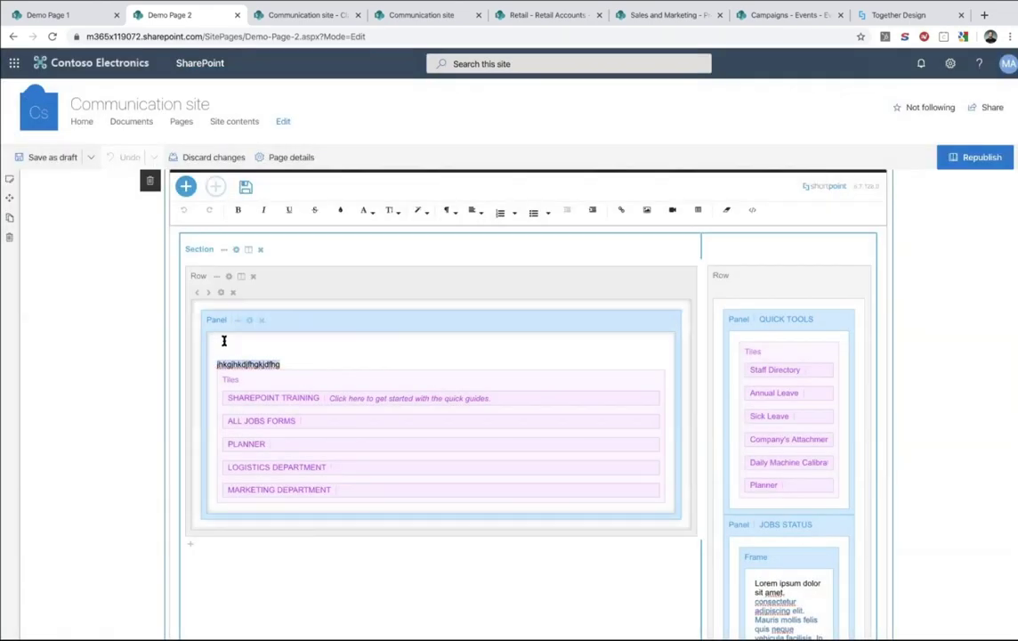
key("Delete")
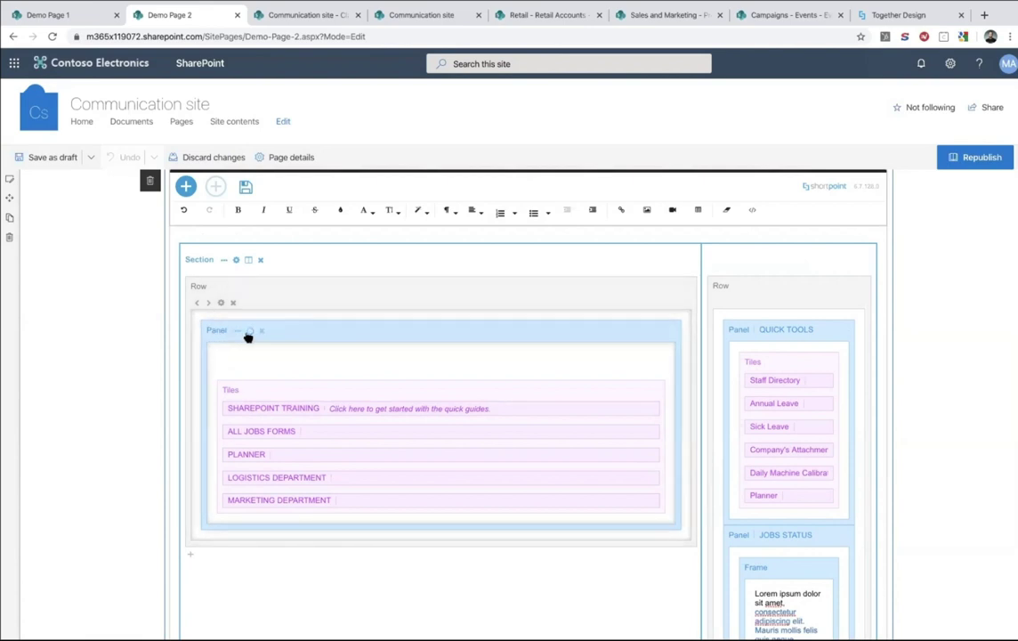
left_click(249, 331)
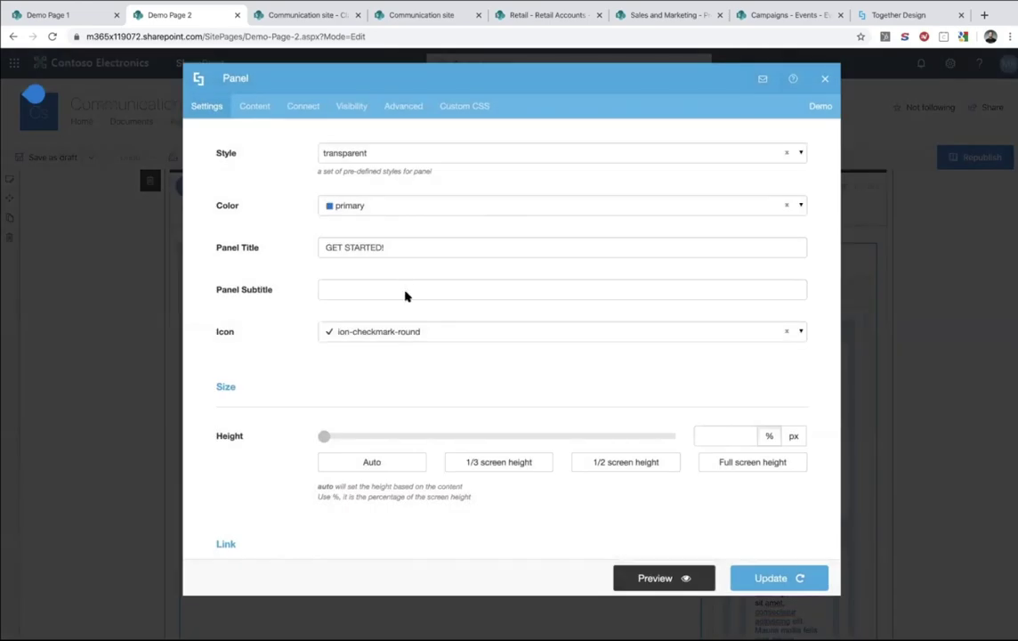
left_click(331, 153)
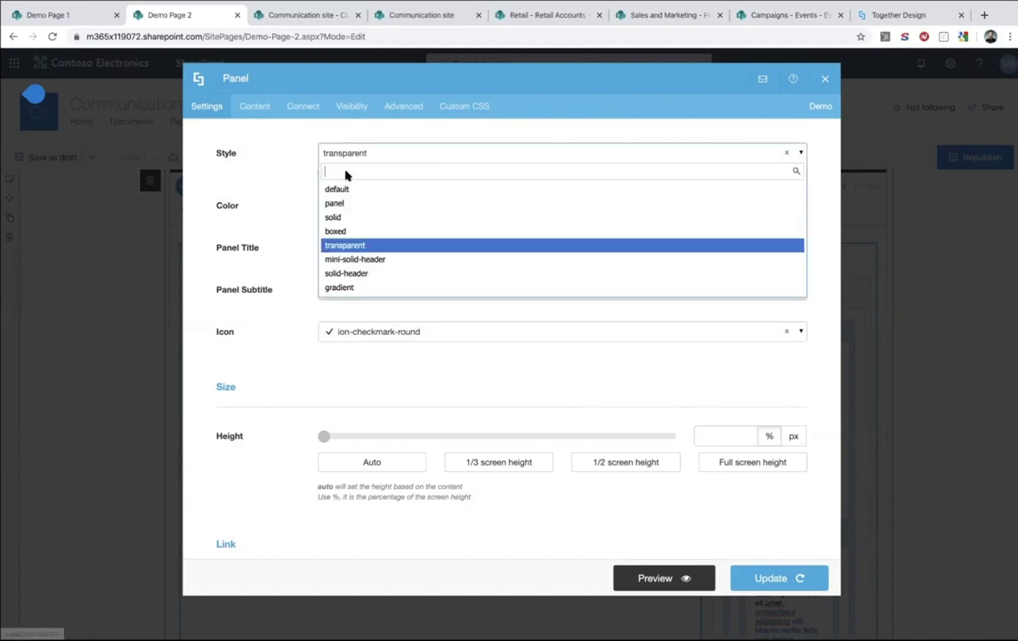
left_click(326, 150)
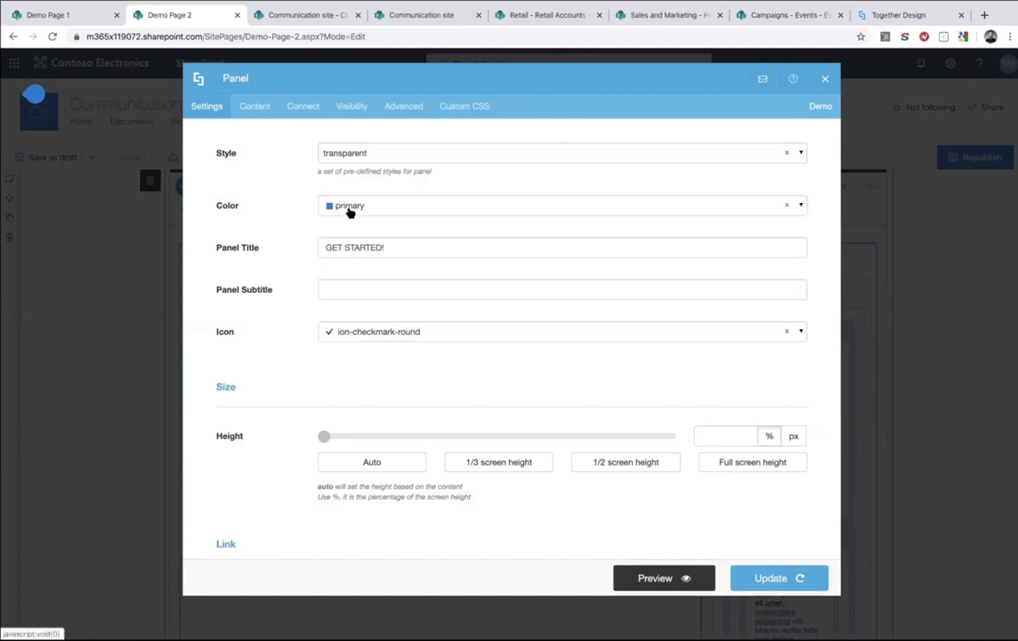
triple_click(369, 242)
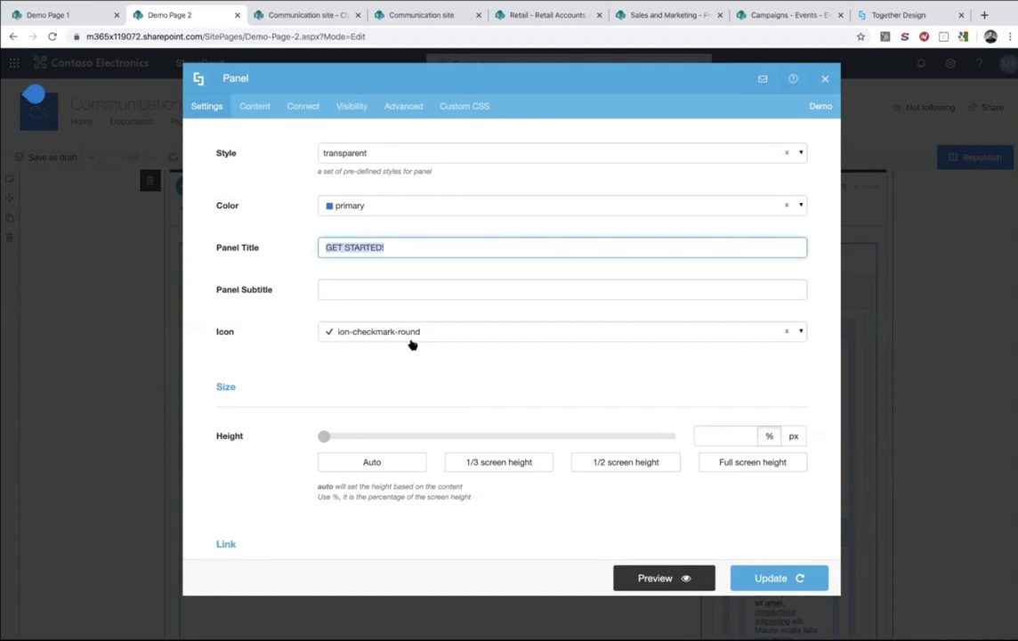
scroll(412, 344, "down", 3)
scroll(383, 312, "up", 3)
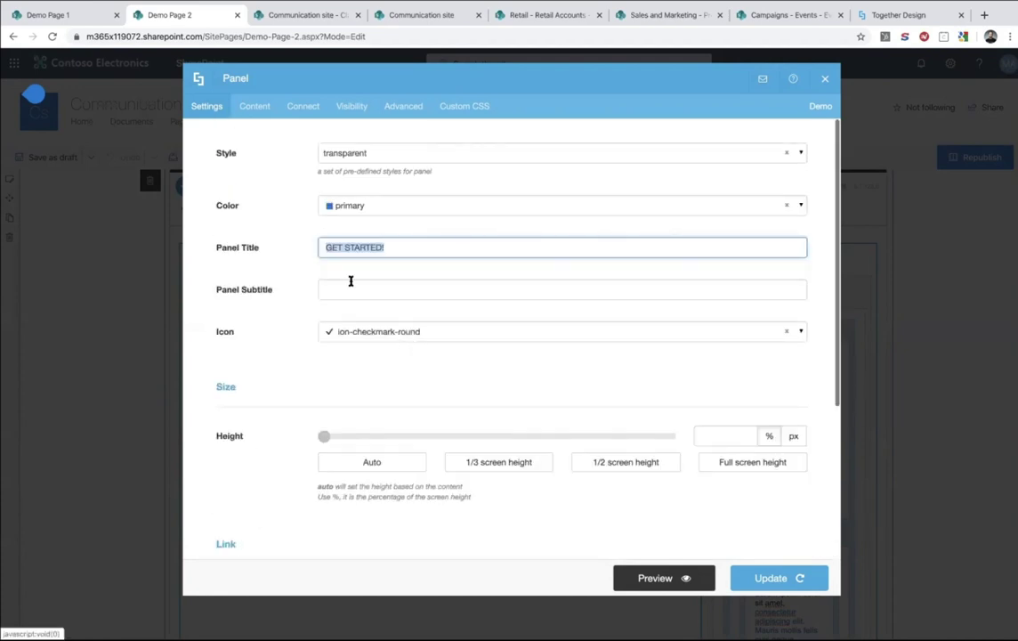
left_click(256, 108)
left_click(297, 107)
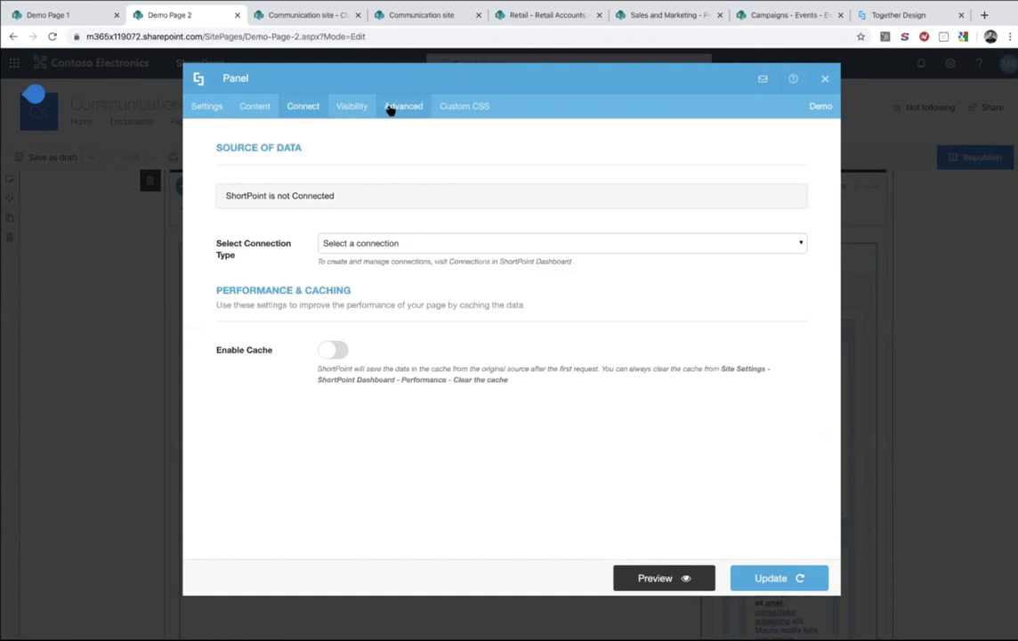
left_click(392, 108)
scroll(477, 325, "down", 5)
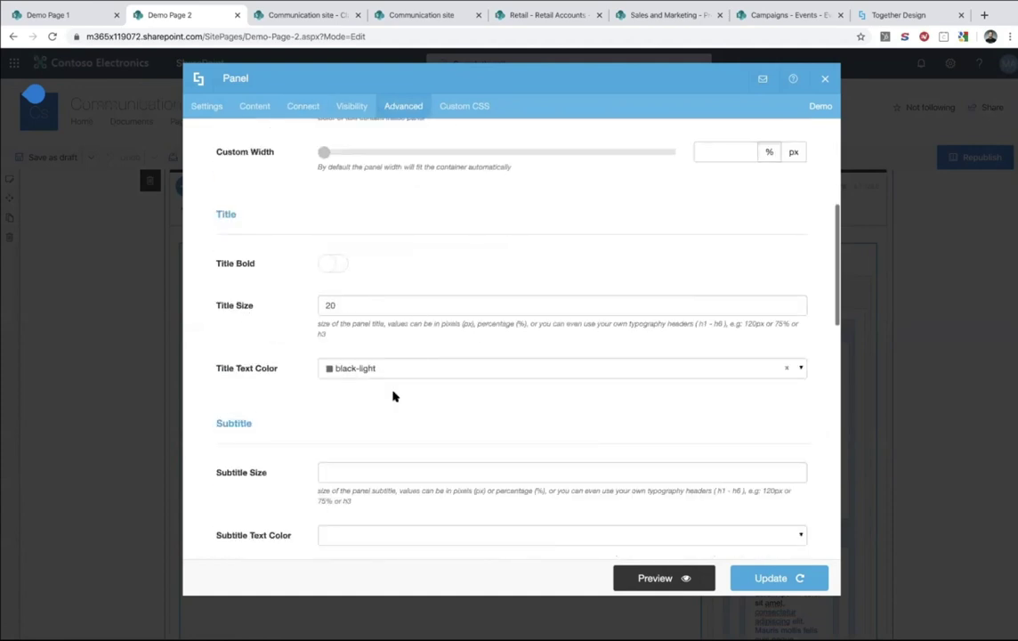
scroll(393, 396, "down", 12)
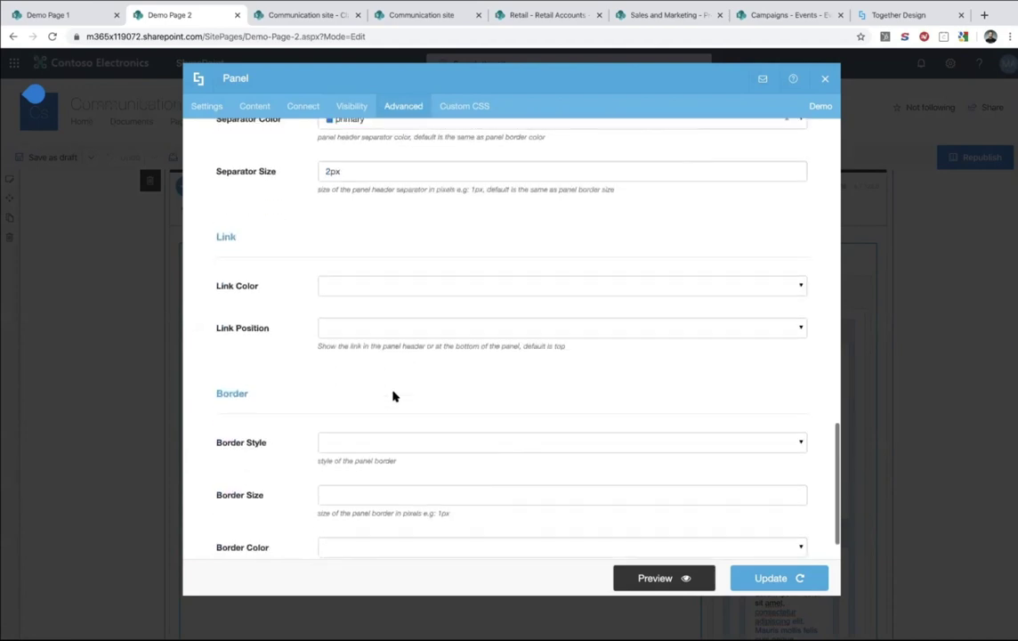
scroll(393, 396, "up", 15)
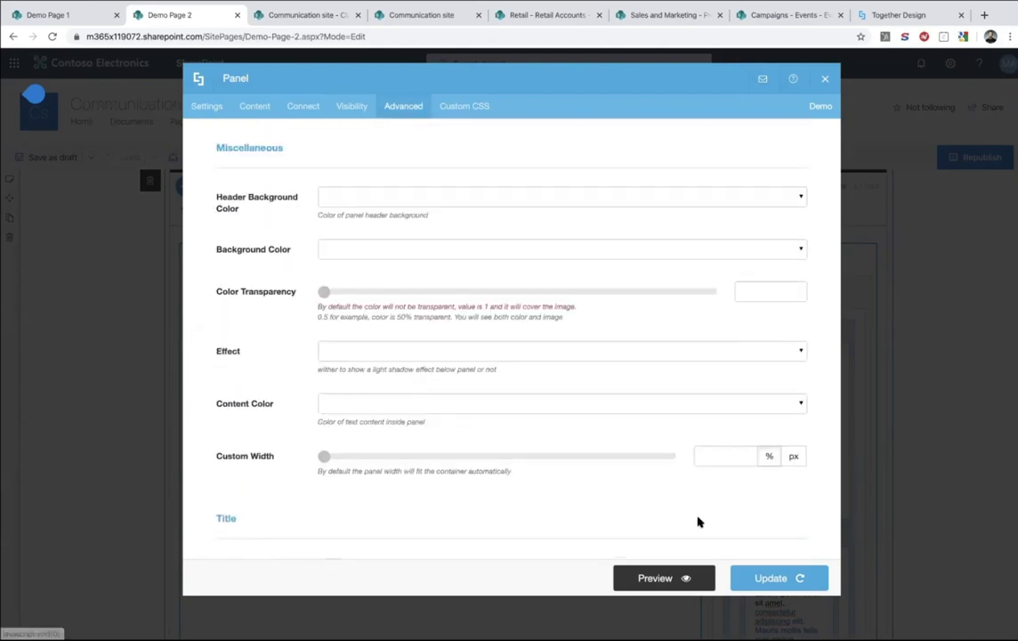
left_click(670, 576)
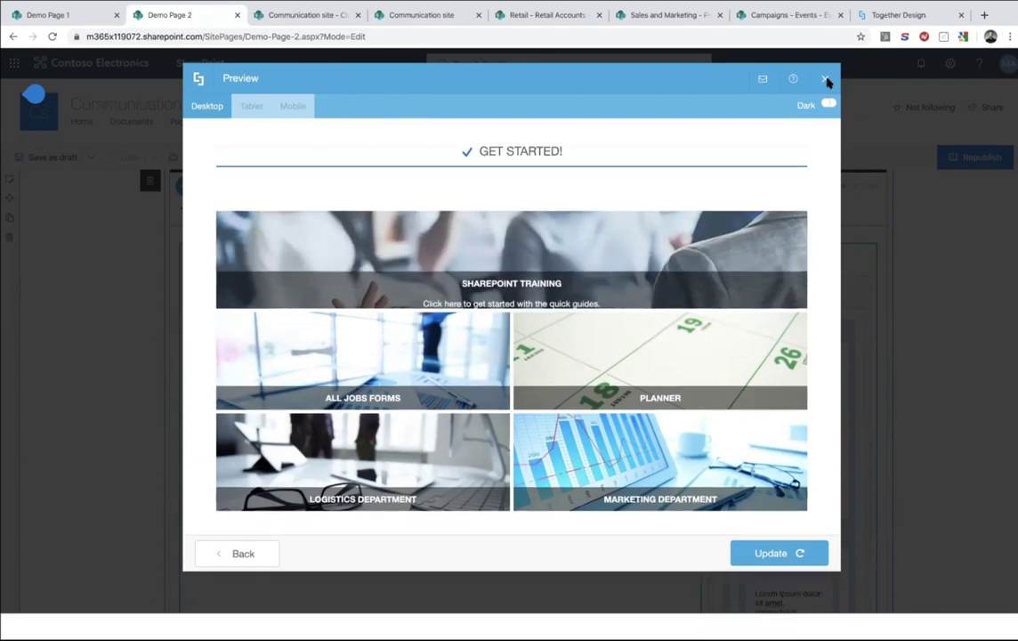
left_click(826, 79)
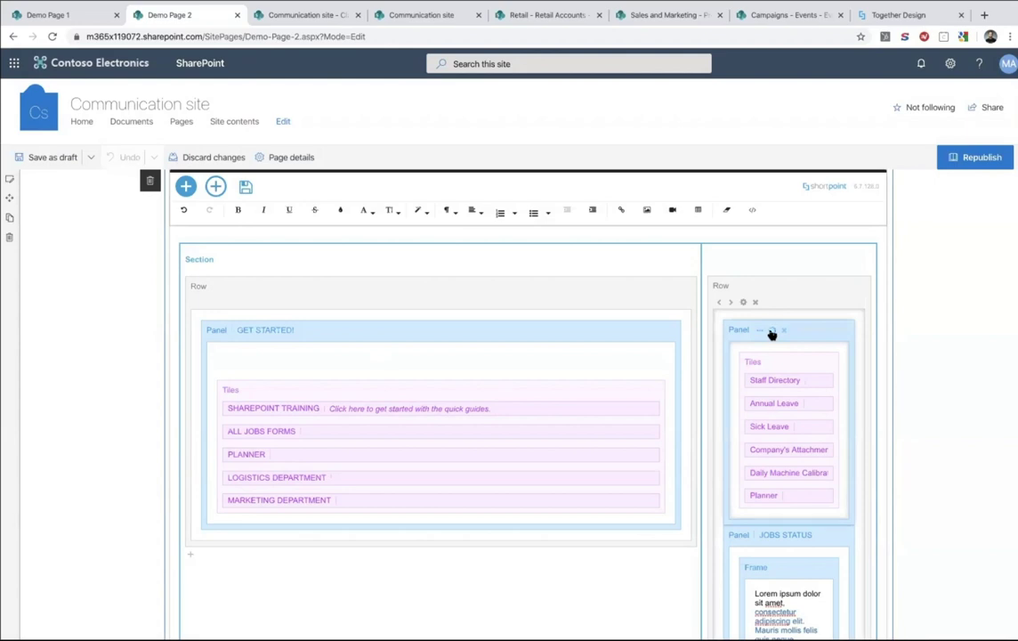
Open the QUICK TOOLS panel's Advanced settings and scroll to its Title section
left_click(772, 332)
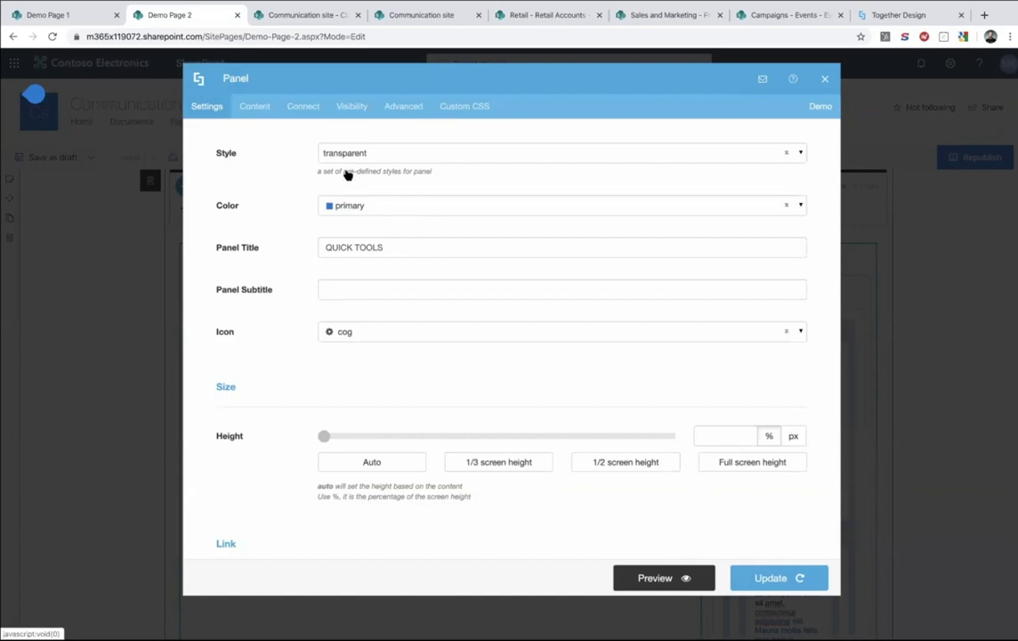
left_click(402, 106)
scroll(403, 422, "down", 3)
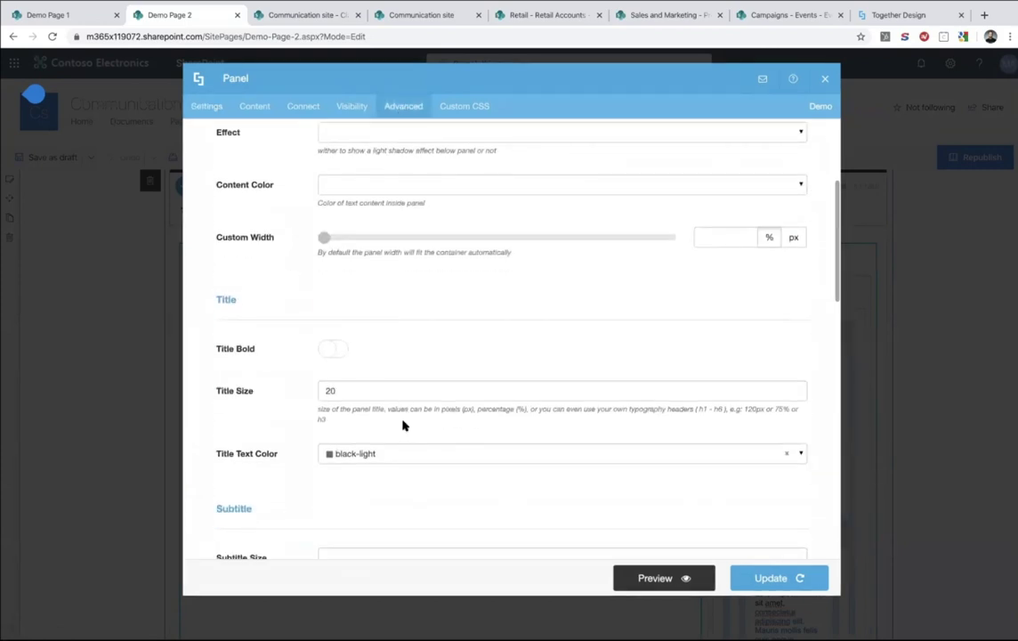
scroll(402, 424, "down", 4)
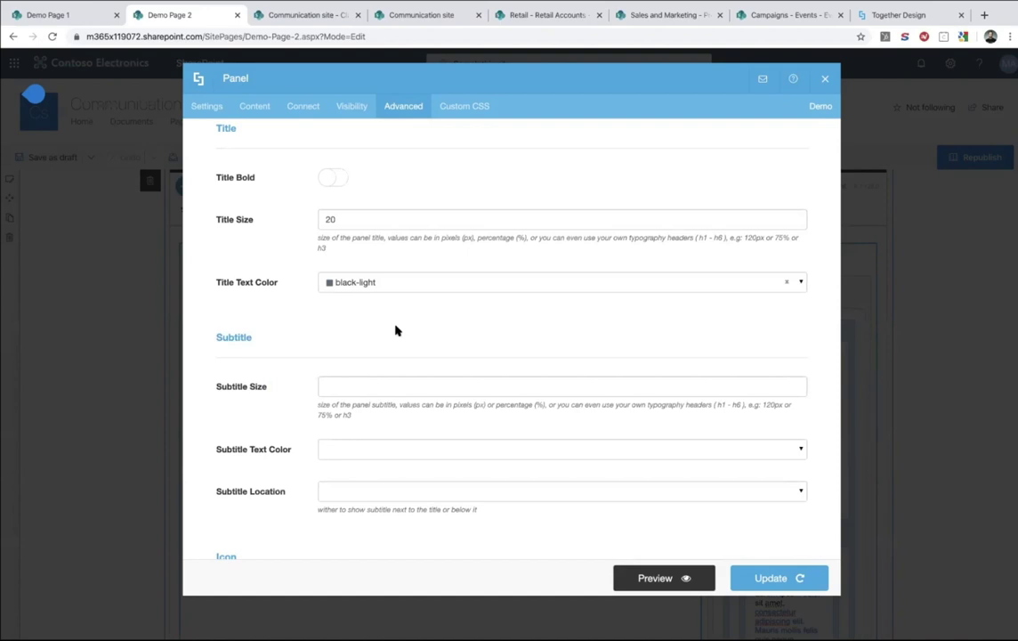
Copy the GET STARTED panel from Demo Page 2 and go to the ShortPoint Generator page
left_click(823, 79)
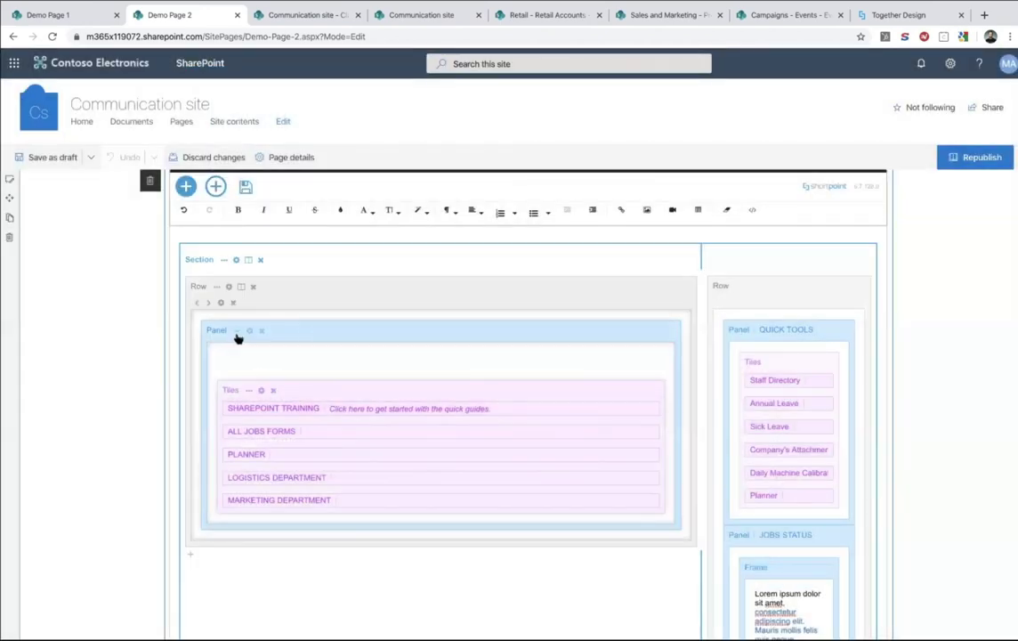
left_click(237, 332)
left_click(255, 375)
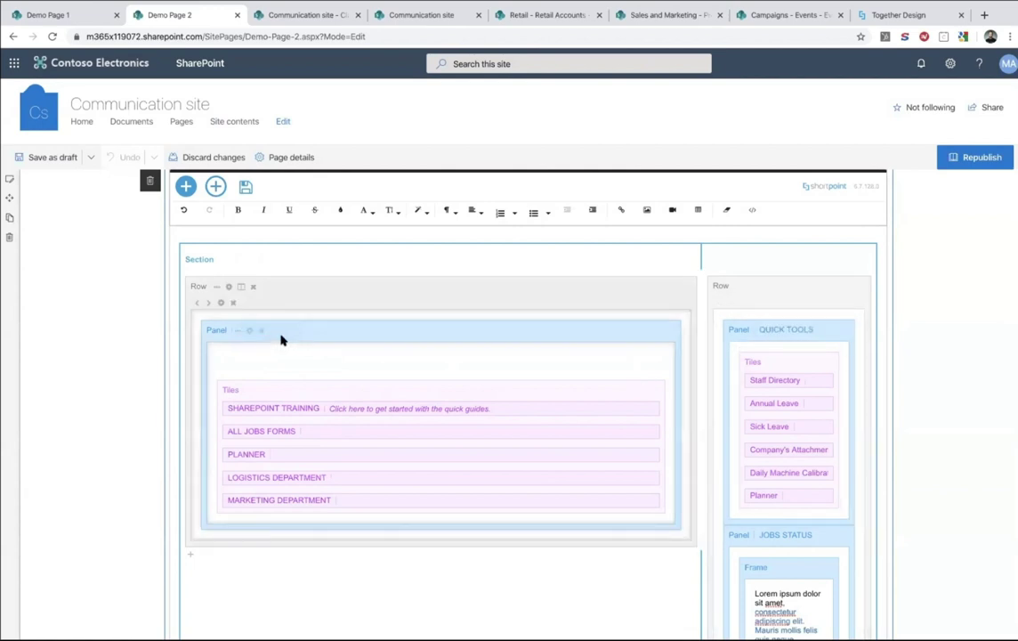
left_click(237, 331)
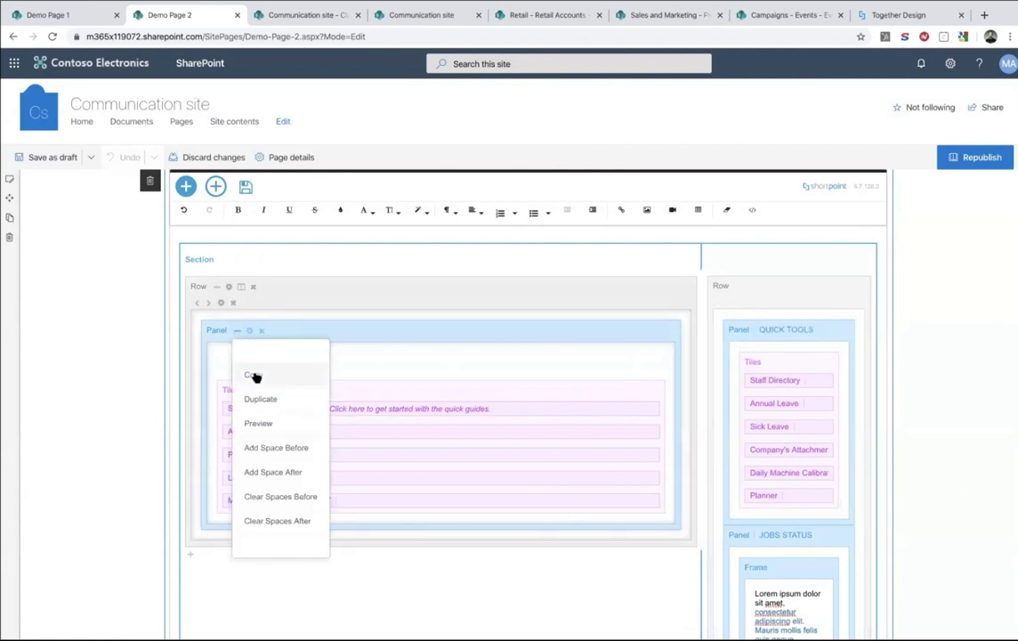
left_click(255, 373)
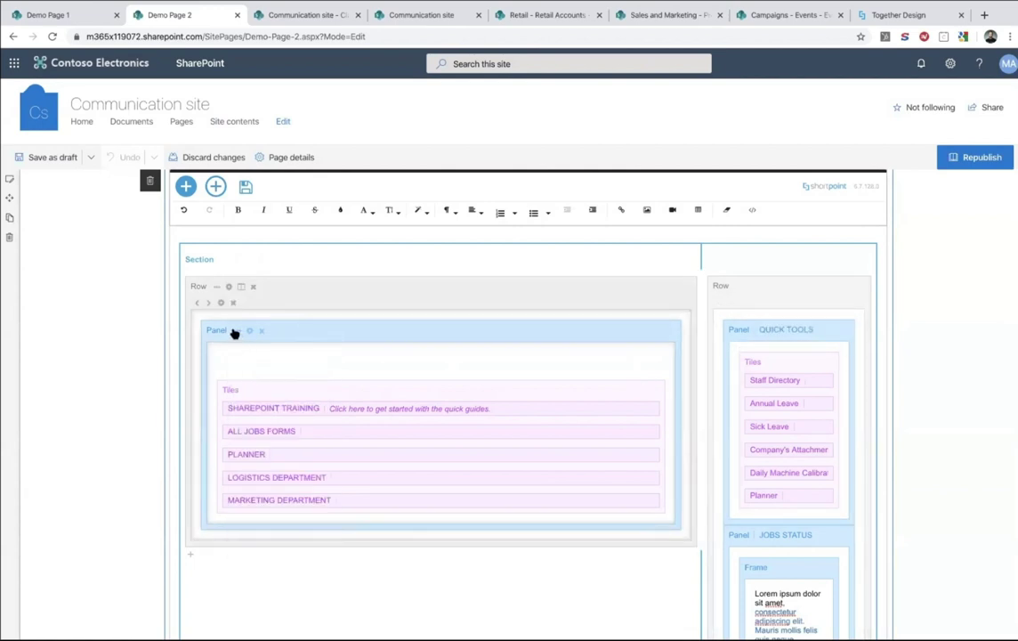
left_click(236, 330)
left_click(258, 371)
left_click(237, 330)
left_click(256, 374)
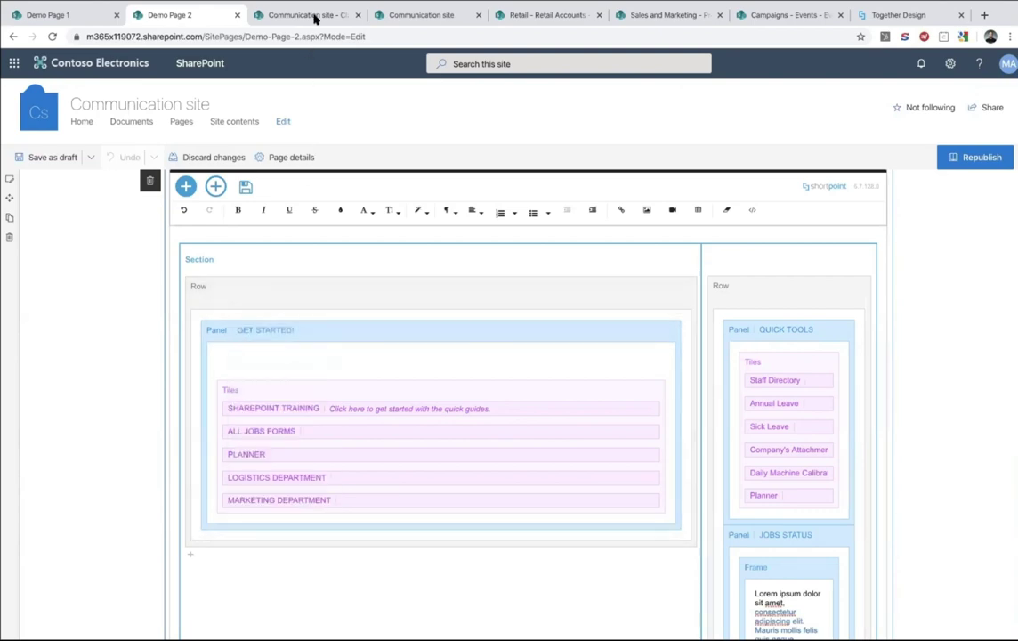
left_click(312, 15)
left_click(392, 15)
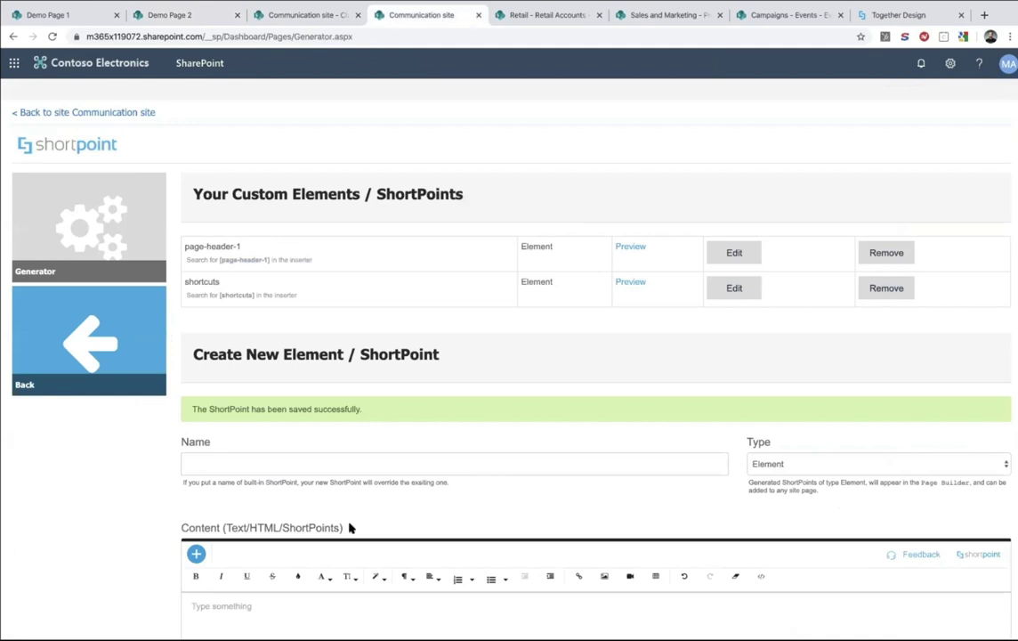
Paste the copied panel into the new element's content and delete its Tiles list
scroll(329, 521, "down", 3)
right_click(254, 350)
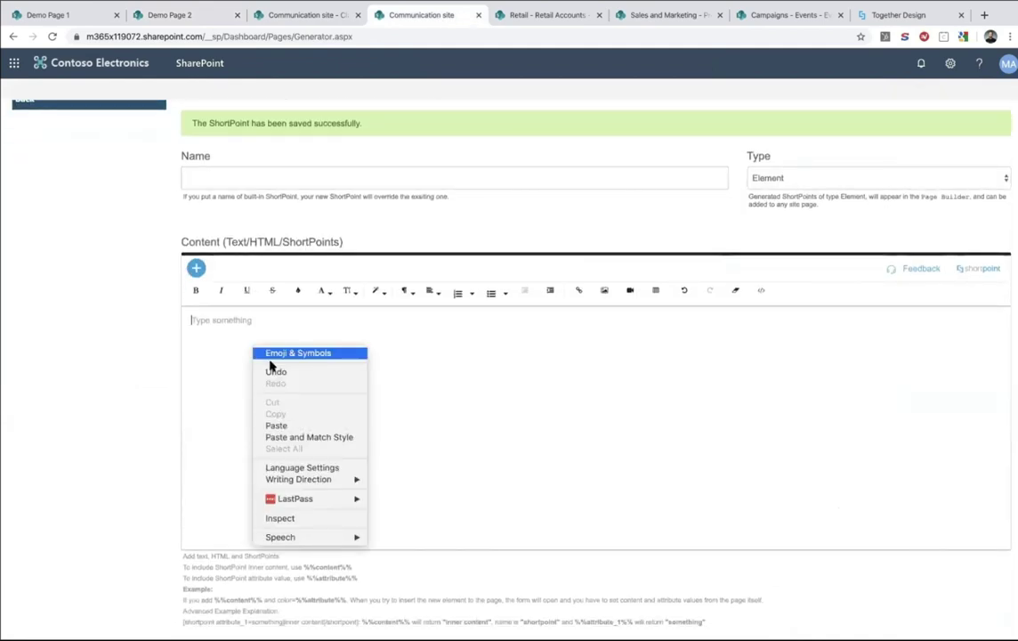
left_click(287, 426)
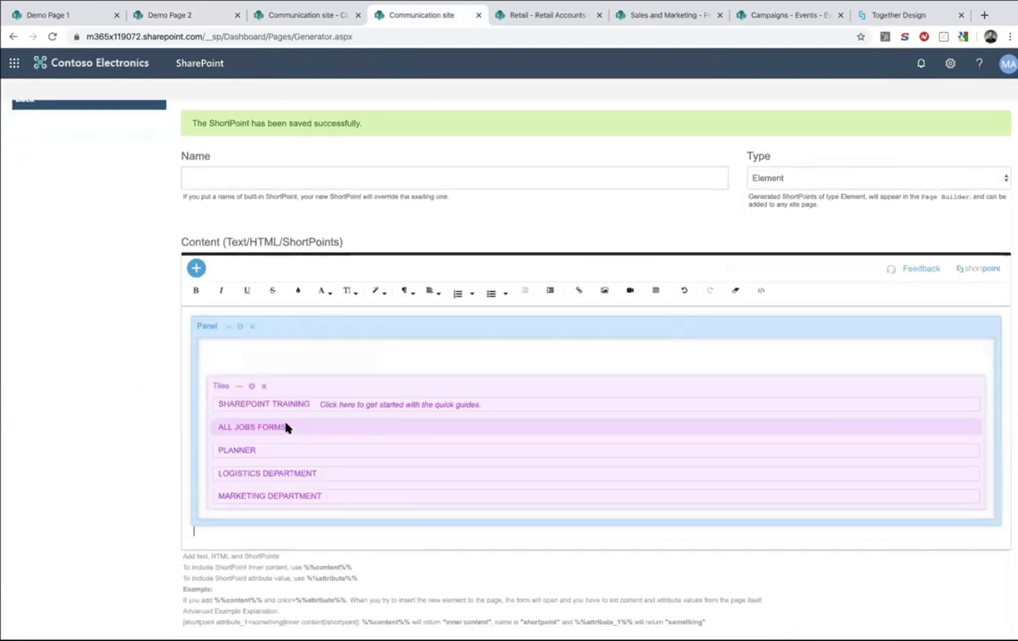
left_click(263, 387)
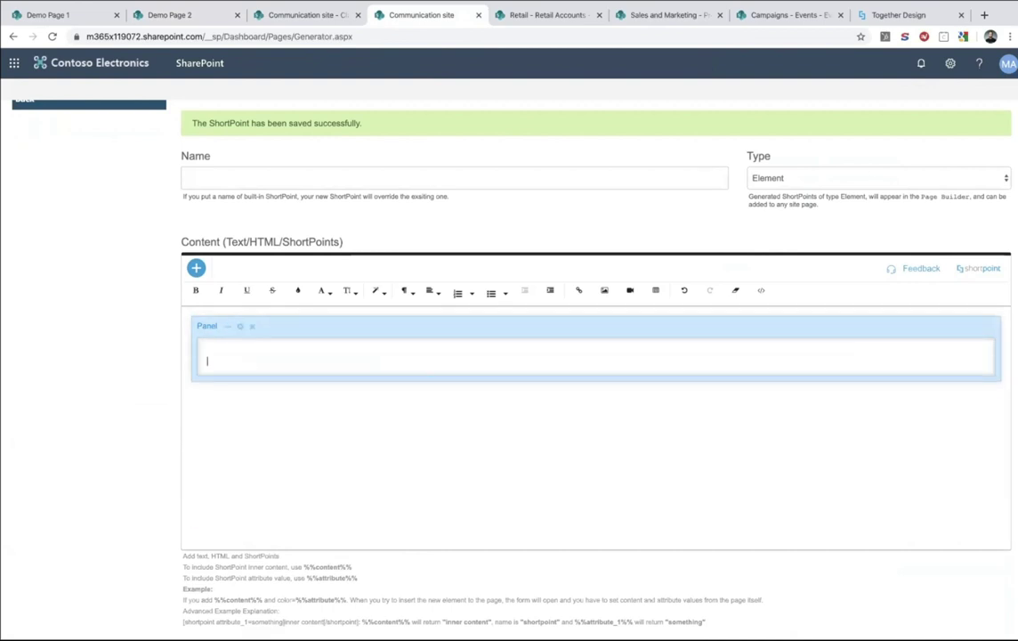
mouse_move(235, 336)
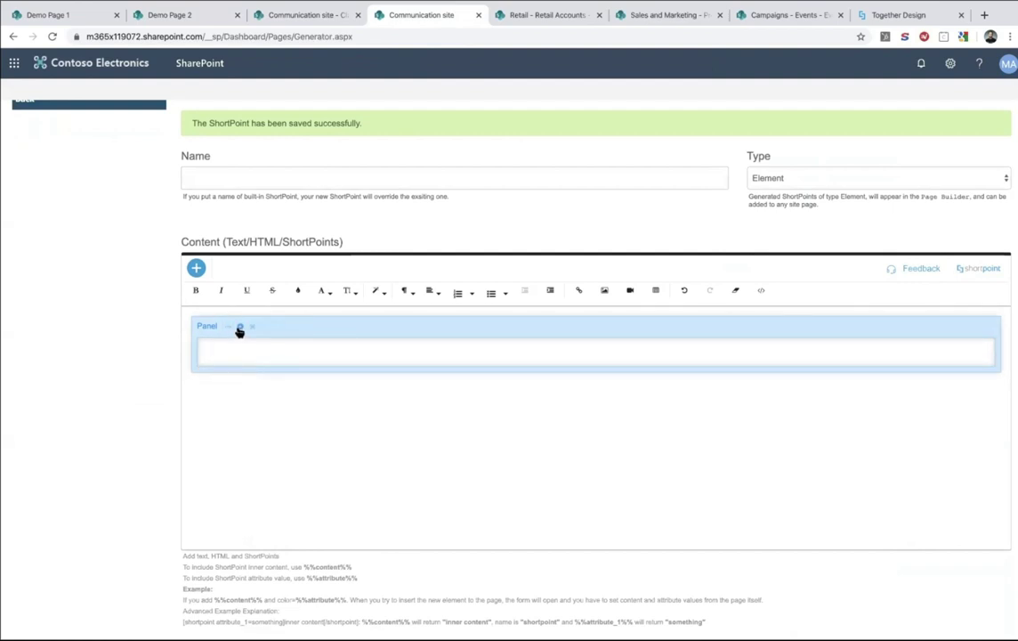
In the pasted panel's settings, replace the GET STARTED! title with %%box_title%%
left_click(239, 328)
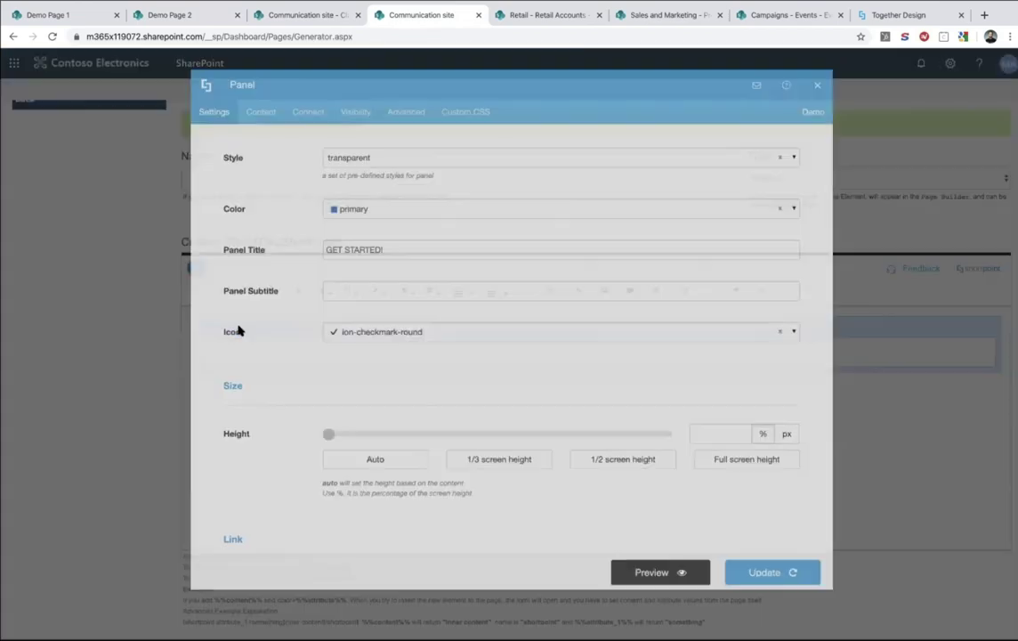
left_click(356, 155)
left_click(357, 155)
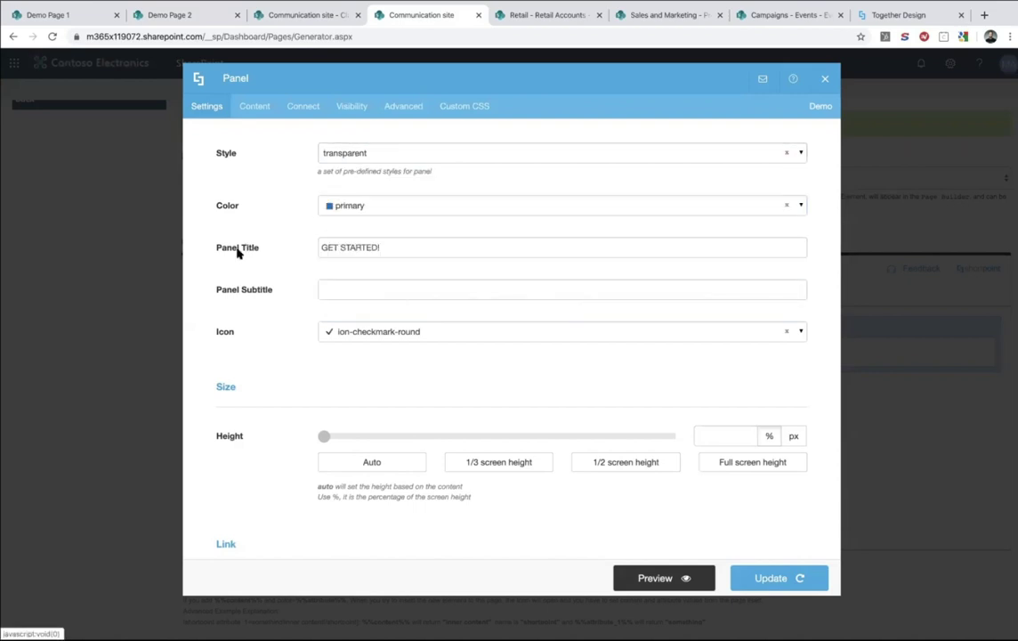
triple_click(378, 249)
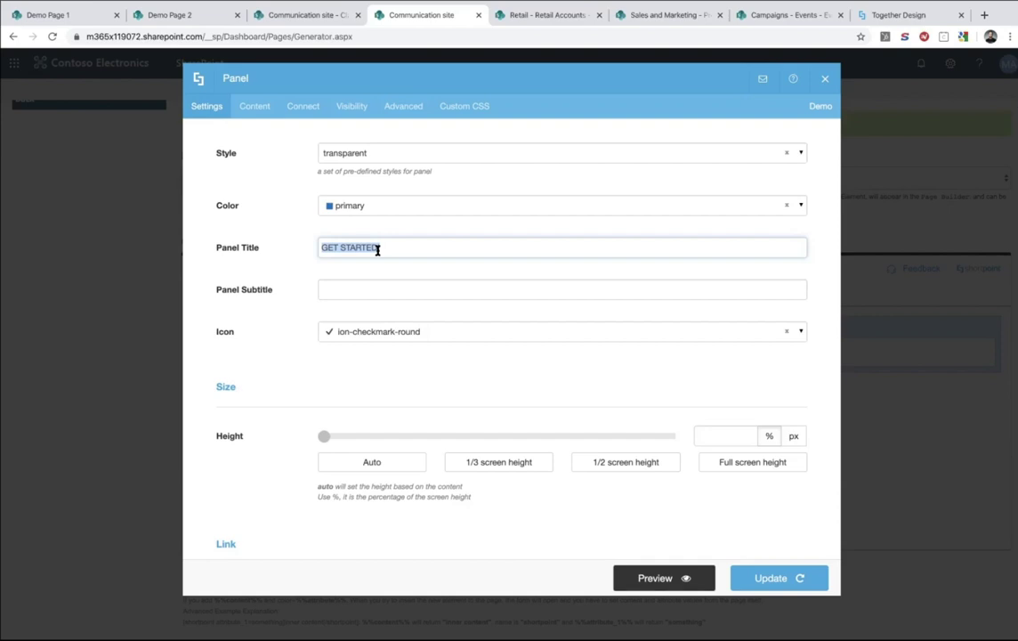
type("%%")
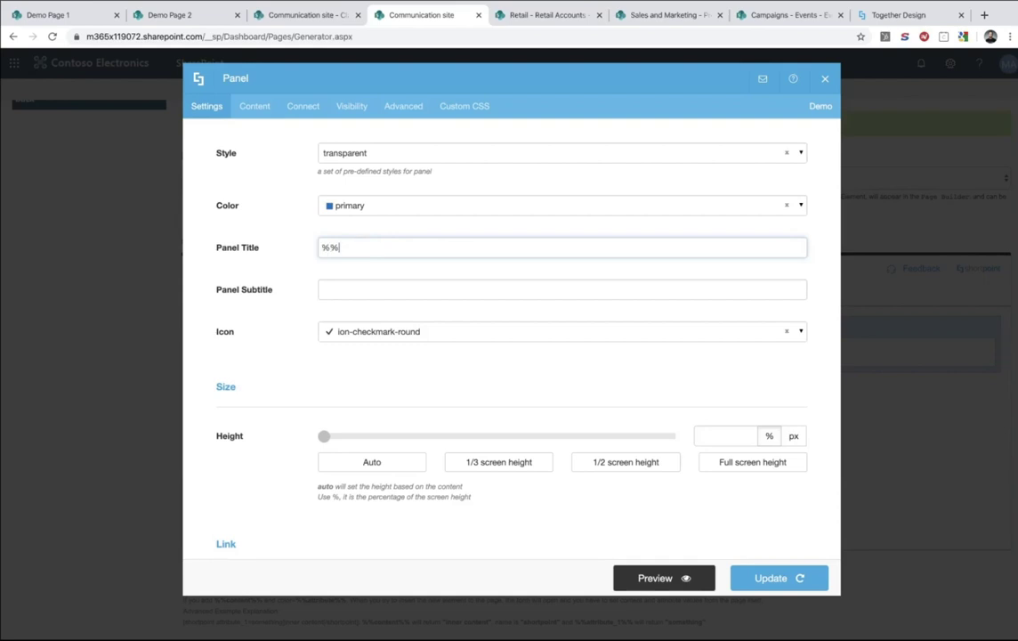
type("box_title %%")
Search the Icon choices for %%icon_name, keep the icon unchanged, and view the Advanced settings
scroll(477, 347, "down", 1)
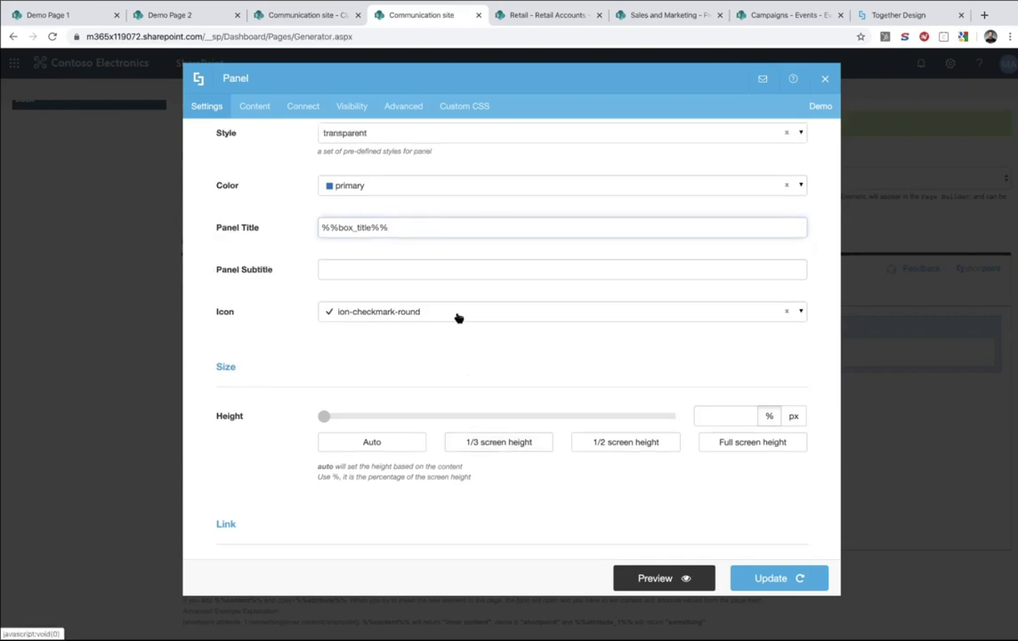
left_click(458, 316)
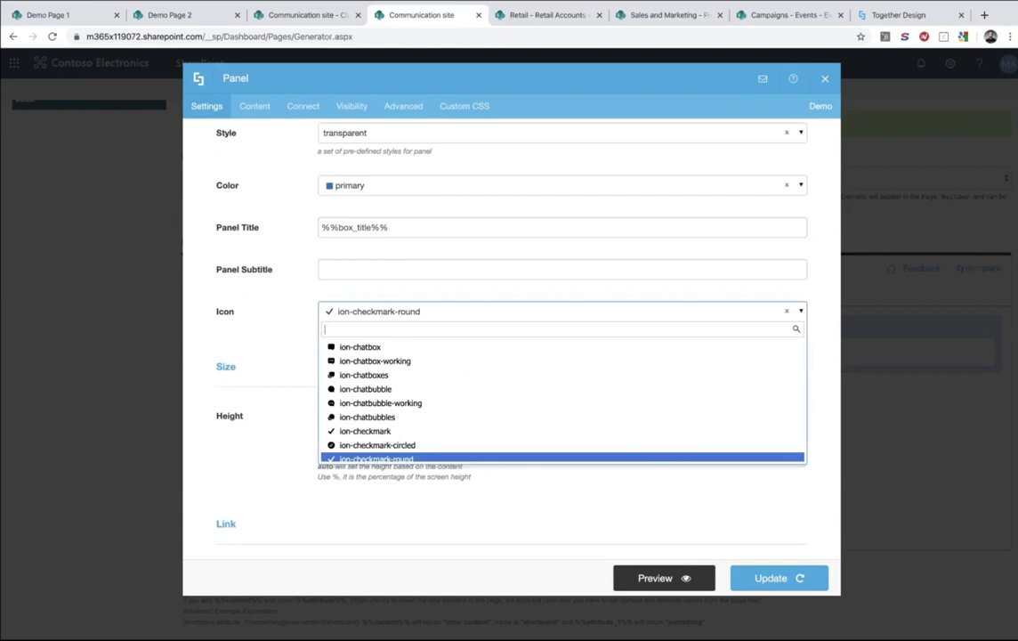
type("%%")
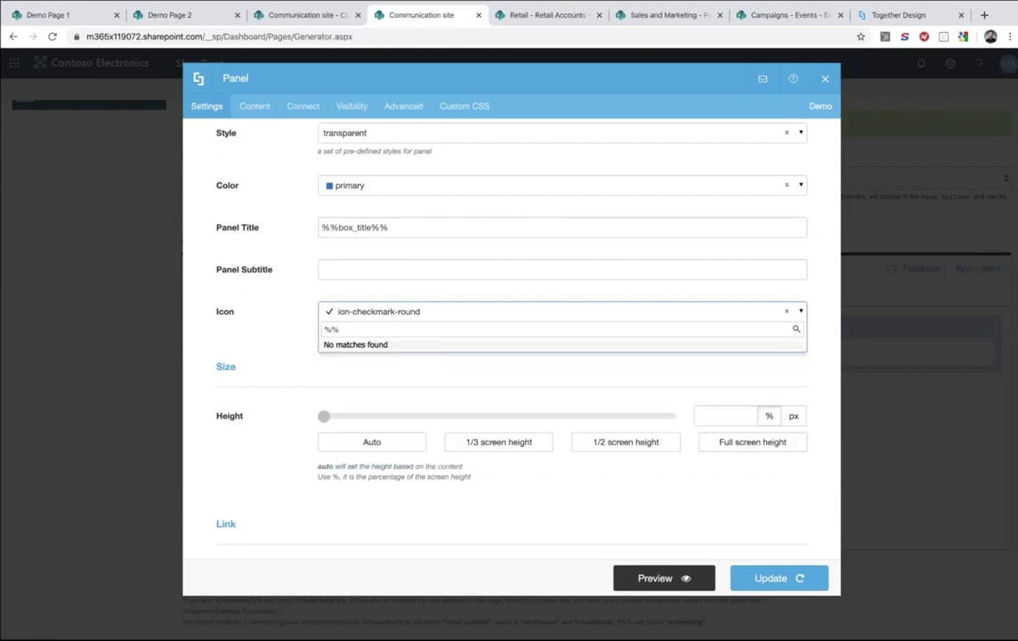
type("icon_name")
key("BackSpace")
key("BackSpace")
key("BackSpace")
key("BackSpace")
key("BackSpace")
key("BackSpace")
key("BackSpace")
key("BackSpace")
key("BackSpace")
key("BackSpace")
key("BackSpace")
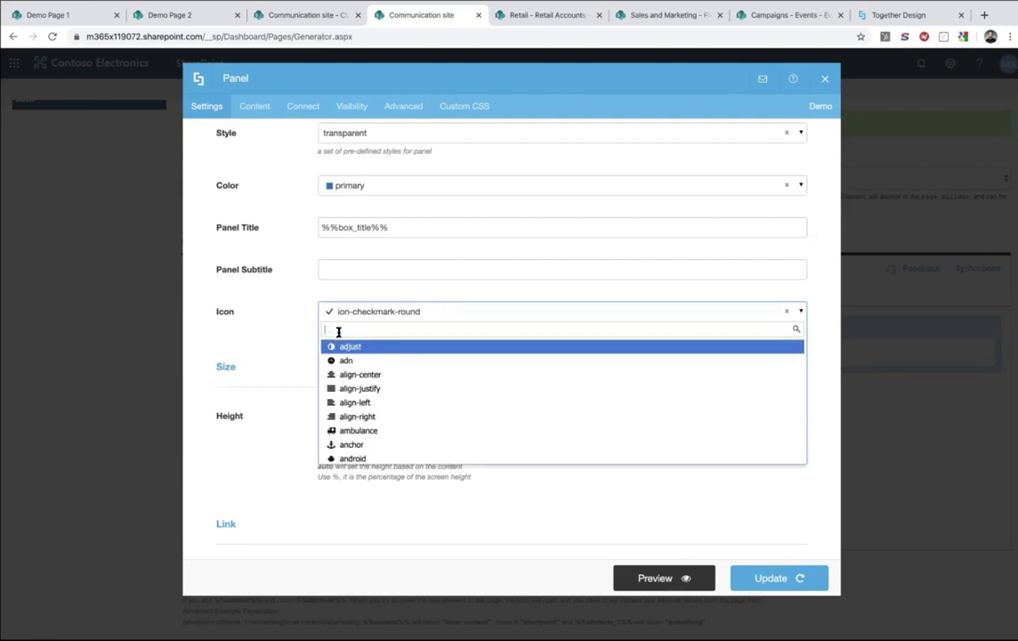
left_click(300, 334)
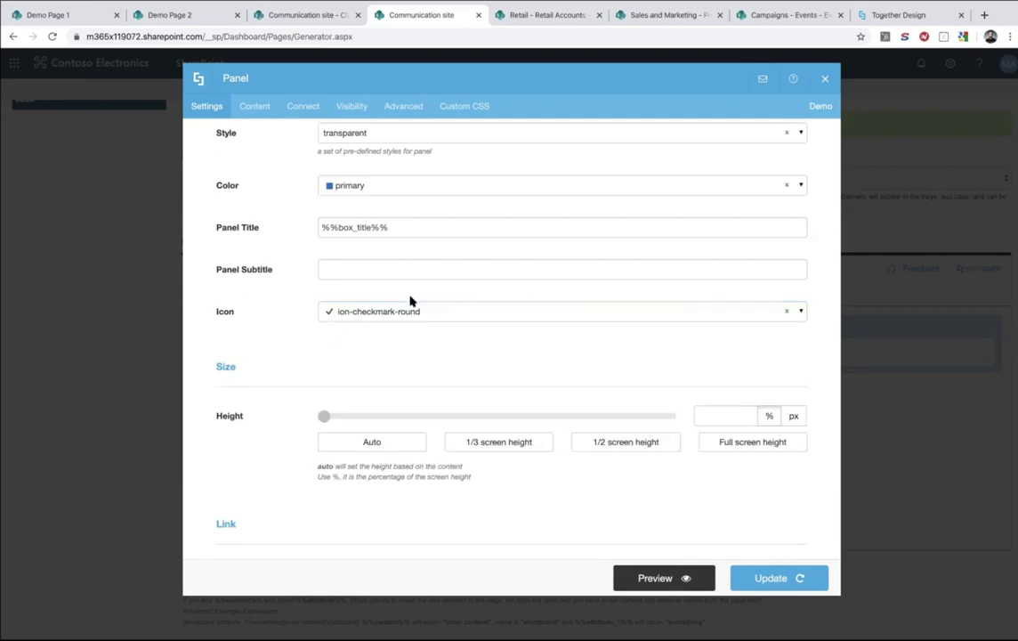
scroll(392, 359, "down", 3)
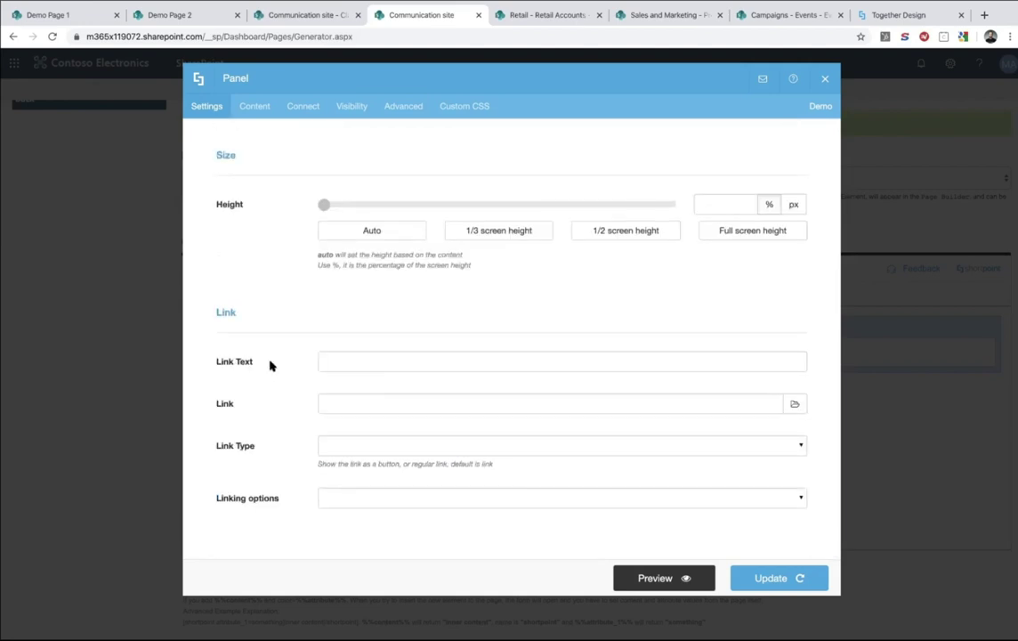
left_click(339, 362)
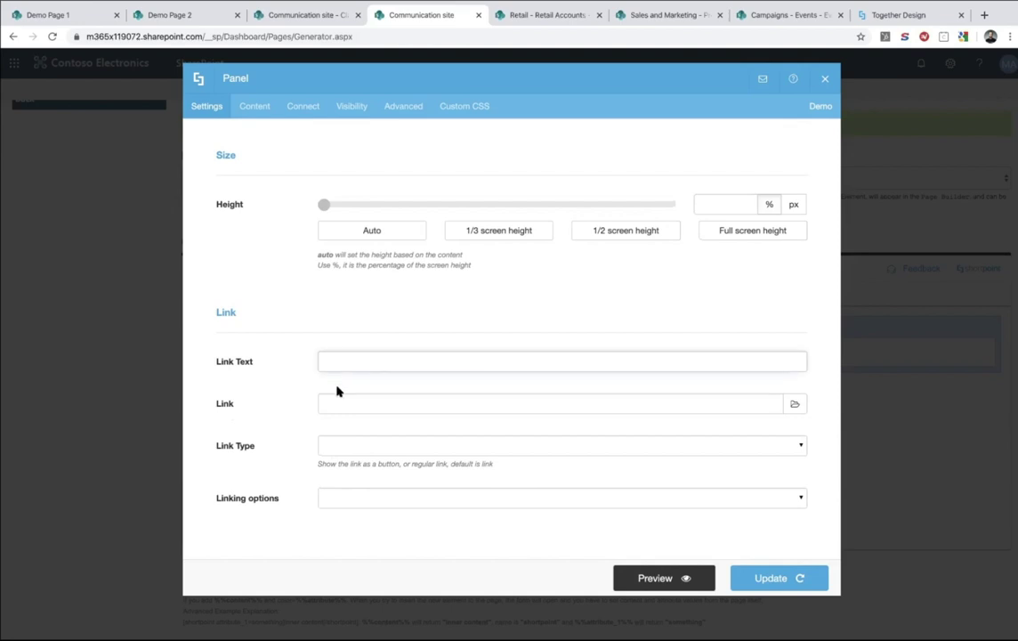
scroll(259, 283, "up", 5)
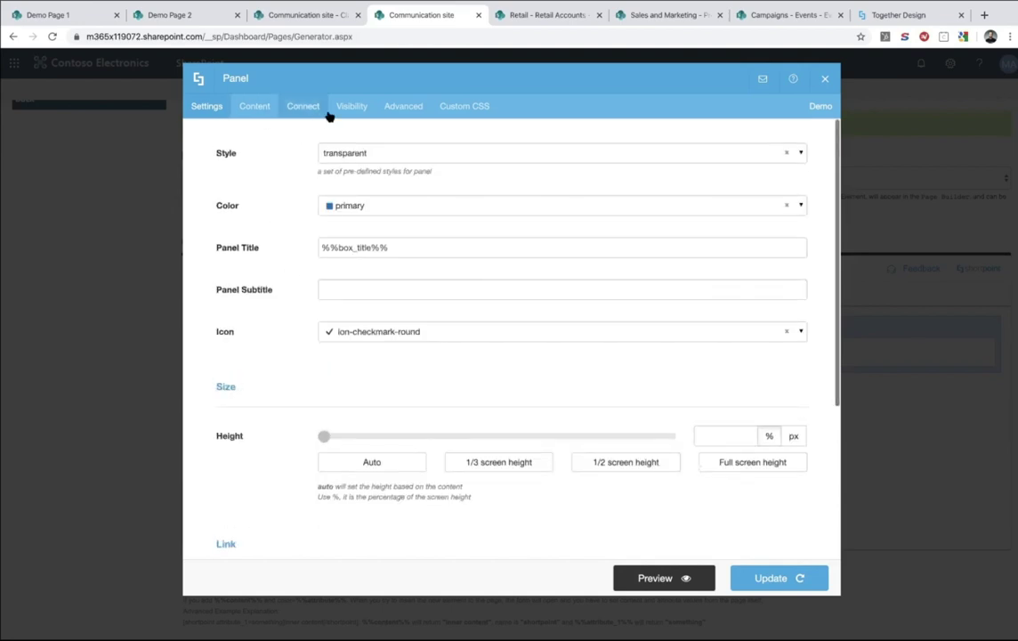
left_click(404, 106)
scroll(397, 263, "down", 1)
scroll(397, 264, "down", 6)
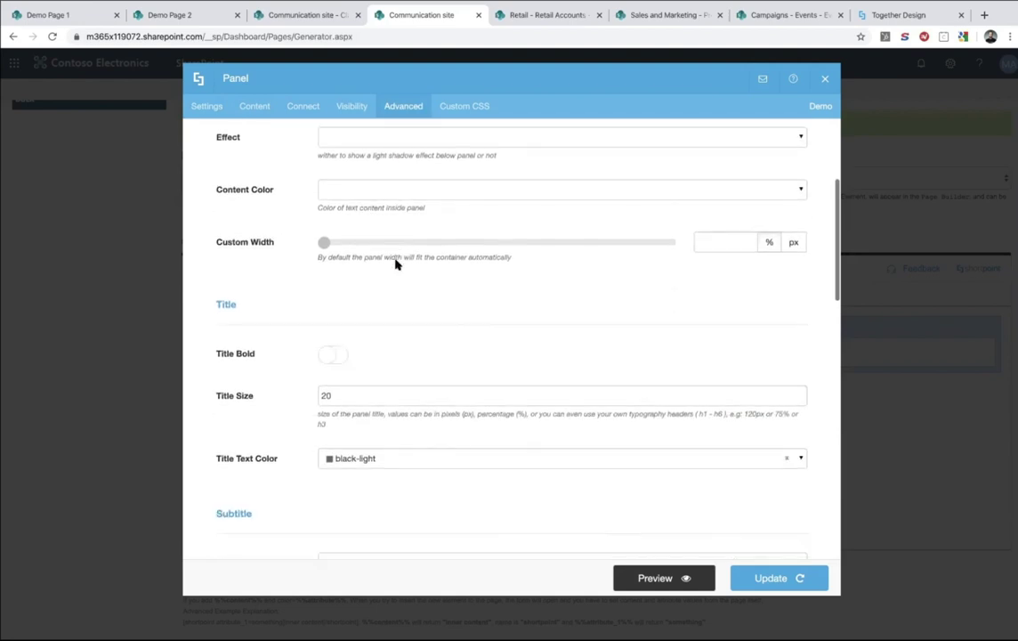
Preview the panel to check its %%box_title%% title
left_click(640, 579)
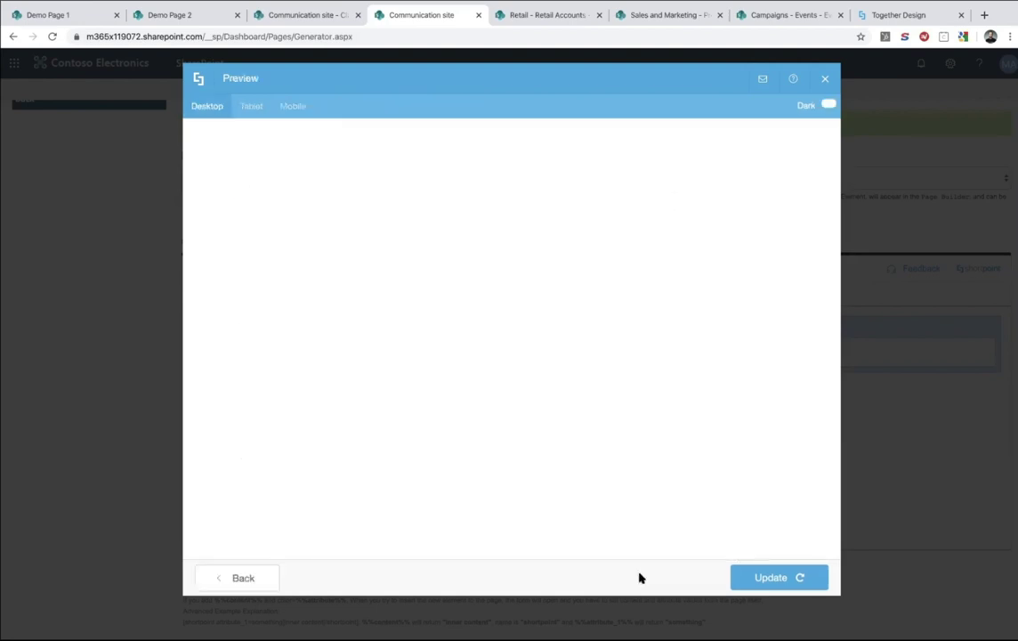
triple_click(532, 321)
left_click(475, 318)
triple_click(502, 320)
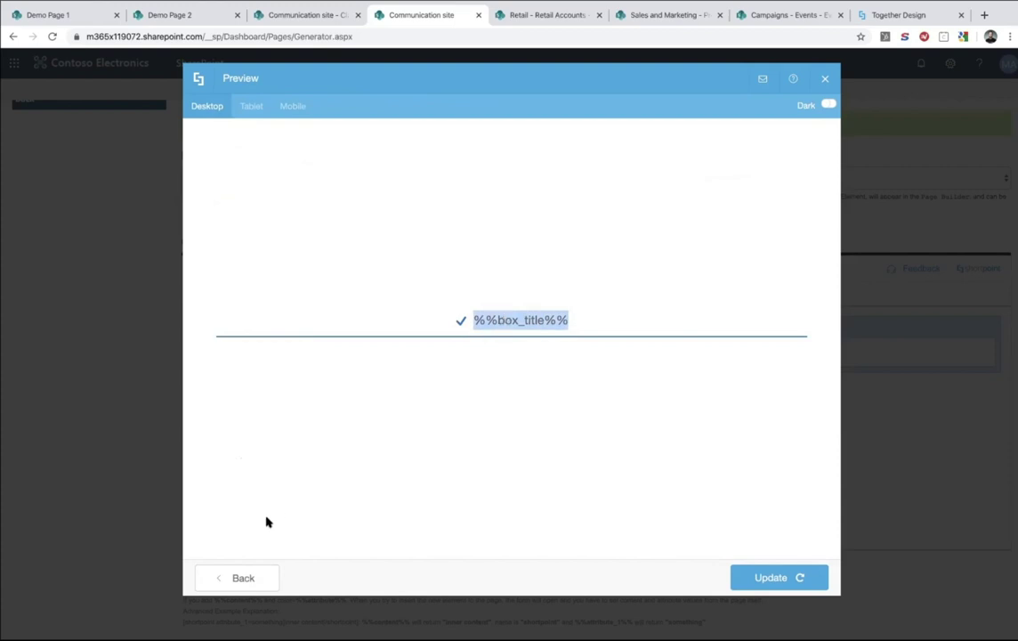
Return to the Settings tab and apply the panel settings with Update
left_click(249, 583)
scroll(506, 228, "up", 4)
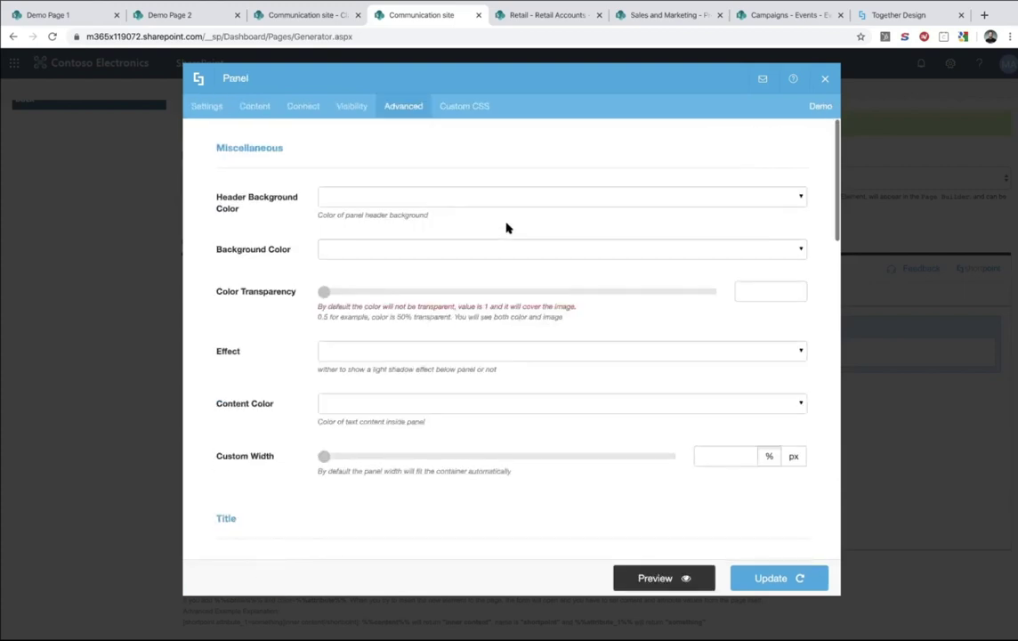
left_click(206, 107)
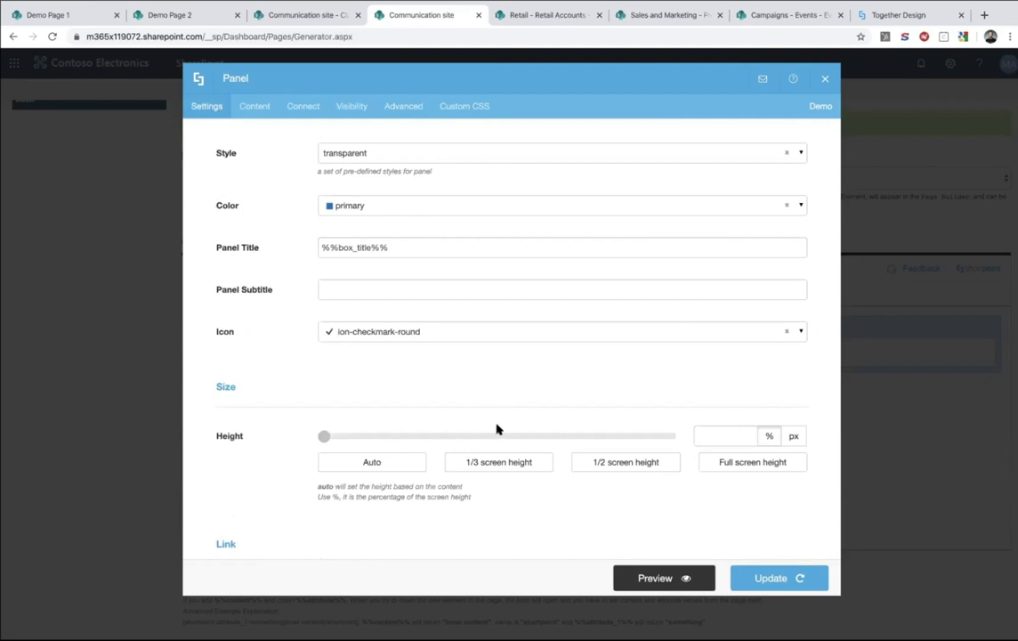
left_click(769, 575)
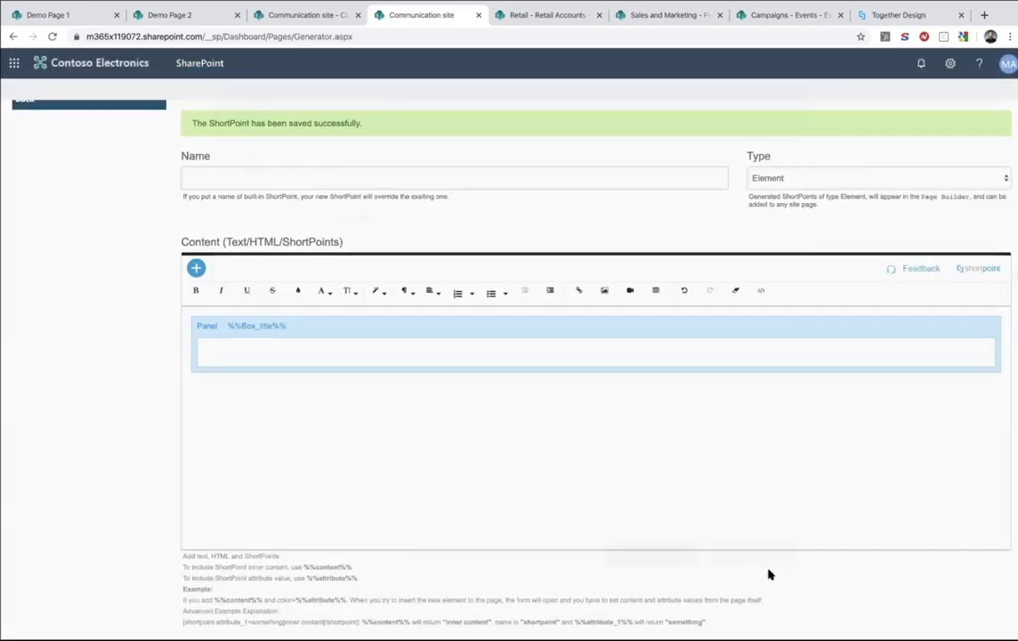
Check the GET STARTED panel's content on Demo Page 2, then return to the ShortPoint Generator page
left_click(230, 351)
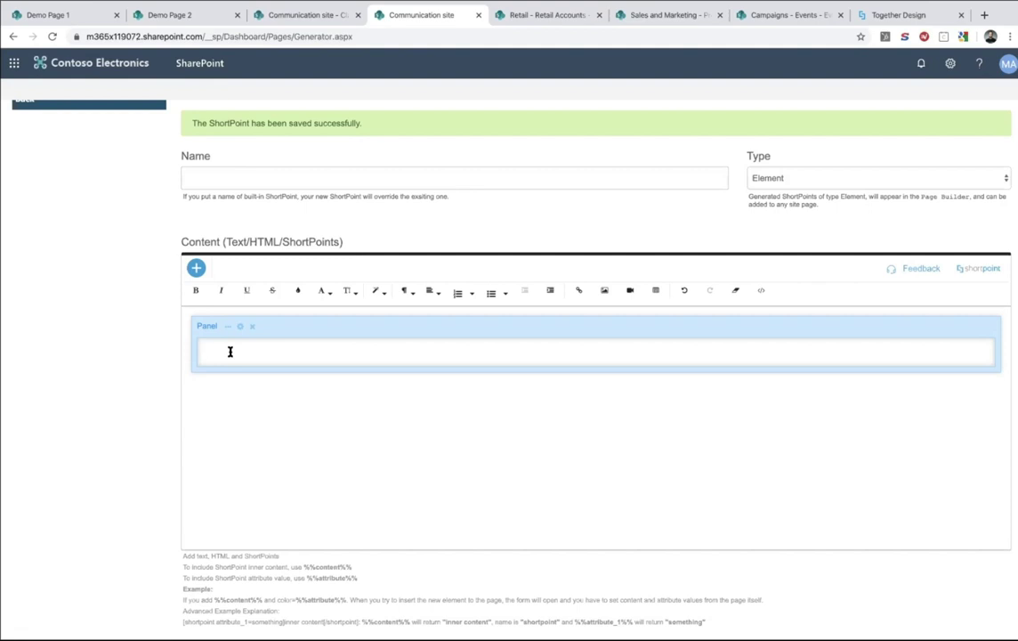
left_click(45, 15)
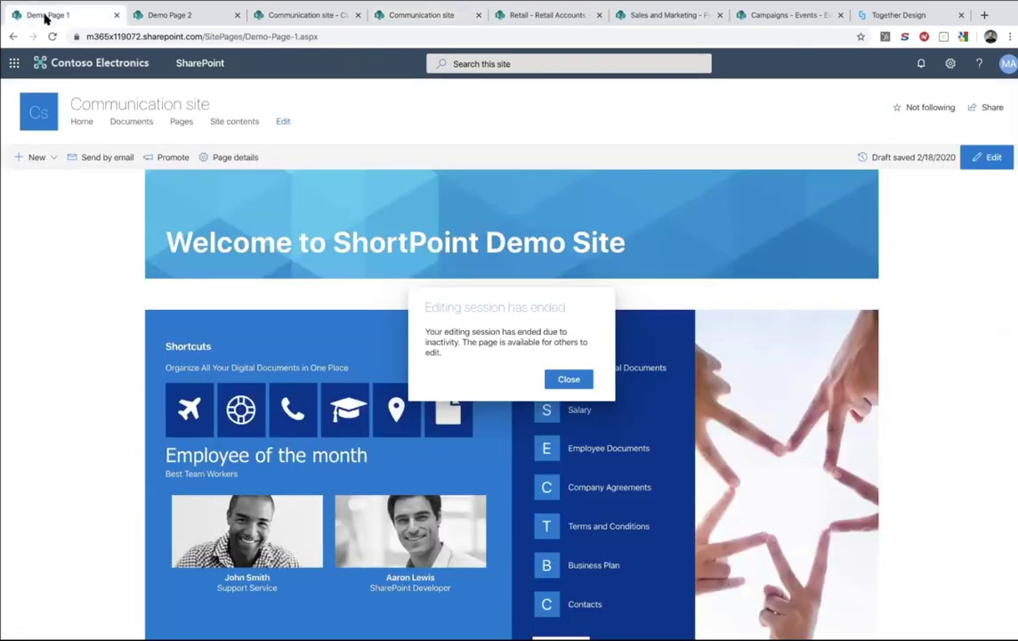
left_click(134, 16)
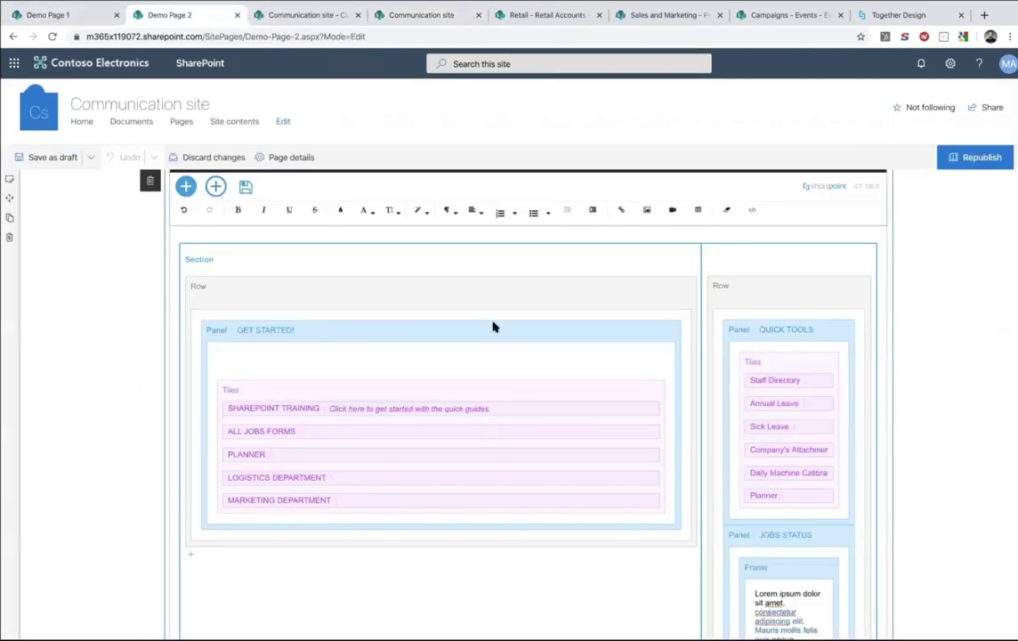
left_click(238, 370)
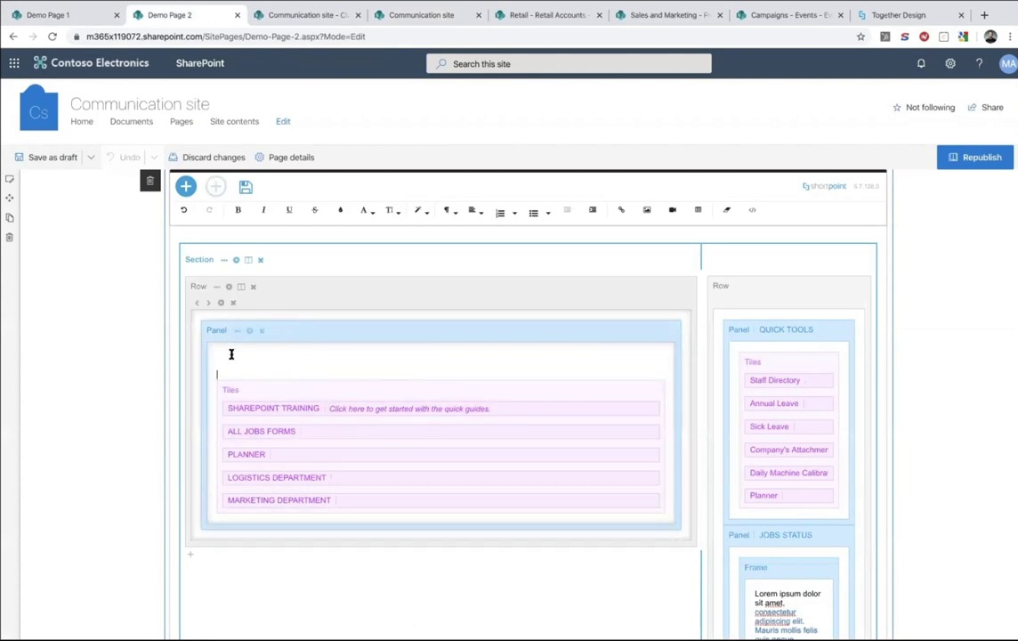
left_click(221, 355)
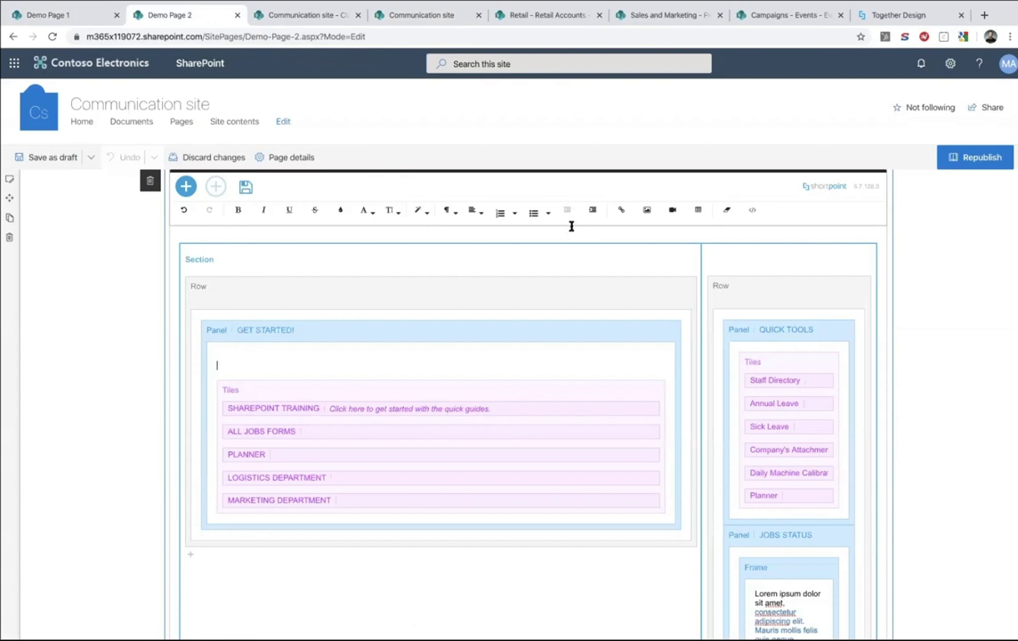
left_click(316, 18)
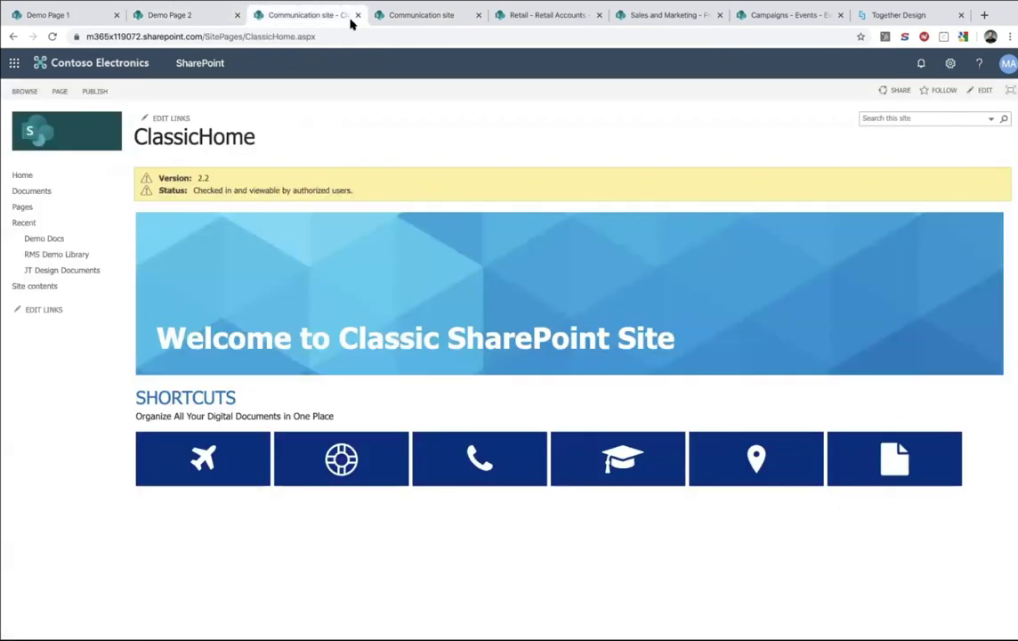
left_click(414, 15)
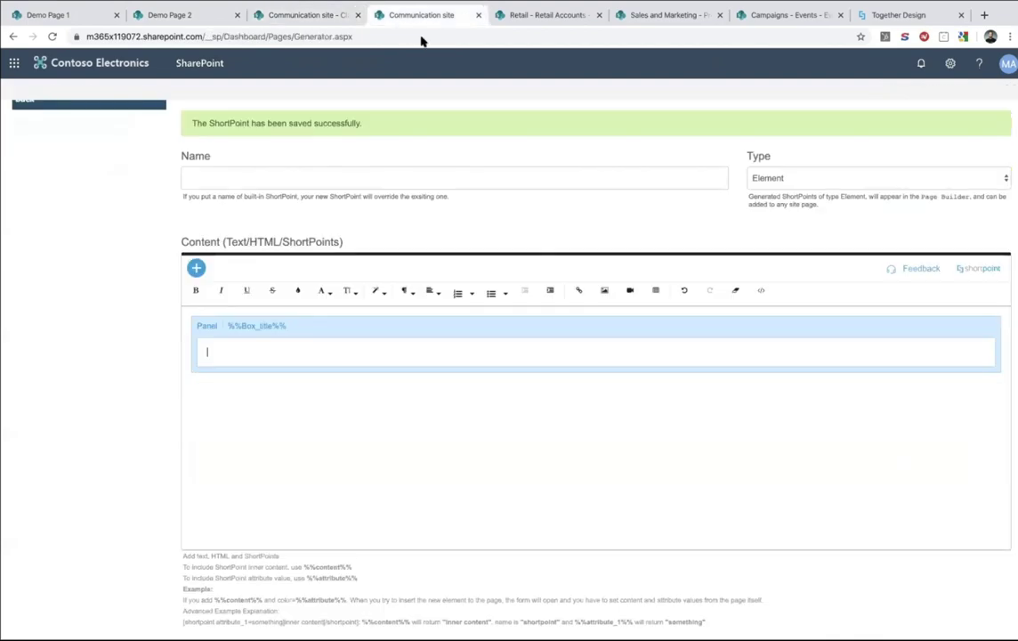
left_click(243, 327)
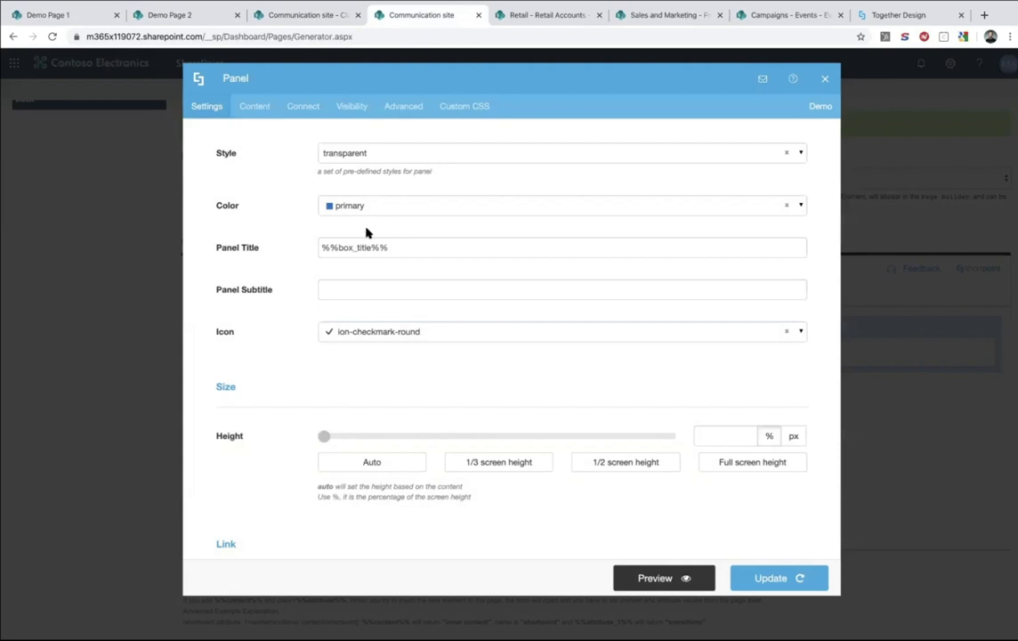
triple_click(365, 248)
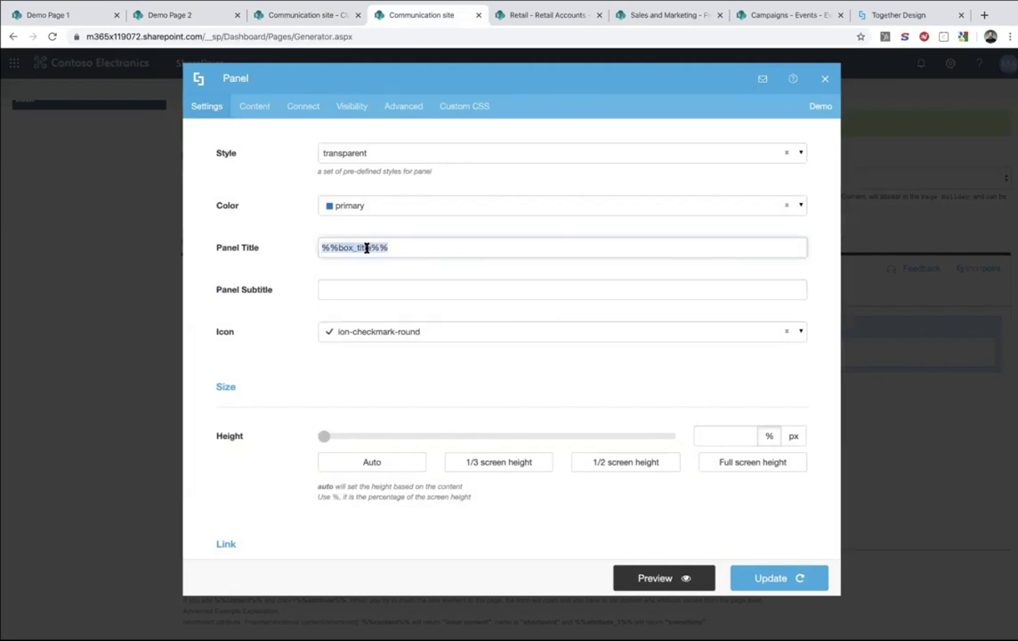
left_click(826, 80)
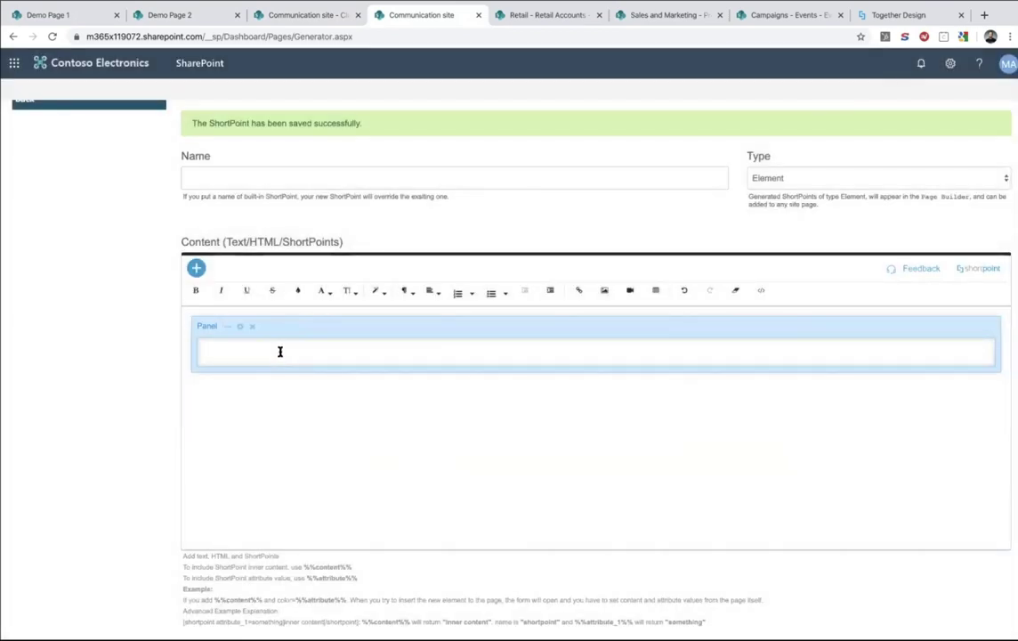
left_click(280, 350)
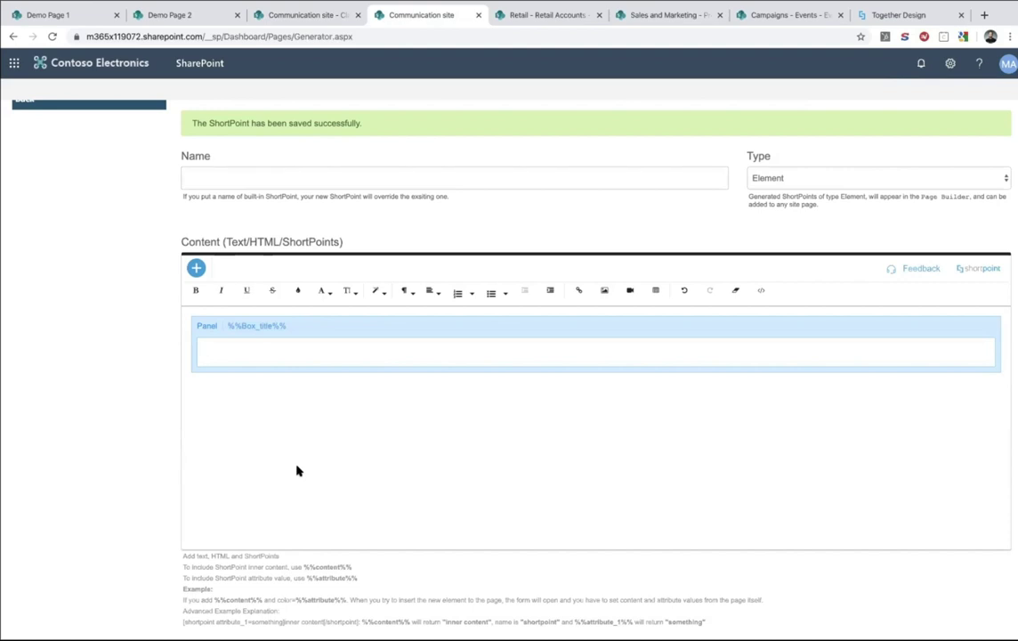
scroll(287, 286, "down", 1)
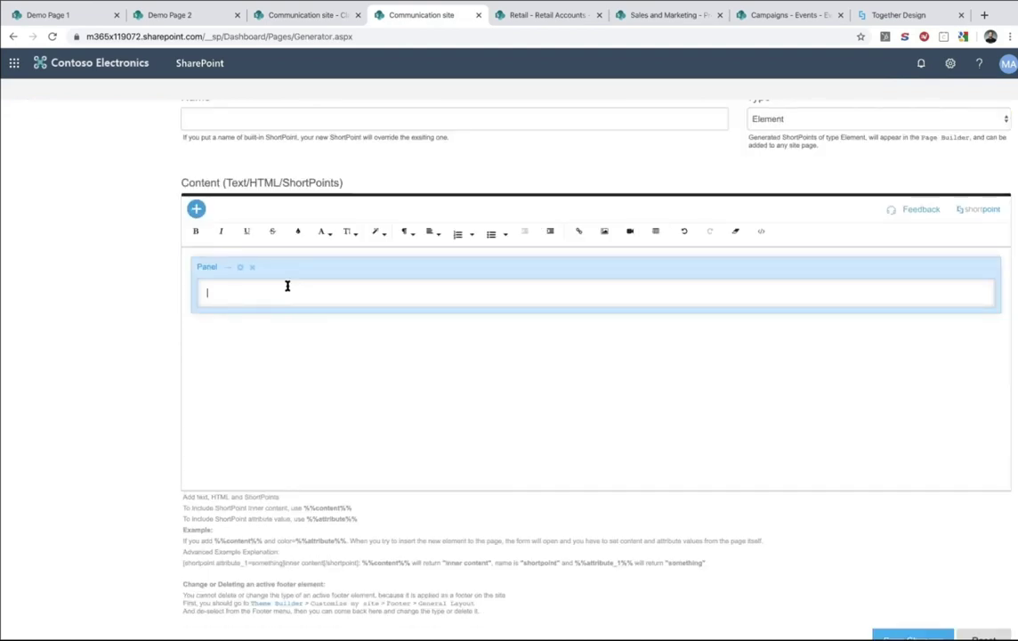
Enter the %%content%% token as the panel's body text
left_click(209, 292)
type("%%content%%")
left_click_drag(268, 291, 196, 293)
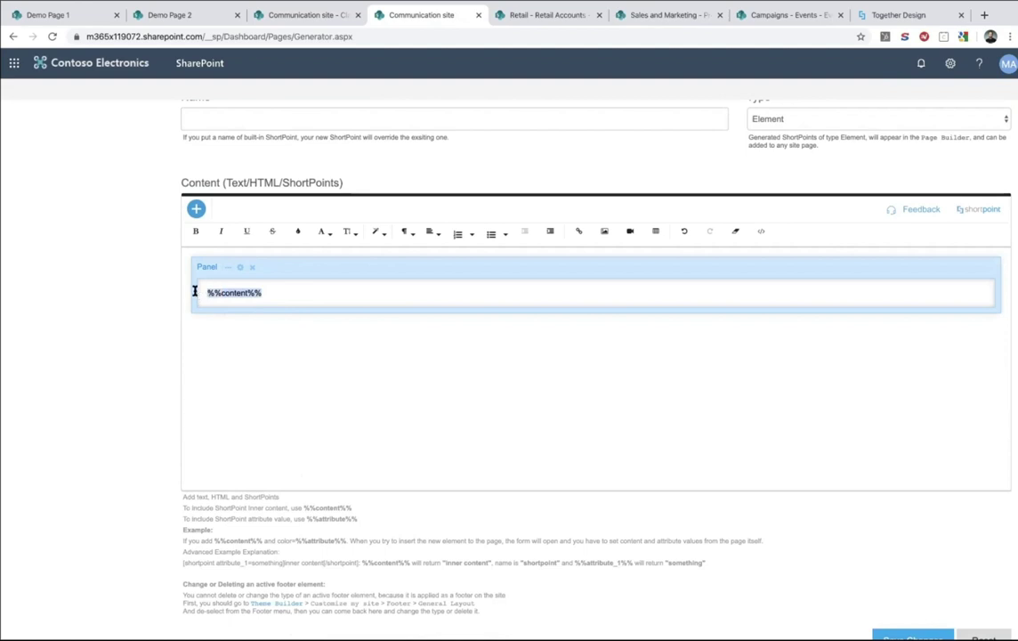
scroll(216, 288, "up", 3)
scroll(136, 346, "down", 3)
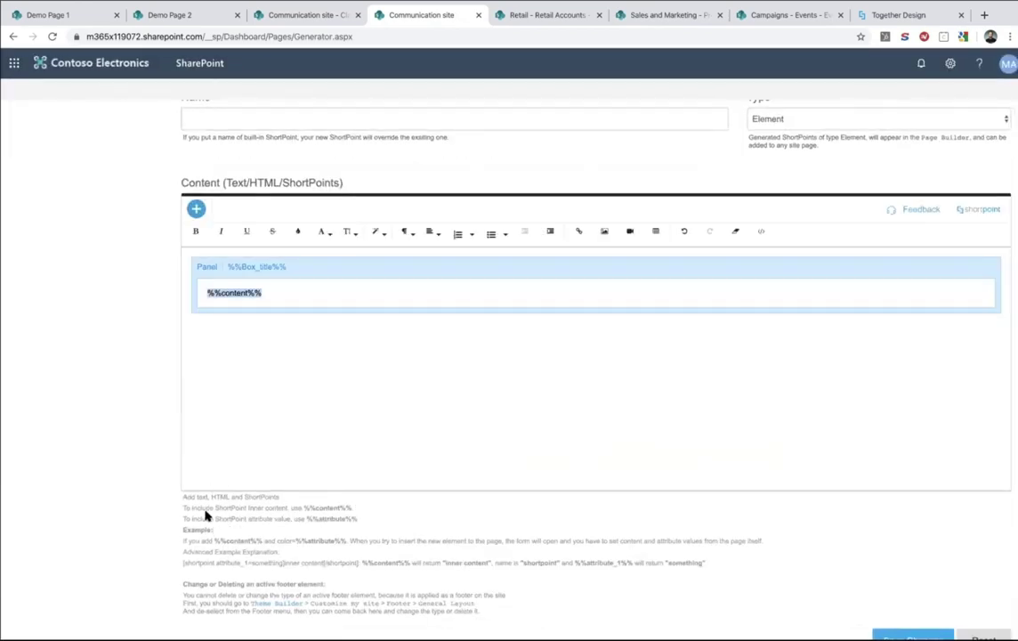
left_click_drag(206, 511, 207, 521)
left_click(207, 521)
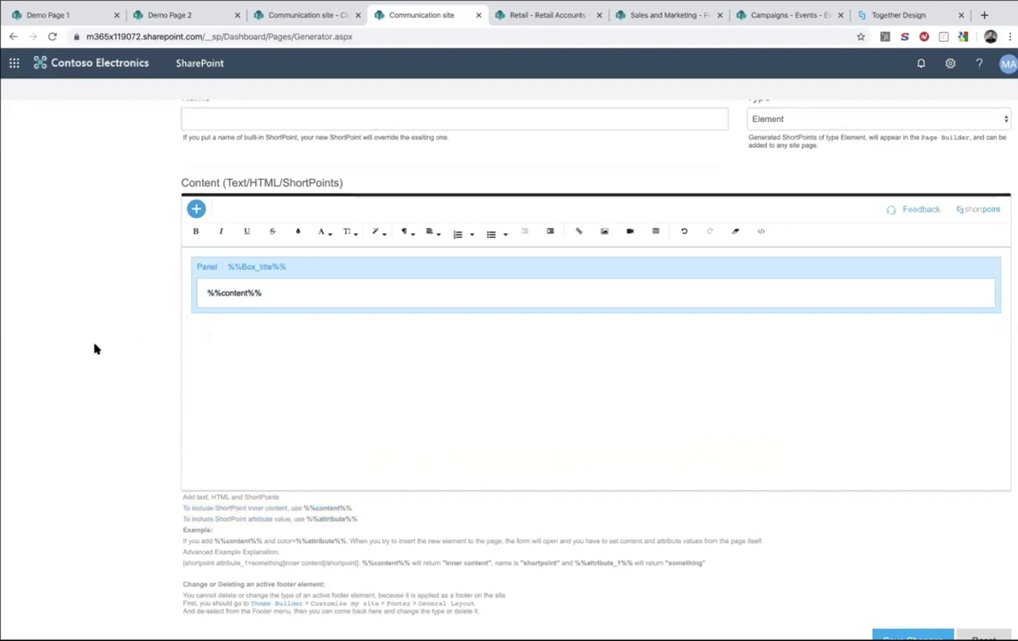
scroll(631, 401, "up", 3)
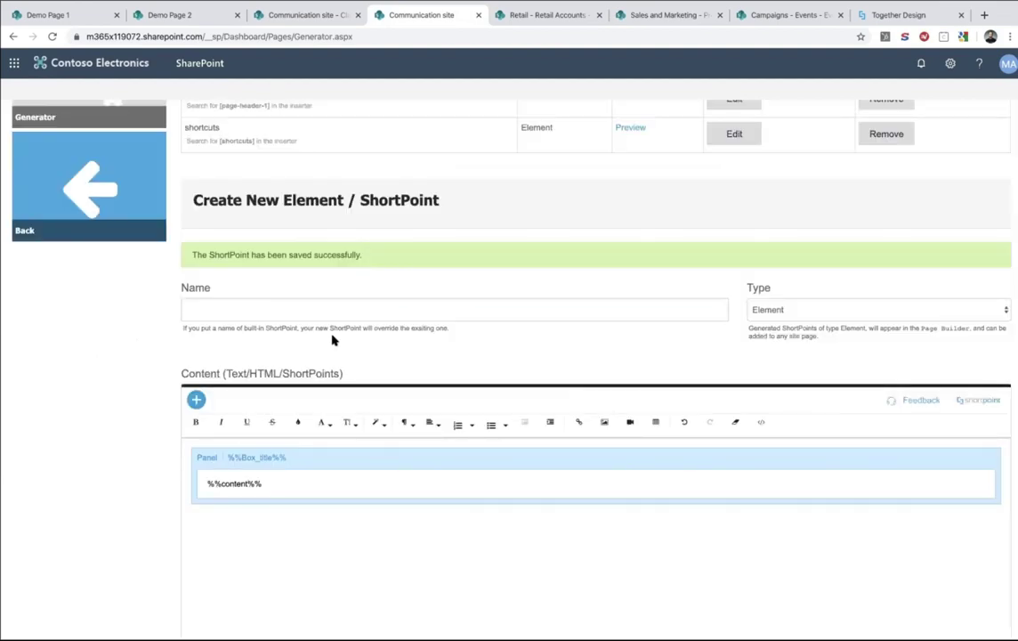
left_click(309, 312)
Name the new element box_style_1 and save it
type("panel")
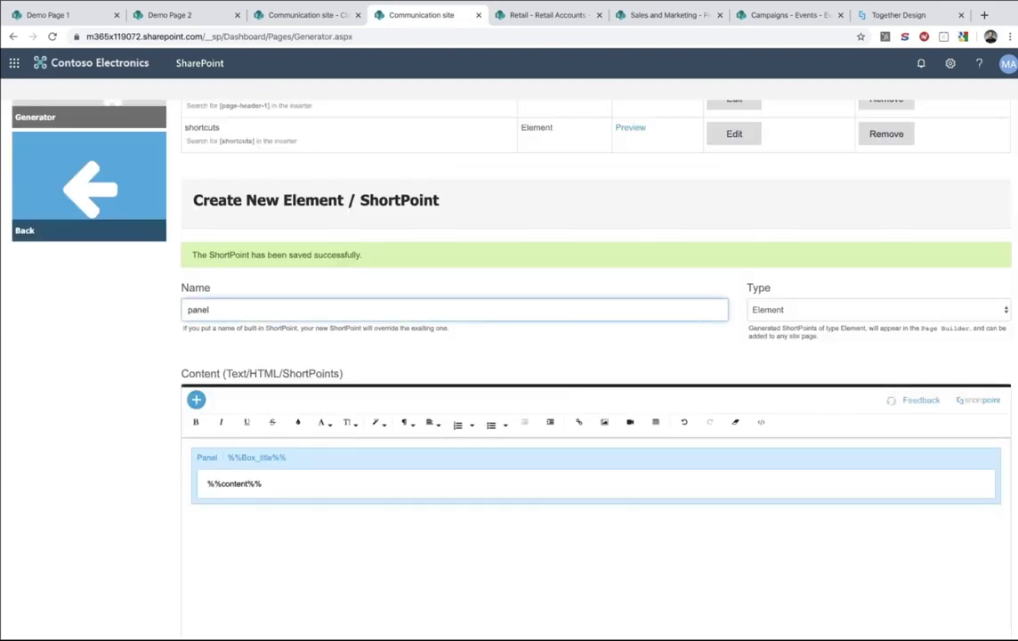
key("BackSpace")
key("BackSpace")
key("BackSpace")
key("BackSpace")
key("BackSpace")
type("box_style_1")
scroll(360, 356, "down", 5)
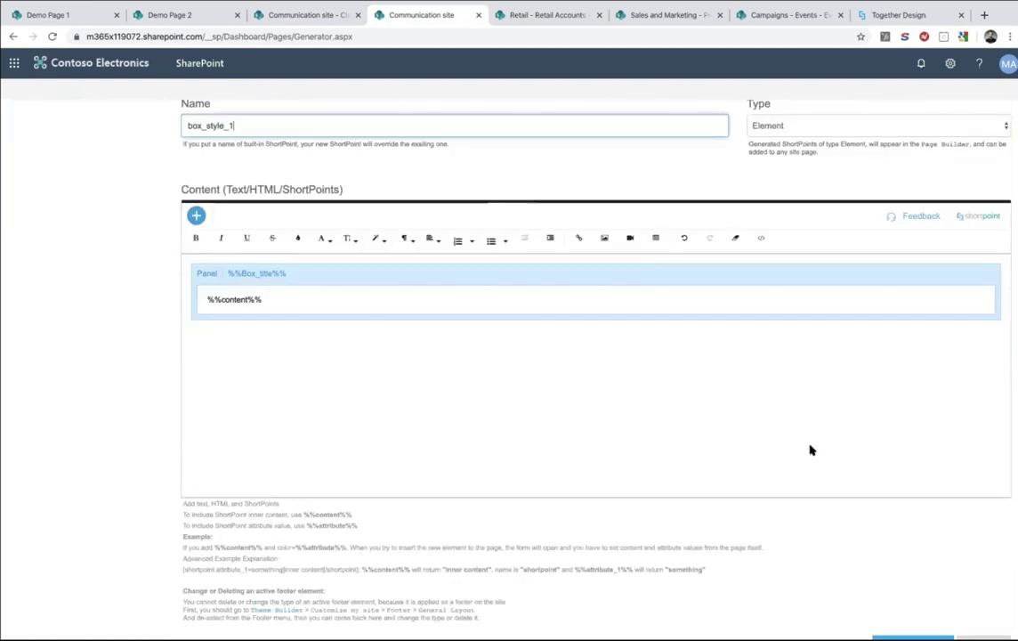
left_click(906, 584)
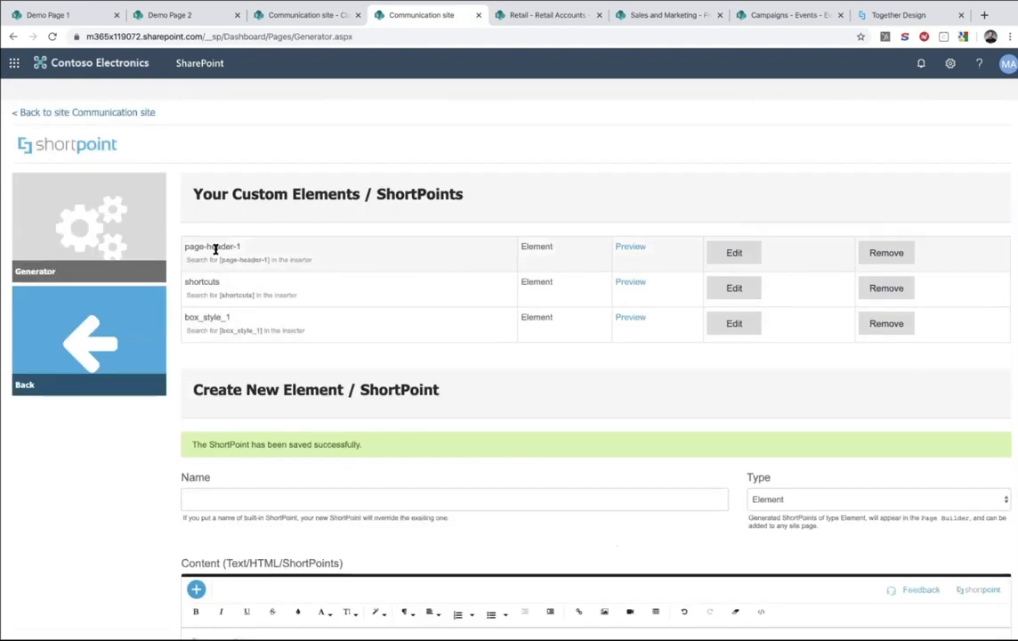
Preview the saved box_style_1 element, then close the preview and return to Demo Page 2
left_click(632, 318)
triple_click(467, 323)
left_click(491, 353)
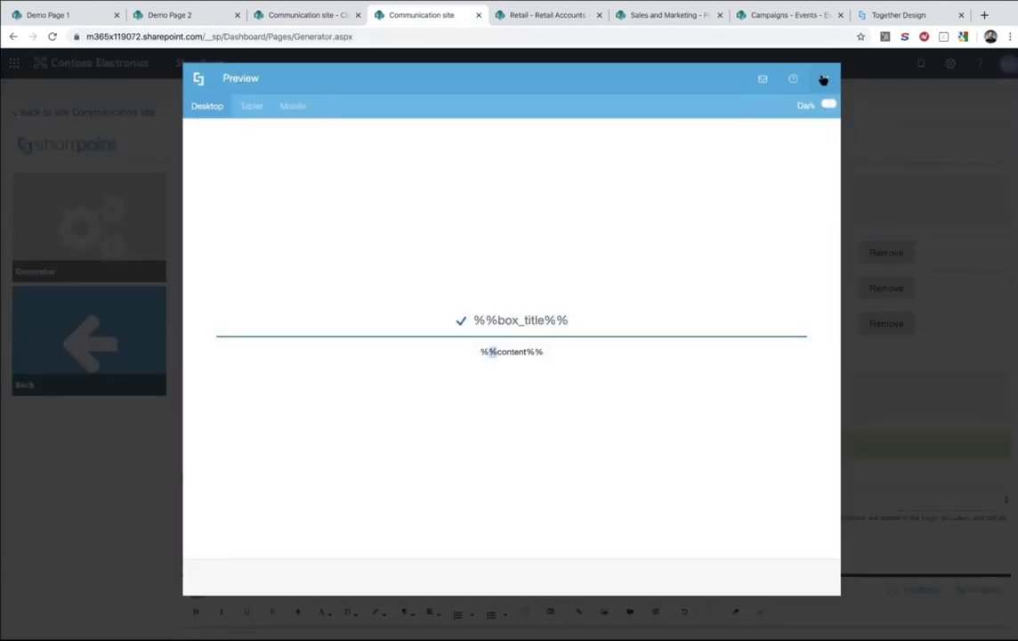
left_click(823, 78)
mouse_move(404, 4)
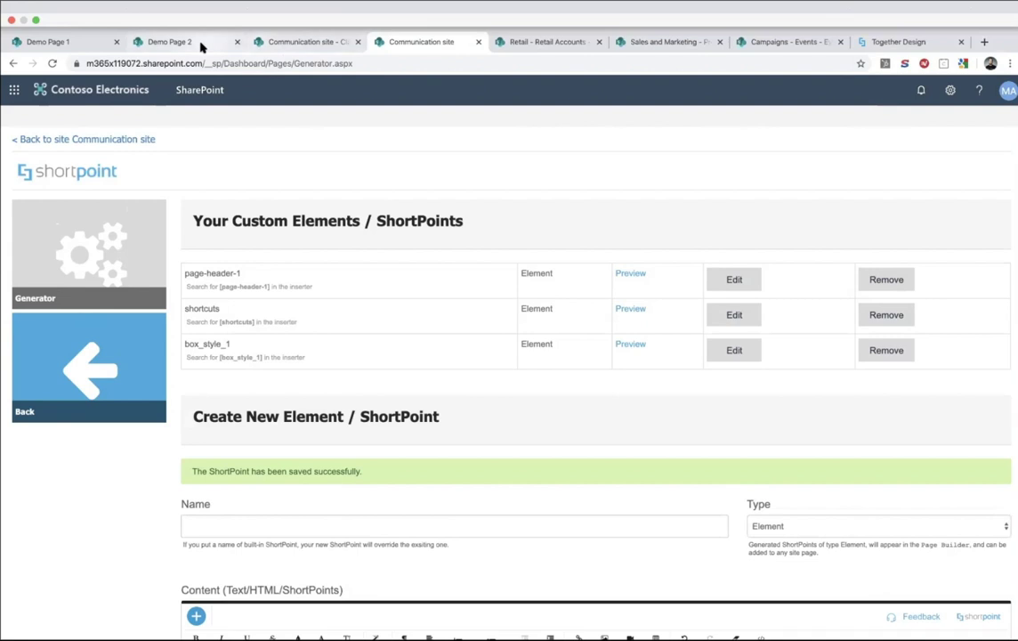
left_click(197, 42)
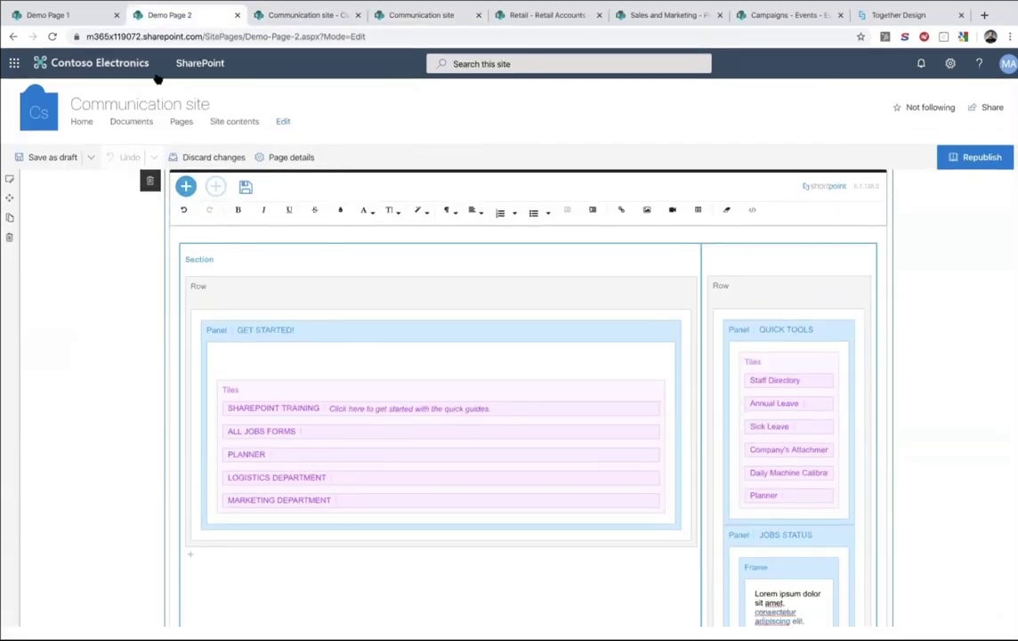
Open Demo Page 1 and put it into edit mode
left_click(82, 16)
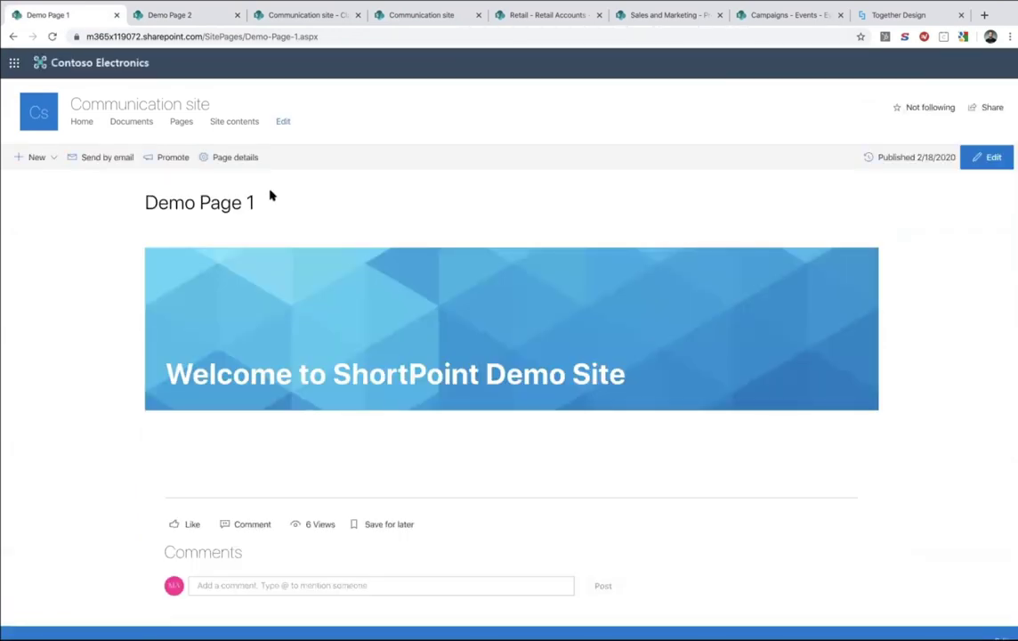
left_click(989, 158)
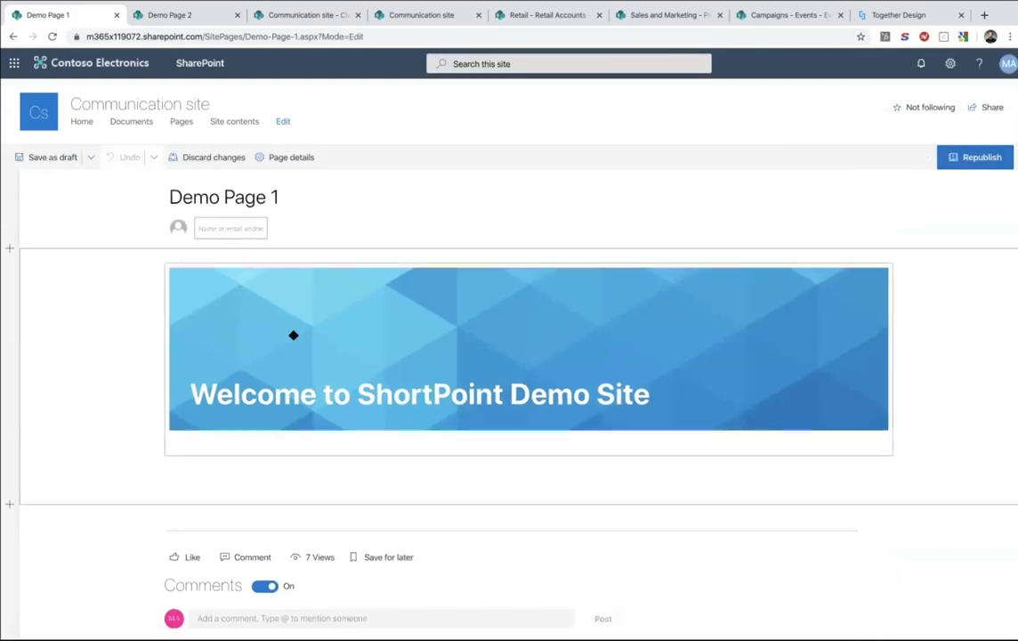
Add a section below Page-Header-1 whose row uses the 1/3-1/3-1/3 column layout
mouse_move(206, 291)
left_click(150, 272)
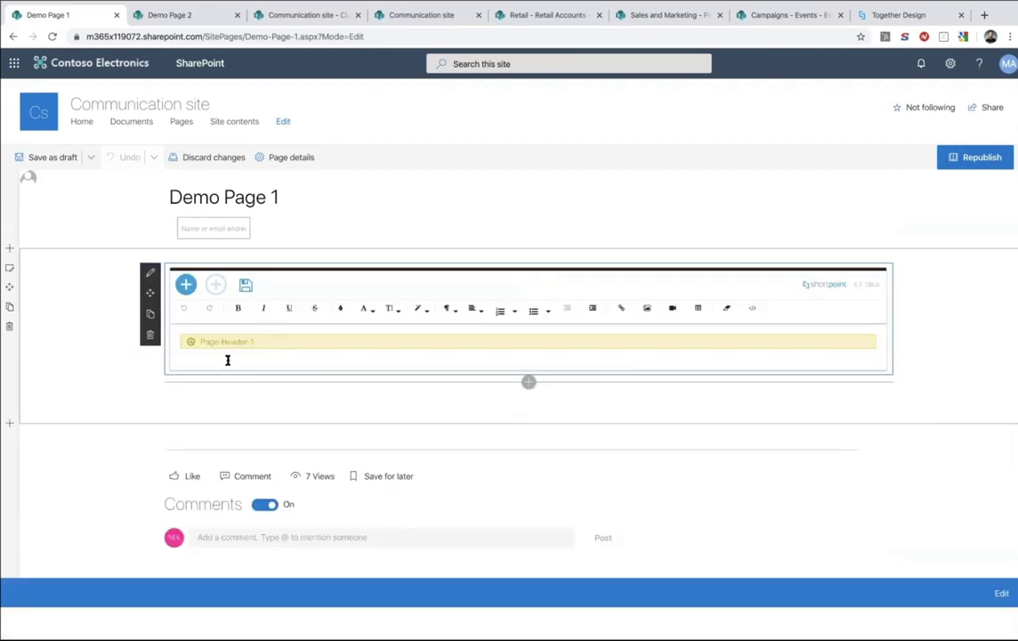
key("Return")
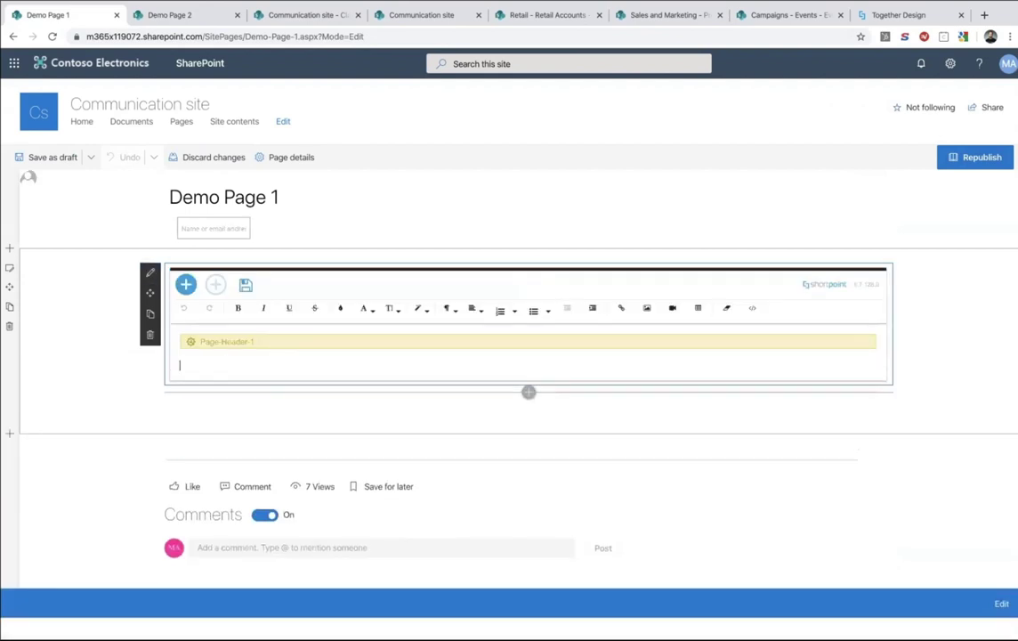
left_click(215, 285)
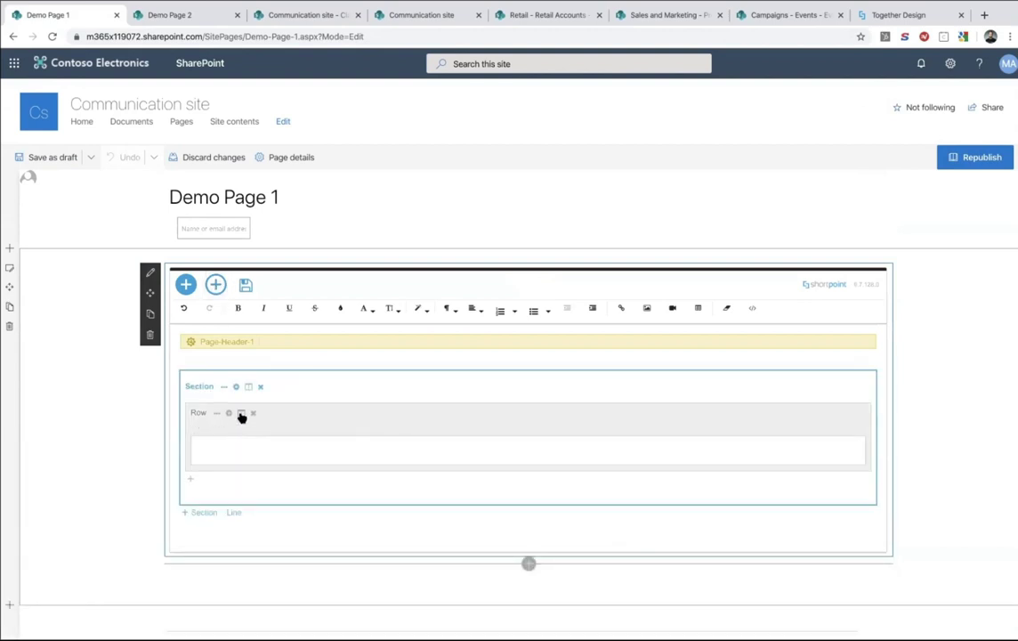
left_click(241, 413)
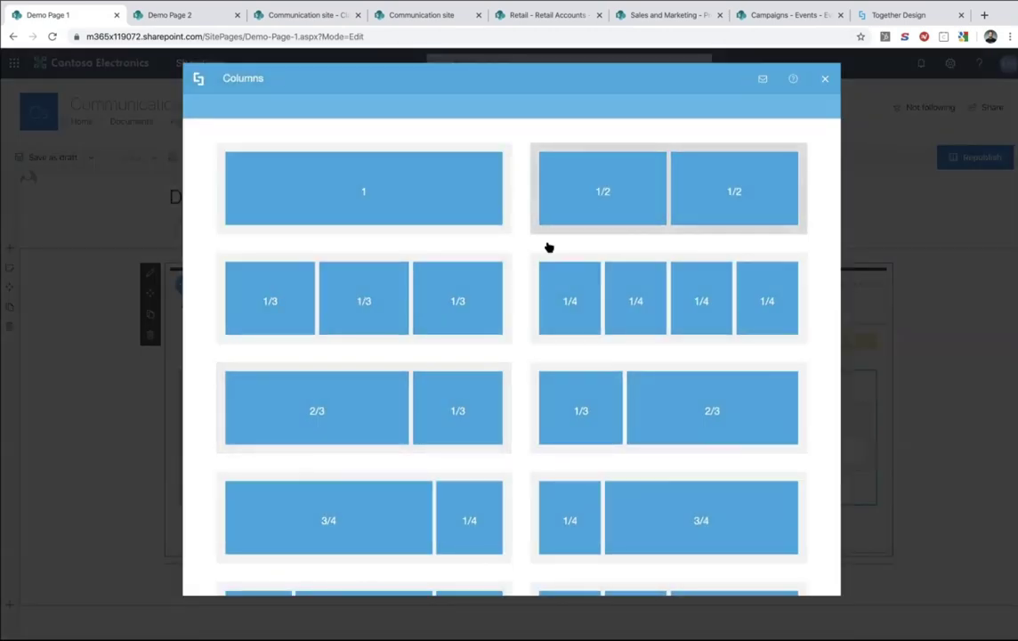
left_click(425, 327)
scroll(438, 422, "down", 3)
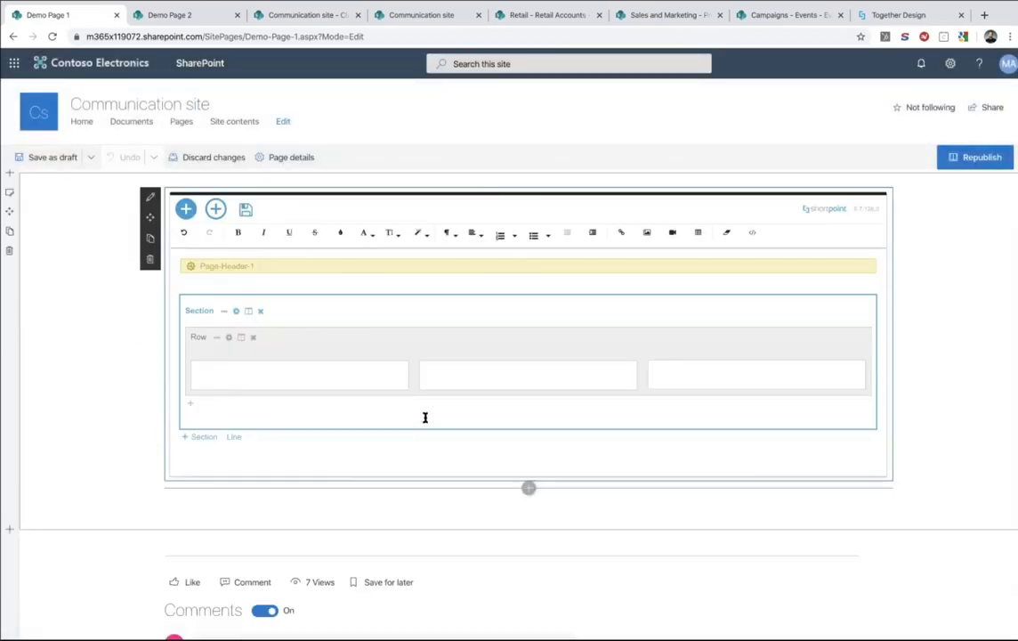
left_click(230, 318)
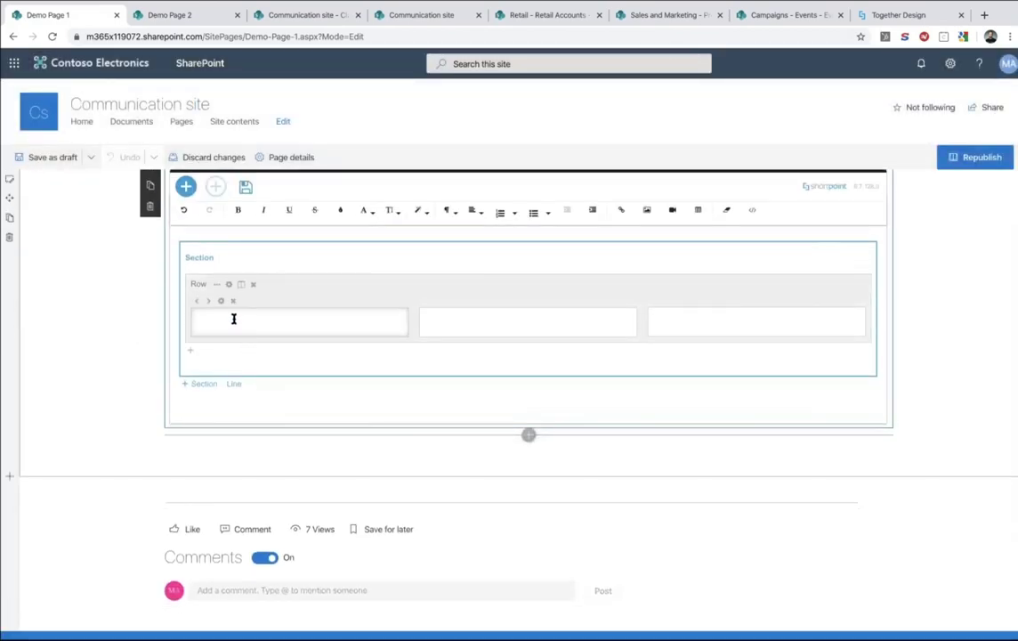
Insert the custom box_style_1 element into the first column with box_title Shortcuts
left_click(185, 189)
left_click(589, 105)
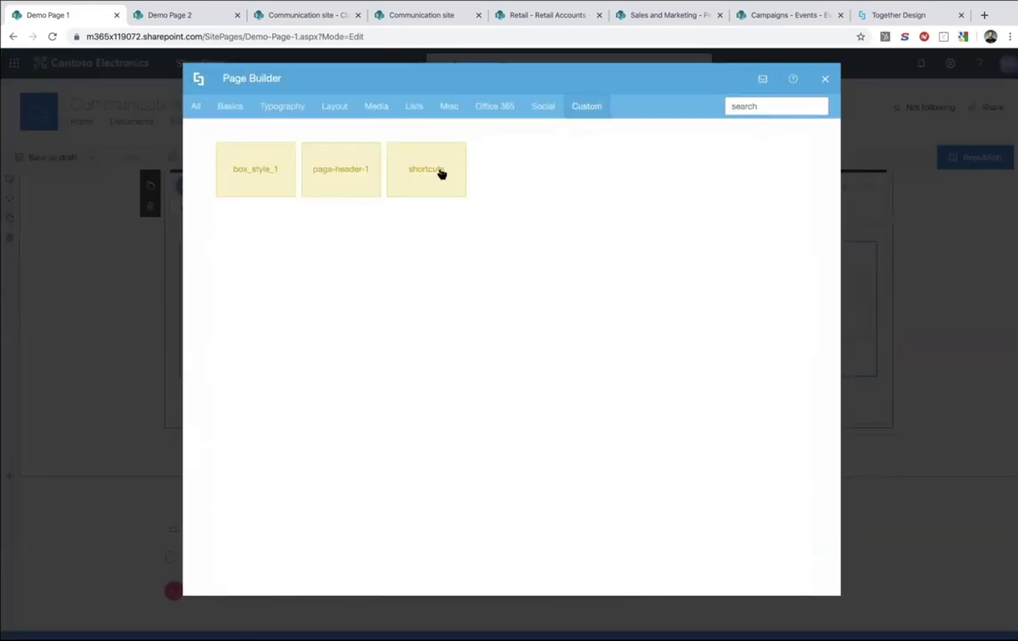
left_click(264, 175)
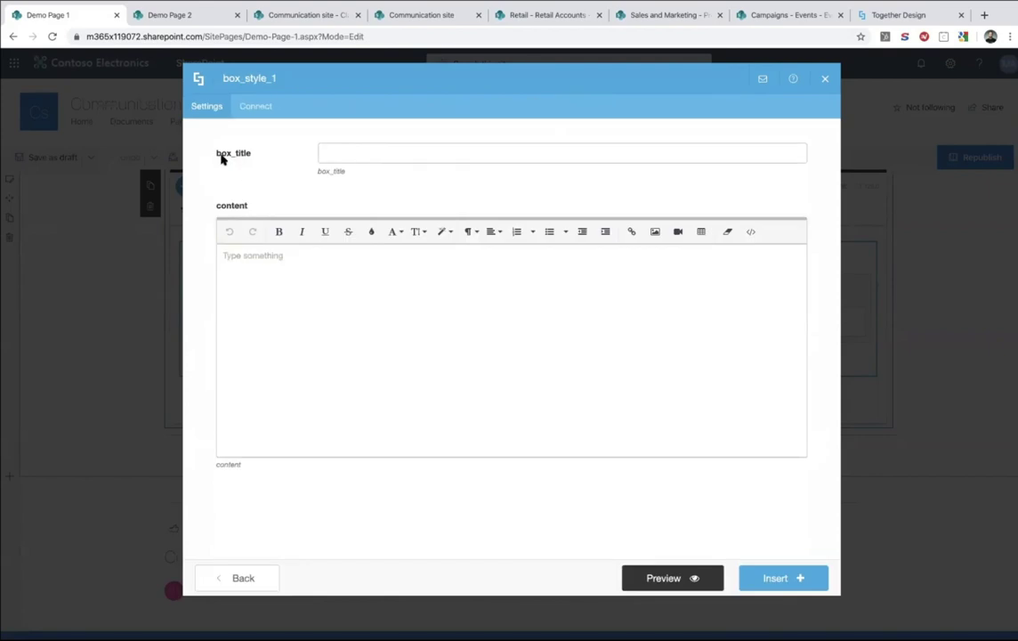
left_click(352, 154)
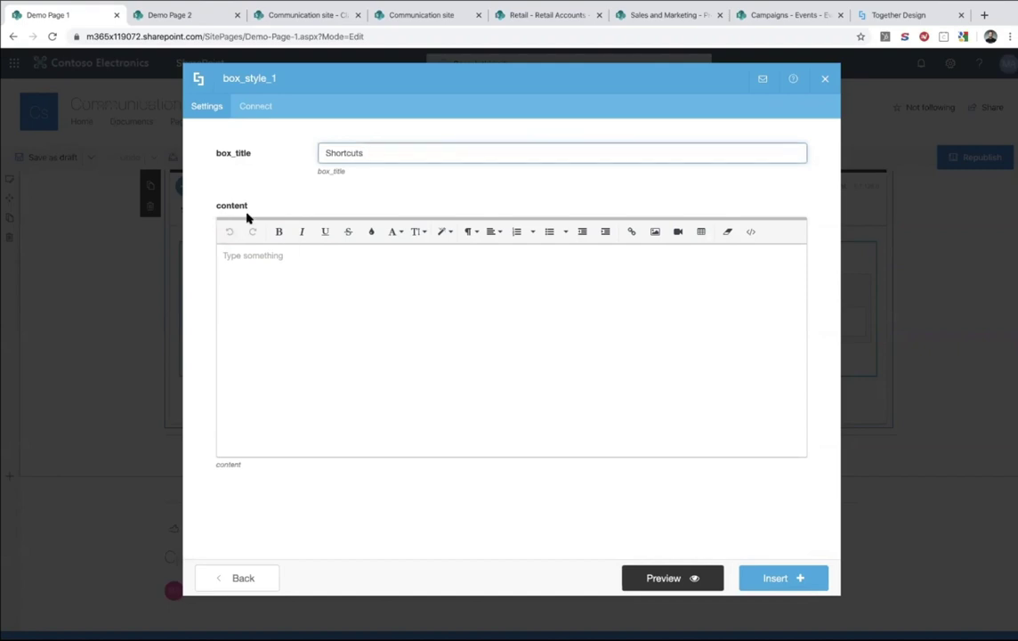
left_click(325, 276)
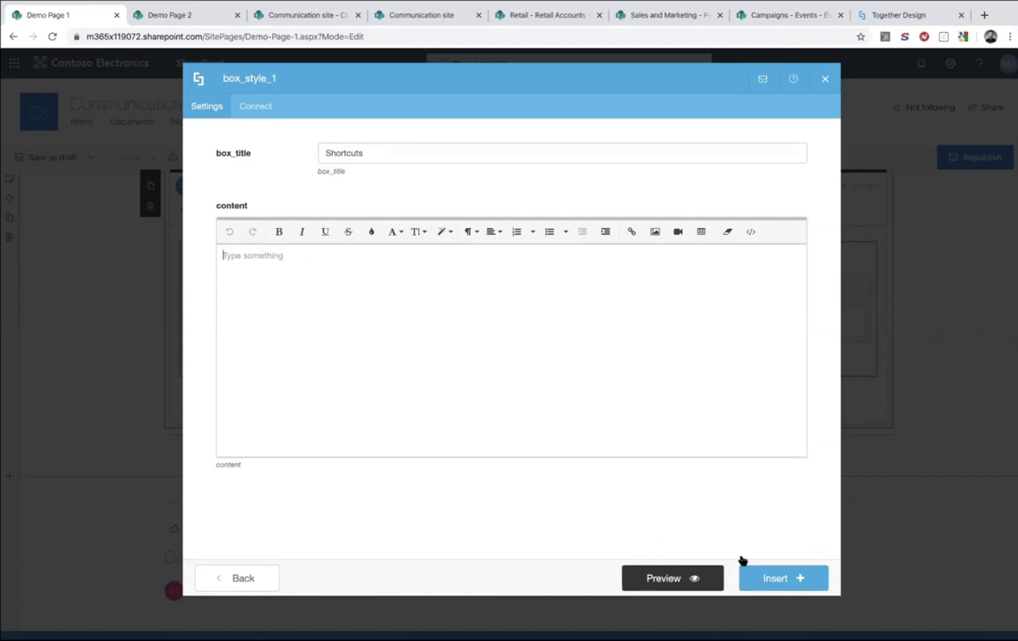
left_click(764, 578)
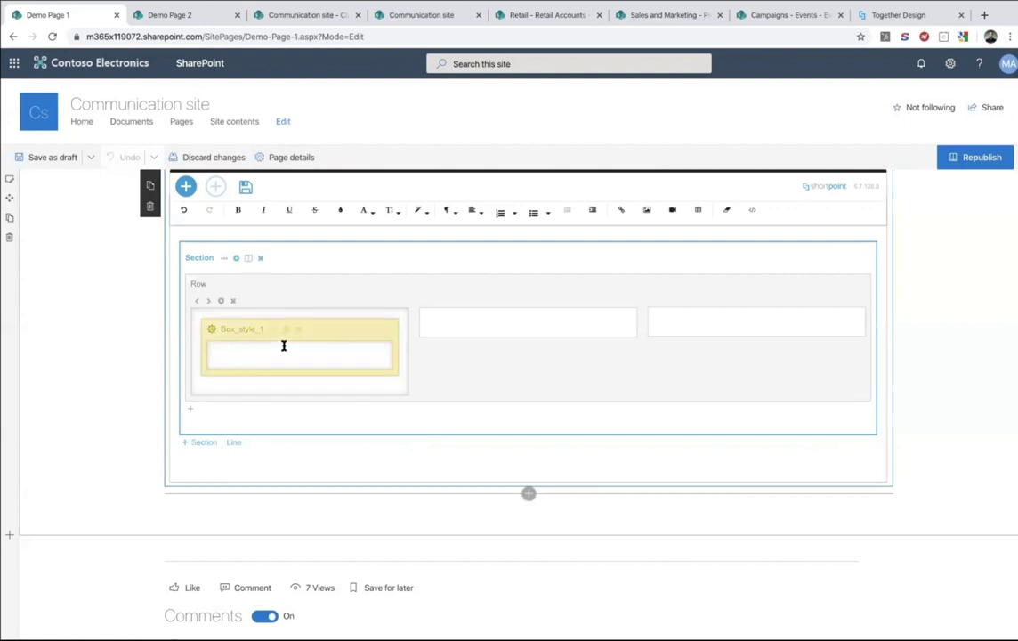
Insert a box_style_1 custom element titled Documents into the second column
left_click(240, 356)
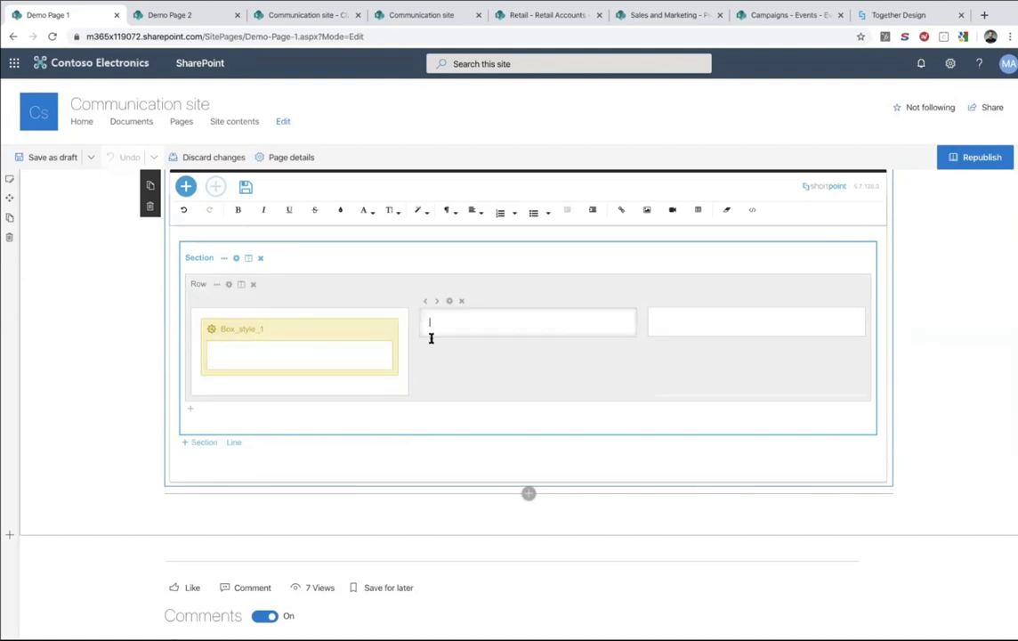
left_click(185, 187)
left_click(584, 106)
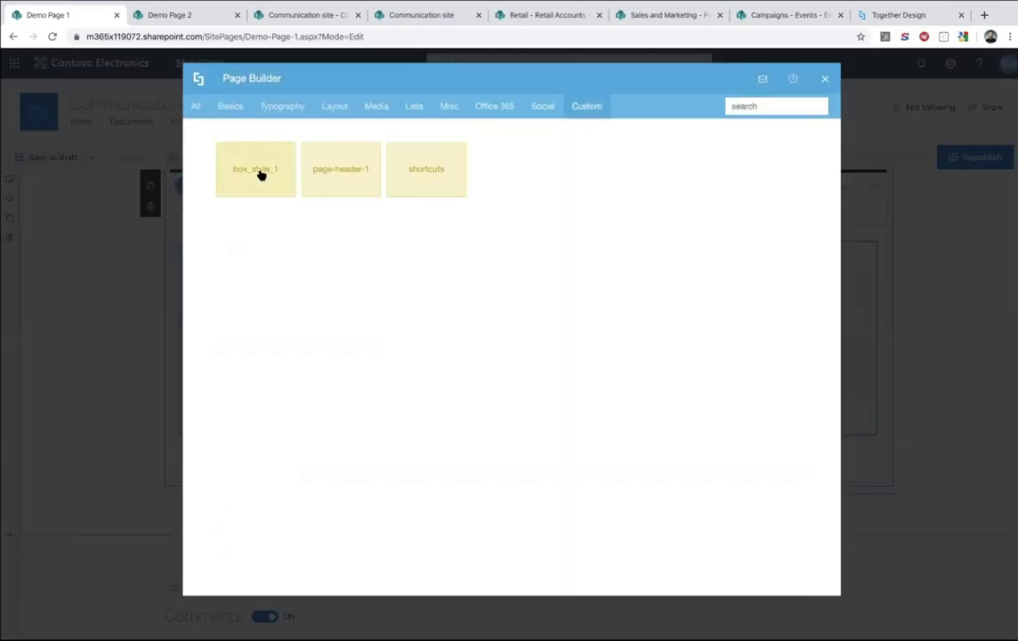
left_click(262, 171)
left_click(380, 152)
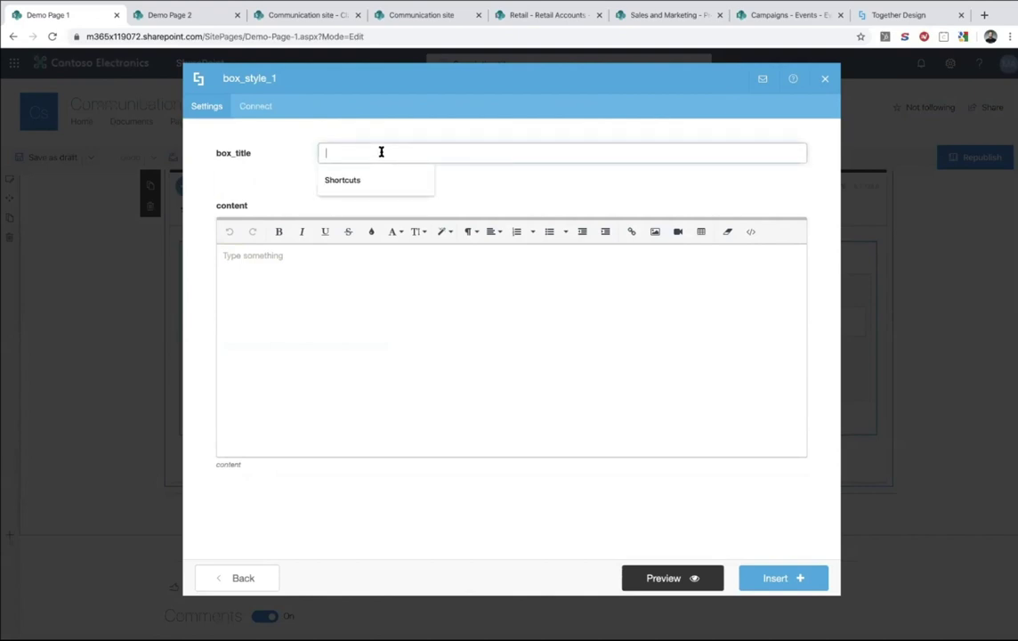
type("Documents")
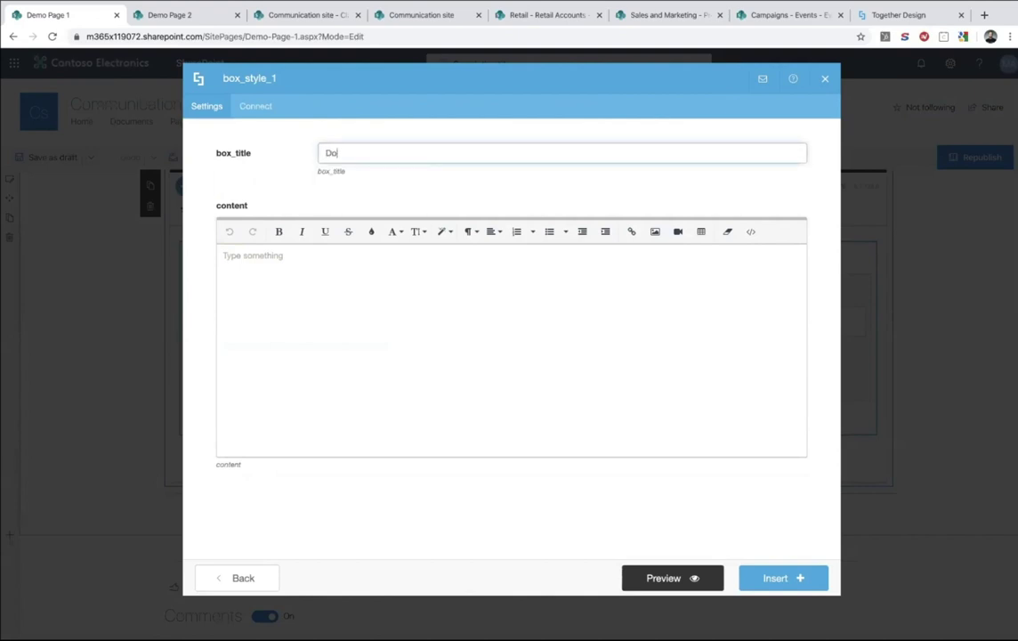
left_click(777, 579)
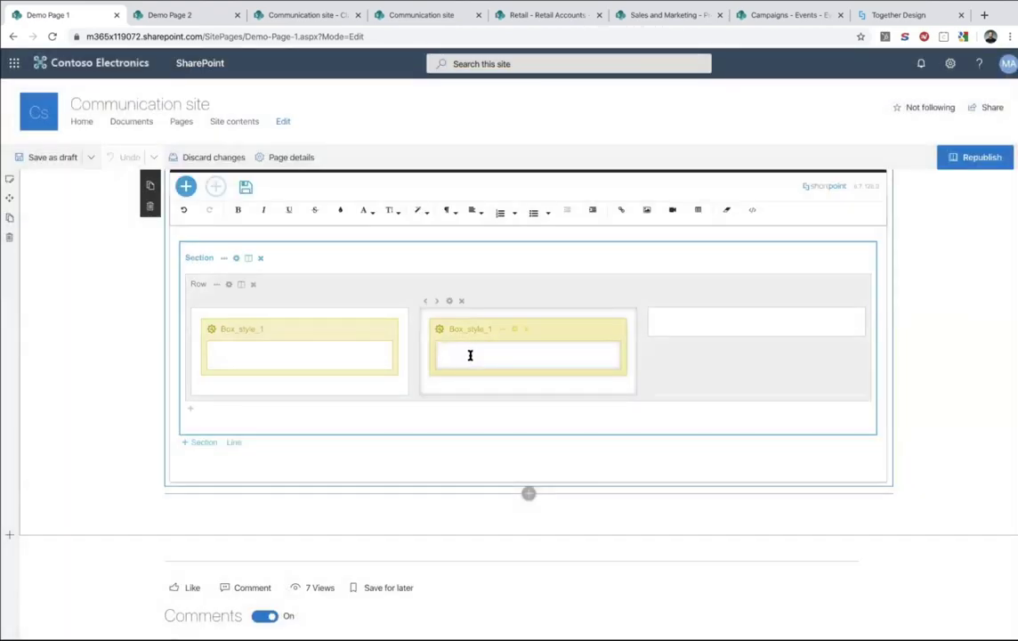
Insert another box_style_1 element titled My Events into the third column
left_click(689, 319)
left_click(186, 189)
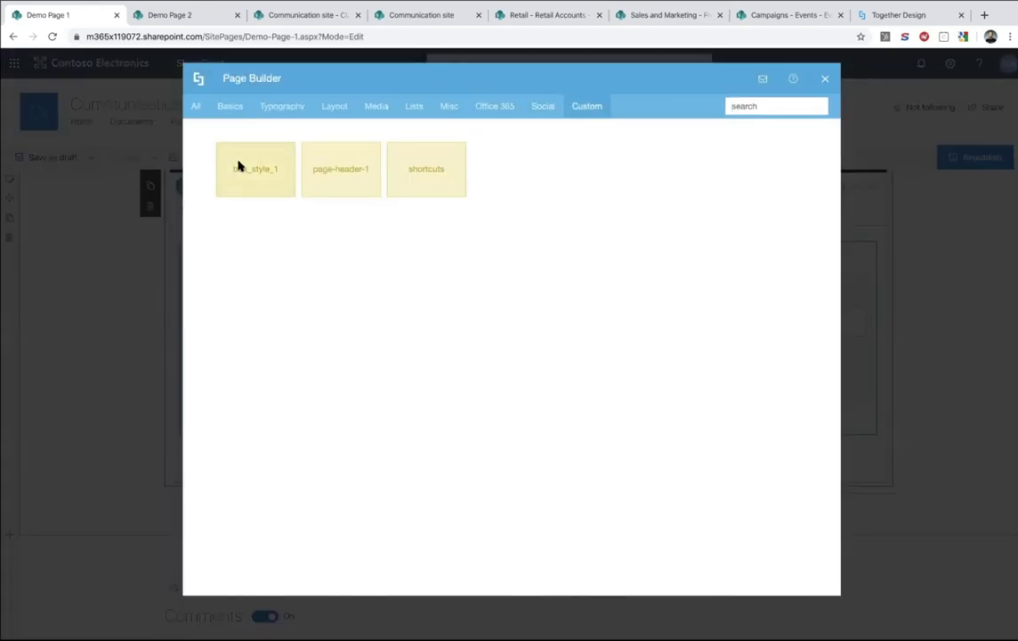
left_click(239, 166)
left_click(368, 160)
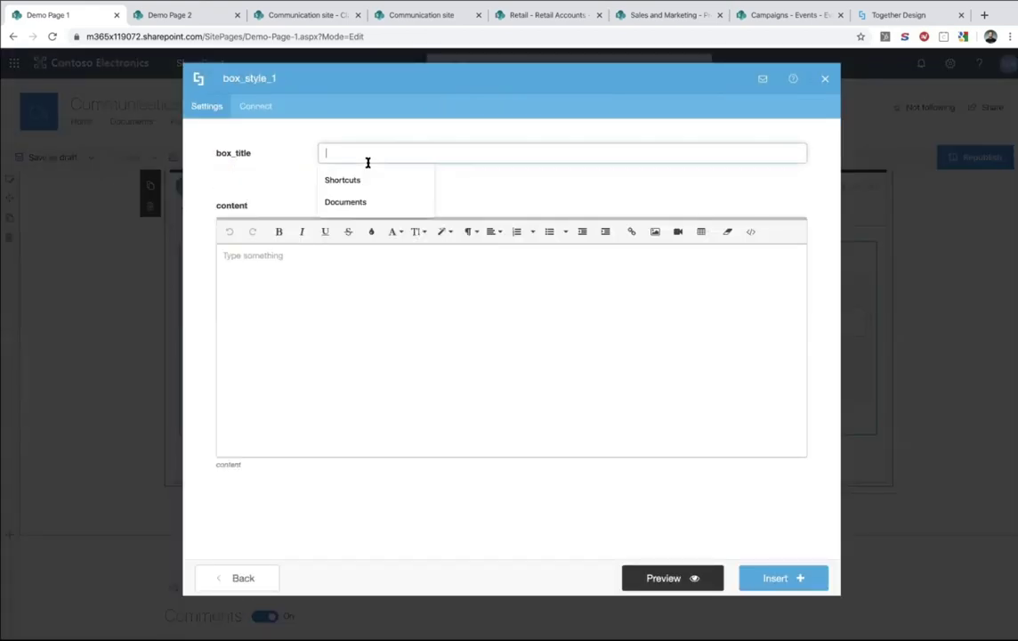
type("My")
key("BackSpace")
key("BackSpace")
type("ts")
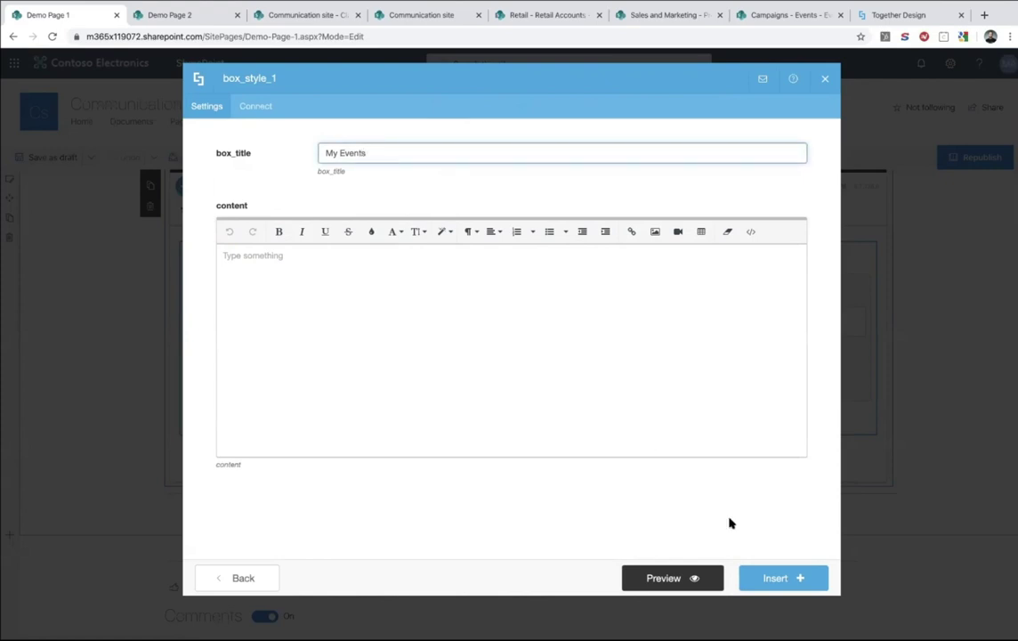
left_click(761, 579)
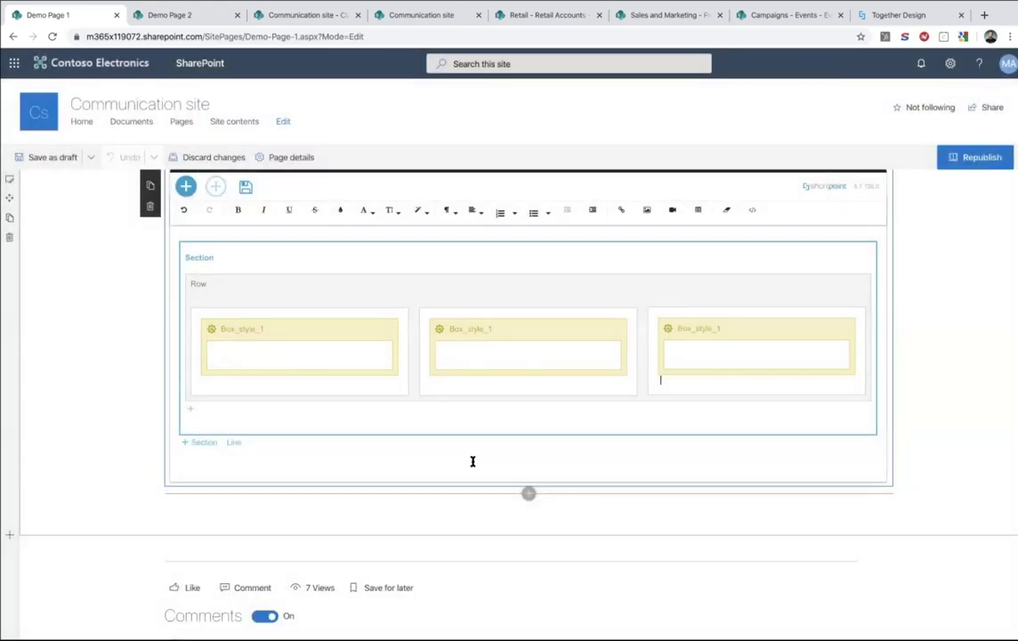
Type filler text in the first box and copy the Tiles from the shortcuts custom element
left_click(222, 355)
type(".jahsdkjhaskjdhkjahdkjhakj")
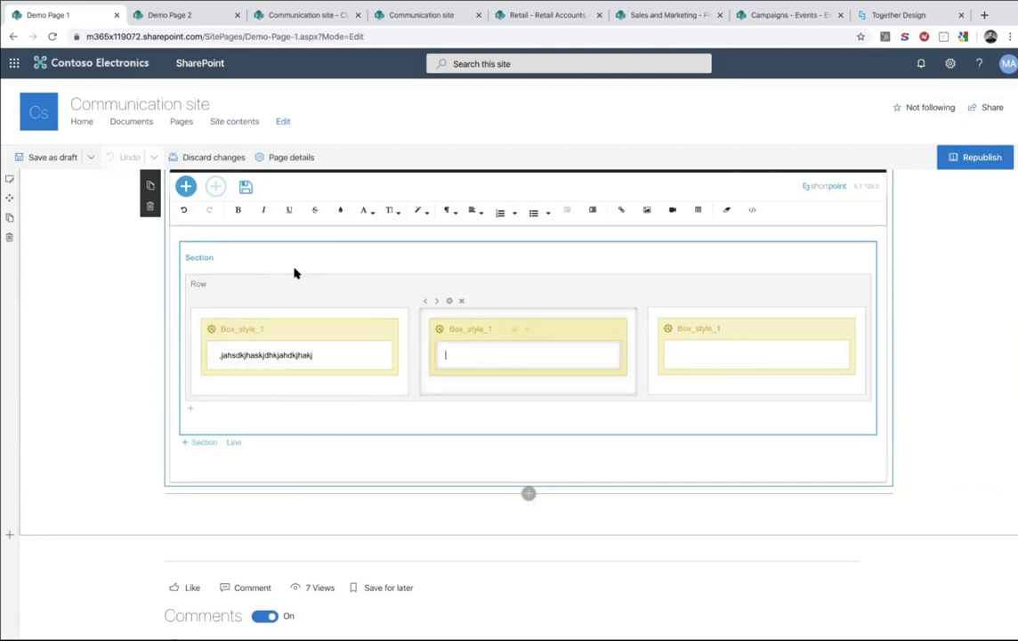
left_click(759, 15)
left_click(654, 16)
left_click(538, 16)
left_click(416, 15)
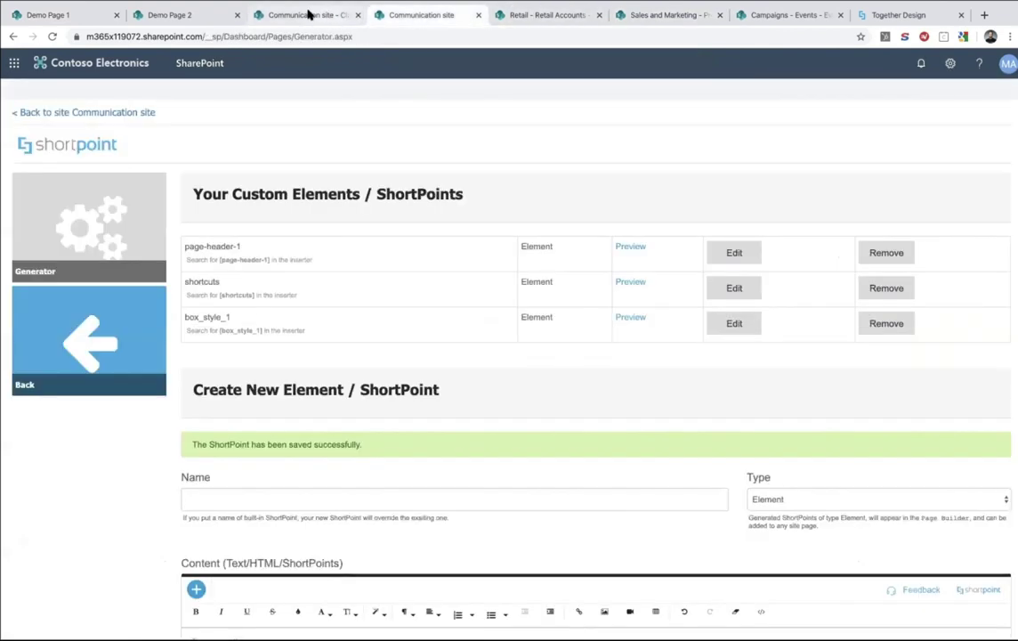
scroll(505, 330, "down", 2)
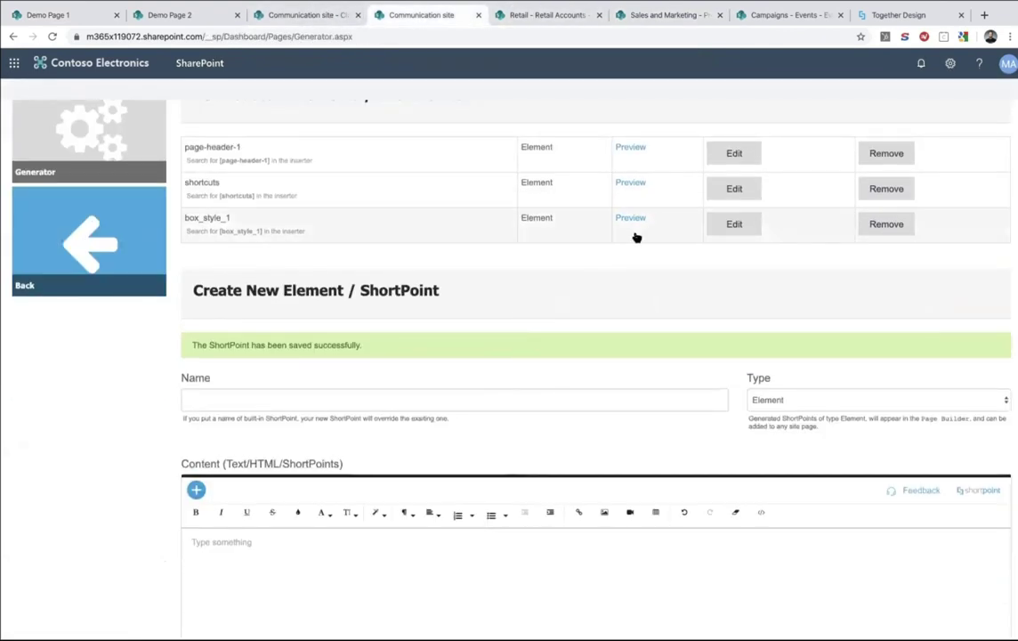
left_click(730, 190)
scroll(255, 366, "down", 4)
left_click(225, 336)
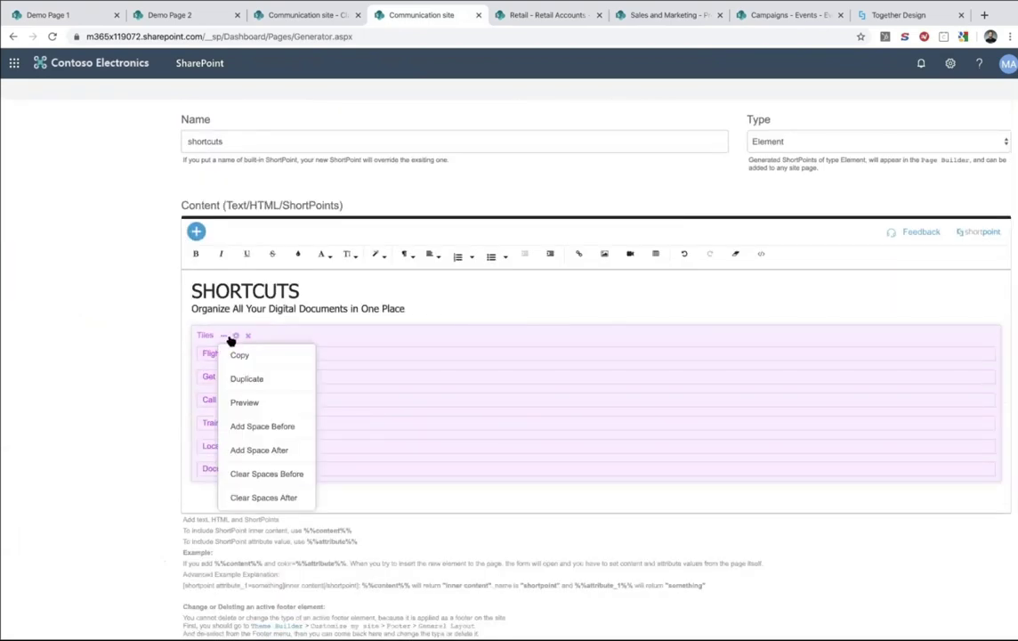
left_click(239, 354)
Paste the copied Tiles into the middle box and type filler text in the third box
left_click(84, 18)
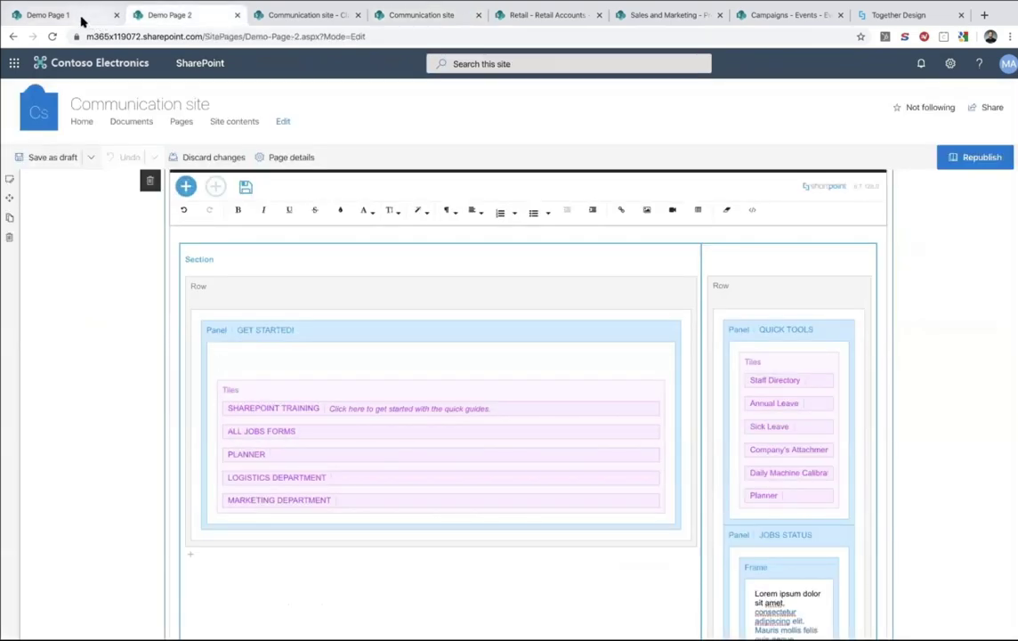
right_click(464, 354)
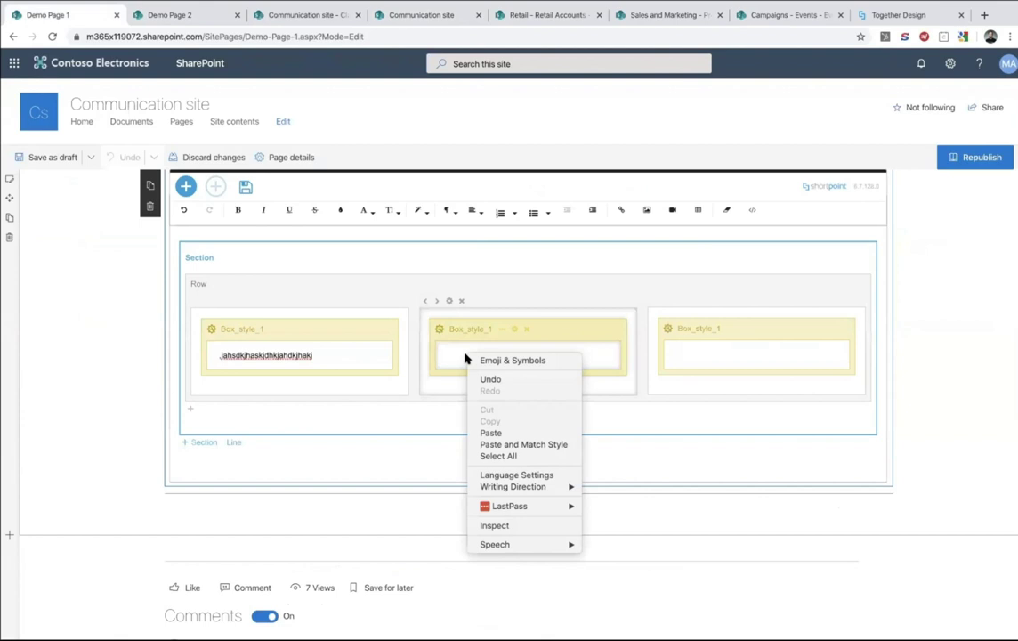
left_click(524, 427)
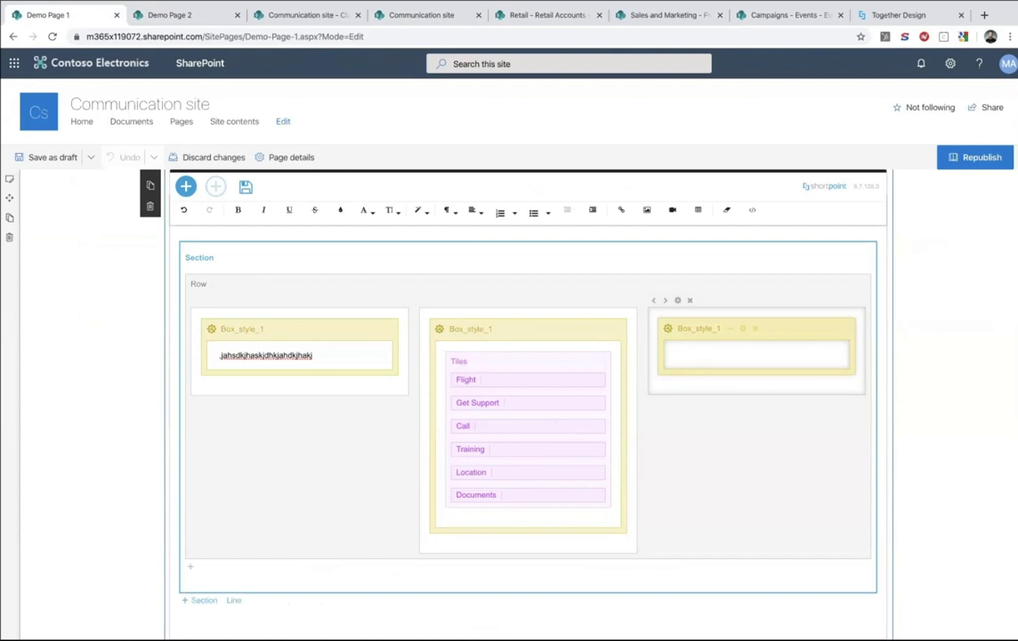
type("jhdgjahsgdjhgasjhga")
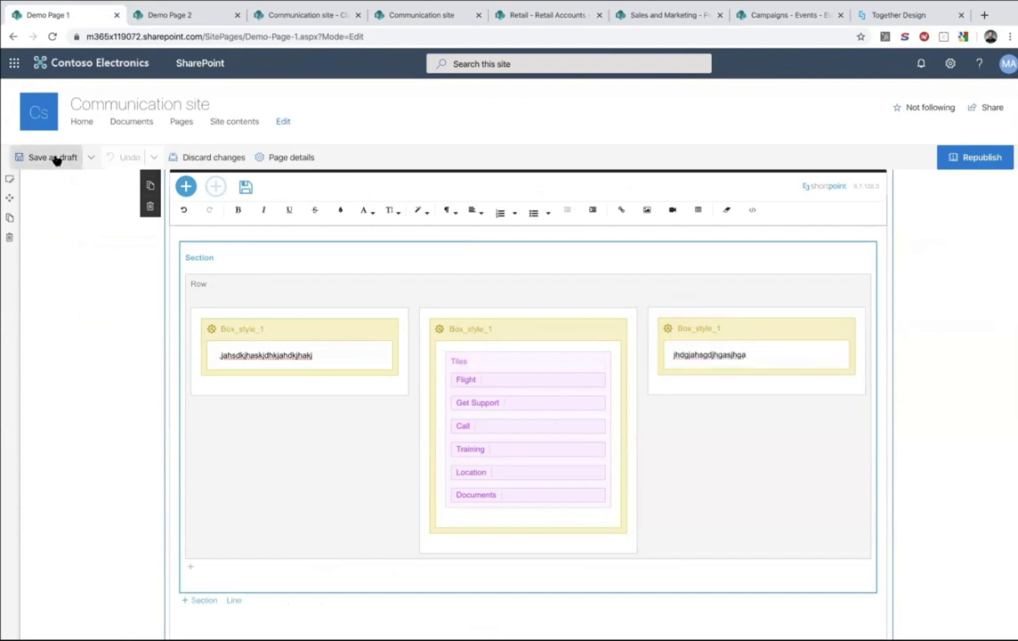
Save Demo Page 1 as a draft and select the Shortcuts title and the line beneath it
left_click(53, 157)
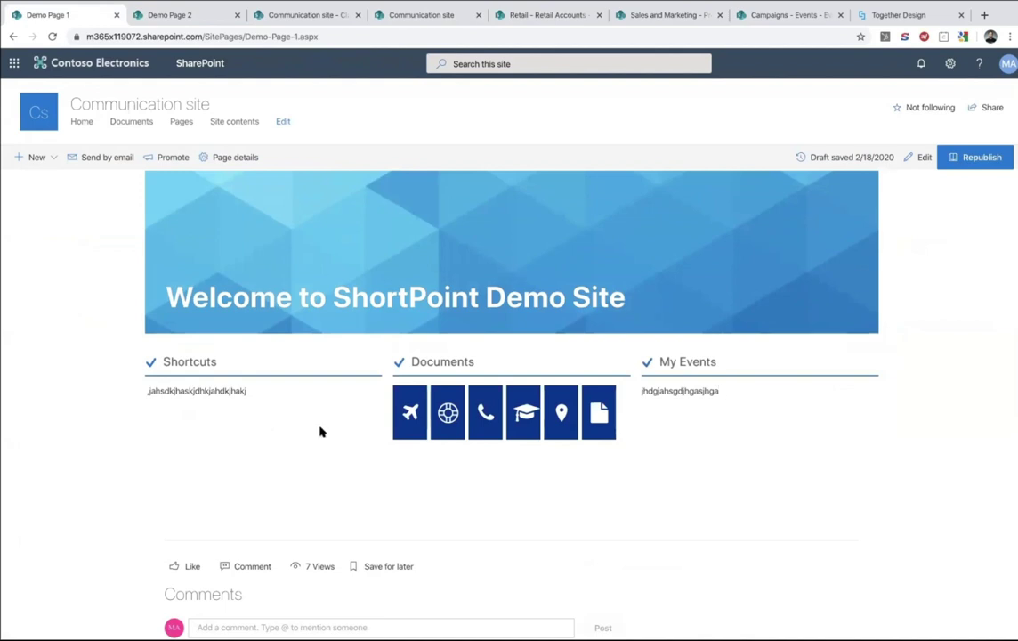
left_click_drag(159, 363, 224, 359)
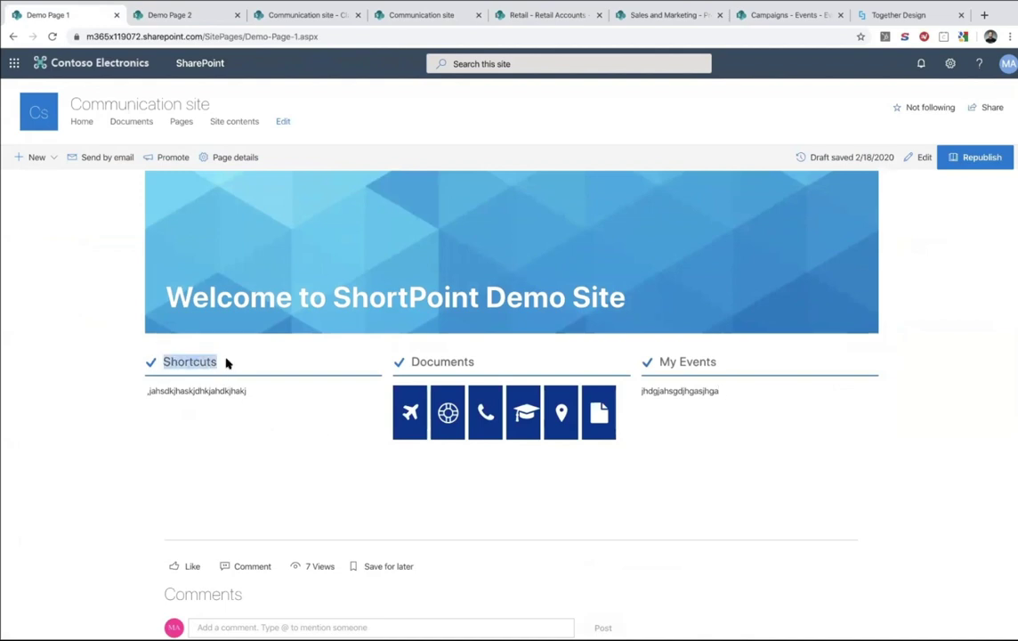
triple_click(192, 389)
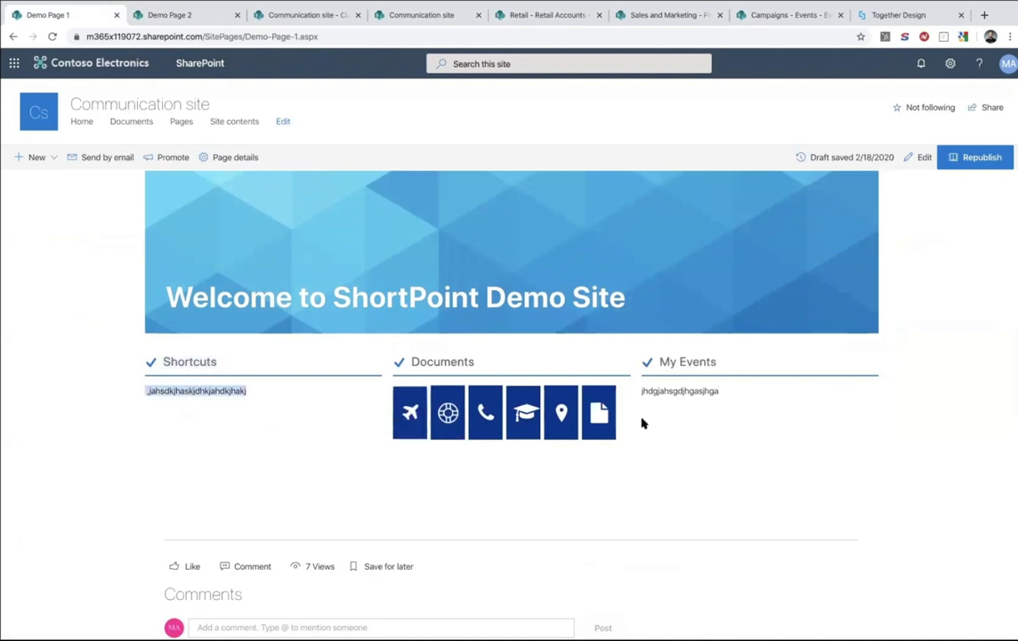
left_click(190, 19)
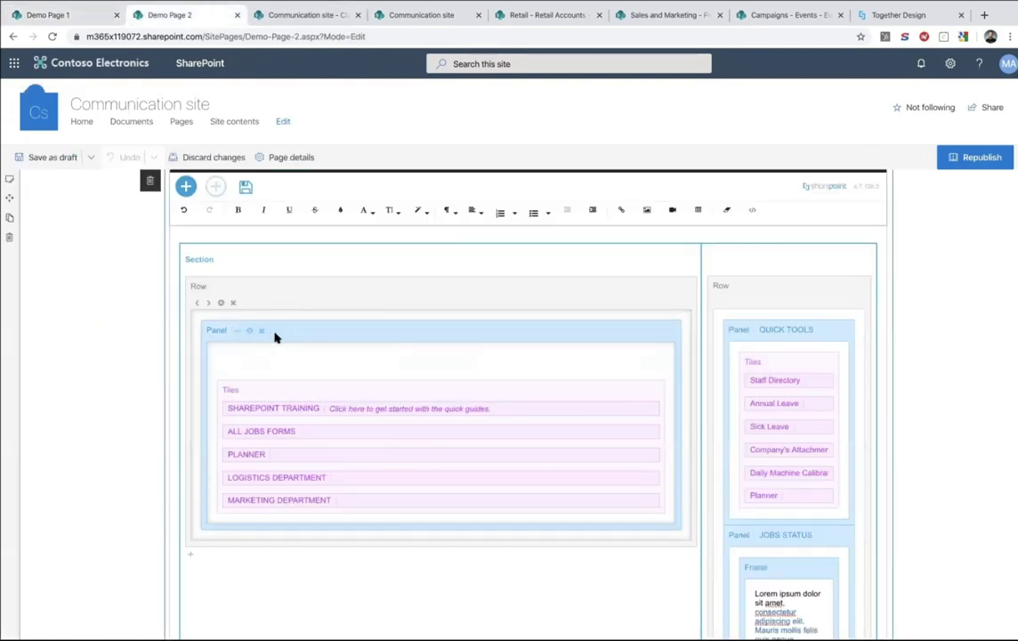
Use Add Space Before on the GET STARTED panel of Demo Page 2 and click into the new space
scroll(261, 445, "down", 4)
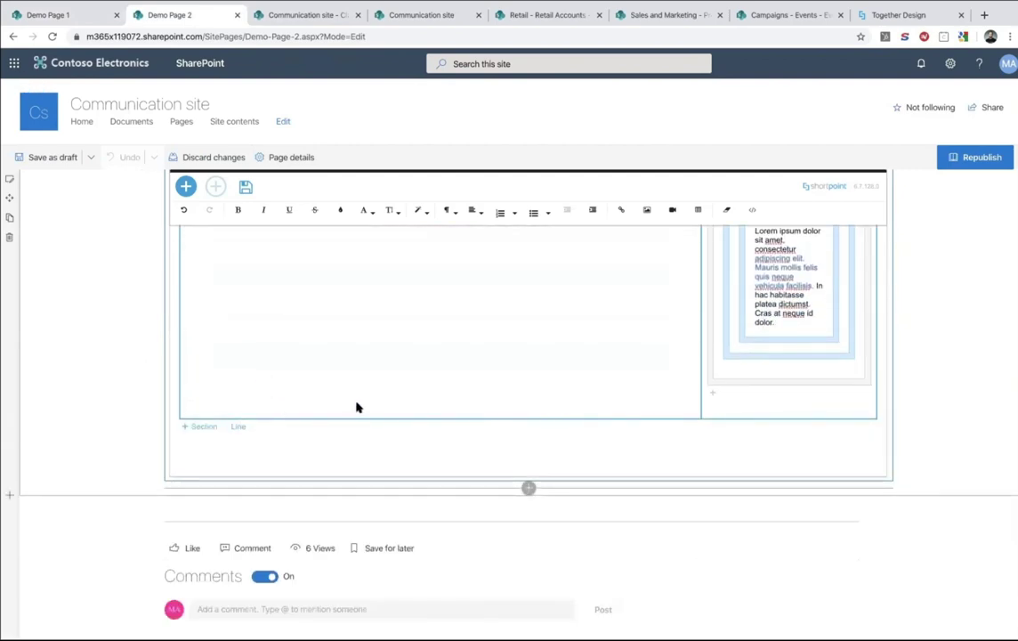
scroll(356, 407, "up", 5)
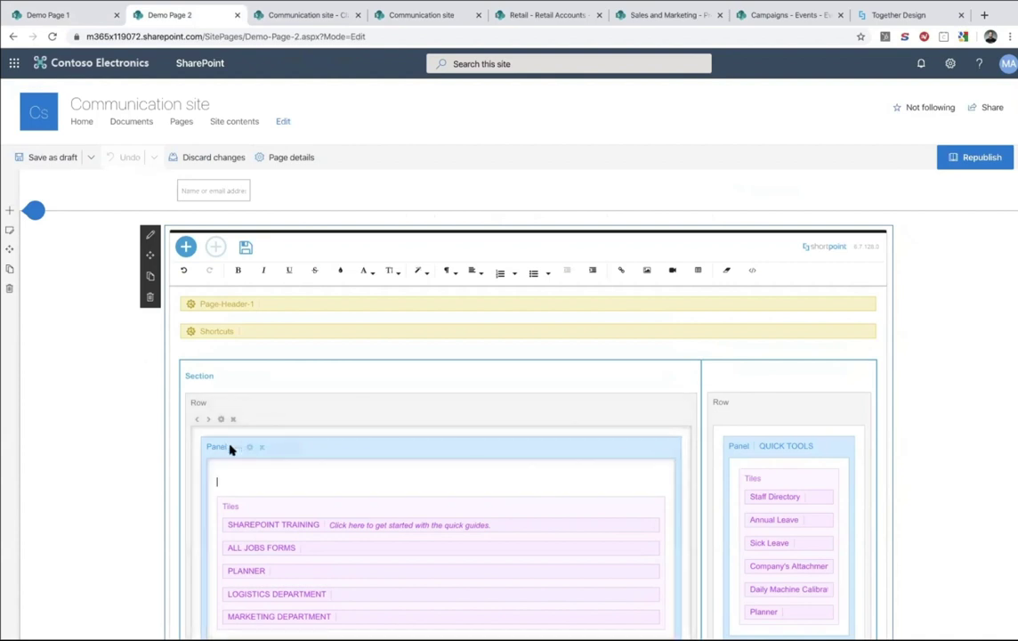
left_click(235, 452)
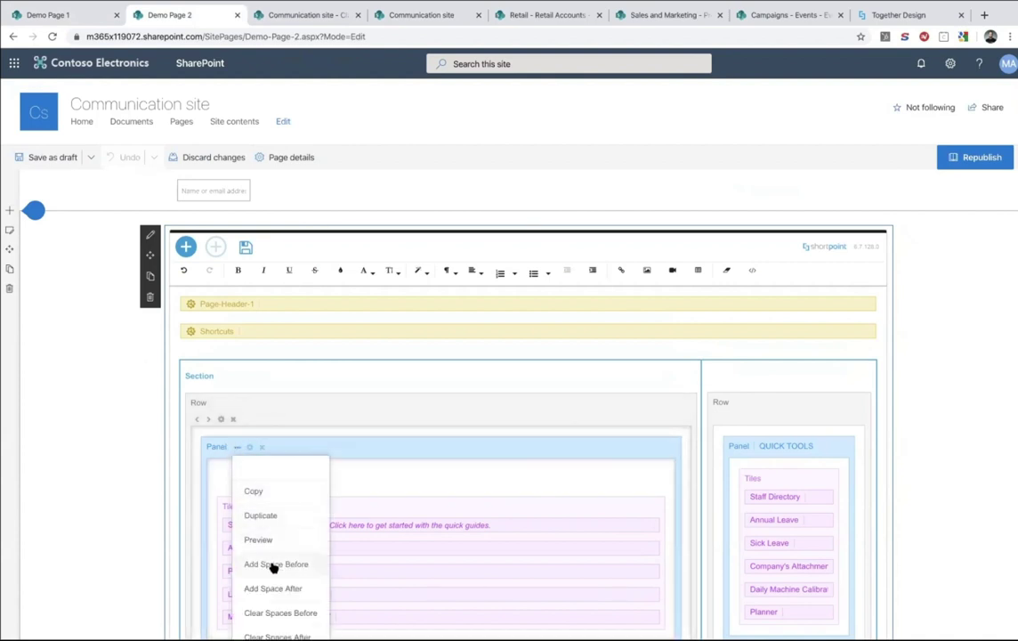
left_click(273, 563)
left_click(218, 436)
scroll(204, 267, "down", 1)
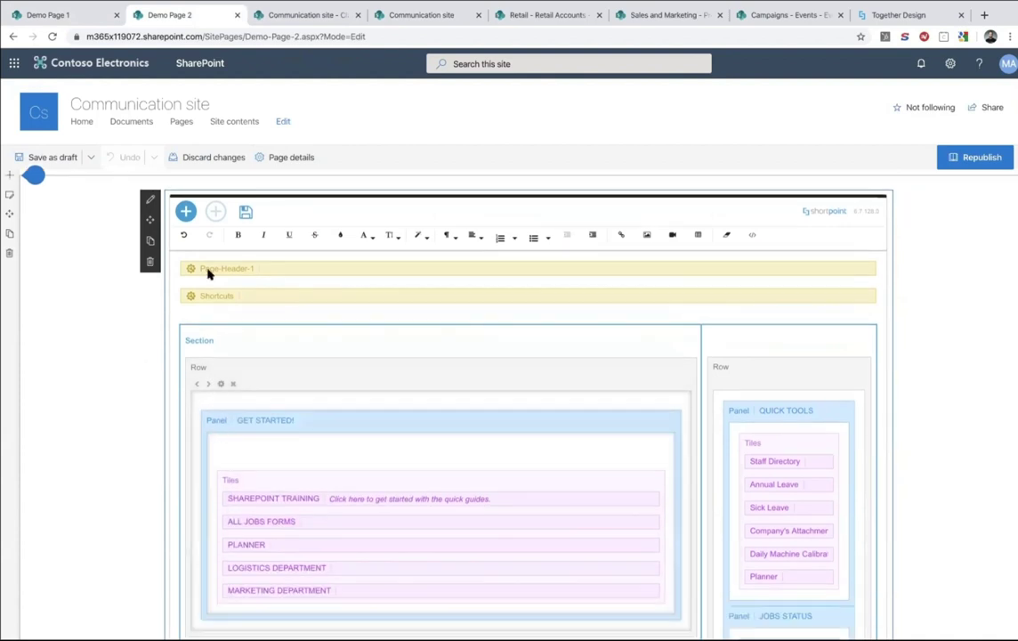
Close Page Builder, reload Demo Page 2 discarding changes, and dismiss the Share your ideas popup
left_click(186, 187)
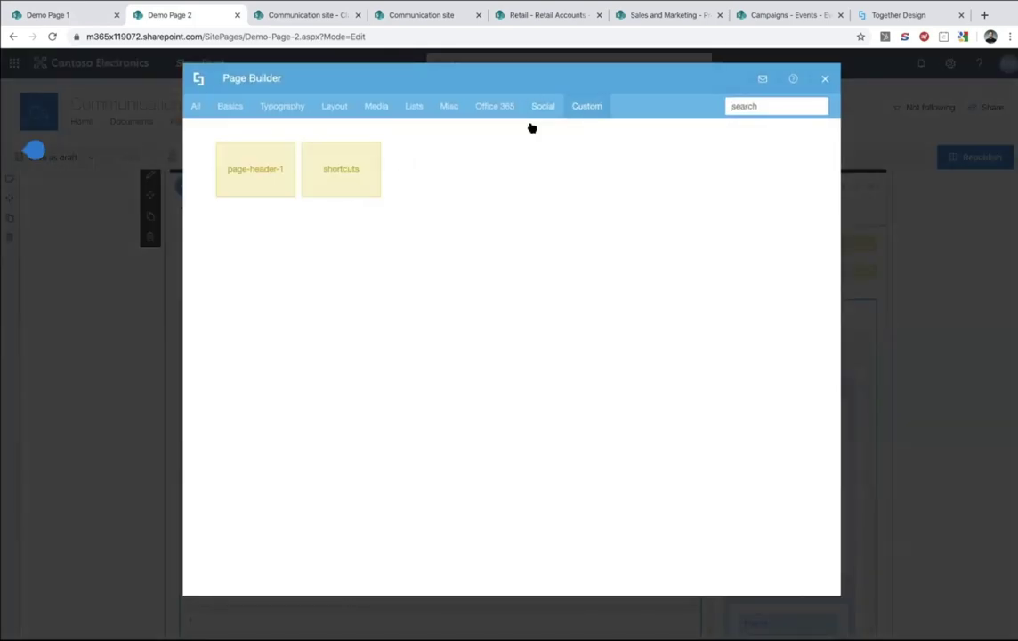
left_click(825, 78)
left_click(328, 39)
key("Return")
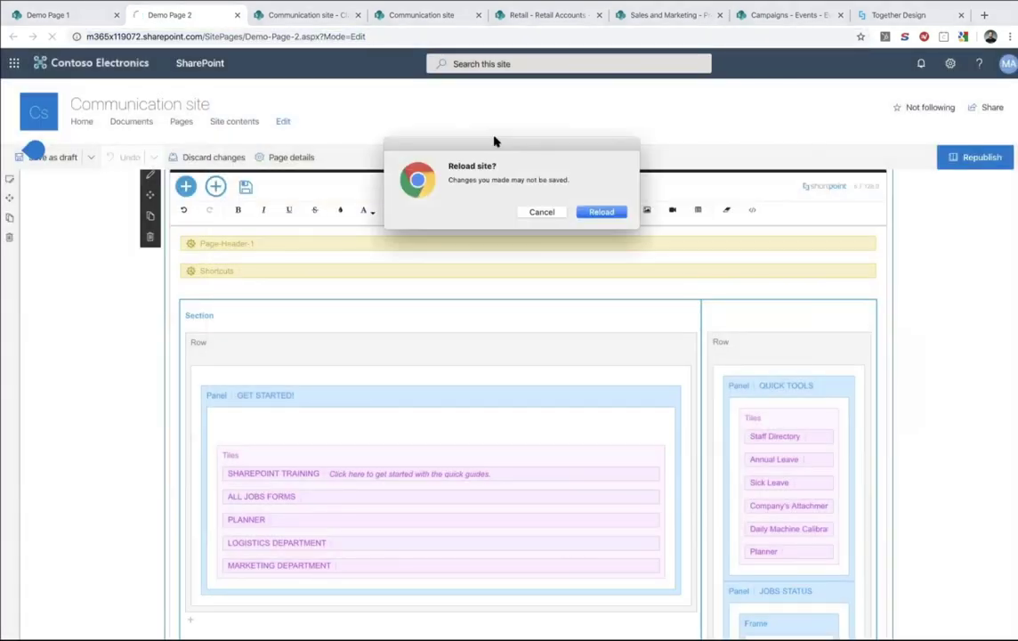
left_click(601, 214)
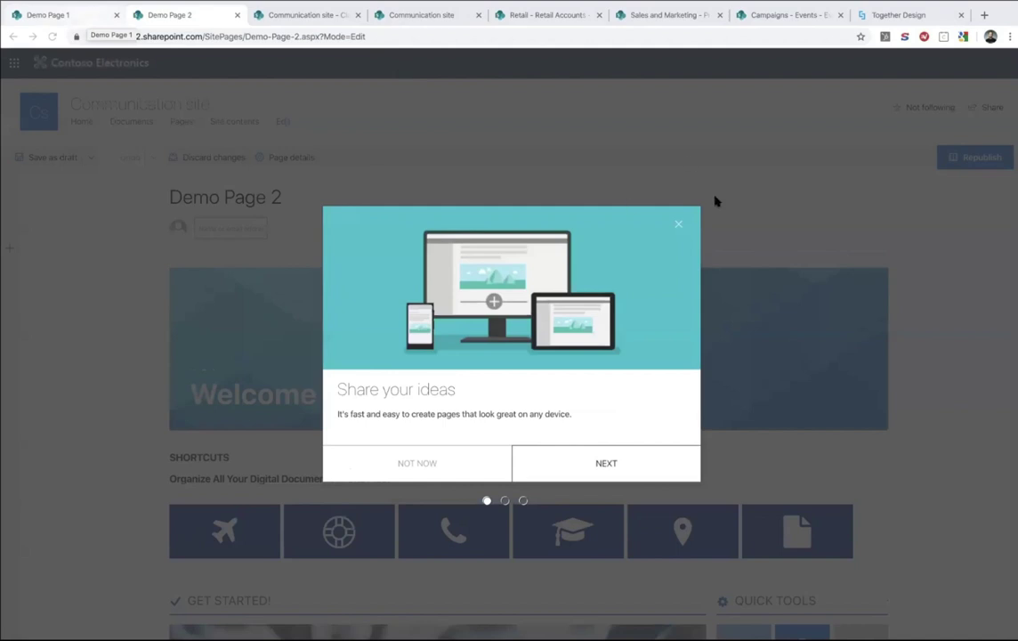
left_click(679, 225)
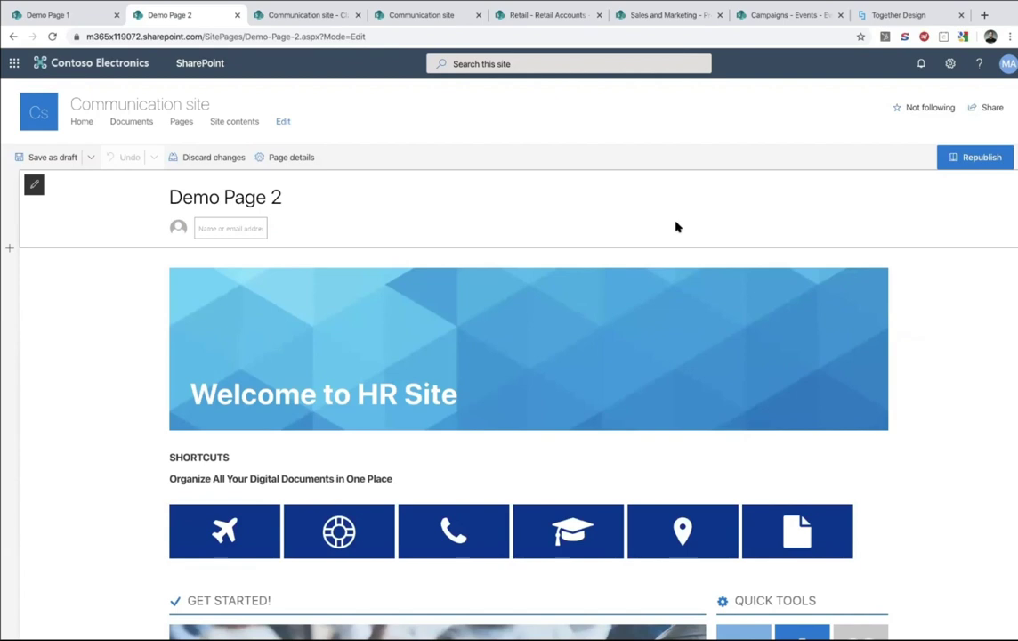
Check the placeholder text under Shortcuts on Demo Page 1, then return to Demo Page 2
left_click(77, 16)
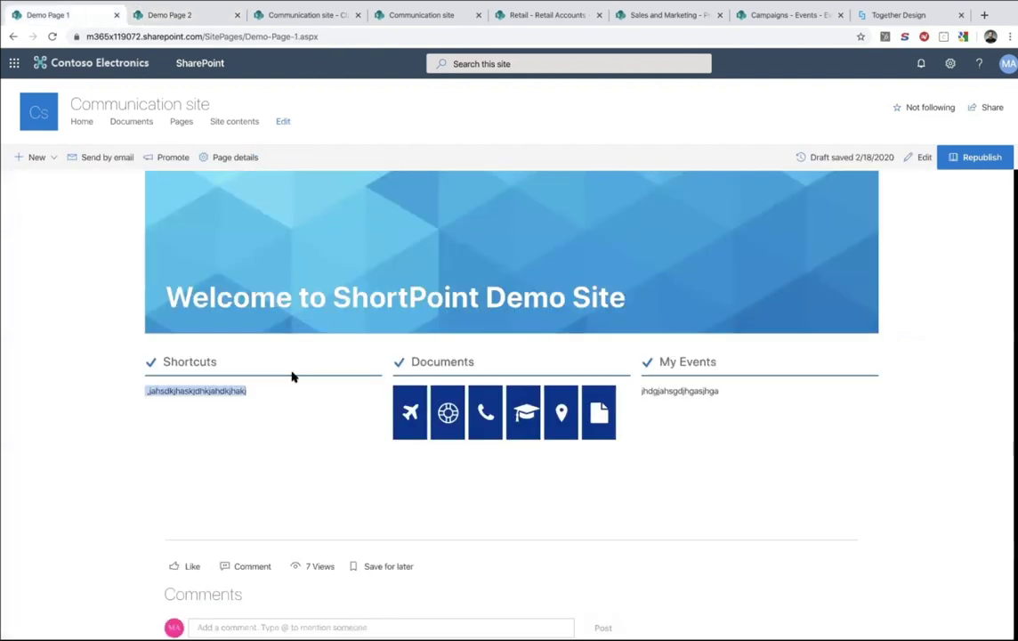
left_click(202, 393)
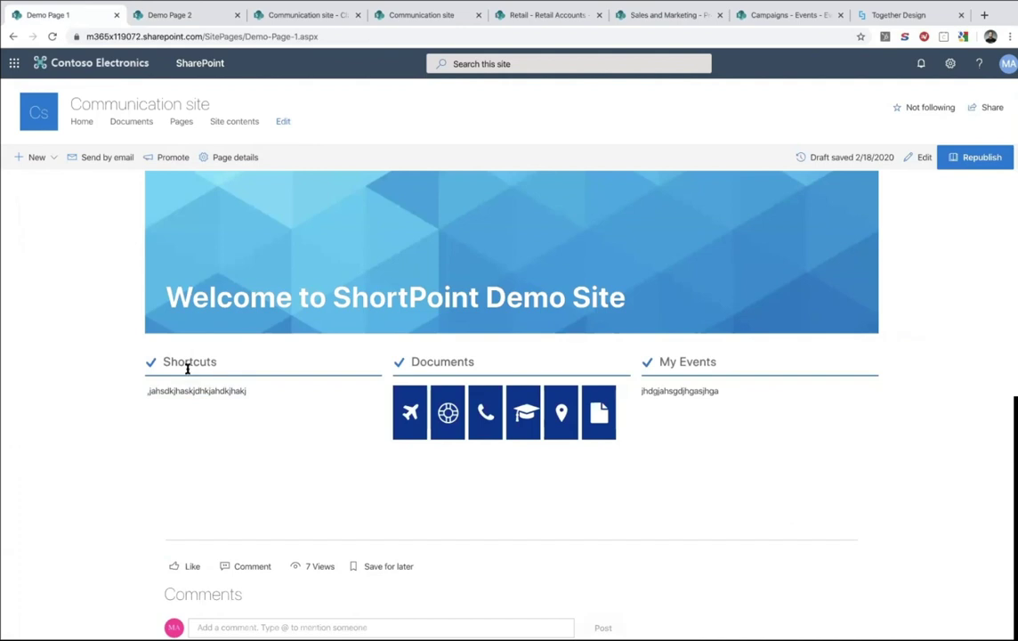
triple_click(151, 390)
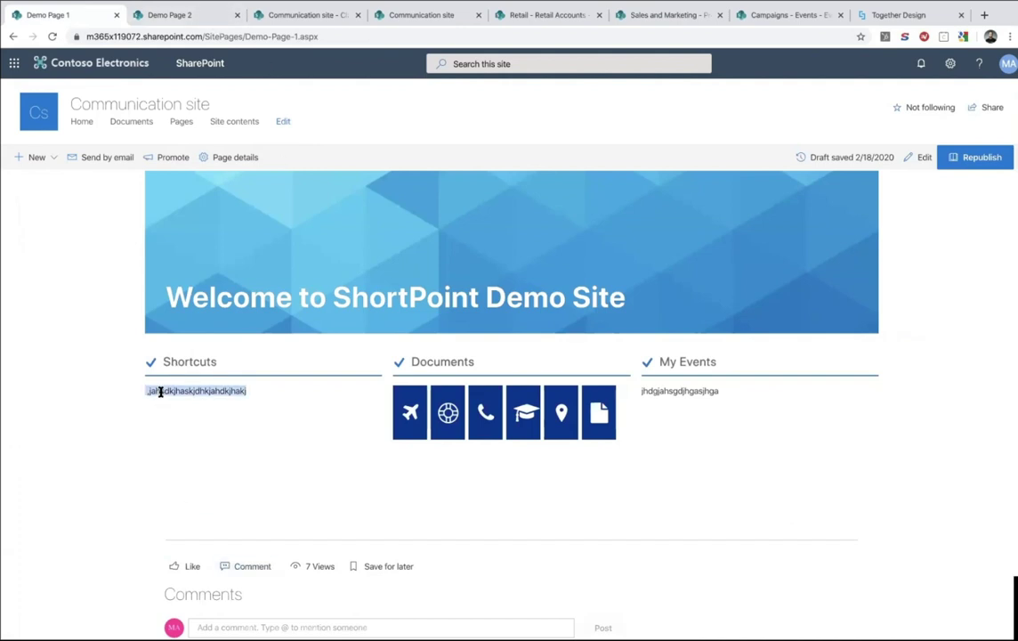
left_click(187, 16)
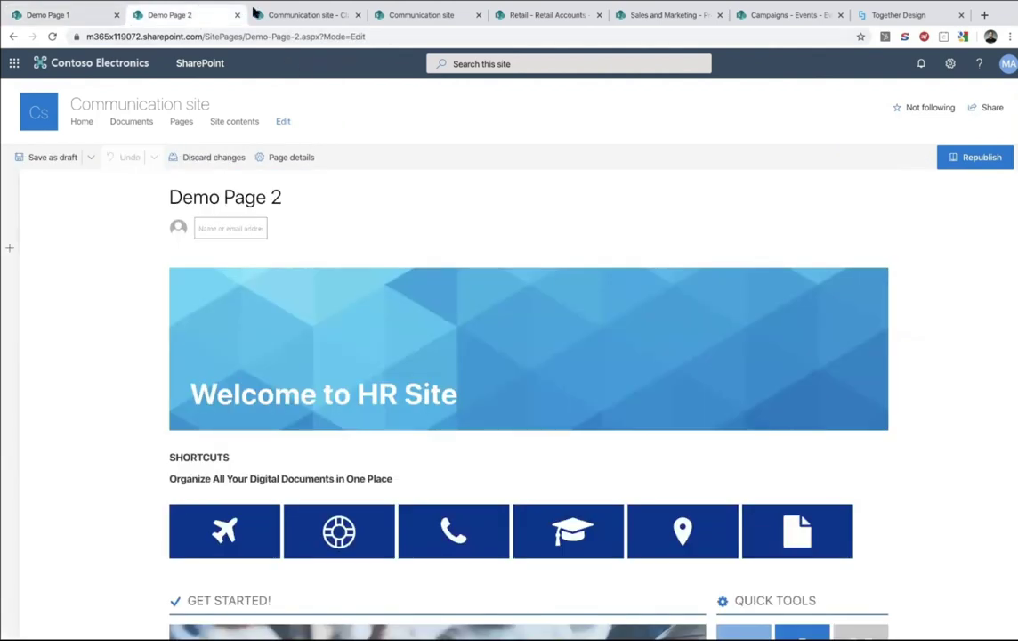
Edit the ShortPoint web part and add an empty space above the GET STARTED panel
scroll(343, 364, "down", 3)
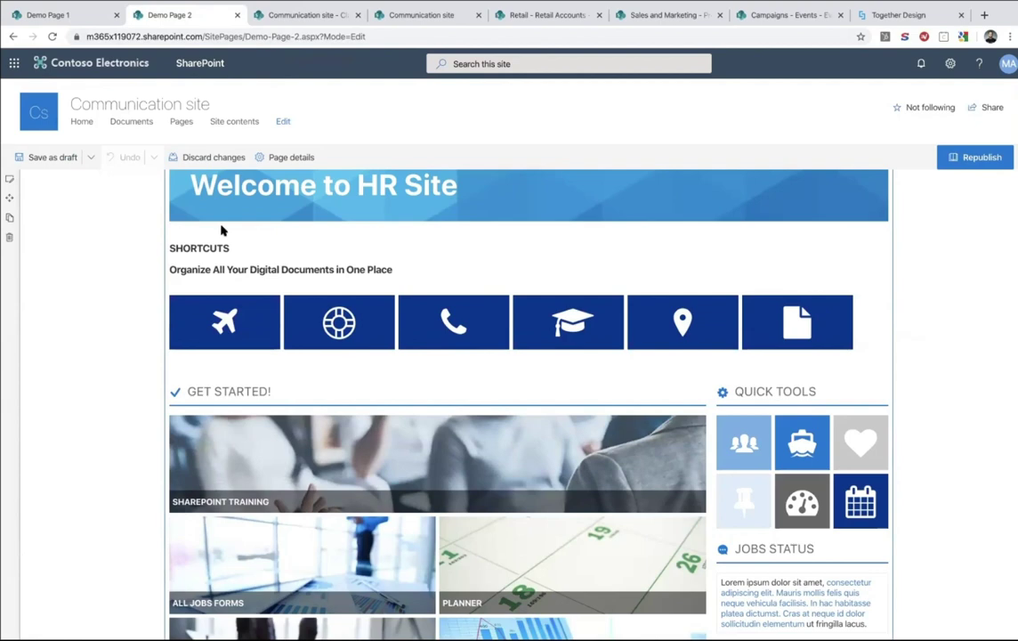
scroll(181, 246, "up", 2)
left_click(150, 190)
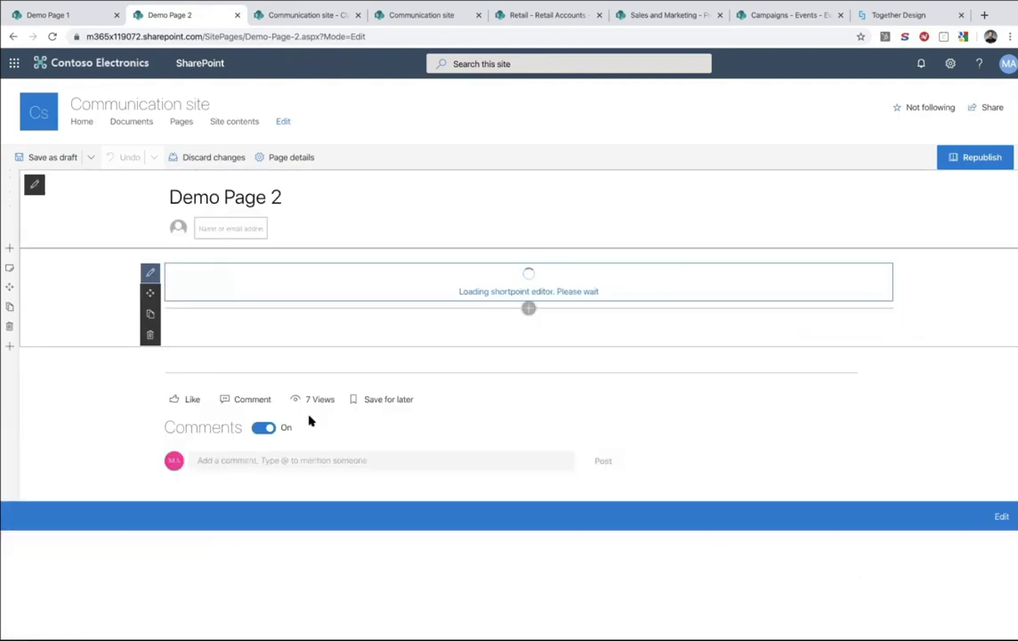
scroll(374, 409, "down", 3)
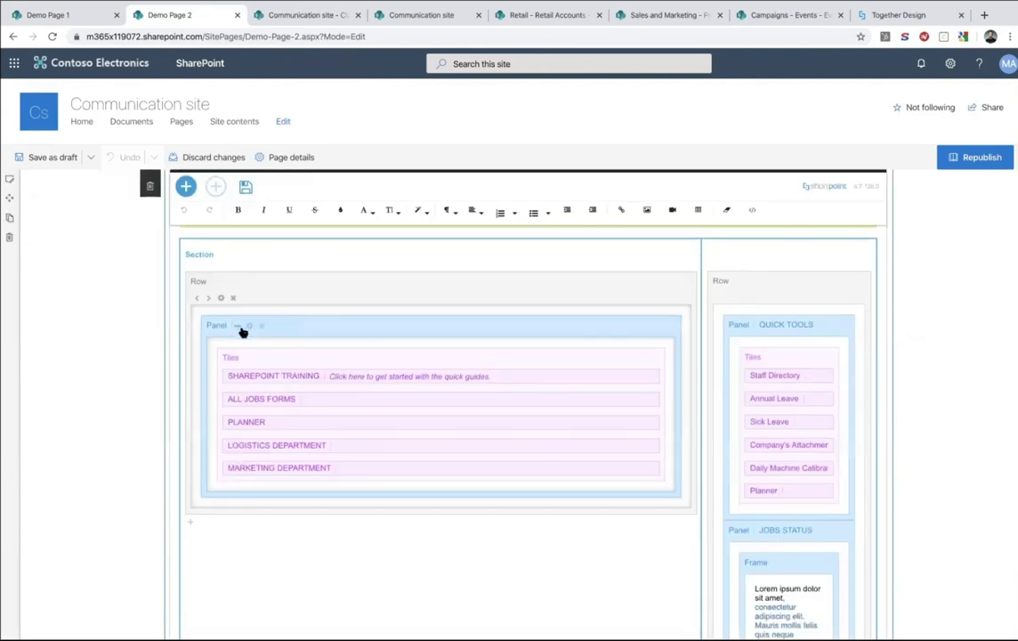
left_click(239, 329)
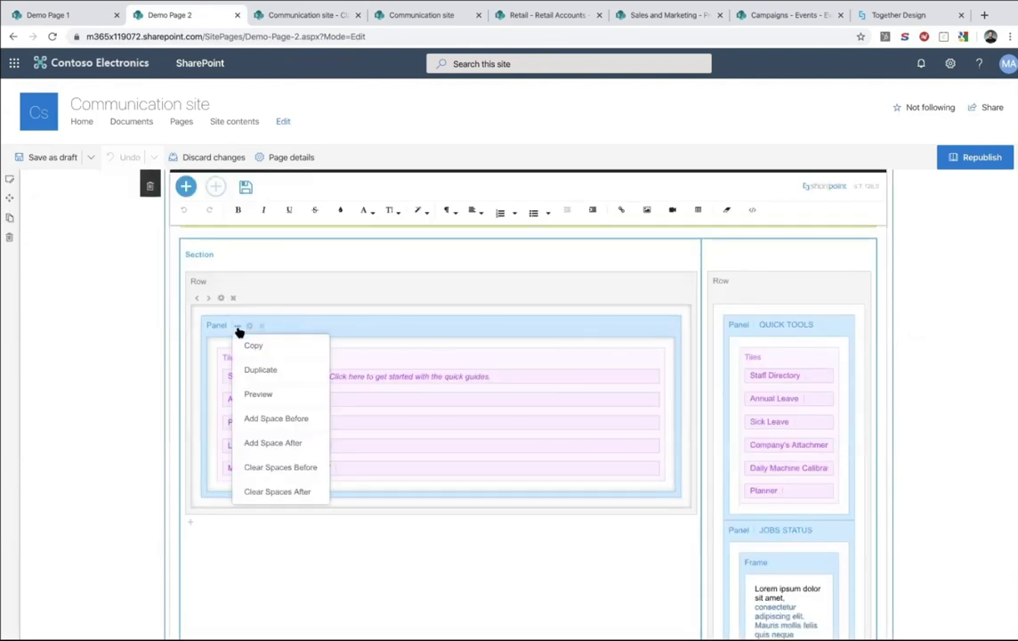
left_click(266, 418)
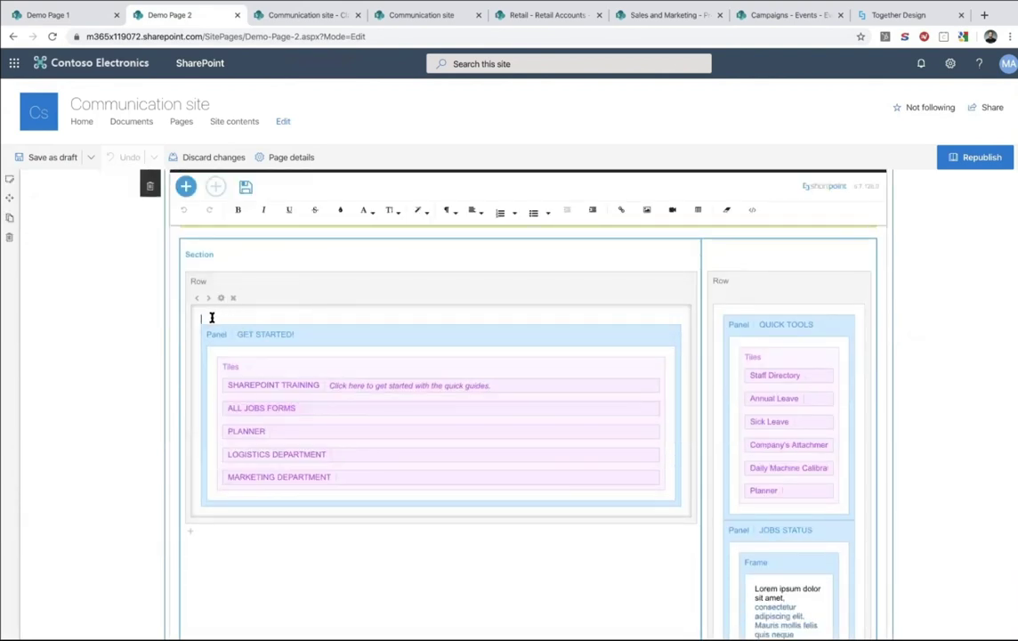
Insert a box_style_1 custom element titled Shortcuts into the new space
left_click(185, 187)
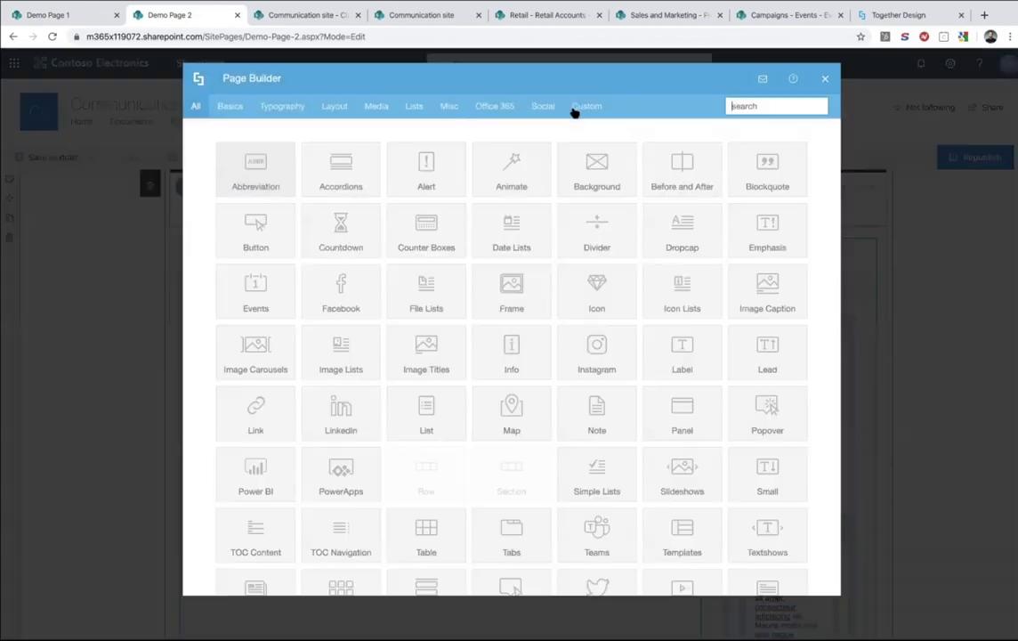
left_click(587, 106)
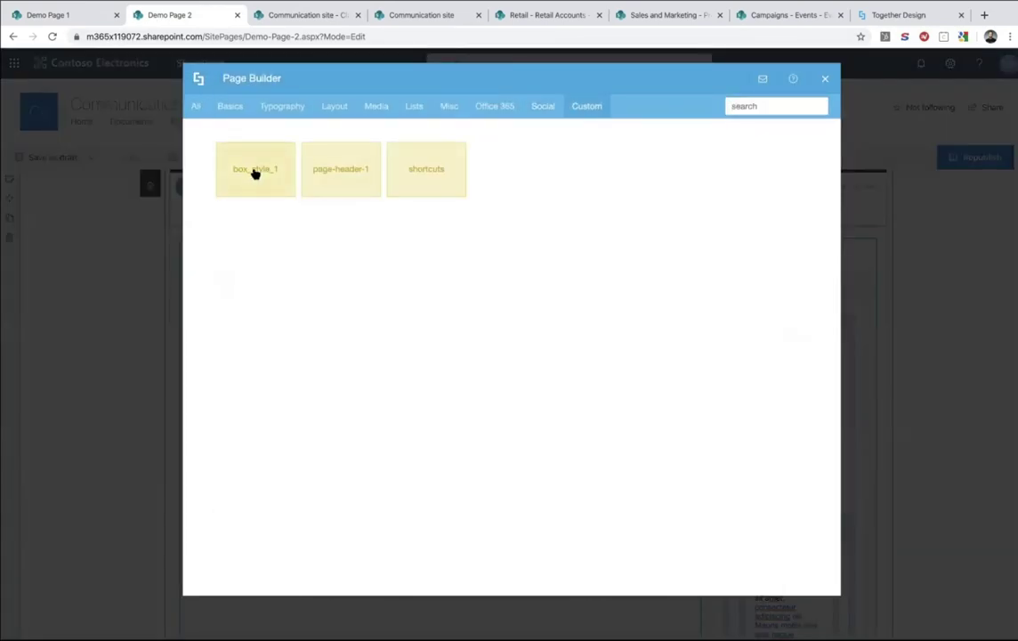
left_click(255, 170)
left_click(357, 154)
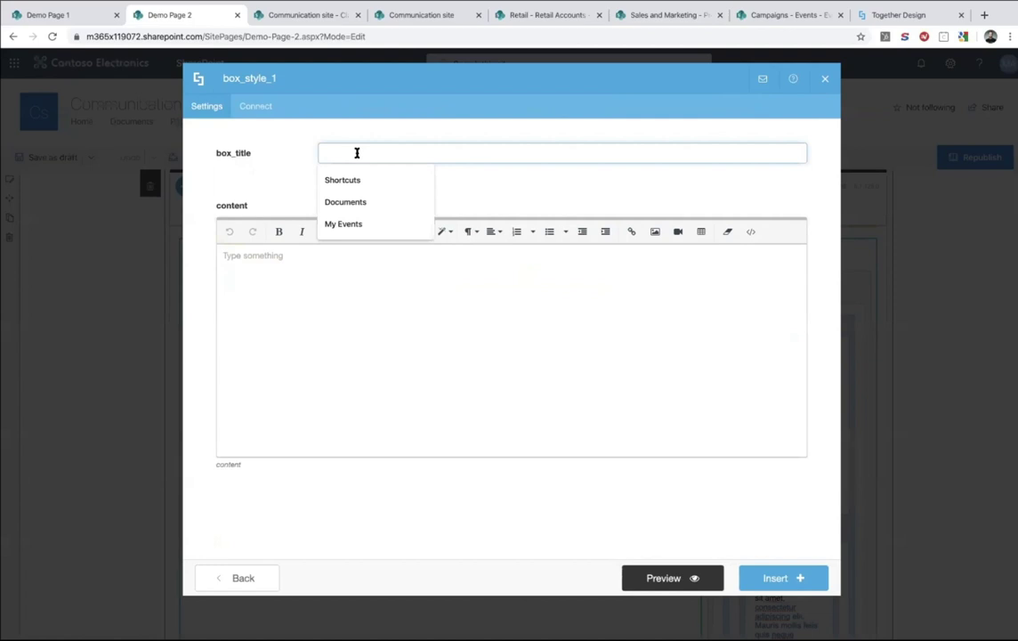
type("Shortcuts")
left_click(771, 578)
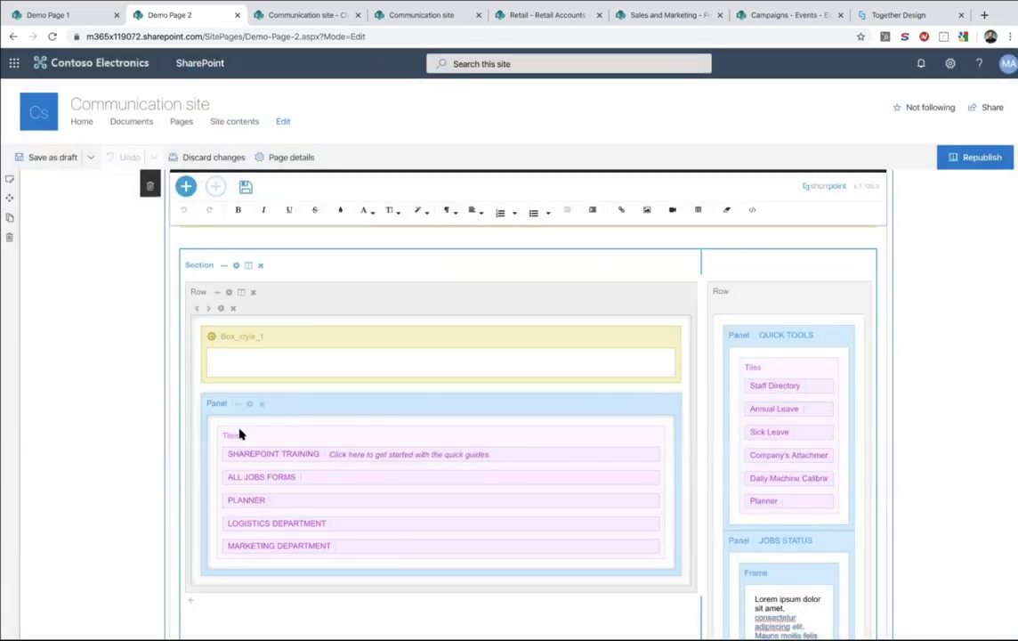
Copy the Tiles into the Shortcuts box, delete the old GET STARTED panel, and view Demo Page 1
left_click(250, 437)
left_click(257, 358)
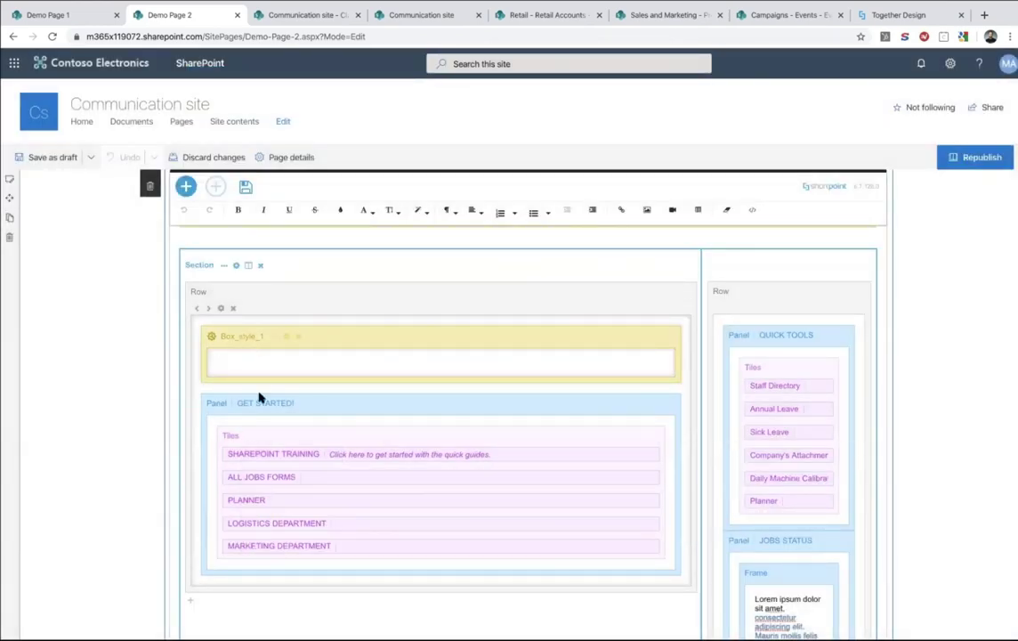
key("ctrl+v")
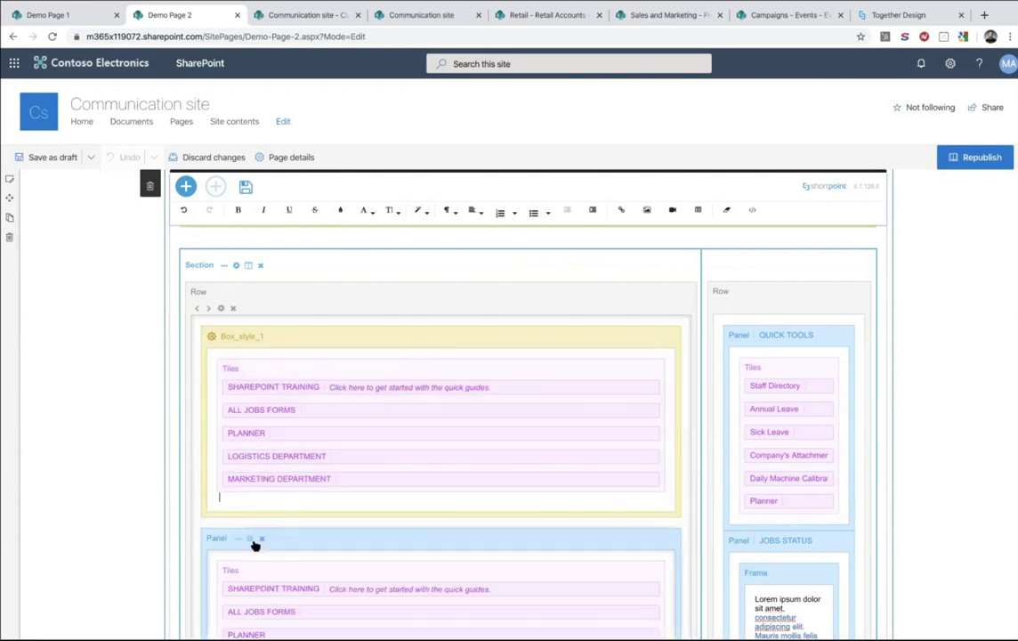
left_click(262, 540)
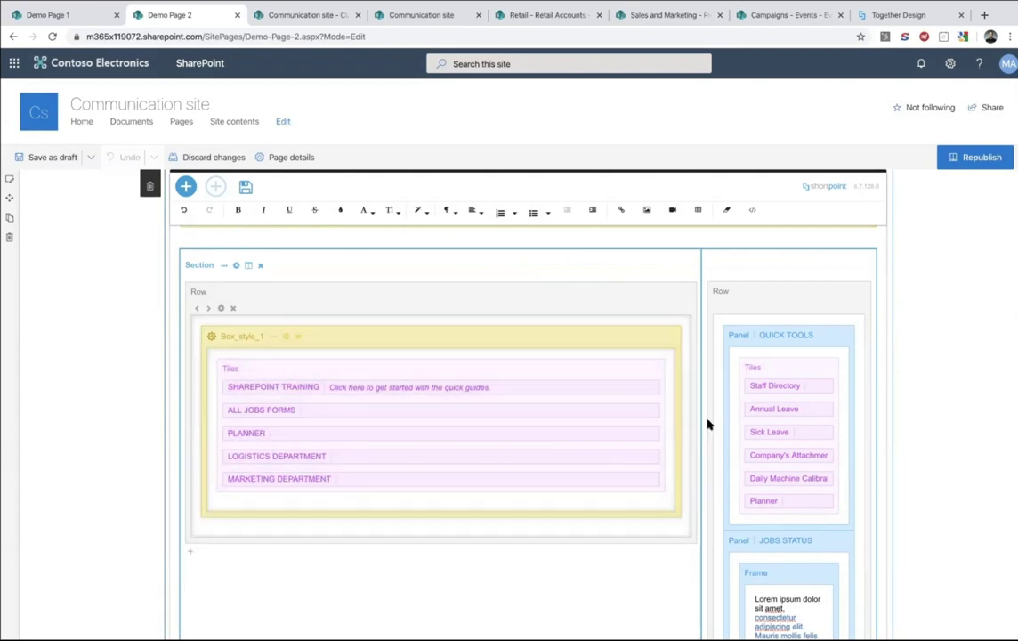
scroll(765, 458, "down", 2)
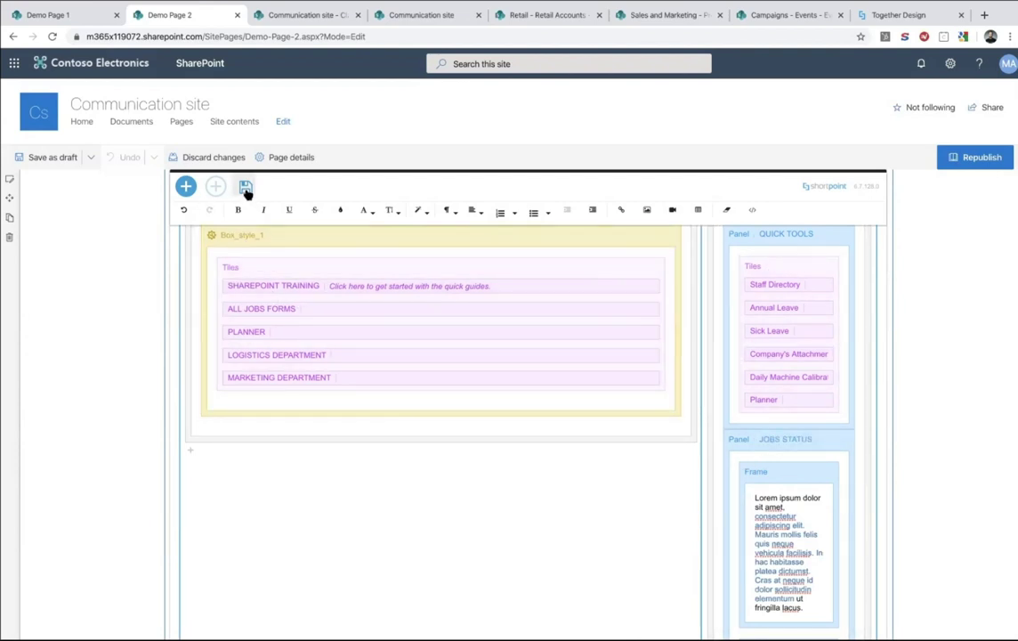
left_click(56, 15)
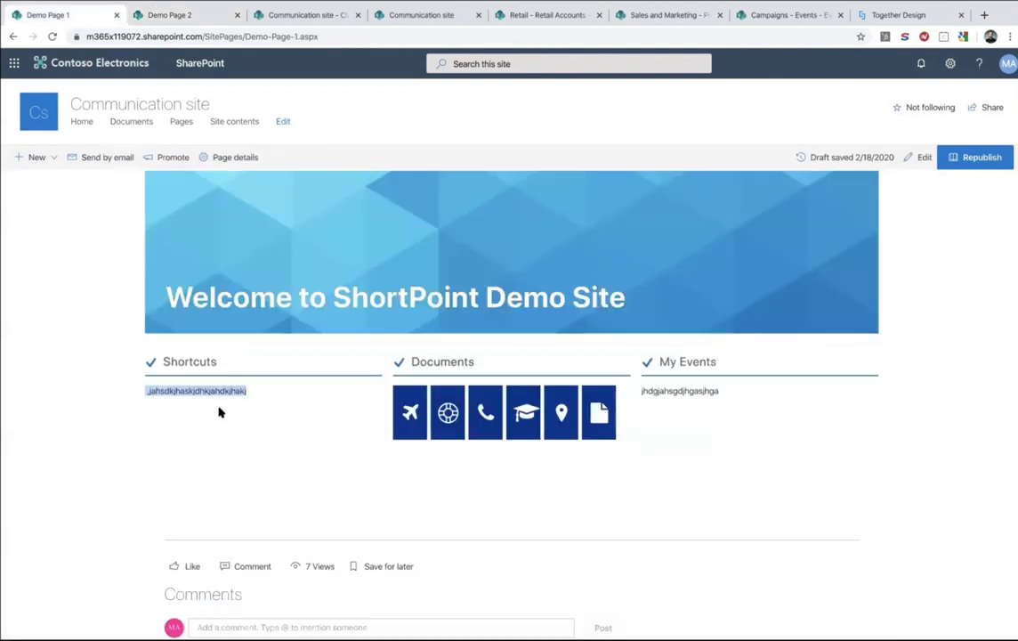
Clear the text highlight on Demo Page 1 and return to the generator's Your Custom Elements list
left_click(248, 233)
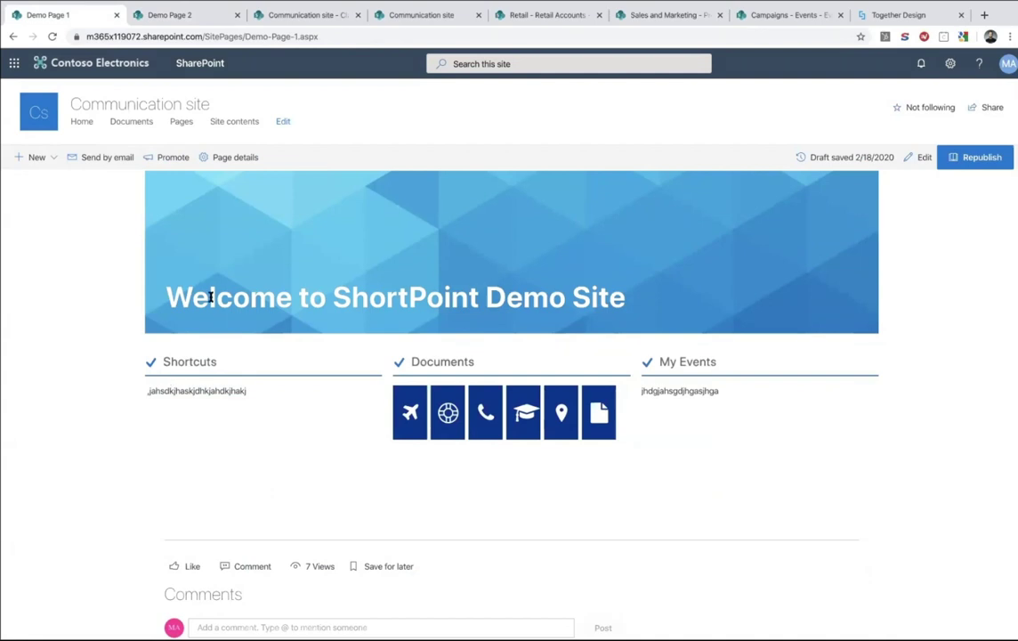
left_click(400, 17)
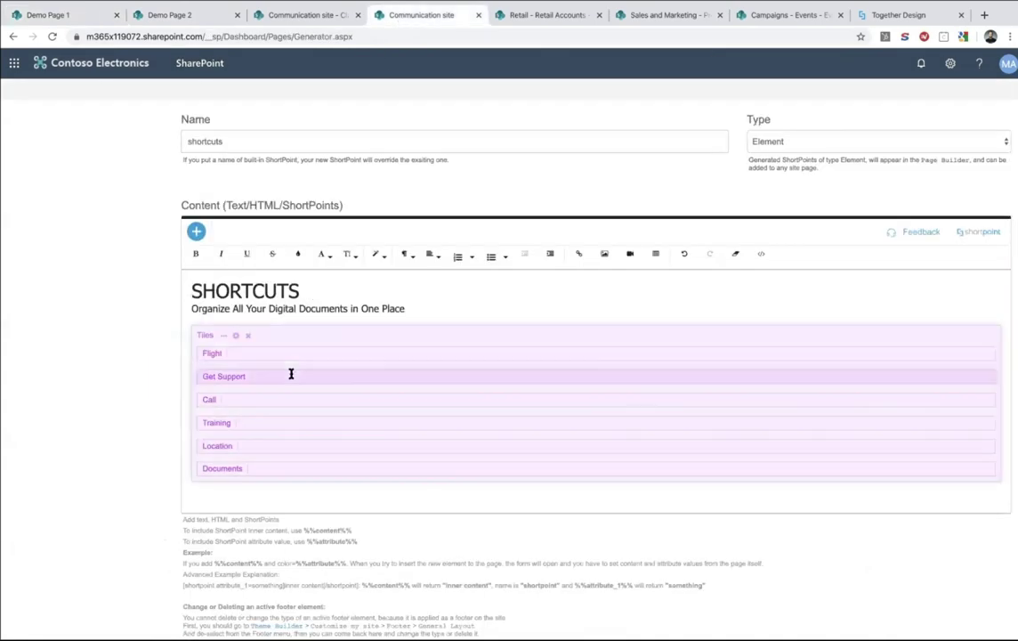
scroll(290, 374, "up", 3)
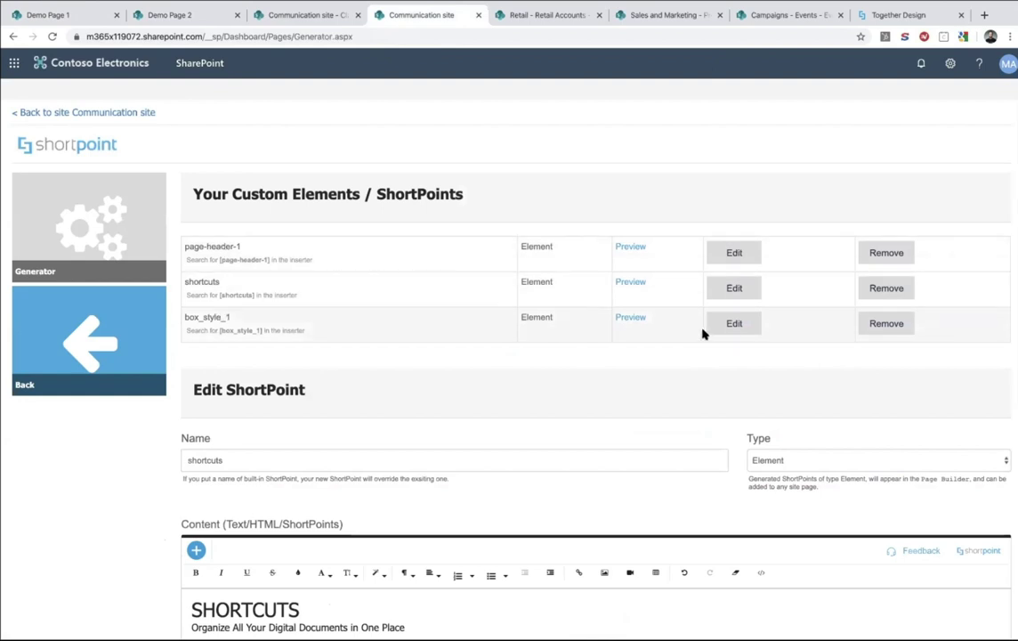
Set the box_style_1 panel style to solid-header and preview it
left_click(733, 323)
scroll(456, 422, "down", 3)
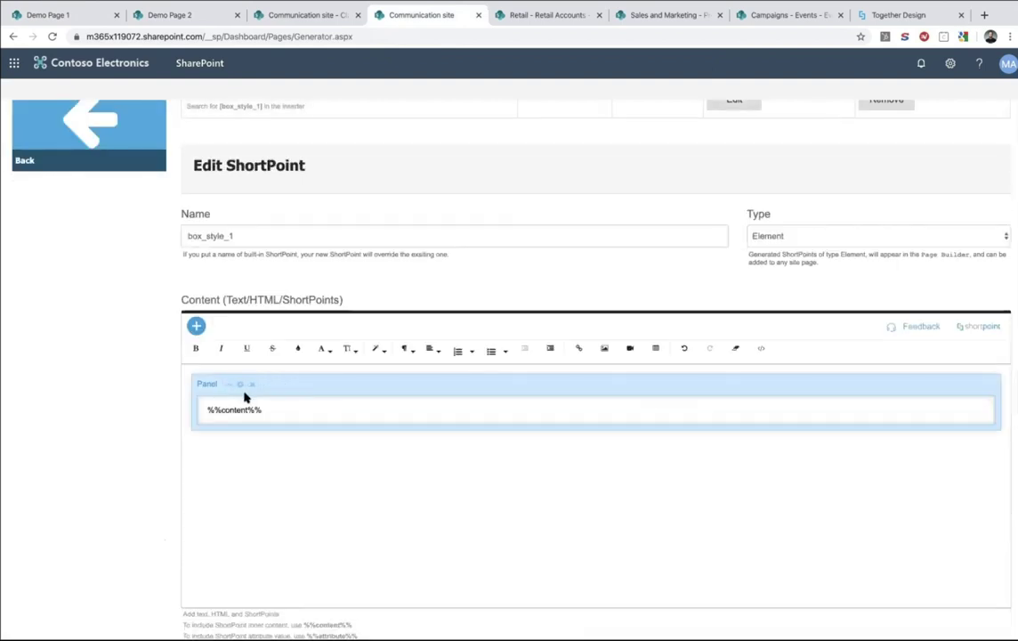
left_click(241, 388)
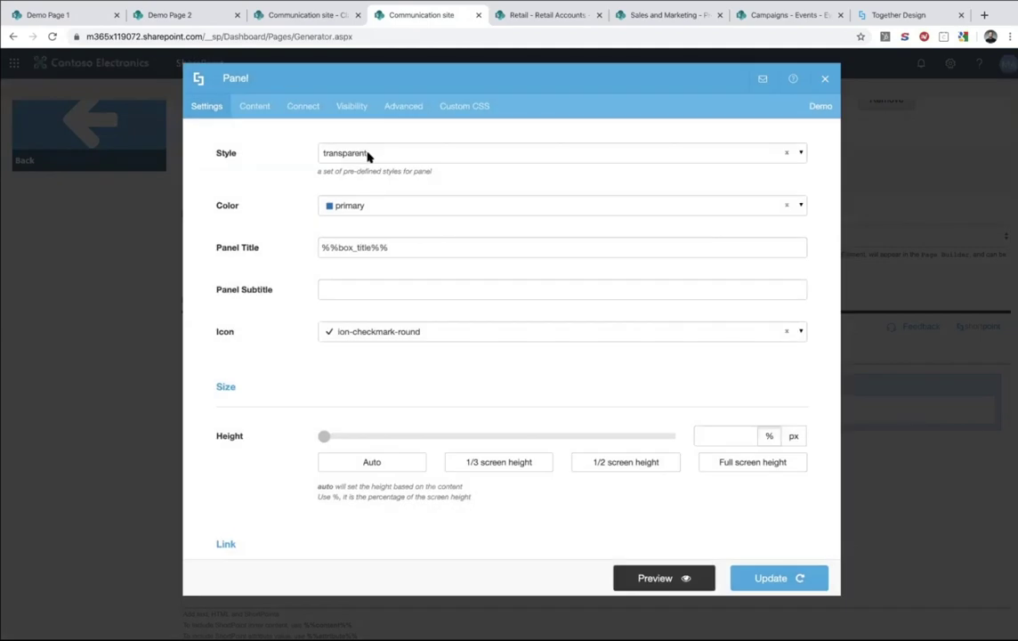
left_click(416, 156)
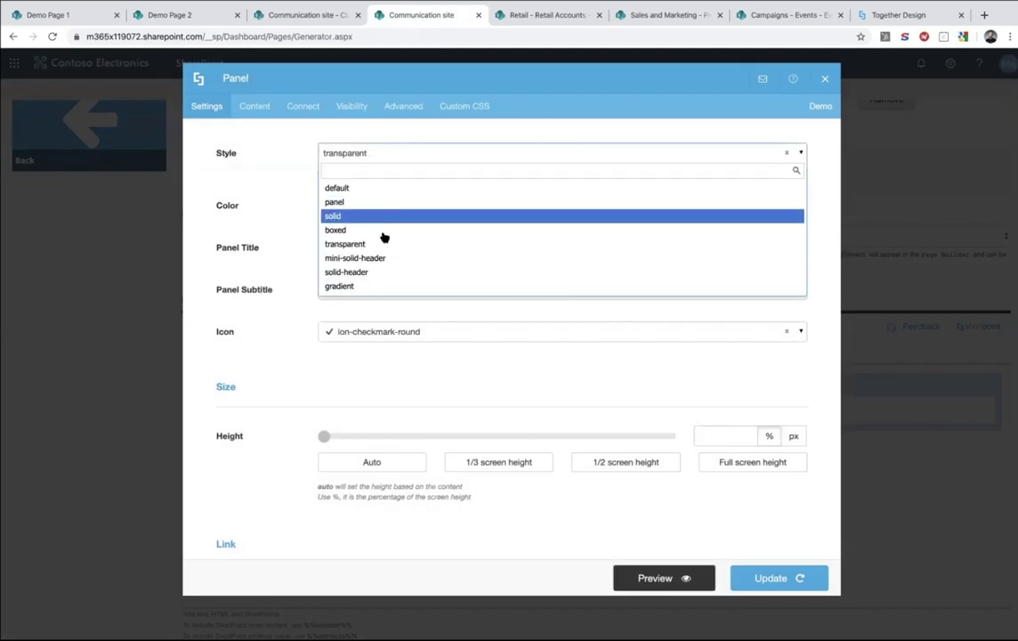
left_click(377, 271)
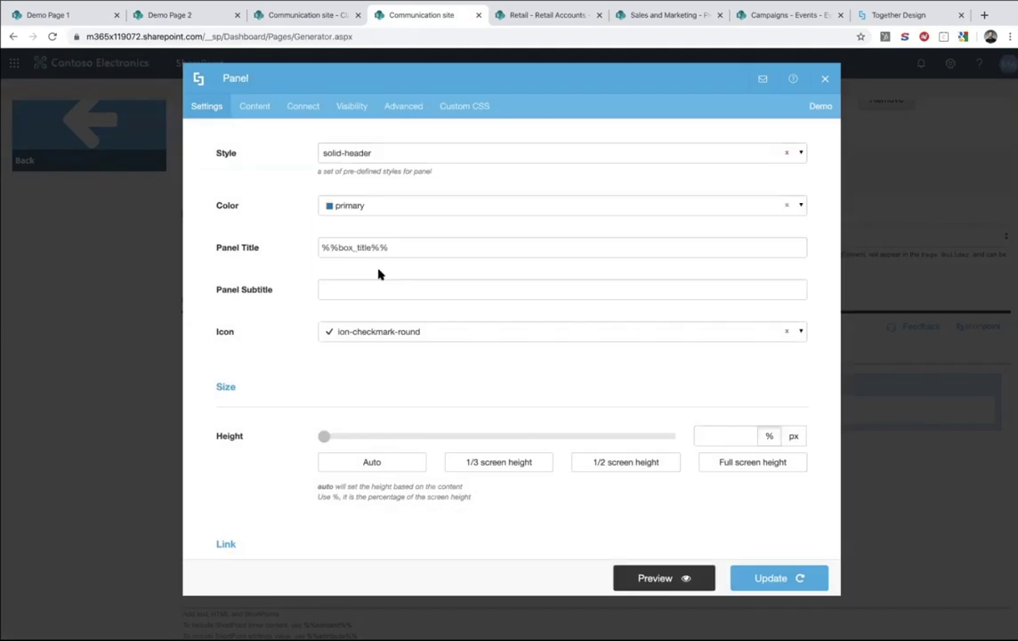
left_click(654, 578)
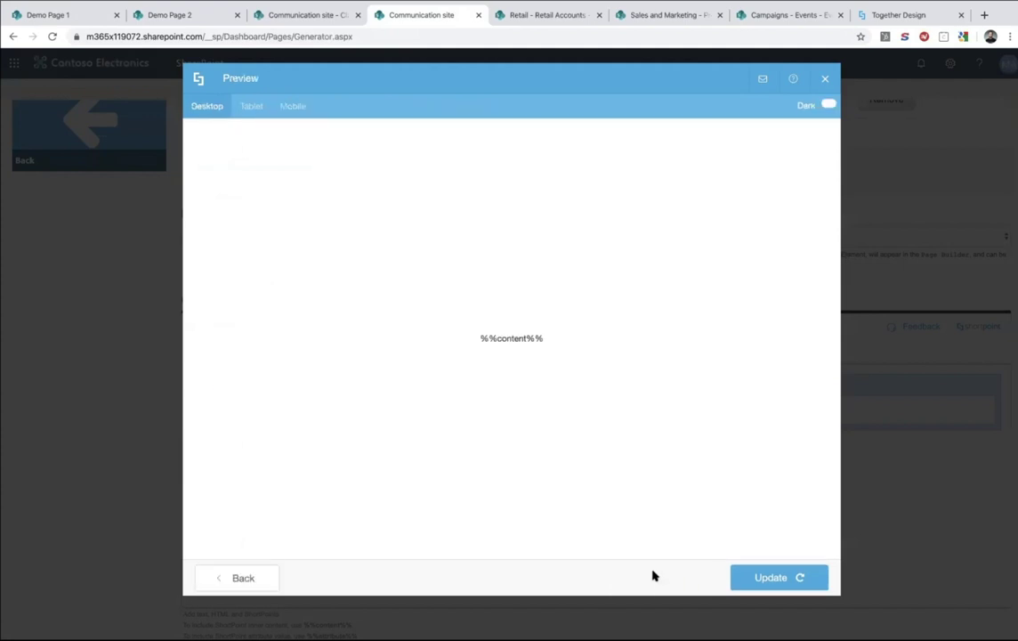
left_click(247, 578)
Set the panel's advanced Title Text Color to white, apply it, and save box_style_1
left_click(405, 107)
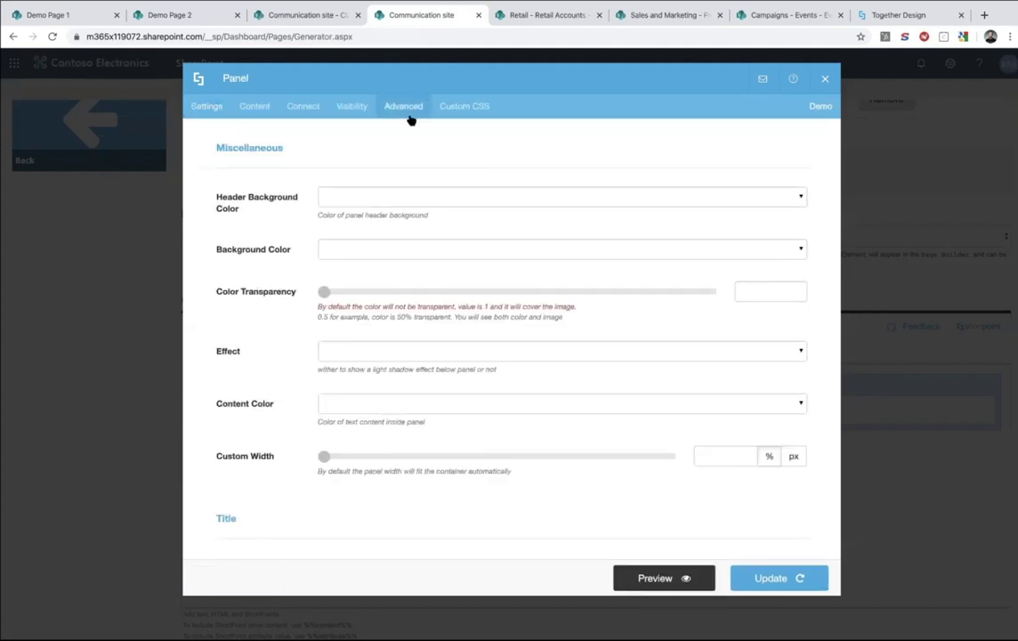
scroll(375, 382, "down", 5)
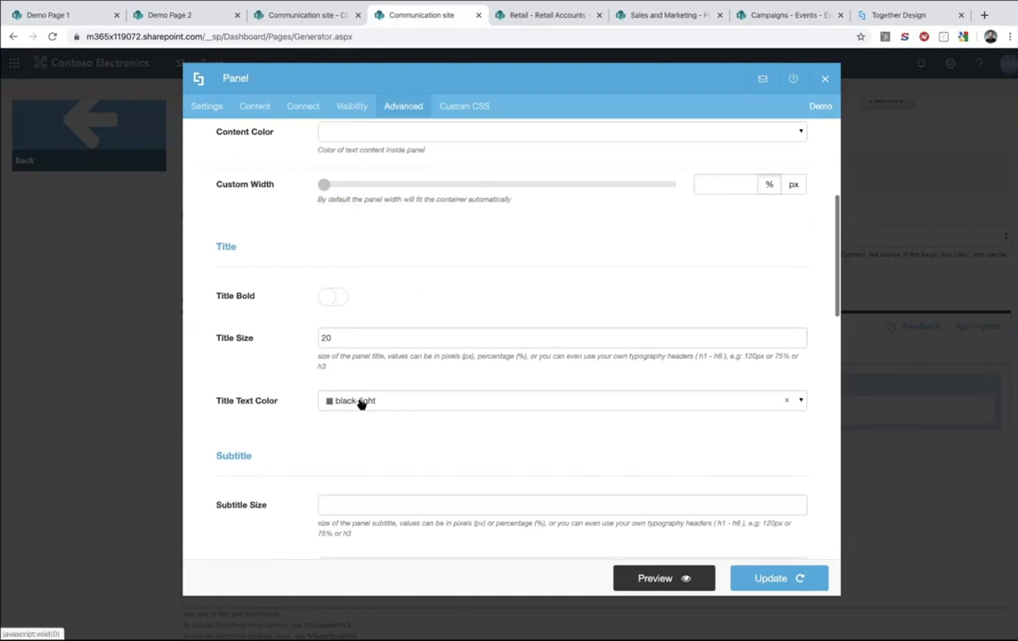
left_click(360, 401)
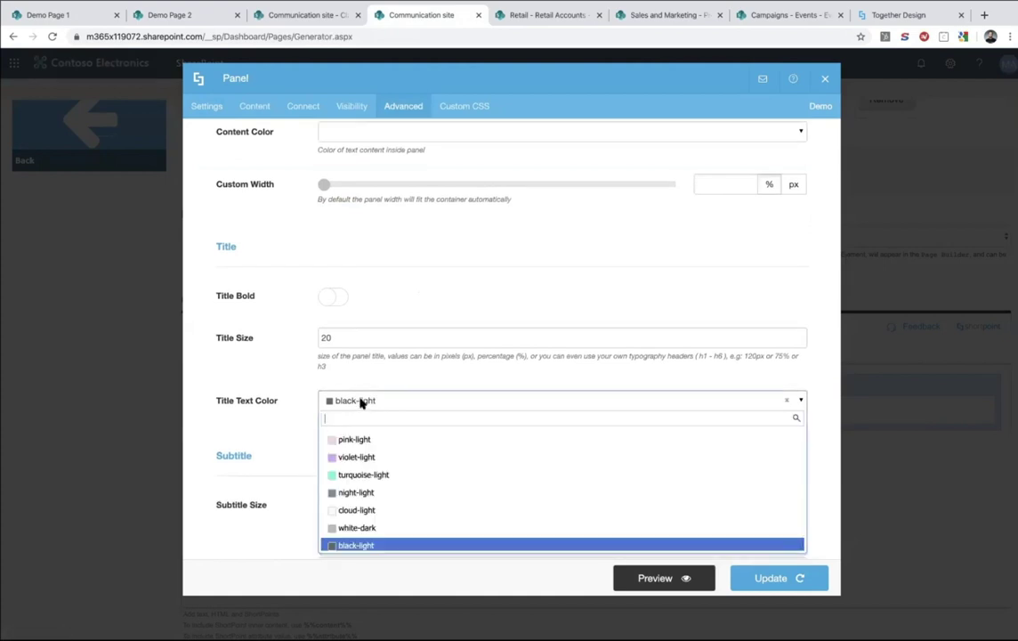
type("wh")
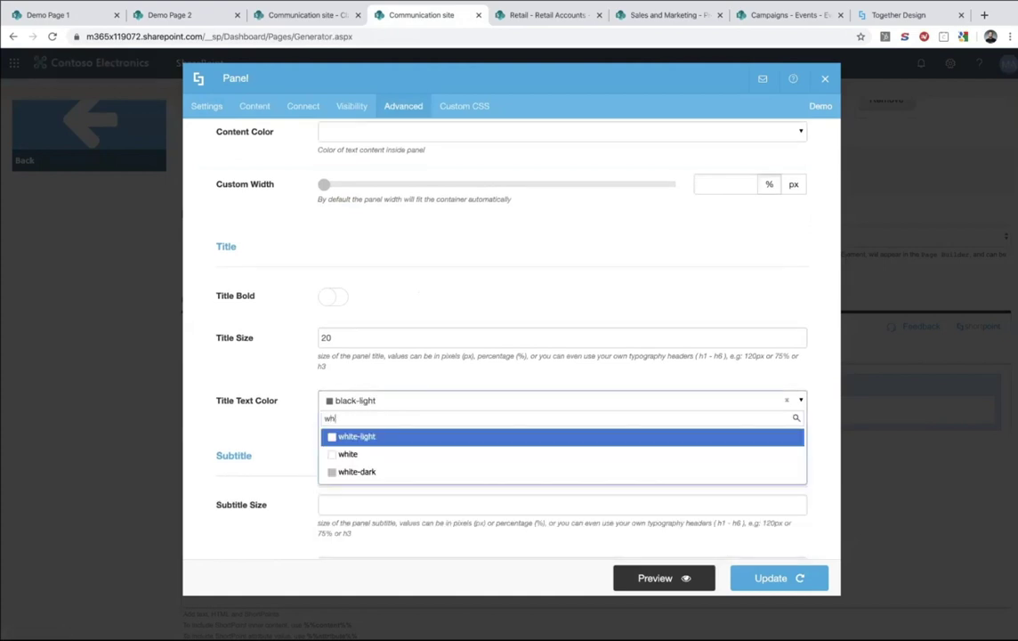
left_click(354, 453)
left_click(650, 578)
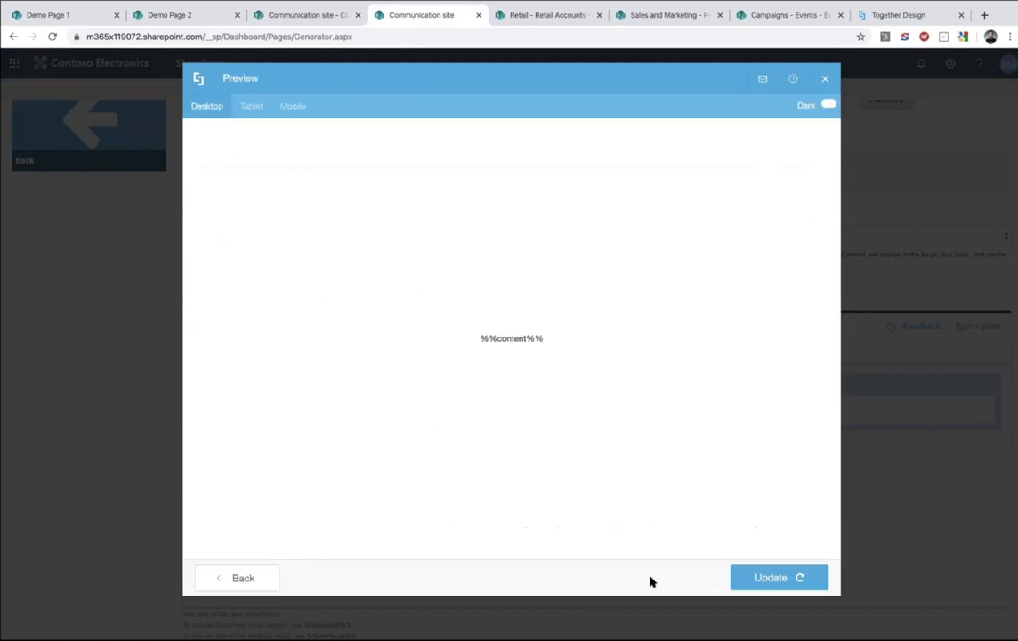
left_click(798, 578)
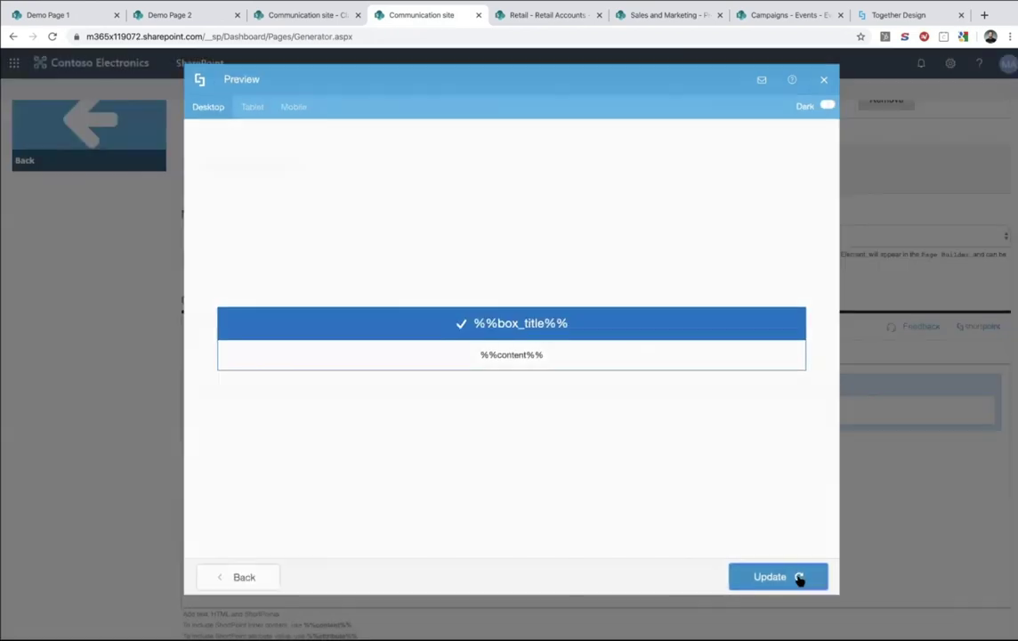
scroll(628, 392, "down", 3)
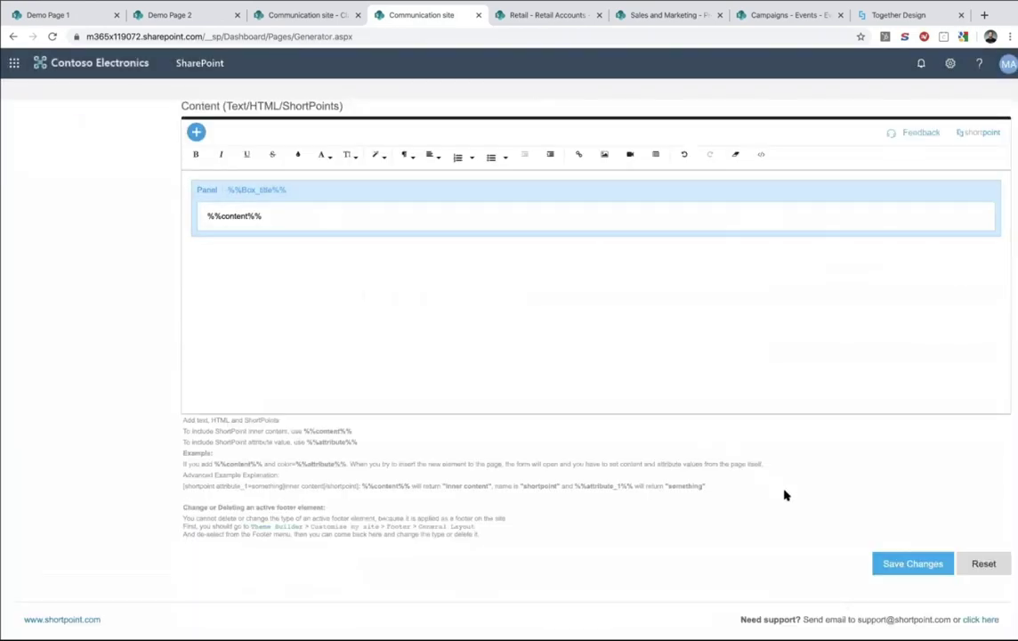
left_click(895, 565)
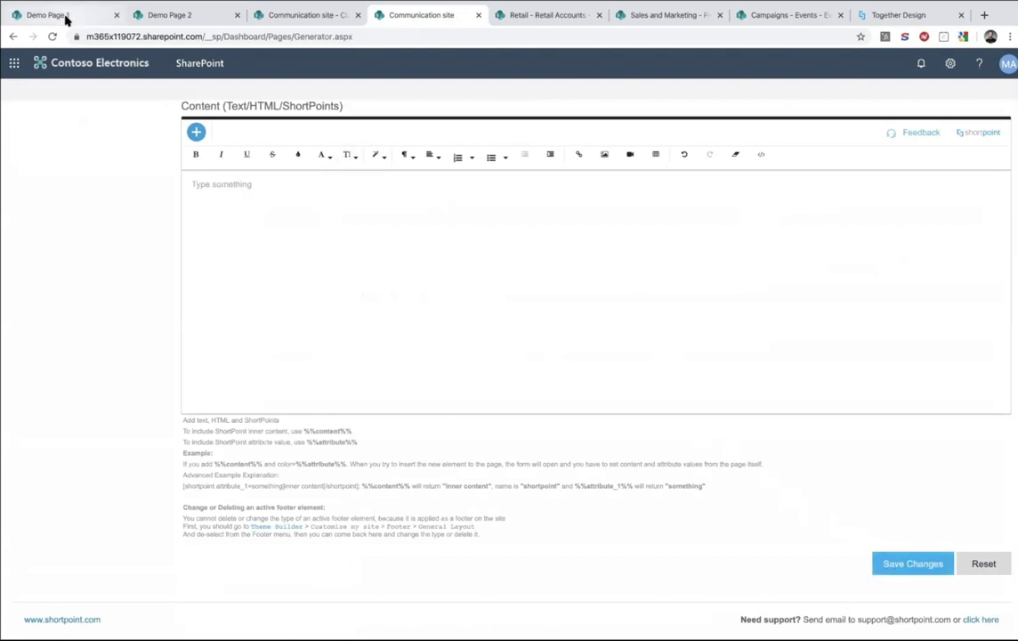
Reload Demo Page 1 to see the boxes with the solid-header style
left_click(65, 16)
key("super+r")
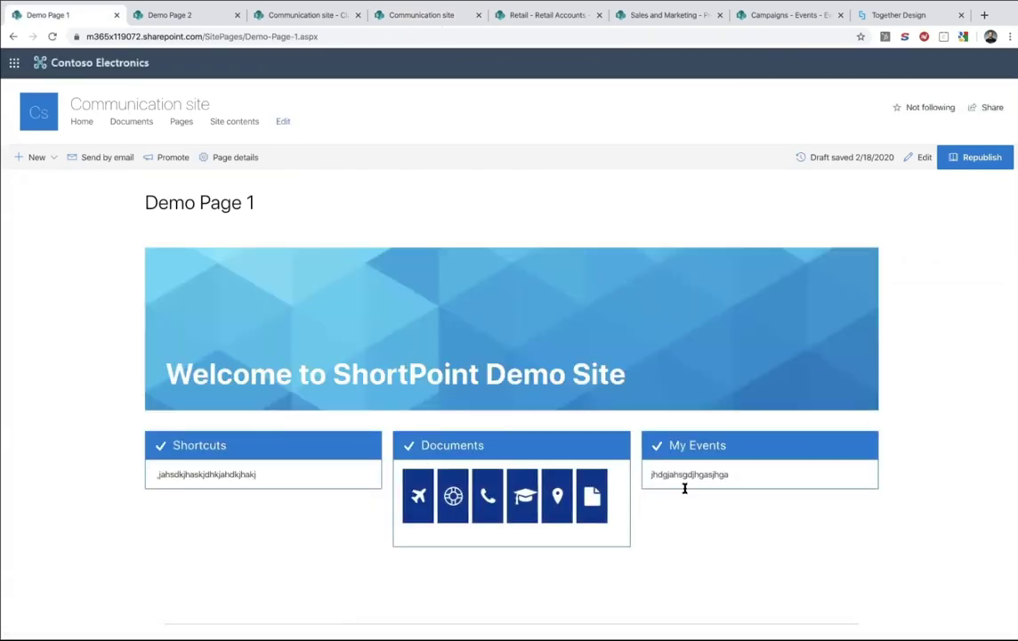
left_click(173, 15)
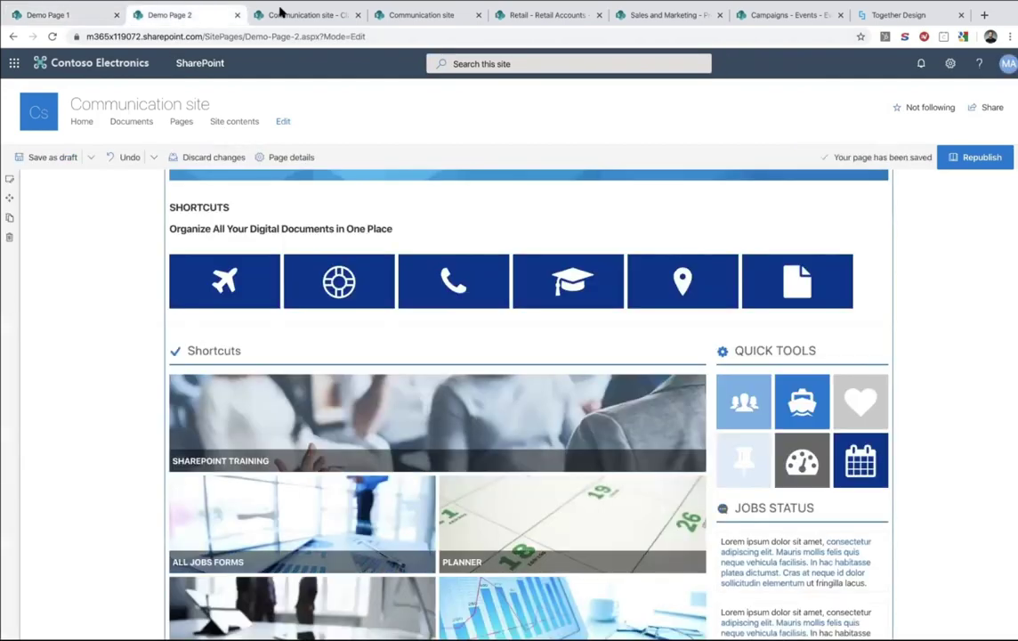
Open box_style_1 in the Generator and bring up its Panel settings
left_click(291, 14)
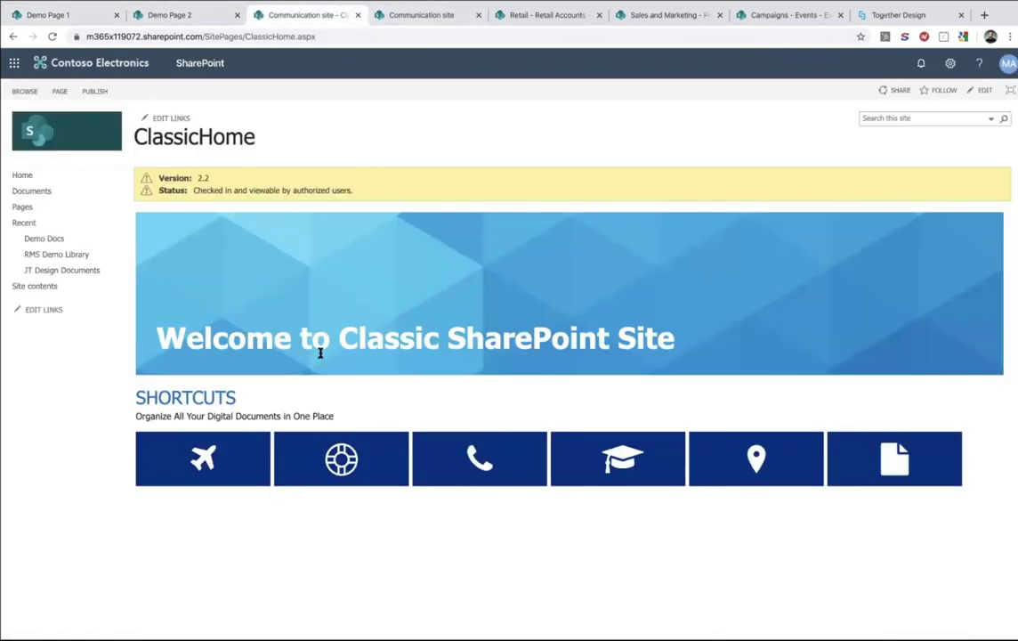
left_click(398, 12)
scroll(484, 440, "up", 5)
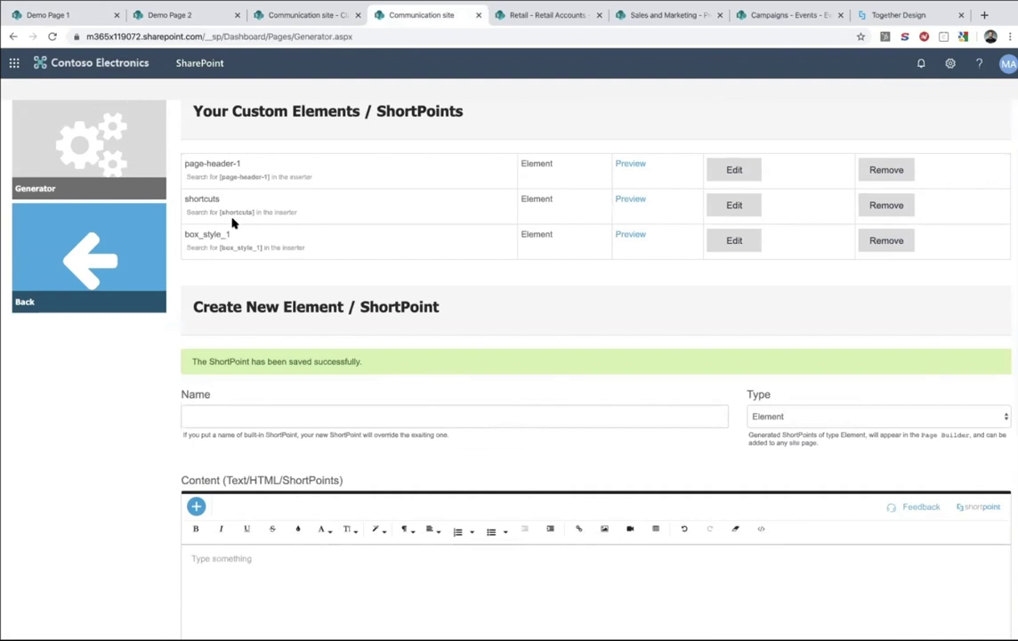
left_click(734, 244)
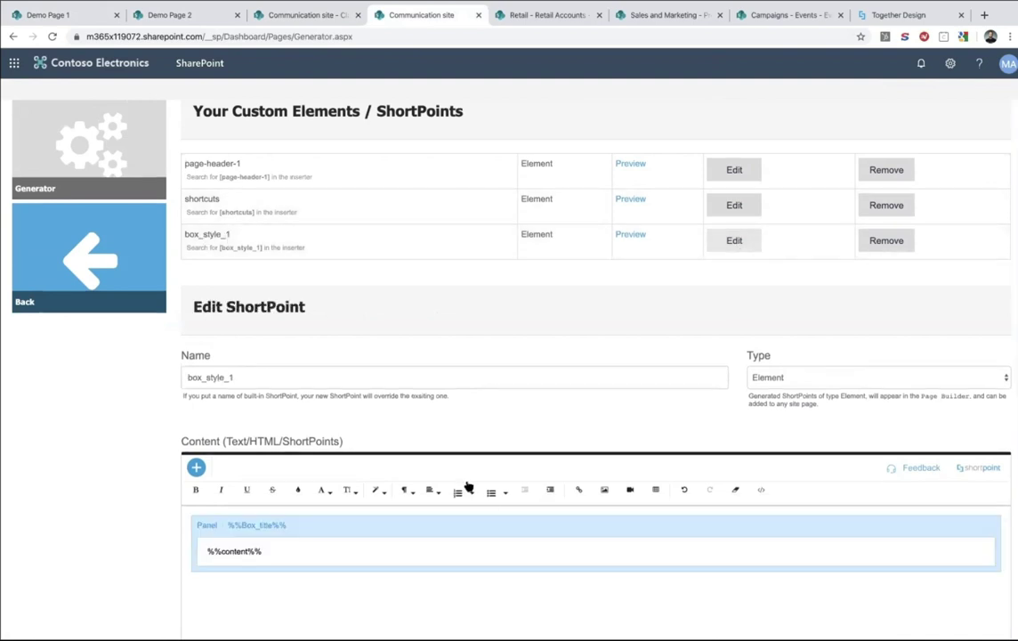
scroll(303, 489, "down", 3)
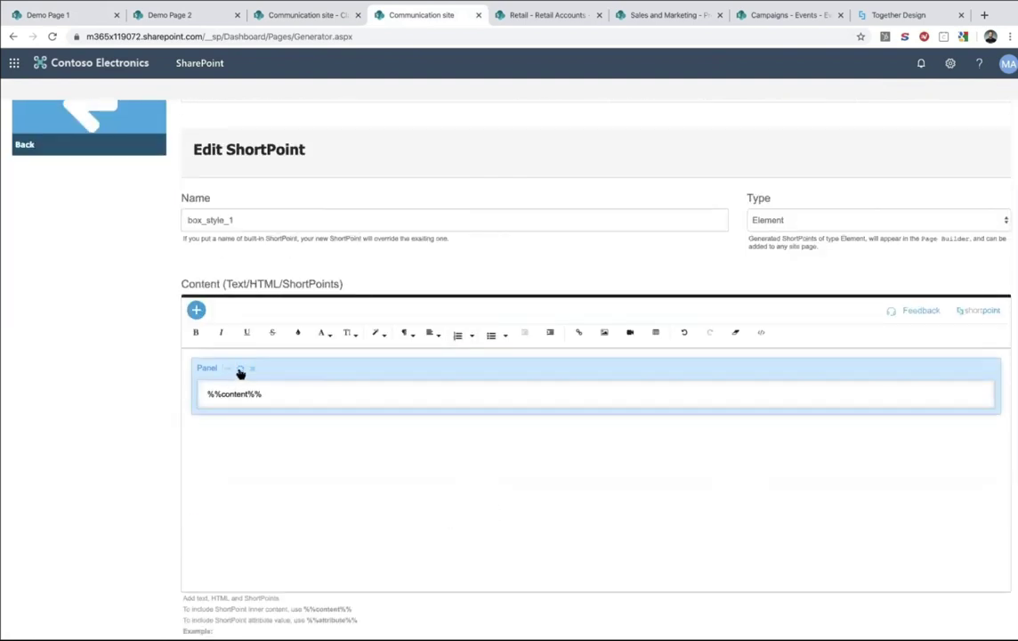
left_click(239, 369)
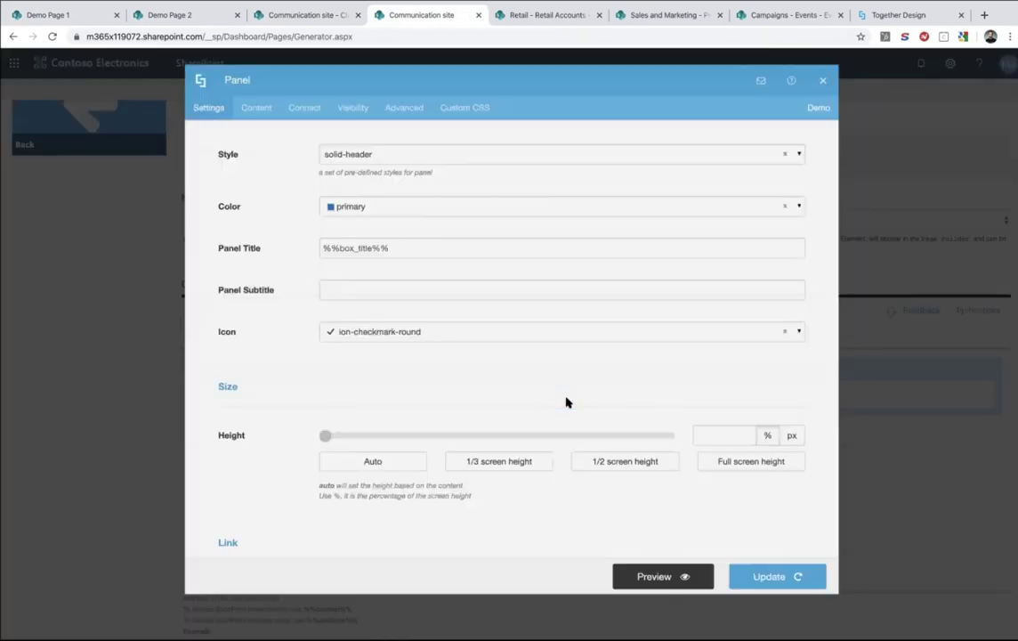
Preview a 400 px panel height, then apply 300 px and save box_style_1
scroll(782, 369, "down", 2)
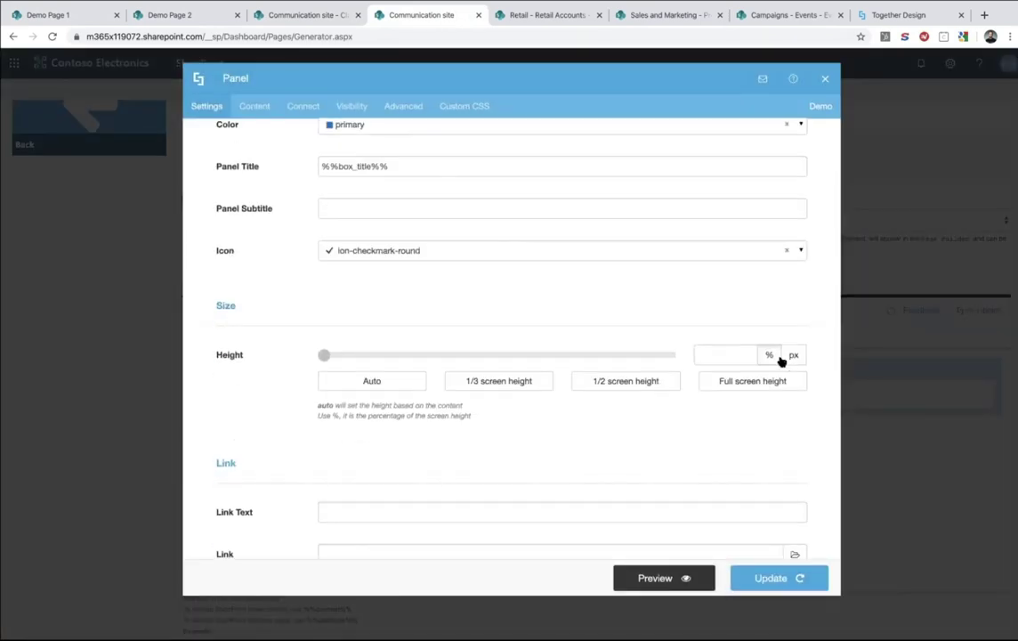
left_click(717, 353)
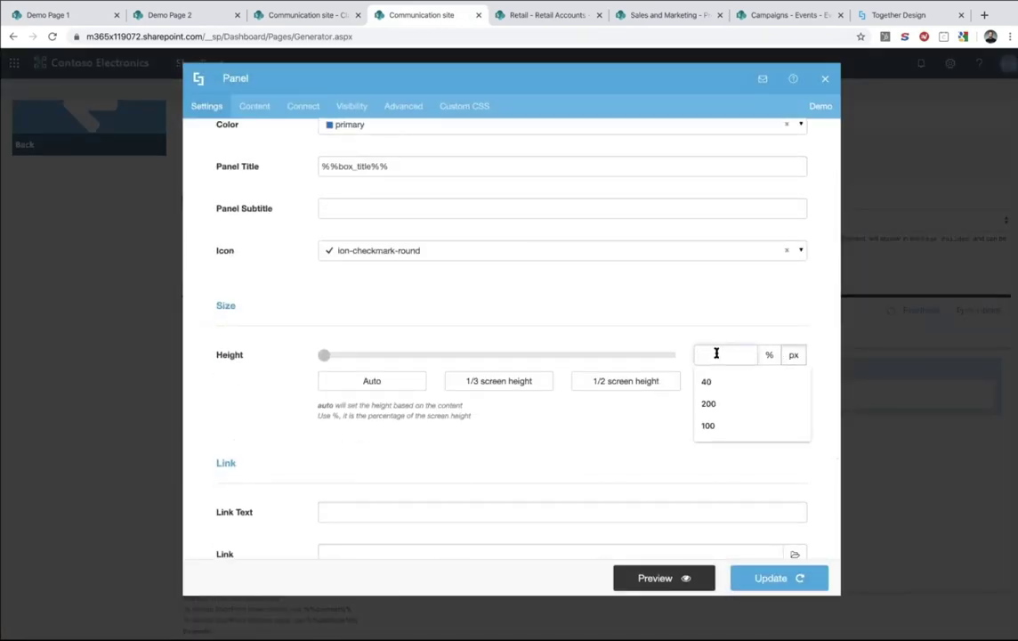
type("400")
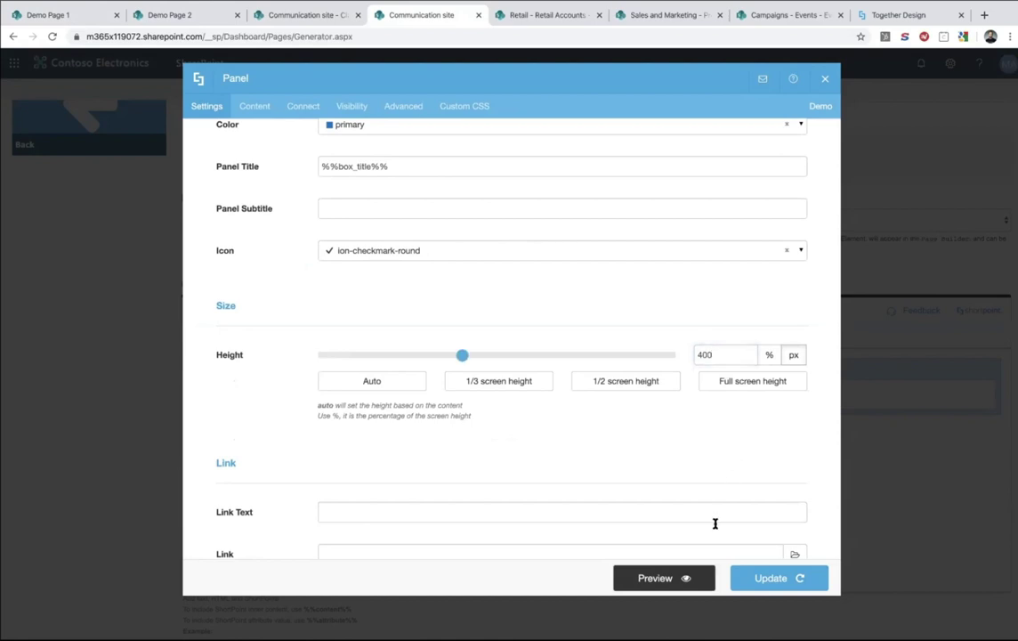
left_click(691, 581)
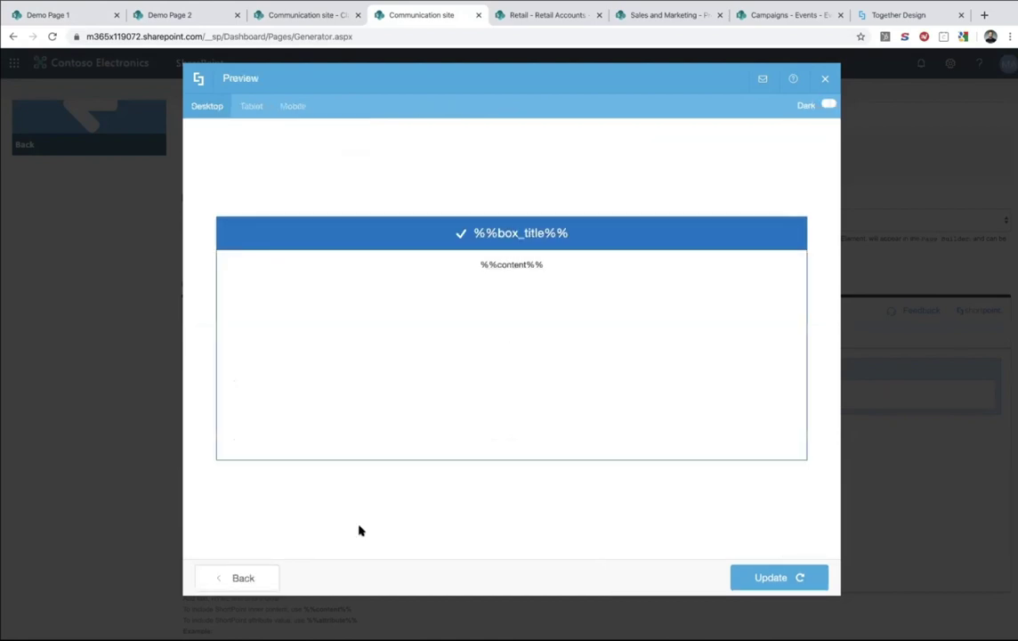
left_click(257, 576)
double_click(706, 356)
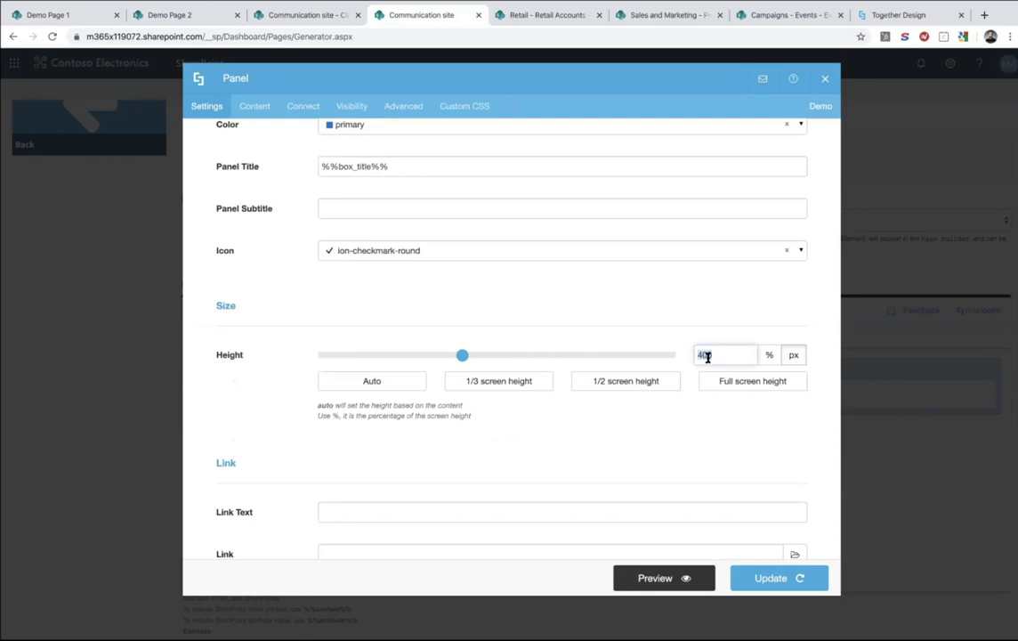
type("300")
left_click(800, 576)
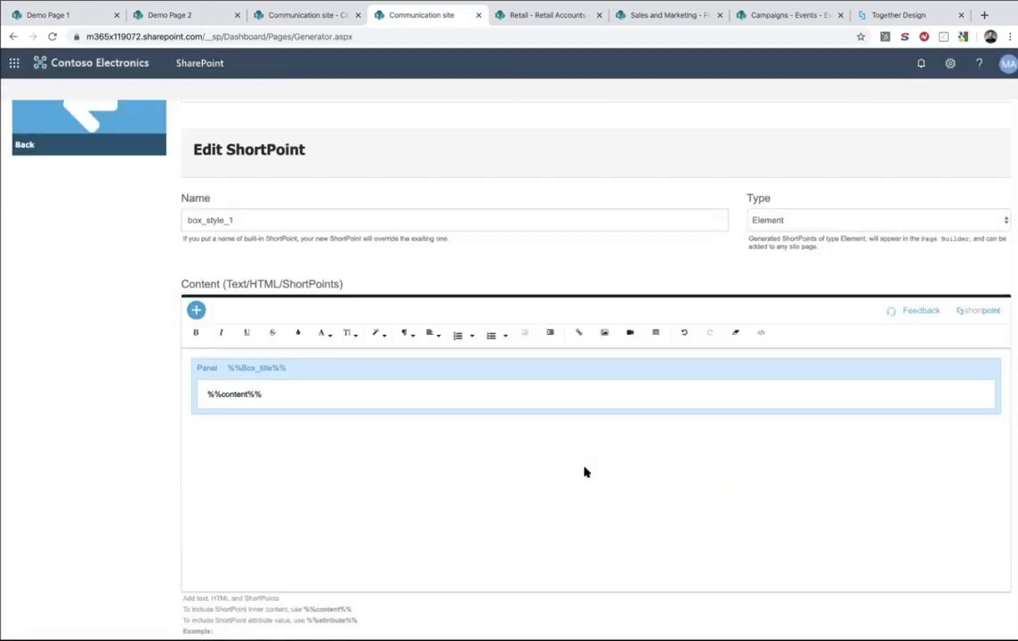
scroll(585, 471, "down", 3)
left_click(917, 570)
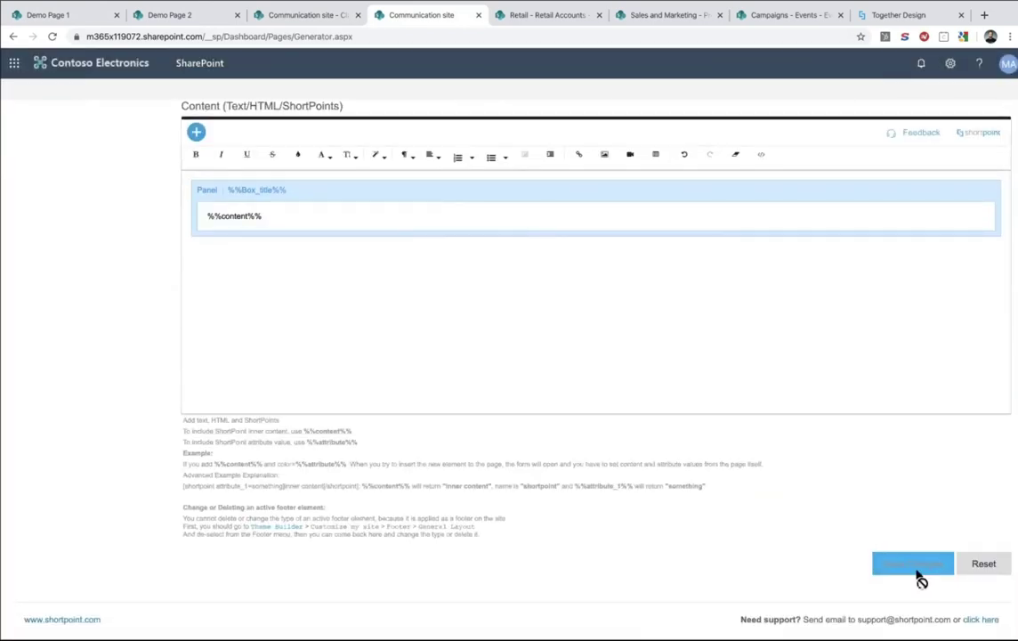
left_click(78, 20)
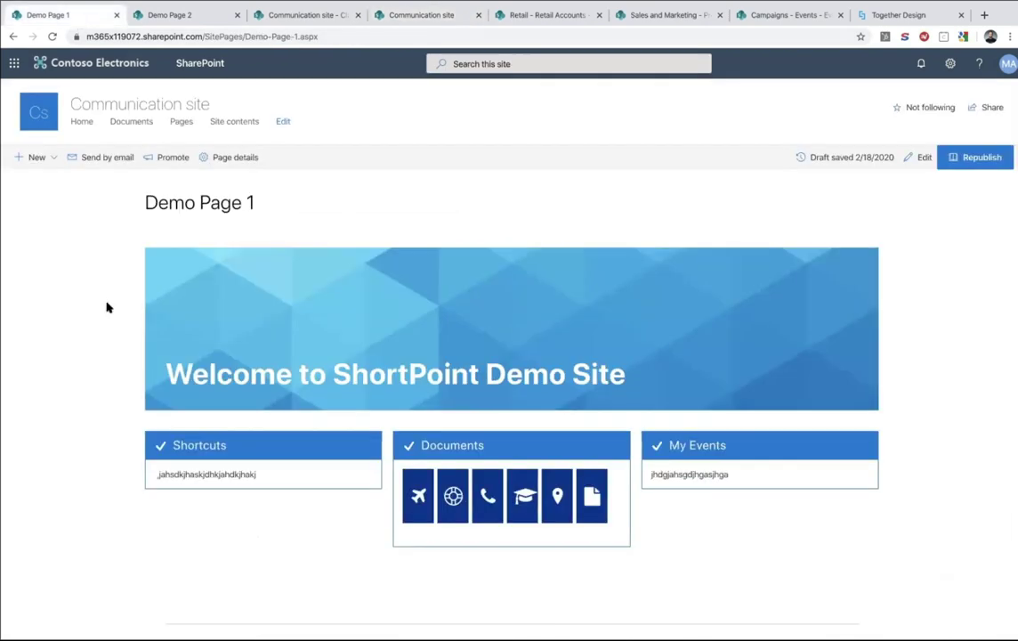
Reload Demo Page 1 to check the taller Shortcuts, Documents and My Events panels, then show the Product List
left_click(52, 37)
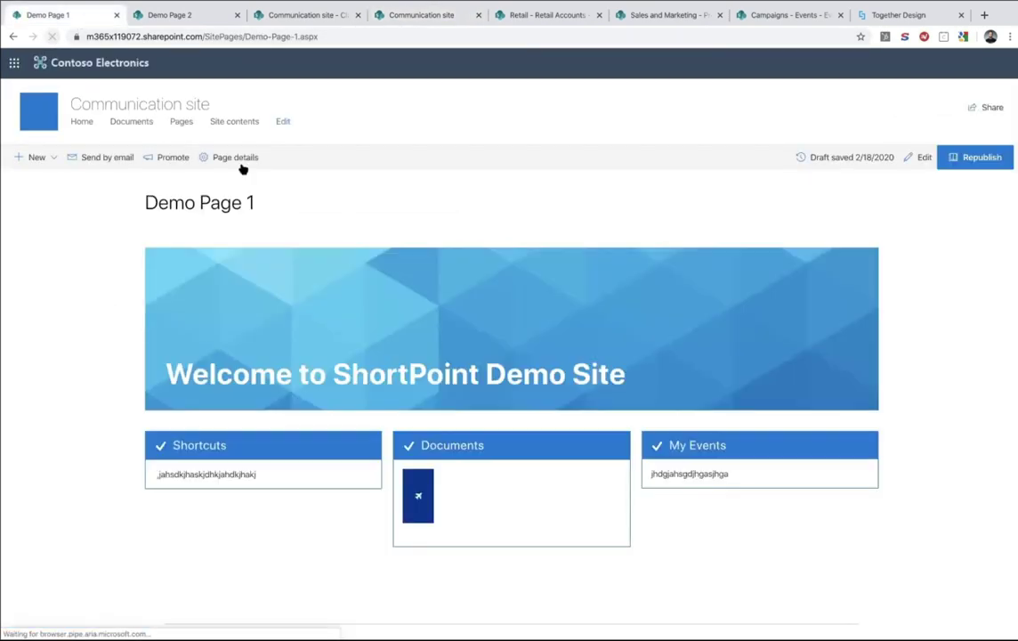
scroll(341, 277, "down", 3)
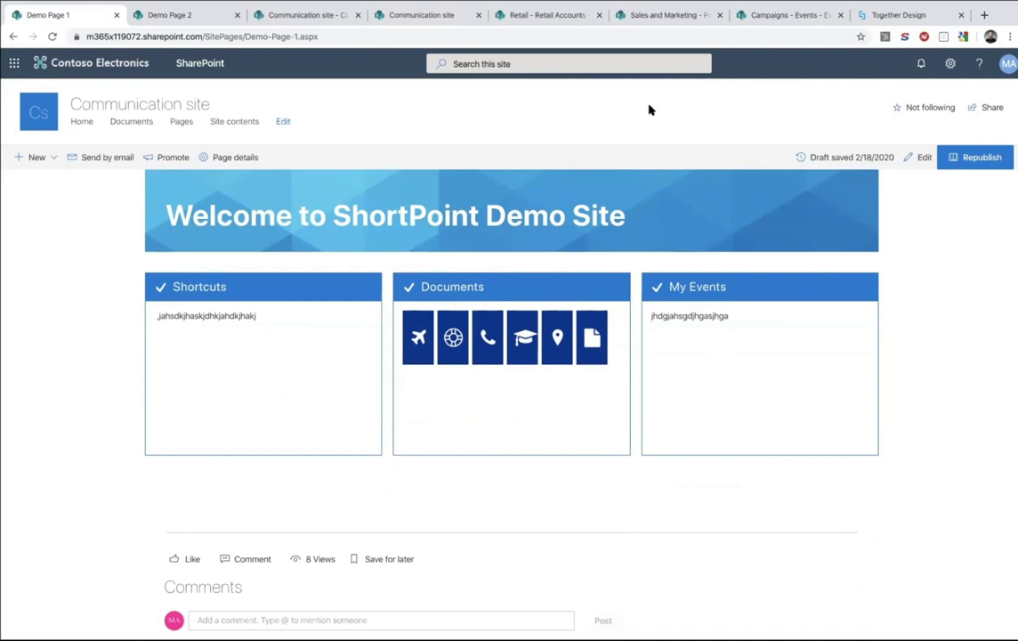
left_click(634, 15)
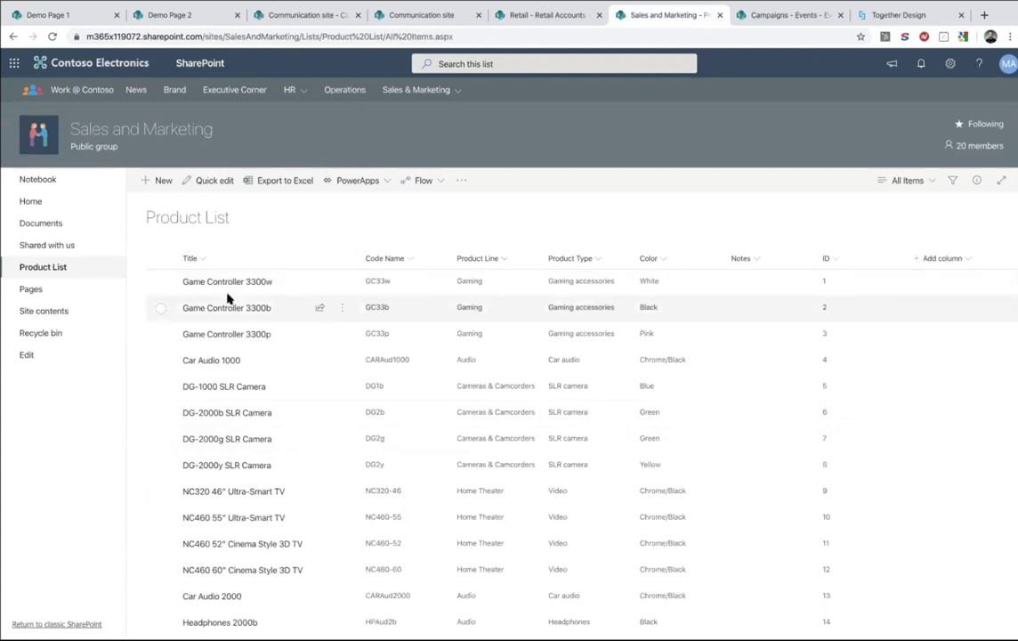
Scroll through the Product List items and codes, then switch to the Together Design demo page
scroll(248, 361, "down", 1)
scroll(262, 387, "down", 4)
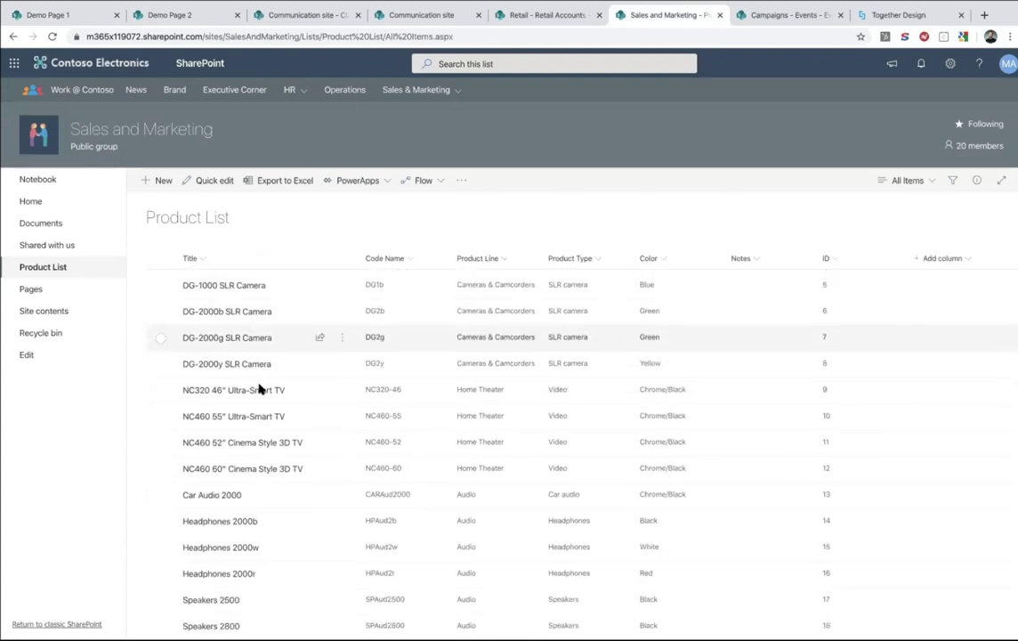
scroll(262, 389, "up", 5)
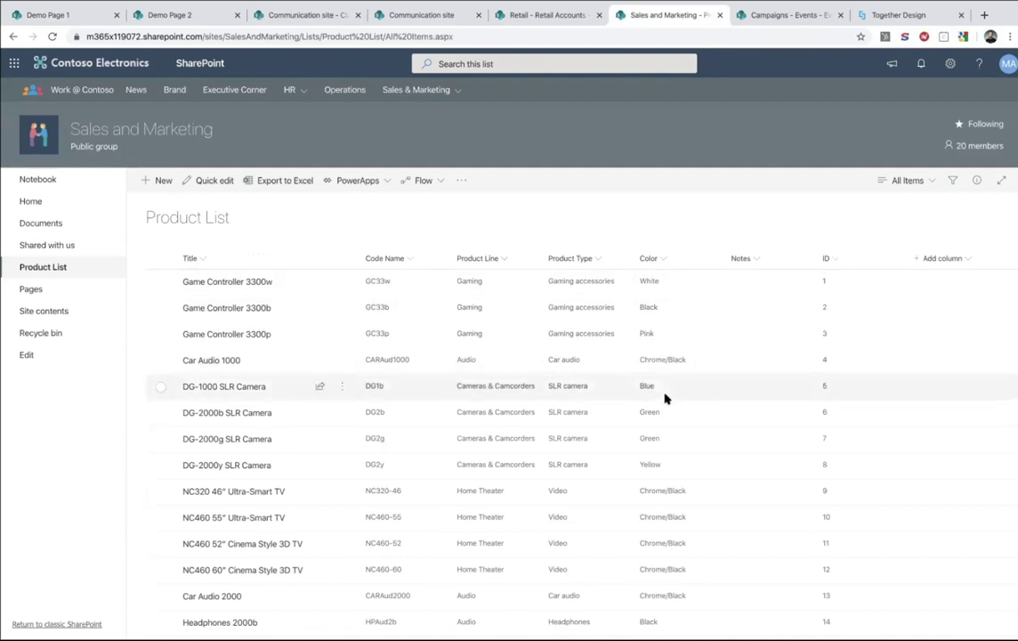
scroll(664, 397, "down", 1)
scroll(670, 398, "down", 2)
scroll(673, 377, "up", 4)
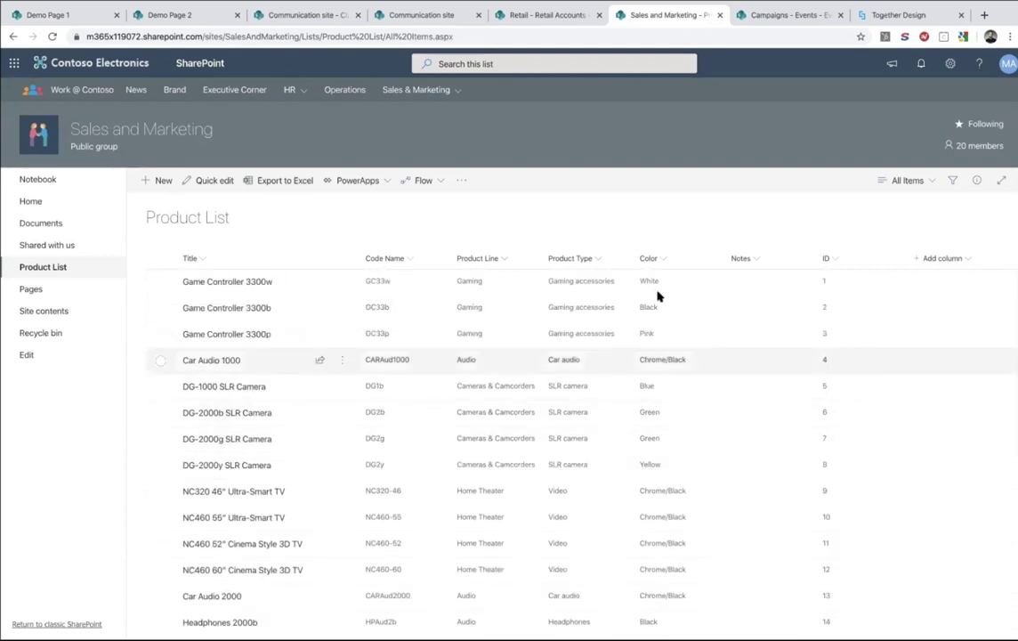
scroll(664, 435, "down", 4)
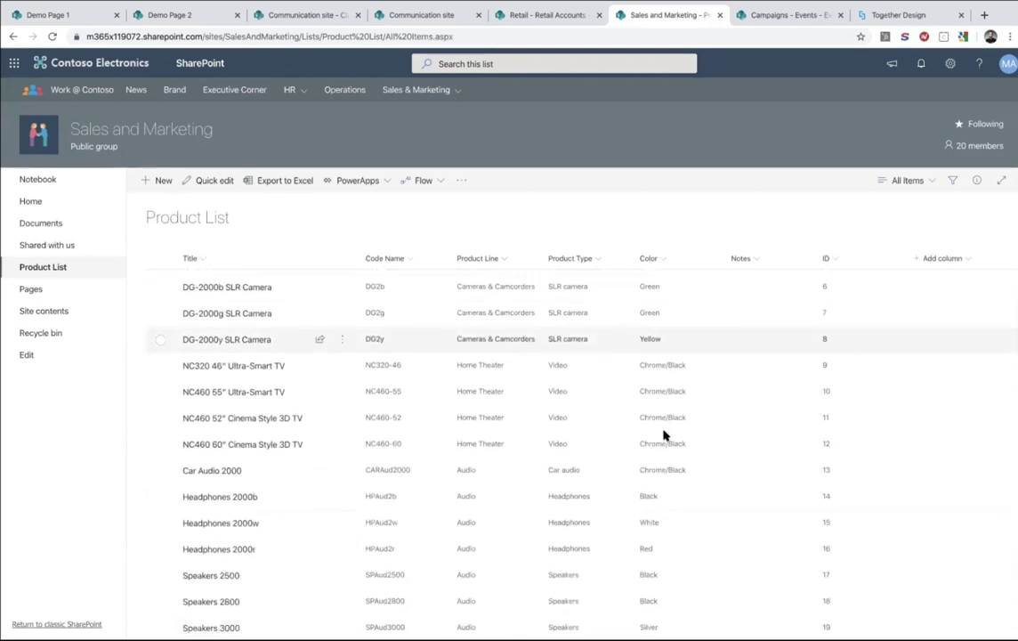
scroll(664, 435, "up", 4)
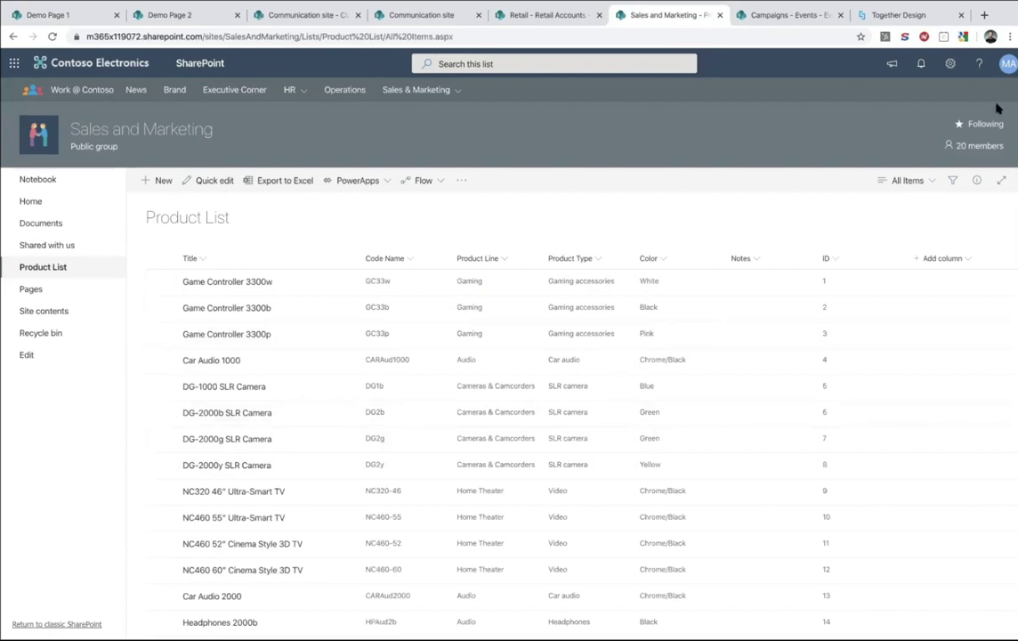
left_click(912, 20)
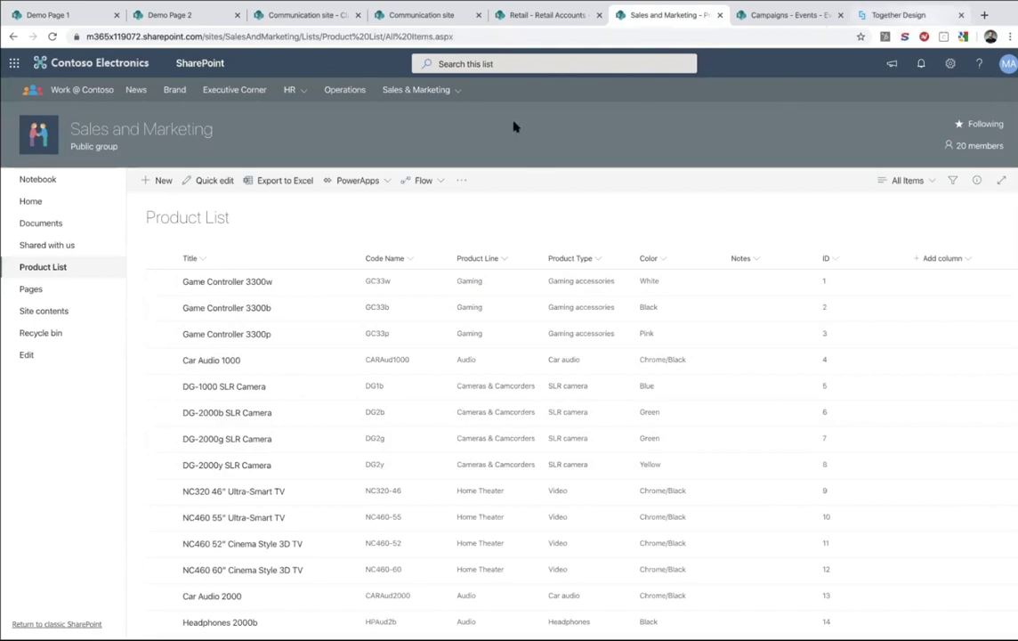
scroll(450, 168, "up", 3)
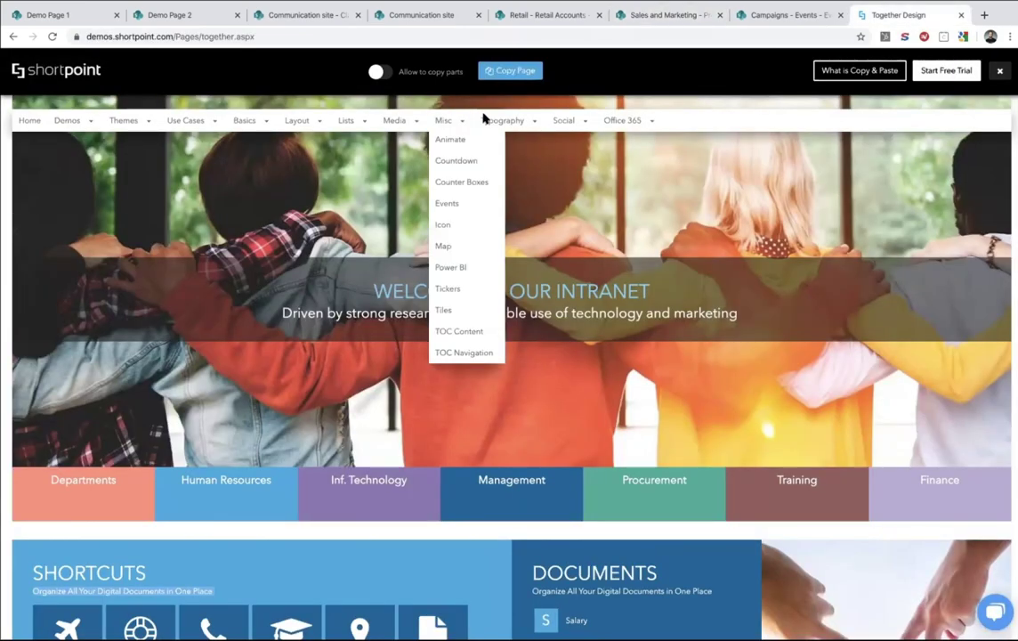
Scroll down and back up the Together Design page to view its banner, department tiles, Shortcuts and Documents
mouse_move(443, 122)
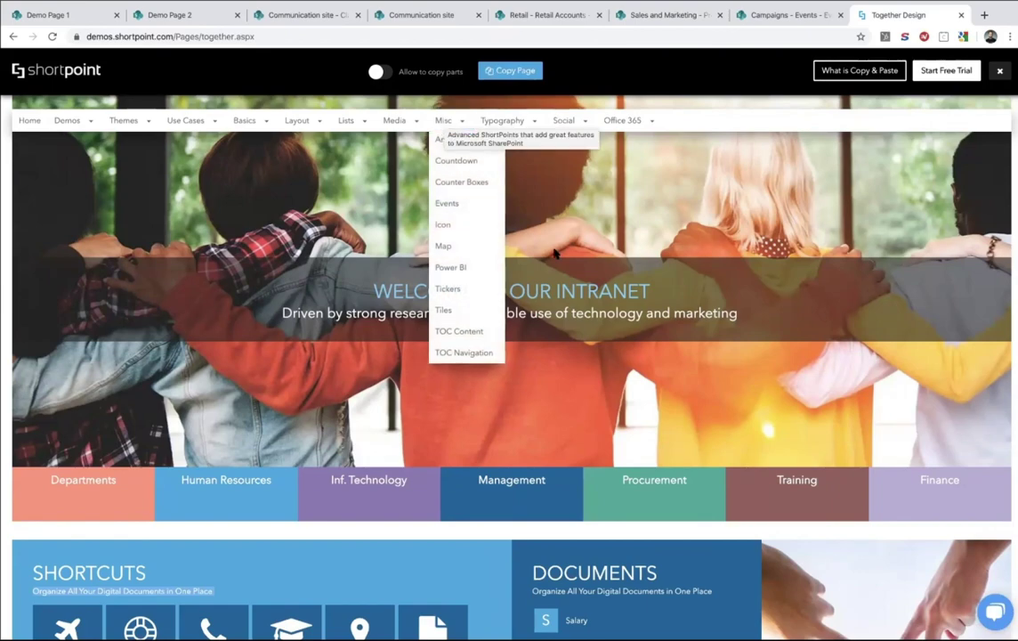
scroll(545, 305, "down", 10)
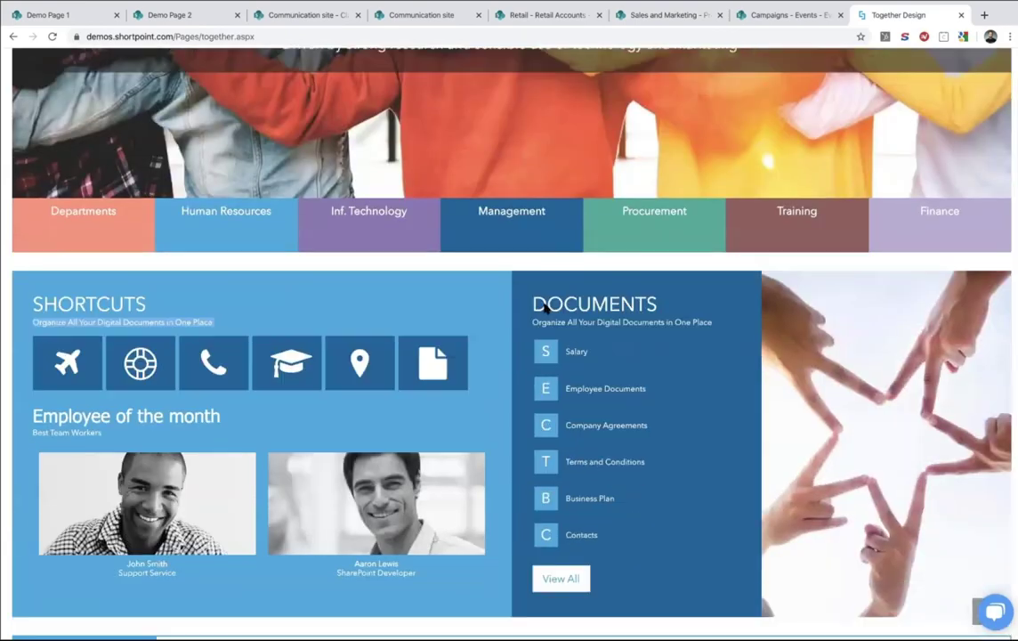
scroll(545, 307, "down", 4)
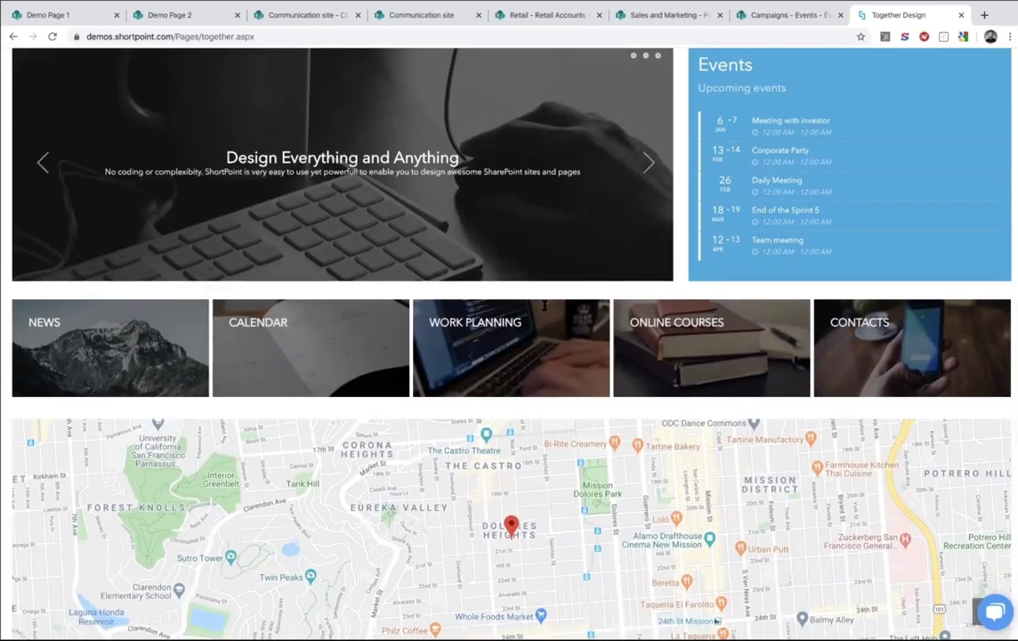
scroll(545, 305, "up", 10)
scroll(545, 306, "up", 10)
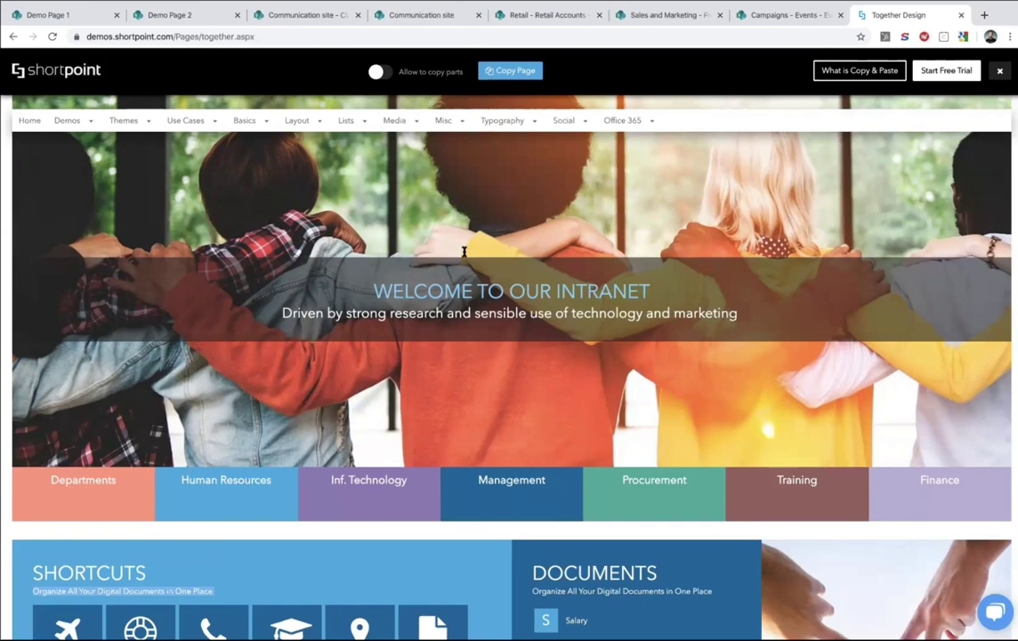
Back on the element generator page, insert a Section into the new element's content
left_click(294, 16)
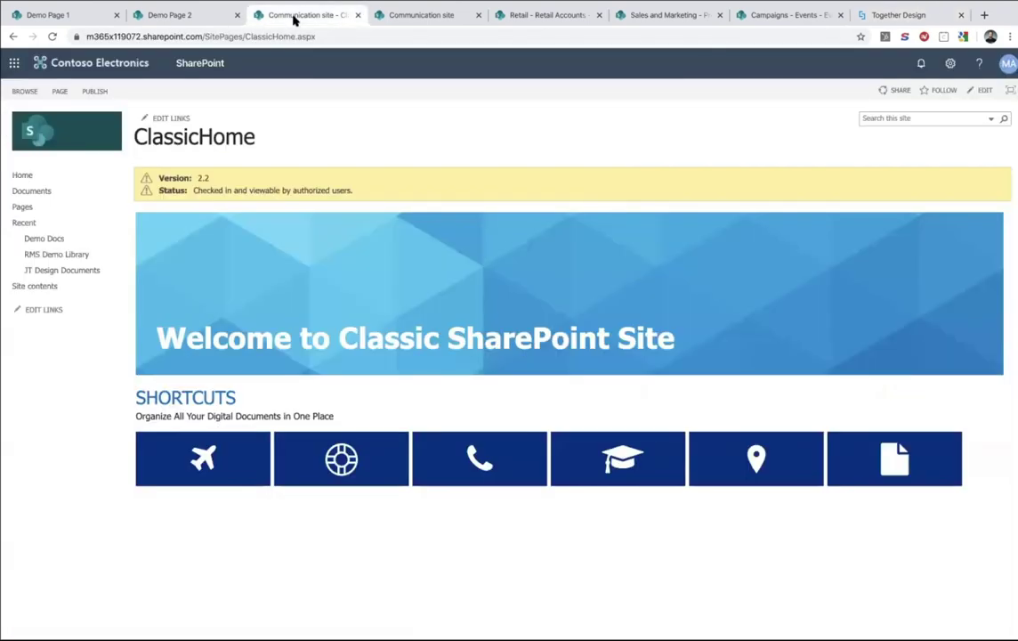
left_click(384, 16)
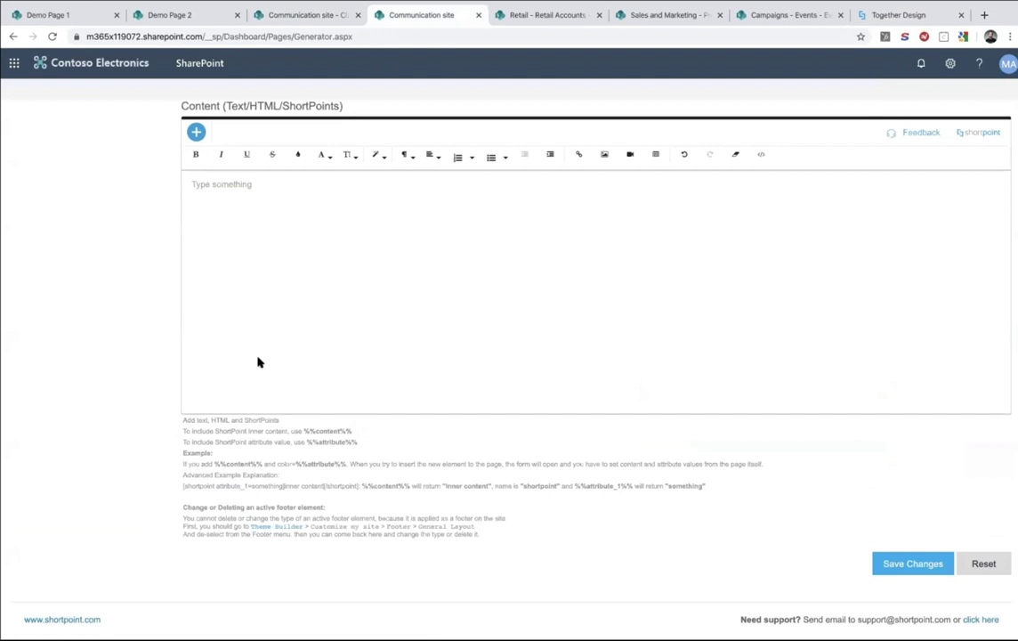
scroll(259, 359, "up", 3)
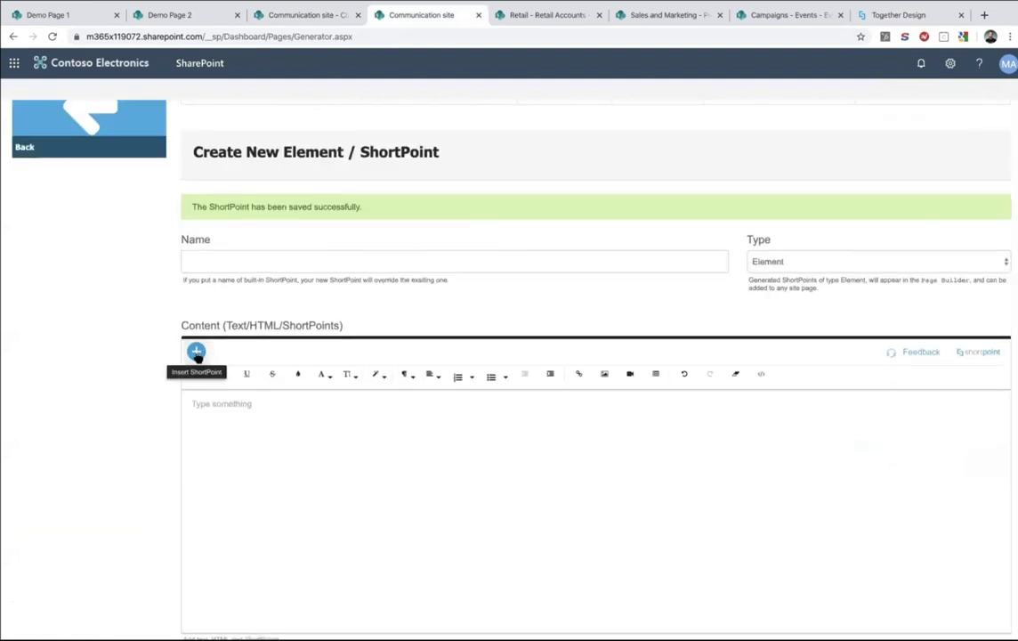
left_click(196, 353)
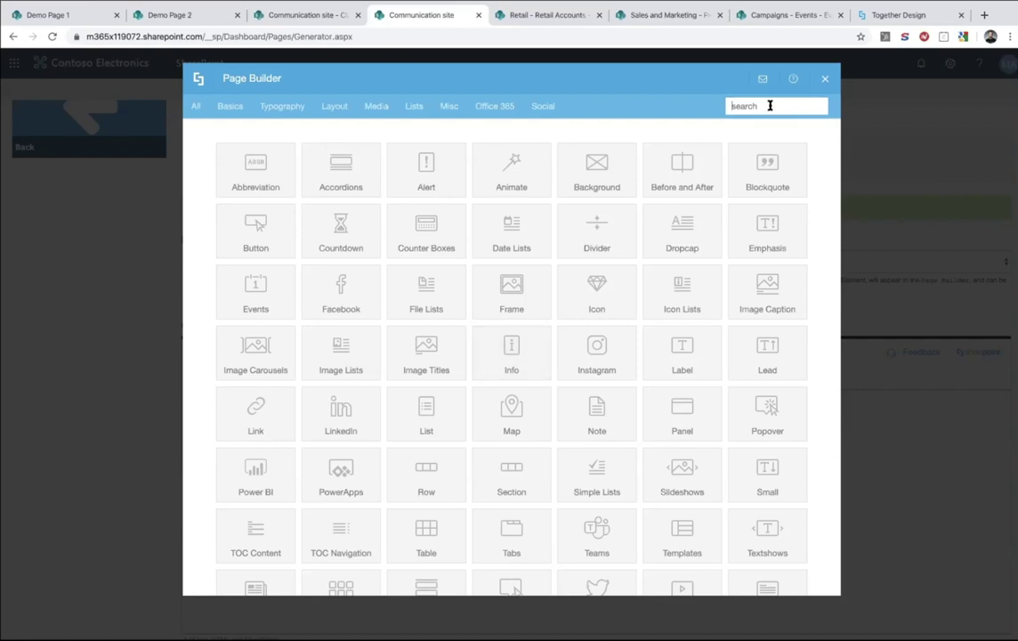
type("sec")
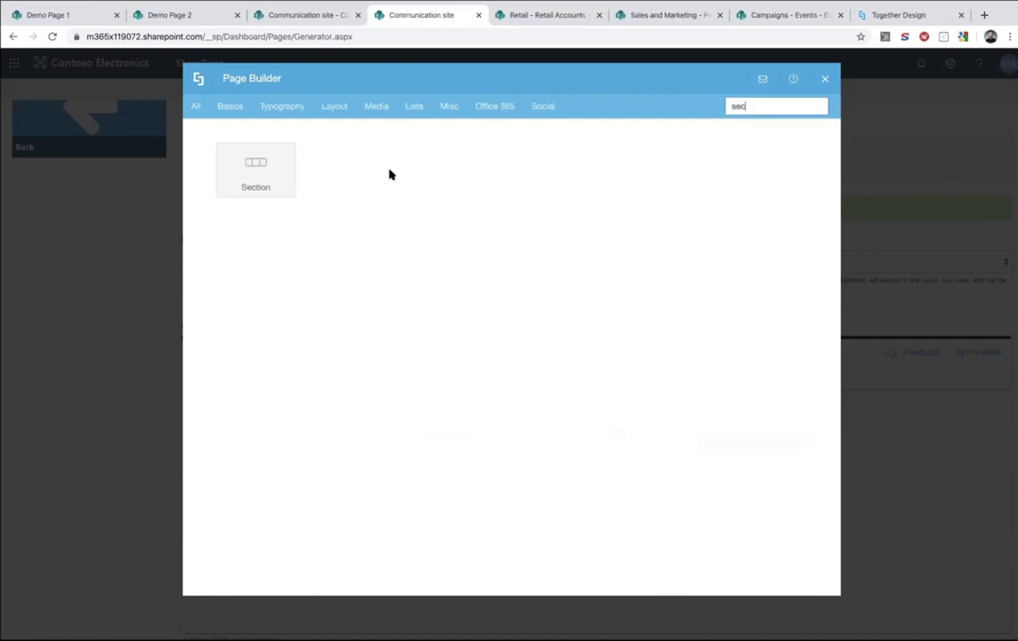
left_click(272, 167)
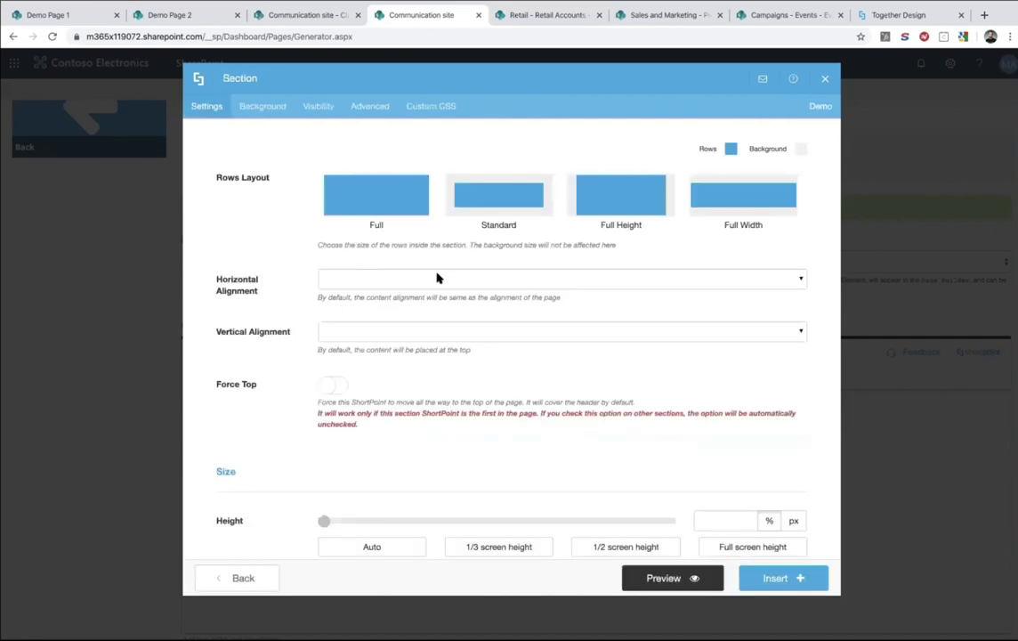
Give the section the Standard rows layout and a height of 100
left_click(512, 210)
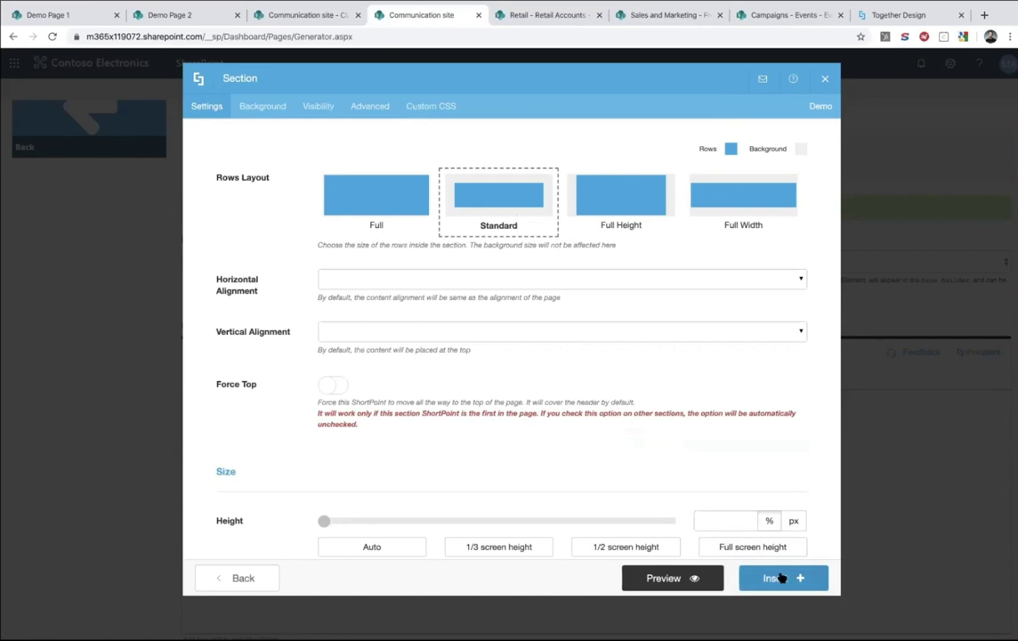
scroll(532, 350, "down", 3)
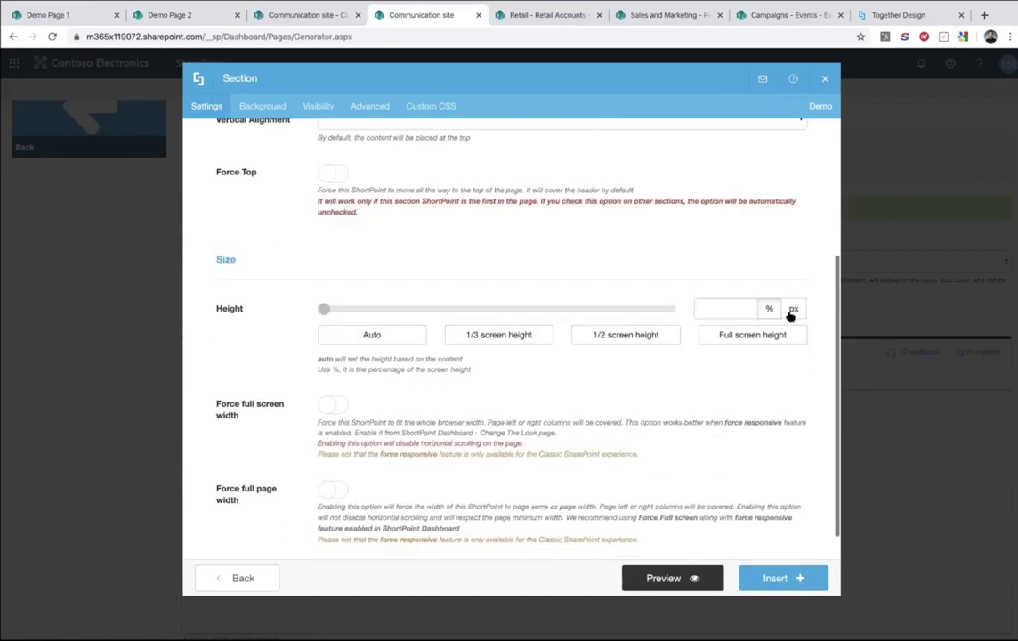
left_click(739, 306)
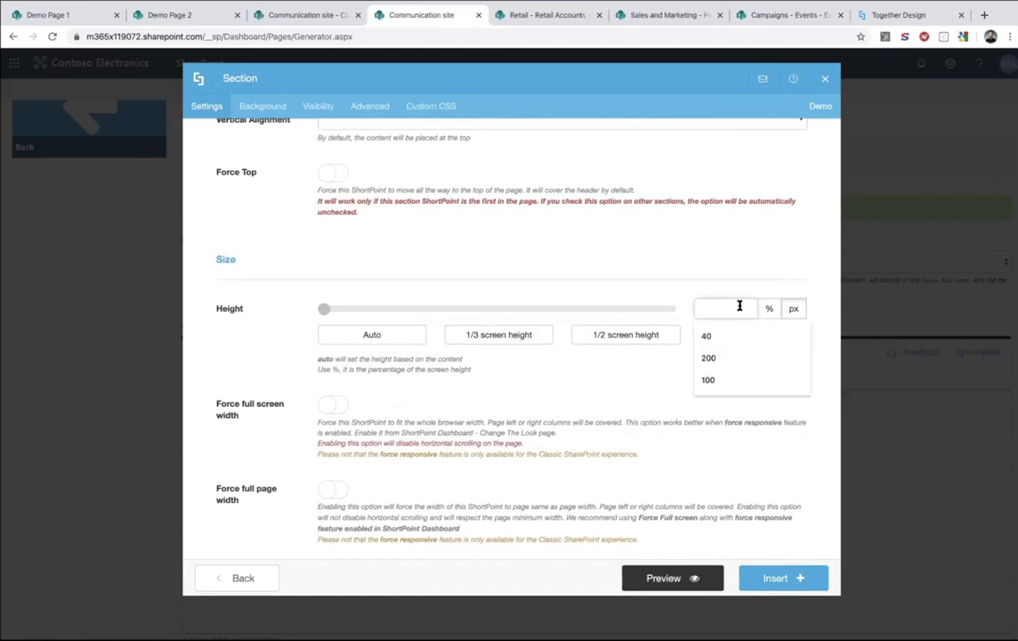
type("100")
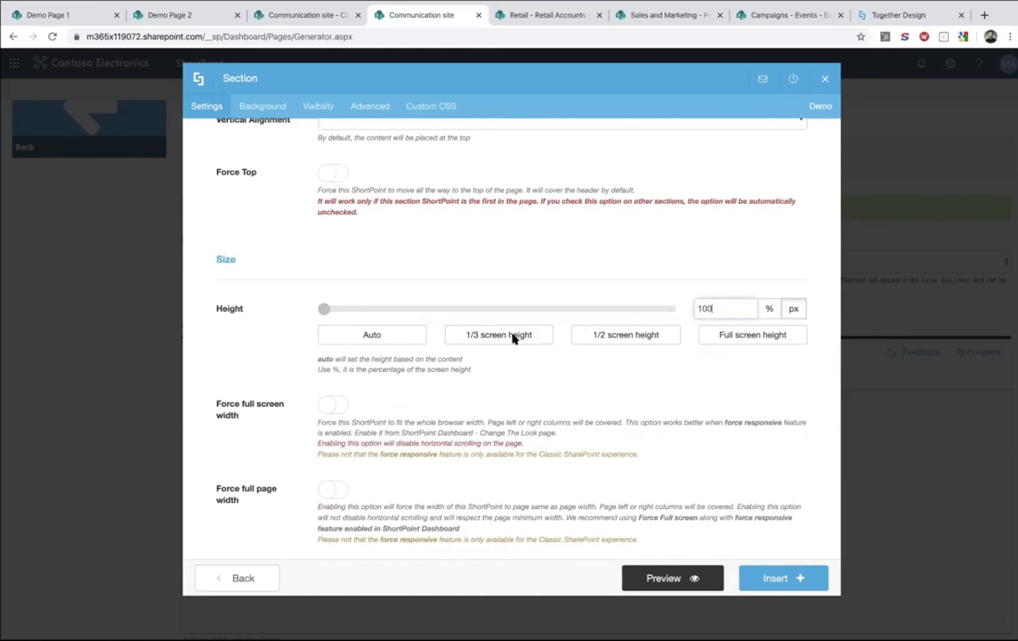
left_click(260, 106)
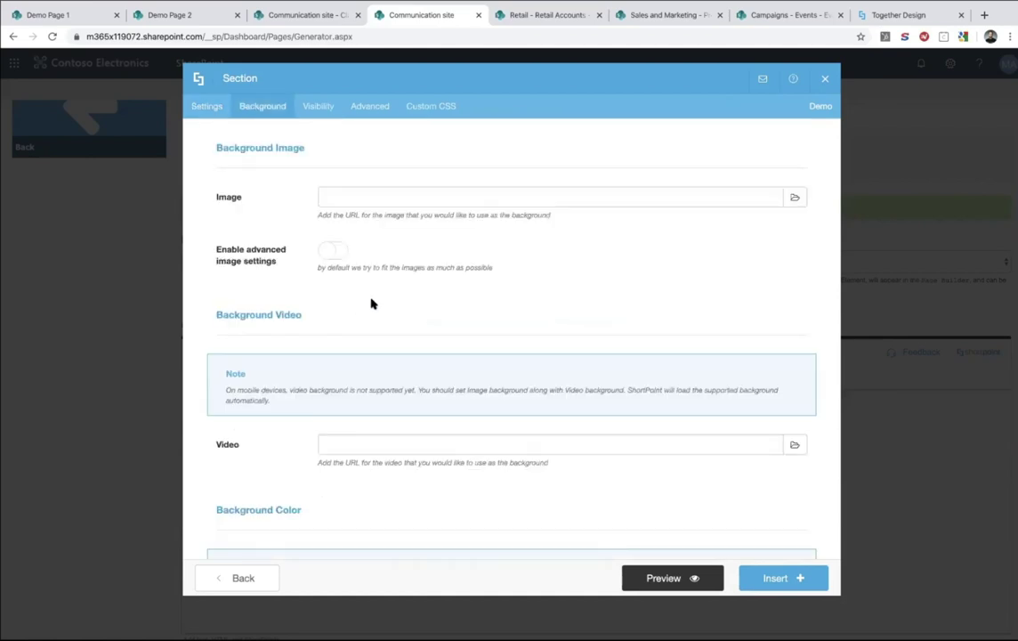
Set the section's background colour to primary
scroll(371, 303, "down", 5)
scroll(344, 390, "down", 1)
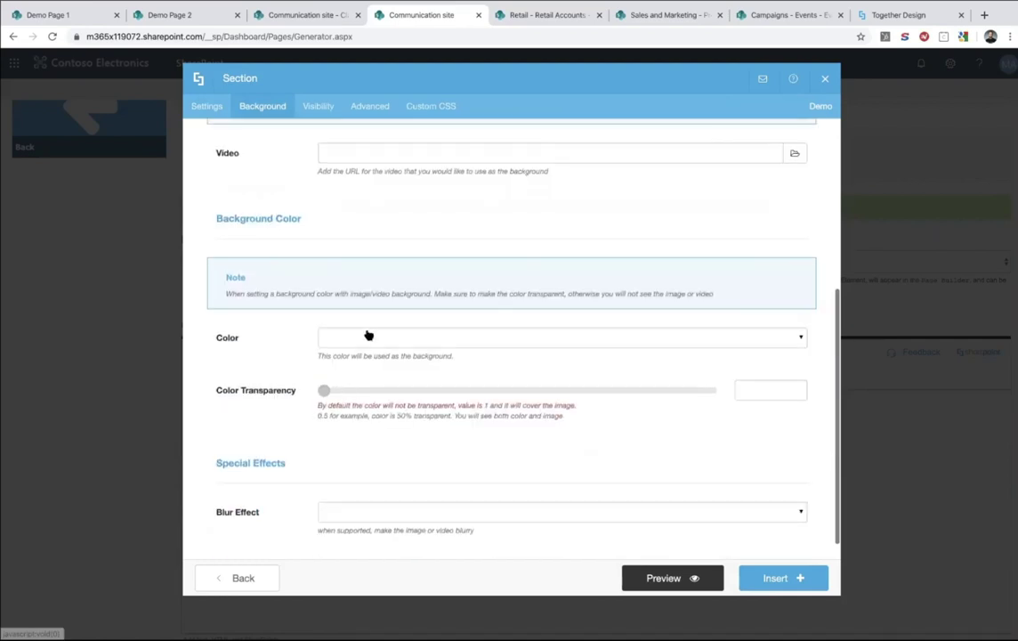
left_click(369, 334)
type("pri")
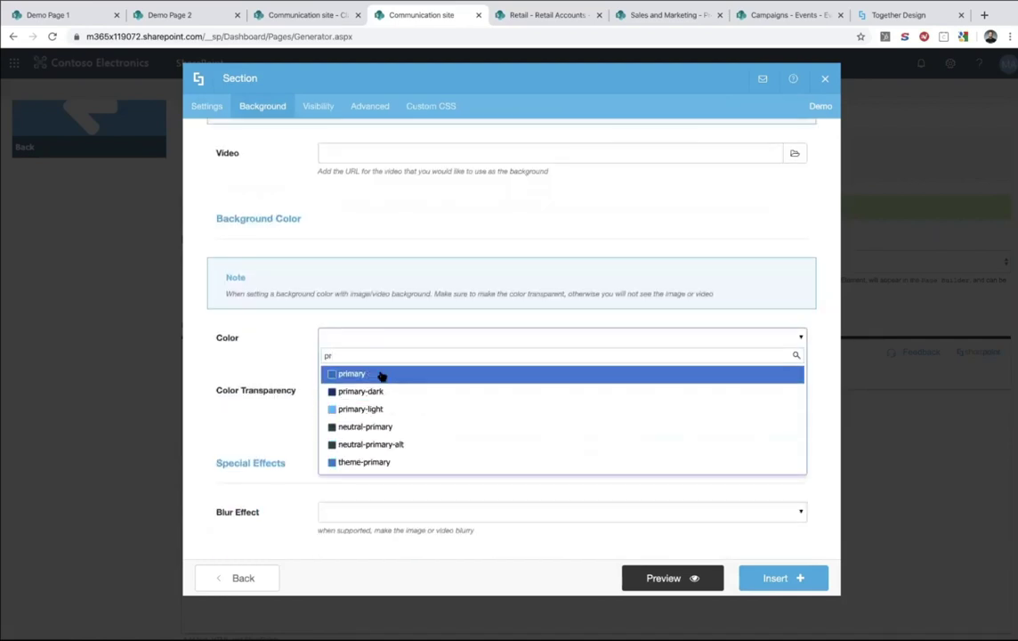
left_click(384, 374)
Preview the blue section banner, then return to the section's layout settings
left_click(693, 583)
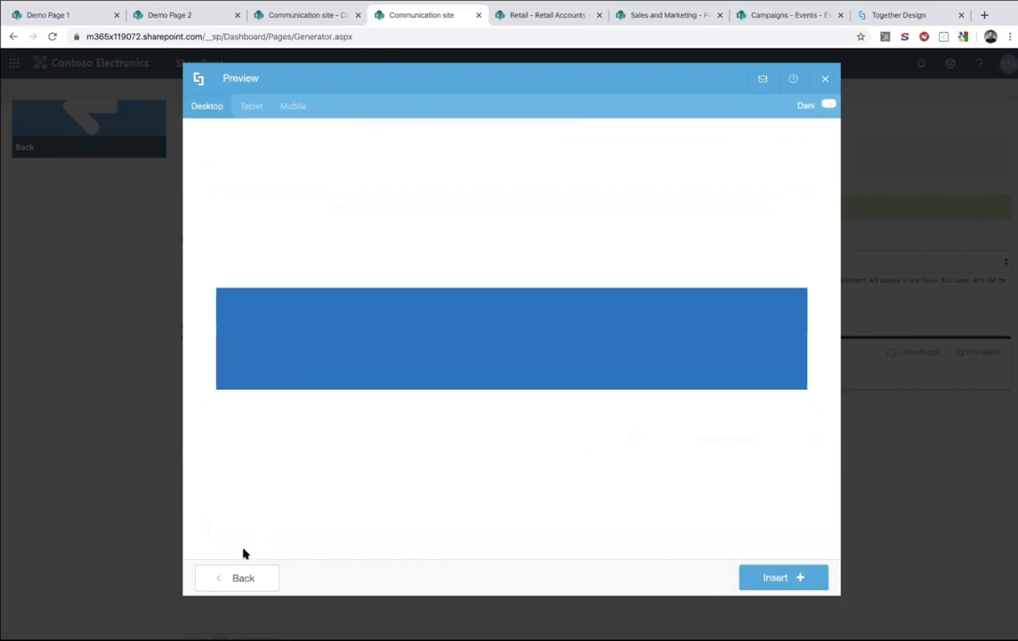
left_click(227, 584)
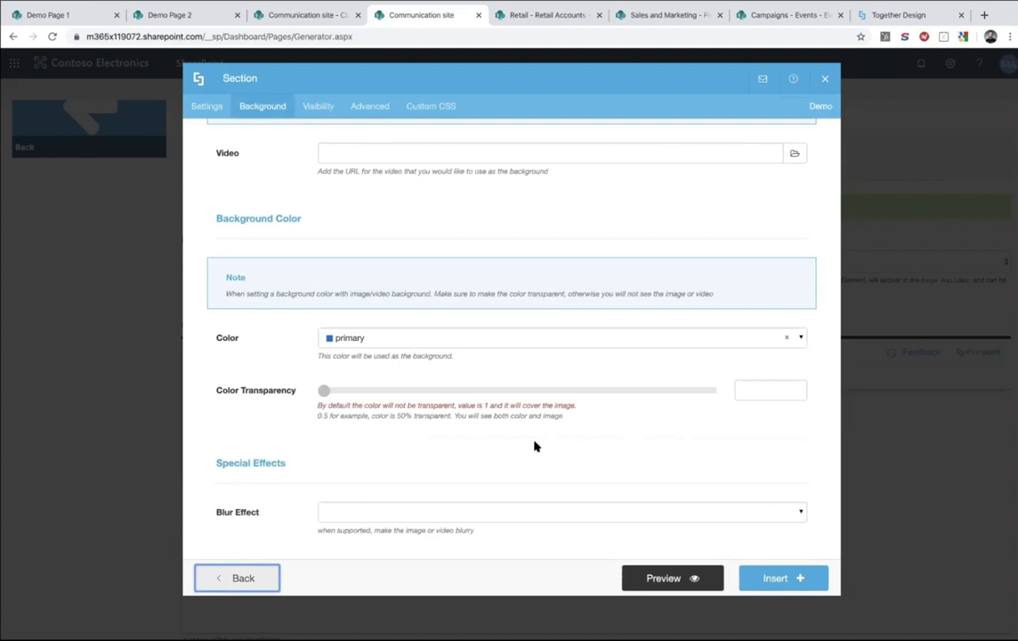
scroll(535, 445, "up", 3)
scroll(535, 446, "down", 4)
scroll(535, 443, "up", 1)
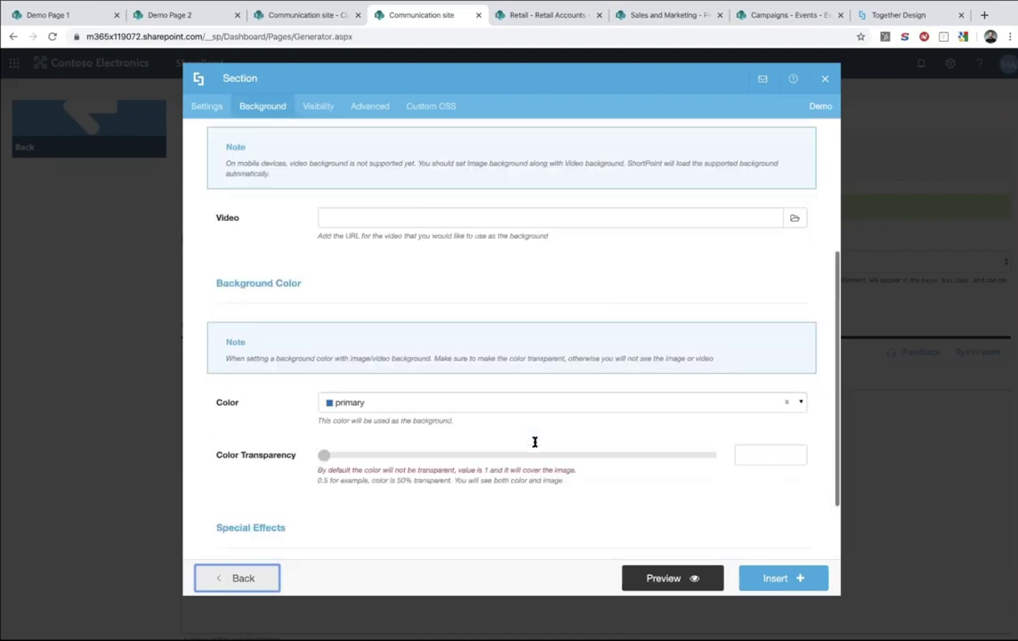
scroll(535, 443, "up", 3)
left_click(206, 106)
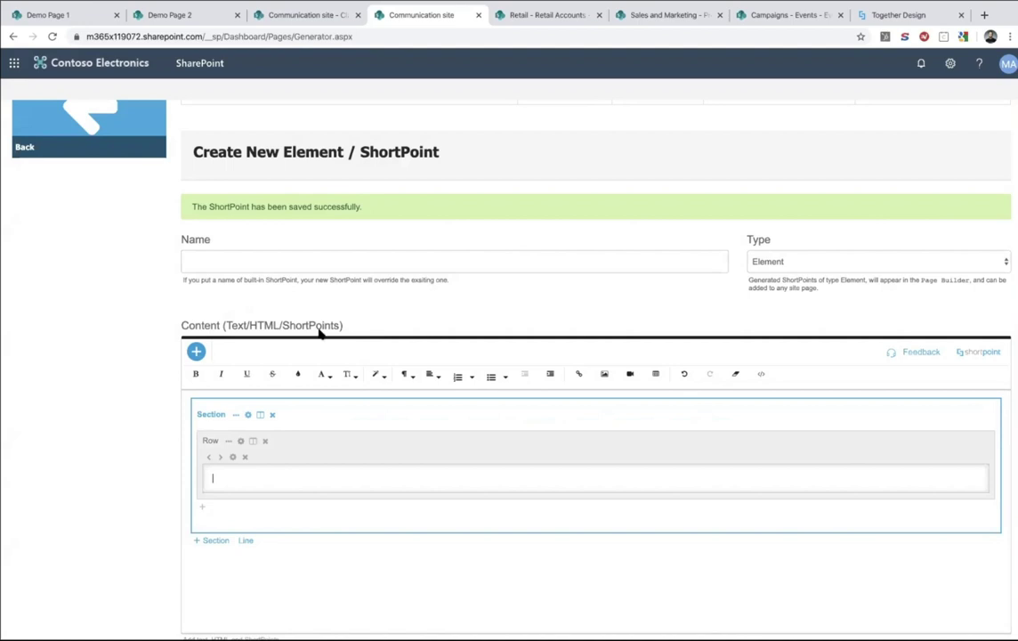
Reorder the browser tabs and type PRODUCT TITLE as the first line in the section's row
left_click(547, 15)
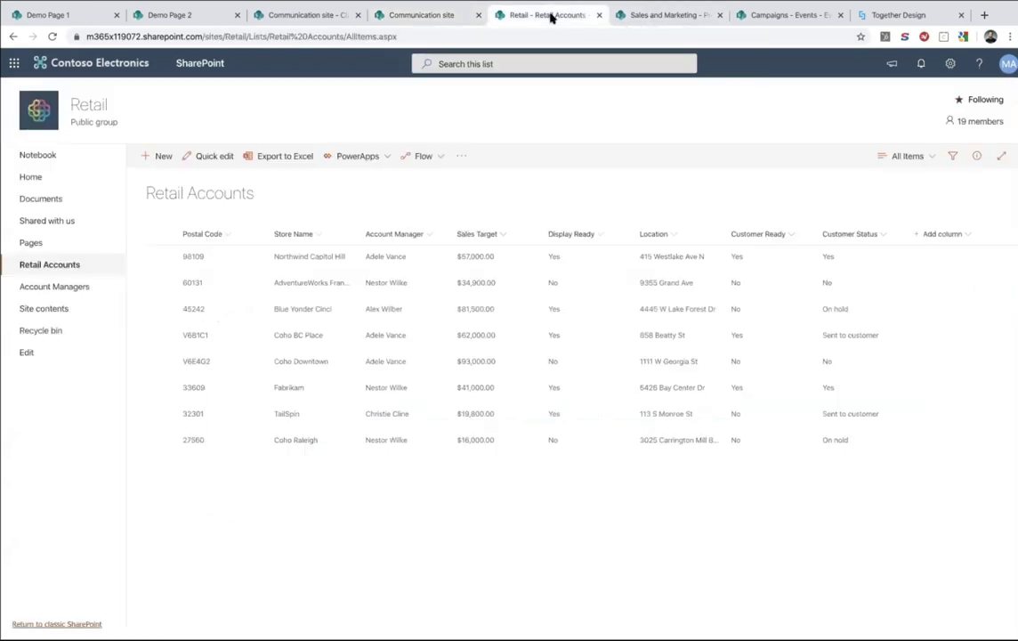
left_click_drag(644, 16, 533, 15)
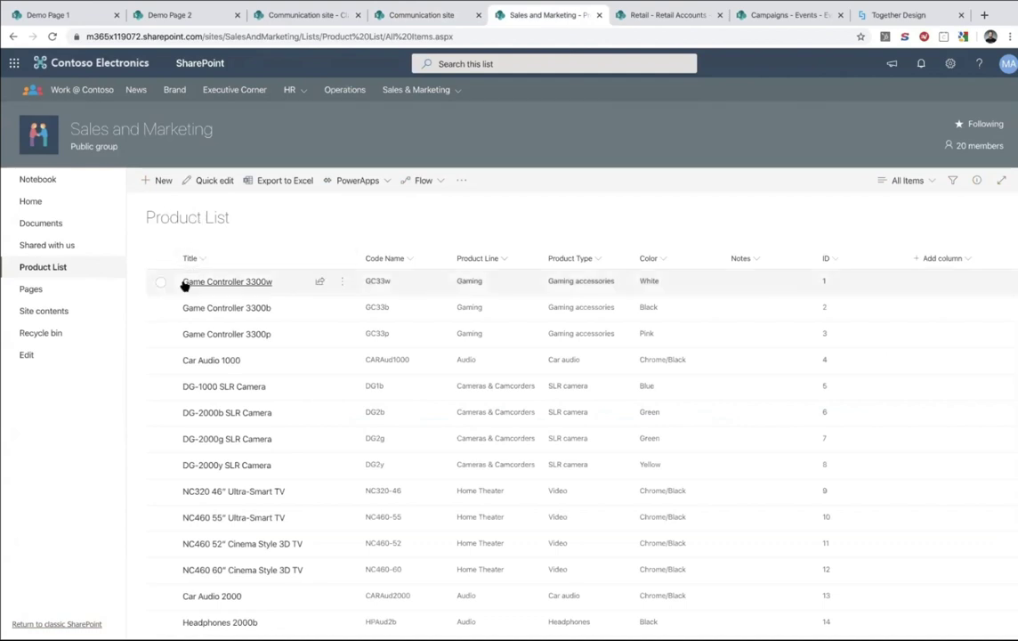
left_click(402, 15)
left_click(252, 481)
type("PRODUCT TIT")
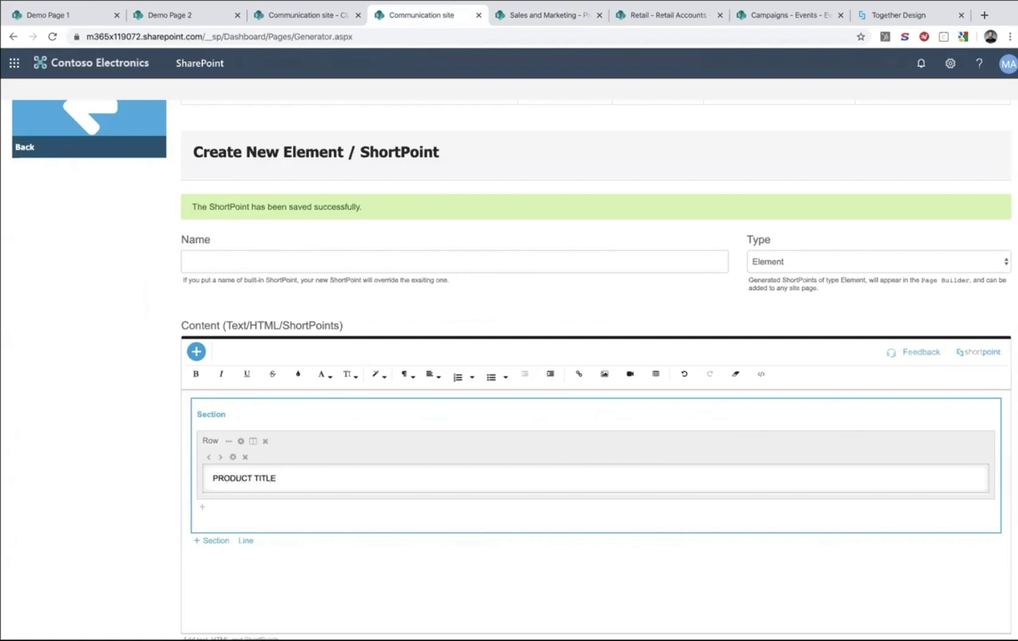
type("LE")
key("Return")
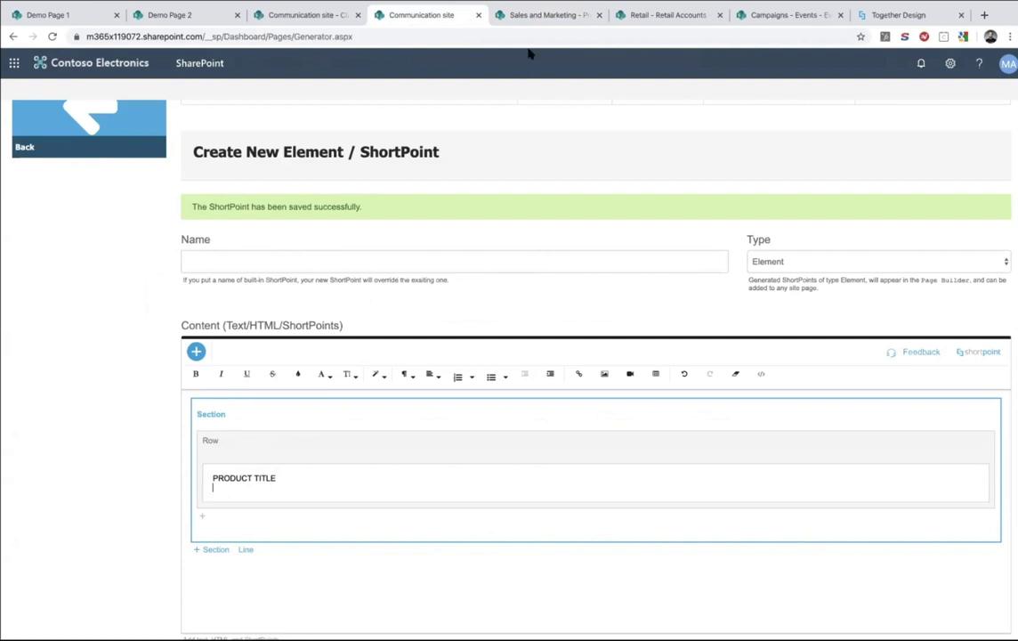
Type CODE NAME PRODUCT LINE on the second line, matching the Product List column names
left_click(539, 16)
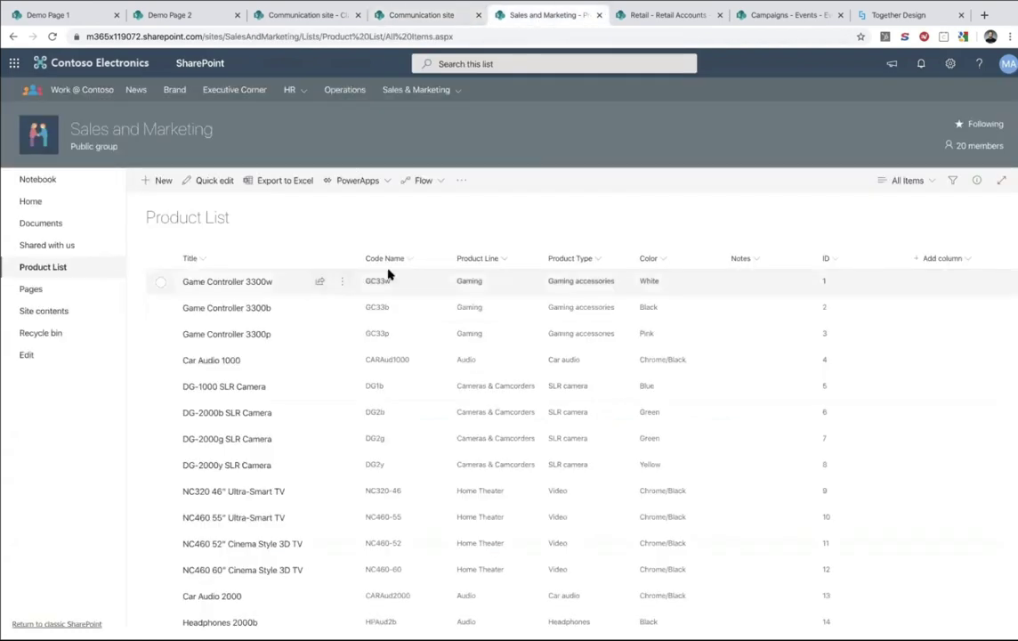
left_click(437, 16)
type("CODE NAME")
left_click(536, 21)
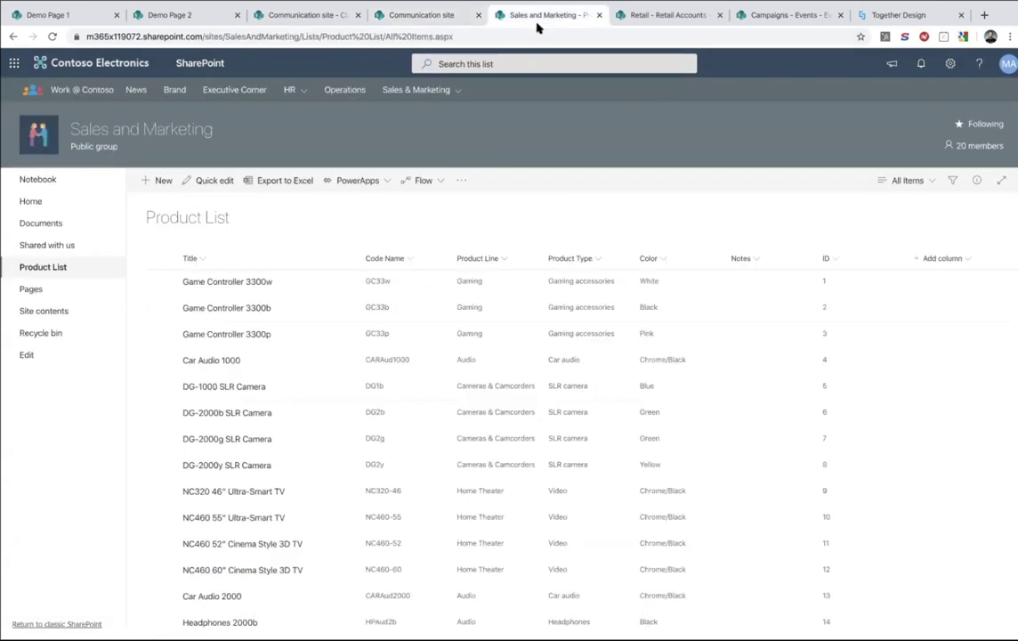
left_click(417, 18)
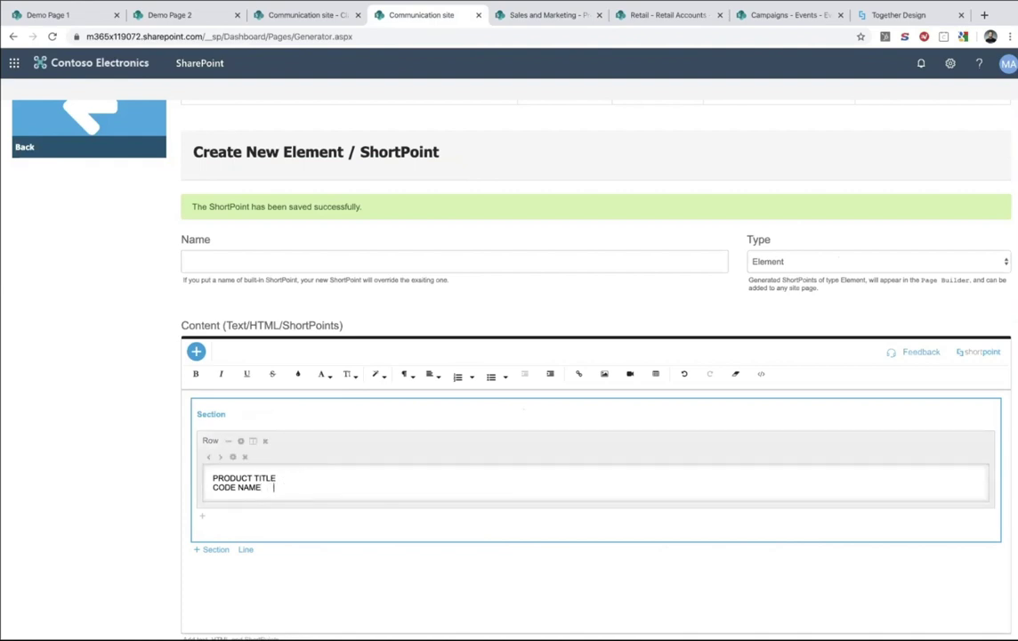
type("UCT L")
left_click(539, 17)
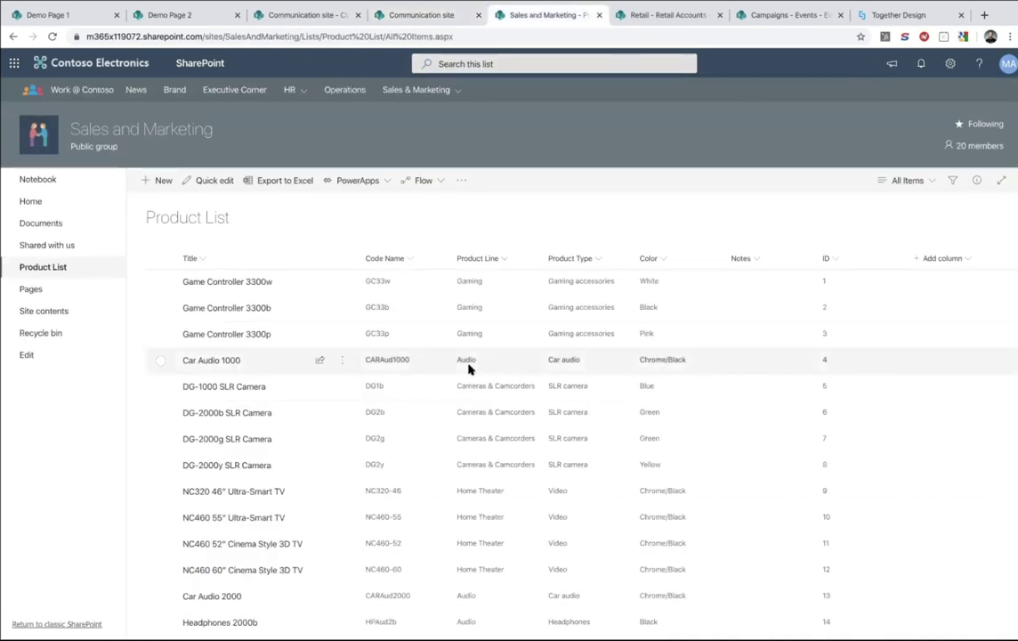
left_click(423, 16)
key("Return")
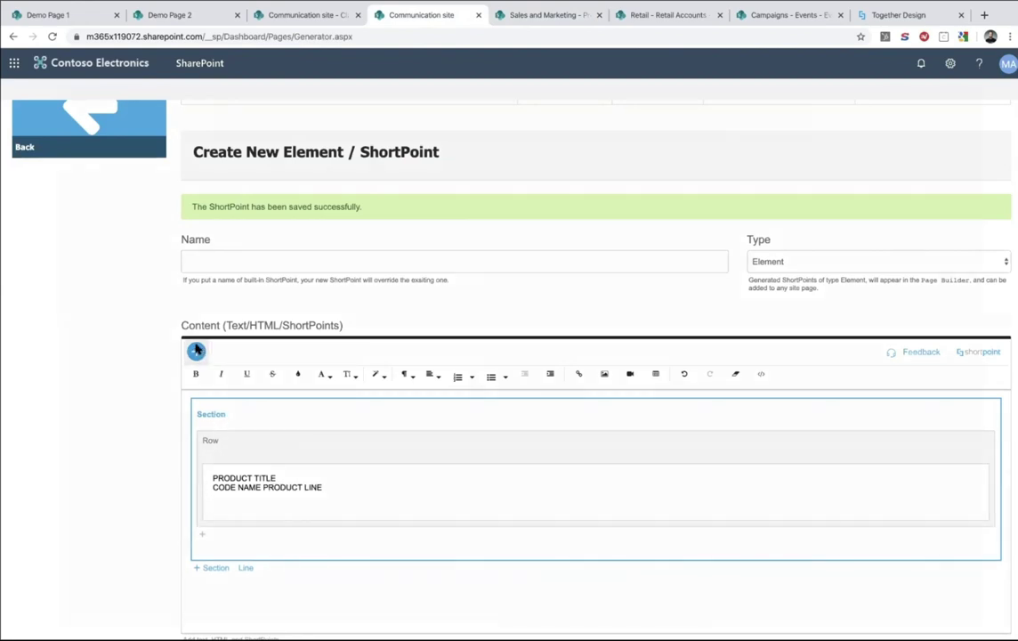
left_click(196, 351)
Add a Button element titled OPEN PRODUCT
left_click(728, 103)
type("bu")
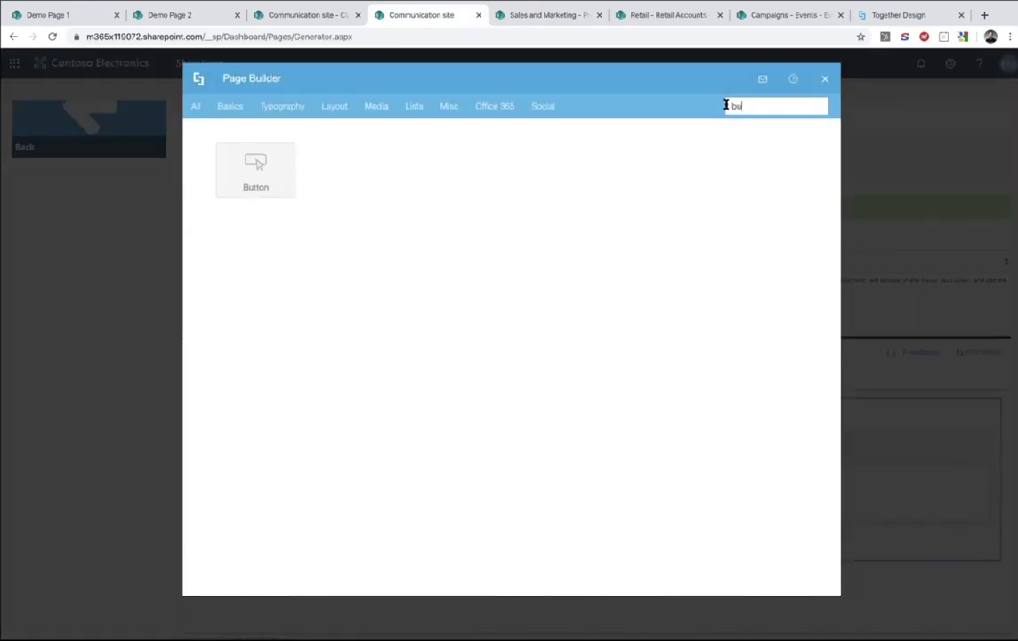
left_click(289, 161)
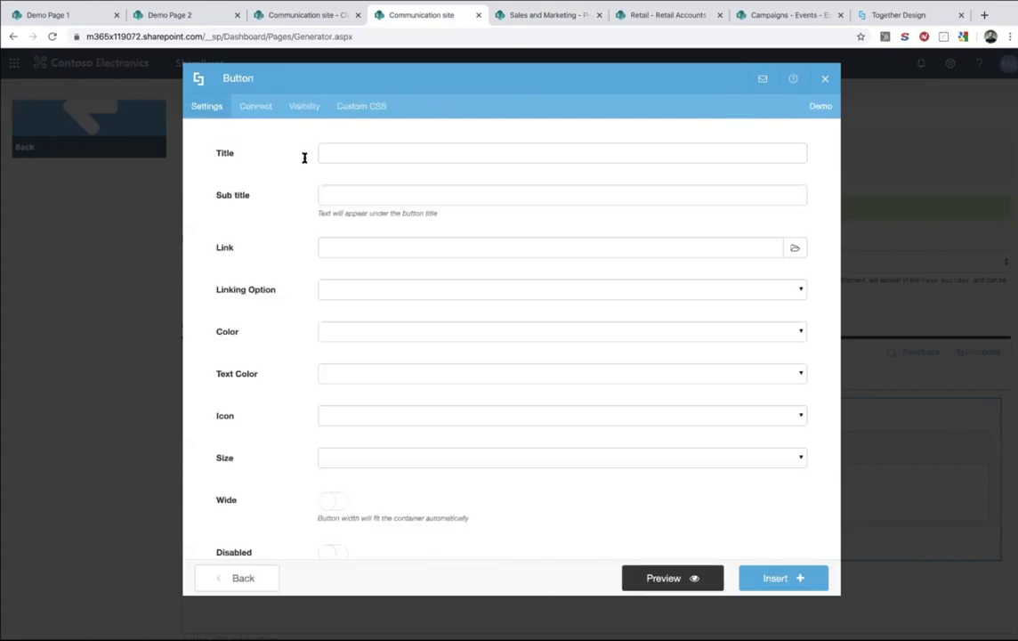
left_click(348, 154)
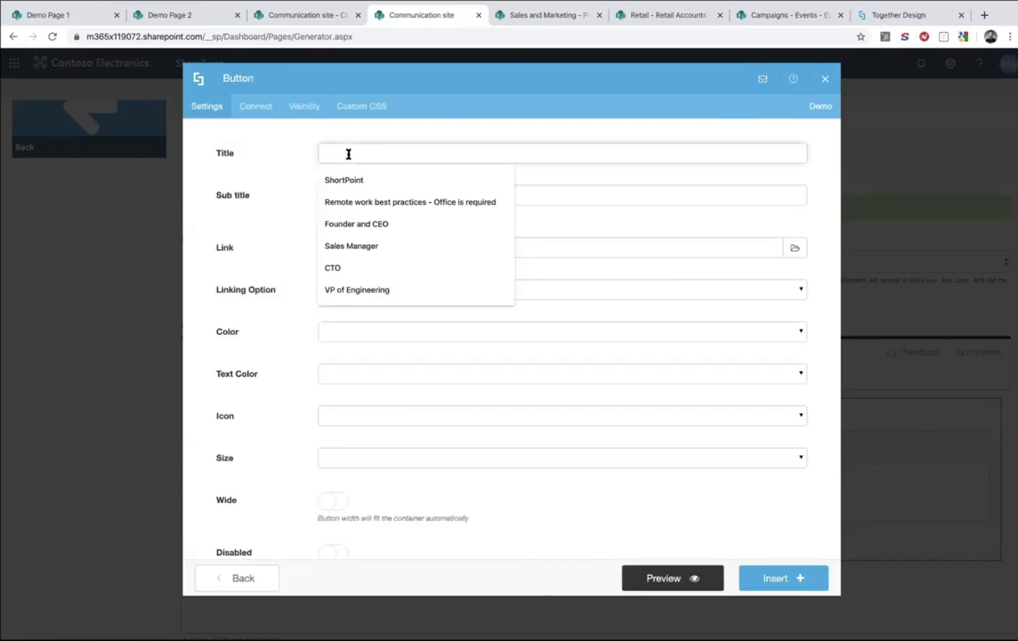
type("R")
key("BackSpace")
type("OPEN PRO")
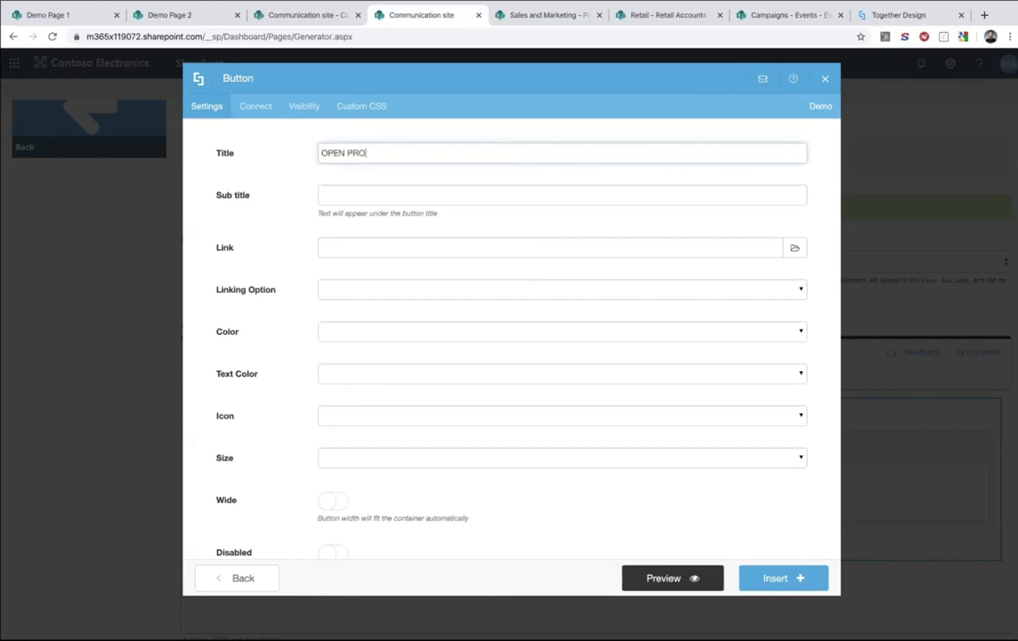
type("DUC")
Give the button white-light colour and black text, preview it, and insert it into the section
left_click(376, 334)
type("whi")
left_click(389, 368)
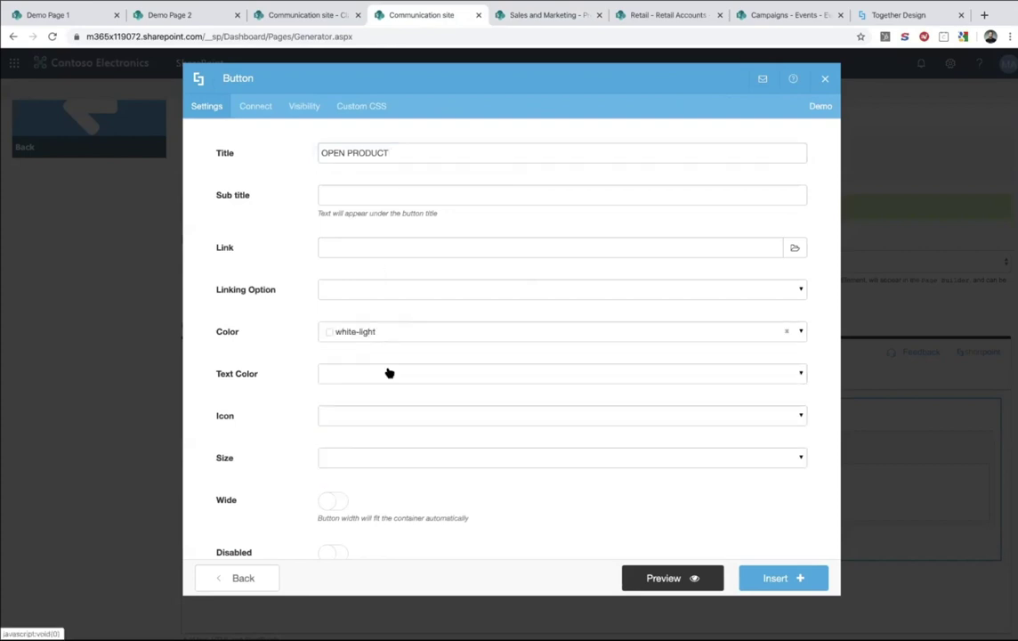
left_click(365, 372)
type("bal")
key("BackSpace")
type("lac")
left_click(369, 411)
left_click(653, 575)
left_click(820, 105)
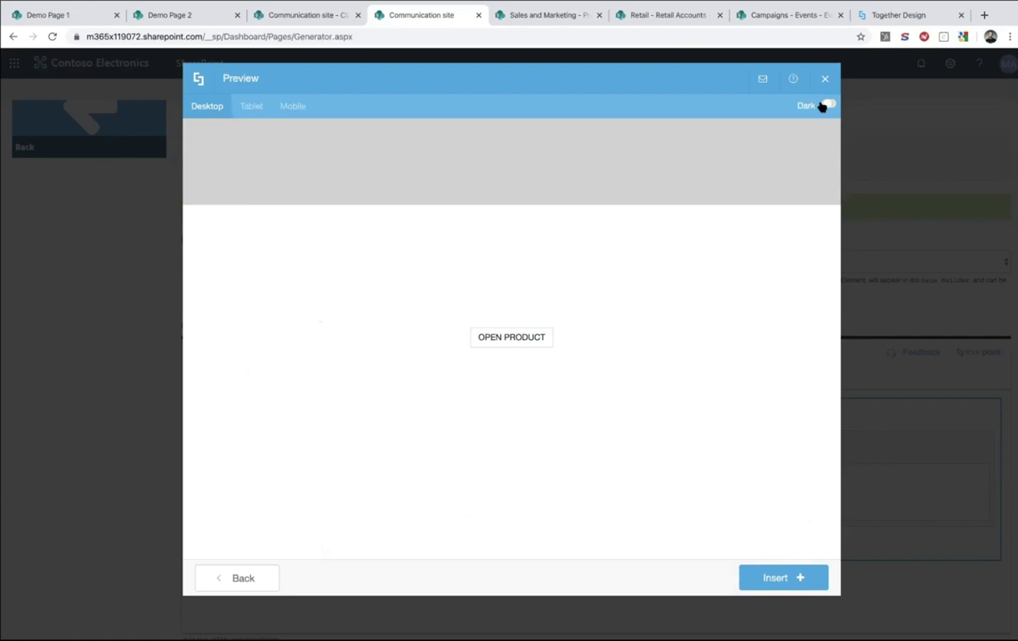
left_click(823, 105)
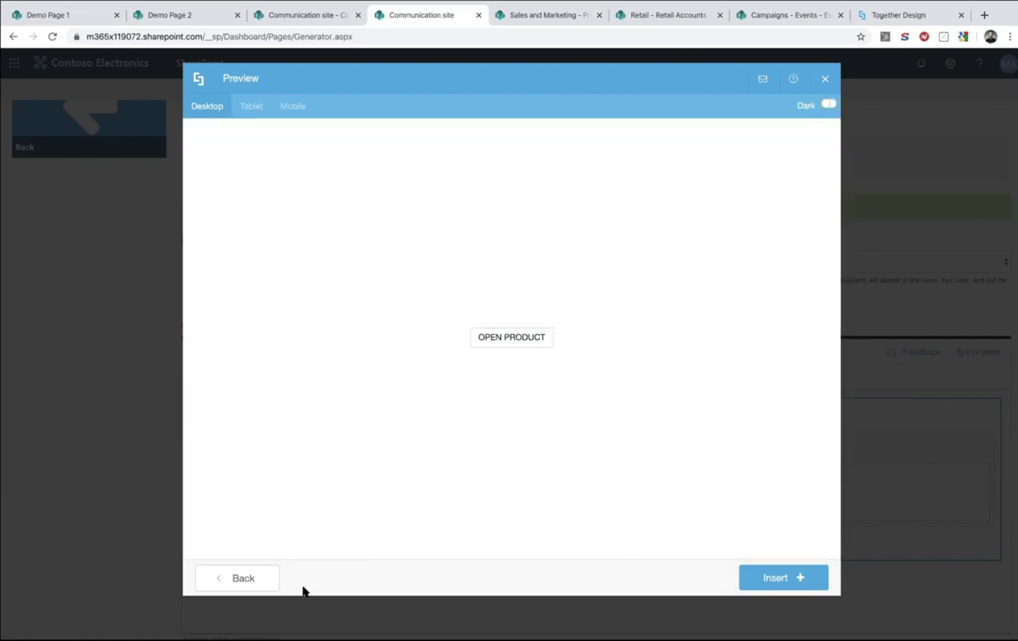
left_click(782, 578)
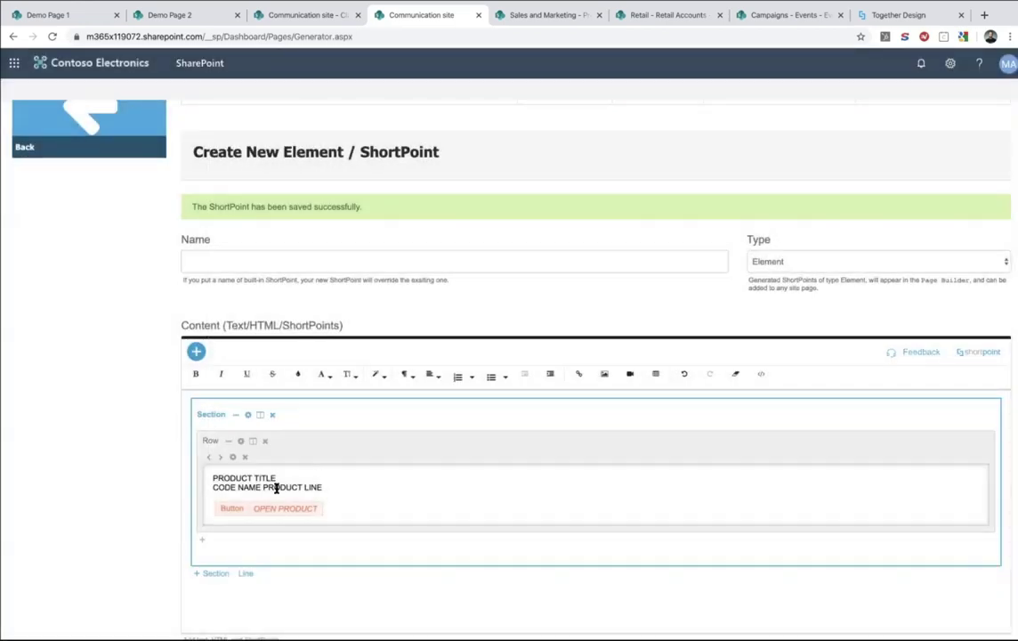
Make the PRODUCT TITLE text size 36 and white
left_click_drag(278, 475, 206, 472)
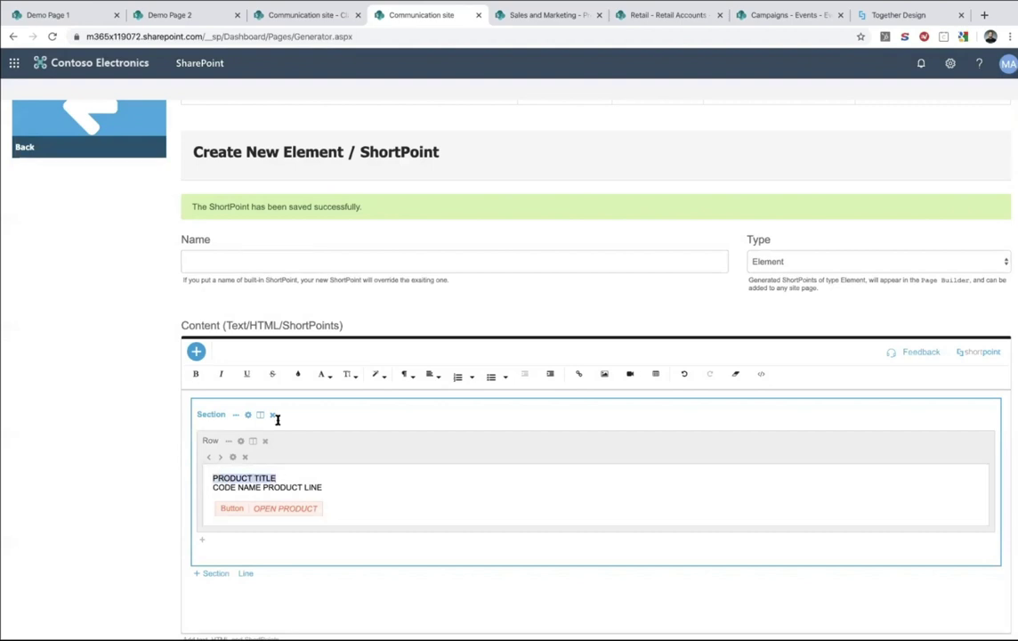
left_click(325, 375)
left_click(349, 375)
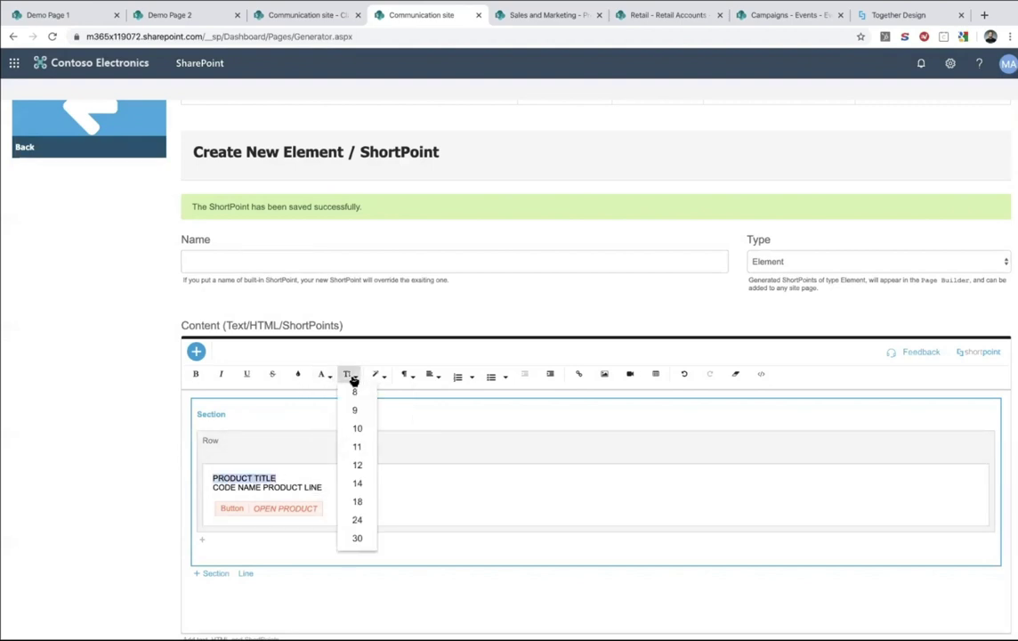
left_click(357, 504)
left_click(377, 375)
left_click(350, 374)
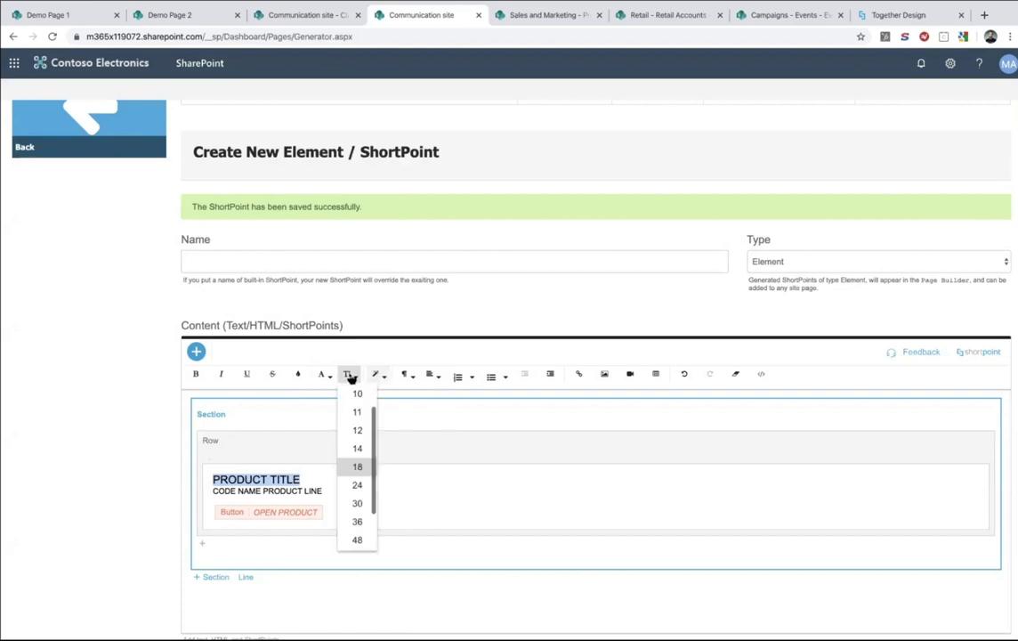
left_click(352, 521)
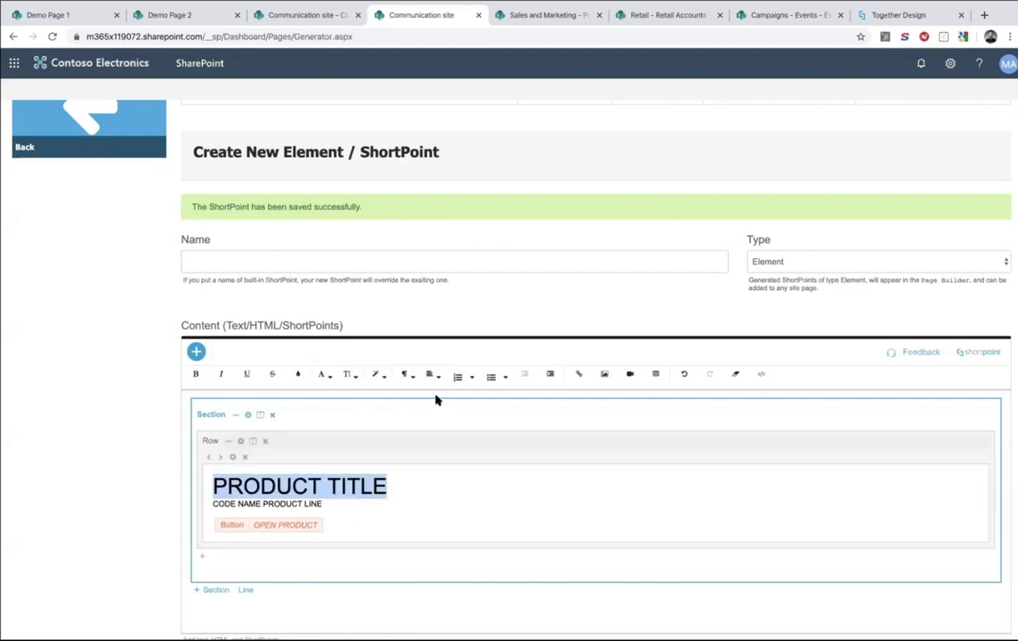
left_click(382, 376)
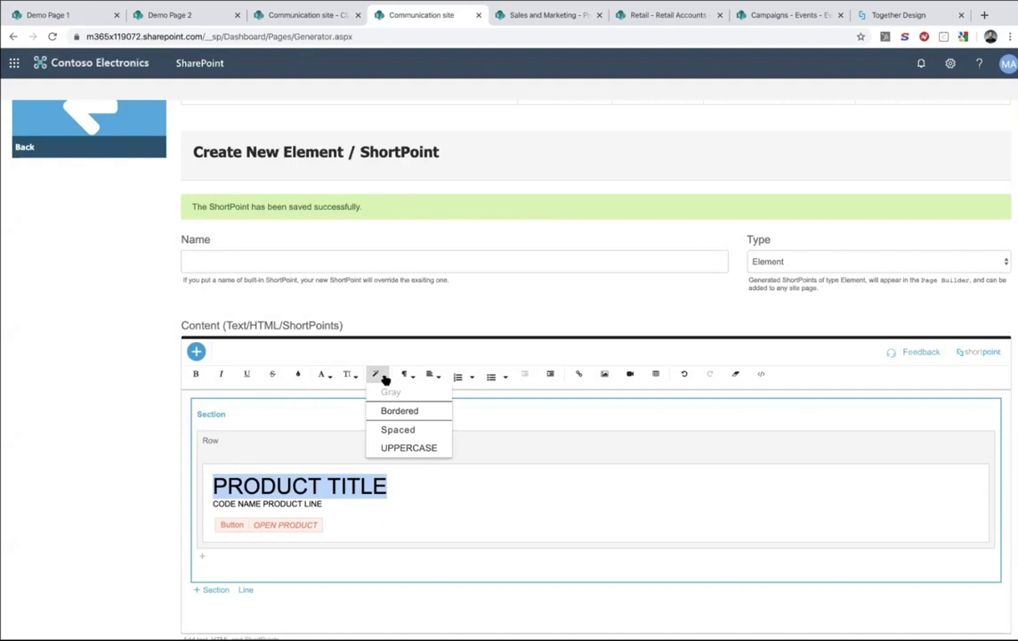
left_click(300, 376)
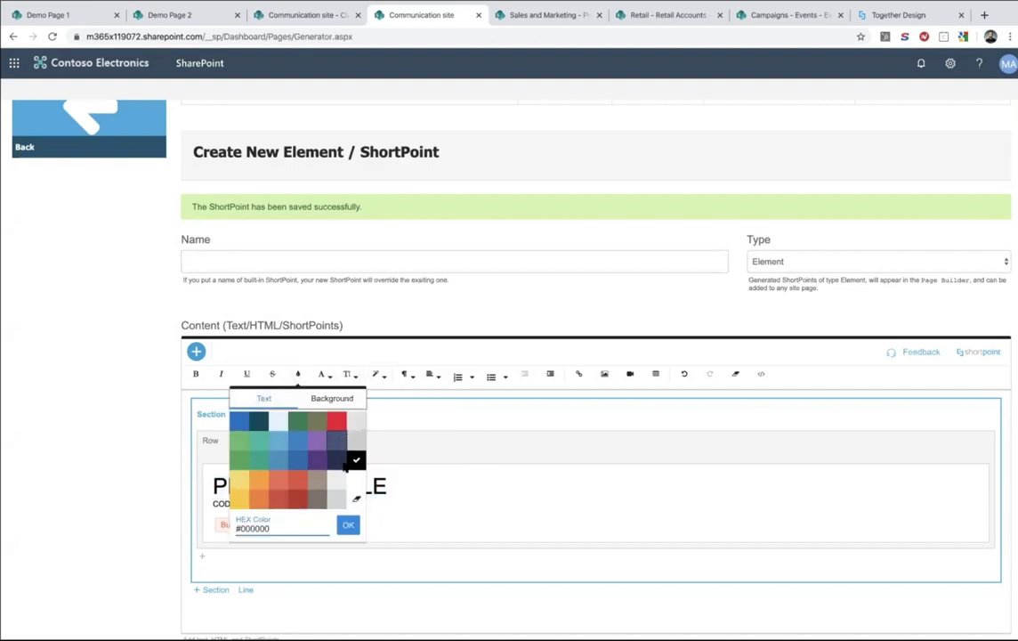
left_click(357, 480)
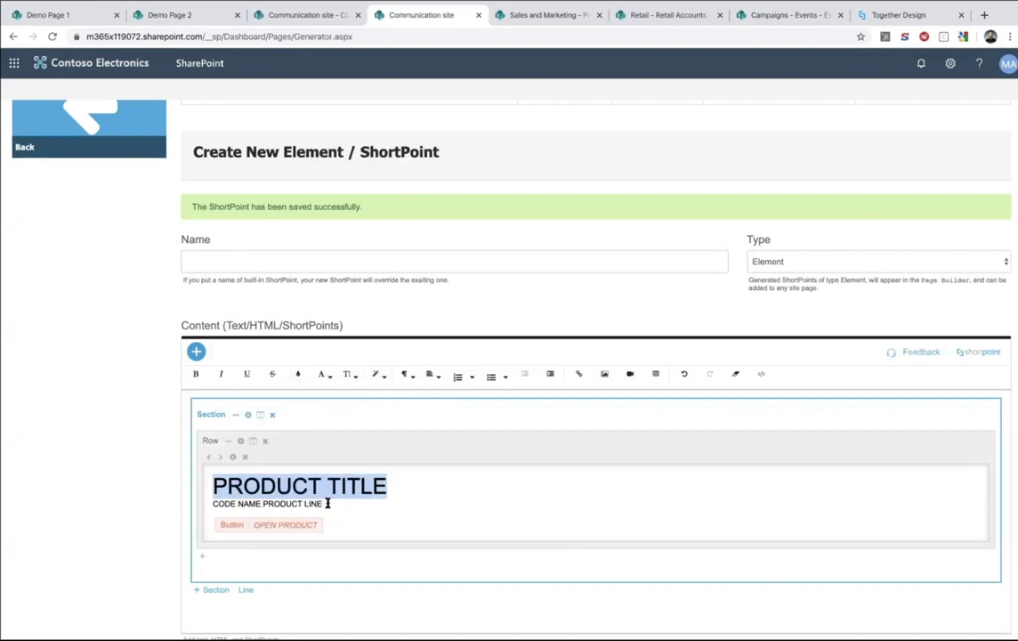
Make the CODE NAME PRODUCT LINE text white and preview the blue product card
left_click(266, 503)
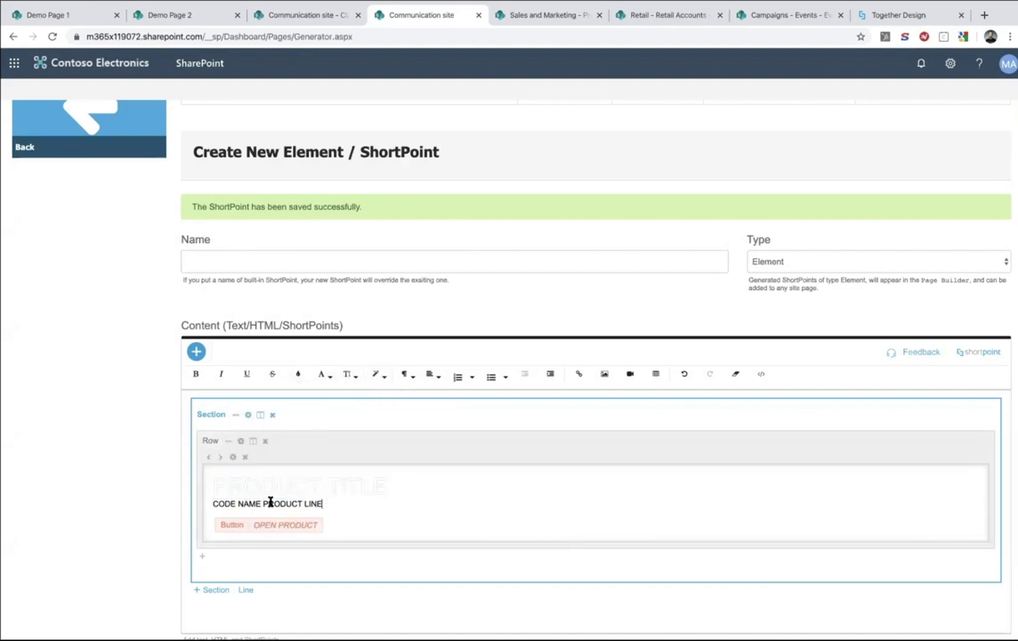
triple_click(220, 503)
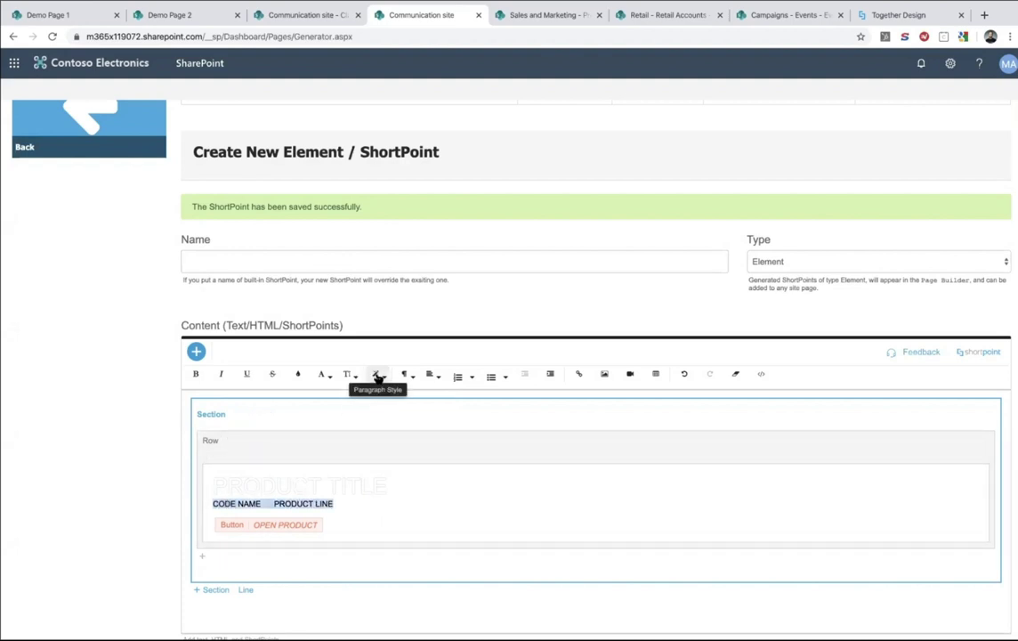
left_click(299, 374)
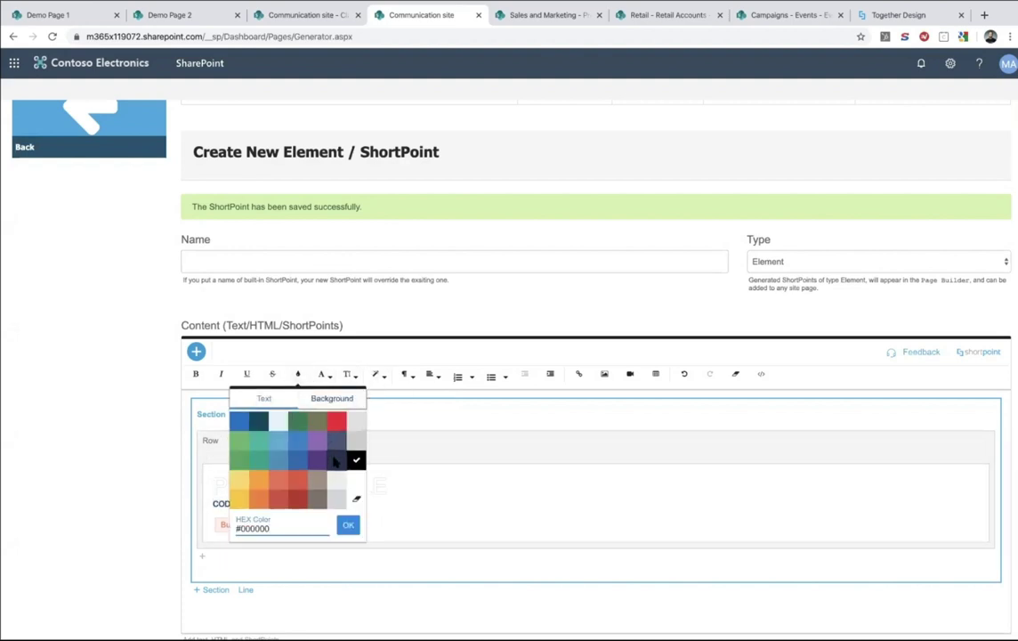
left_click(352, 476)
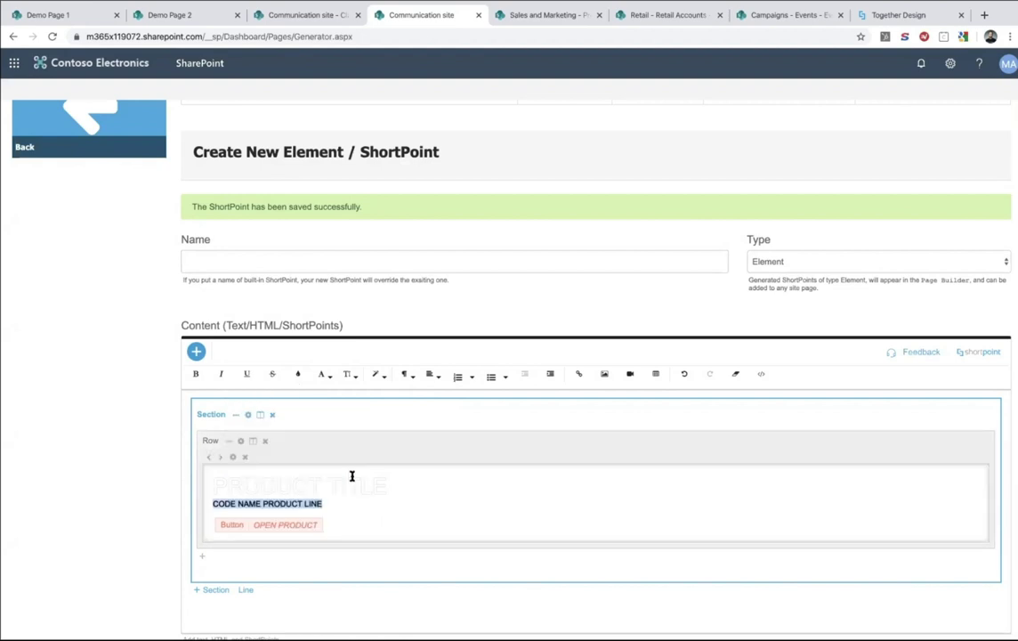
left_click(238, 416)
left_click(257, 480)
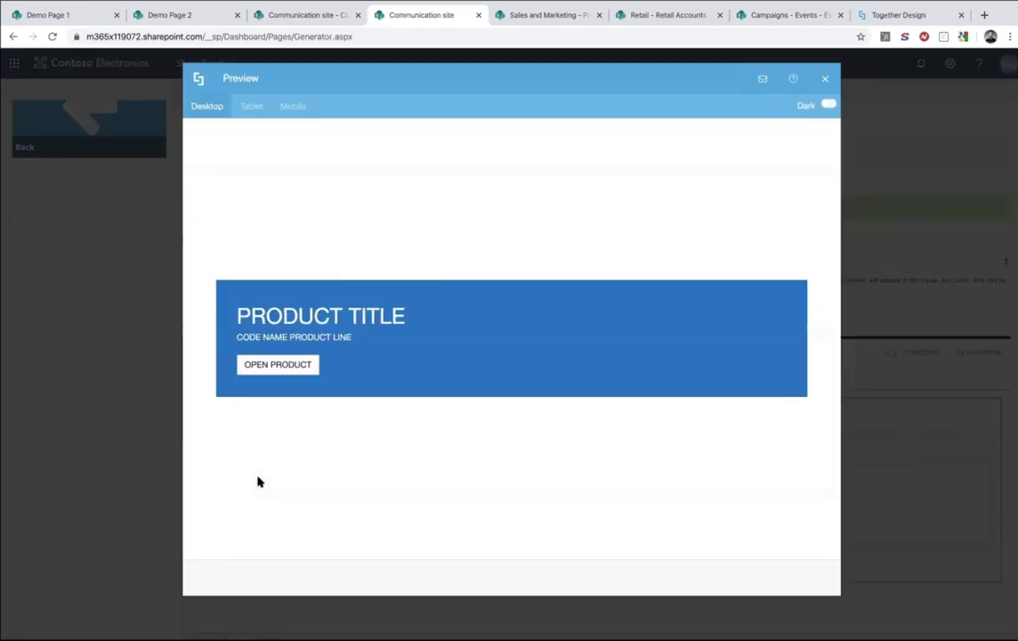
Check the title and code lines in the preview, then close the product card preview
triple_click(302, 313)
triple_click(300, 335)
left_click(490, 364)
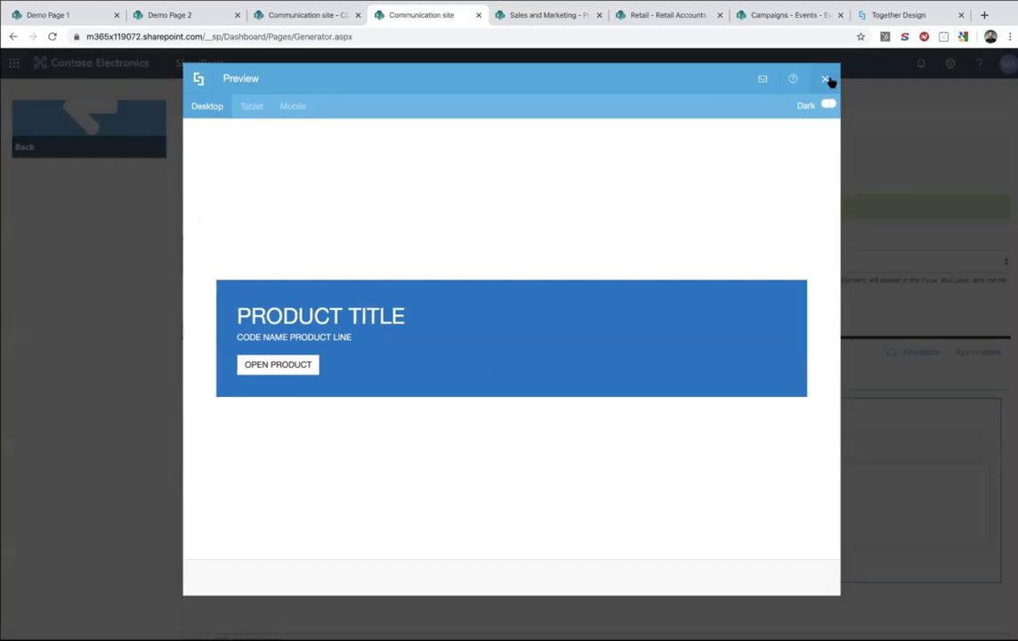
left_click(826, 80)
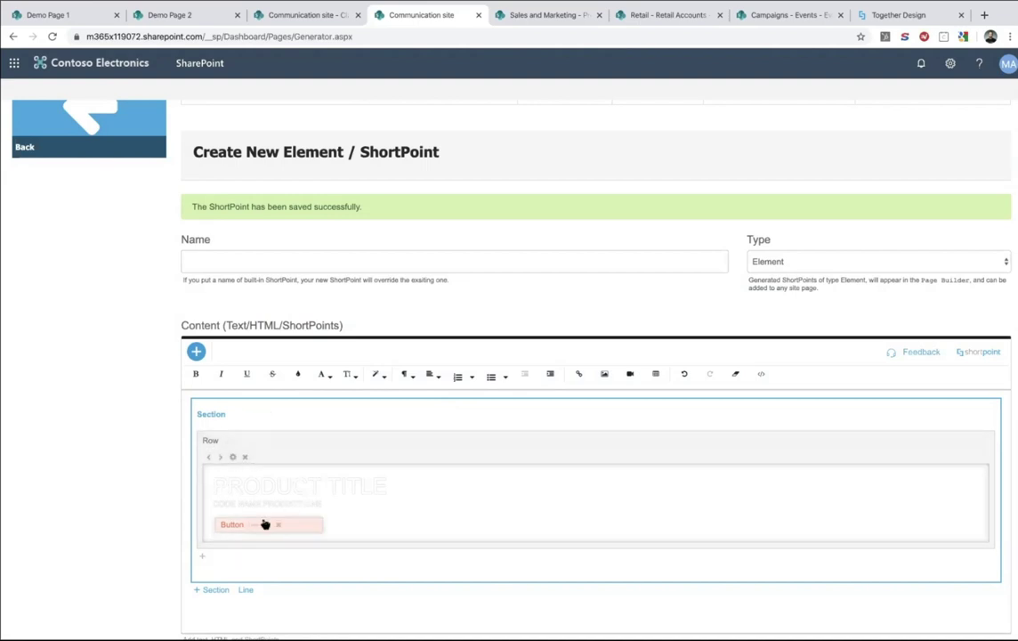
Replace the PRODUCT TITLE placeholder with the %%PRODUCT_TITLE%% token
left_click_drag(410, 489, 204, 485)
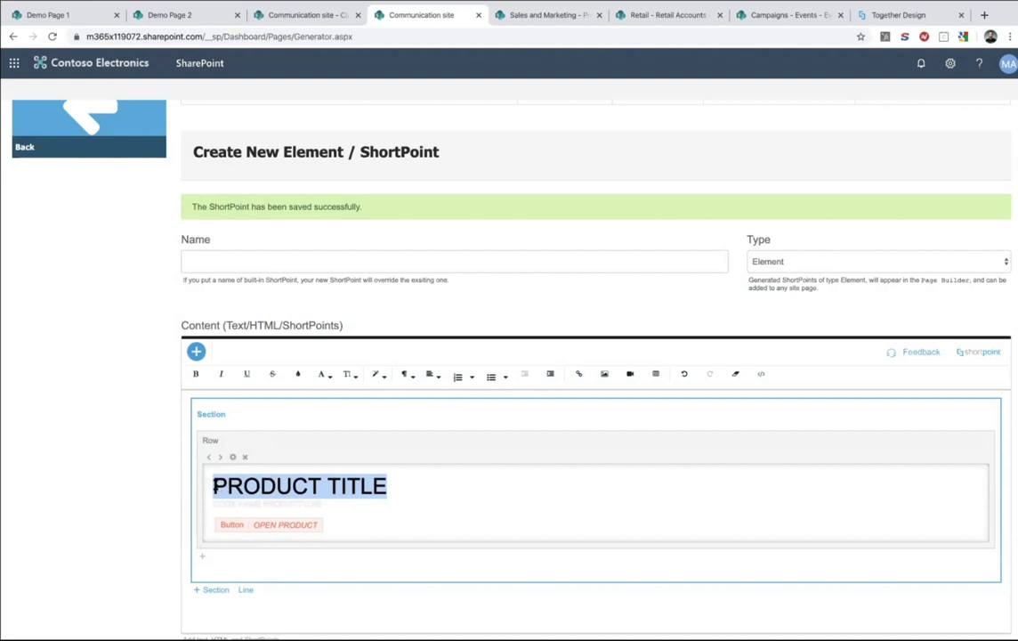
key("BackSpace")
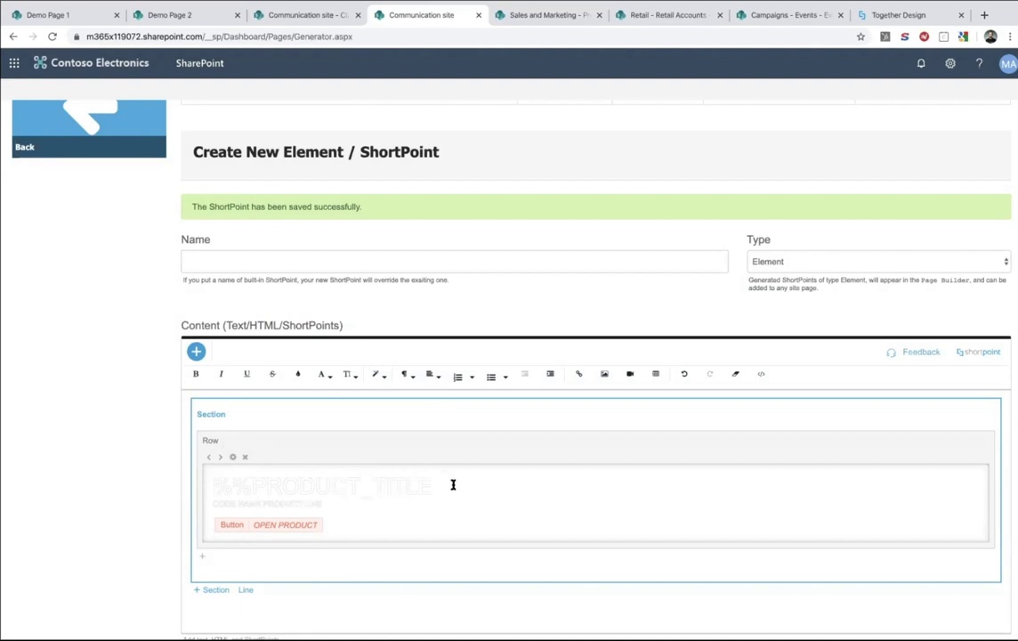
left_click_drag(473, 481, 153, 483)
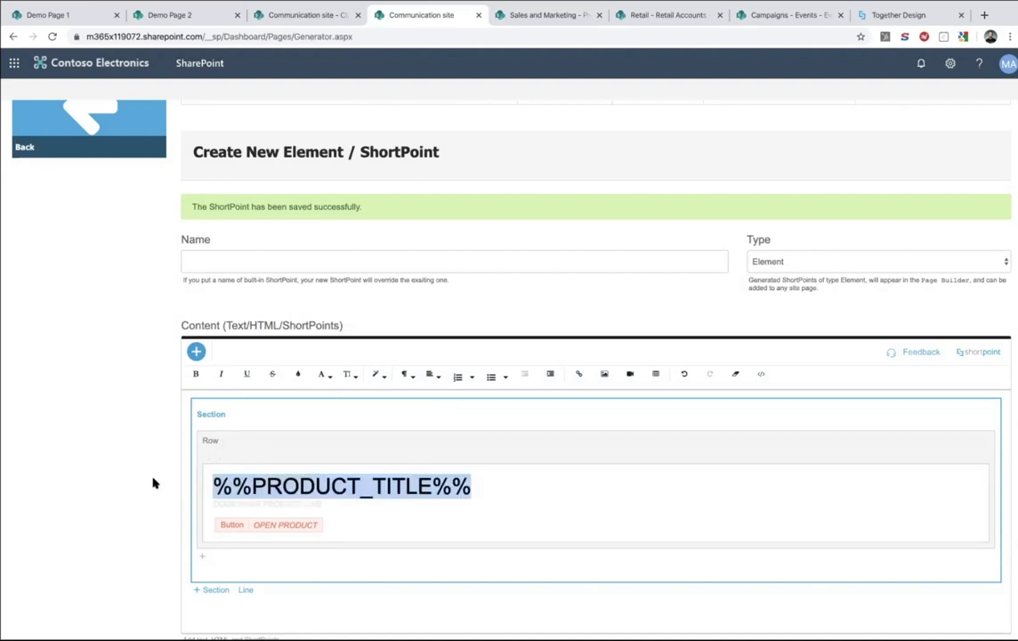
Replace CODE NAME and PRODUCT LINE with %%CODE_NAME%% and %%PRODUCT_LINE%%, then view the Product List
triple_click(225, 503)
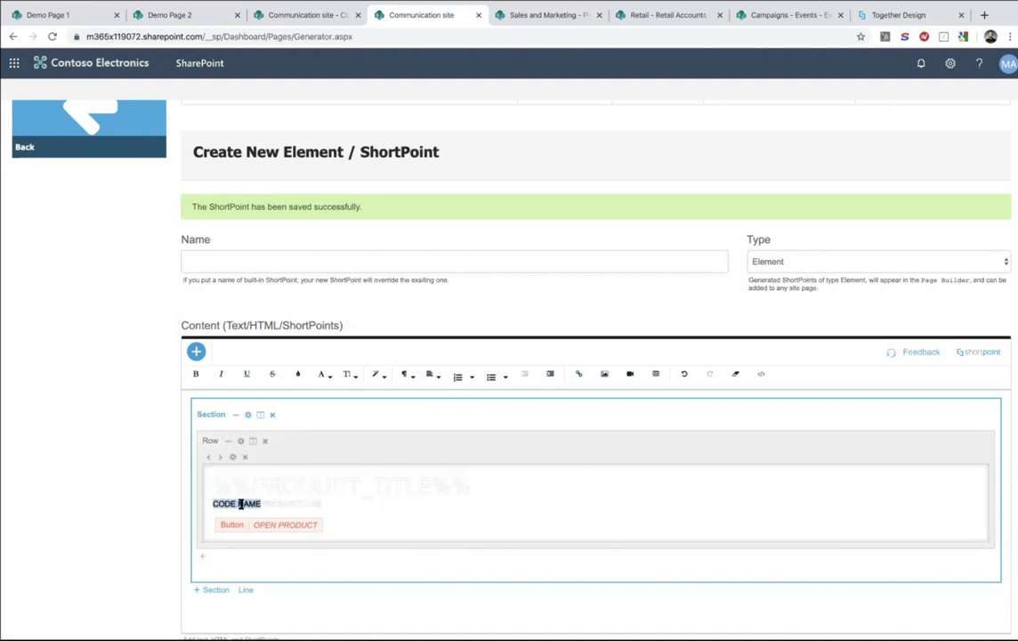
left_click(239, 505)
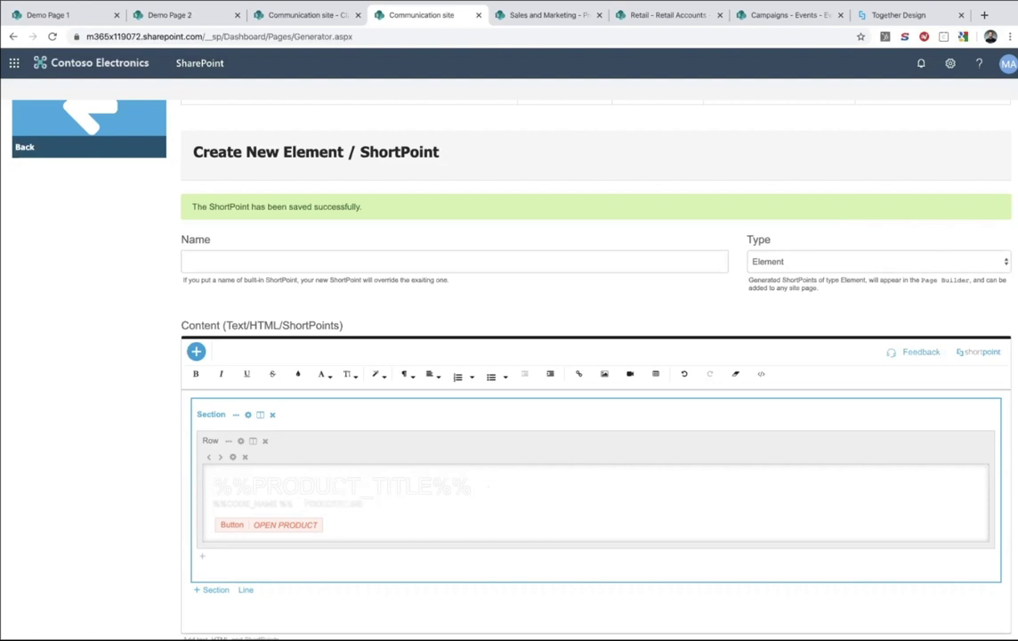
triple_click(242, 504)
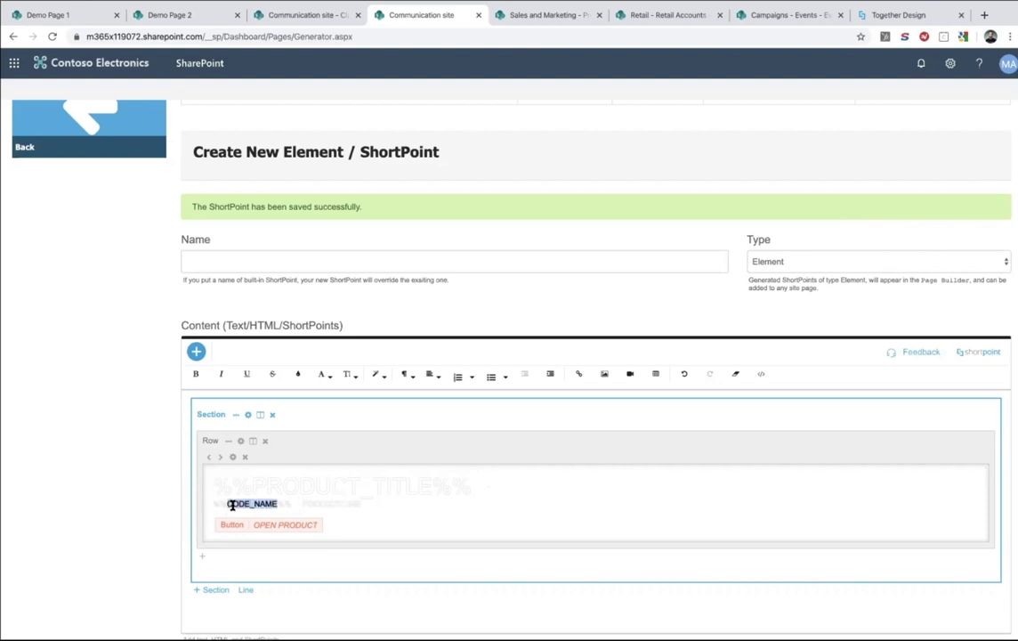
left_click(304, 504)
mouse_move(274, 532)
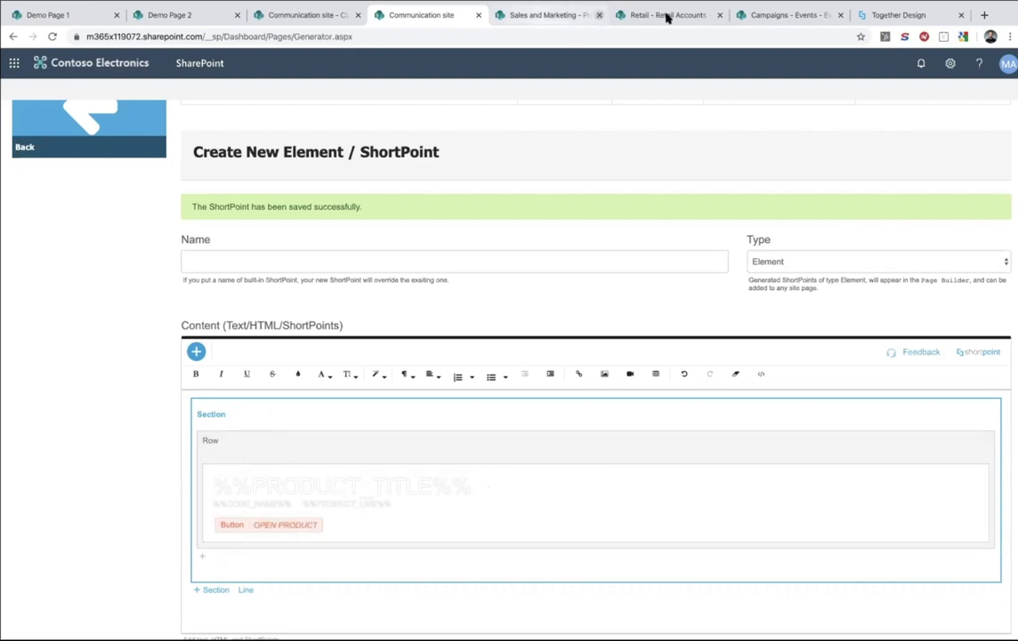
left_click(564, 16)
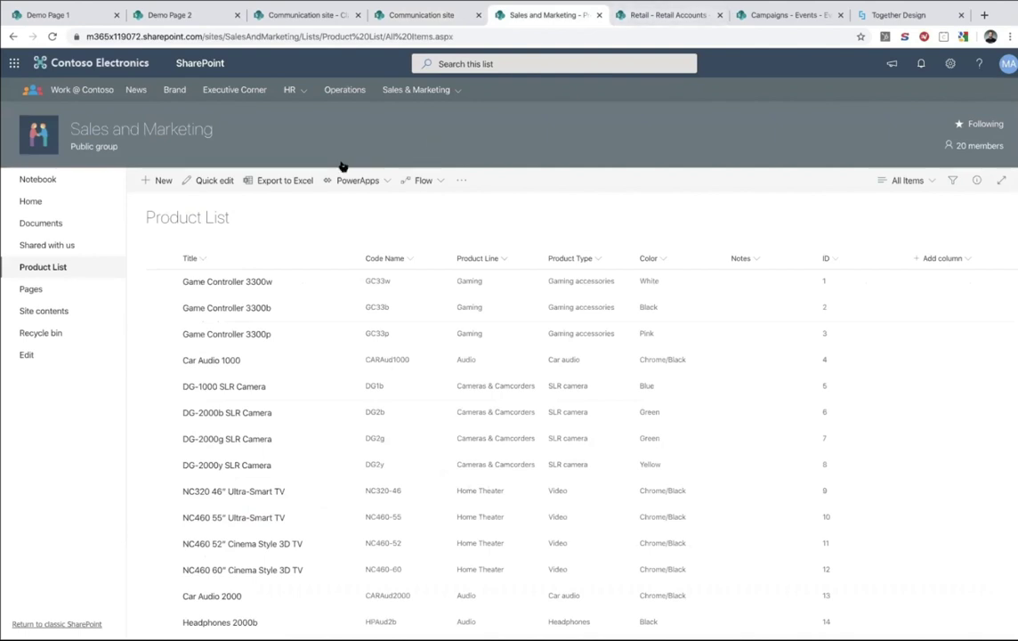
Copy the Game Controller 3300w item's link from the list and go back to the Communication site tab
left_click(227, 282)
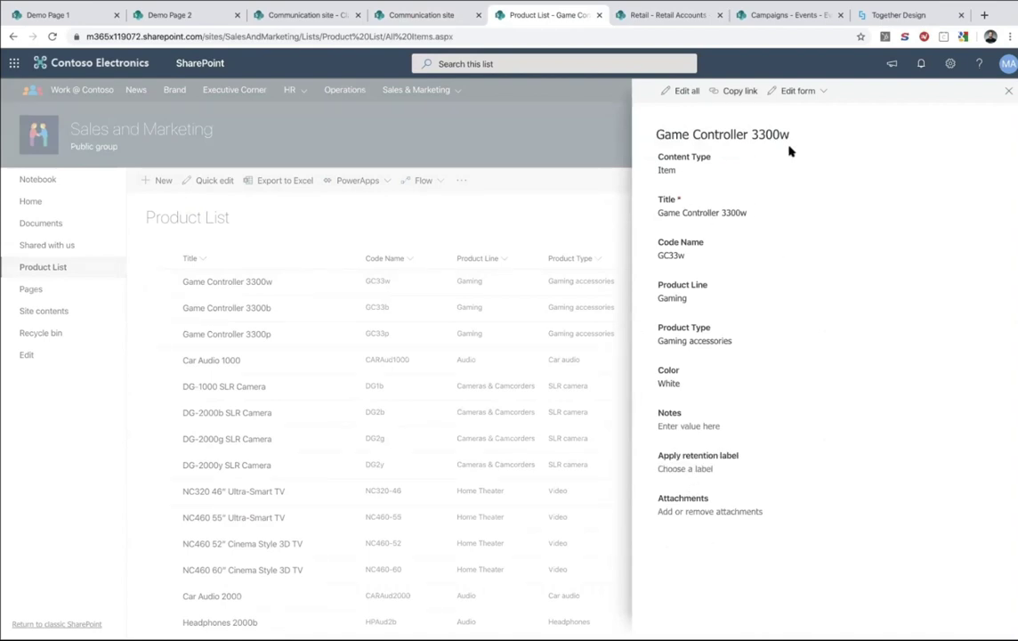
left_click(744, 95)
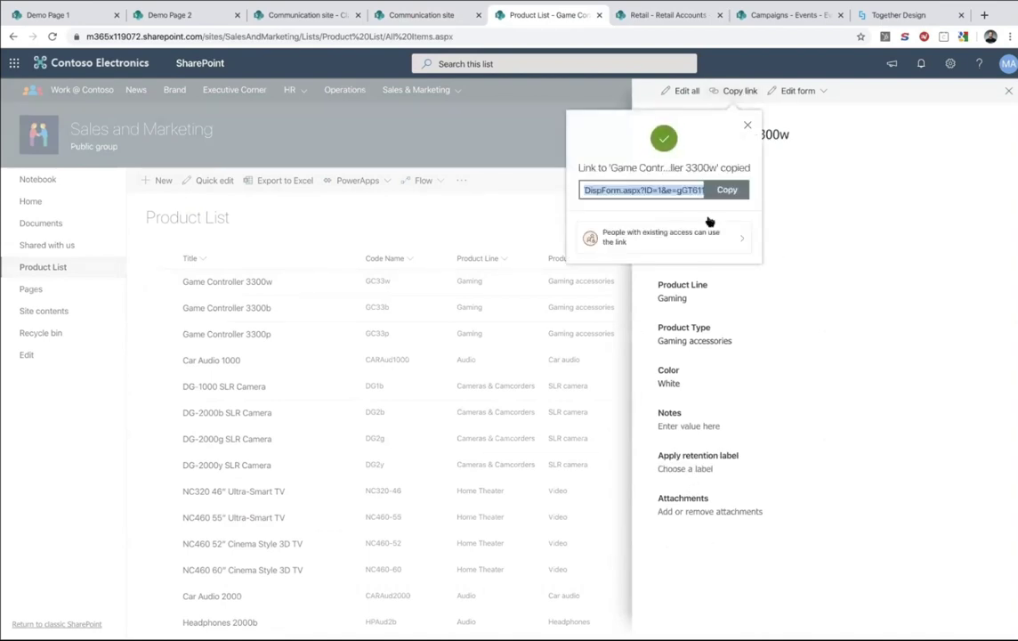
left_click(1010, 93)
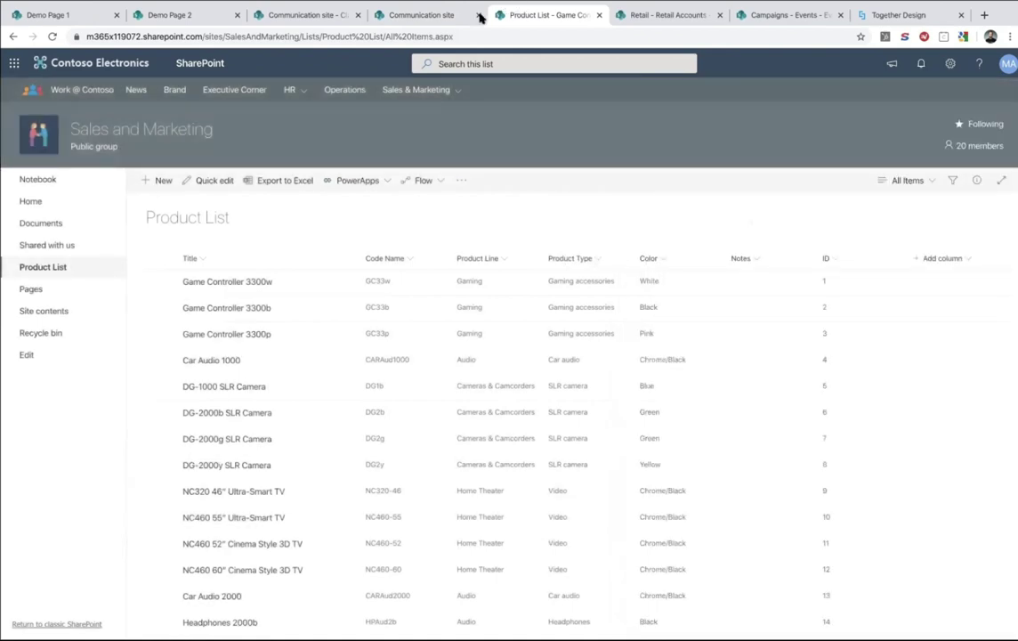
left_click(450, 20)
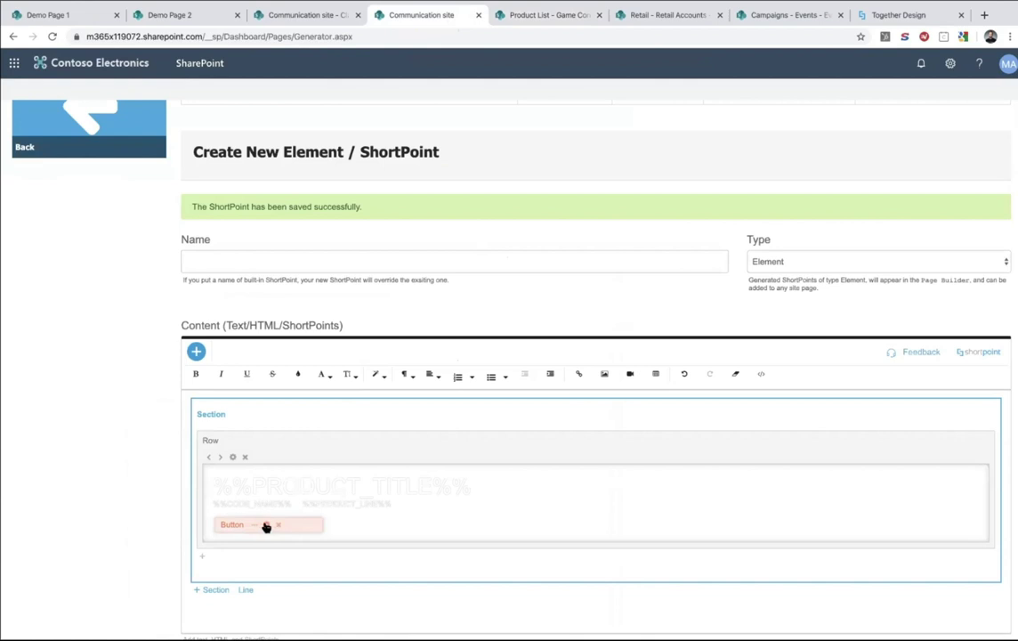
Paste the copied item link into the OPEN PRODUCT button's Link field
left_click(265, 526)
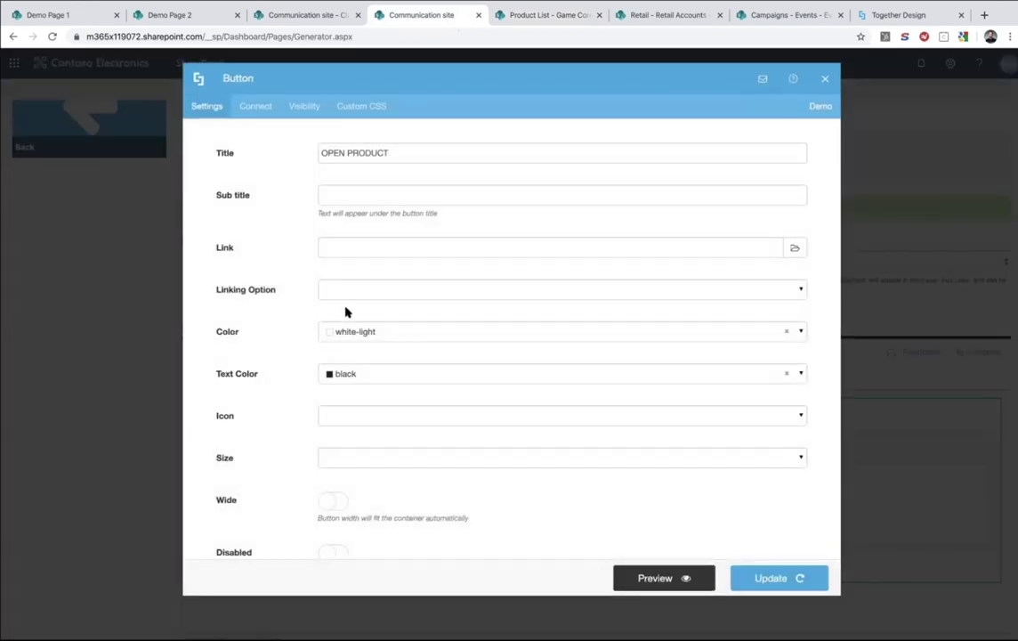
left_click(324, 252)
right_click(327, 253)
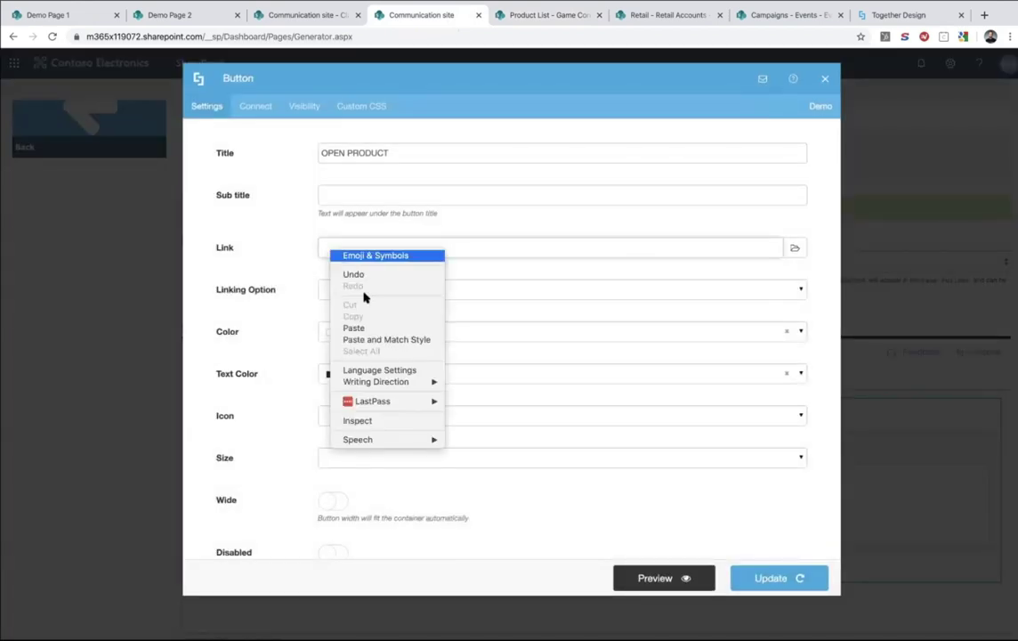
left_click(368, 328)
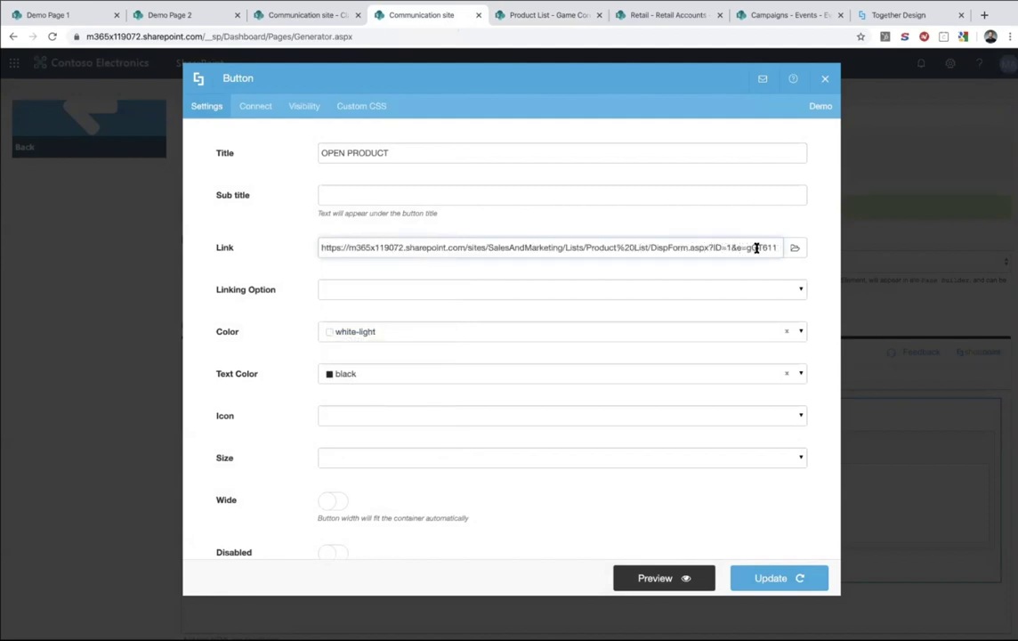
Replace the fixed item ID after ID= with %%PRODUCT_ID%%
left_click_drag(727, 248, 753, 247)
key("BackSpace")
type("%%PRODUCT_ID%%")
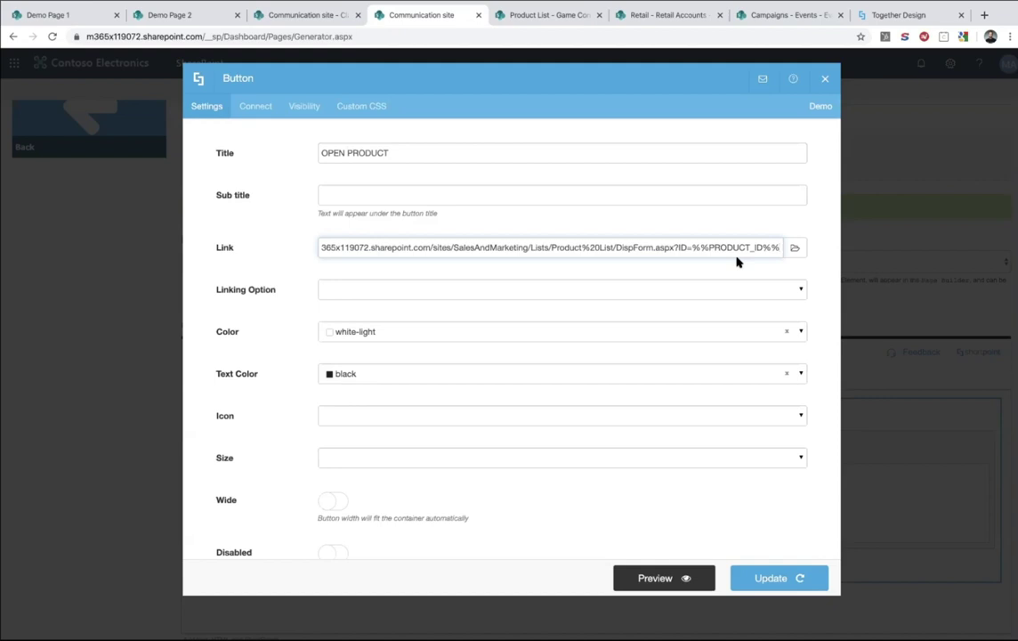
Make the OPEN PRODUCT button's %%PRODUCT_ID%% link open in a lightbox, preview it, and apply
left_click_drag(693, 248, 785, 248)
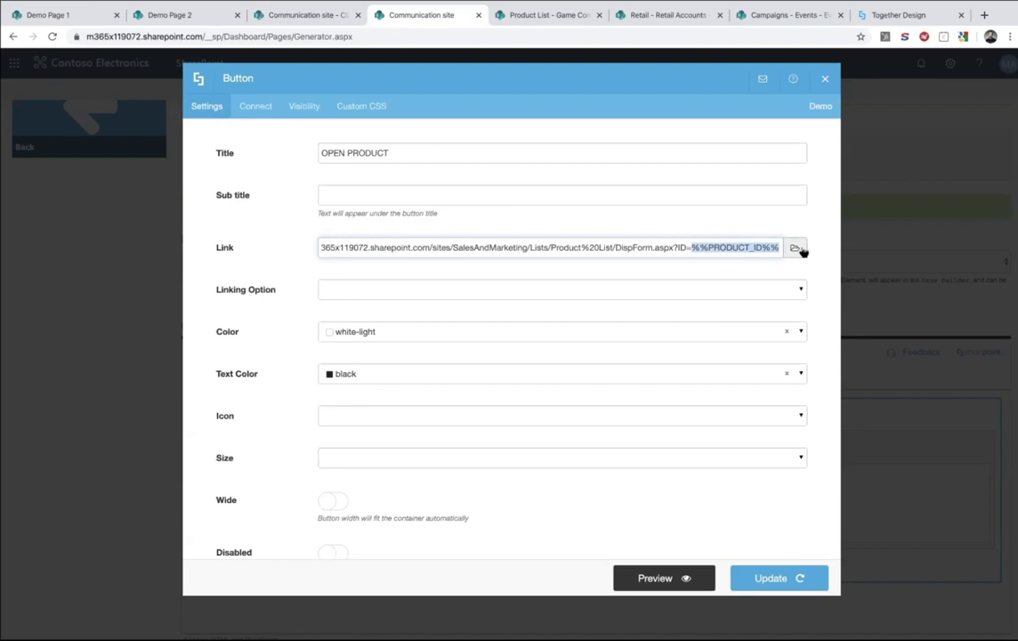
left_click(580, 264)
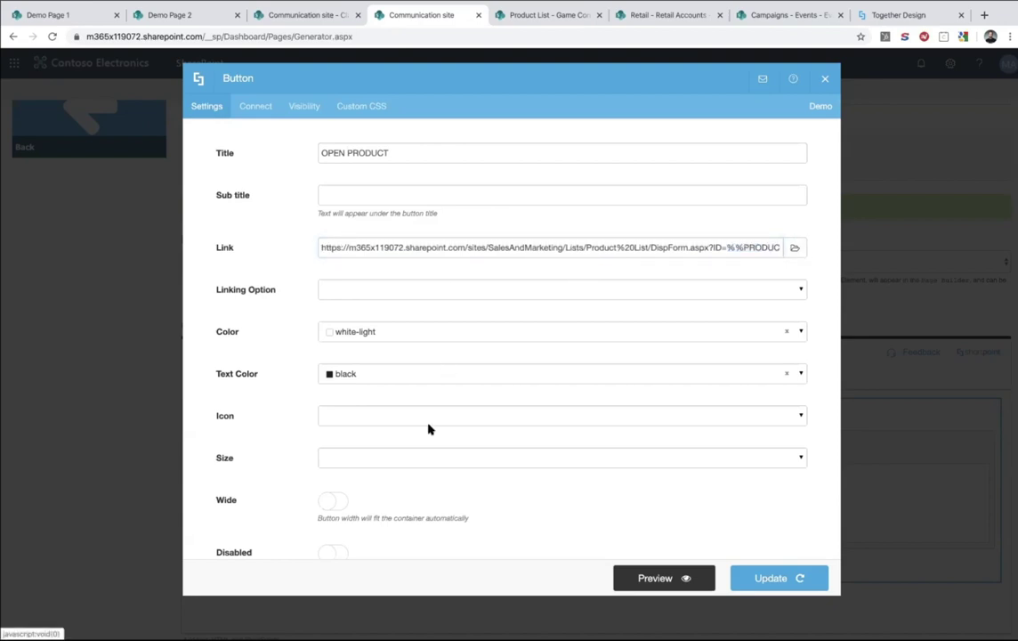
scroll(428, 429, "down", 2)
left_click(387, 264)
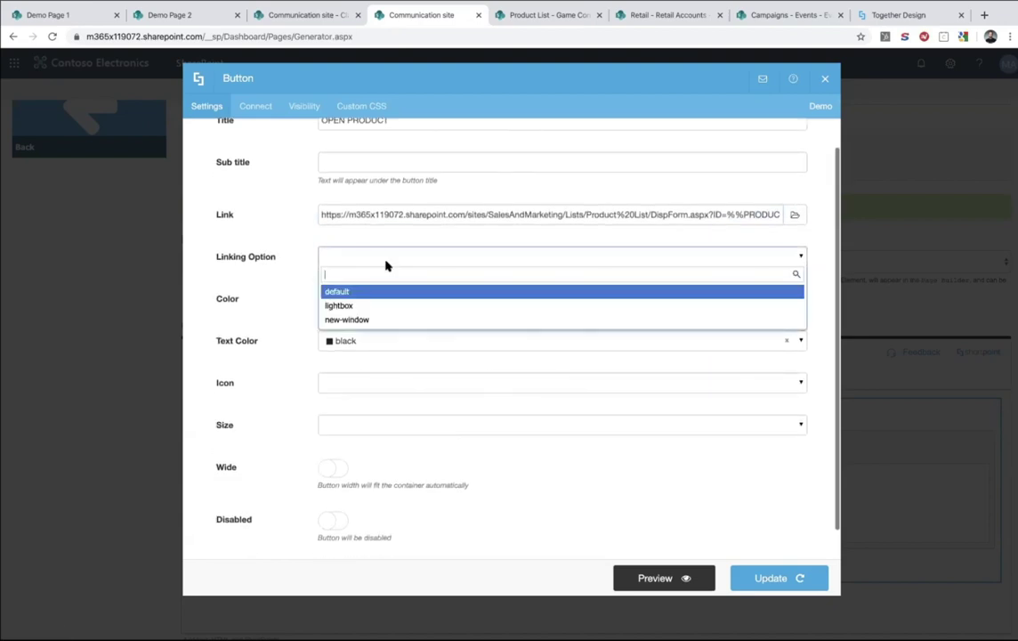
left_click(377, 307)
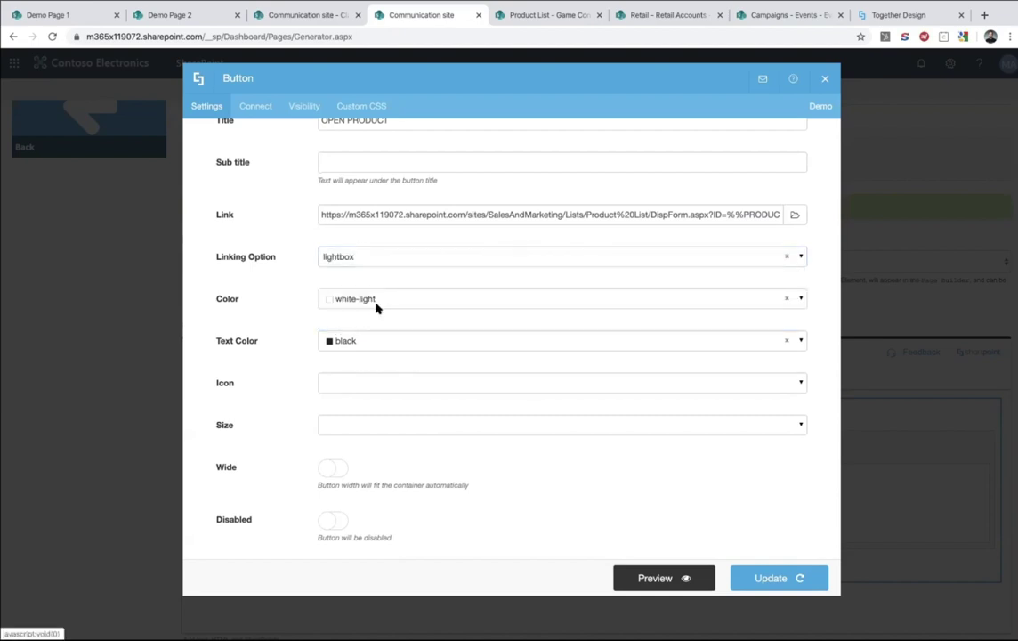
left_click(636, 577)
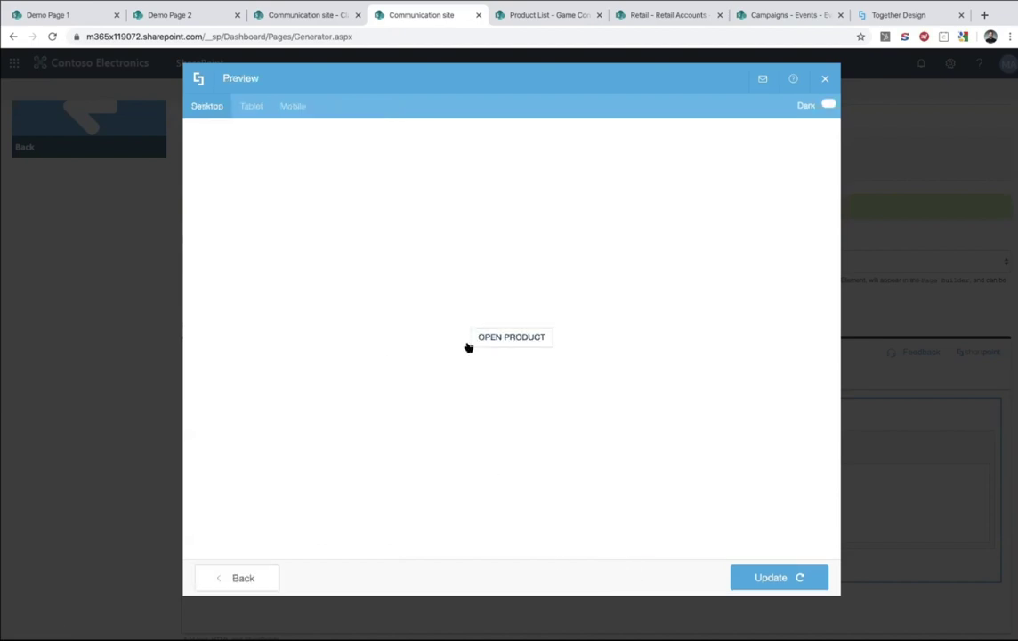
left_click(768, 577)
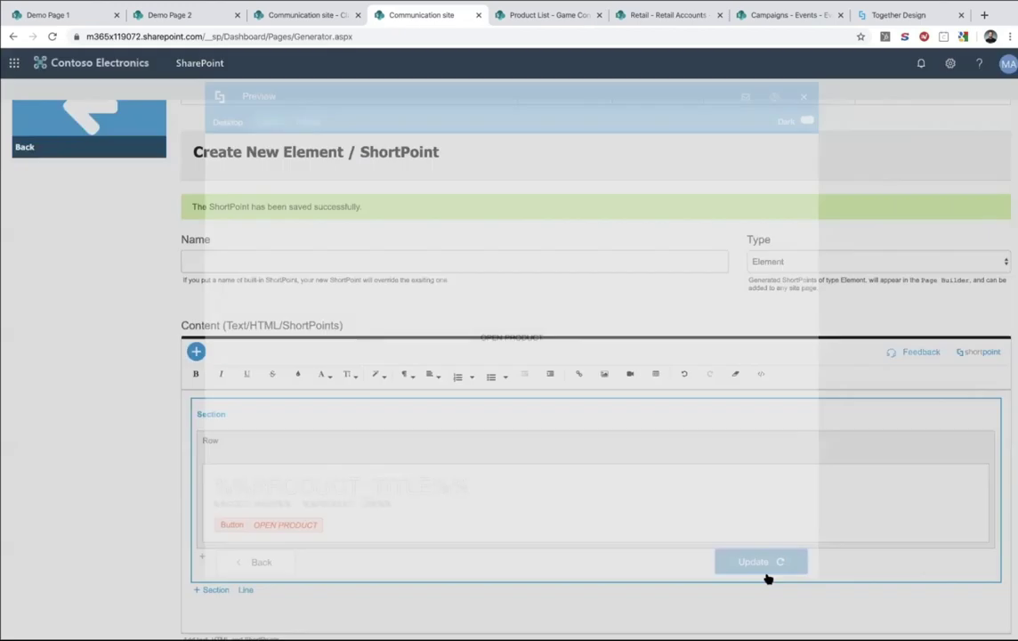
scroll(496, 497, "down", 3)
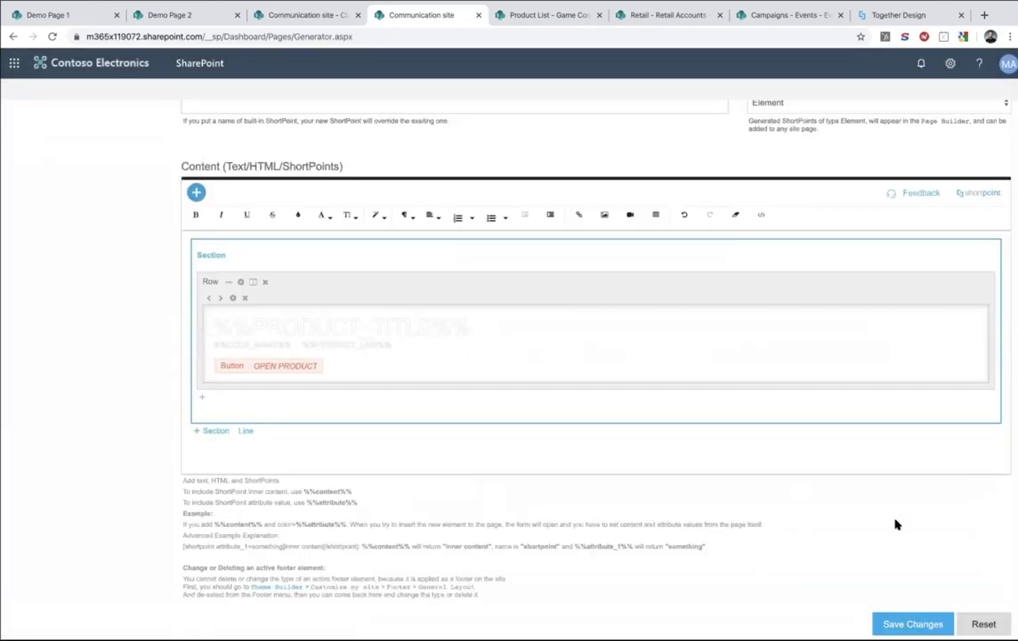
Save the template as a new custom element named product_card
left_click(919, 624)
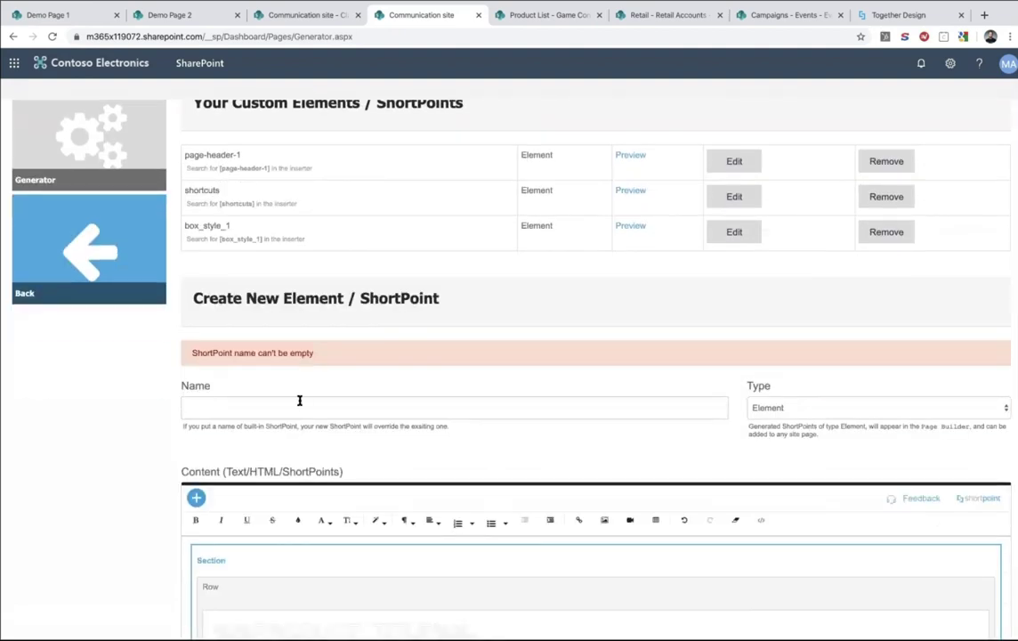
left_click(299, 400)
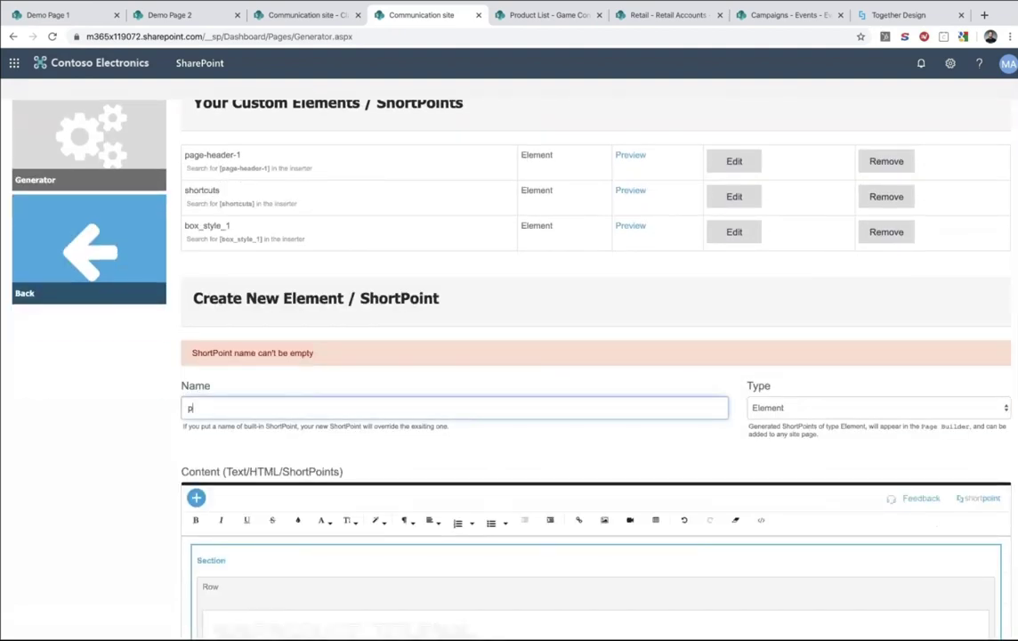
type("product_card")
scroll(603, 448, "down", 5)
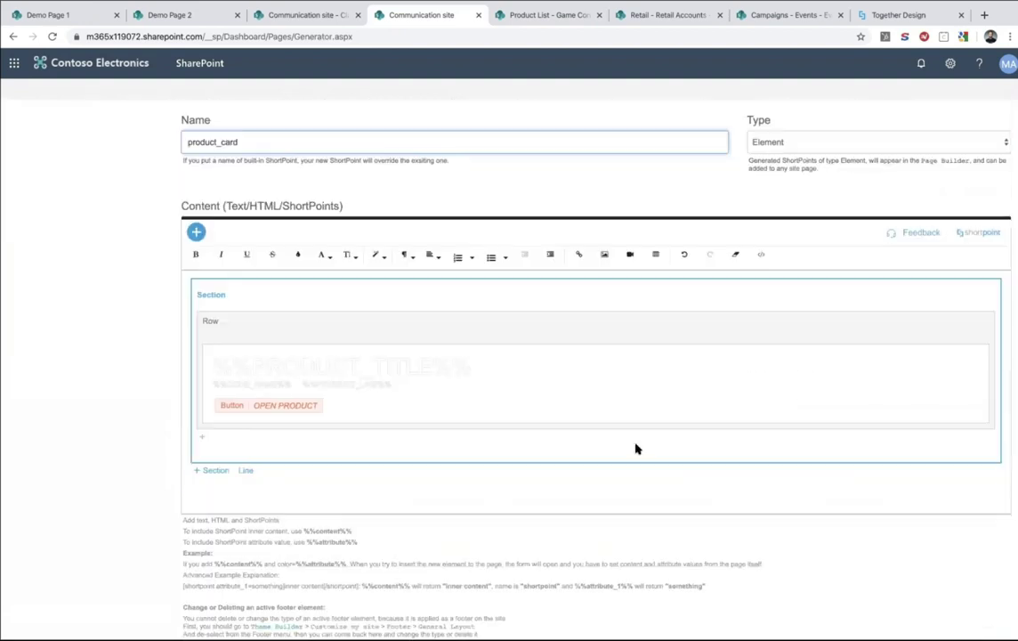
left_click(915, 564)
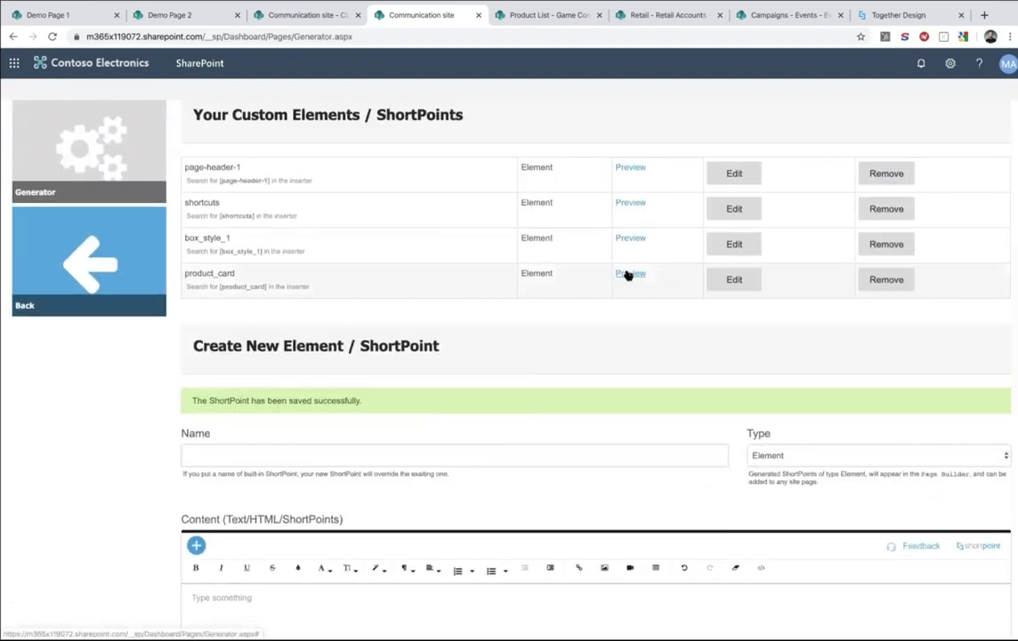
Preview the saved product_card element, then go back to Demo Page 1
left_click(629, 274)
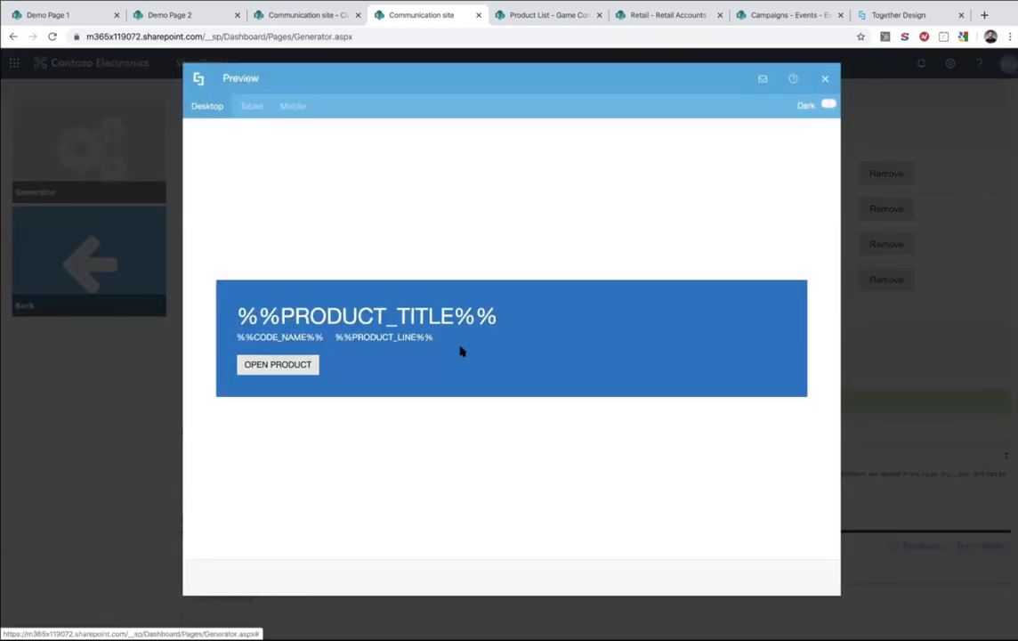
left_click(822, 79)
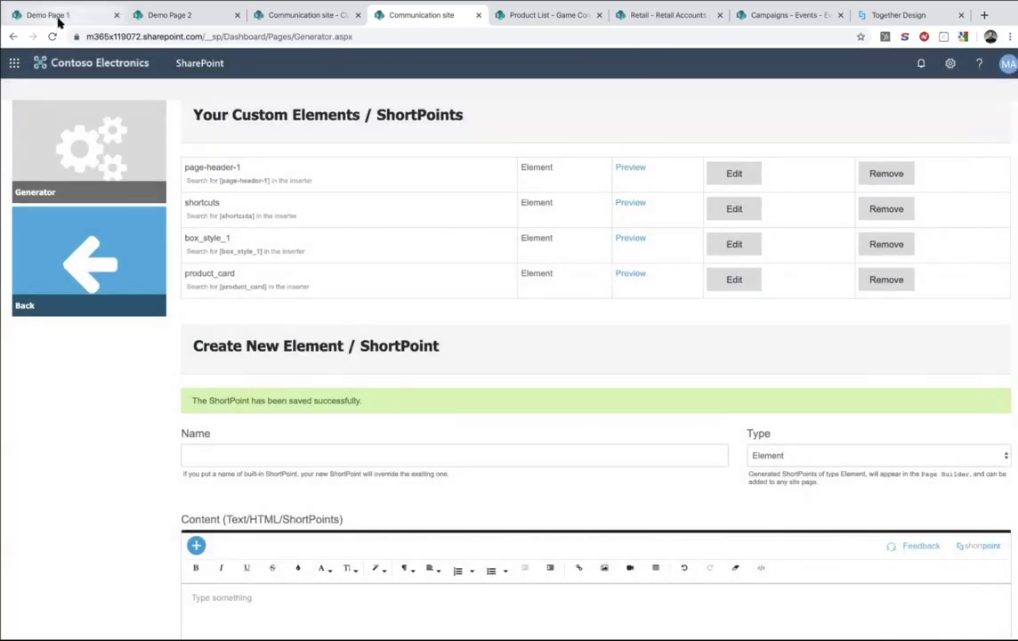
left_click(56, 16)
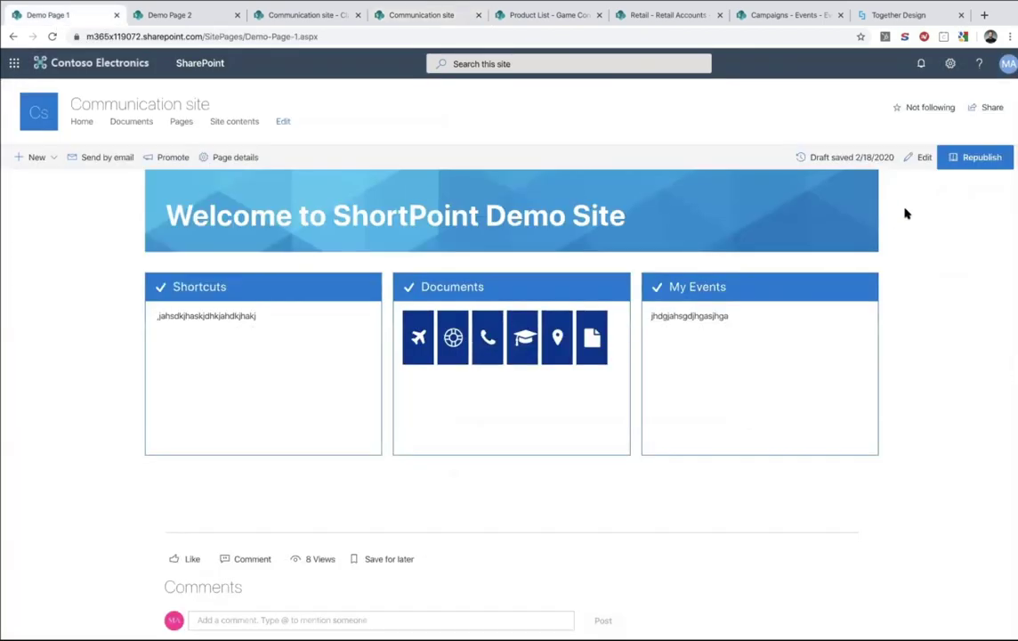
Put Demo Page 1 into edit mode, reload it, and dismiss the welcome tour
left_click(923, 158)
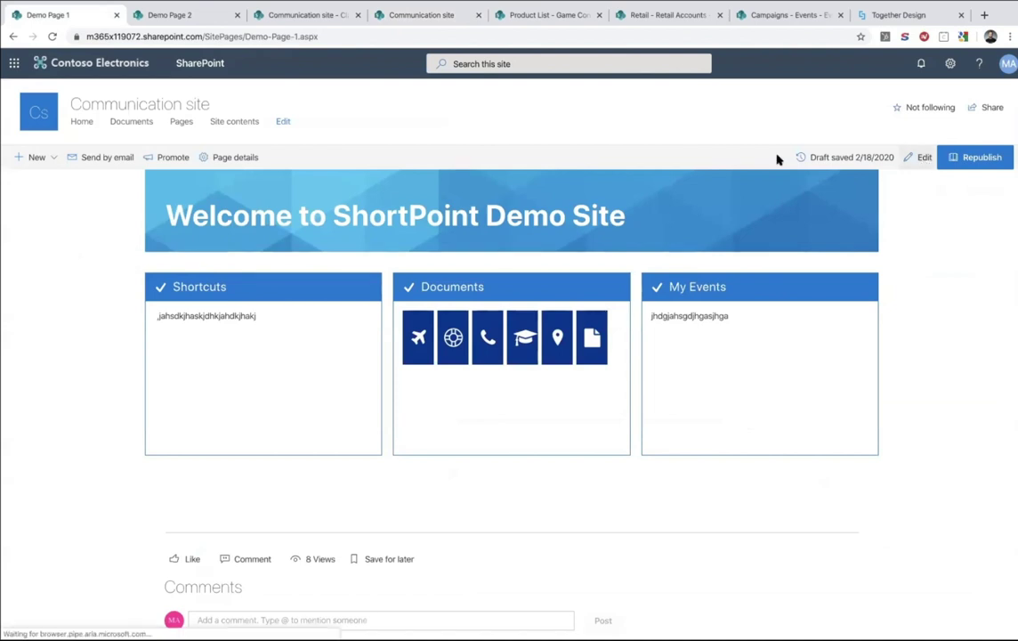
key("super+r")
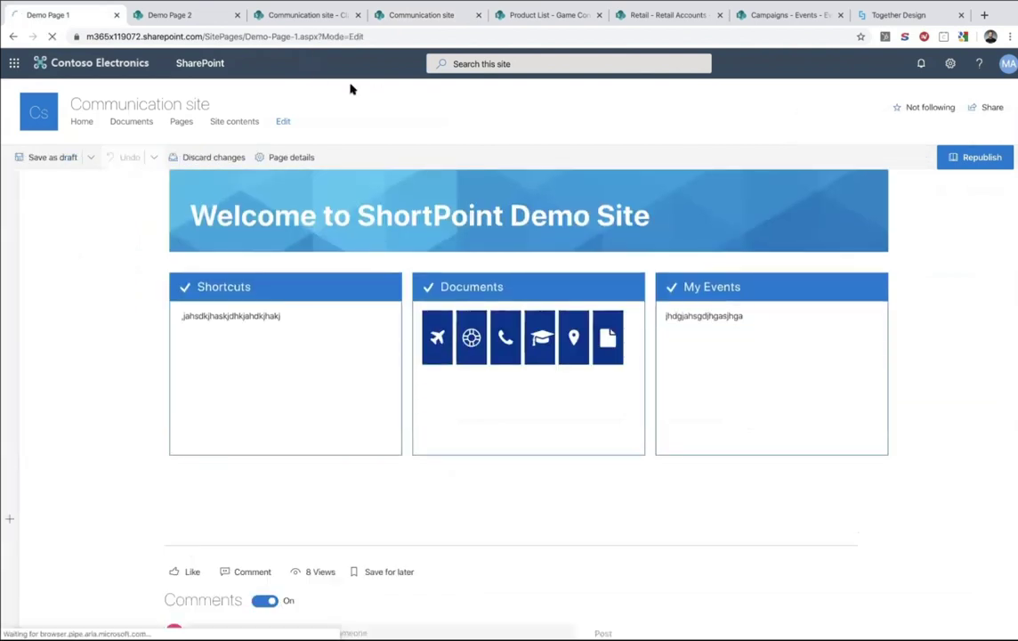
left_click(601, 213)
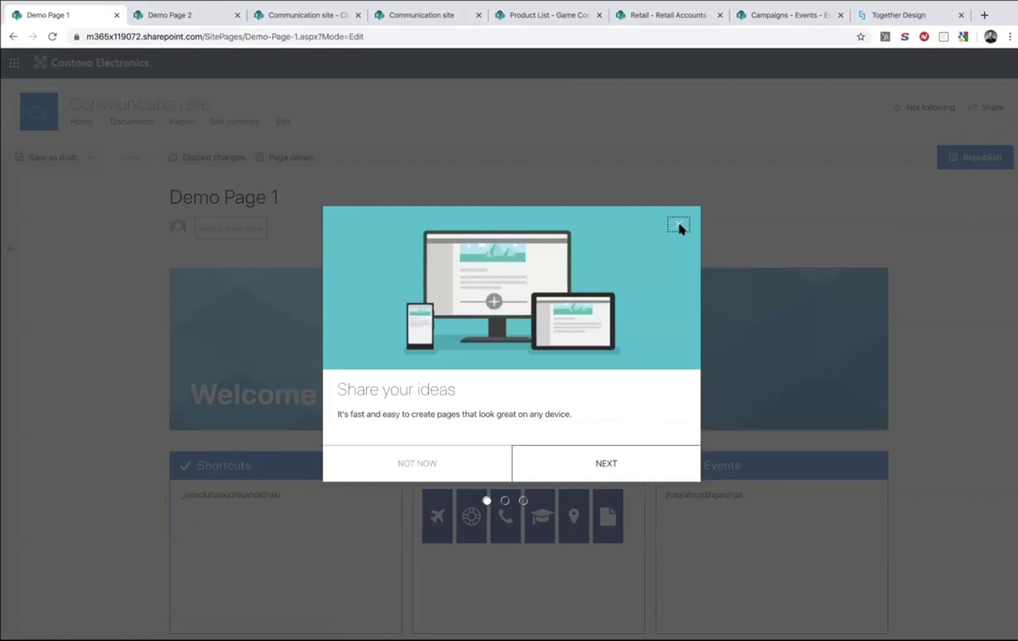
left_click(678, 226)
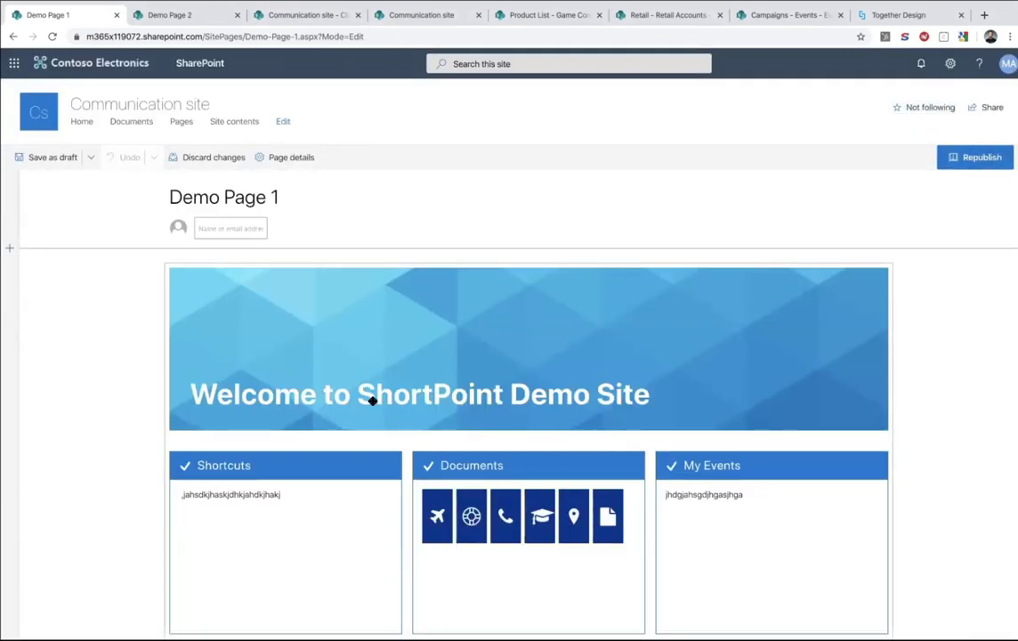
Open the ShortPoint editor on the page and add two empty lines below the section
left_click(150, 270)
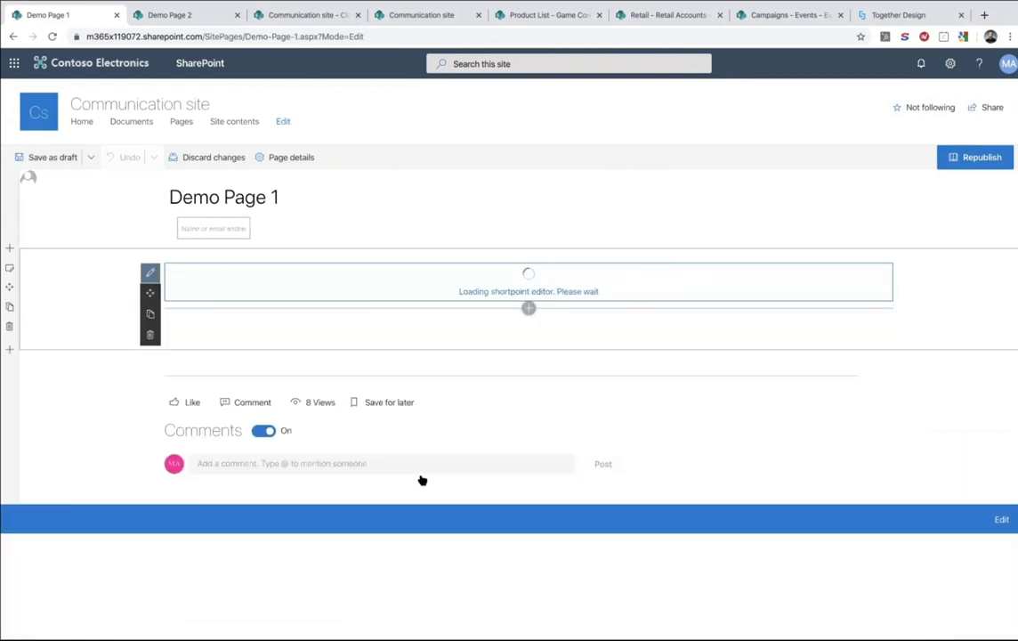
scroll(420, 476, "down", 2)
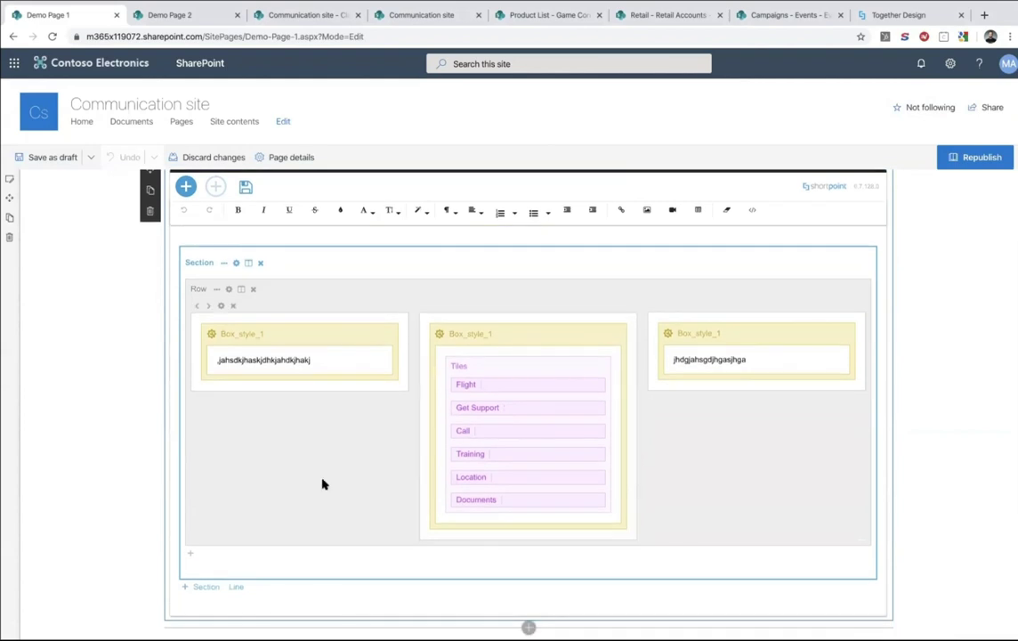
scroll(307, 494, "down", 2)
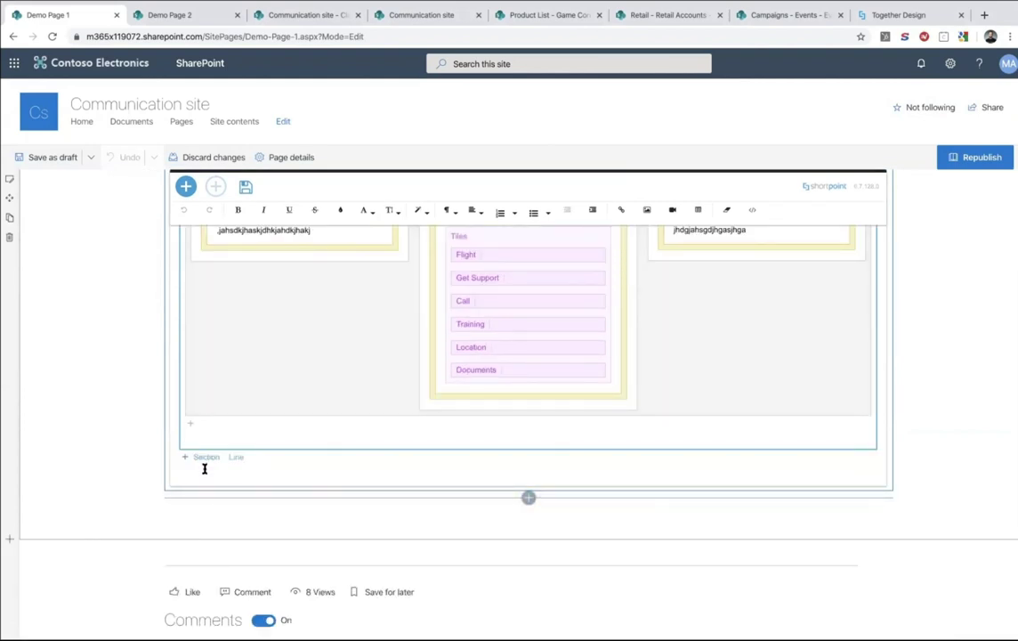
left_click(234, 459)
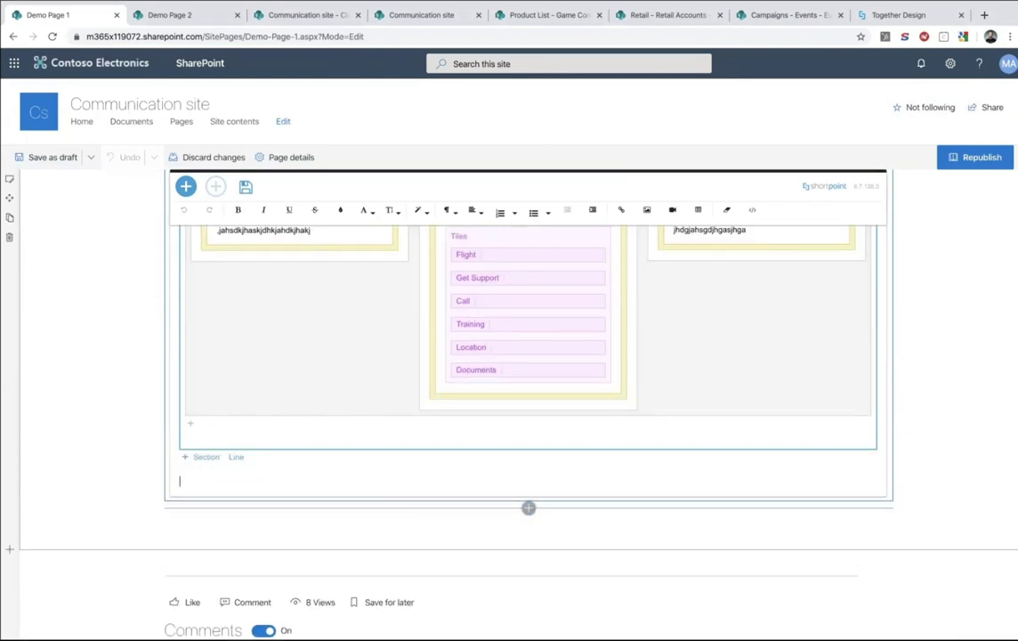
key("Return")
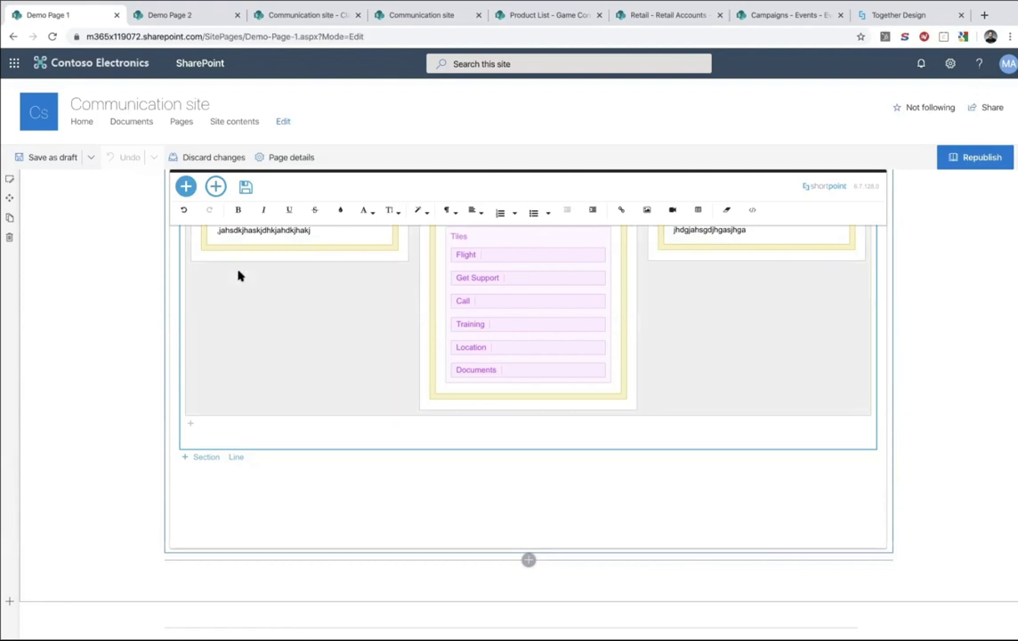
Pick the product_card element from the Custom elements list
left_click(186, 188)
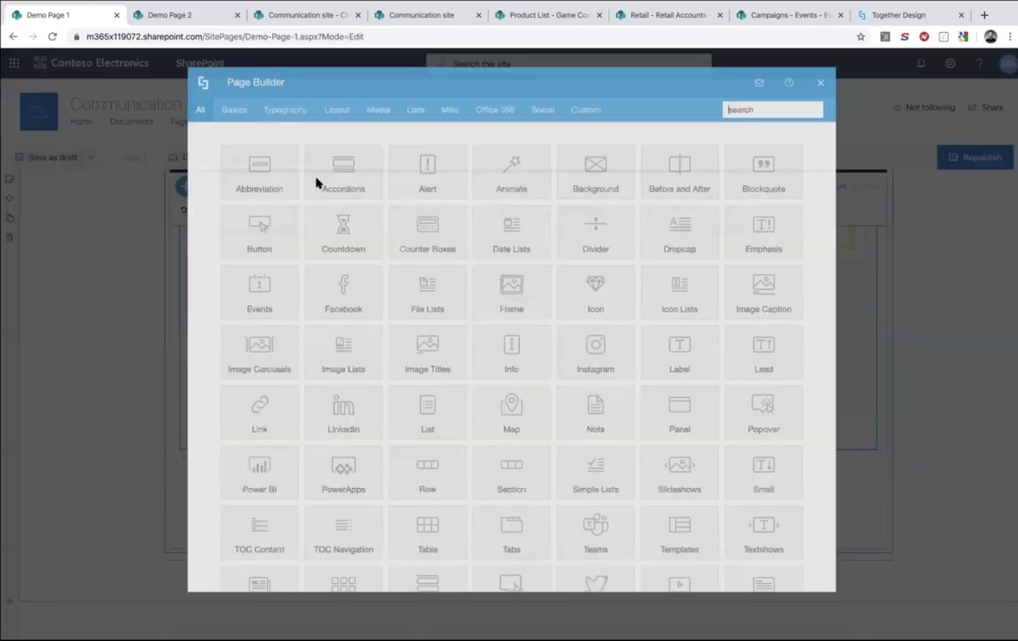
left_click(586, 107)
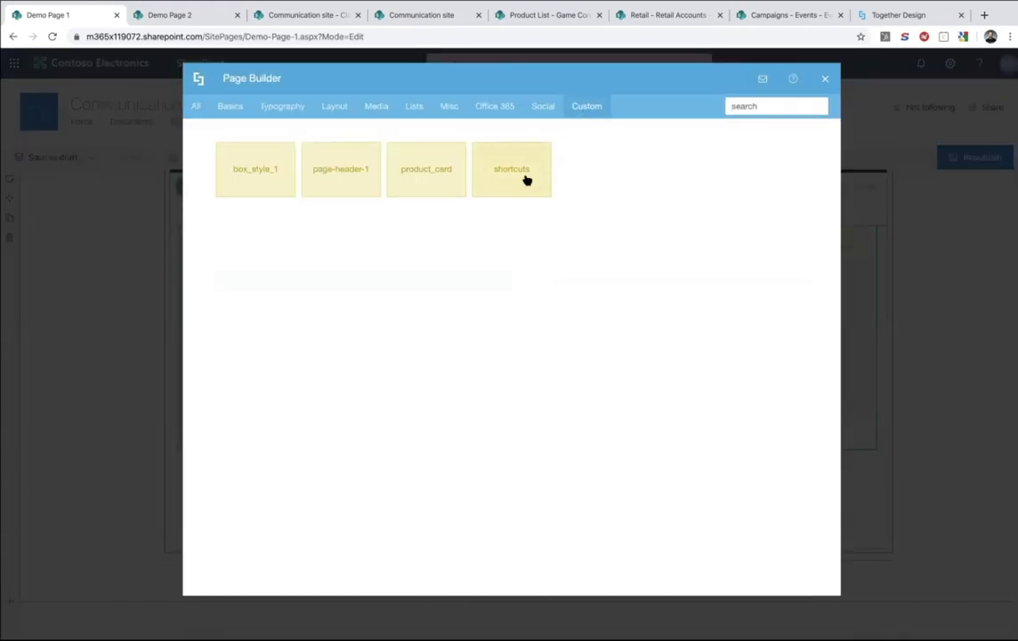
left_click(448, 181)
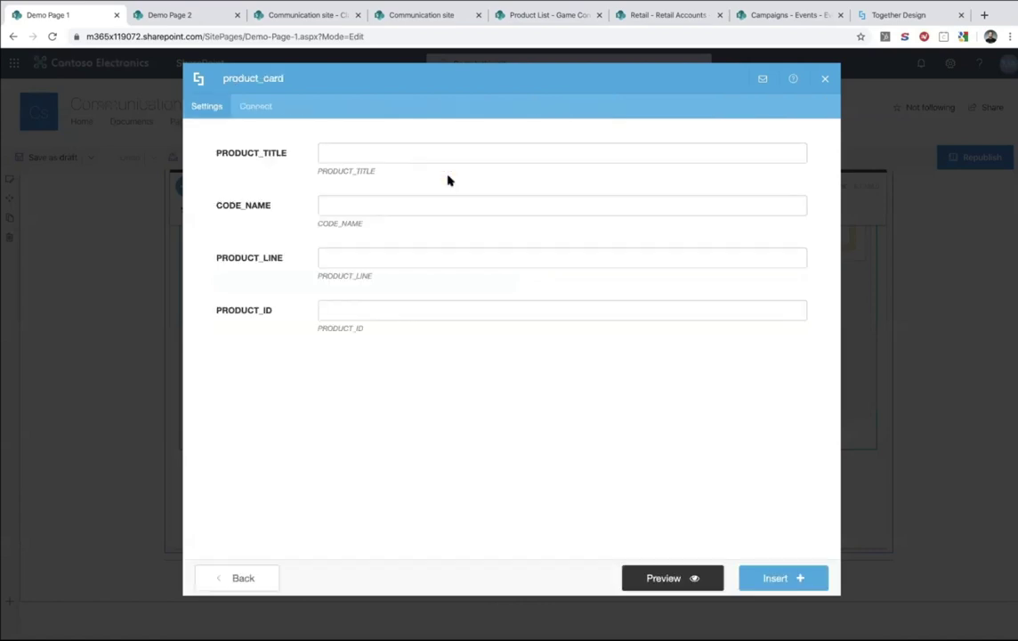
Fill the card's four fields with sample text and preview the result
left_click(349, 152)
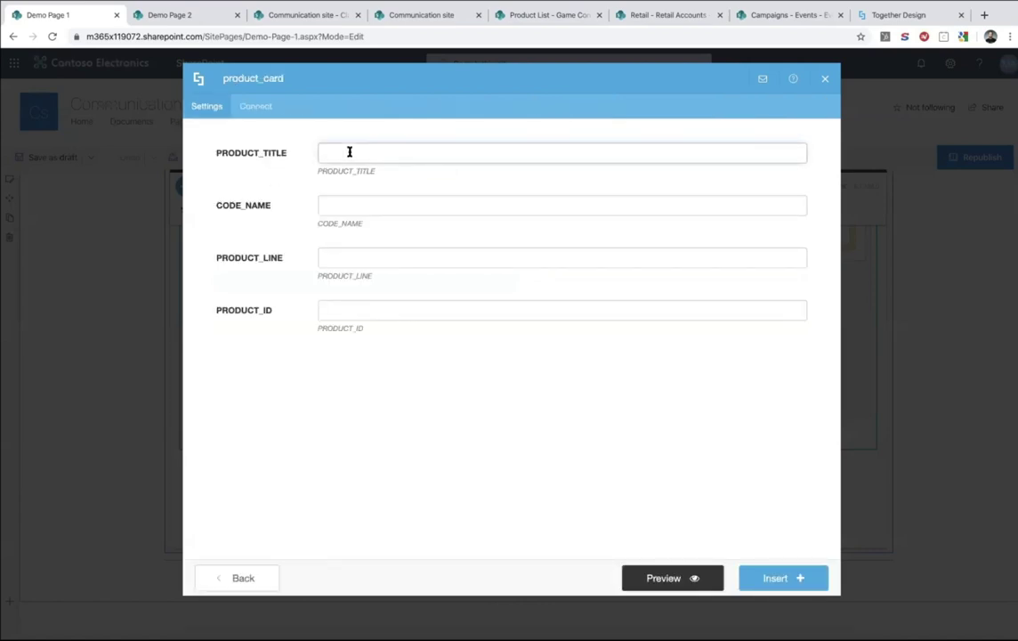
type("Ti")
left_click(348, 200)
type("dsds")
key("Tab")
type("dsds")
key("Tab")
type("ds")
left_click(682, 574)
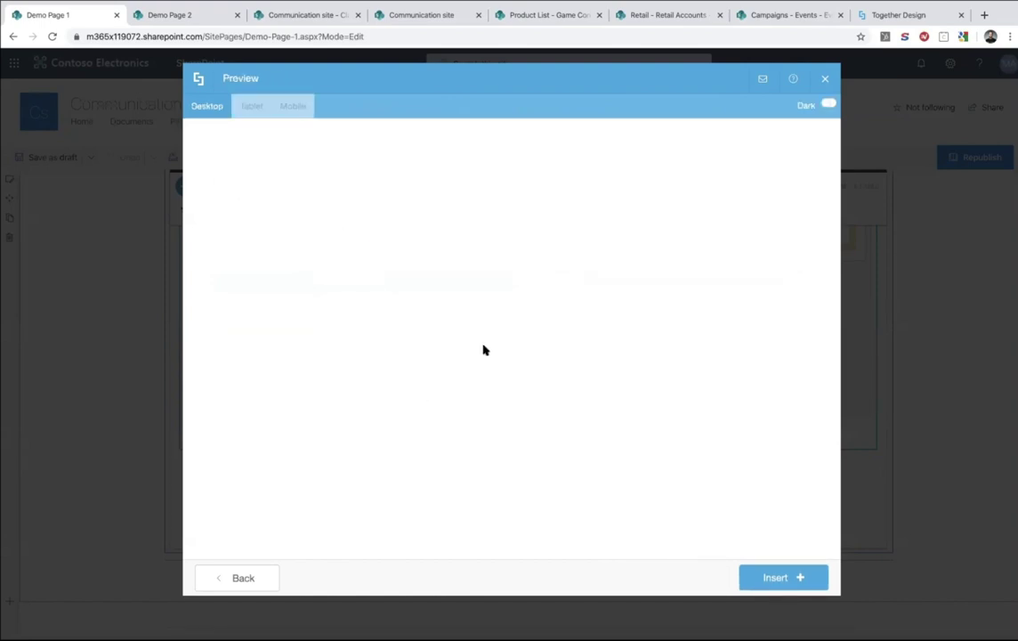
Return to the form and clear the PRODUCT_ID, PRODUCT_LINE, CODE_NAME and PRODUCT_TITLE sample values
double_click(247, 314)
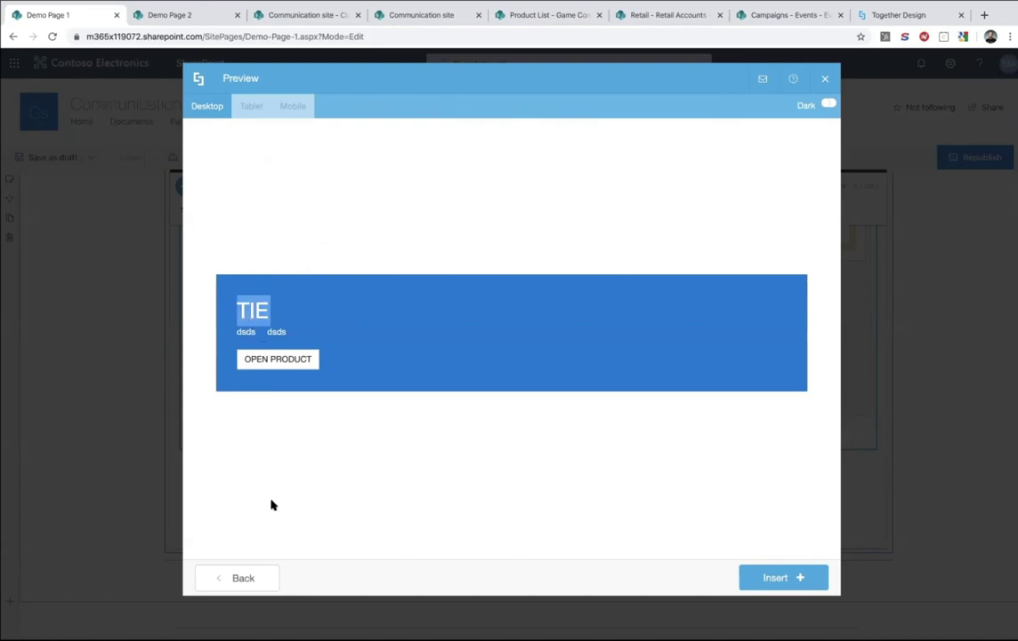
left_click(258, 574)
double_click(387, 308)
key("BackSpace")
double_click(364, 253)
key("BackSpace")
double_click(347, 206)
key("BackSpace")
double_click(341, 152)
key("BackSpace")
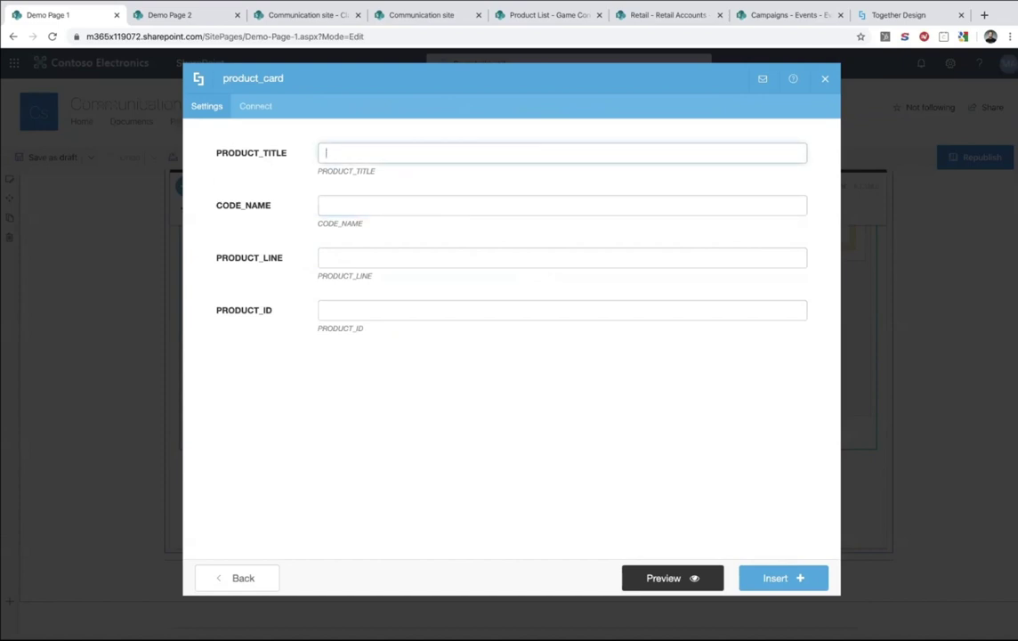
left_click(257, 107)
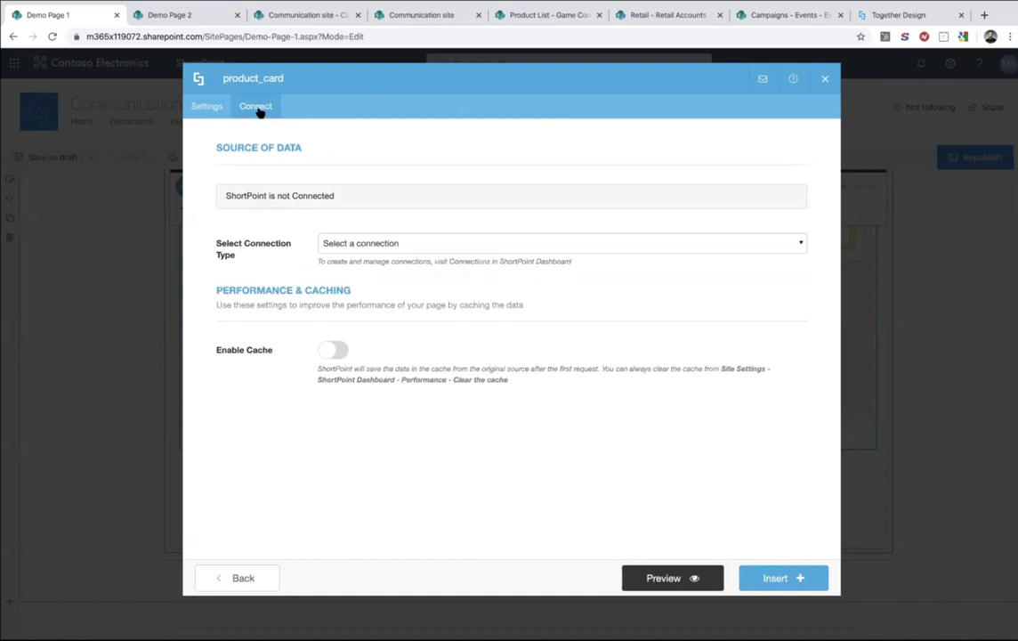
Choose Other Sites as the connection type, checking the Product List in the other tab
left_click(386, 245)
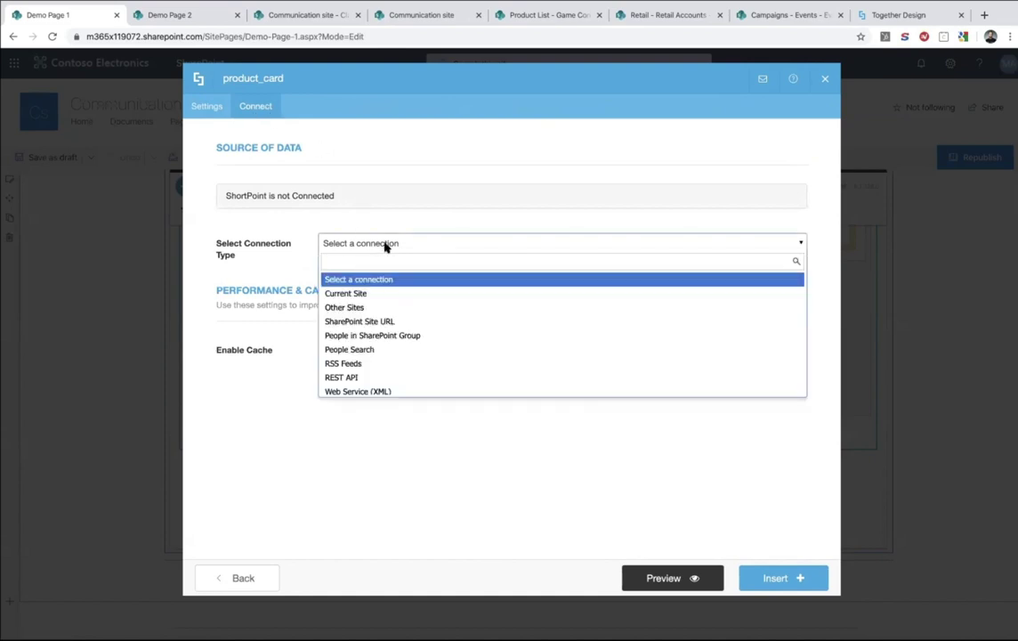
left_click(381, 307)
left_click(546, 15)
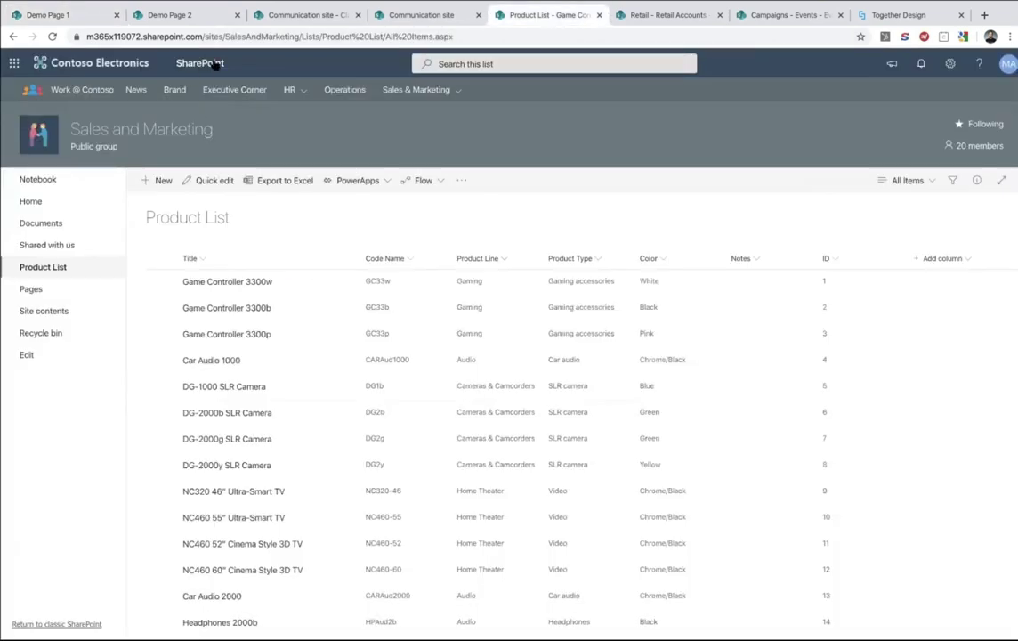
left_click(62, 15)
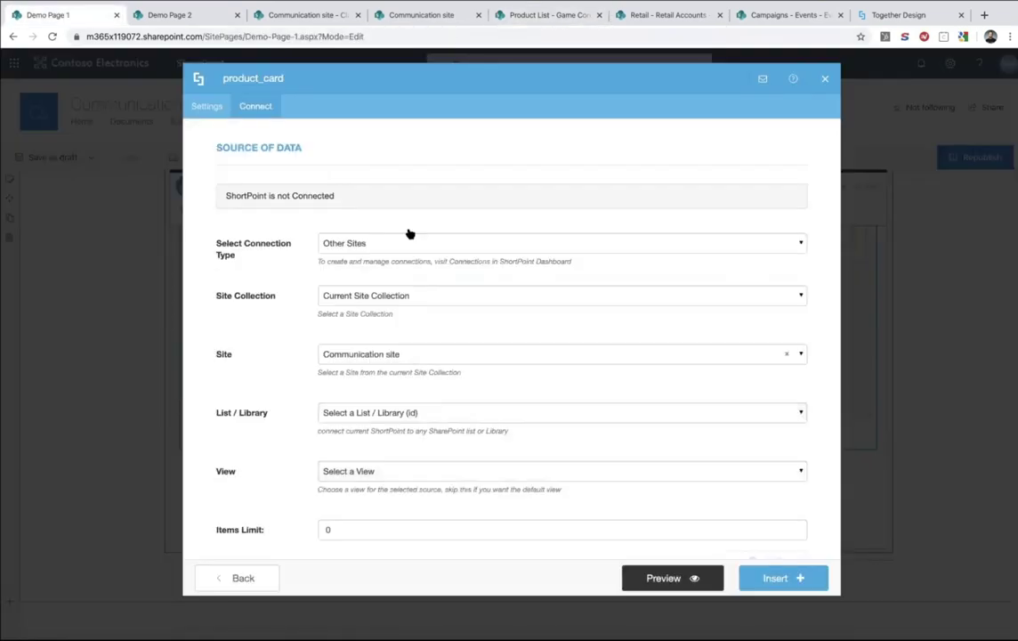
Connect to Sales and Marketing site collection and site, Product List, All Items view
left_click(415, 356)
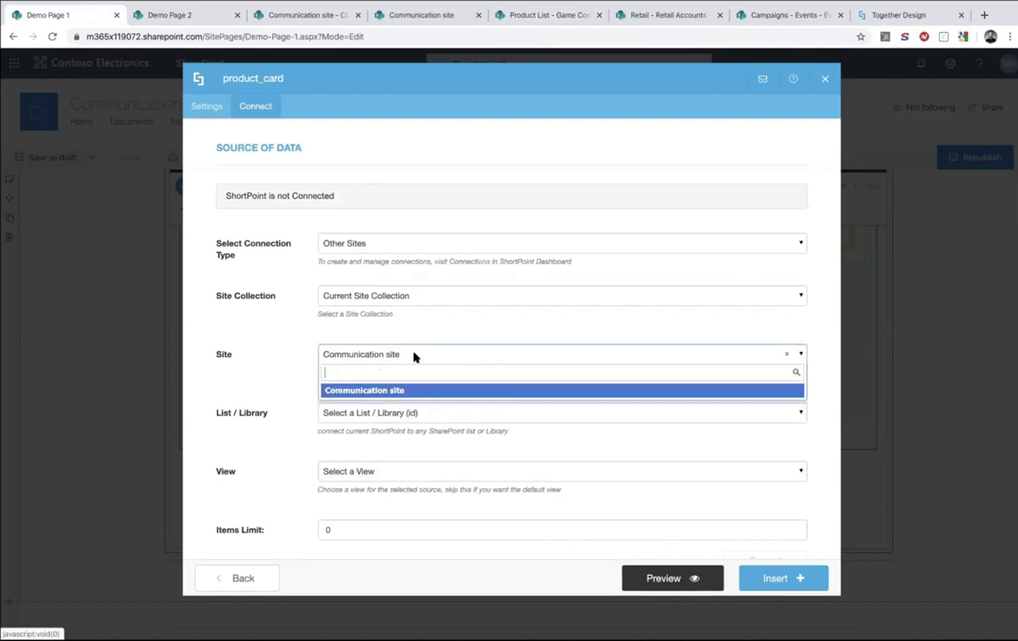
left_click(416, 297)
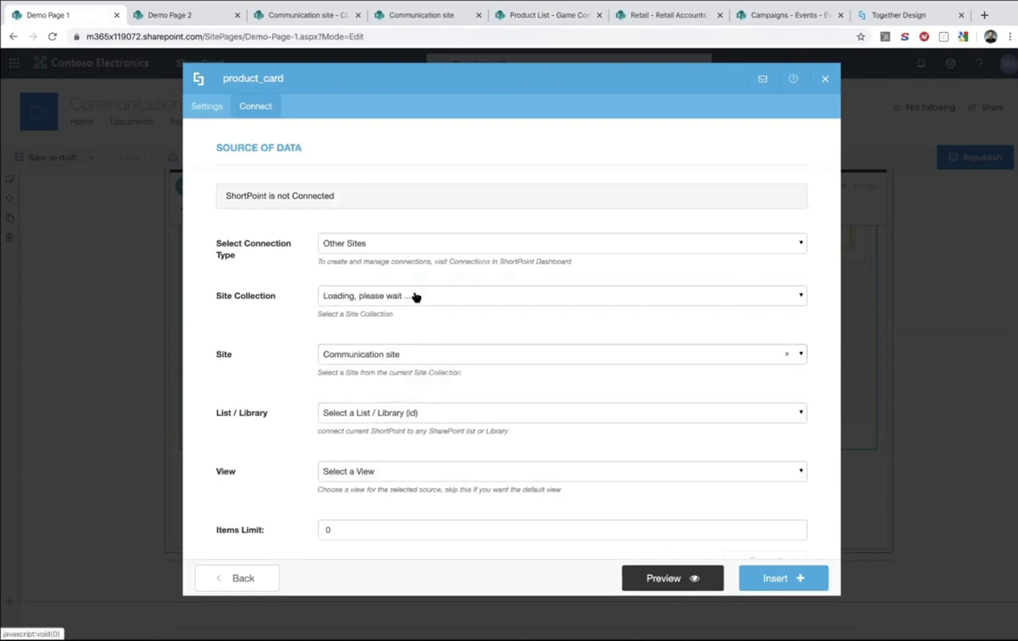
type("sale")
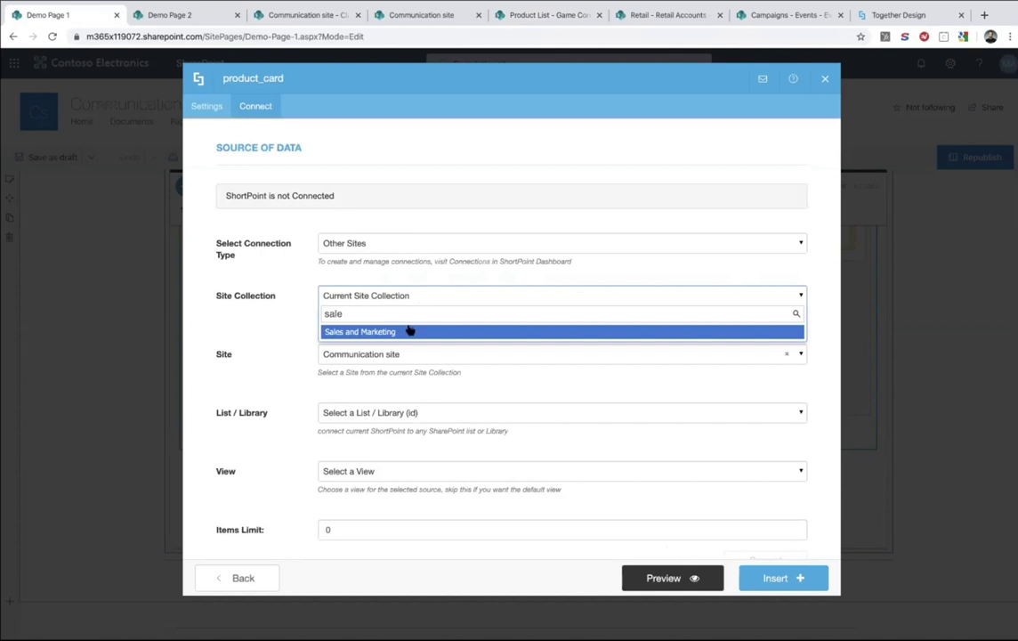
left_click(409, 331)
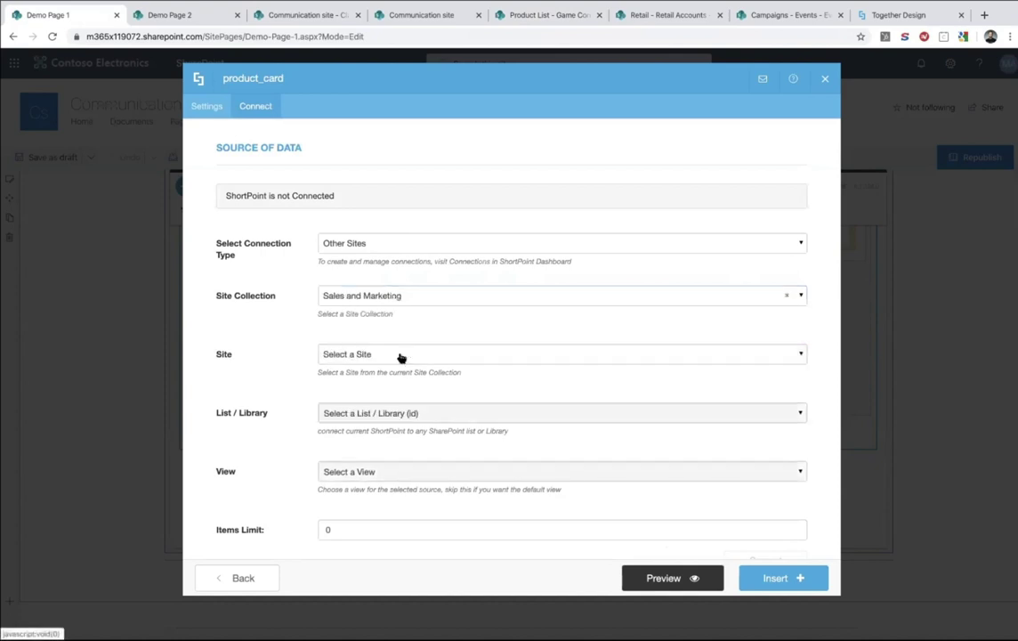
left_click(401, 356)
left_click(389, 389)
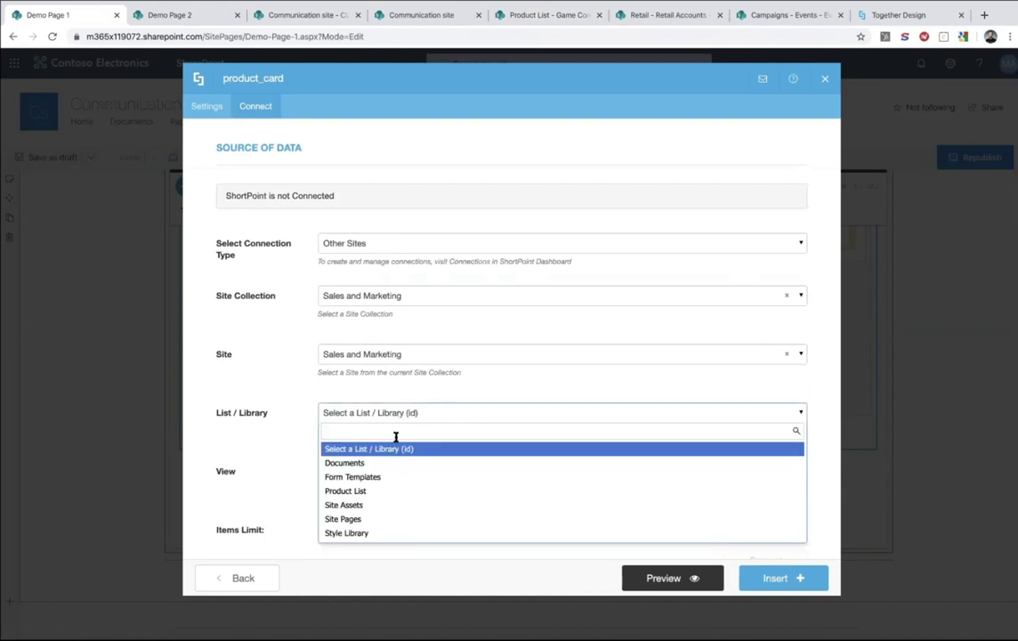
left_click(392, 490)
scroll(305, 468, "down", 5)
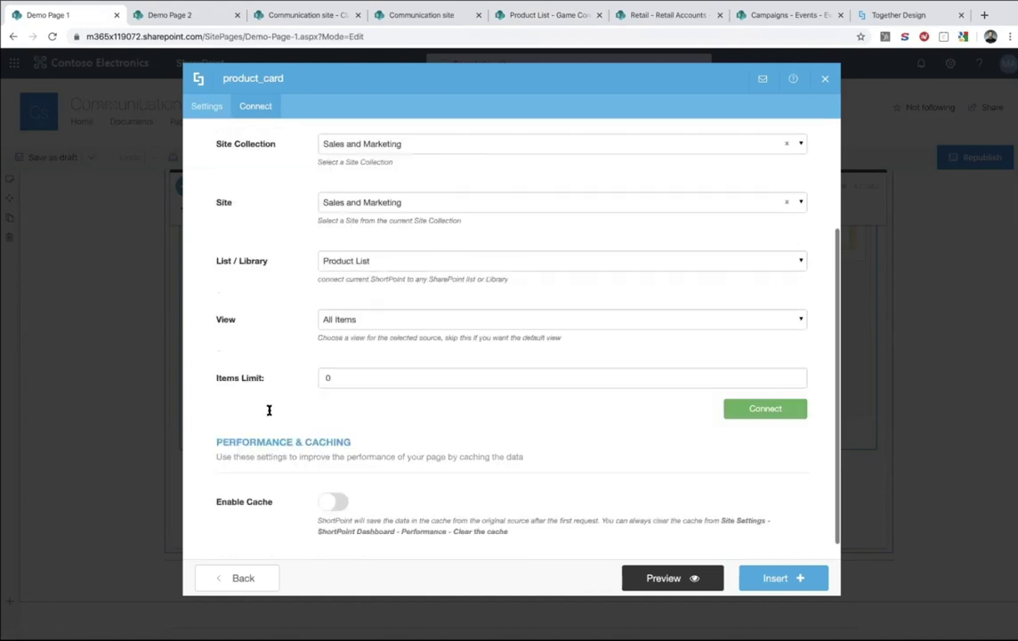
left_click(357, 300)
left_click(357, 302)
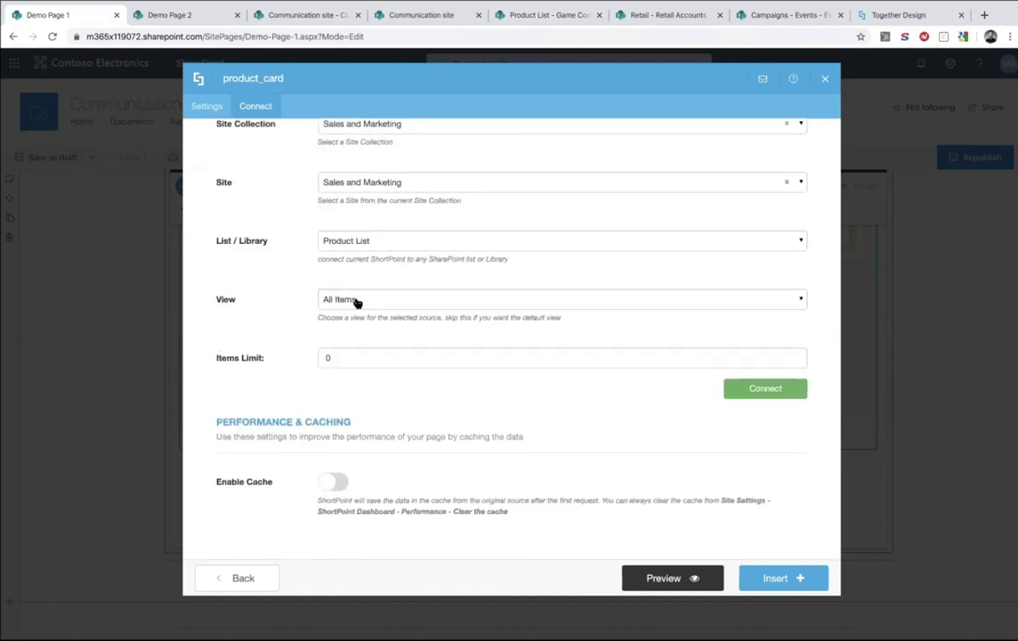
left_click(744, 389)
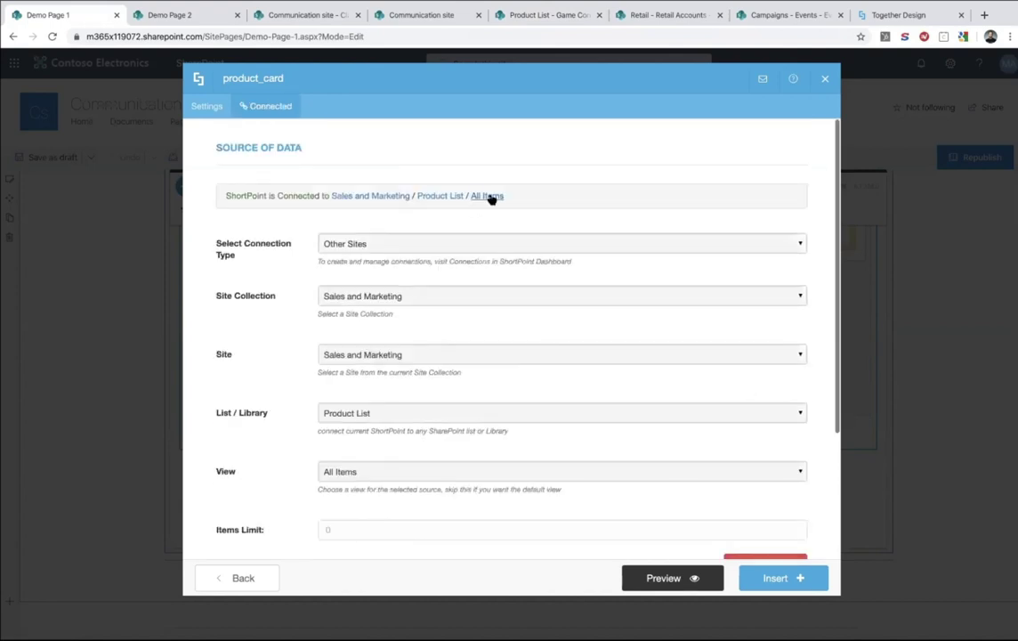
Open the All Items list in a new tab to check it, then return to the card's Settings fields
right_click(491, 199)
left_click(511, 201)
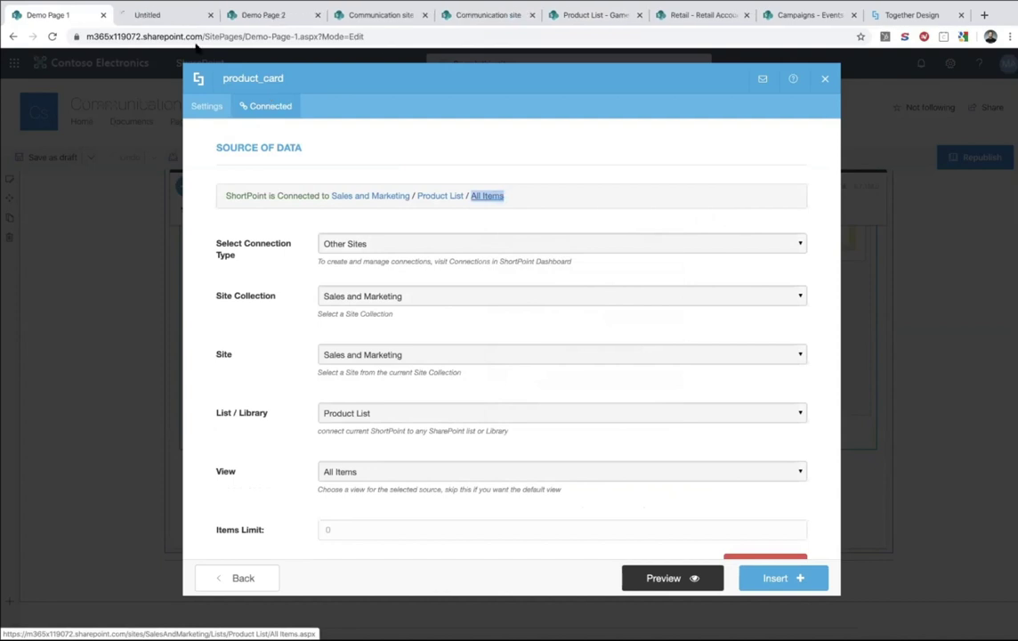
left_click(166, 14)
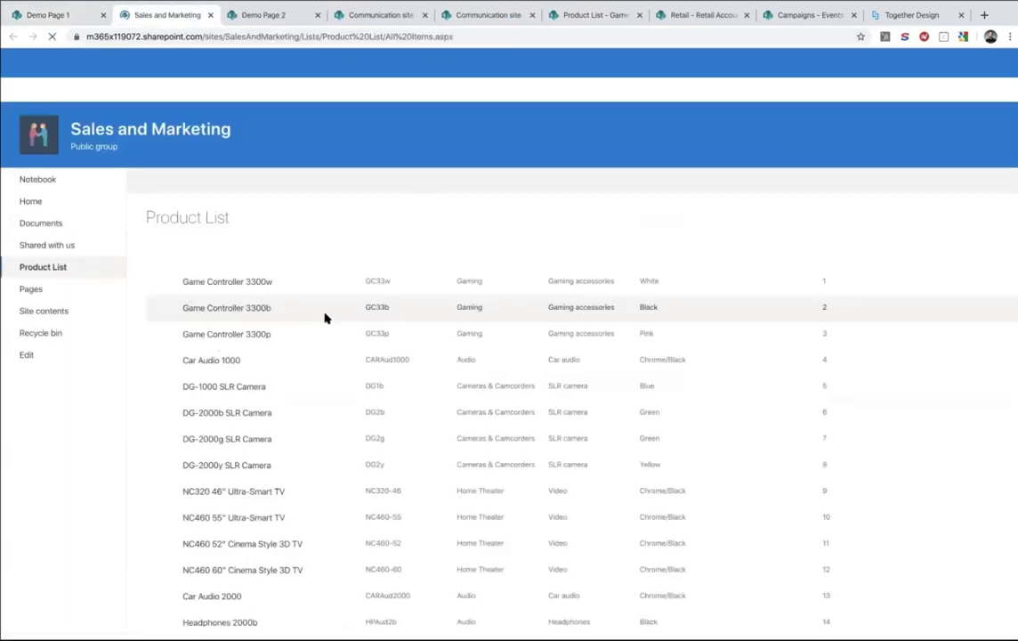
left_click(80, 21)
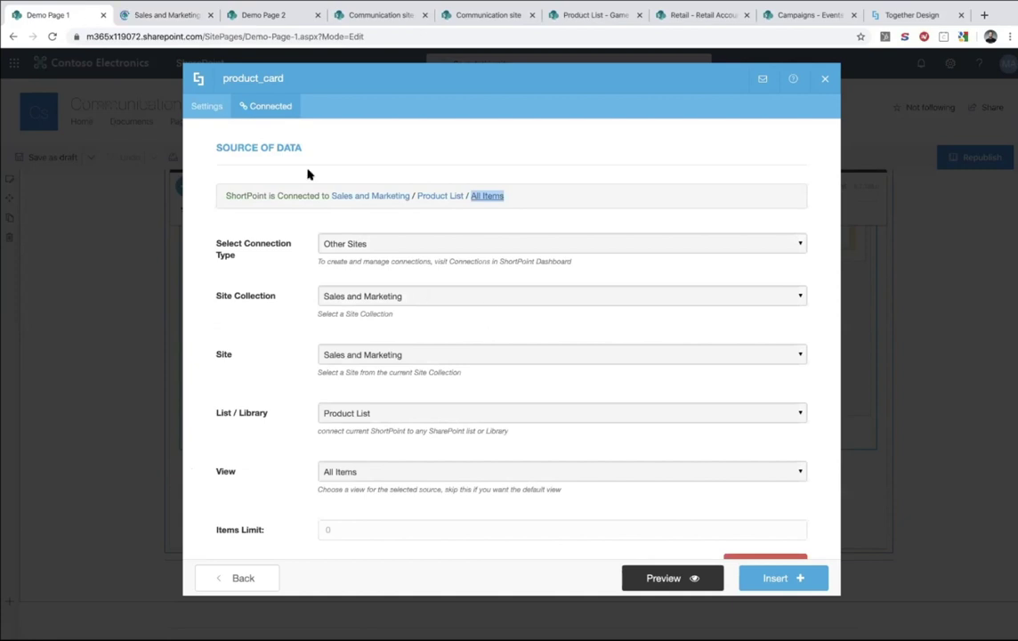
left_click(211, 112)
left_click(338, 152)
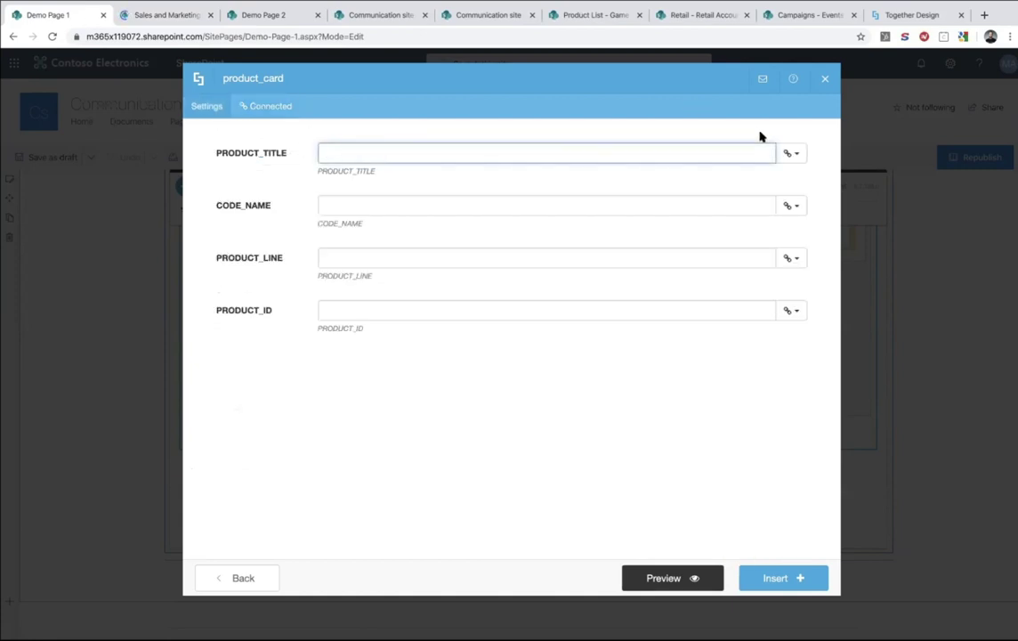
Map PRODUCT_TITLE, CODE_NAME, PRODUCT_LINE, PRODUCT_ID to Title, Code Name, Product Line, ID, then preview
left_click(789, 154)
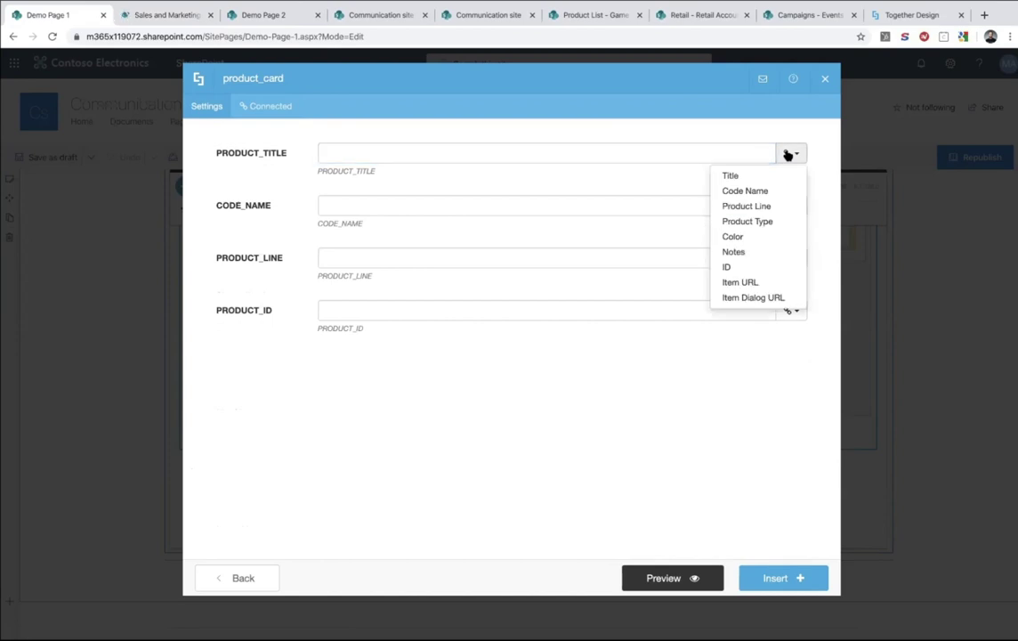
left_click(756, 177)
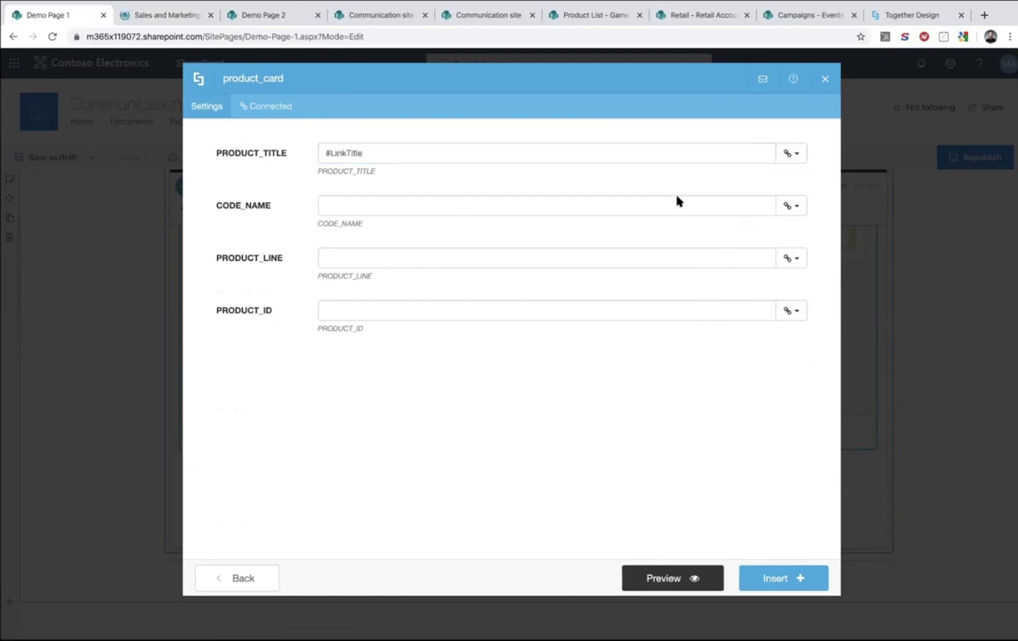
left_click(799, 206)
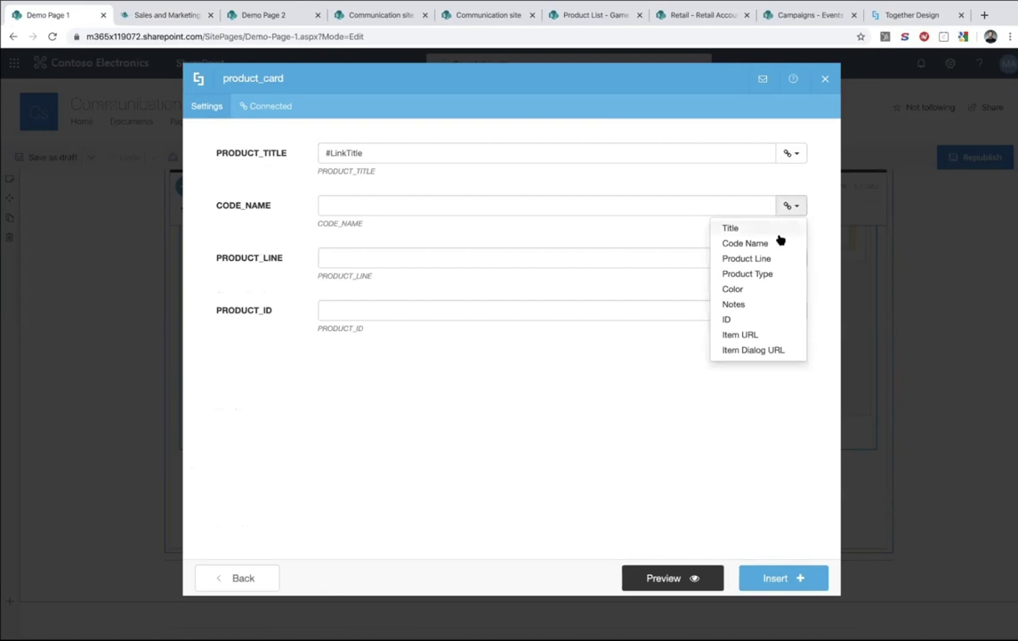
left_click(779, 242)
left_click(790, 257)
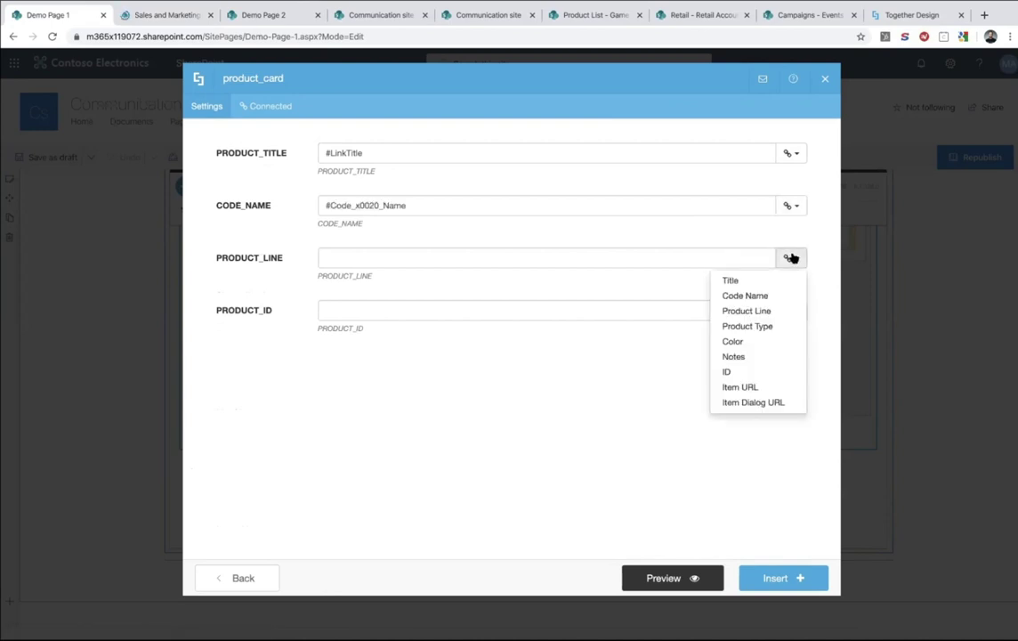
left_click(772, 310)
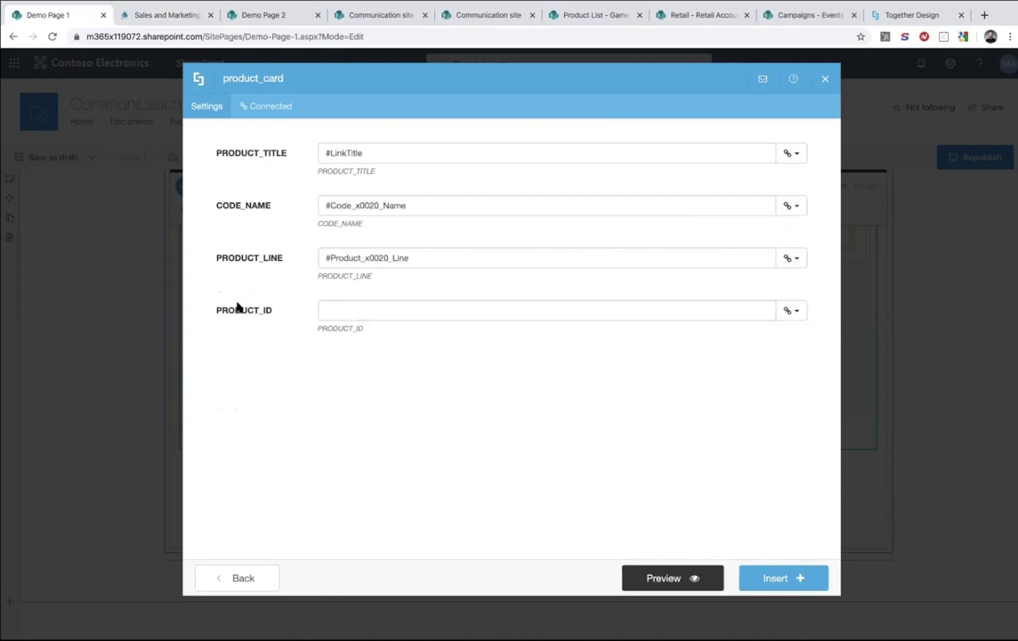
left_click(791, 313)
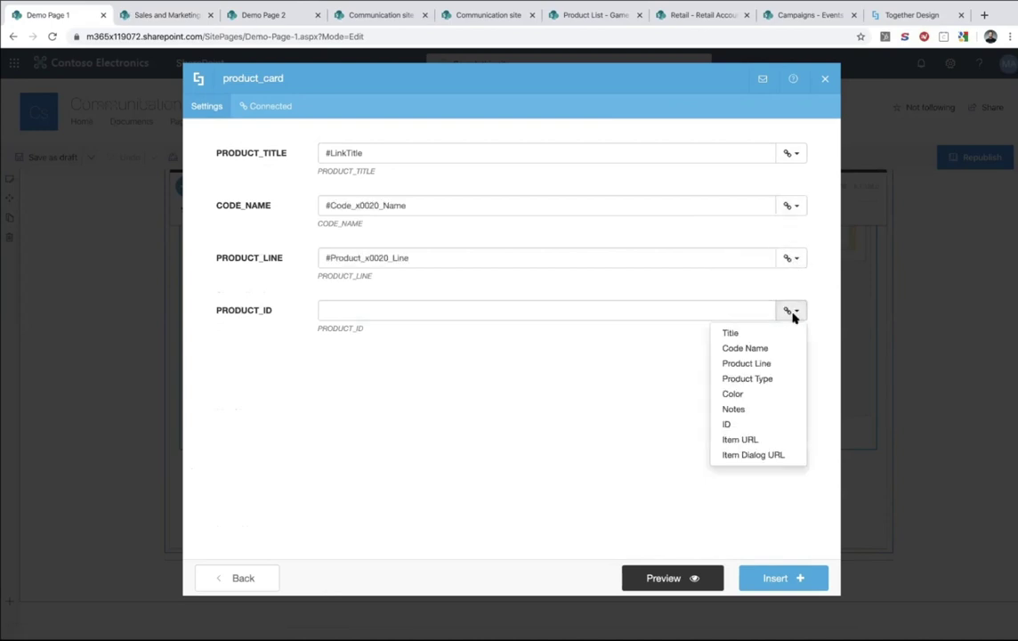
left_click(753, 423)
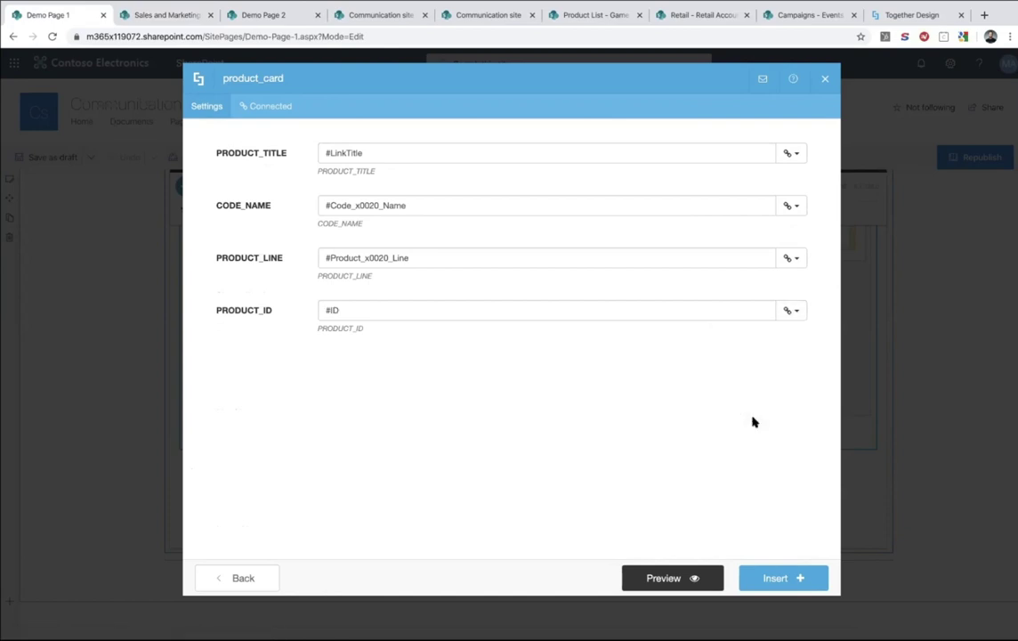
left_click(697, 578)
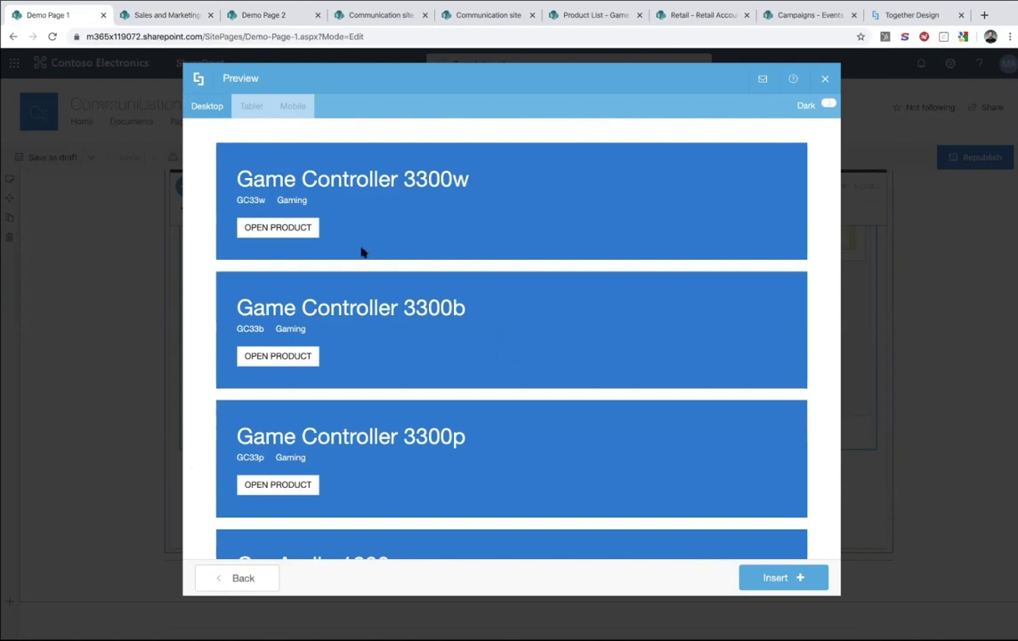
Scroll through the preview of the blue product cards for all listed products
scroll(362, 252, "down", 4)
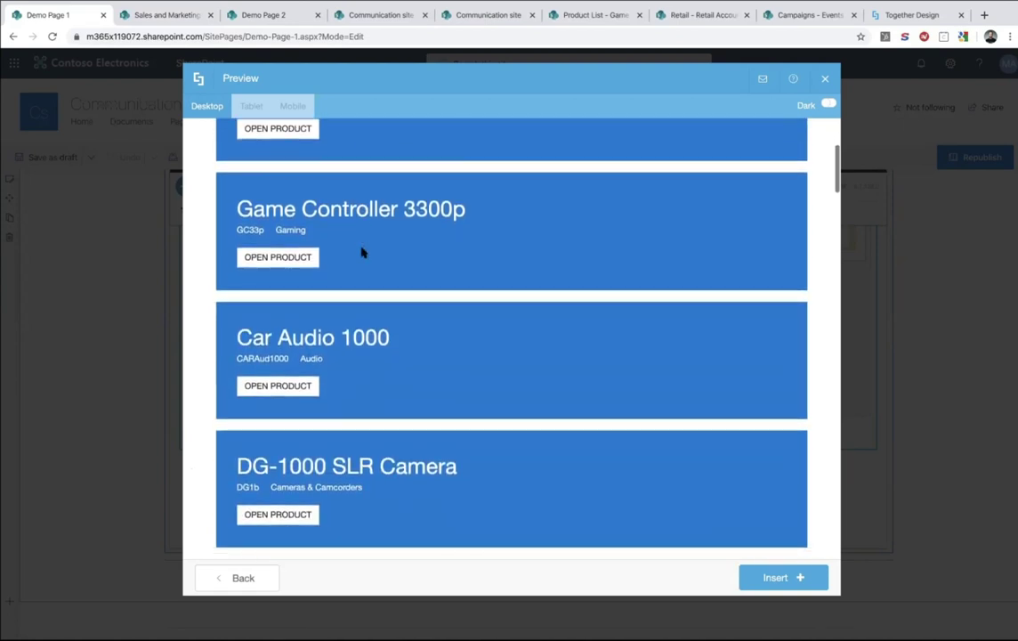
scroll(361, 249, "down", 5)
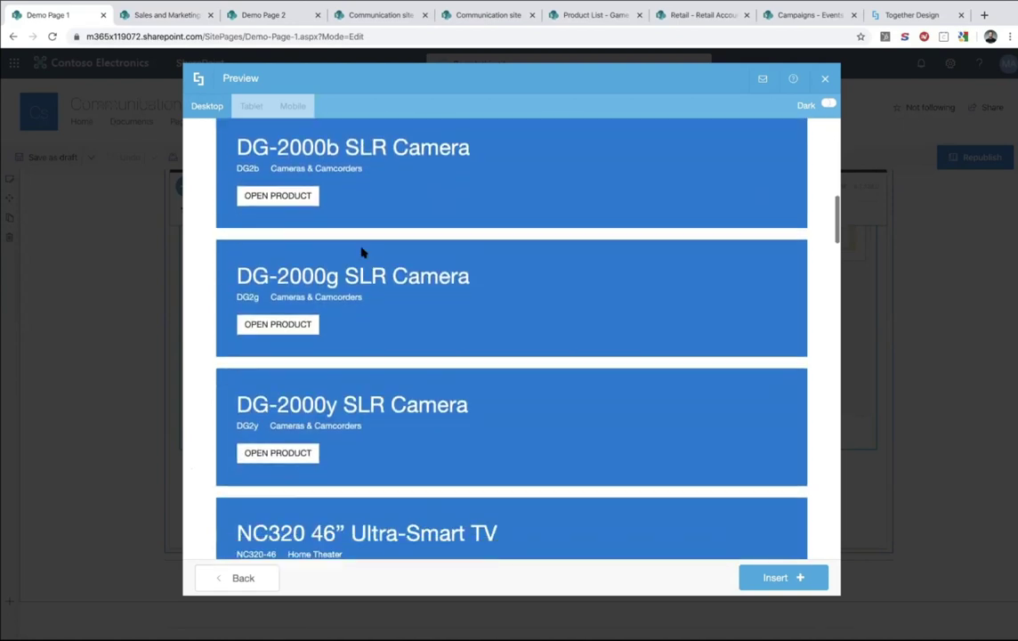
scroll(362, 251, "down", 8)
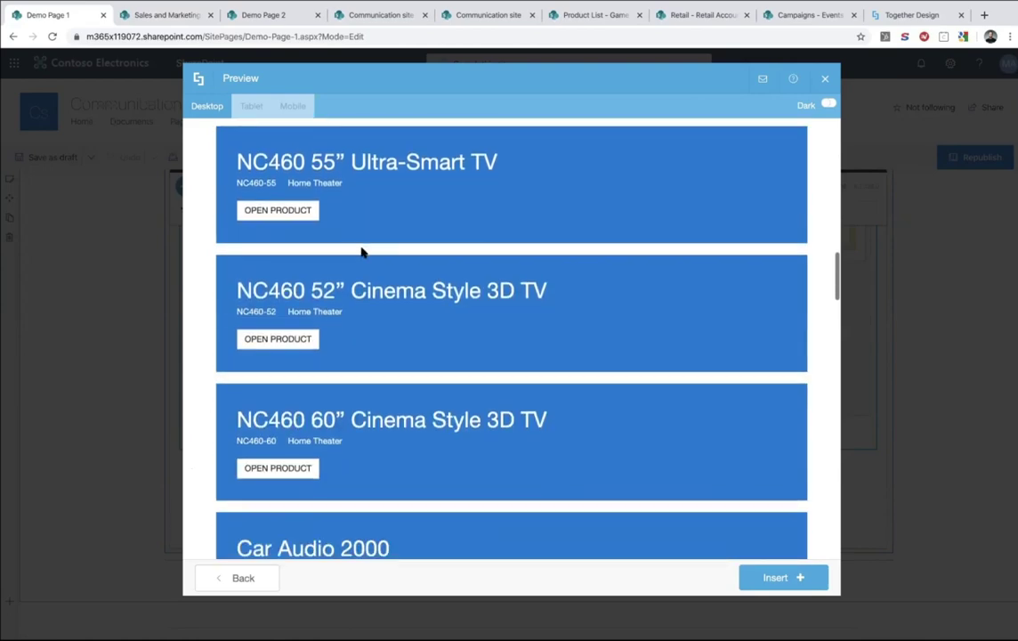
scroll(362, 252, "down", 2)
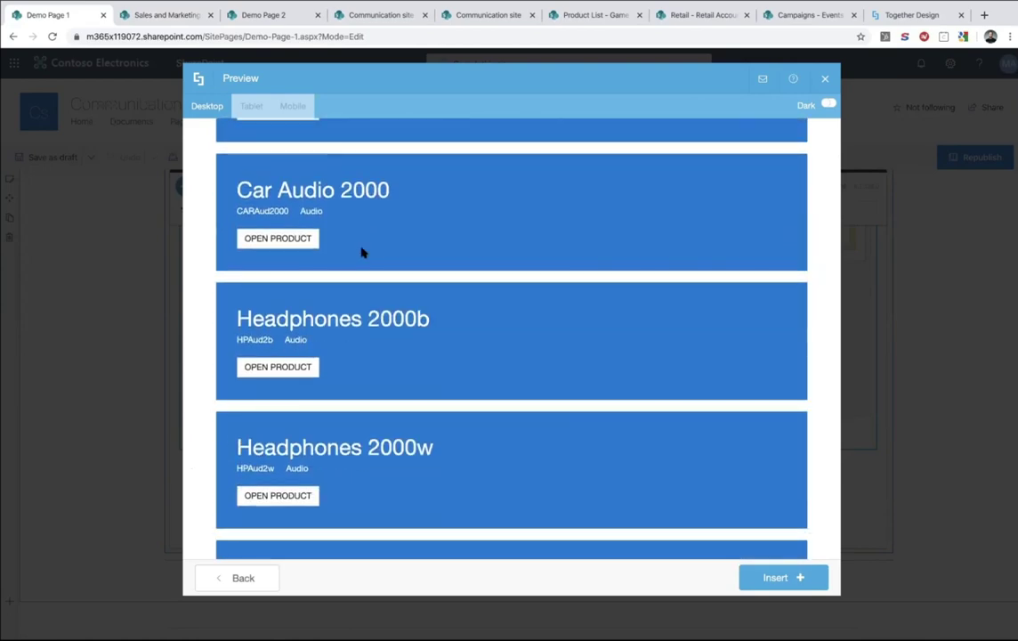
scroll(359, 250, "up", 15)
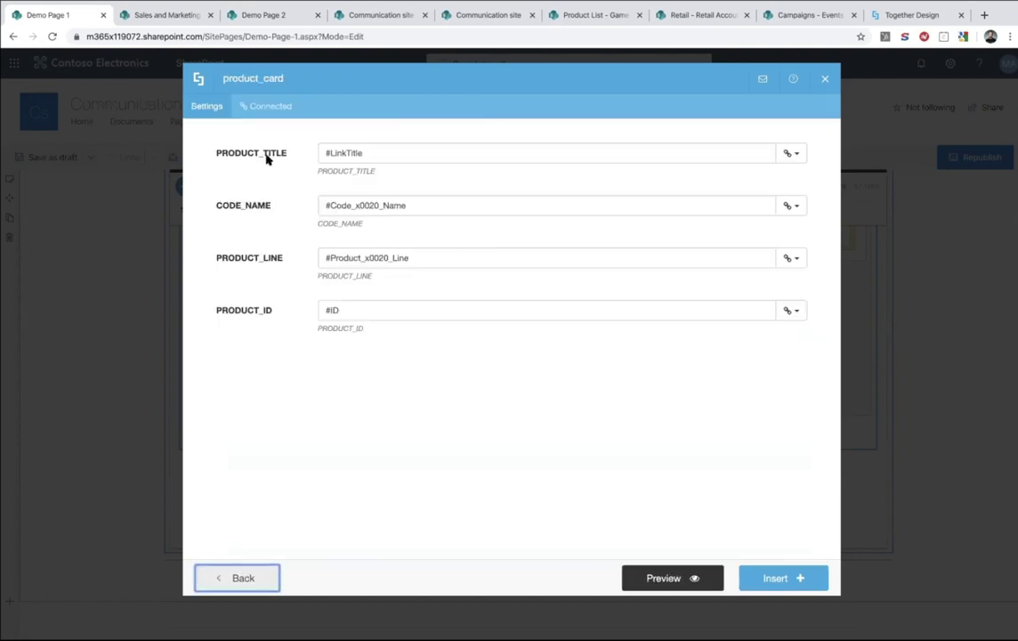
Reconnect the Product List data source with an Items Limit of 10
left_click(253, 106)
scroll(391, 476, "down", 3)
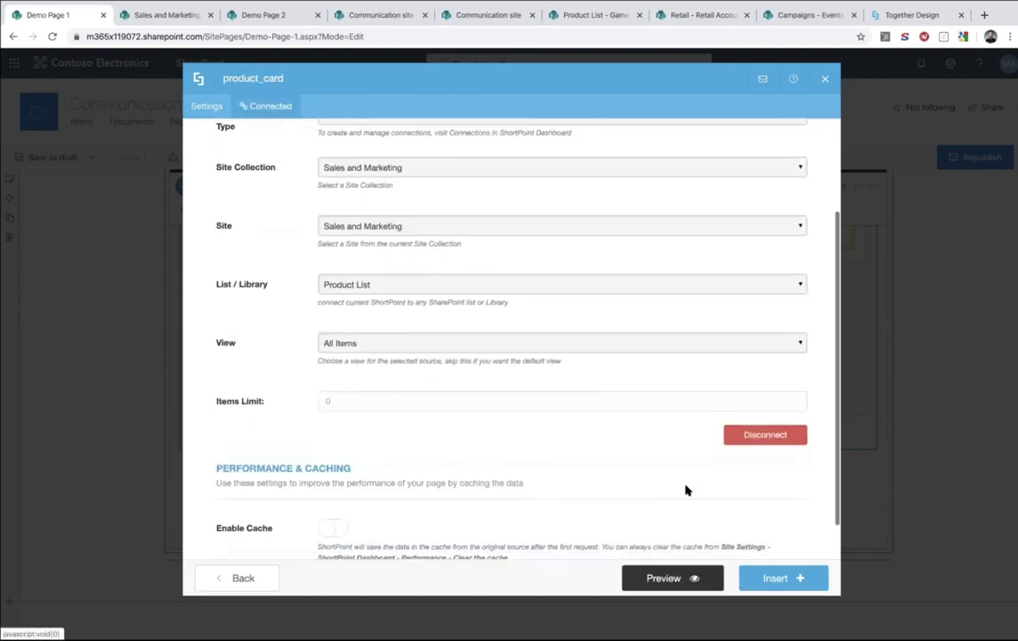
left_click(762, 433)
left_click(415, 397)
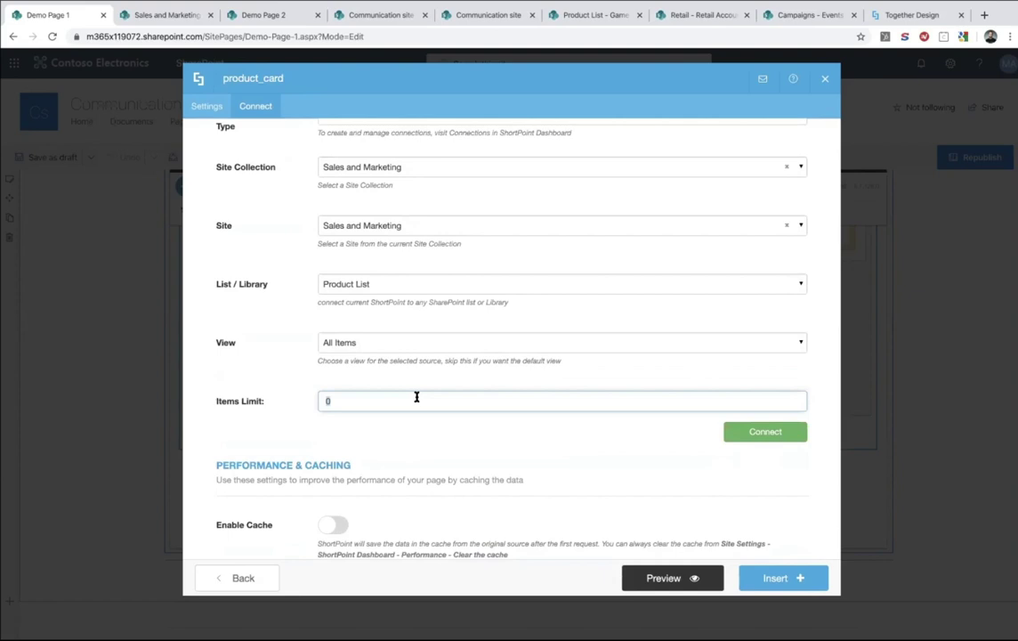
type("10")
left_click(754, 436)
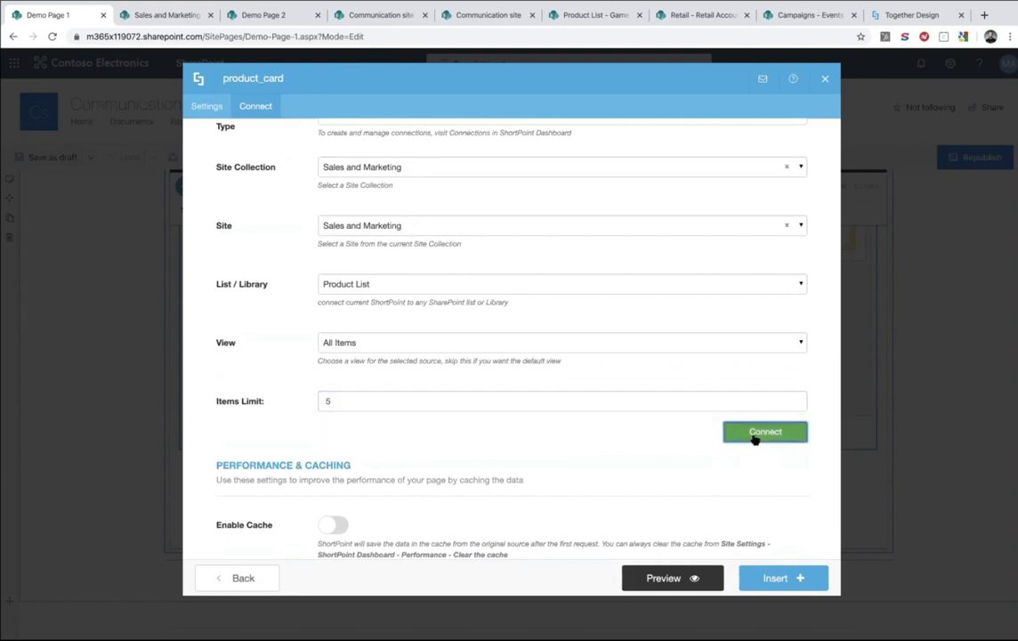
Preview the limited product cards and insert the element into the page
left_click(666, 578)
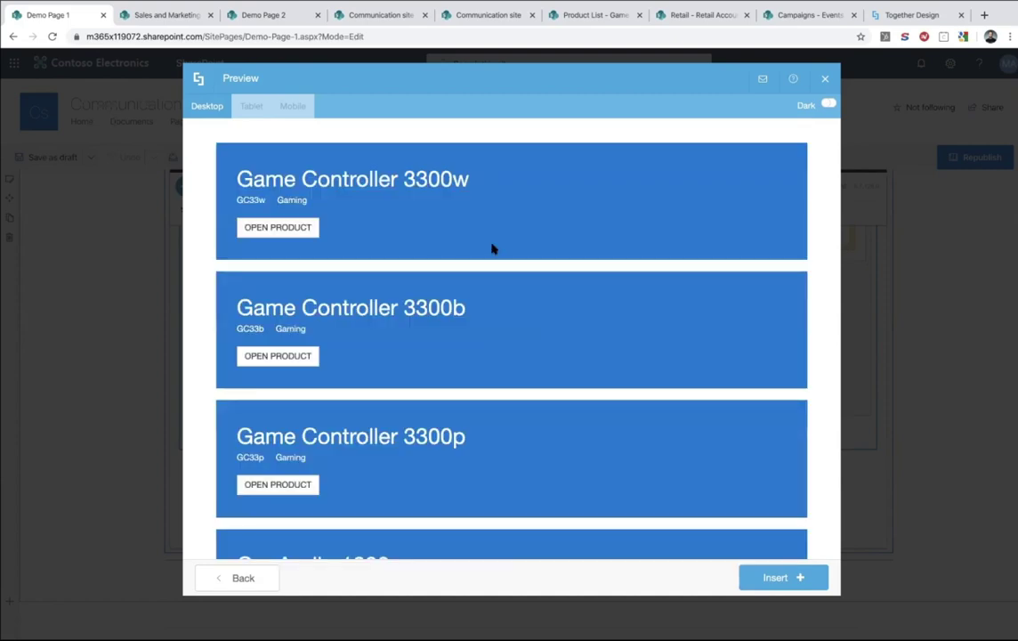
scroll(492, 248, "down", 3)
scroll(492, 248, "up", 3)
scroll(492, 248, "down", 3)
scroll(492, 249, "up", 3)
scroll(492, 248, "down", 1)
scroll(490, 248, "up", 1)
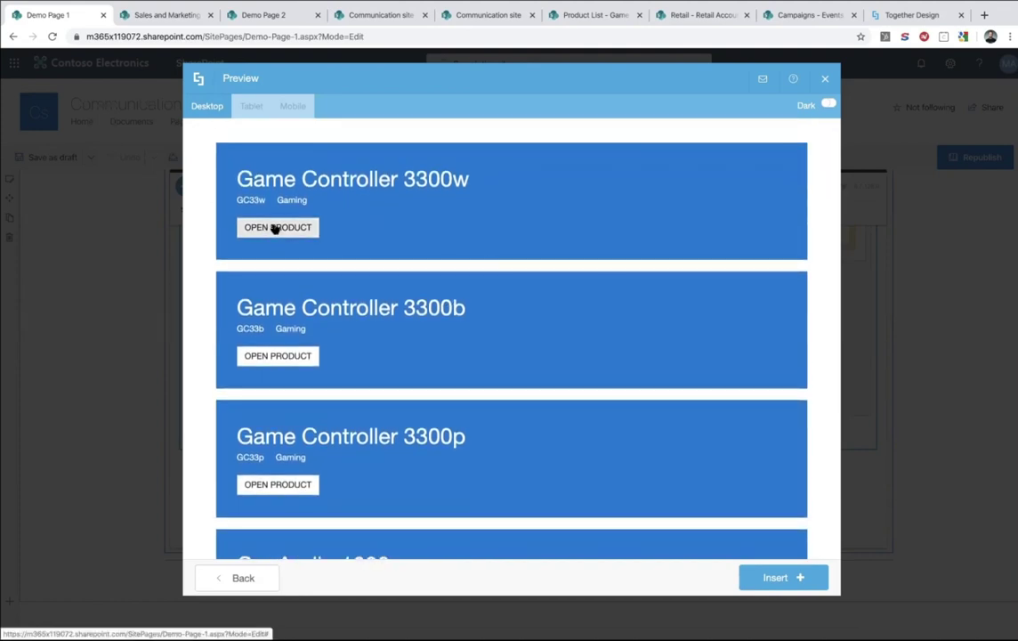
left_click(774, 578)
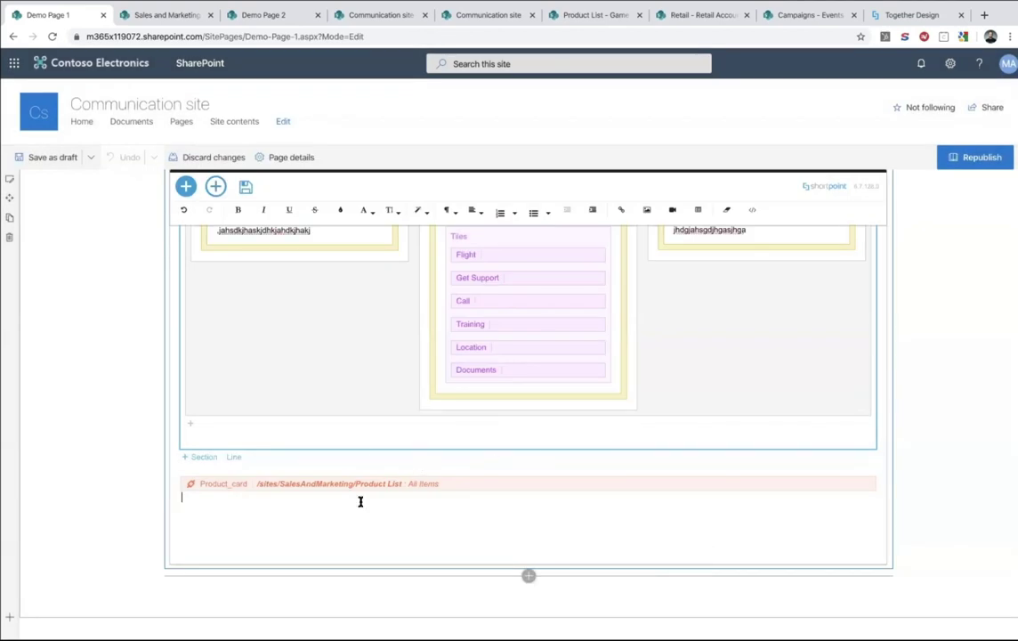
Republish Demo Page 1 and scroll down to the product cards
mouse_move(197, 485)
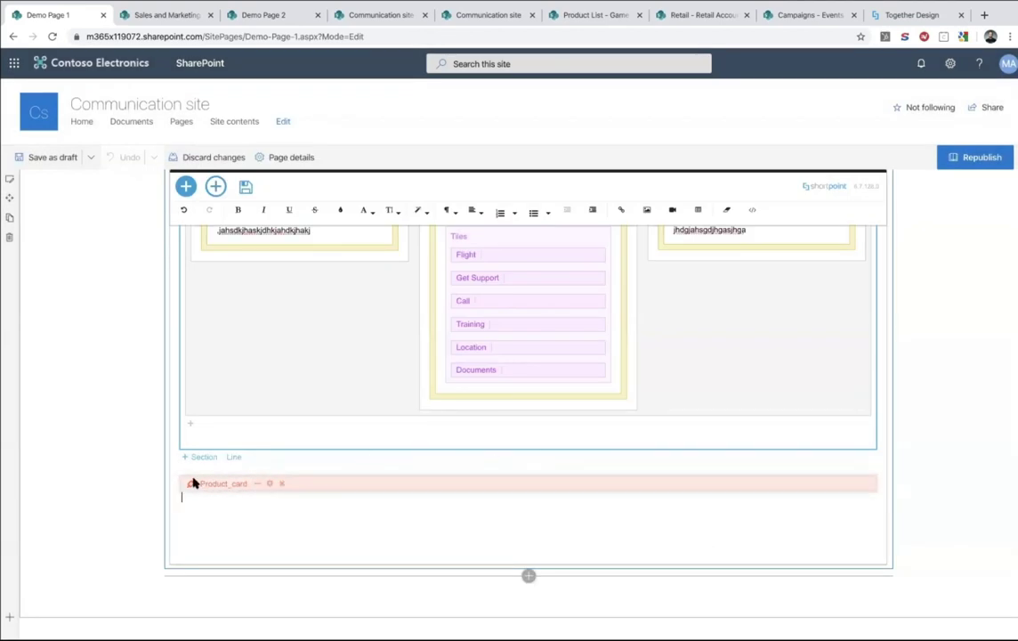
left_click(977, 158)
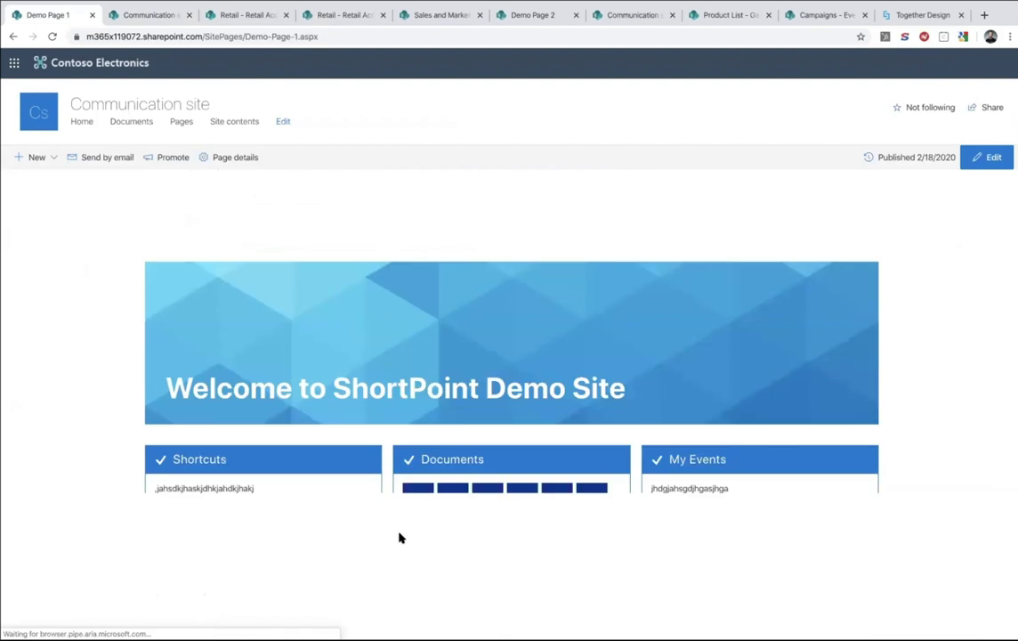
scroll(400, 537, "down", 5)
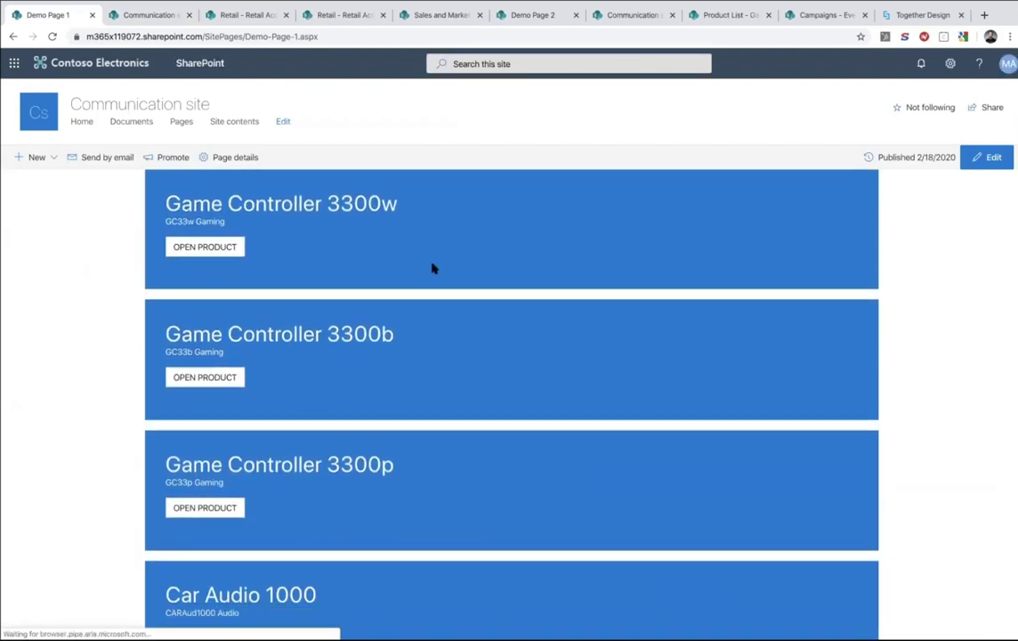
Select the Game Controller 3300b heading and its GC33b and Gaming subtitle text
left_click_drag(195, 267, 354, 273)
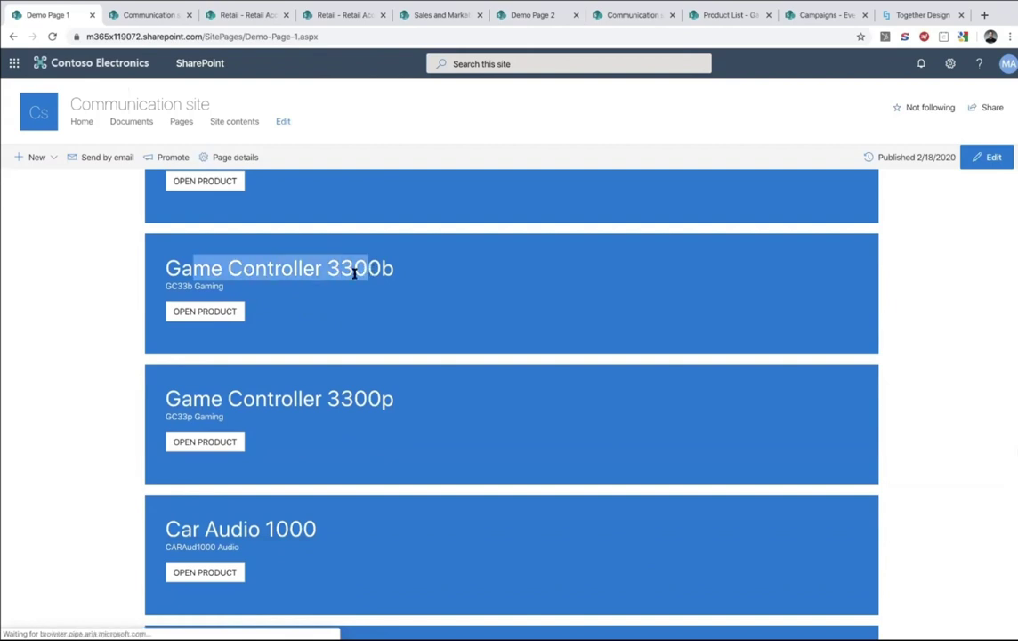
double_click(174, 285)
double_click(209, 286)
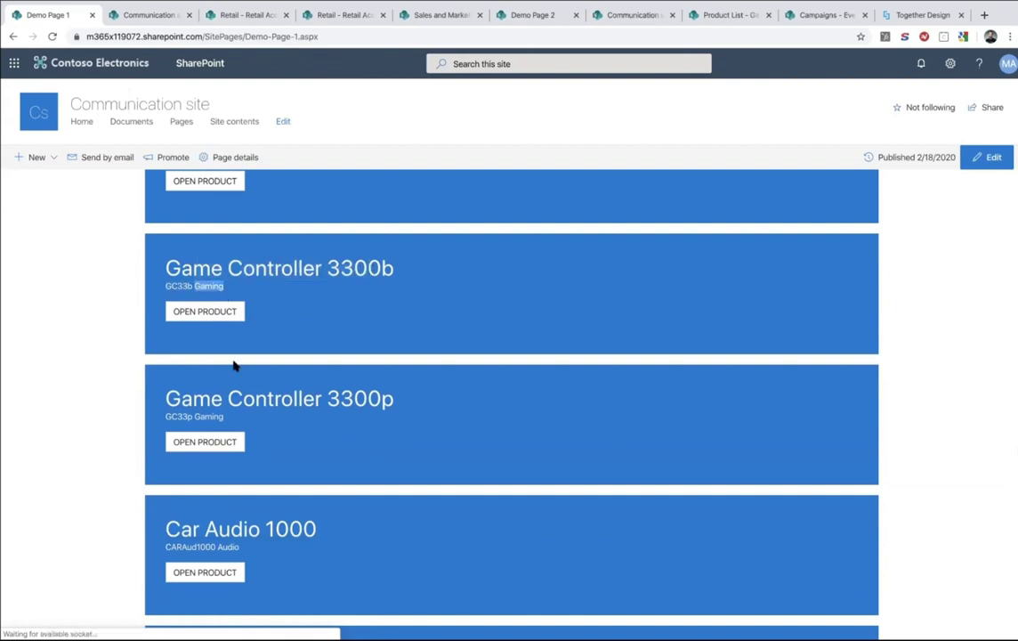
scroll(234, 363, "down", 1)
scroll(235, 363, "down", 2)
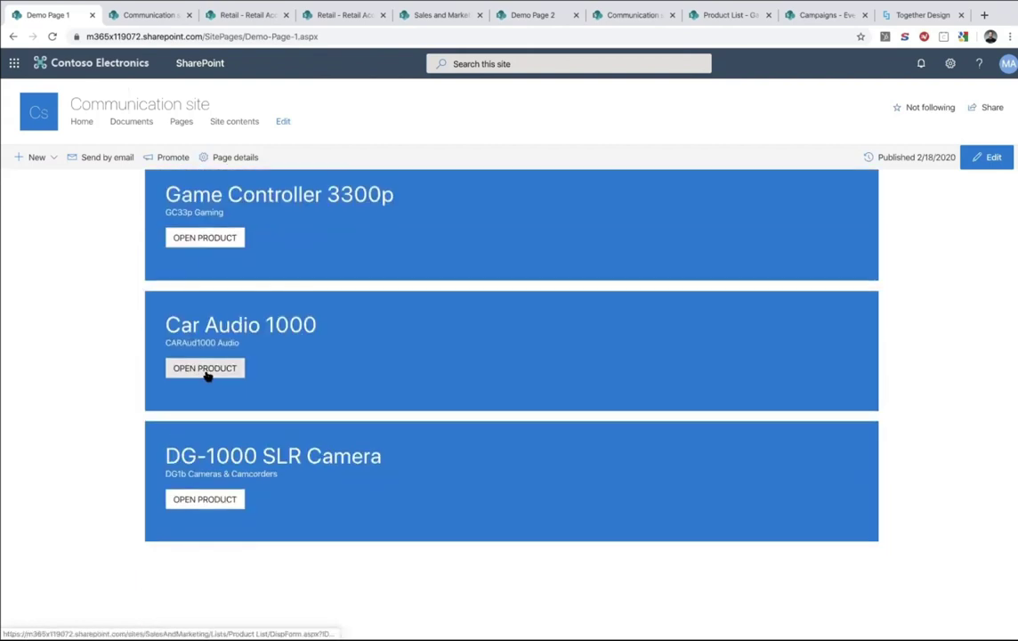
left_click(207, 368)
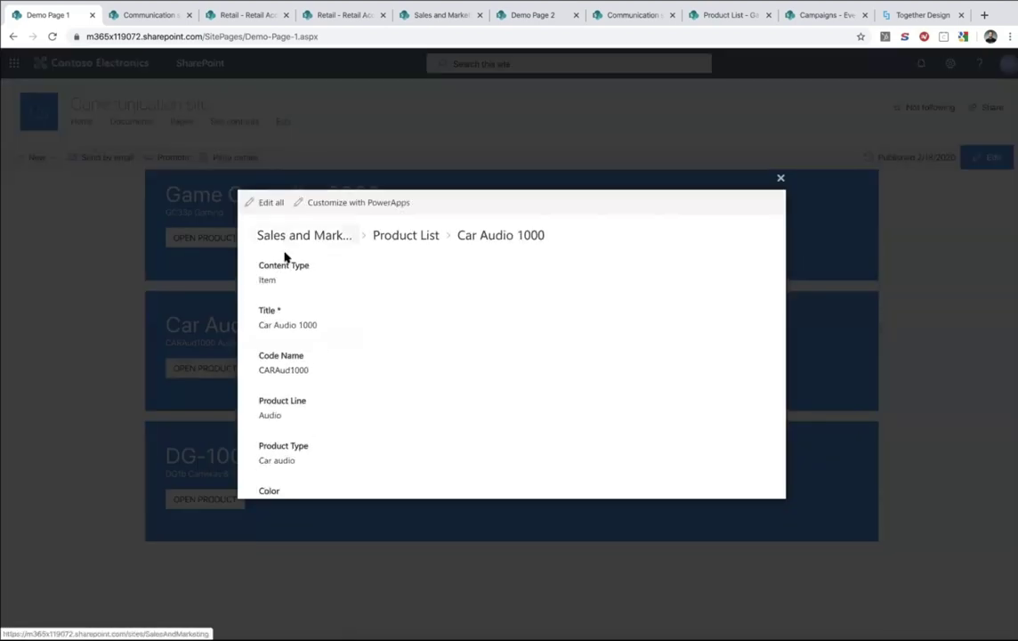
scroll(400, 327, "down", 3)
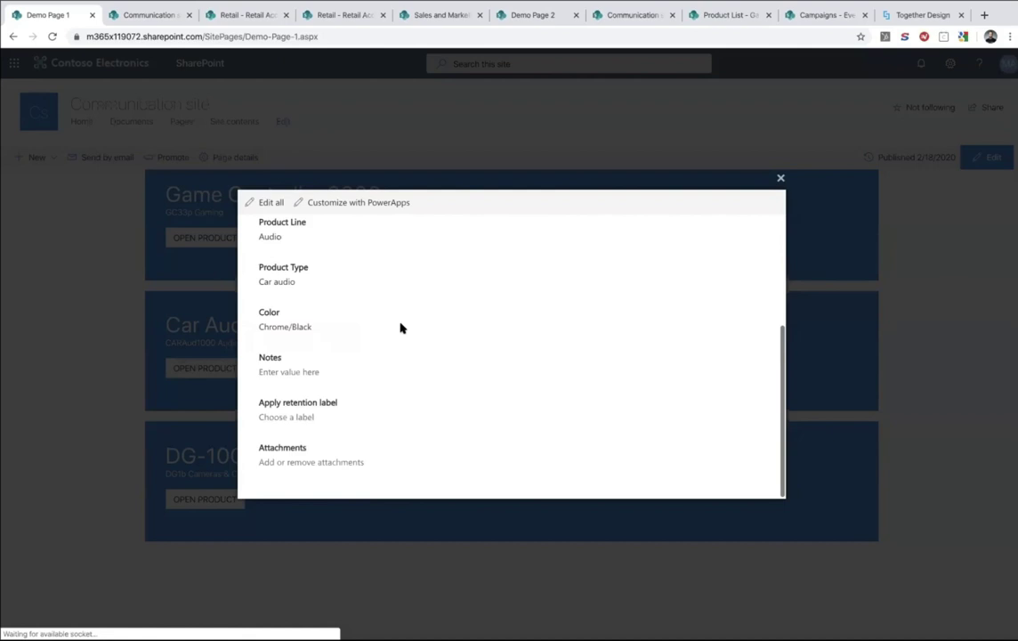
scroll(400, 328, "up", 3)
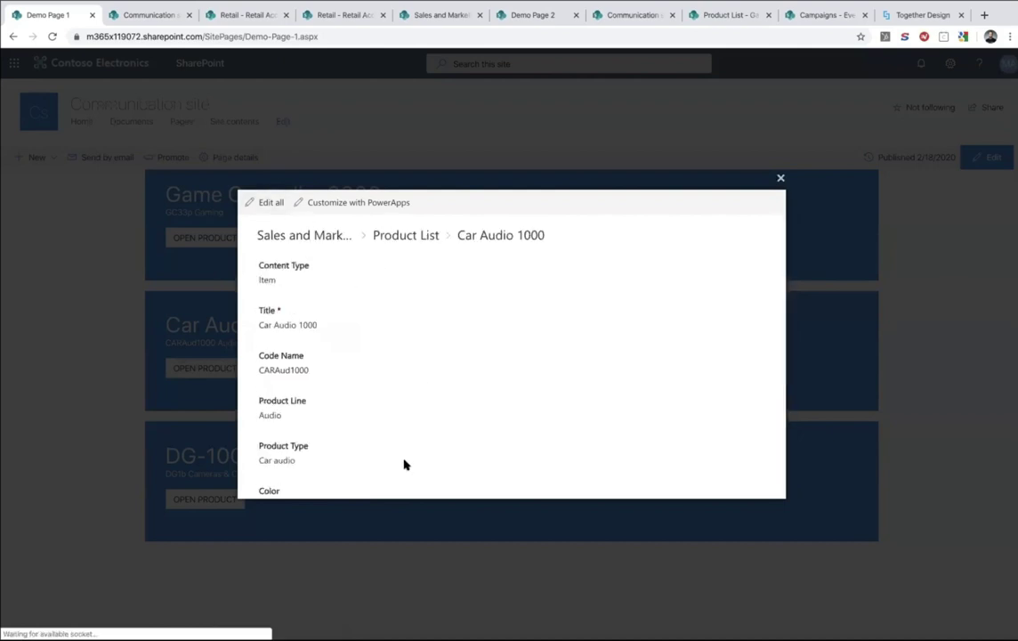
scroll(405, 464, "down", 3)
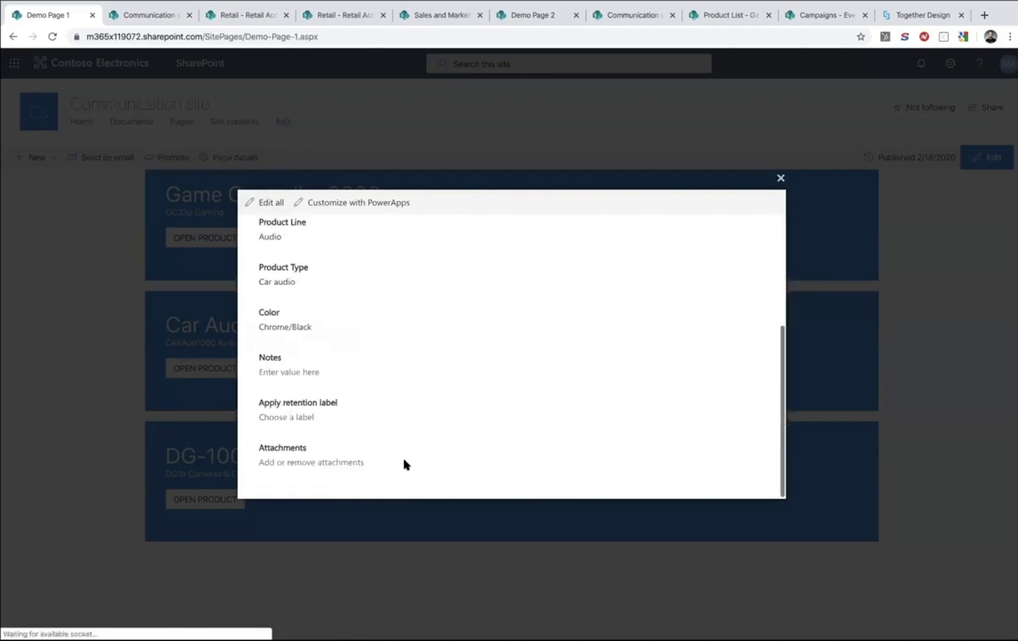
left_click(780, 178)
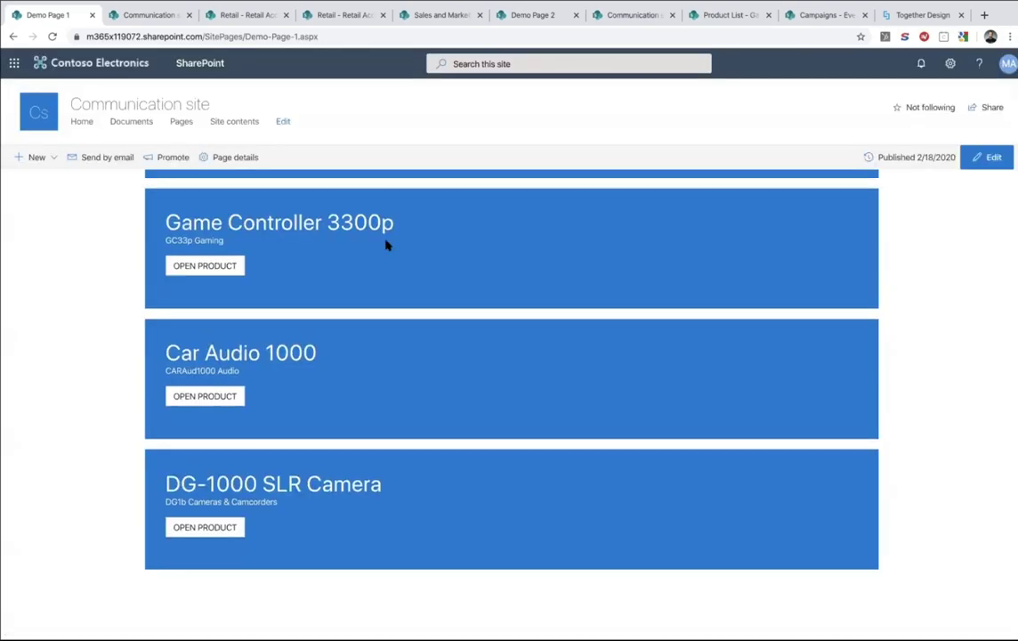
scroll(385, 243, "up", 2)
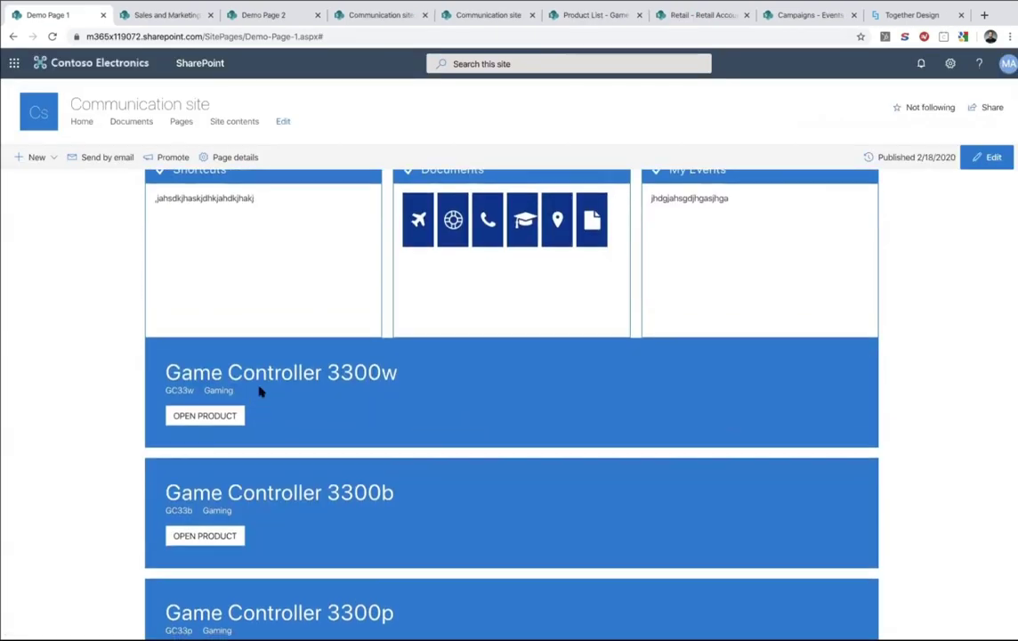
scroll(260, 392, "down", 1)
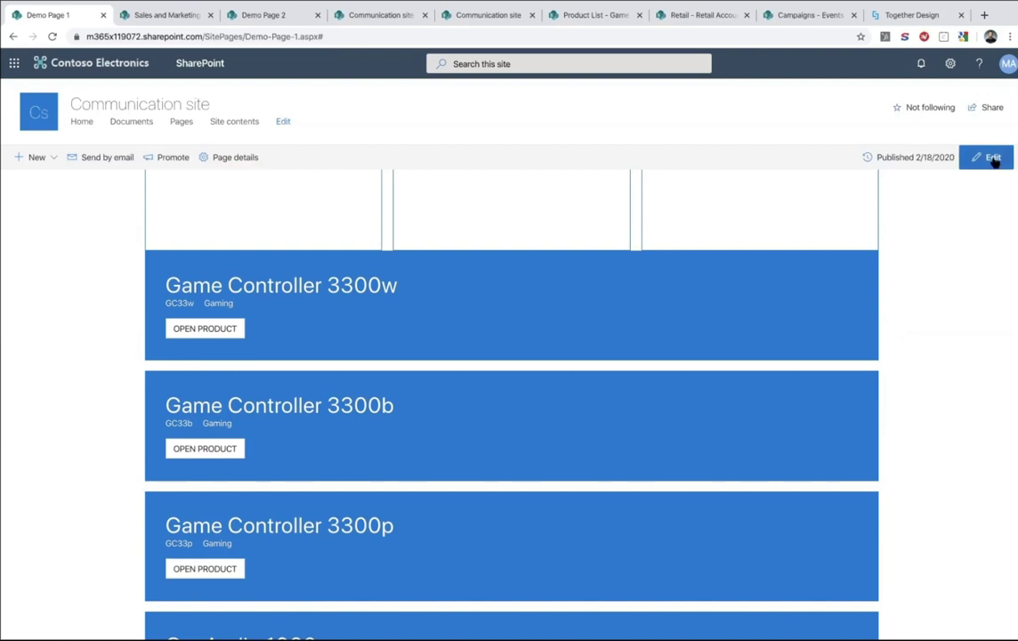
left_click(592, 15)
Move the Retail Accounts tab next to Demo Page 1, then go back to Demo Page 1
left_click_drag(592, 15, 498, 15)
left_click_drag(683, 11, 180, 21)
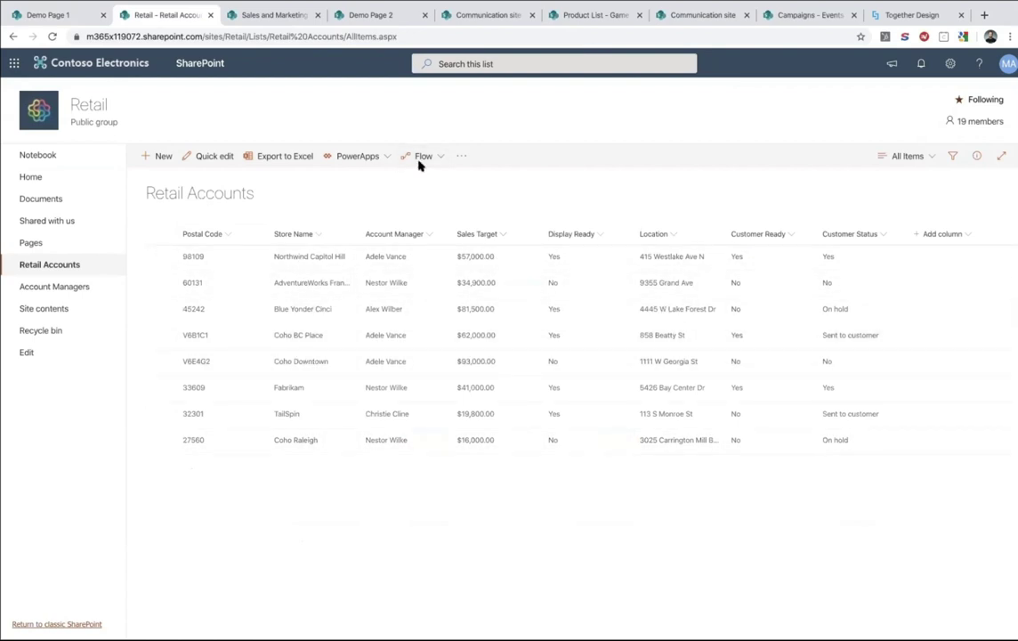
left_click(44, 14)
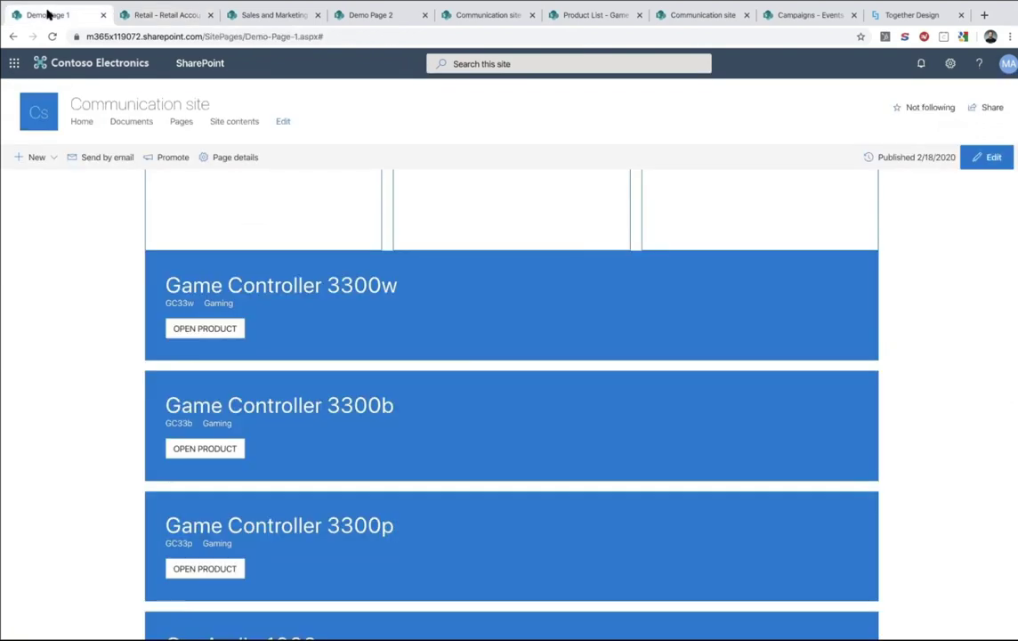
Edit Demo Page 1's ShortPoint web part and add several empty lines above Page-Header-1
left_click(995, 160)
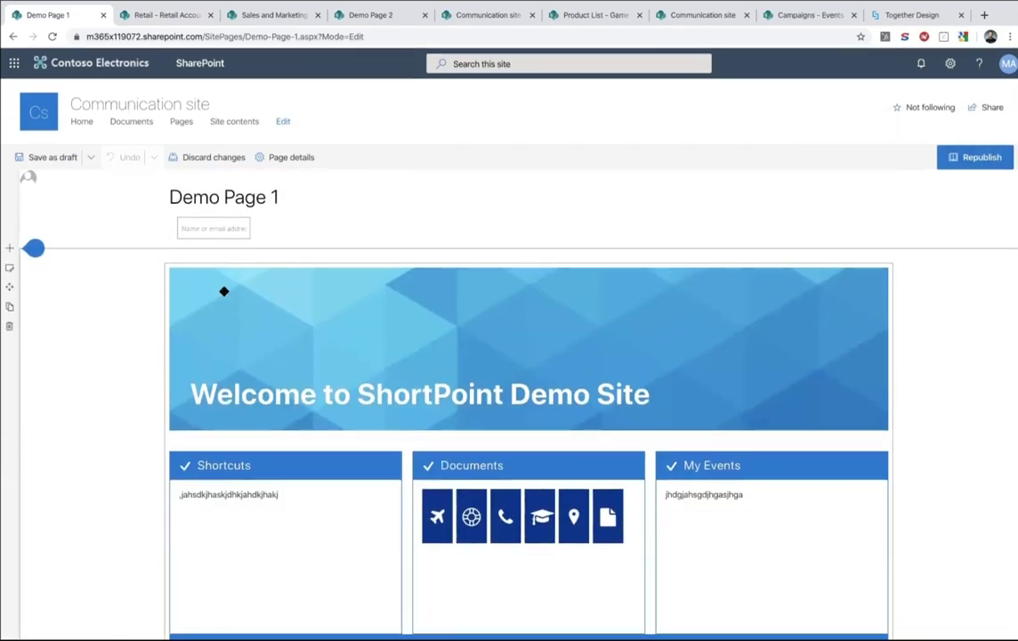
left_click(150, 273)
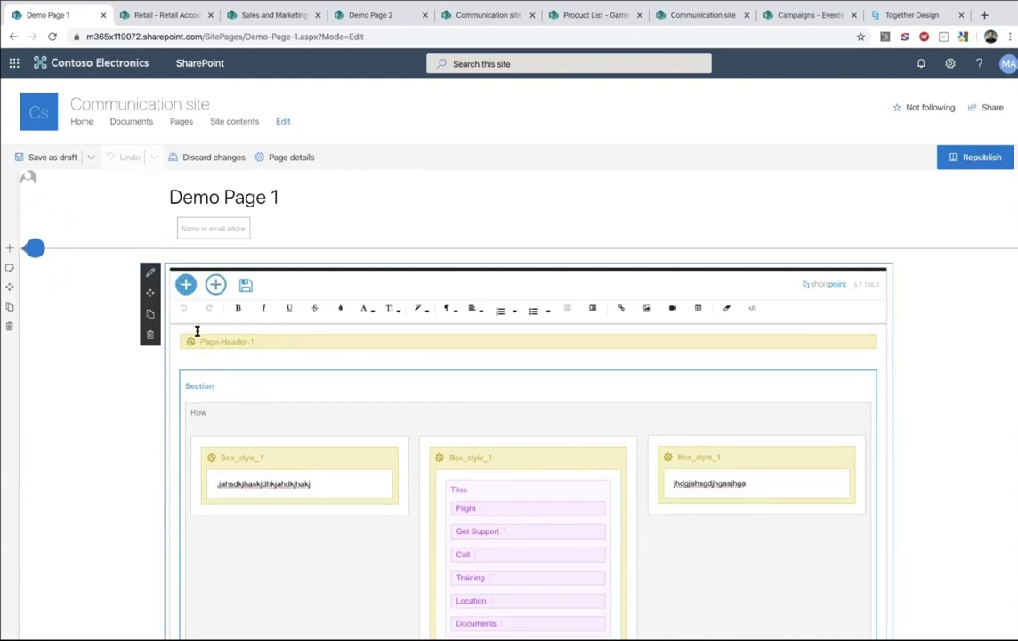
left_click(264, 341)
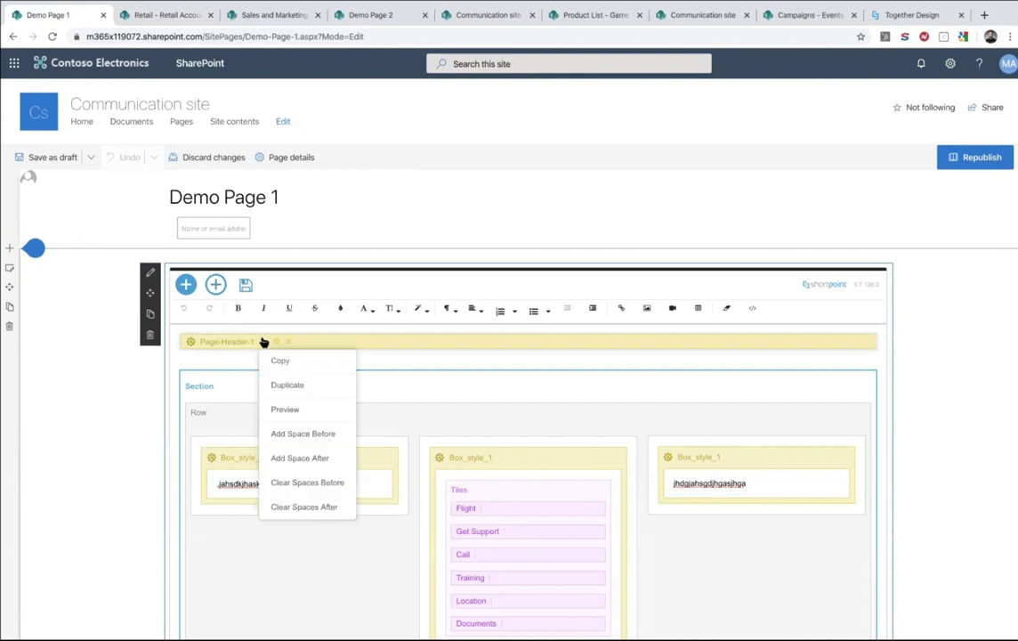
left_click(299, 432)
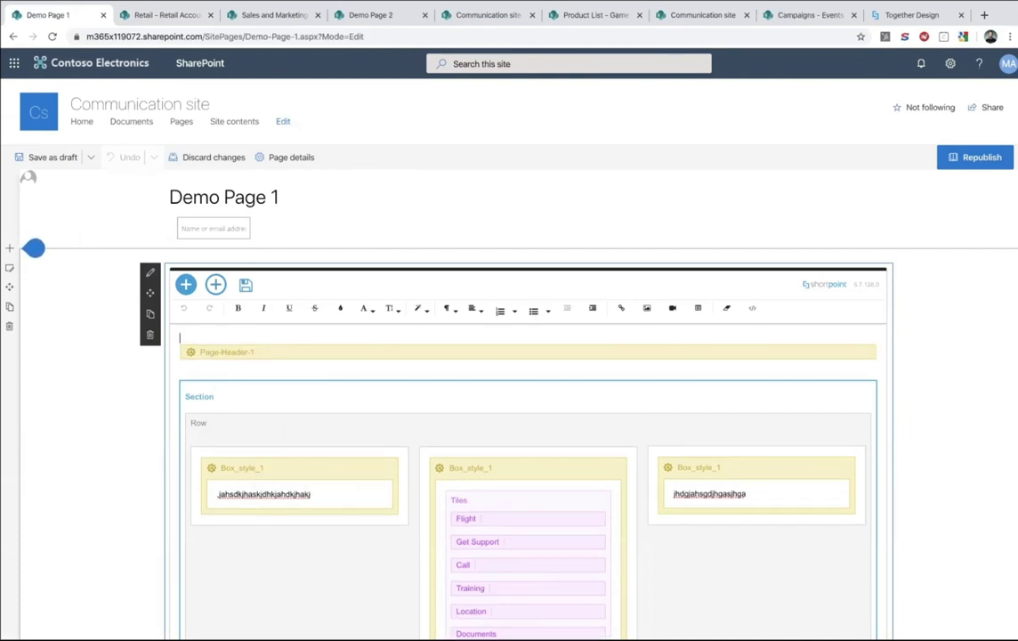
key("Return")
key("Return")
key("Return")
key("Return")
key("Return")
key("Return")
key("Return")
key("Return")
key("Return")
key("Return")
key("Return")
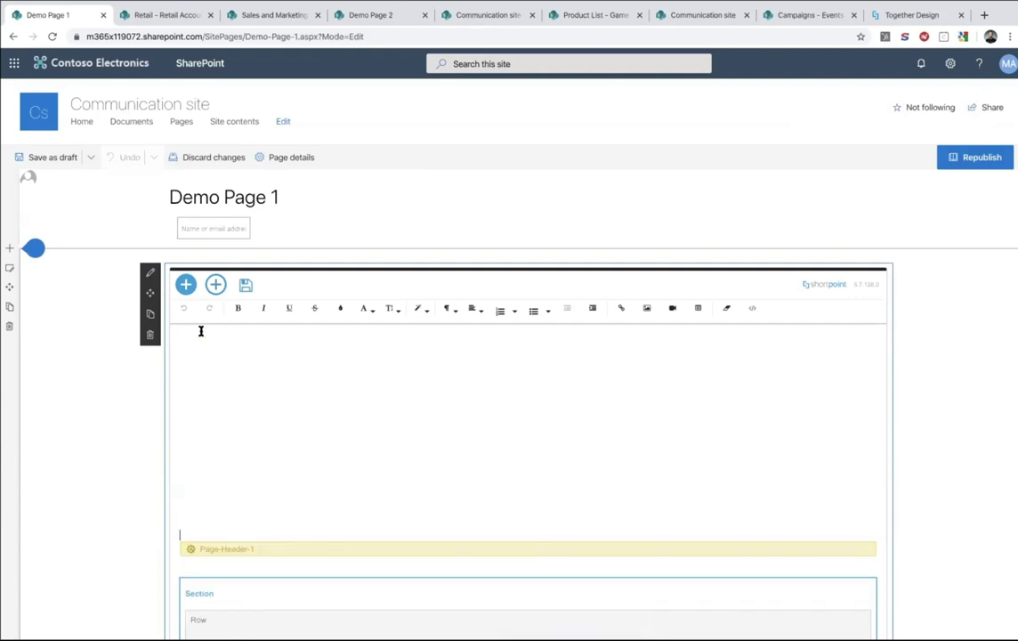
Add a Templates element from the Page Builder and open its Items and Connect settings
left_click(186, 285)
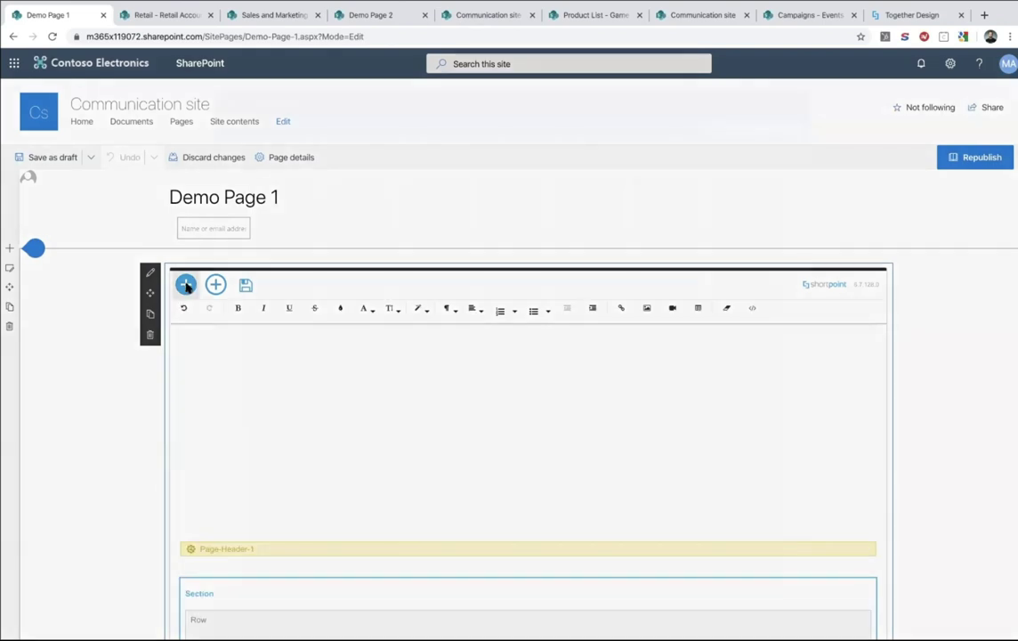
type("t")
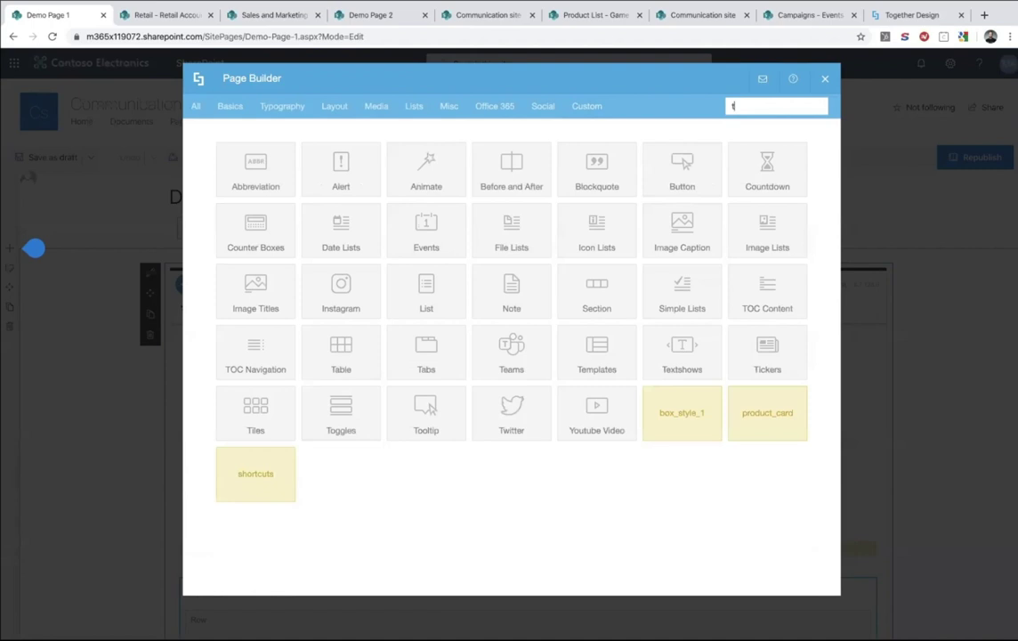
type("em")
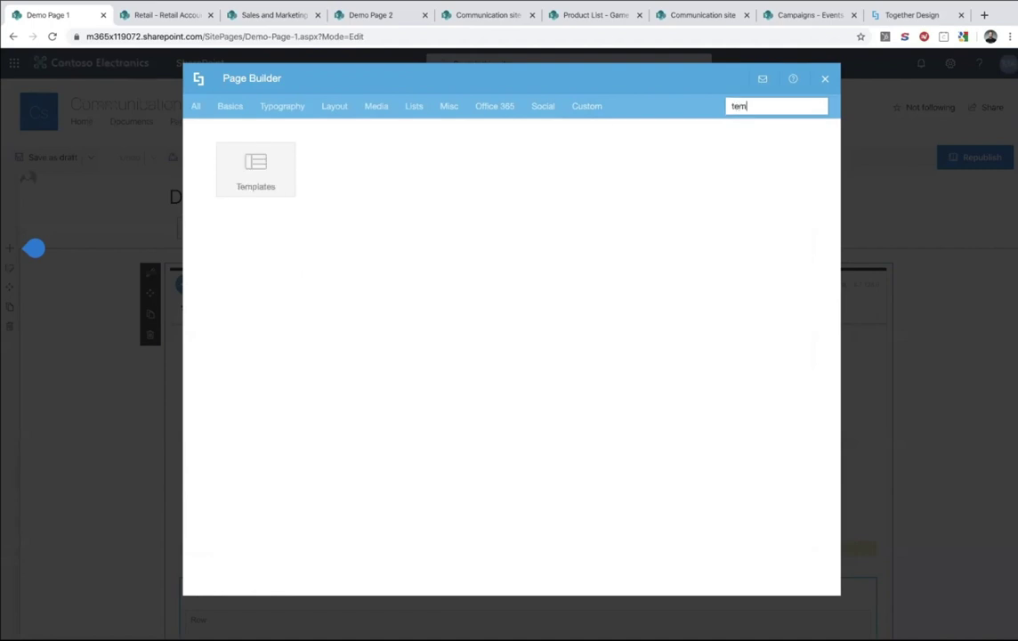
left_click(259, 169)
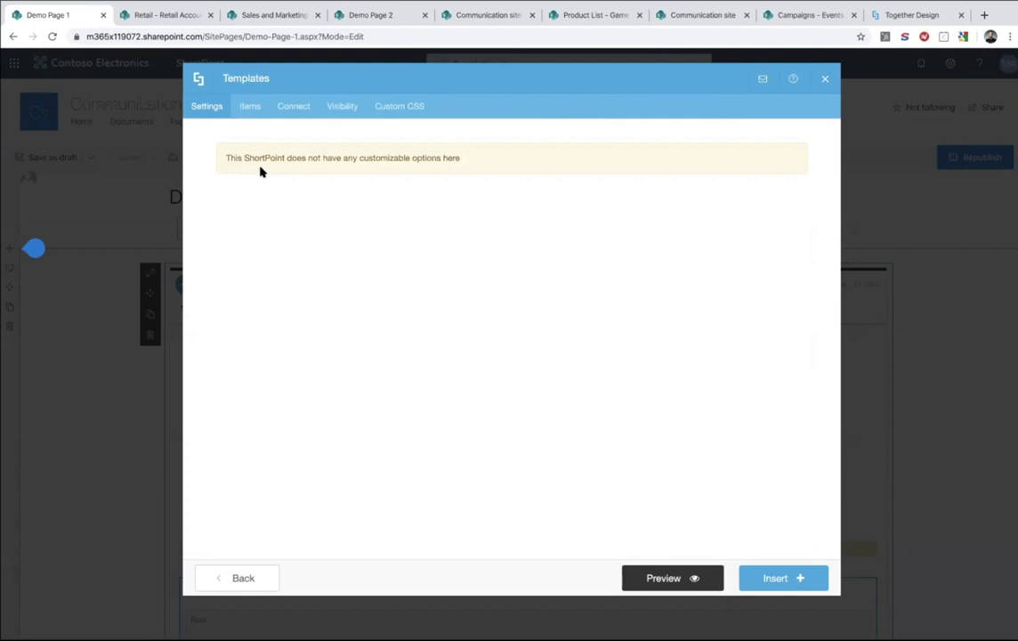
left_click(254, 105)
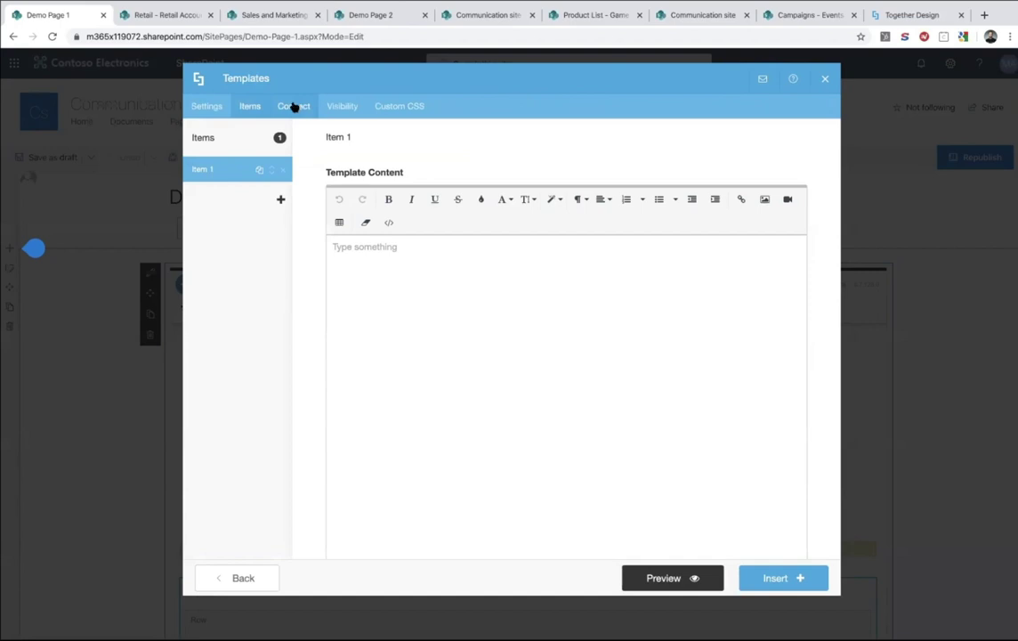
left_click(294, 105)
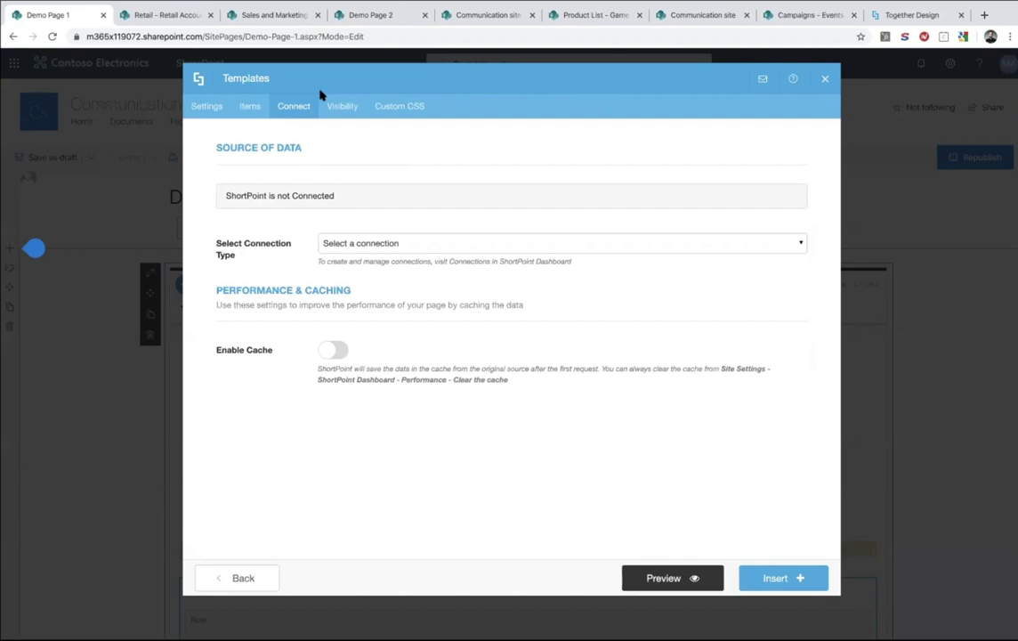
Try the other-sites connection type, keeping Current Site Collection as the site collection
left_click(391, 245)
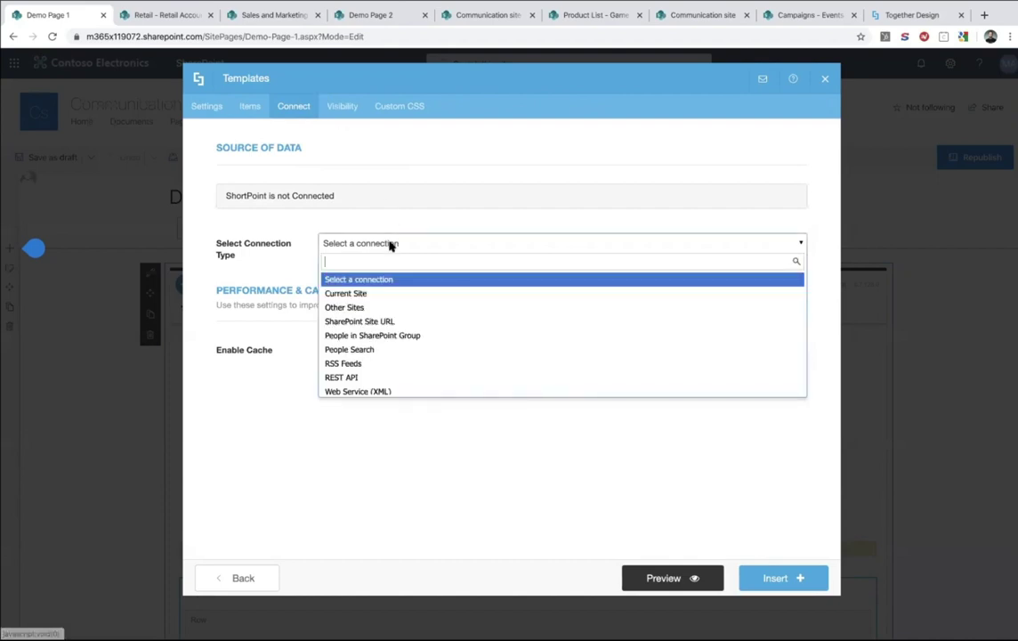
left_click(378, 308)
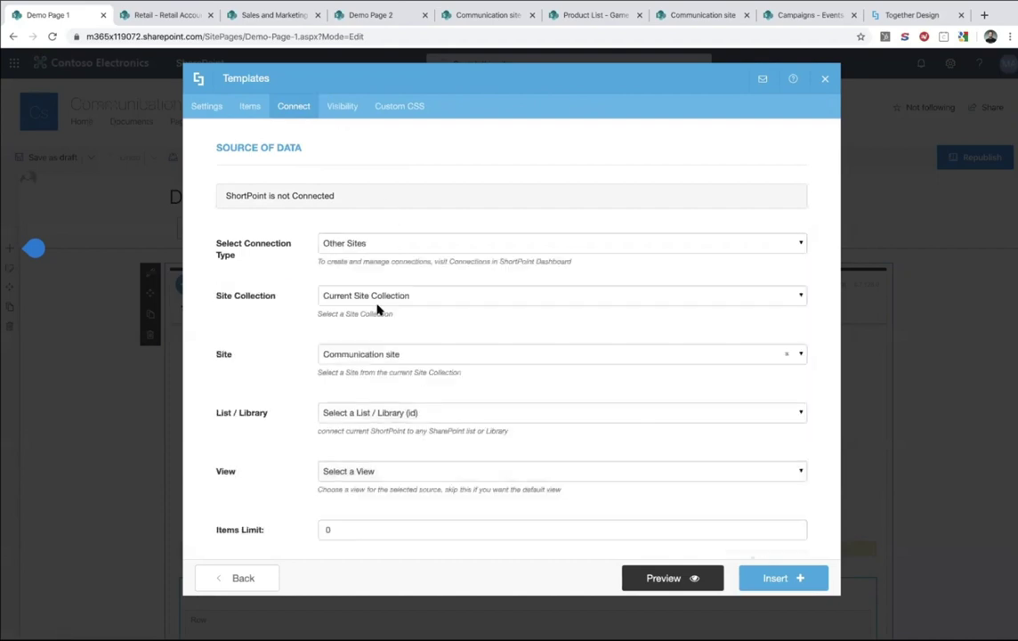
left_click(150, 16)
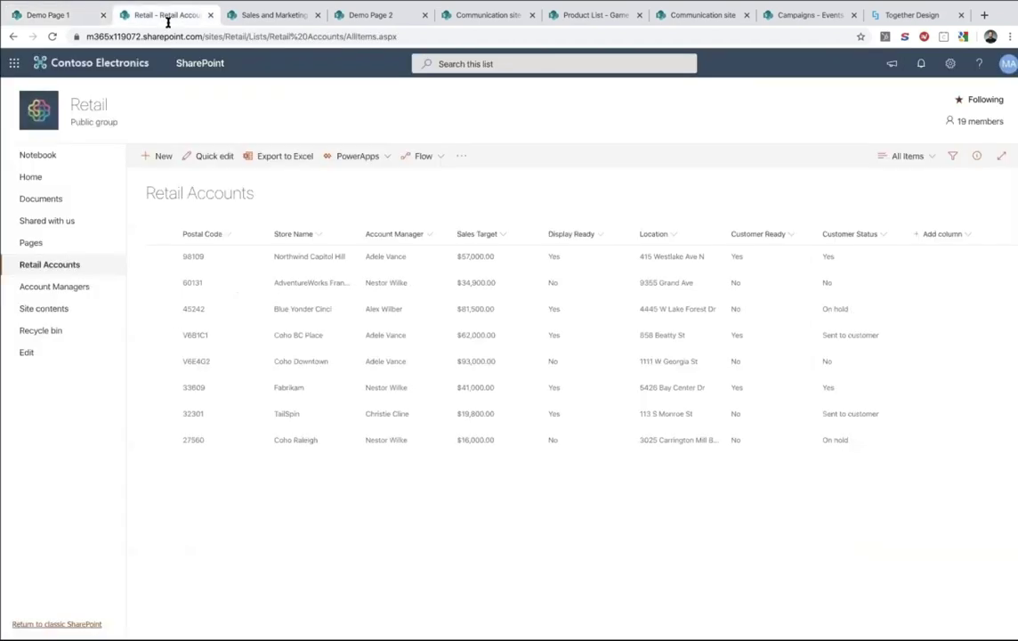
left_click(68, 14)
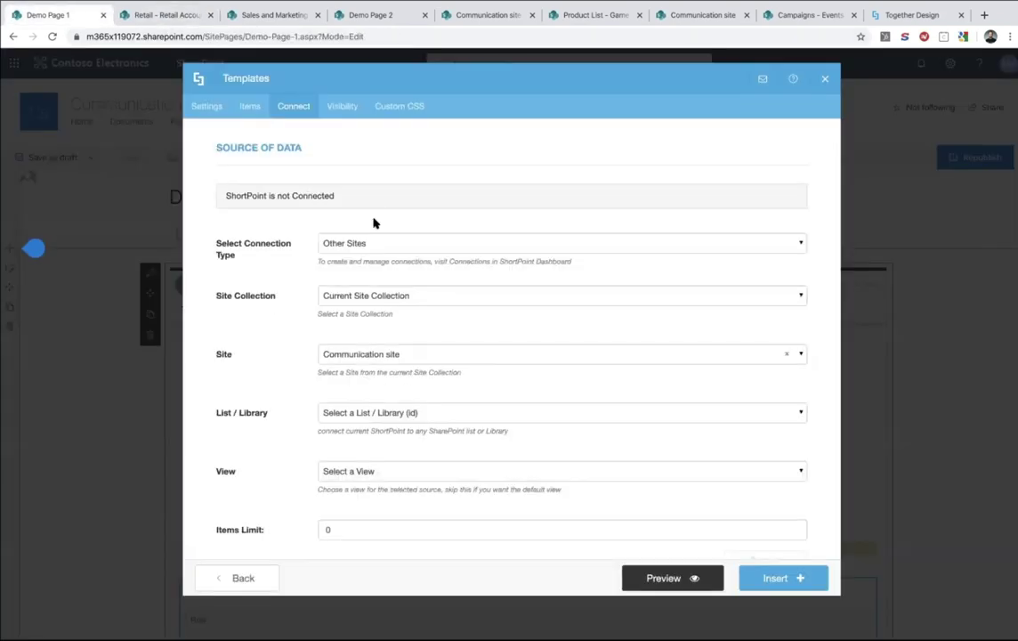
left_click(384, 297)
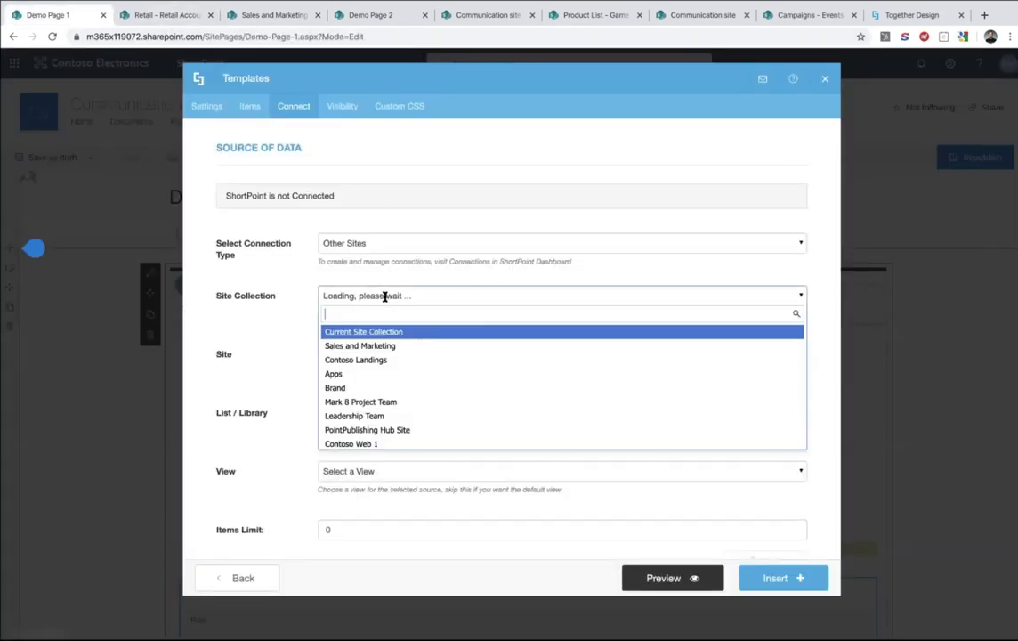
type("re")
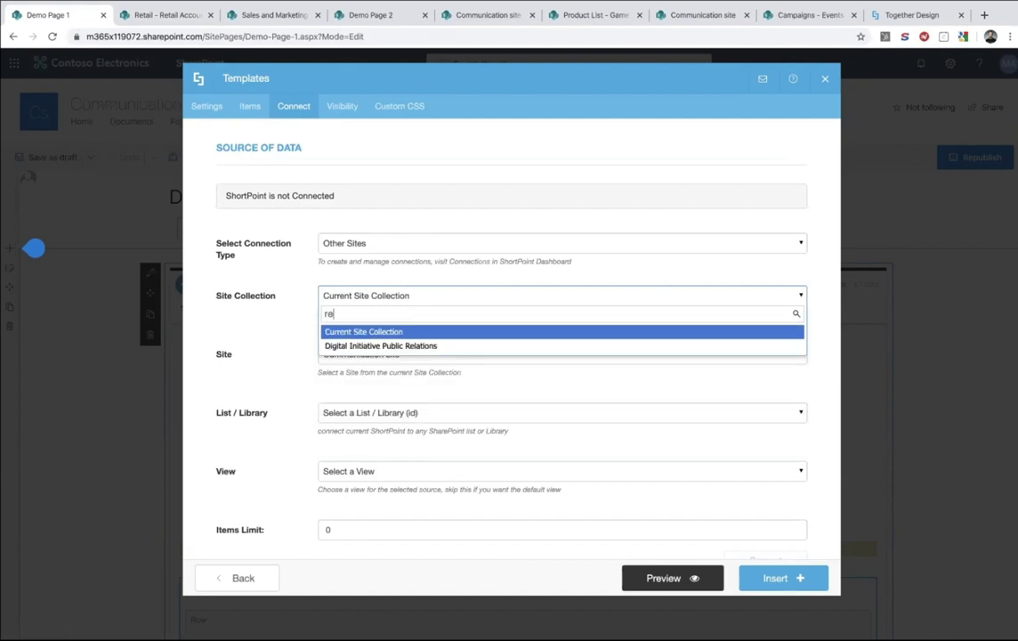
key("BackSpace")
key("BackSpace")
left_click(338, 332)
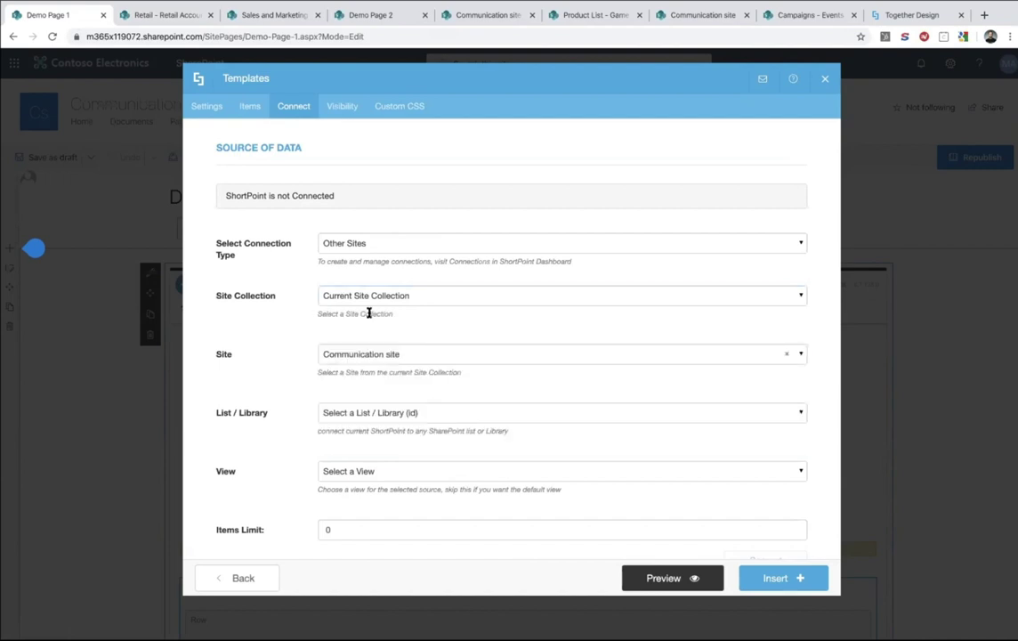
Change the connection type to SharePoint Site URL
left_click(380, 352)
left_click(386, 308)
left_click(387, 306)
left_click(374, 244)
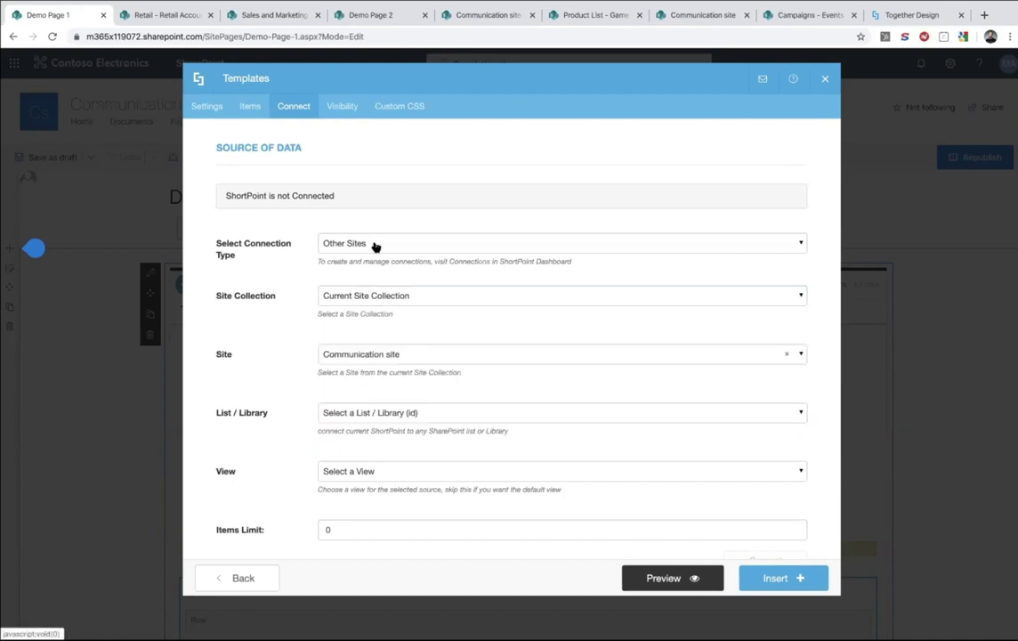
left_click(375, 244)
left_click(375, 320)
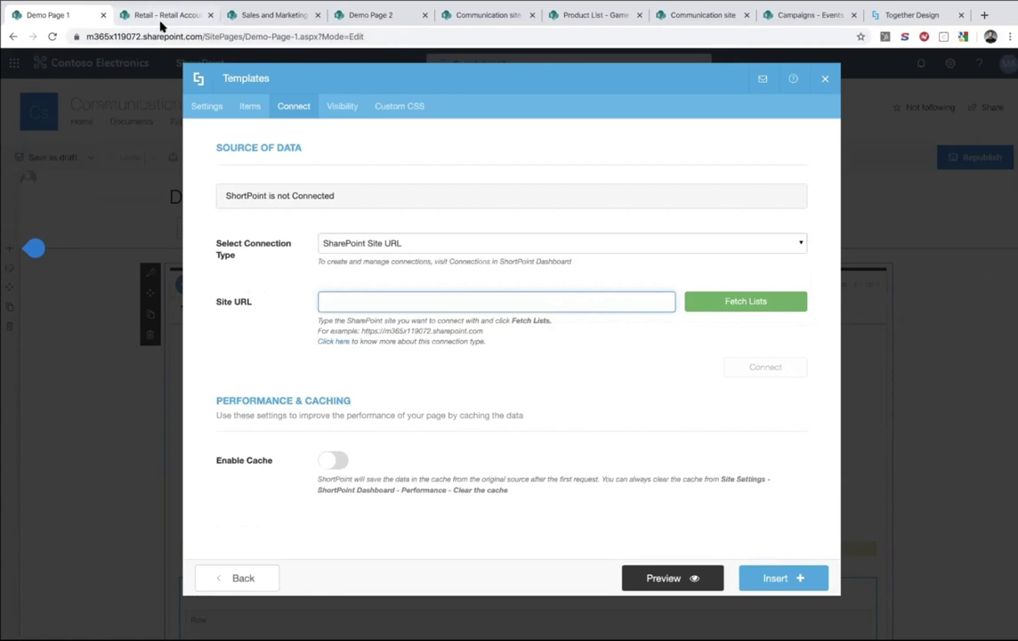
Copy the /sites/Retail/ part of the Retail Accounts list's web address
left_click(161, 18)
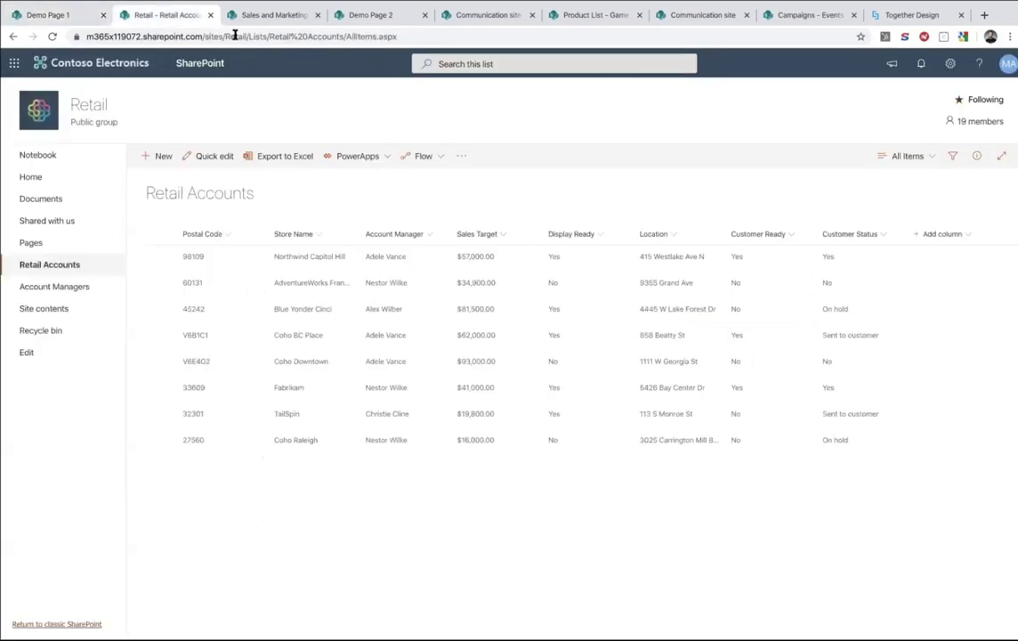
left_click(271, 36)
left_click(271, 37)
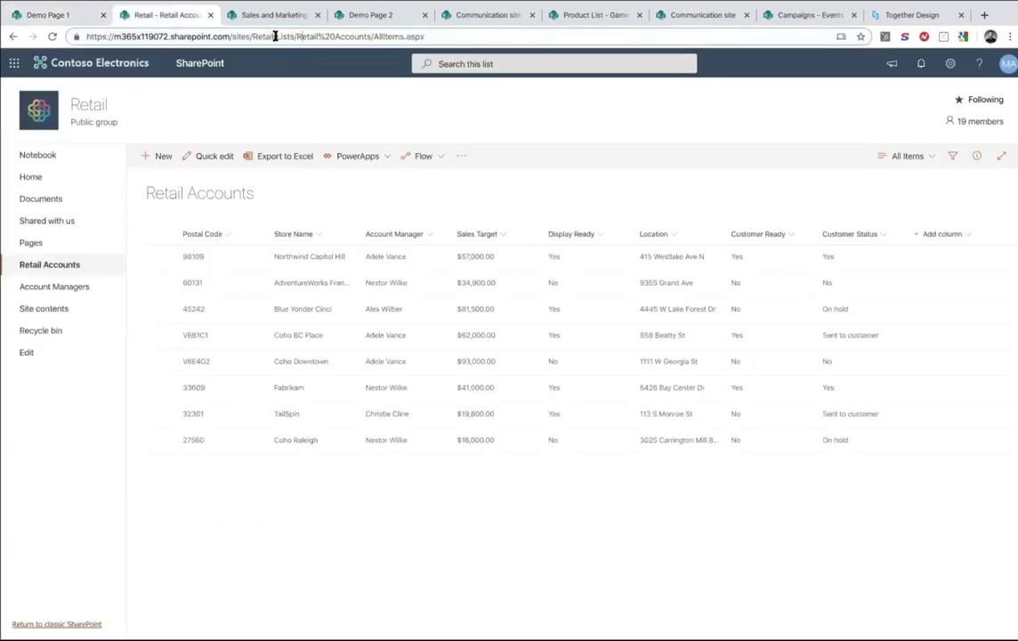
left_click_drag(275, 36, 80, 36)
key("ctrl+c")
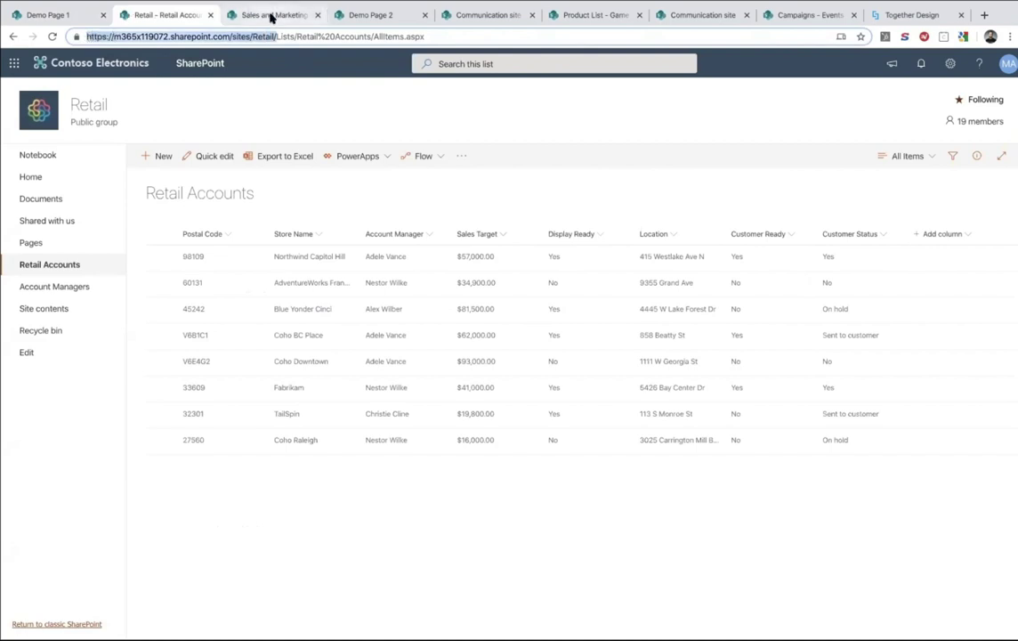
left_click(239, 15)
left_click(70, 17)
Paste the Retail site address into Site URL and fetch its lists
left_click(431, 299)
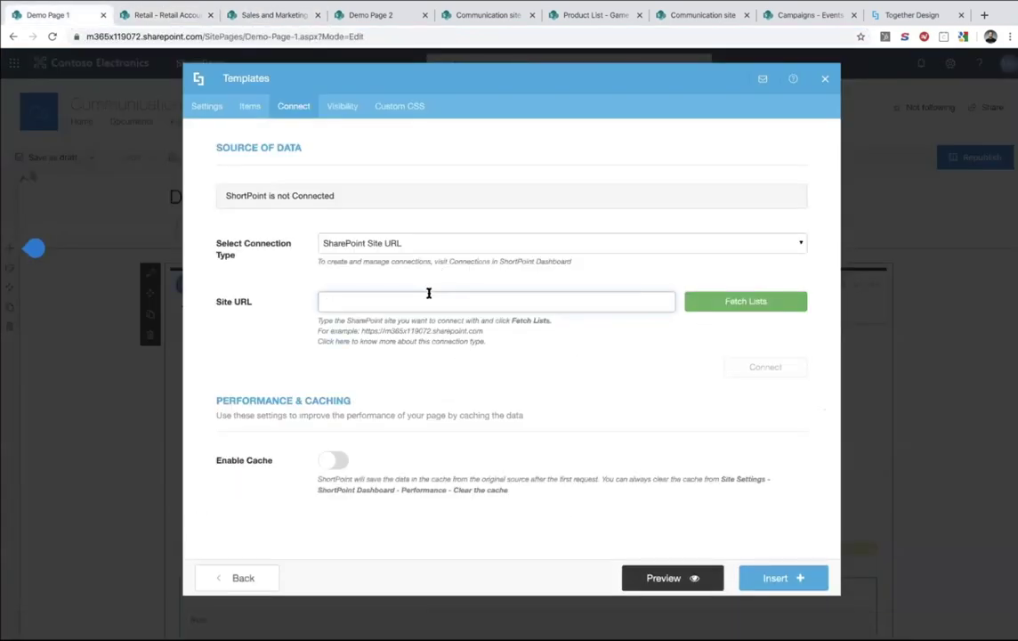
key("ctrl+v")
left_click(738, 303)
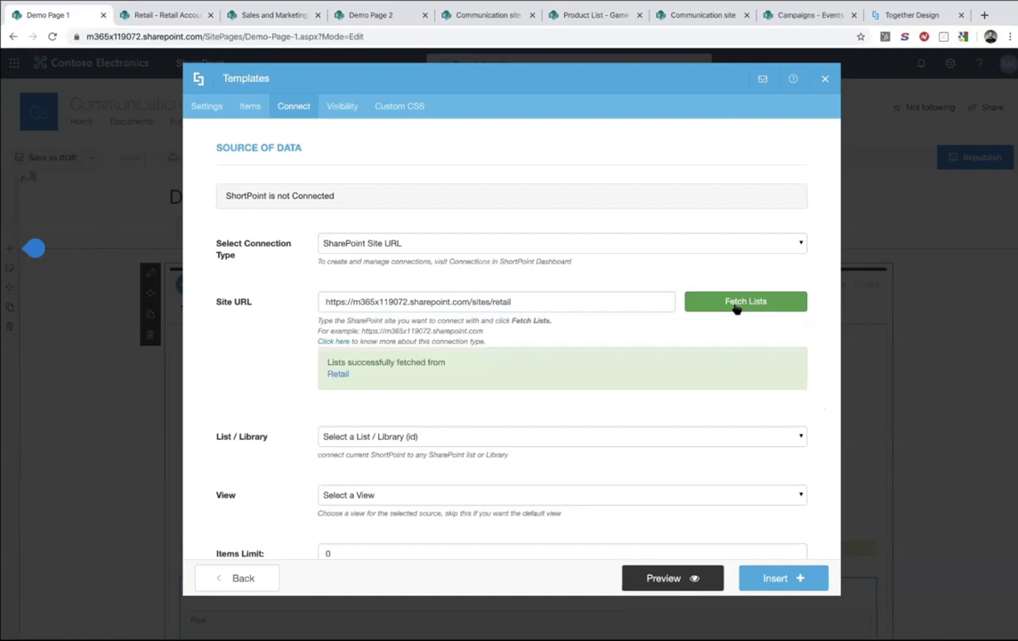
scroll(409, 383, "down", 2)
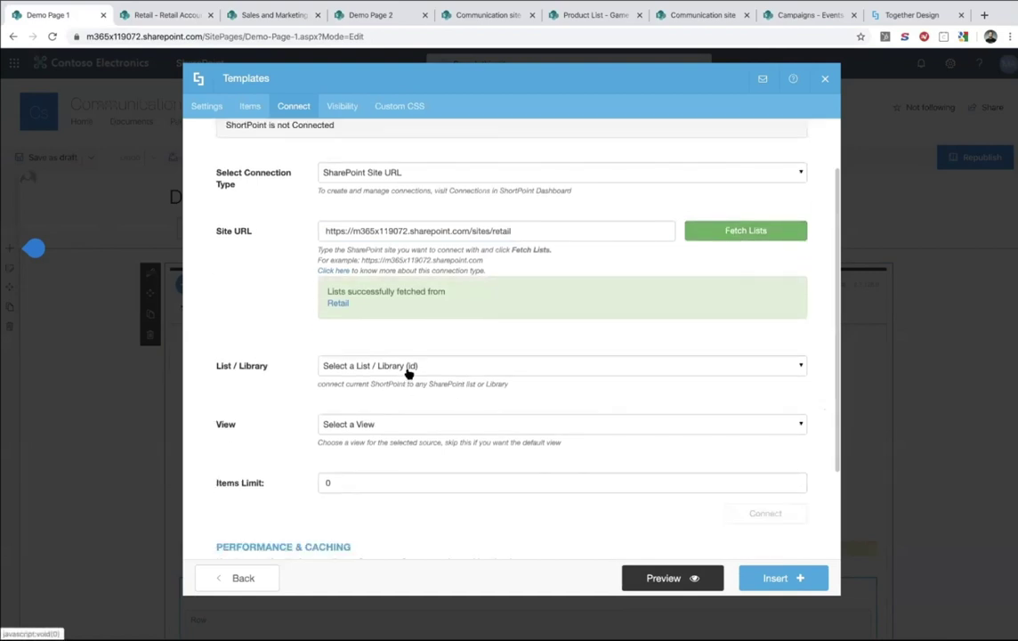
left_click(407, 366)
left_click(408, 368)
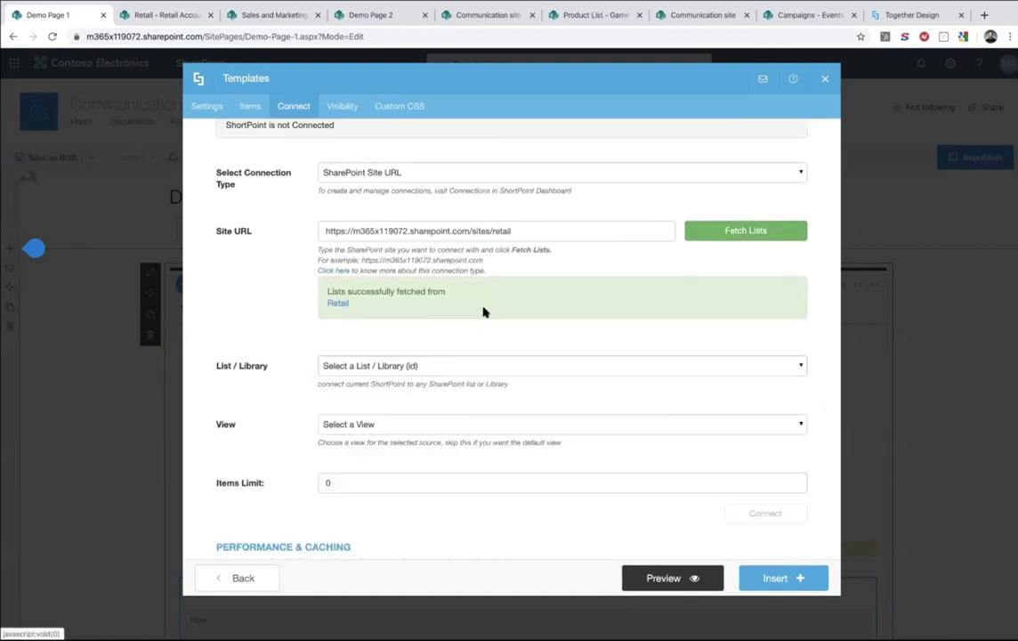
scroll(427, 245, "up", 2)
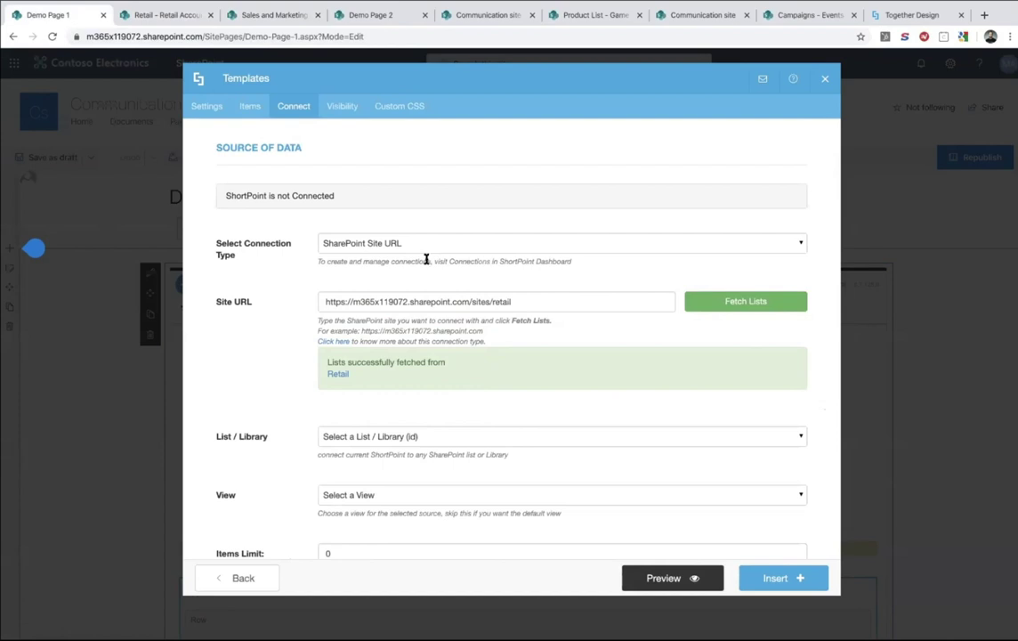
Pick Retail Accounts as the list with the All Items view and connect
triple_click(460, 302)
scroll(475, 367, "down", 1)
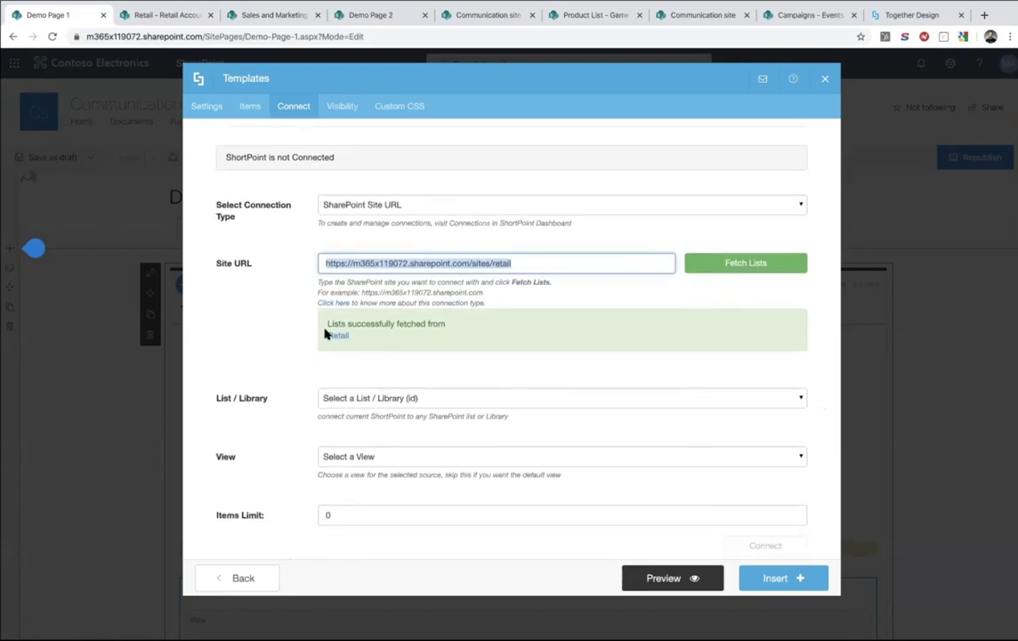
scroll(413, 389, "down", 4)
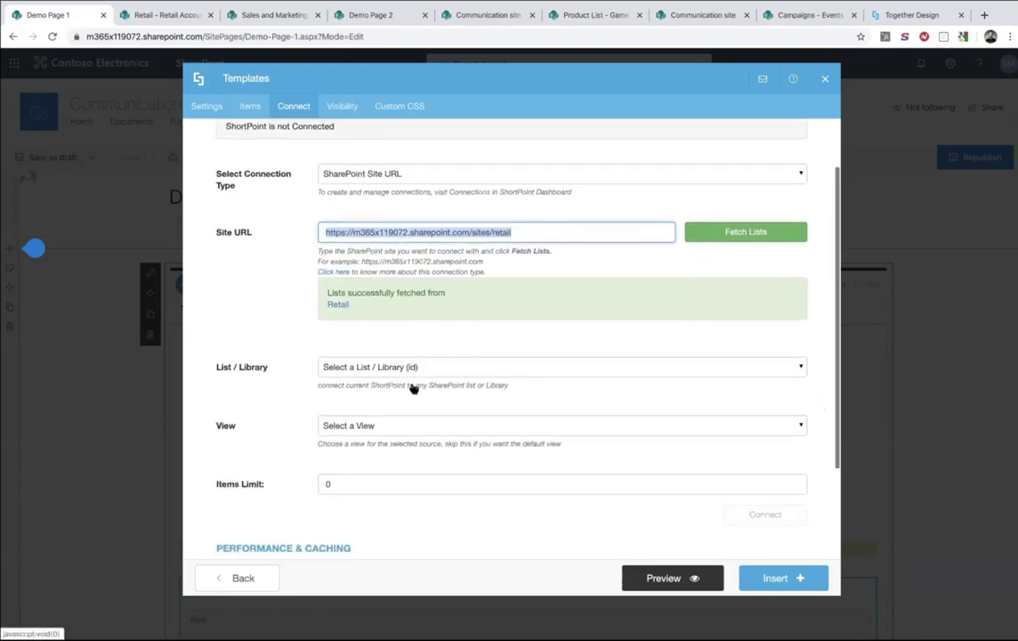
left_click(411, 259)
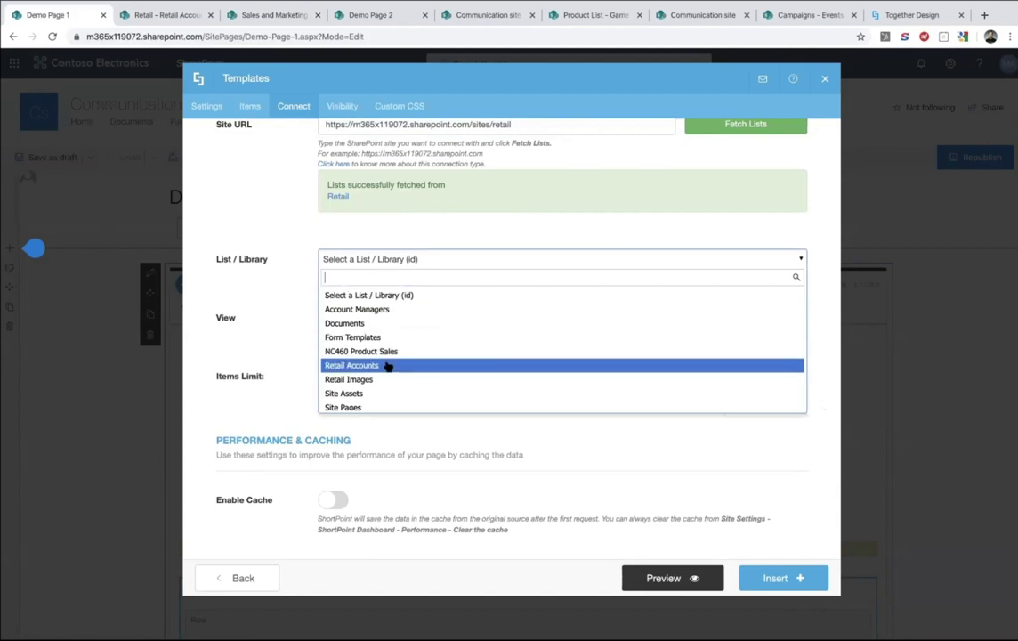
left_click(163, 23)
left_click(63, 16)
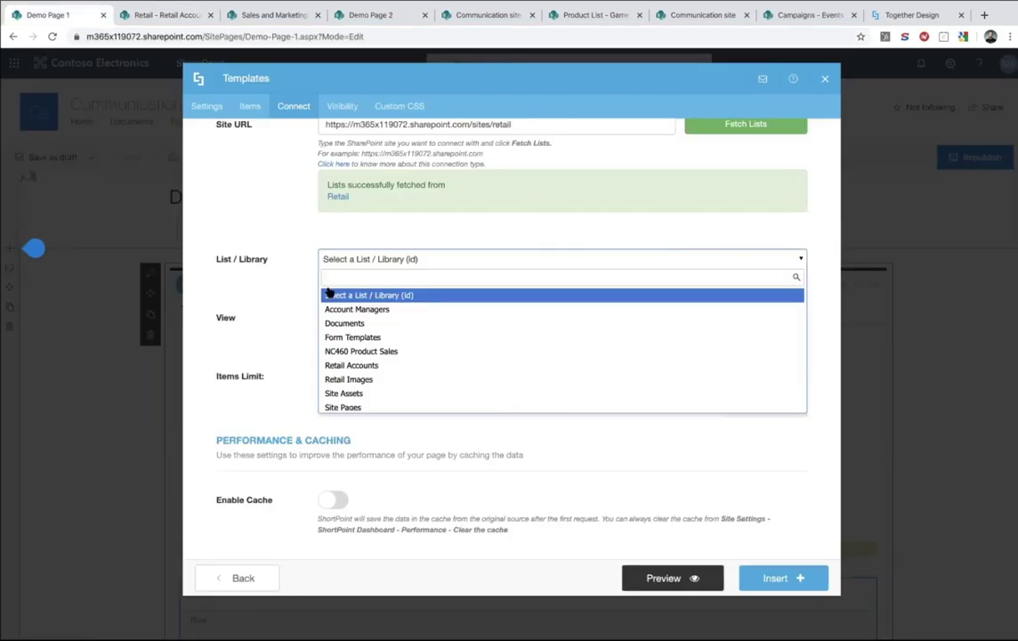
left_click(377, 366)
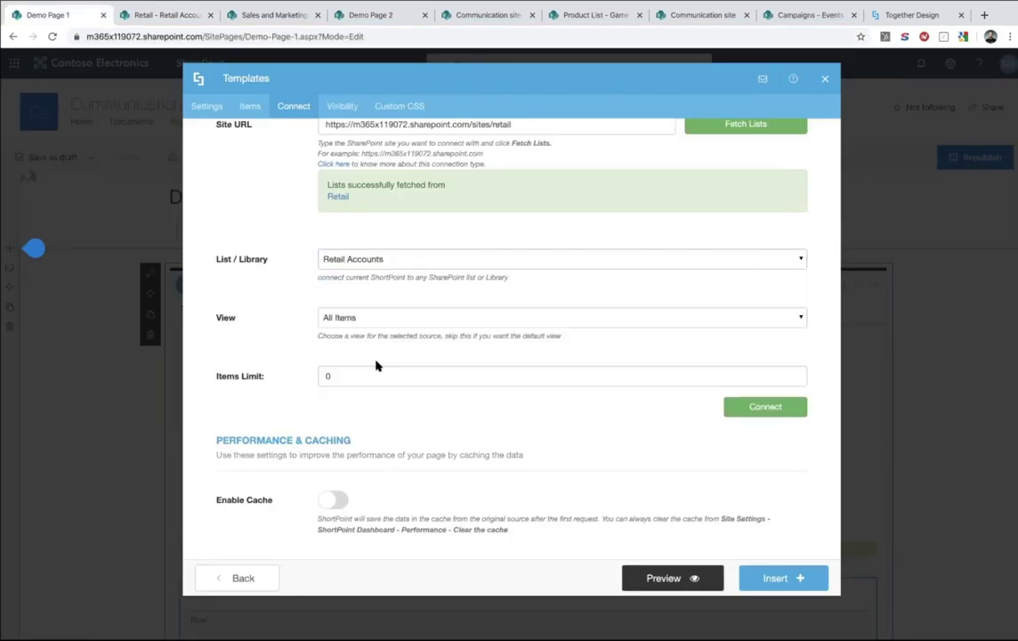
left_click(369, 321)
left_click(383, 364)
left_click(791, 408)
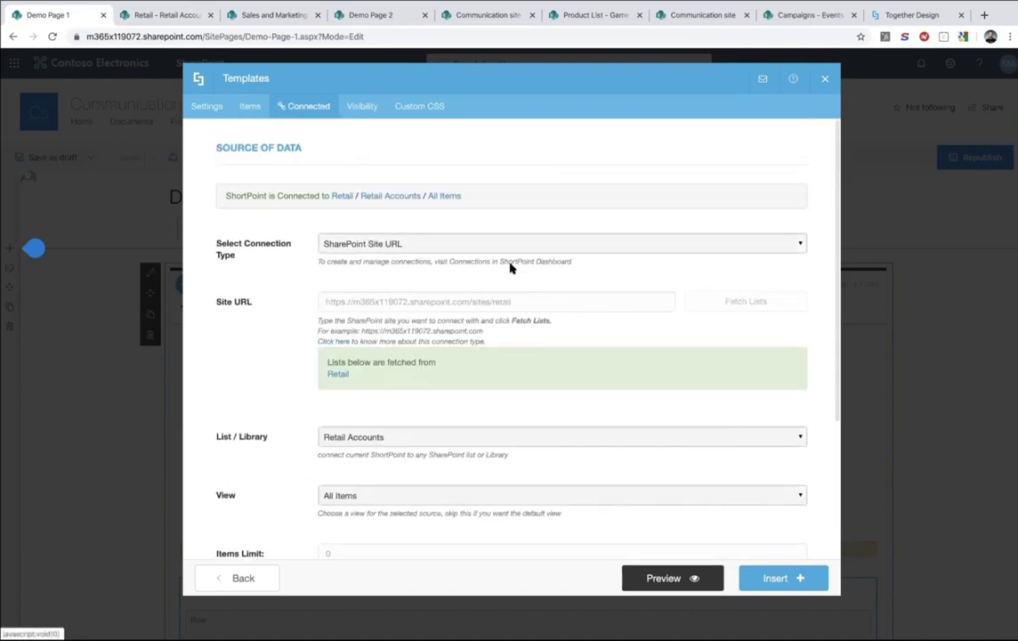
Review the connected All Items view in a separate tab, then go to the Items tab
left_click(445, 196)
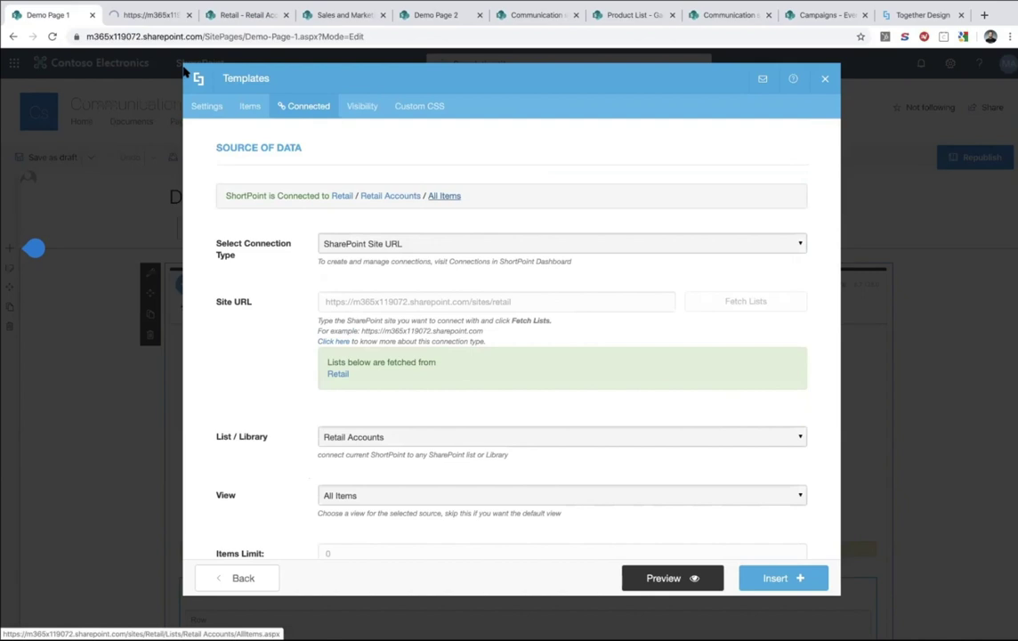
left_click(143, 16)
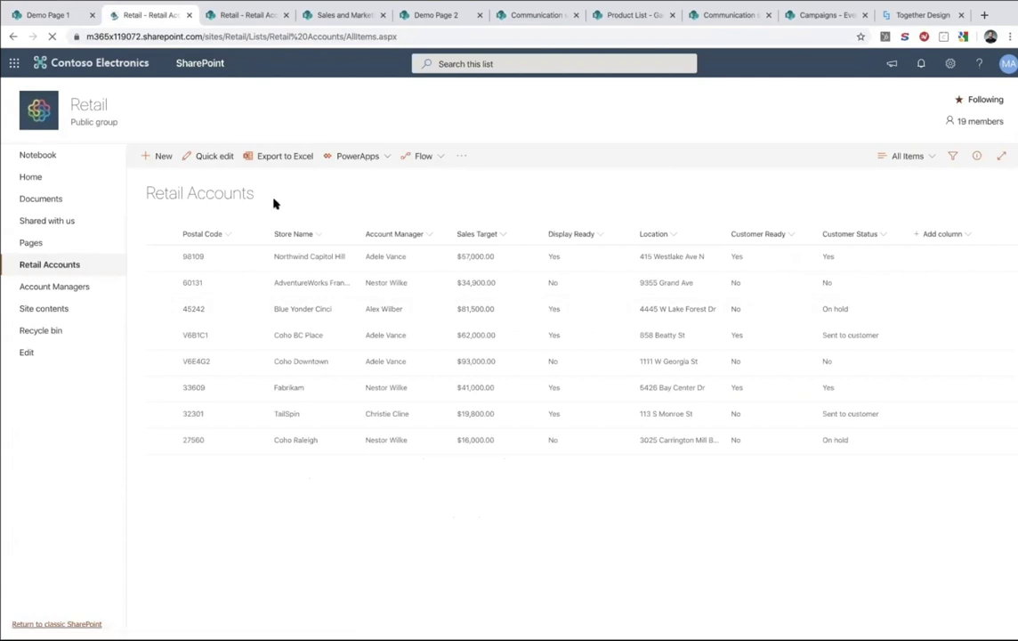
left_click(57, 15)
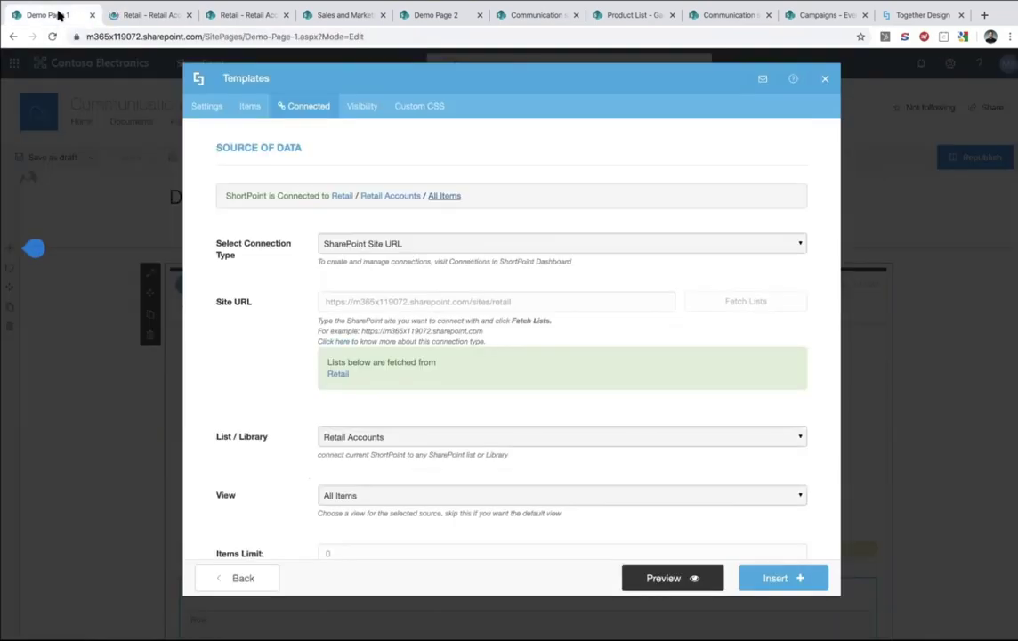
scroll(395, 399, "down", 5)
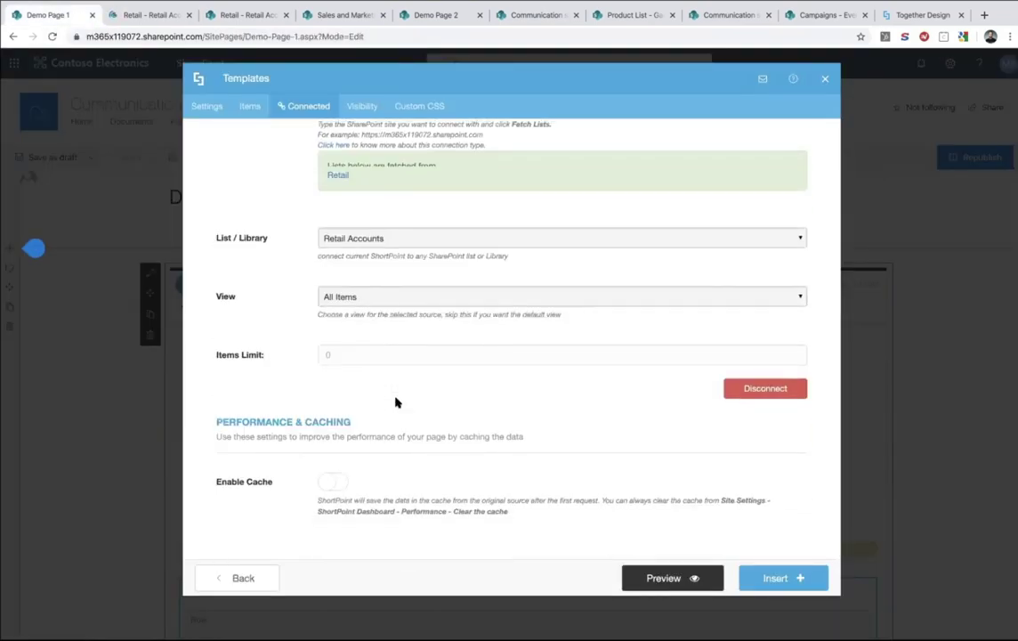
scroll(395, 402, "up", 5)
left_click(253, 110)
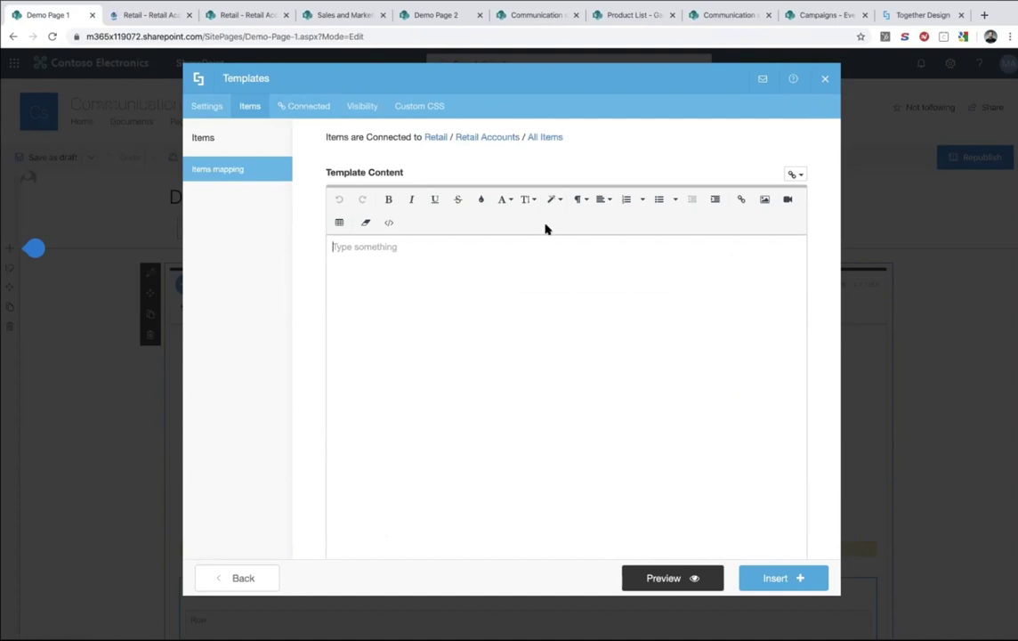
Build the text '#Account_x0020_Manager is the manager for #Store_x0020_Name store'
left_click(795, 175)
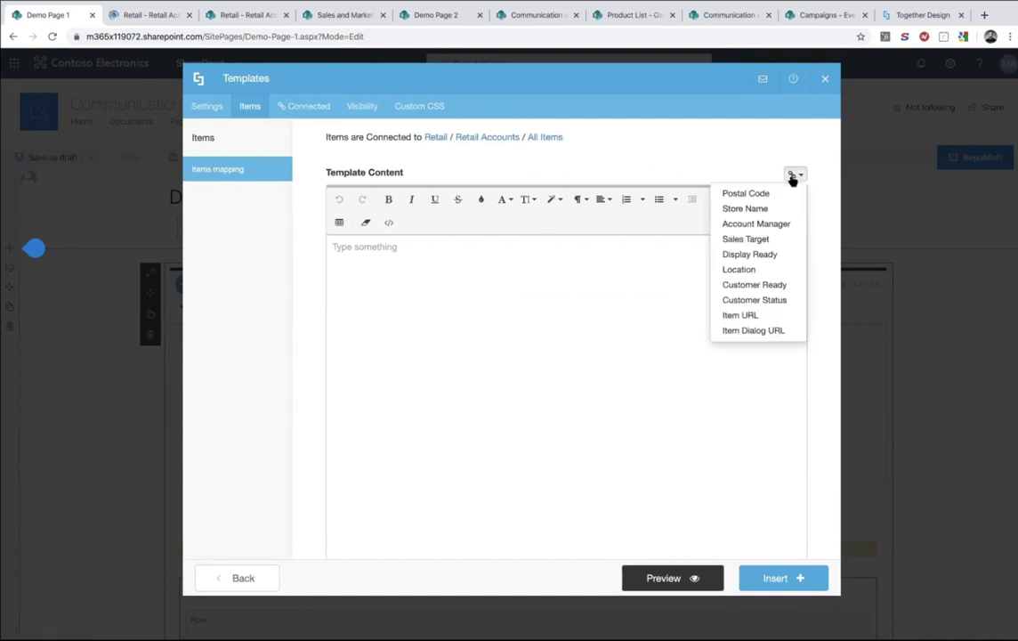
left_click(773, 225)
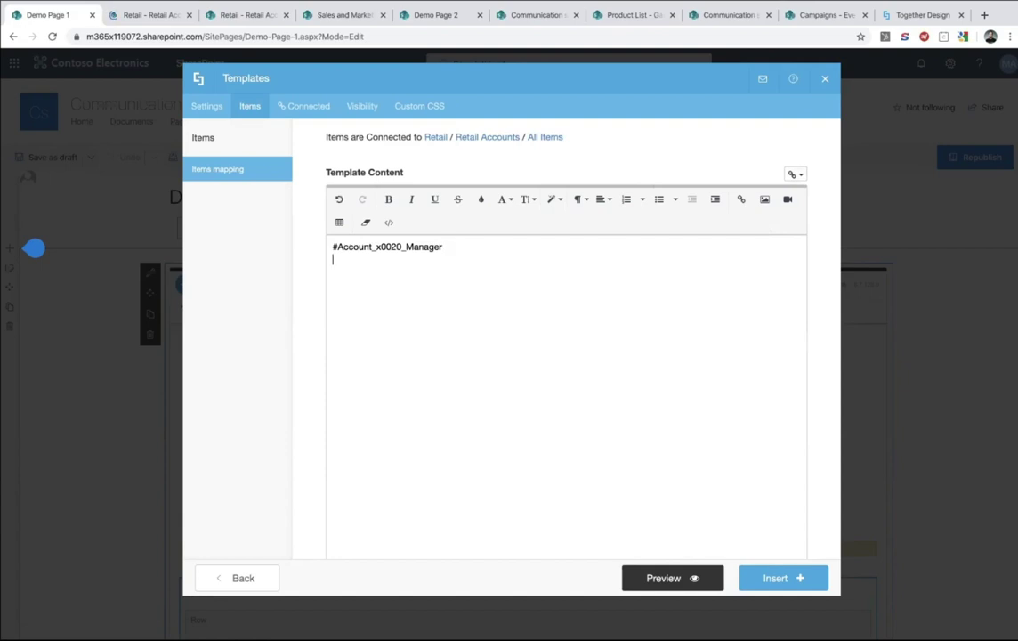
left_click(152, 18)
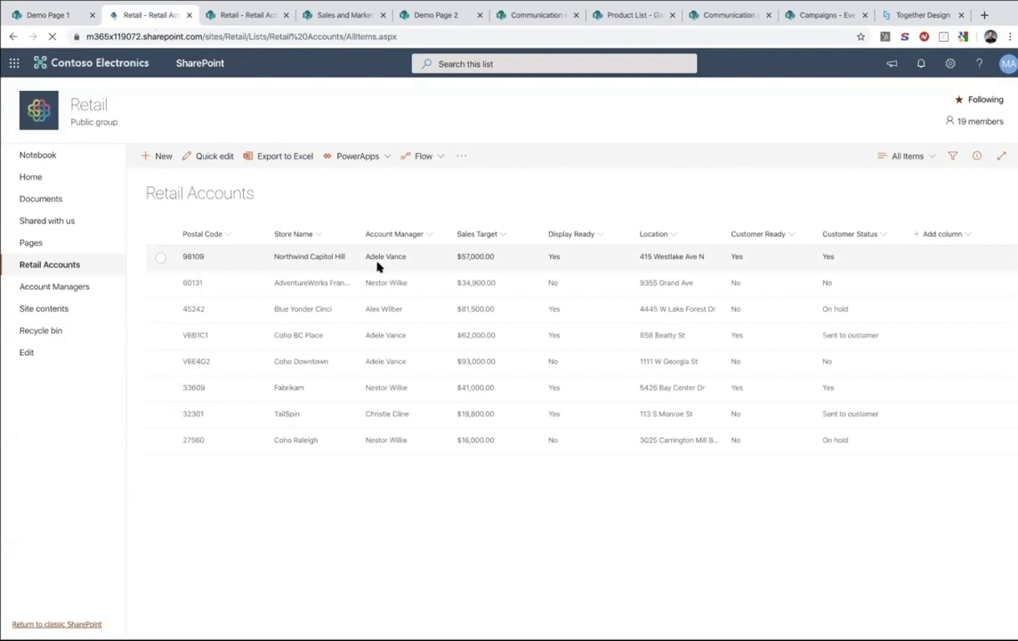
left_click(53, 15)
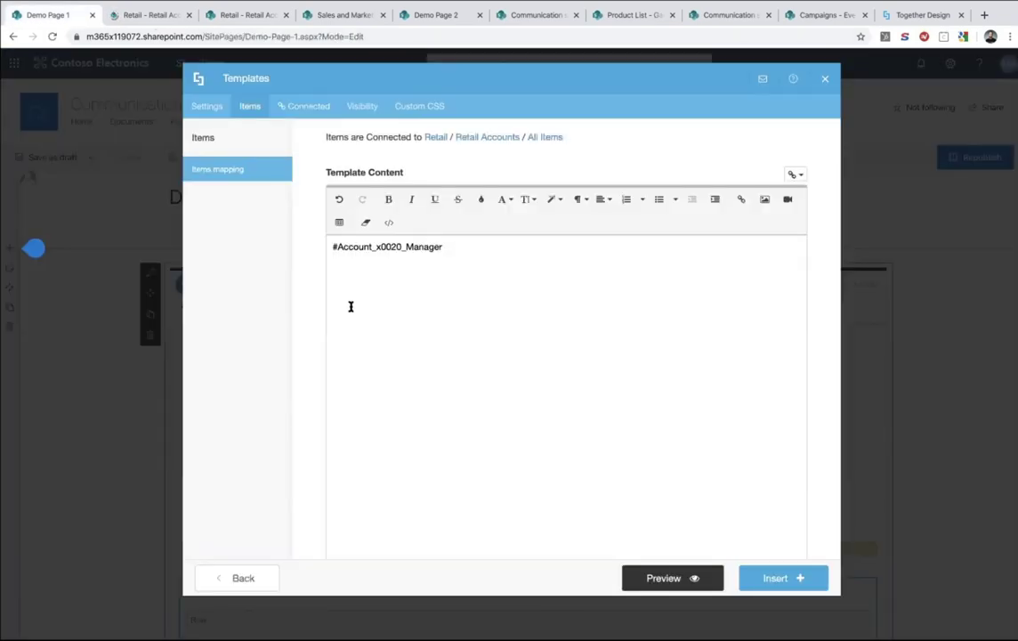
type("manager")
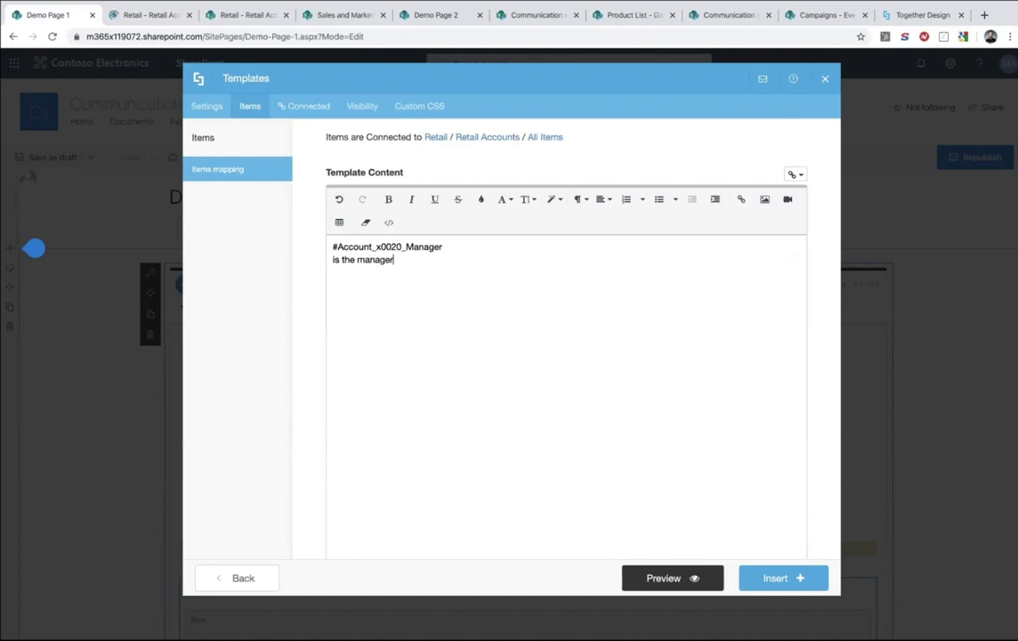
type(" for")
left_click(792, 175)
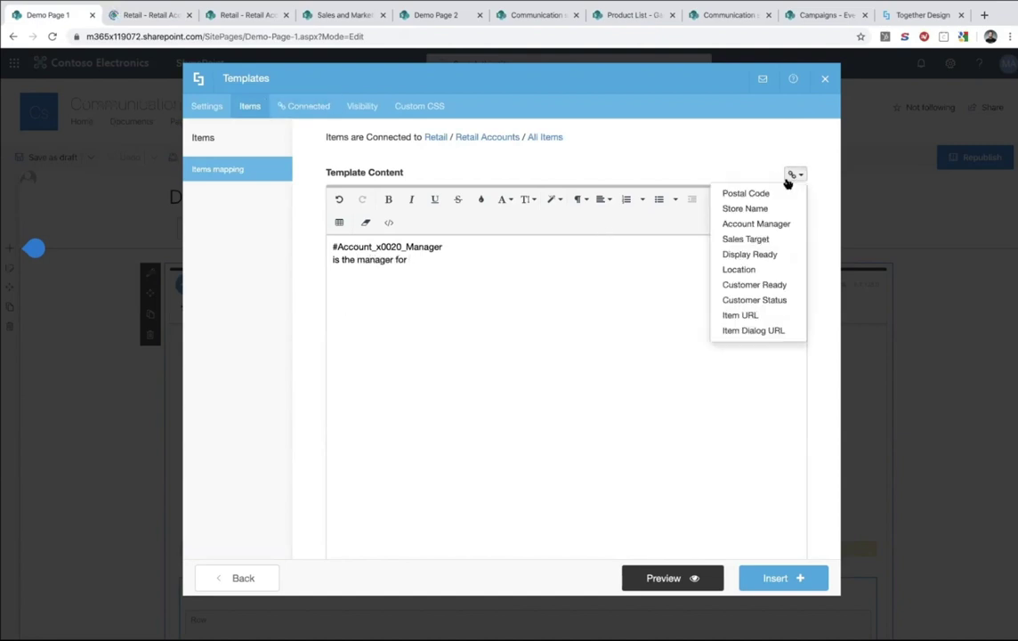
left_click(757, 208)
type("store")
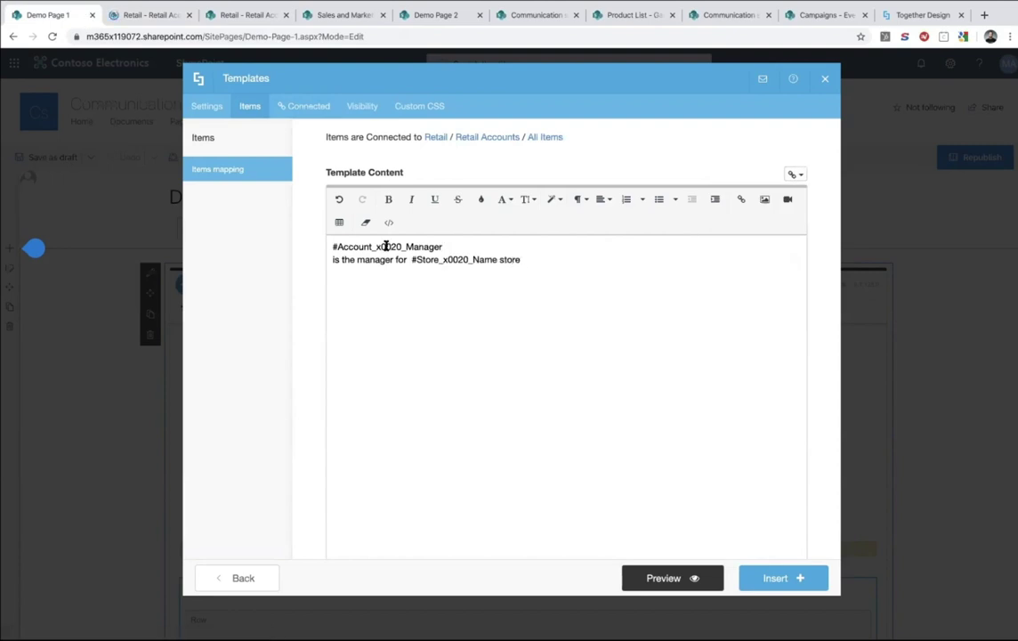
left_click_drag(443, 247, 320, 250)
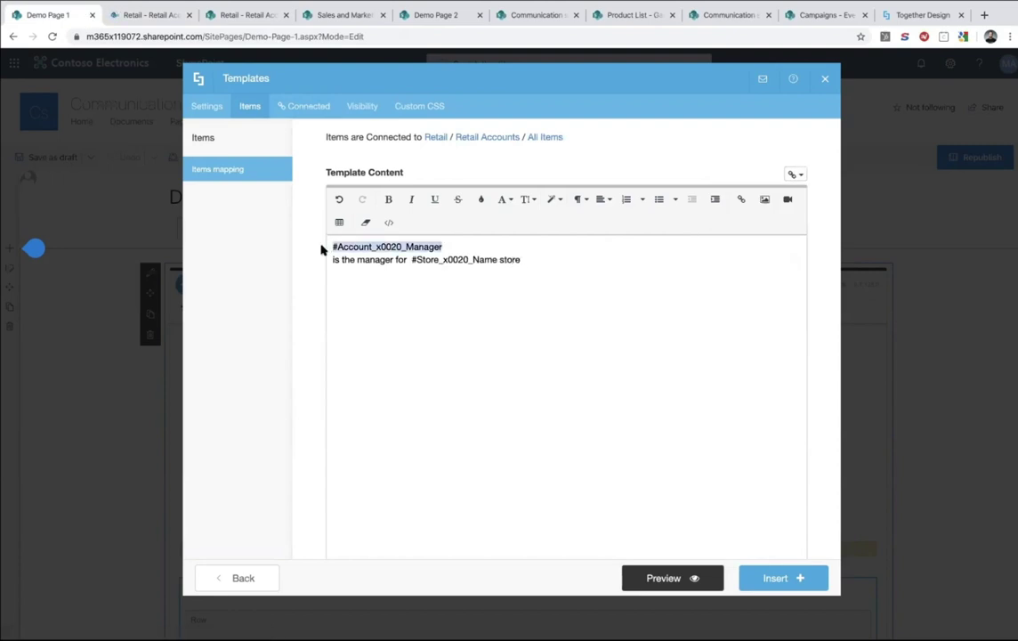
Format the #Account_x0020_Manager line as Heading 1
left_click(528, 200)
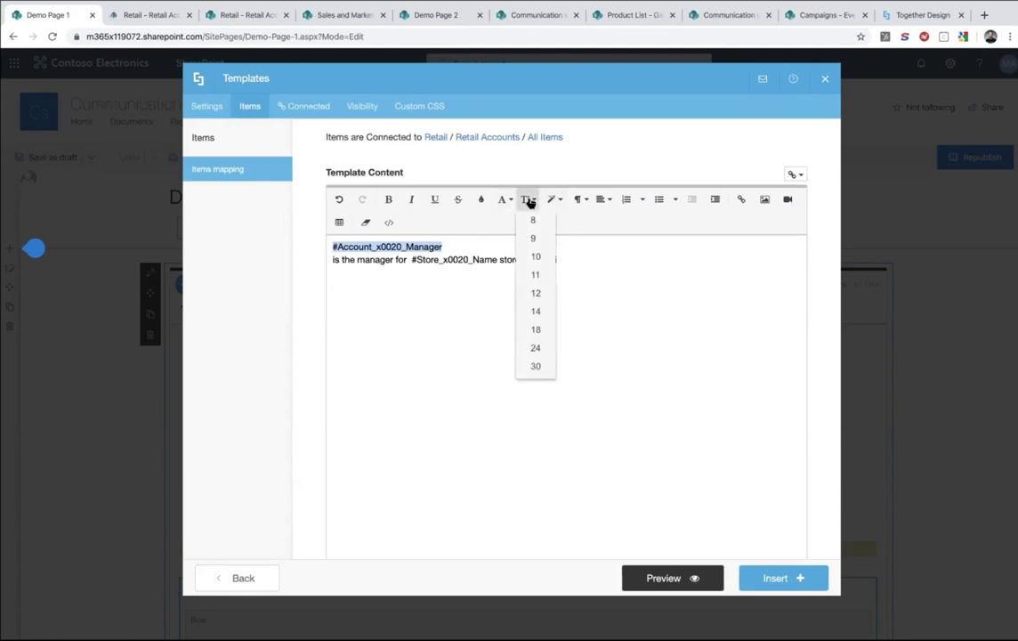
left_click(551, 199)
left_click(552, 200)
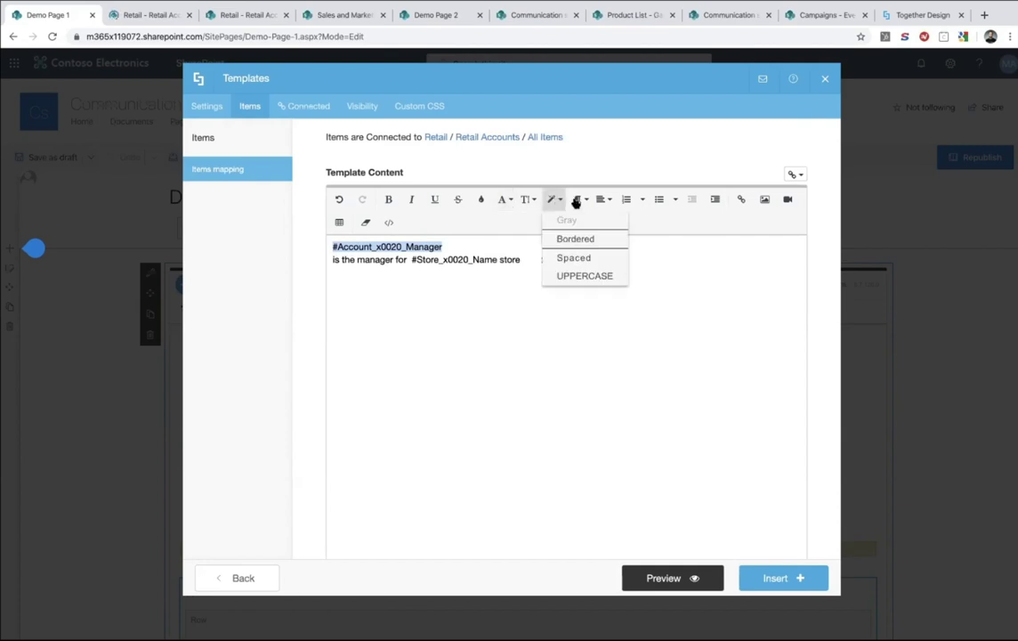
left_click(577, 199)
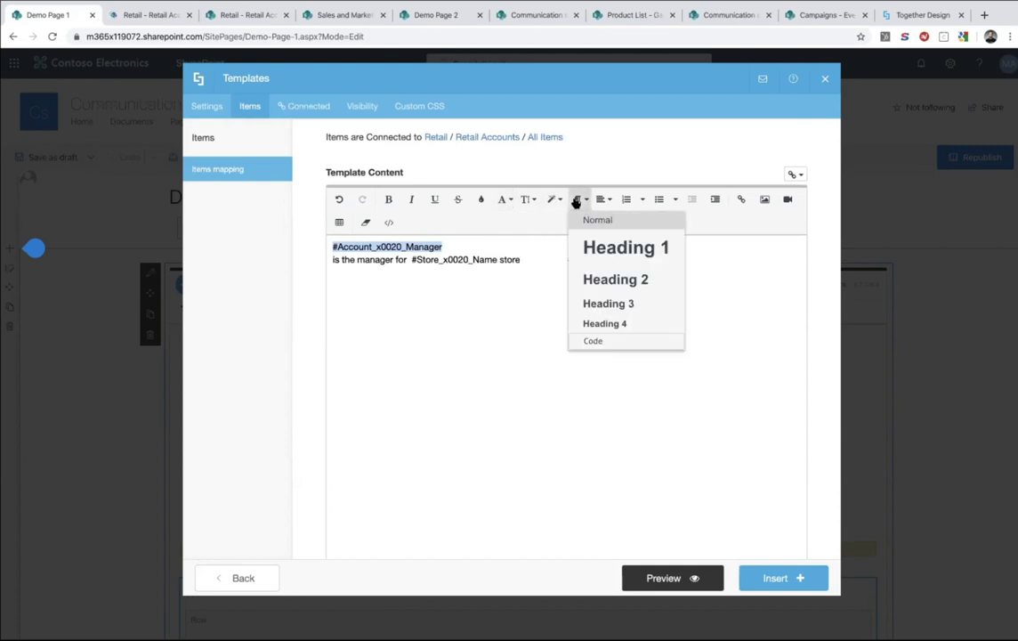
left_click(622, 249)
Capitalise the body line's first letter to 'I' and bold the #Store_x0020_Name field
left_click(352, 288)
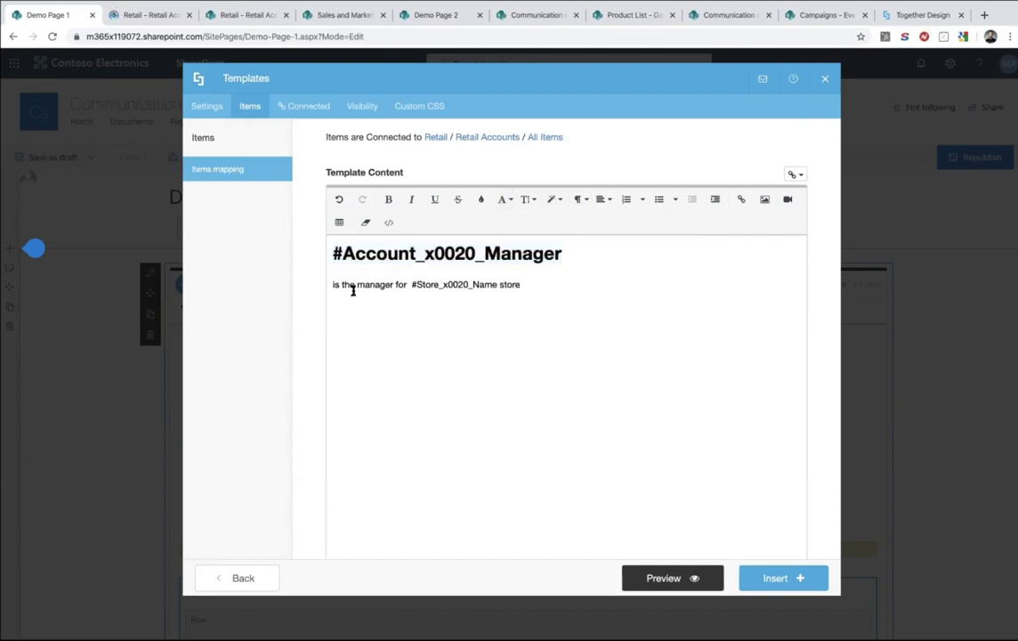
type("I")
left_click(522, 285)
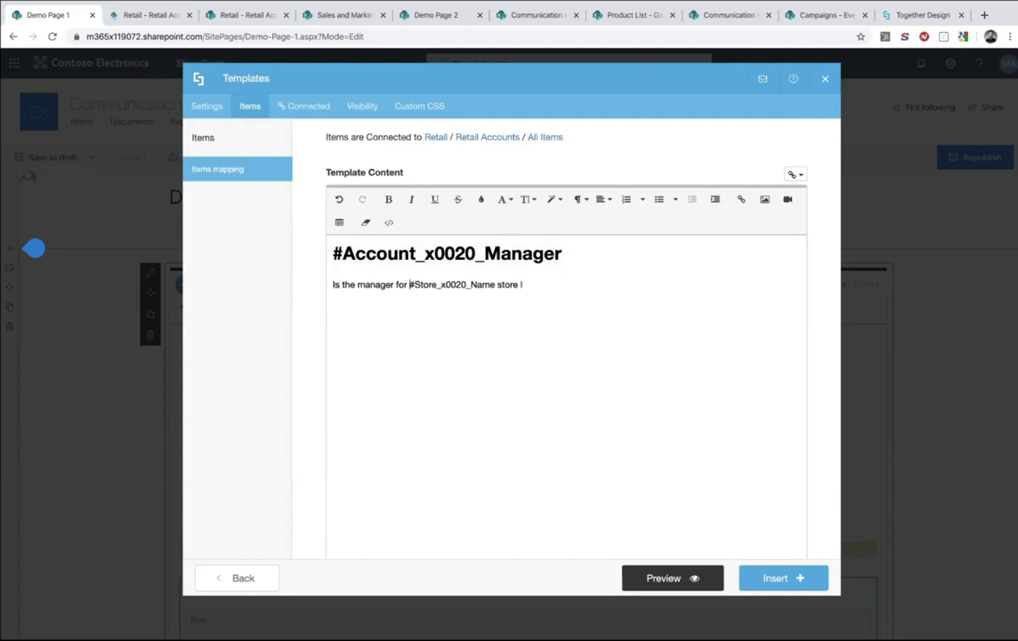
double_click(494, 285)
key("ctrl+b")
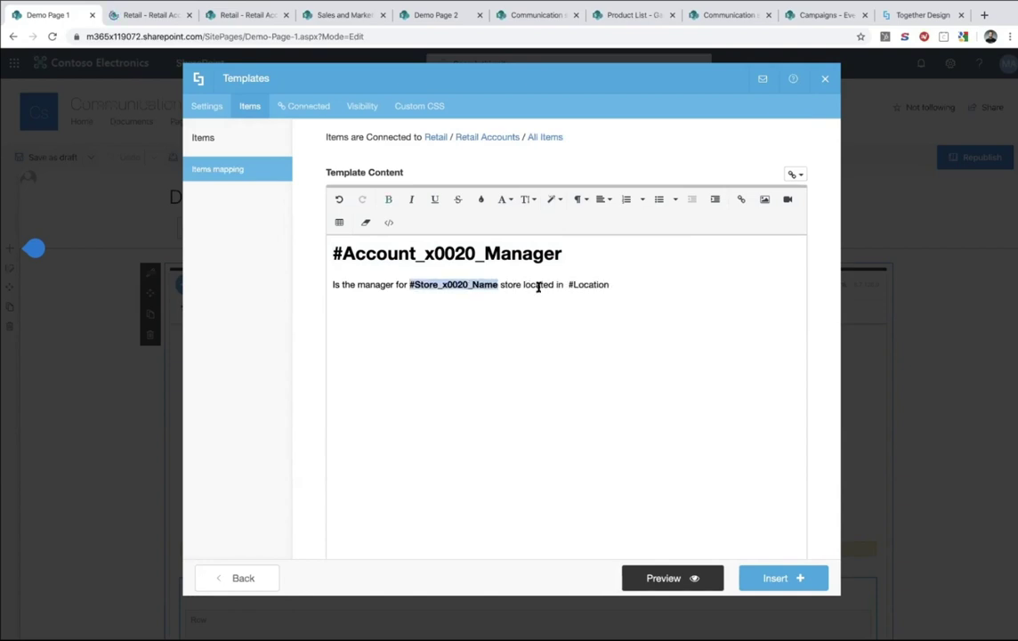
Add 'The sales target is: #Sales_x0020_Target' on its own new line
key("ctrl+Tab")
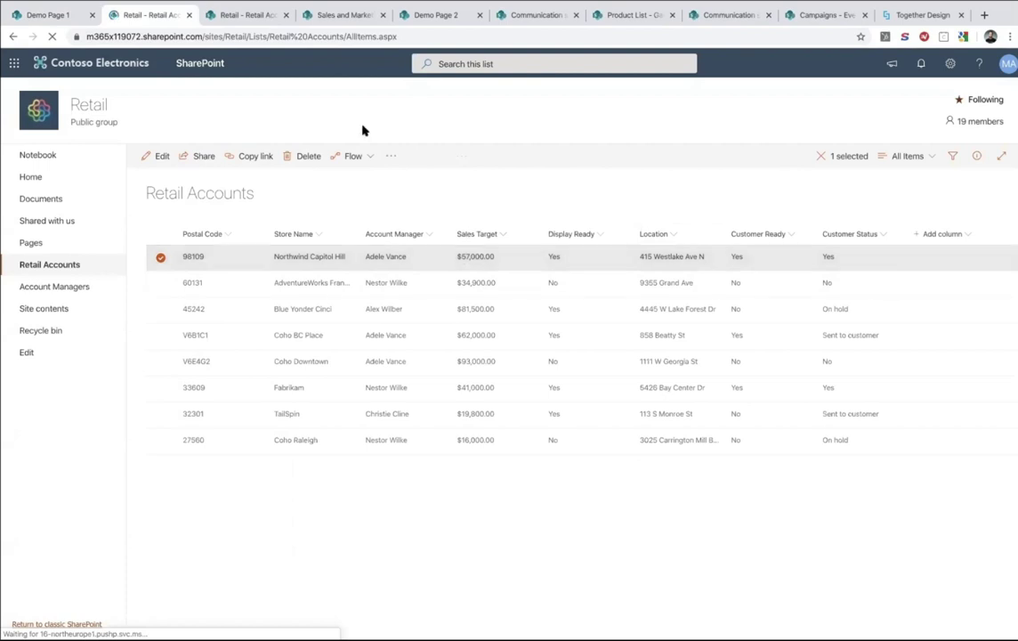
left_click(41, 16)
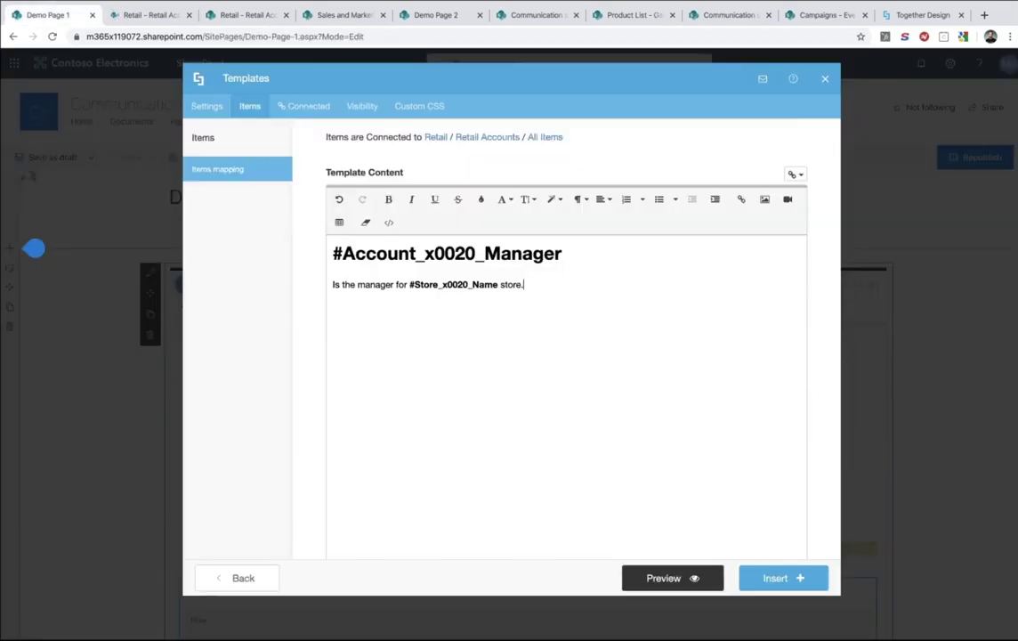
type("The sales target is:")
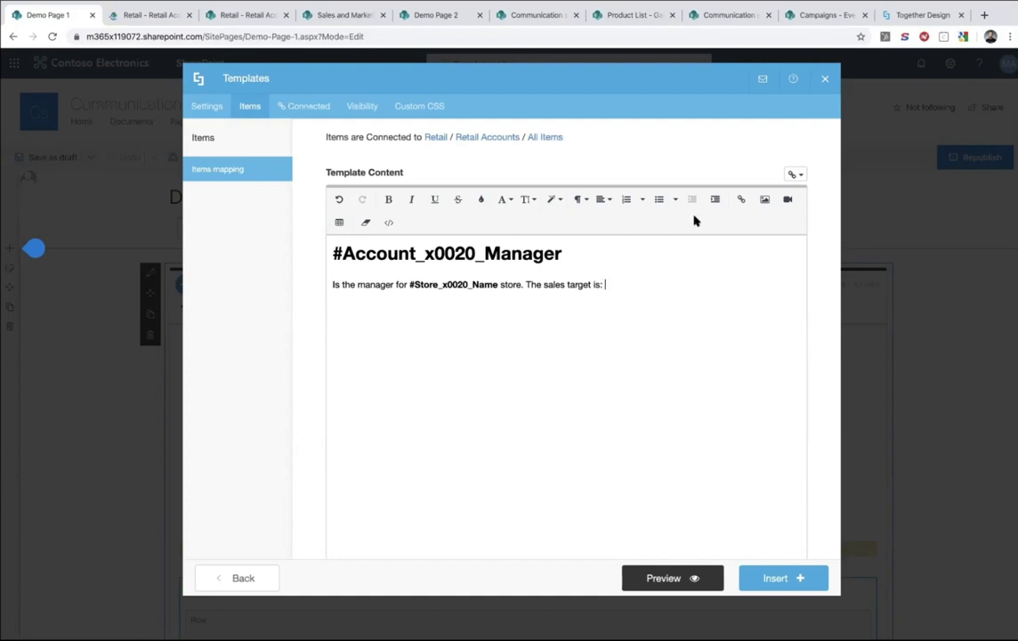
left_click(795, 175)
left_click(771, 240)
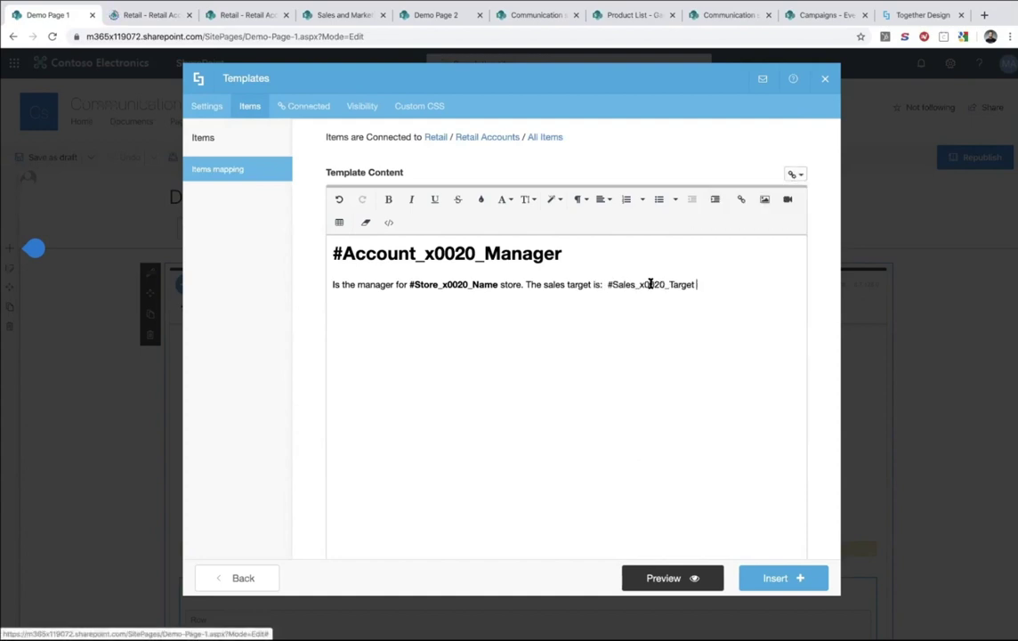
left_click(607, 285)
key("BackSpace")
left_click(529, 285, "shift")
left_click(528, 285)
key("BackSpace")
key("Return")
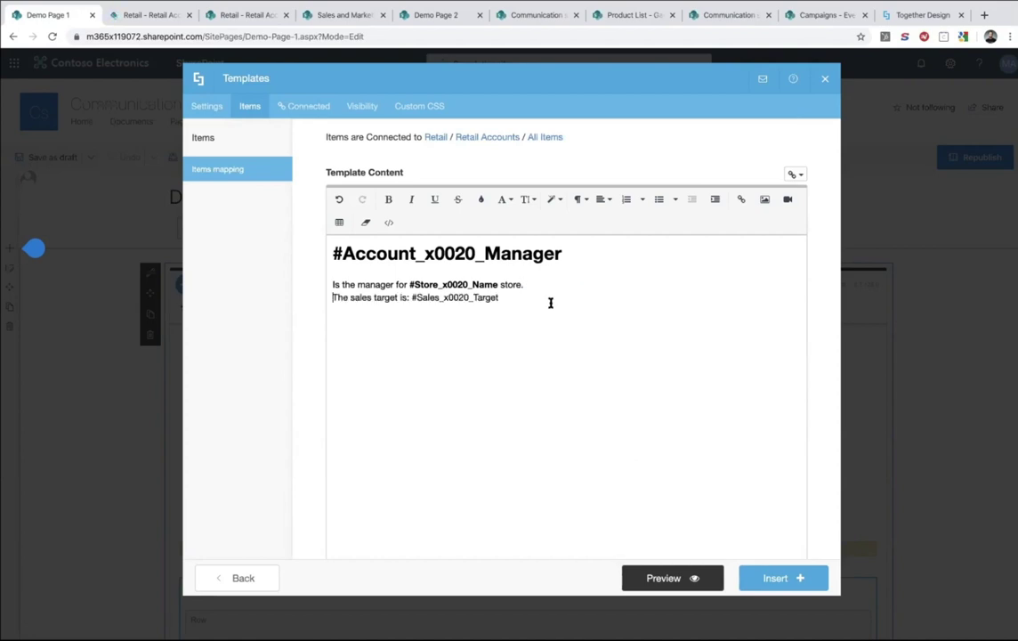
Colour the sales target line blue
left_click_drag(534, 298, 312, 298)
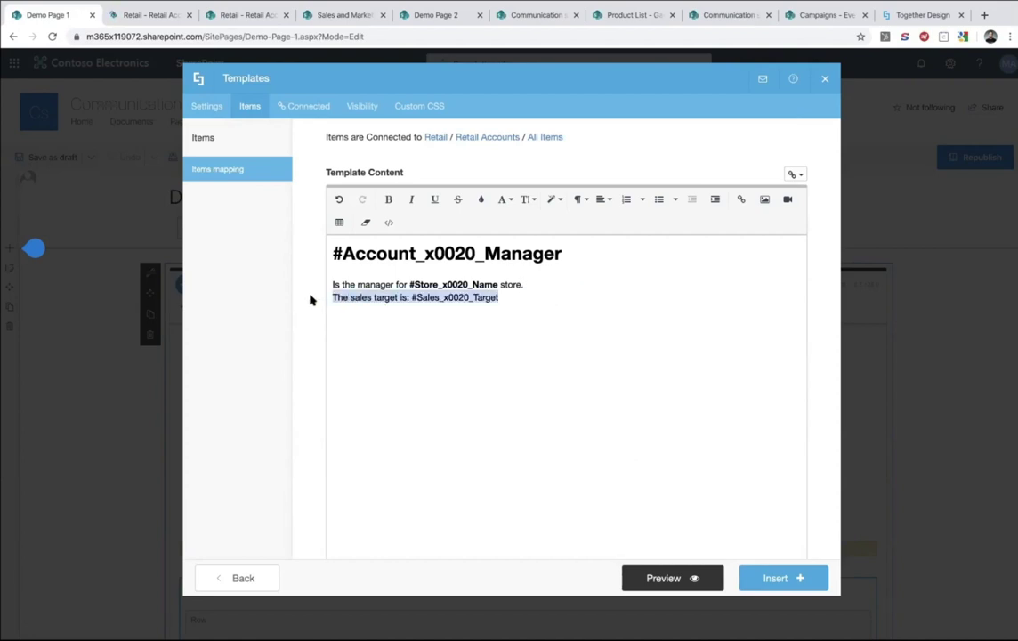
left_click(480, 199)
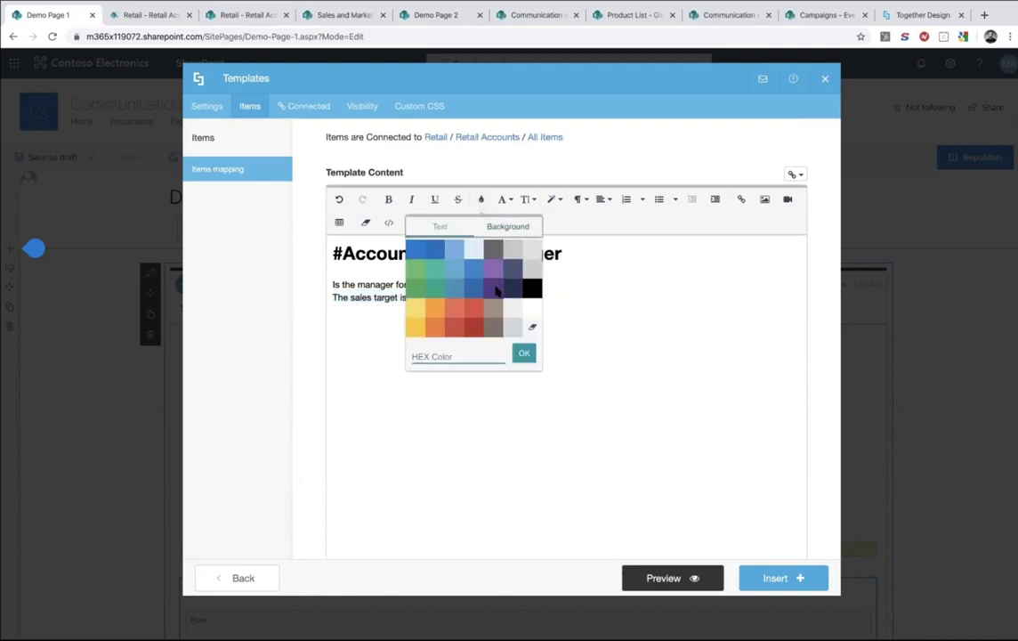
left_click(432, 266)
left_click(504, 299)
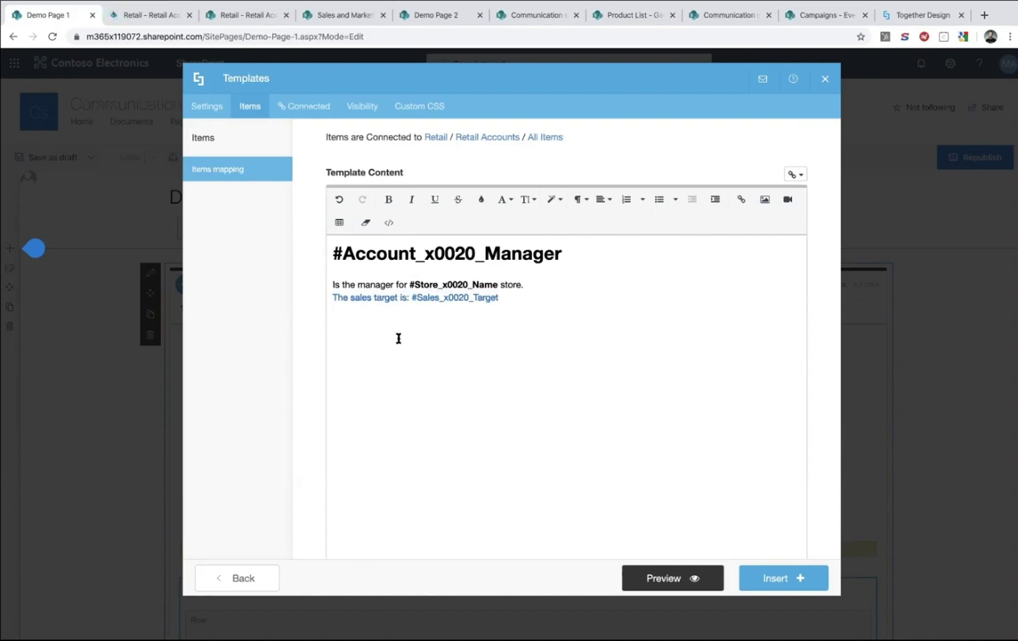
Preview each Retail Accounts item's manager, store and sales target, then return to editing
left_click(685, 578)
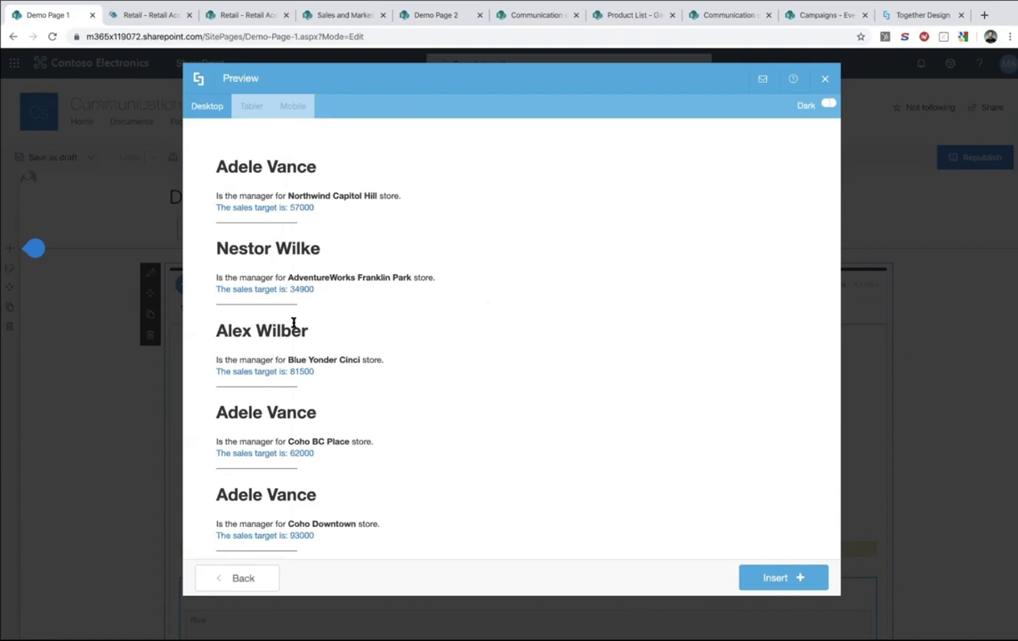
scroll(293, 323, "down", 3)
scroll(293, 323, "up", 3)
left_click(242, 578)
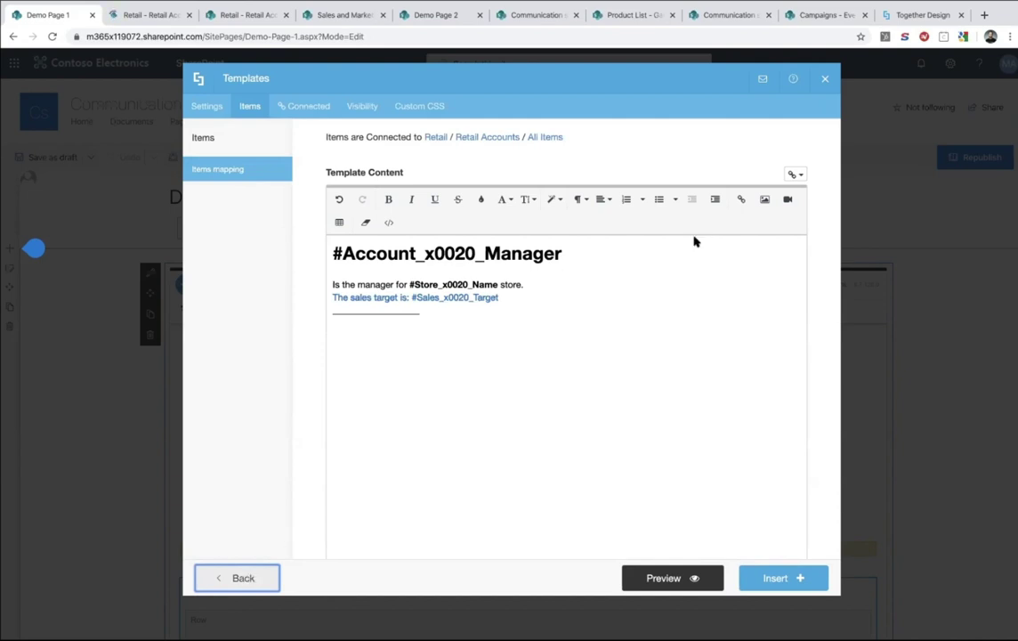
left_click(502, 303)
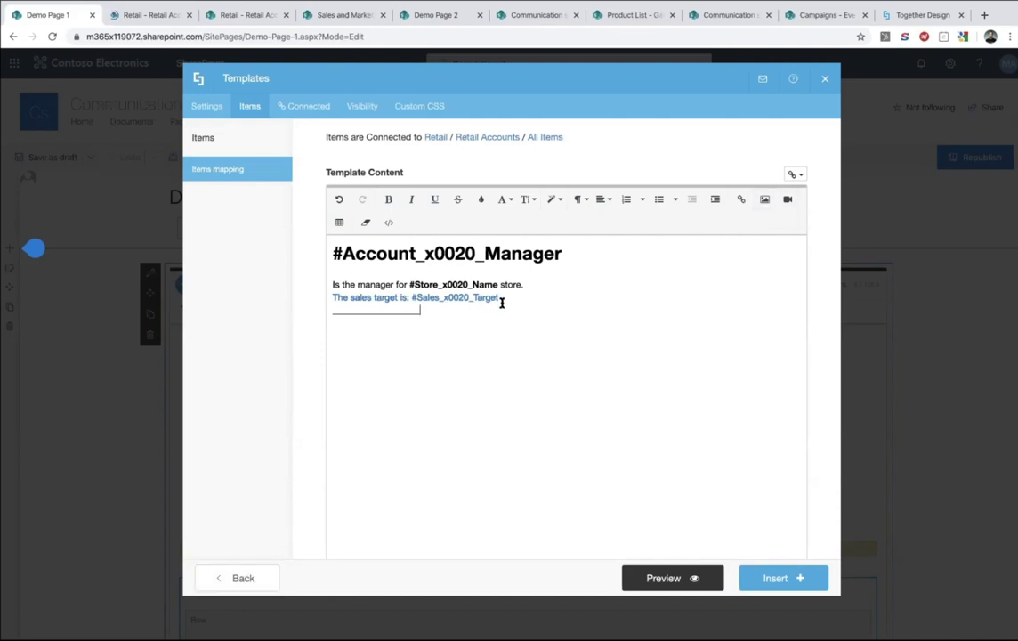
key("Return")
key("Return")
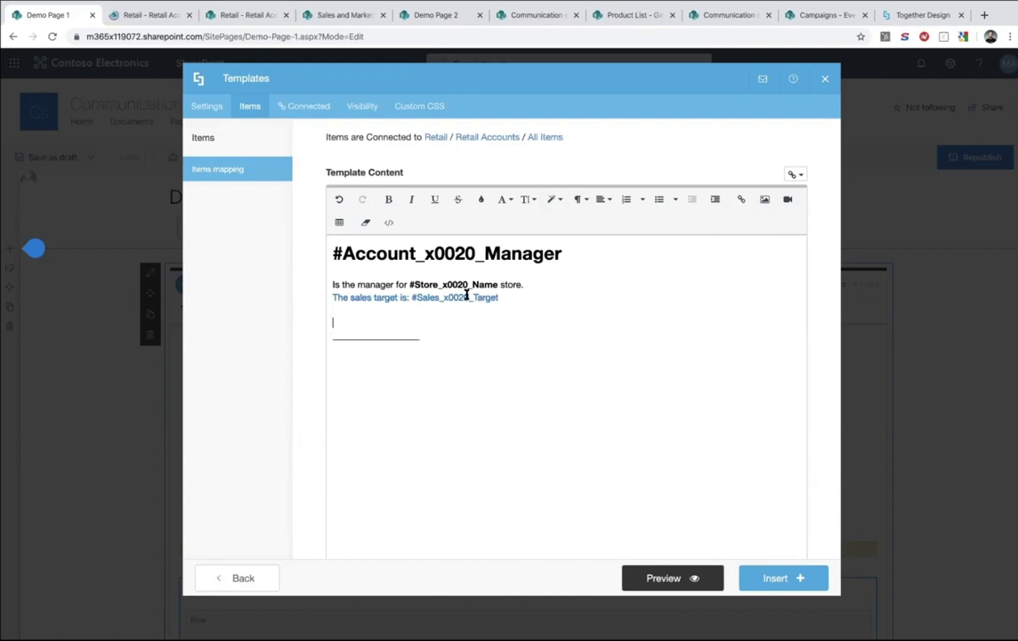
left_click(764, 200)
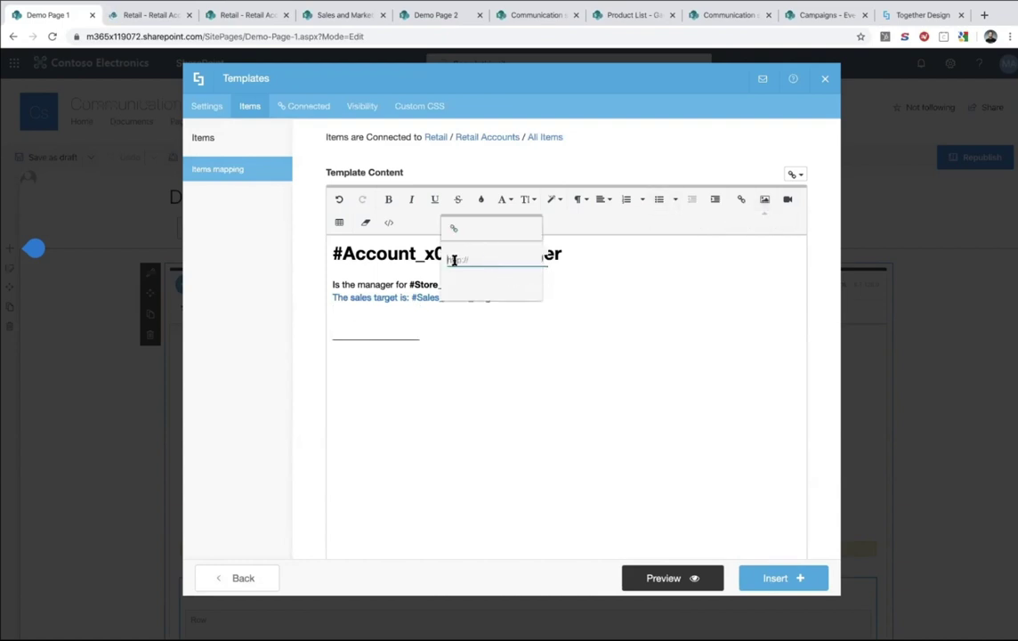
left_click(373, 305)
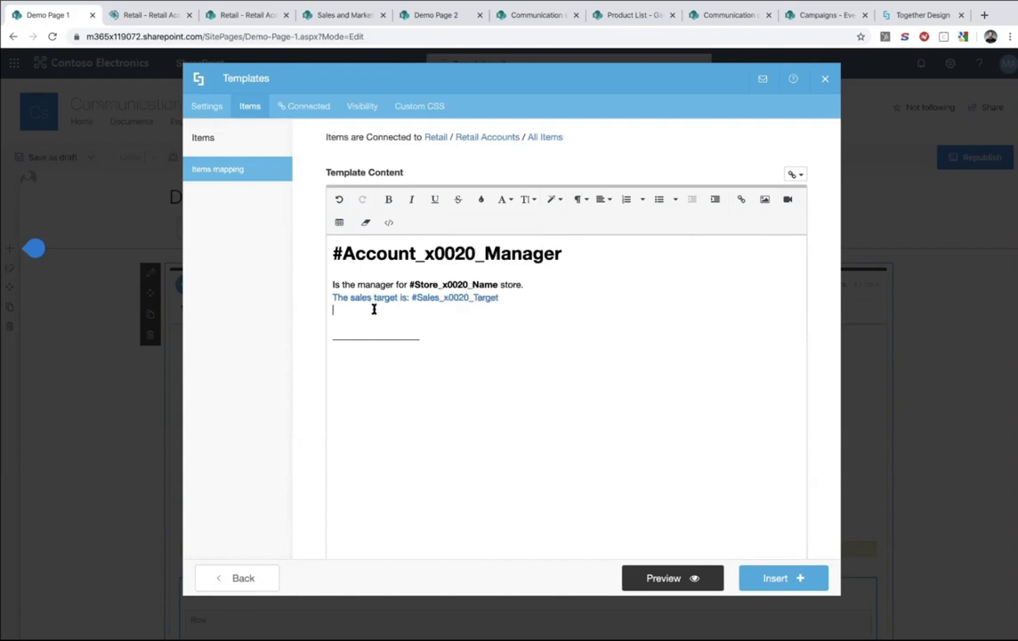
left_click(797, 174)
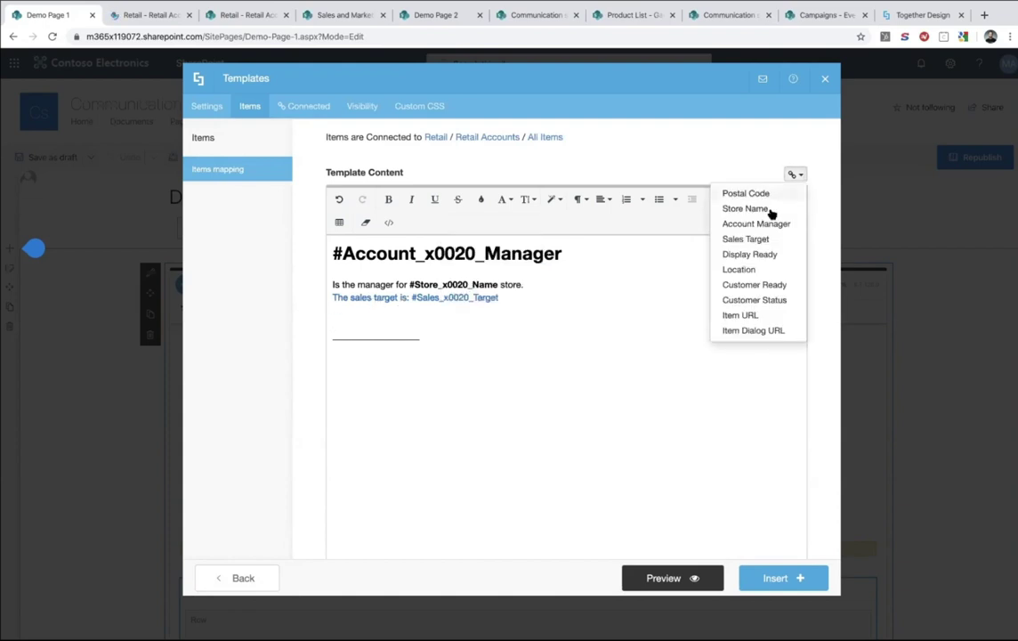
left_click(756, 315)
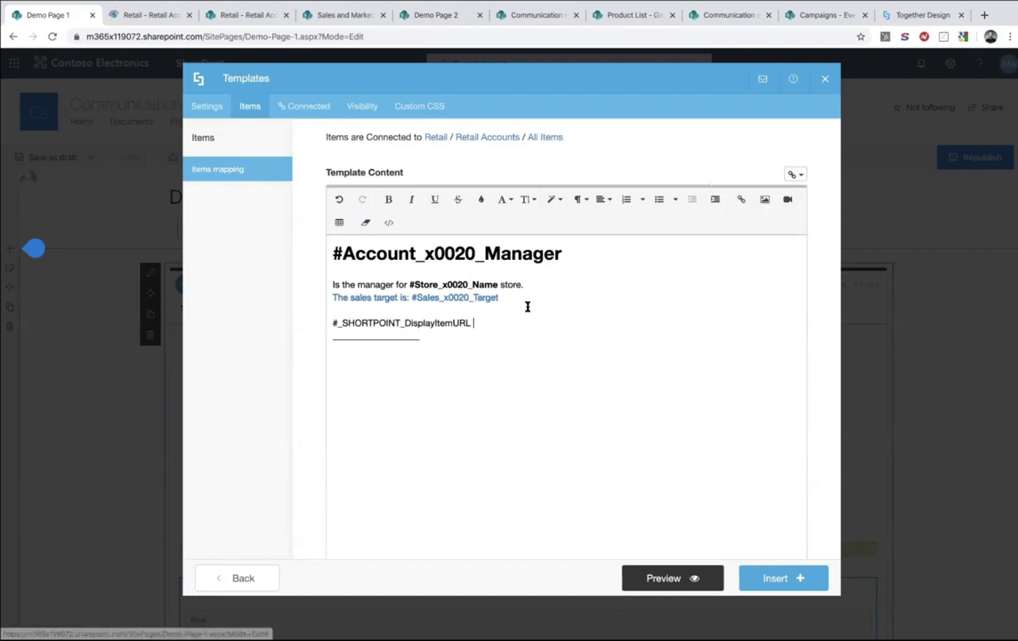
left_click_drag(474, 323, 327, 320)
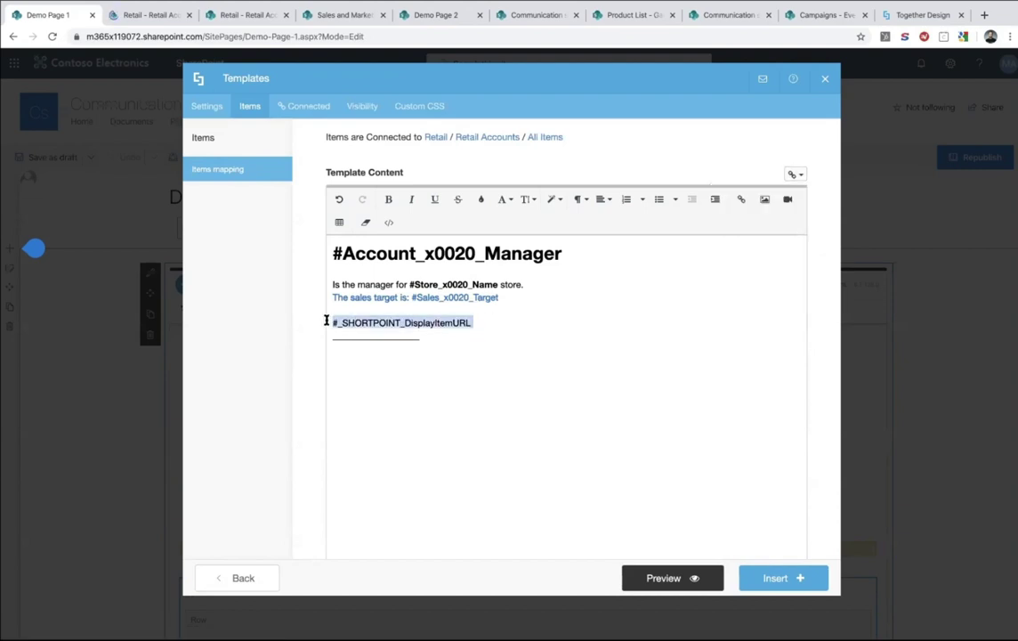
key("super+x")
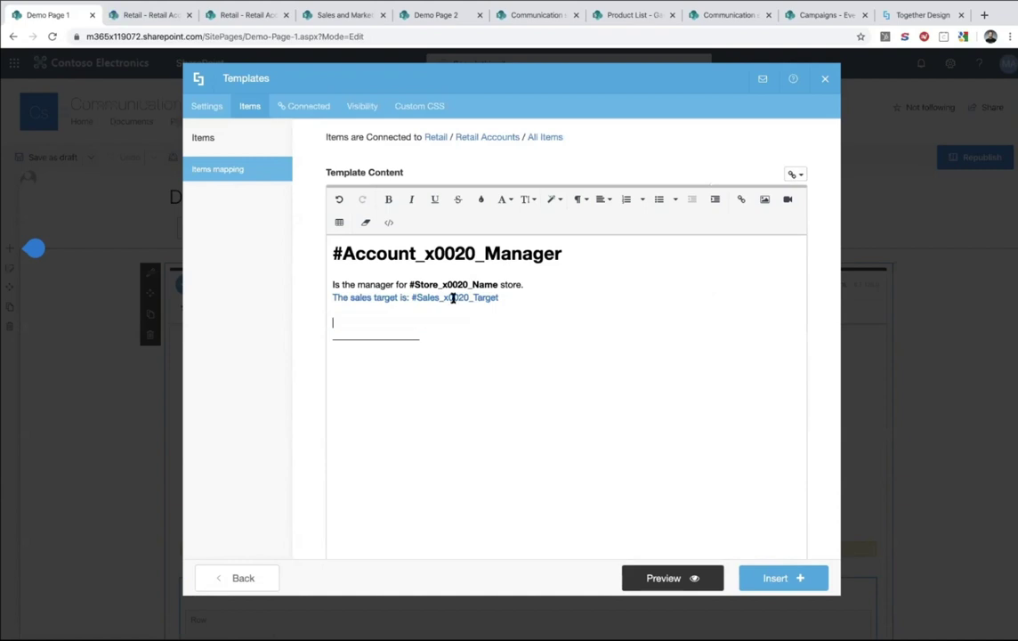
left_click(741, 200)
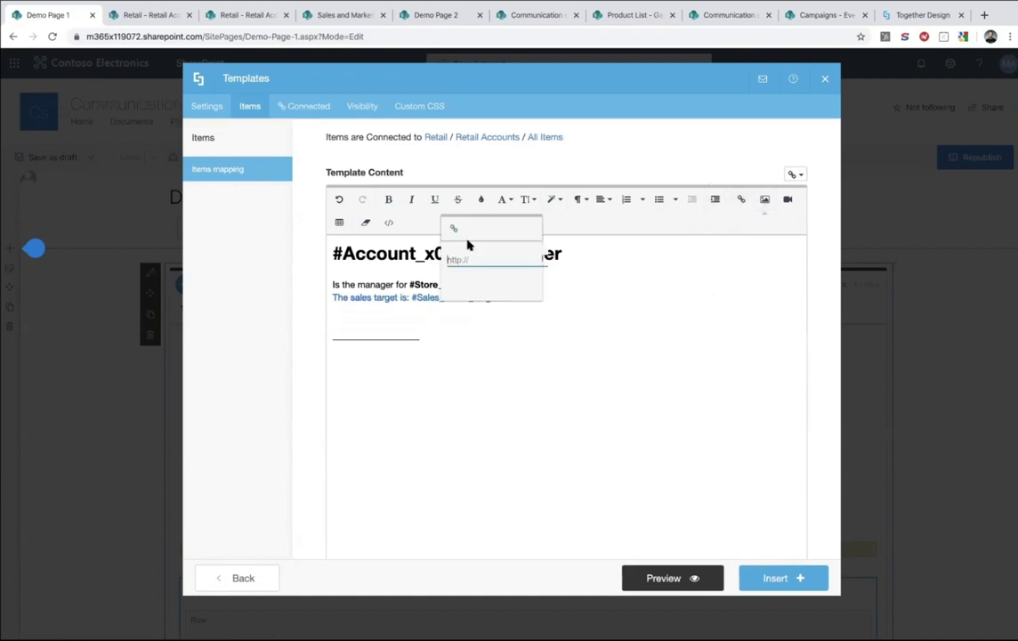
key("super+v")
double_click(484, 258)
left_click(494, 332)
left_click_drag(333, 327, 364, 328)
key("BackSpace")
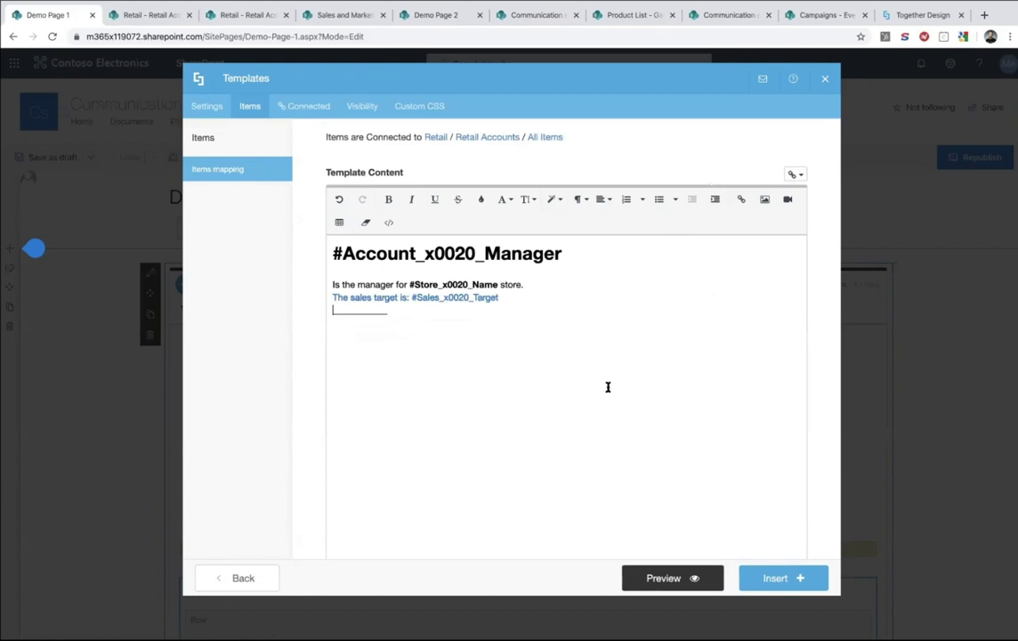
left_click(668, 577)
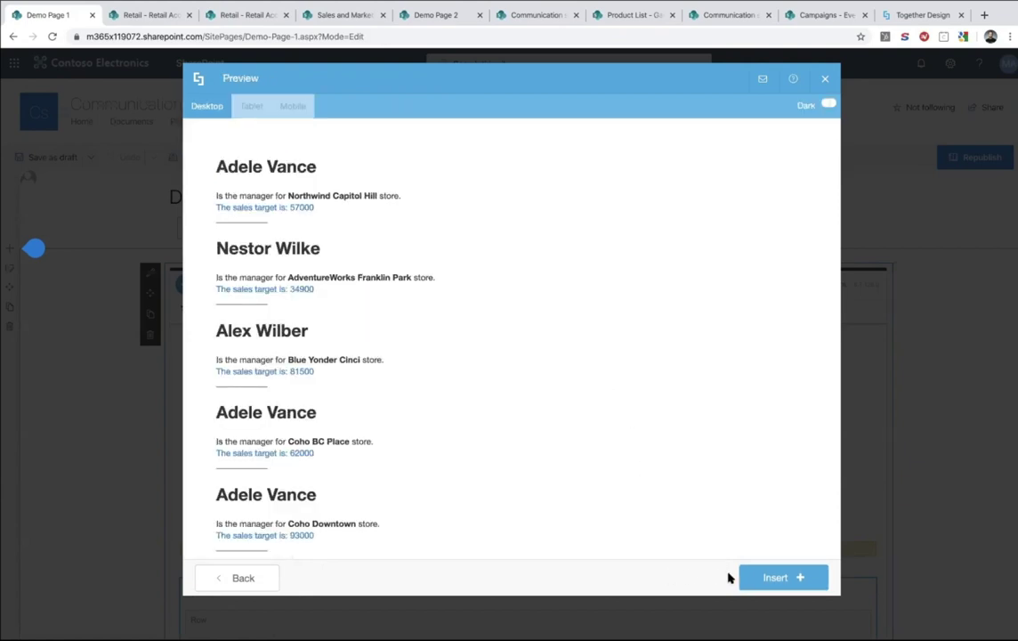
Insert the template into Demo Page 1, republish the page, and show the Thank You slide
left_click(763, 577)
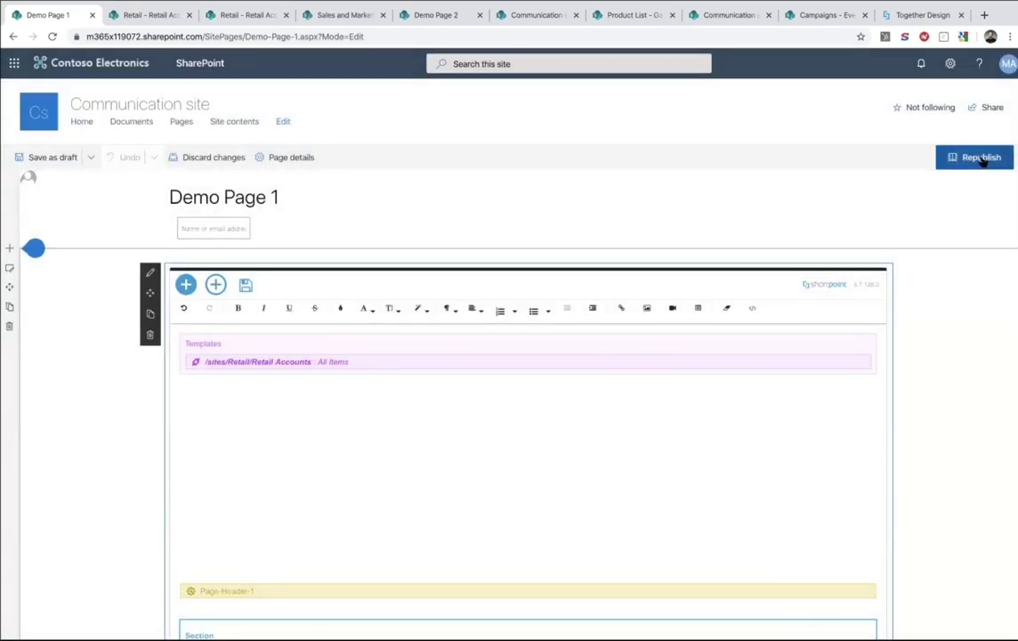
left_click(982, 158)
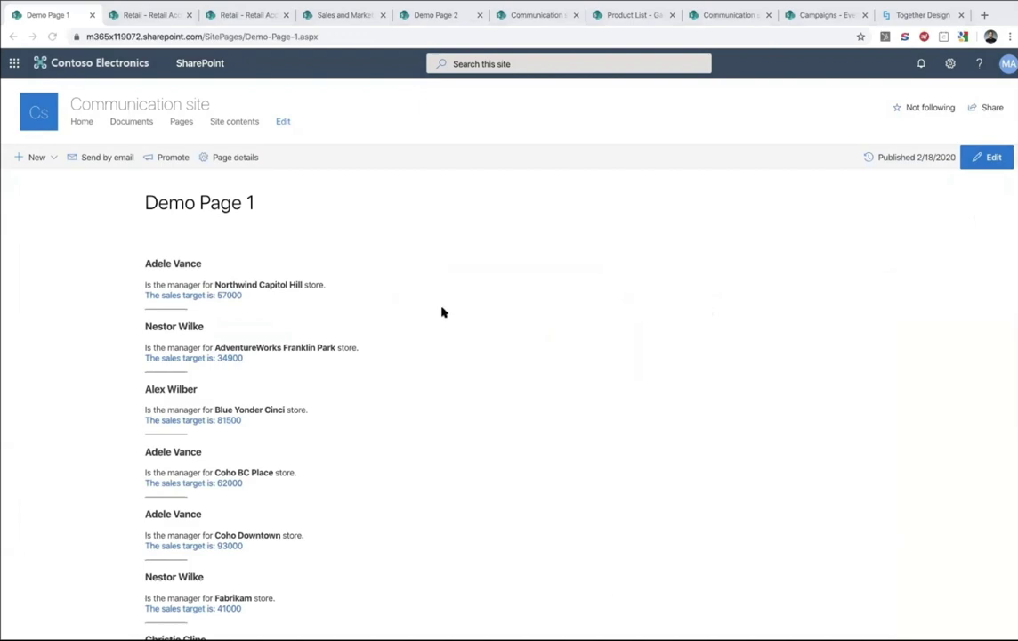
key("alt+Tab")
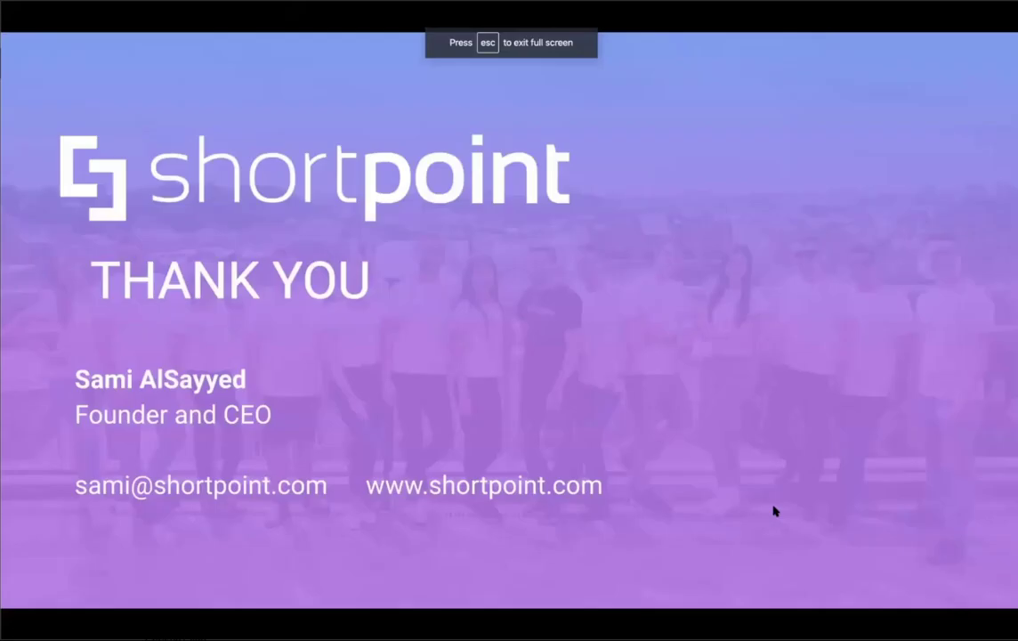